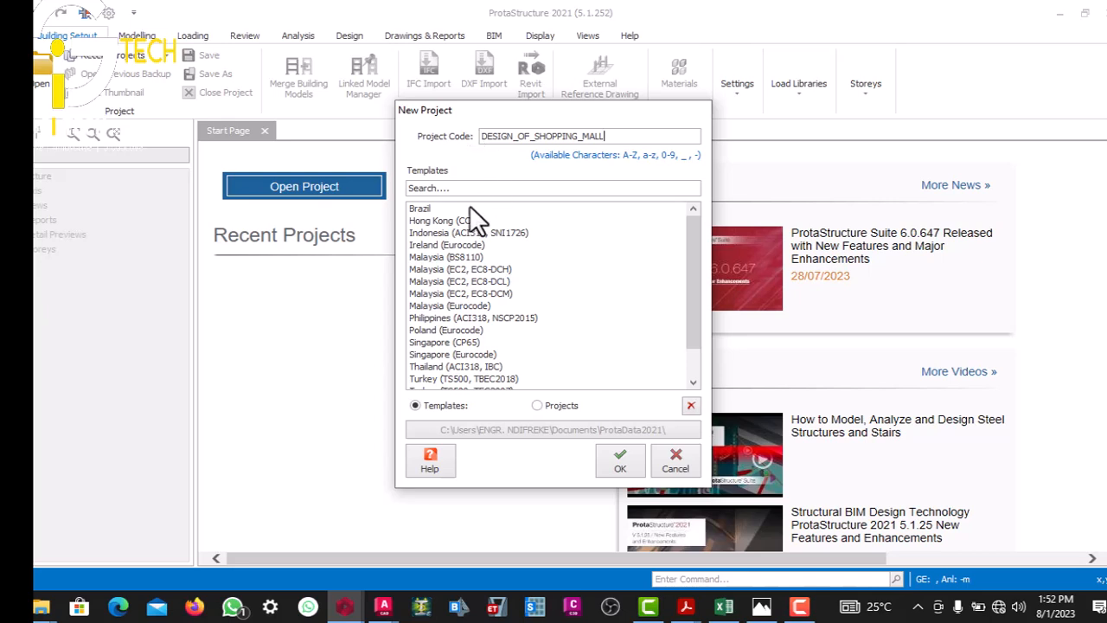
- Create the project from the UK (Eurocode) template, changing the duplicate project code to DESIGN_OF_SHOPPING_MALL_1
scroll(659, 364, "down", 3)
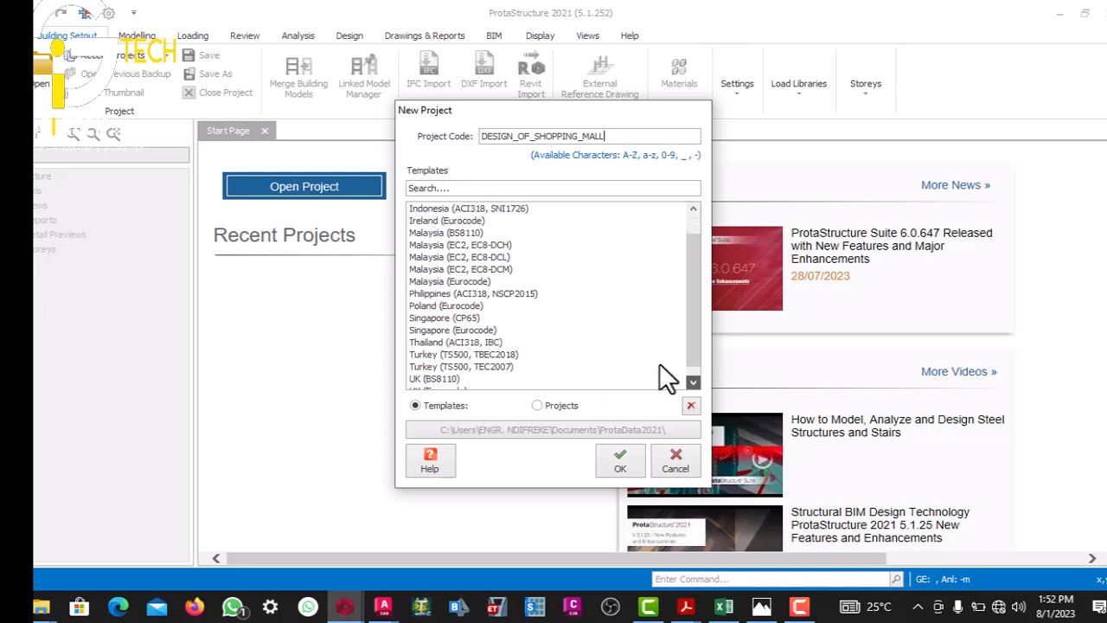
left_click(441, 373)
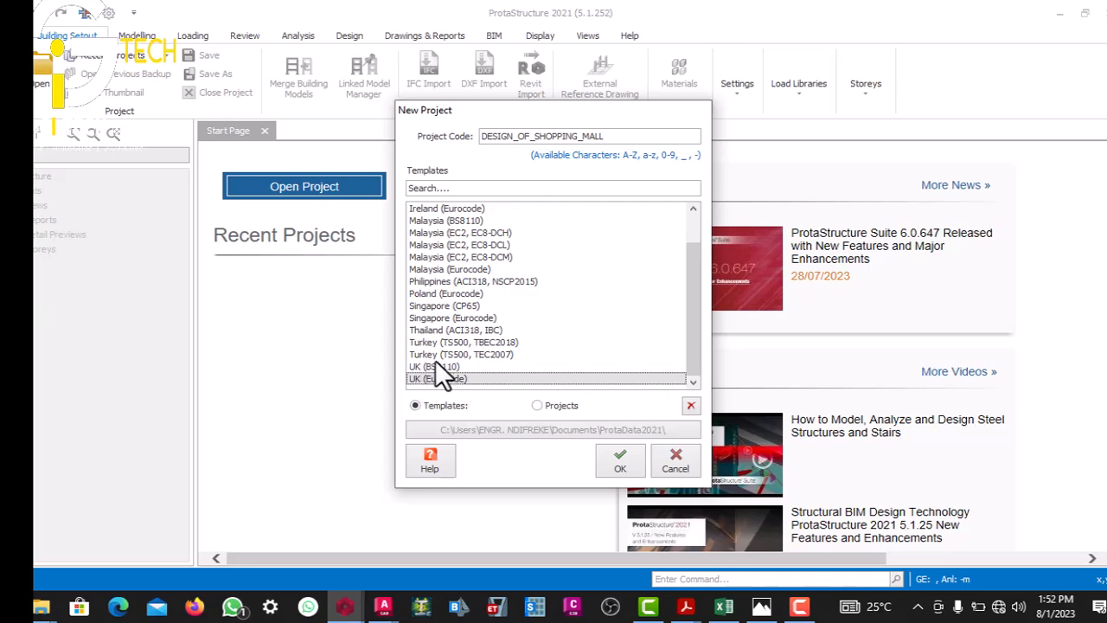
left_click(583, 446)
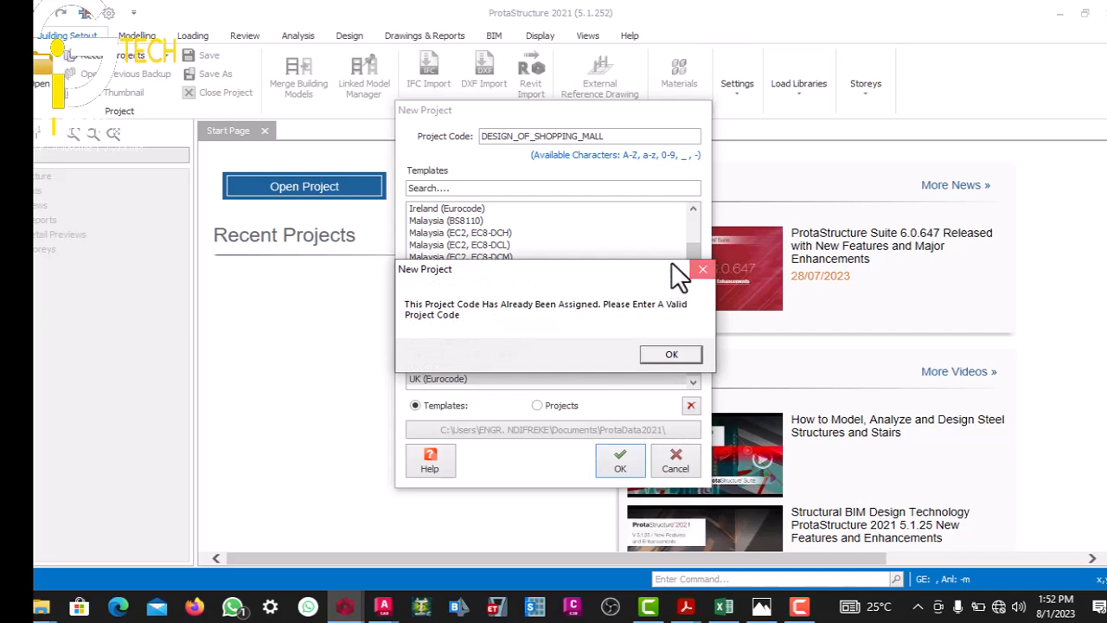
left_click(701, 270)
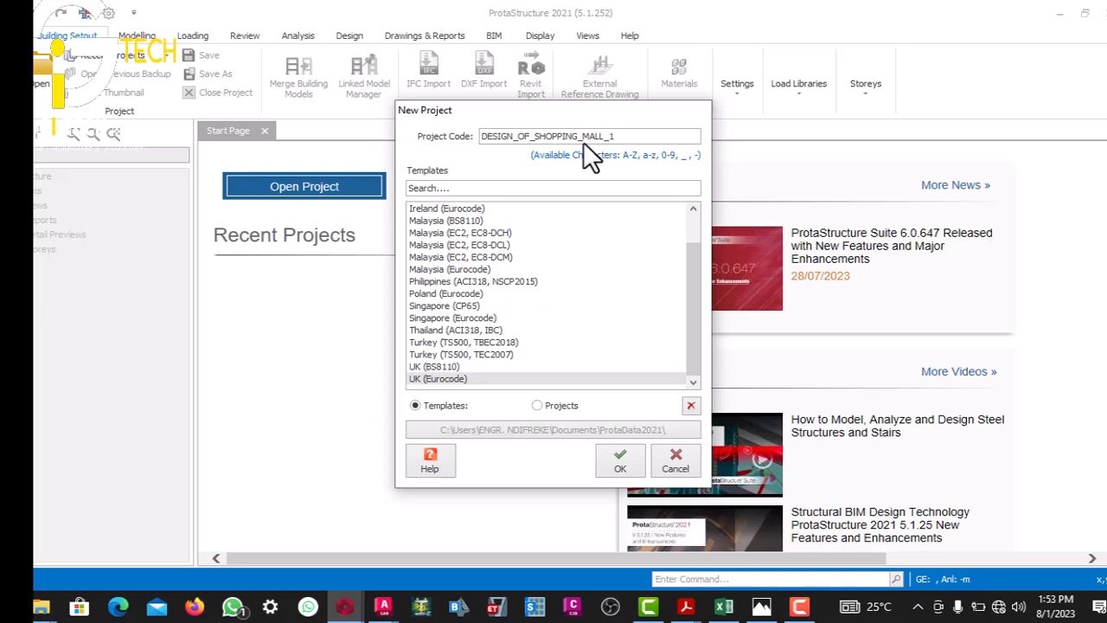
left_click(588, 442)
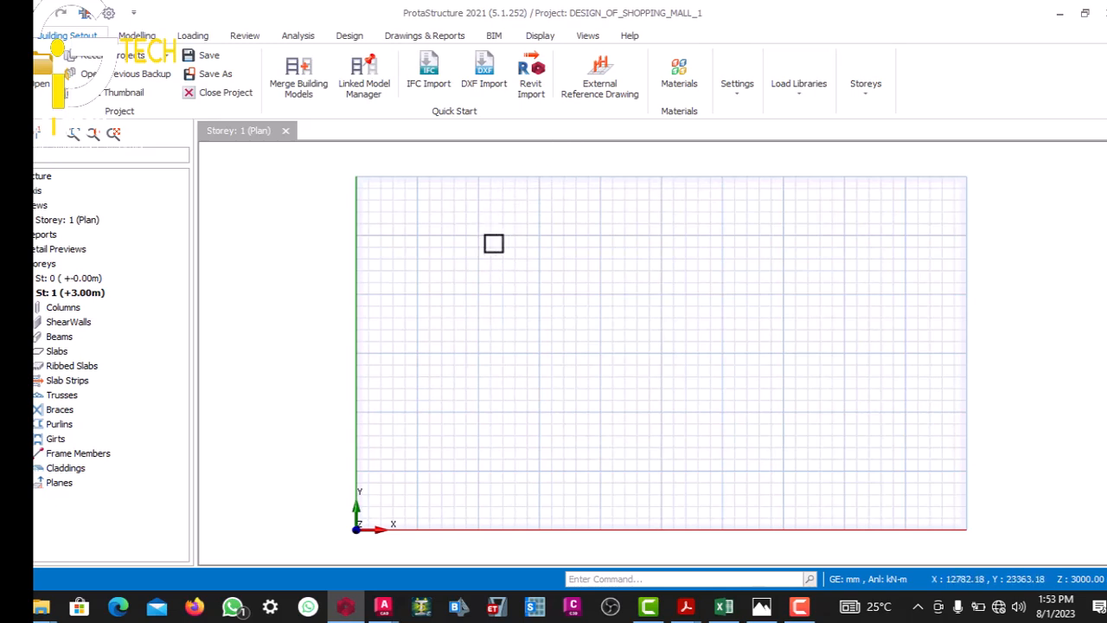
- Add SHOPPING MALL 1.dxf as a storey 1 reference drawing and mark it Active
left_click(577, 94)
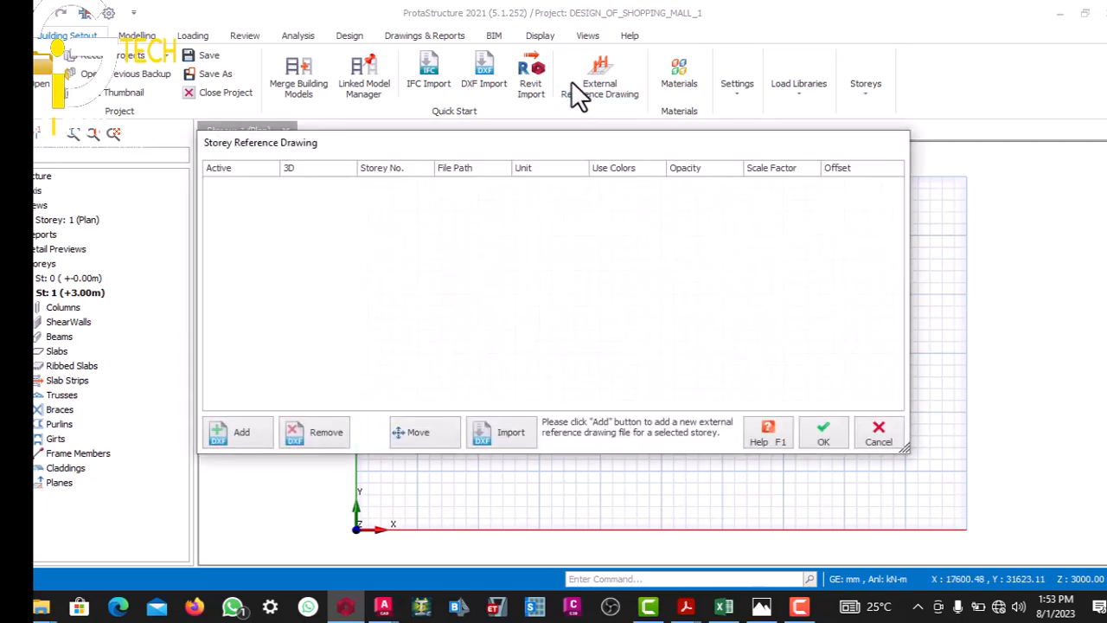
left_click(230, 422)
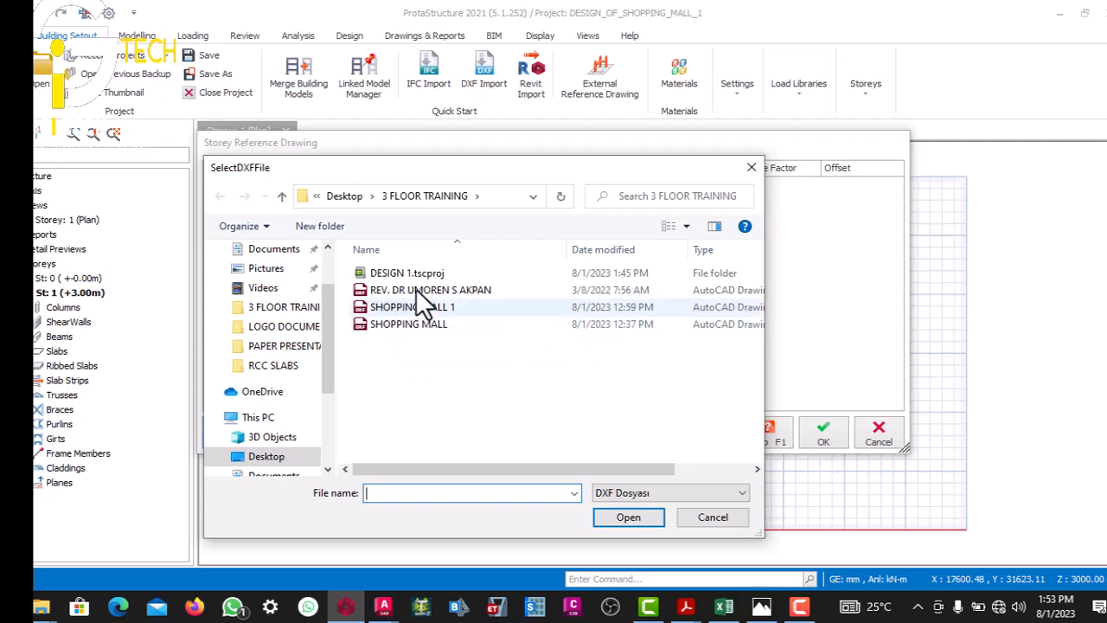
left_click(415, 307)
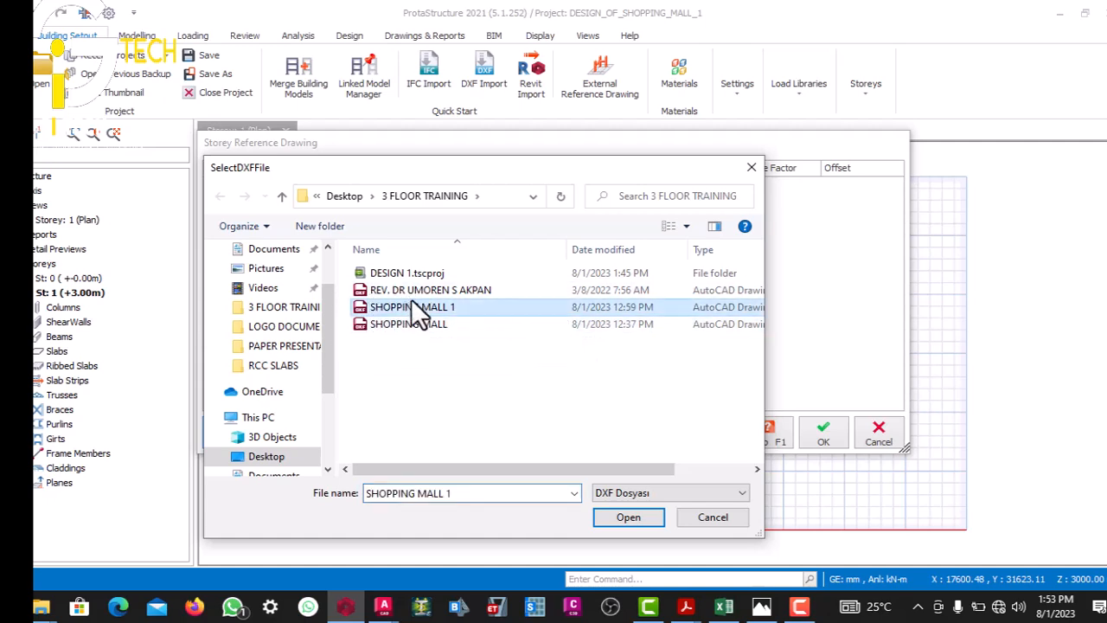
key("Return")
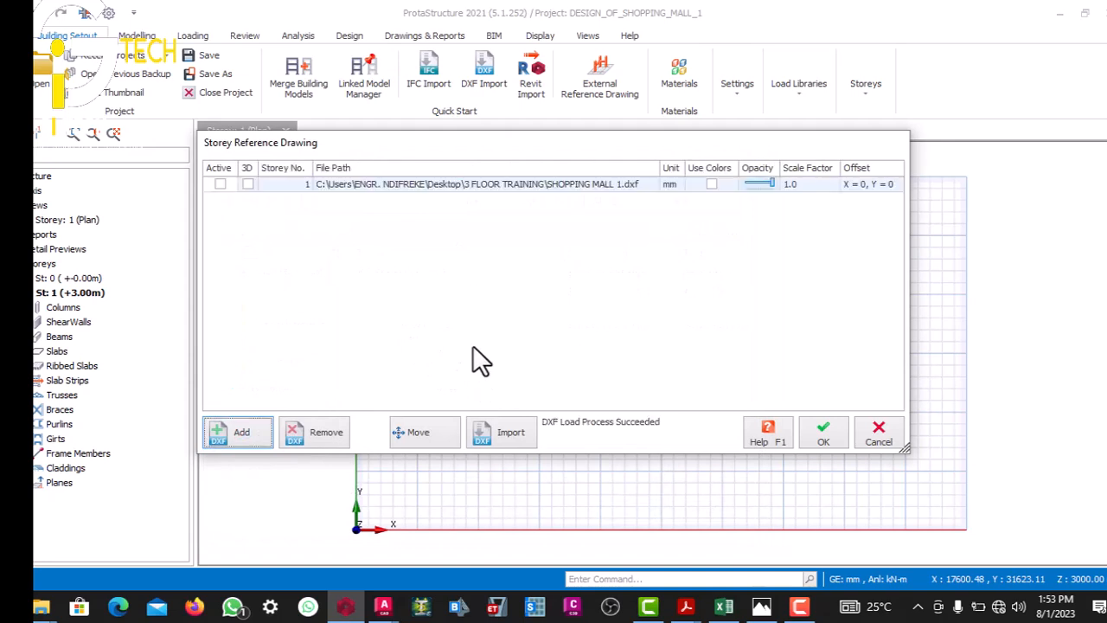
left_click(220, 184)
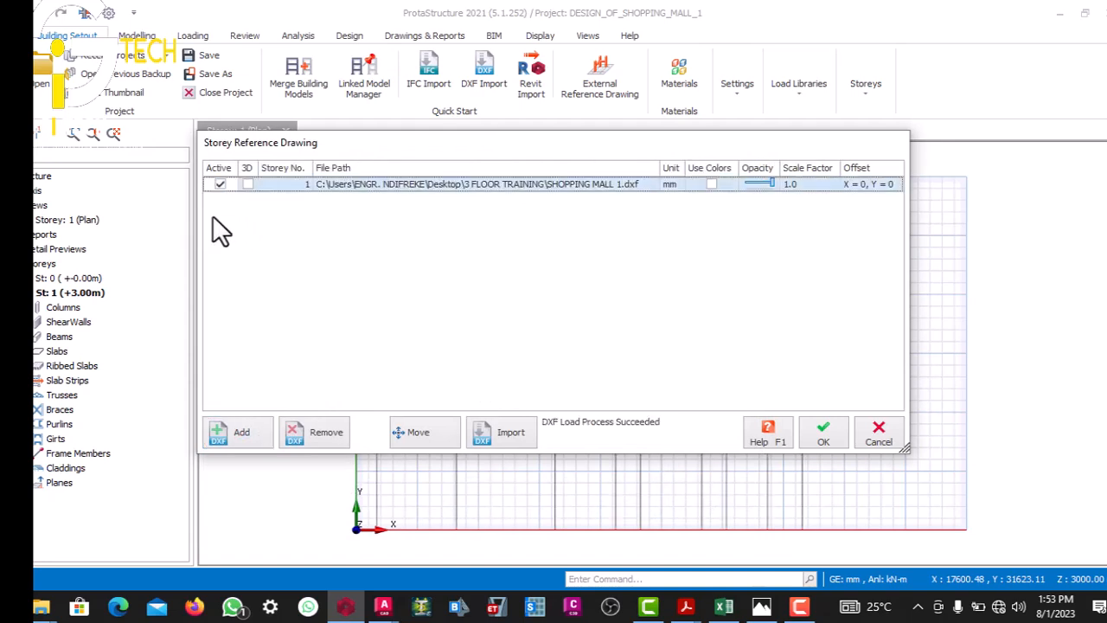
- In DXF Import, set the Grid member's layer to ROOF
left_click(475, 421)
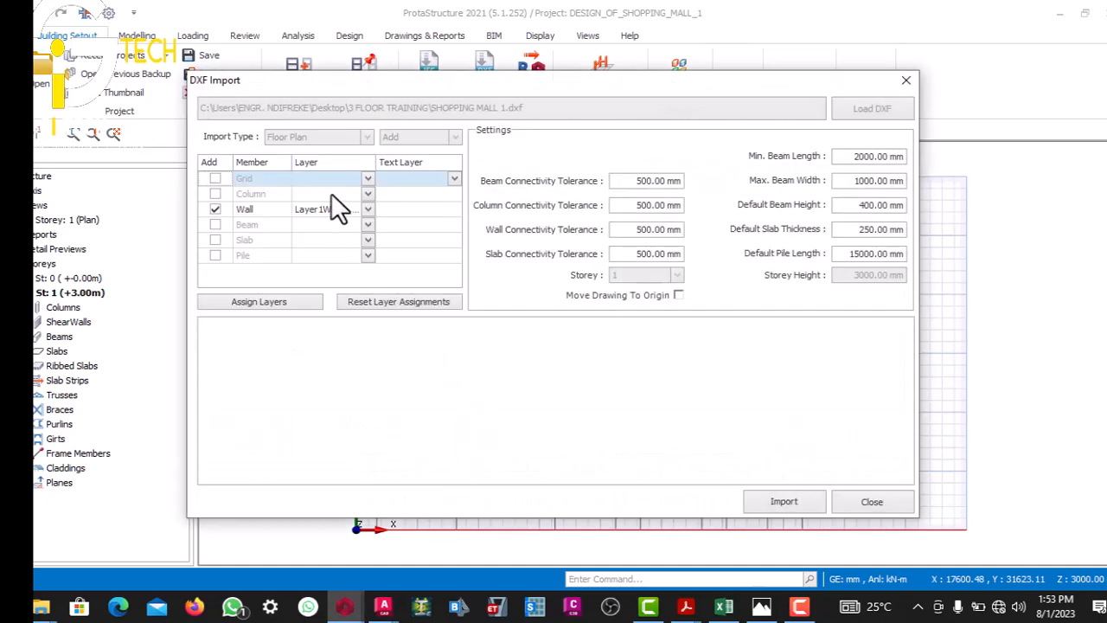
left_click(350, 178)
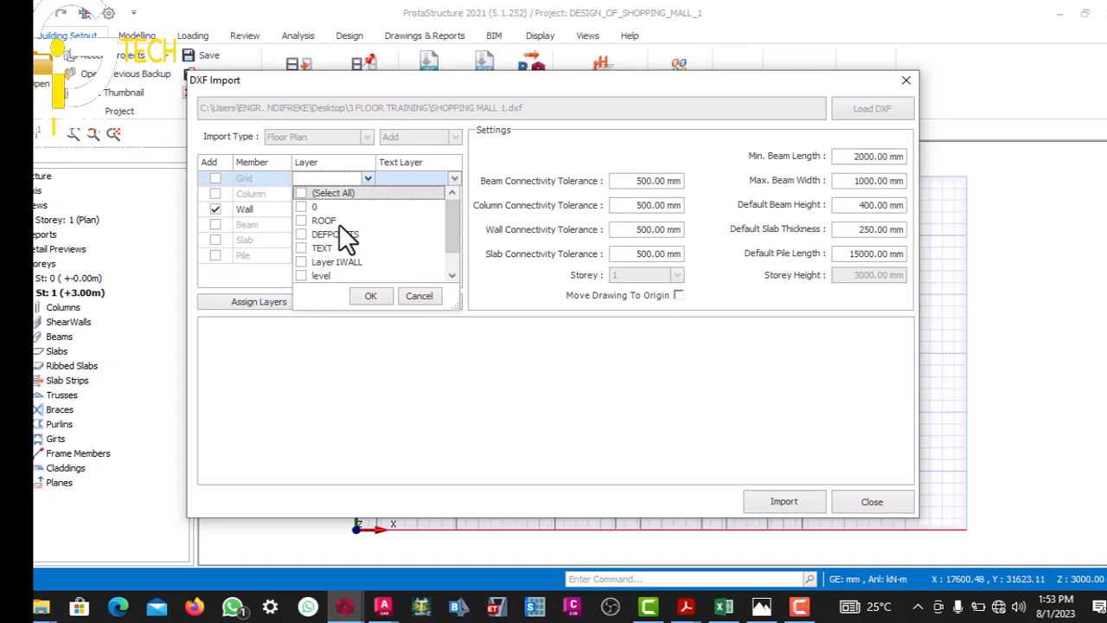
scroll(286, 204, "down", 1)
scroll(288, 205, "up", 1)
left_click(286, 210)
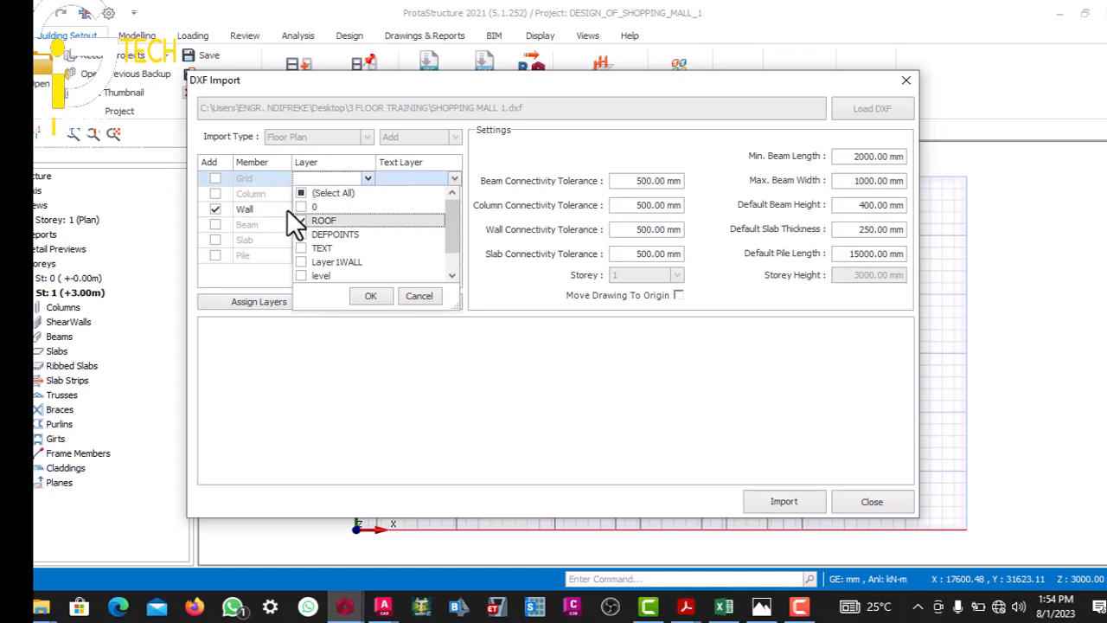
left_click(358, 294)
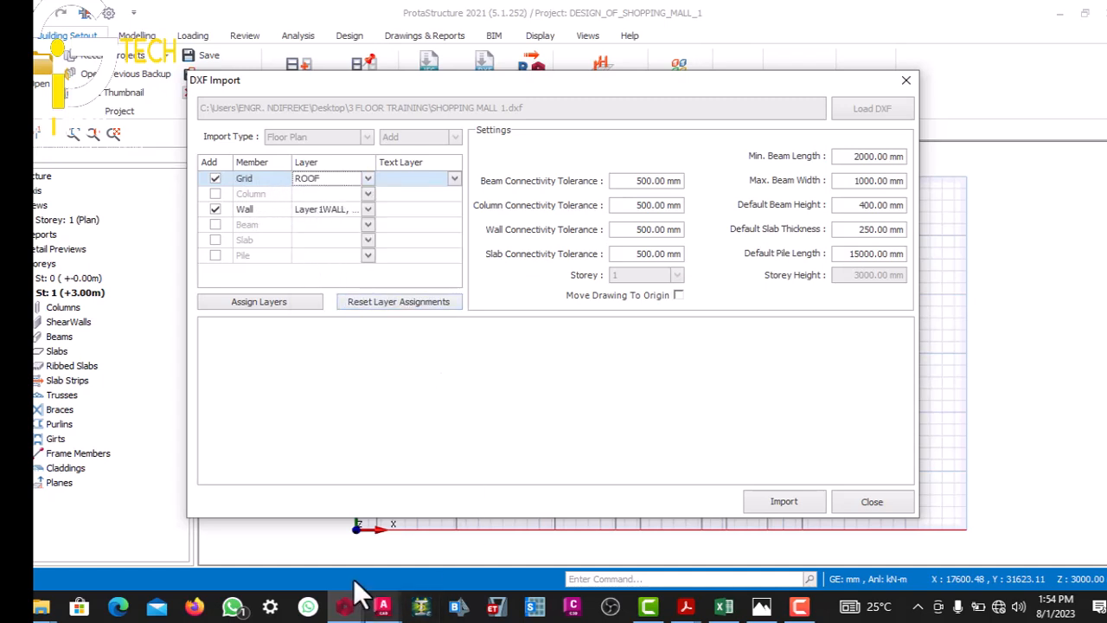
mouse_move(365, 593)
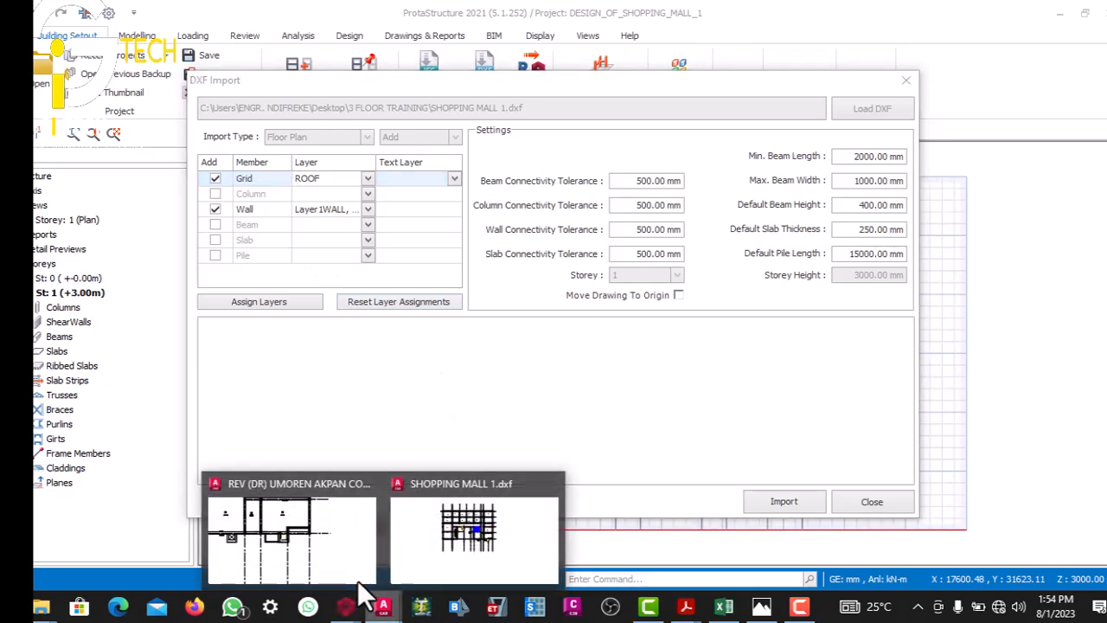
left_click(310, 519)
- Select a grid line in the AutoCAD drawing to verify it sits on the ROOF layer
scroll(451, 353, "down", 4)
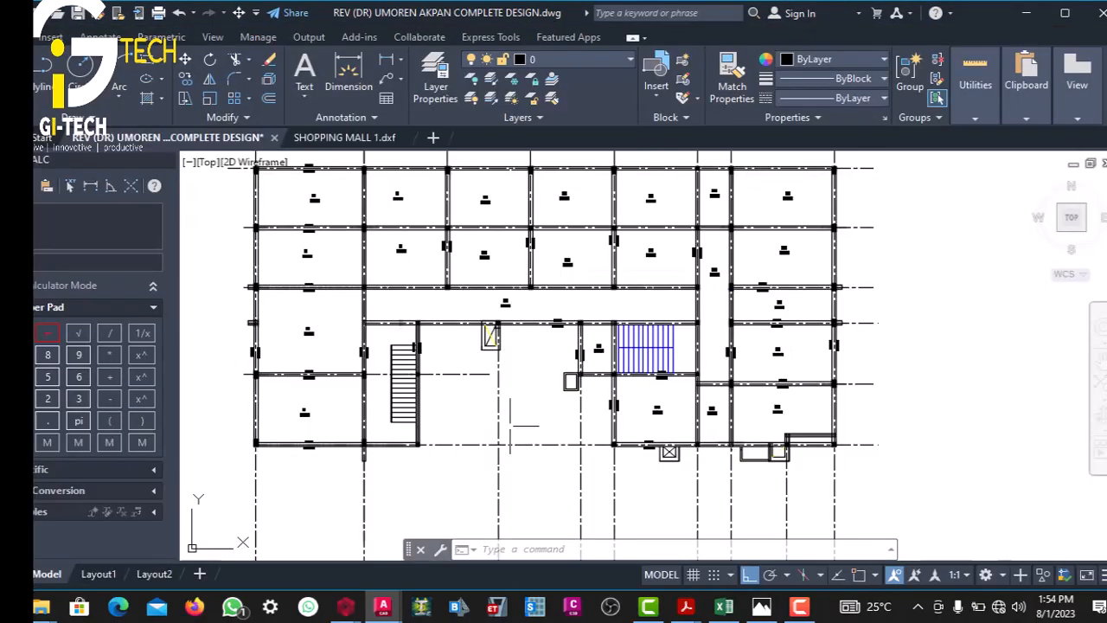
scroll(516, 426, "up", 4)
left_click(510, 403)
left_click(459, 367)
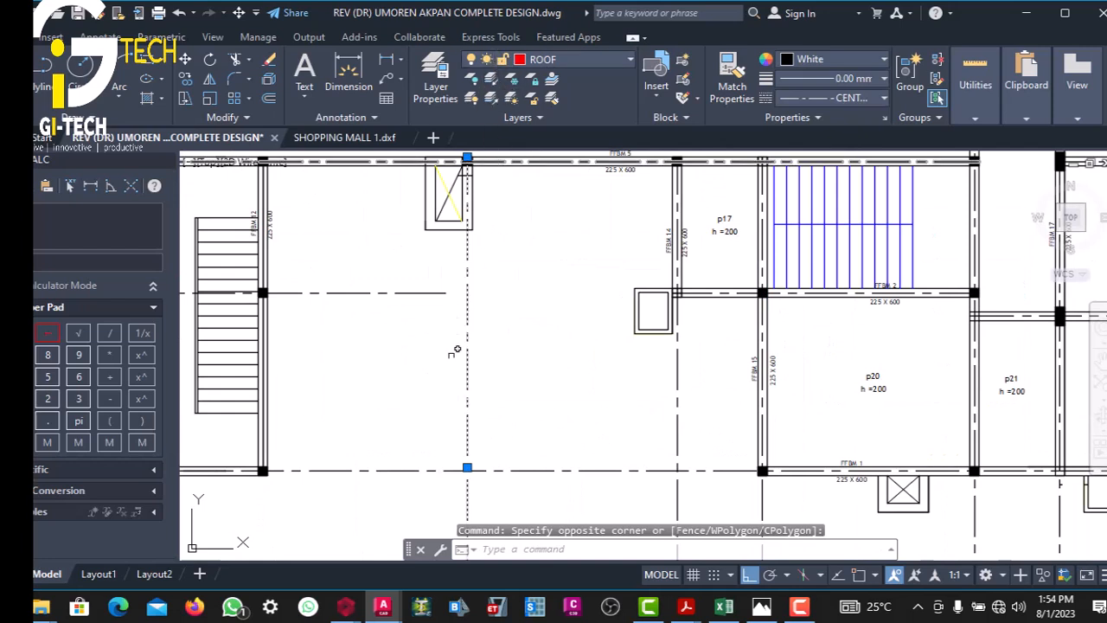
scroll(459, 353, "down", 2)
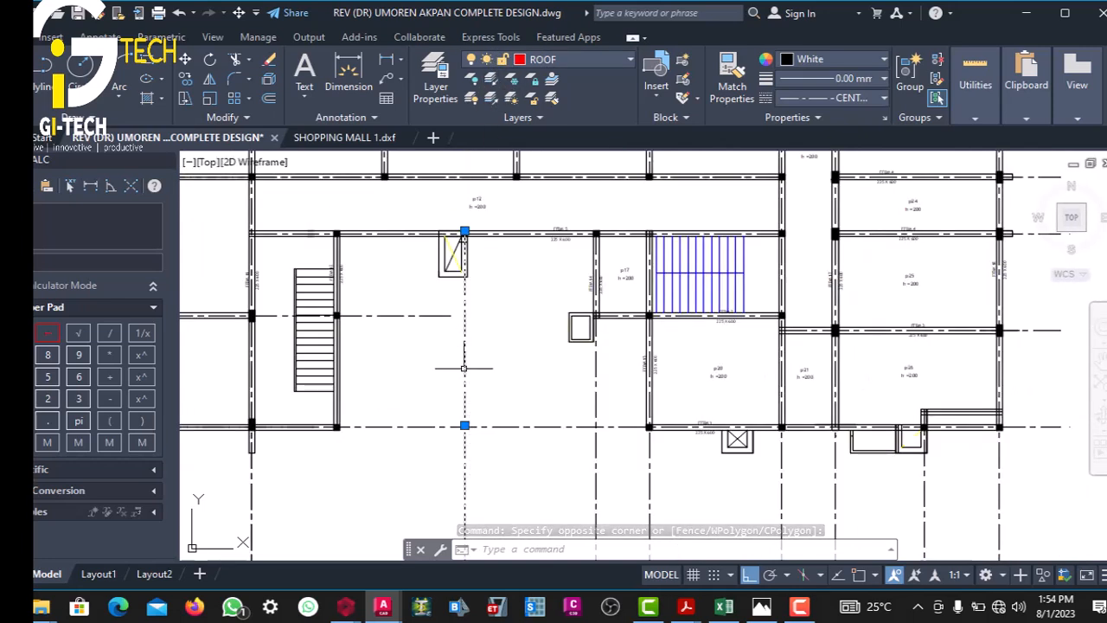
- Back in DXF Import, set the Column layer to 0
mouse_move(339, 602)
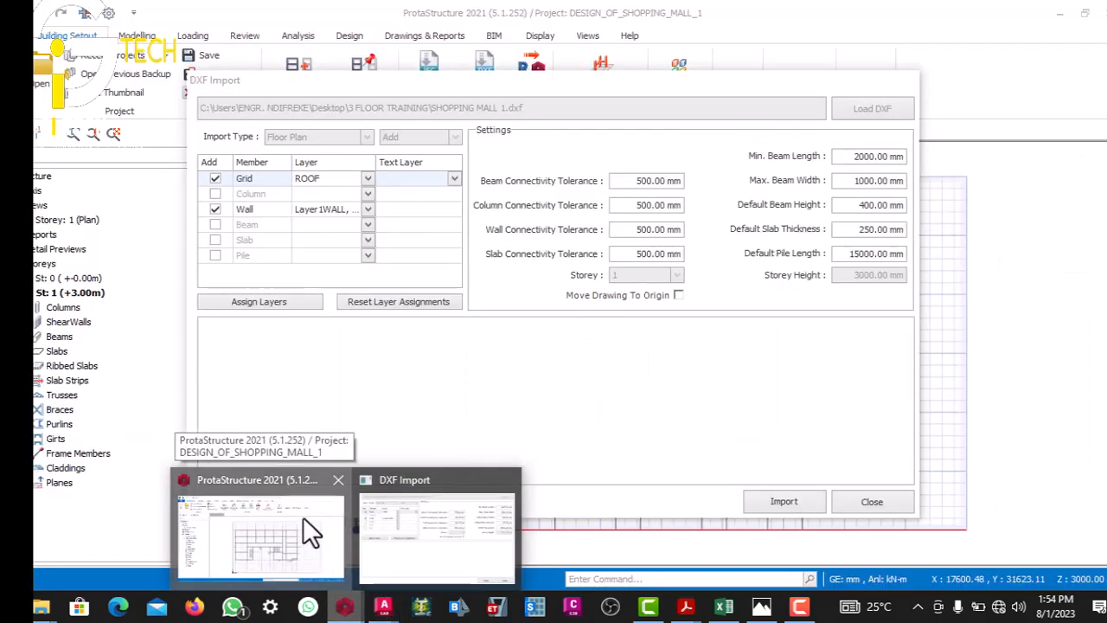
left_click(304, 524)
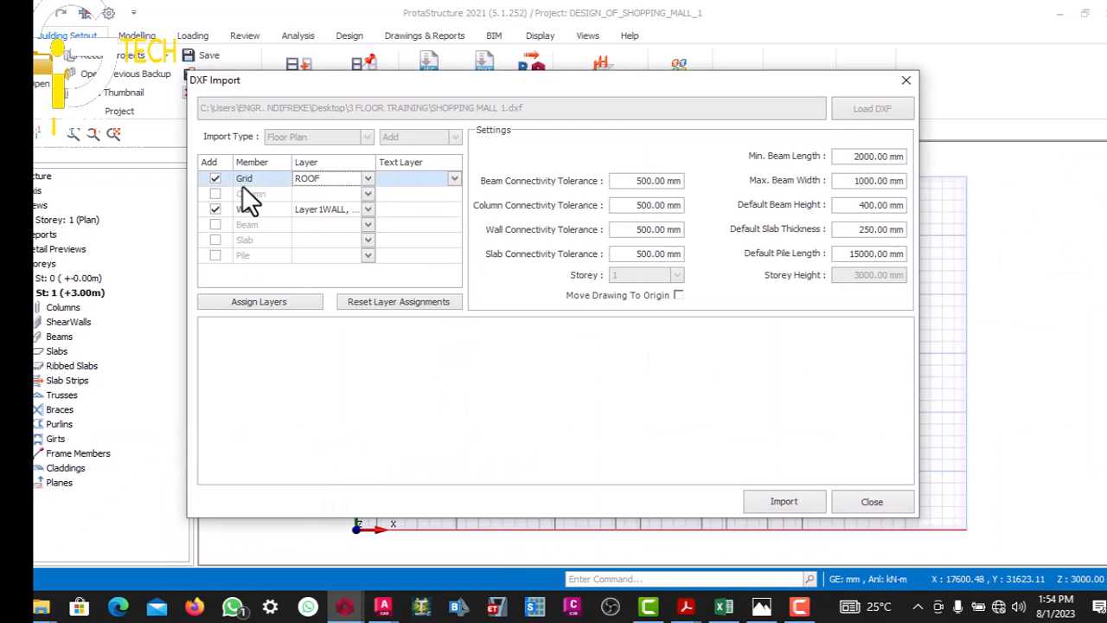
left_click(348, 186)
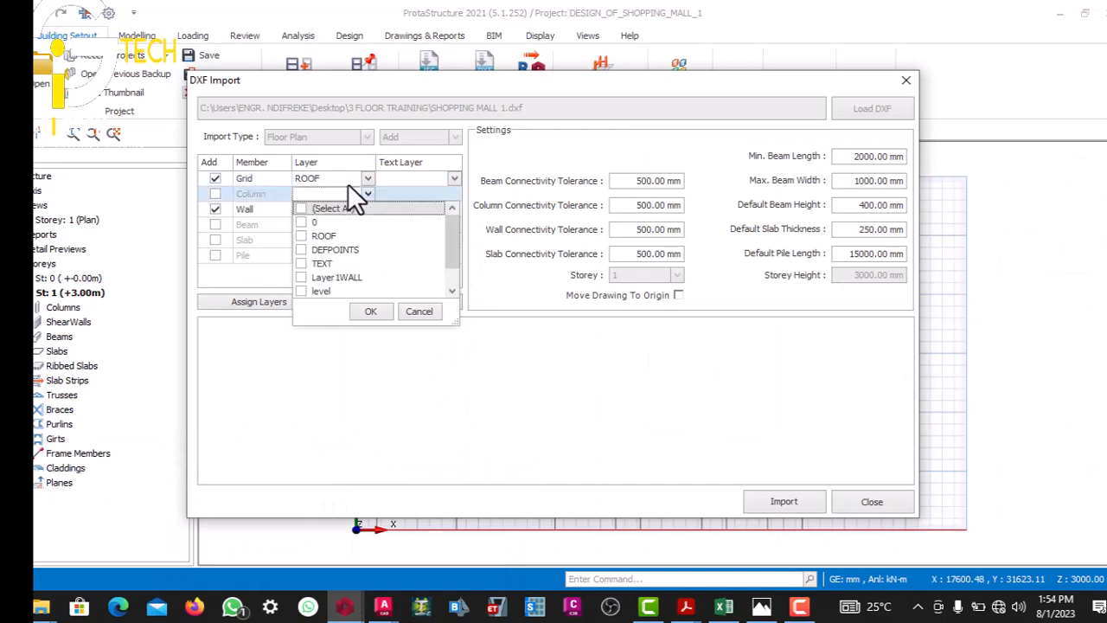
left_click(299, 222)
left_click(368, 311)
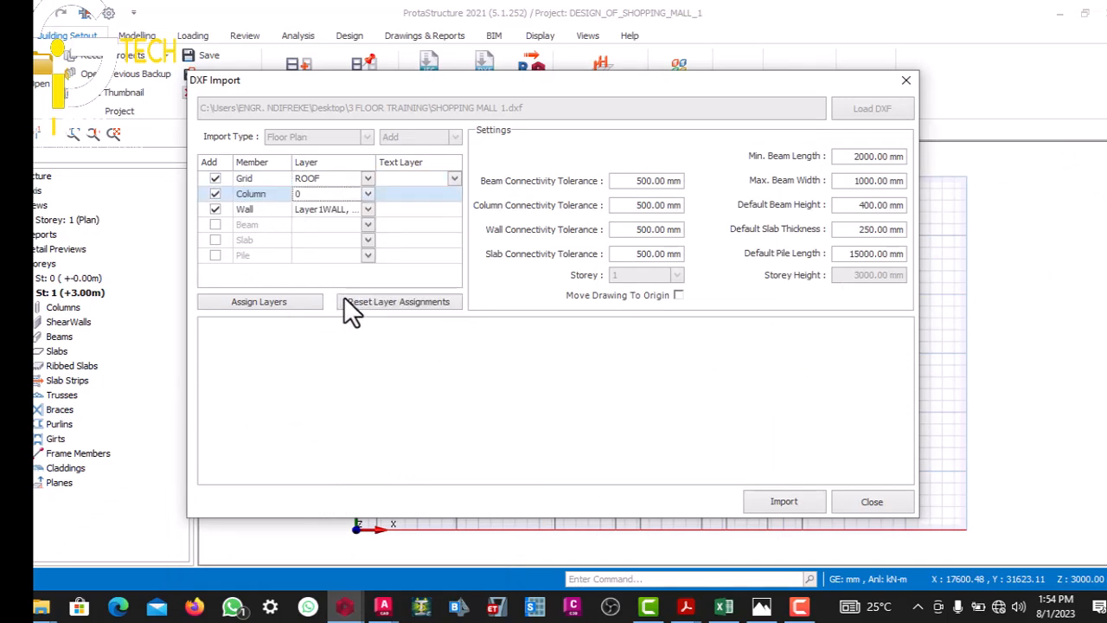
- Set the Wall layer to WALLS and import the DXF, bringing in the axes and 37 columns
left_click(350, 205)
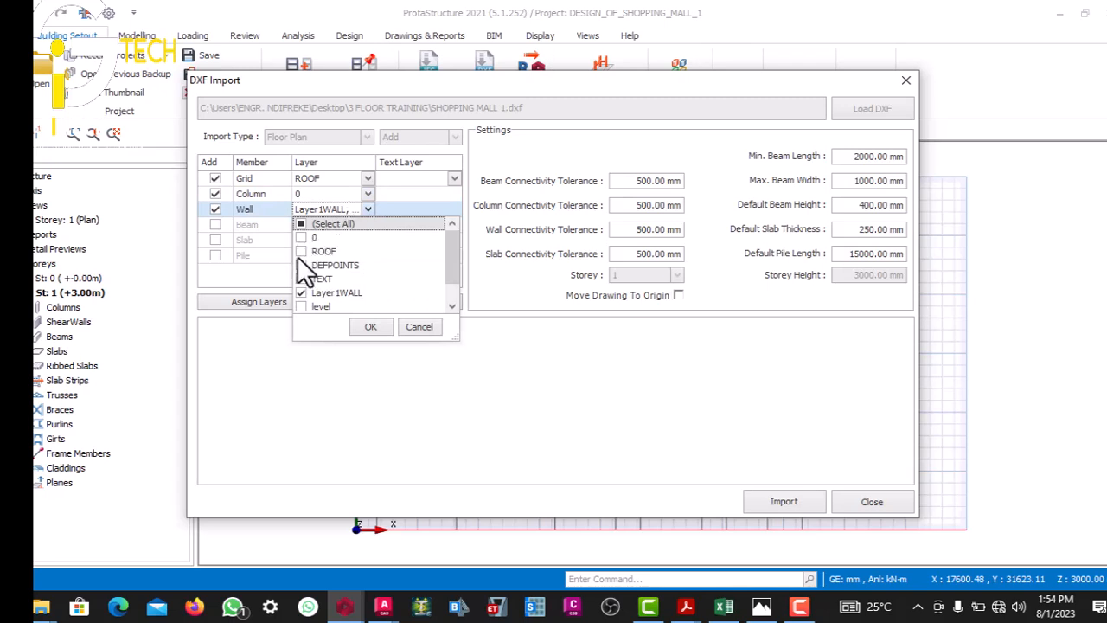
left_click(300, 290)
scroll(303, 278, "down", 1)
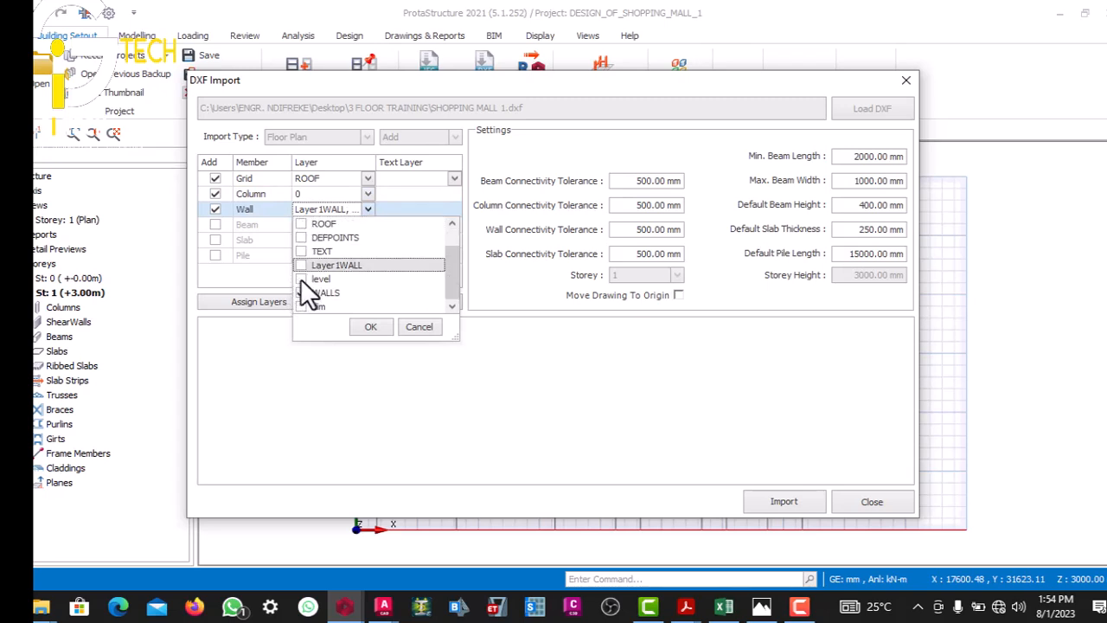
left_click(361, 316)
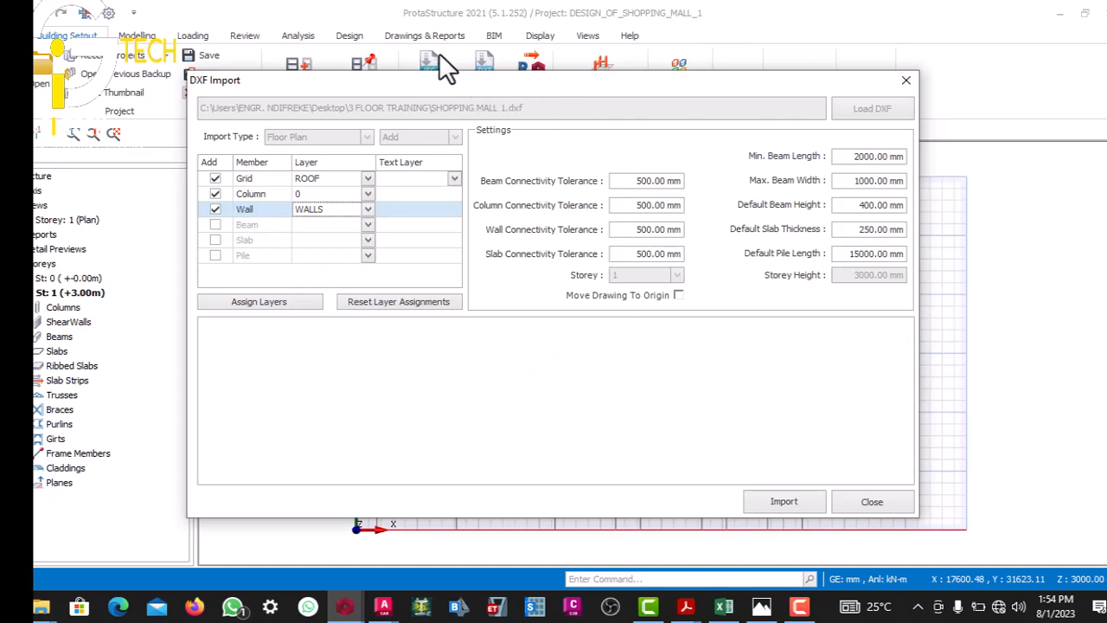
left_click_drag(438, 79, 381, 31)
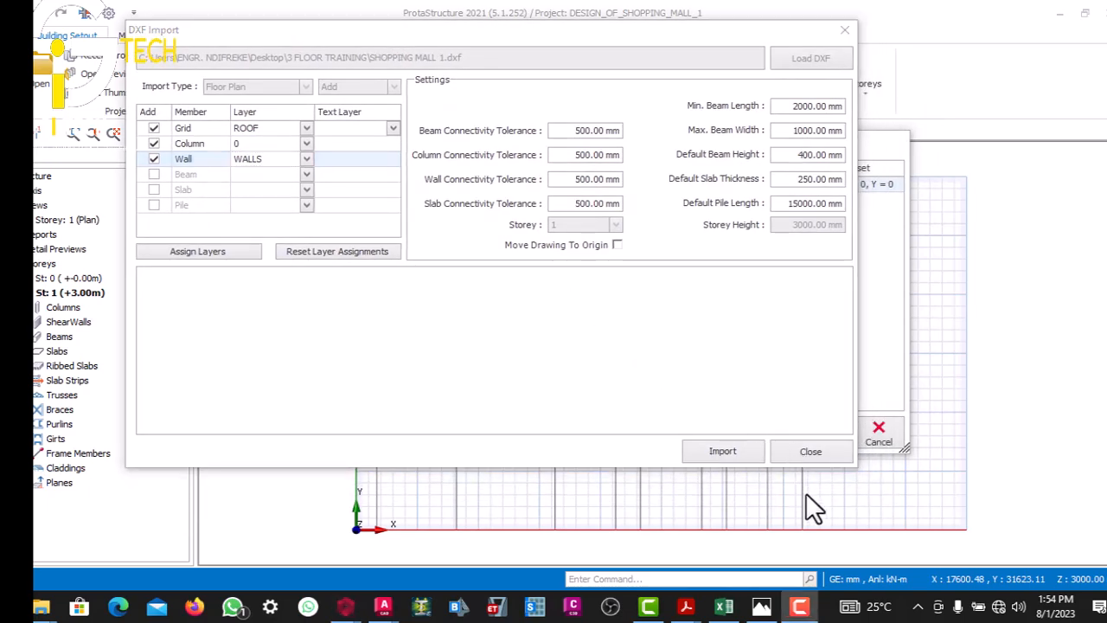
left_click(692, 433)
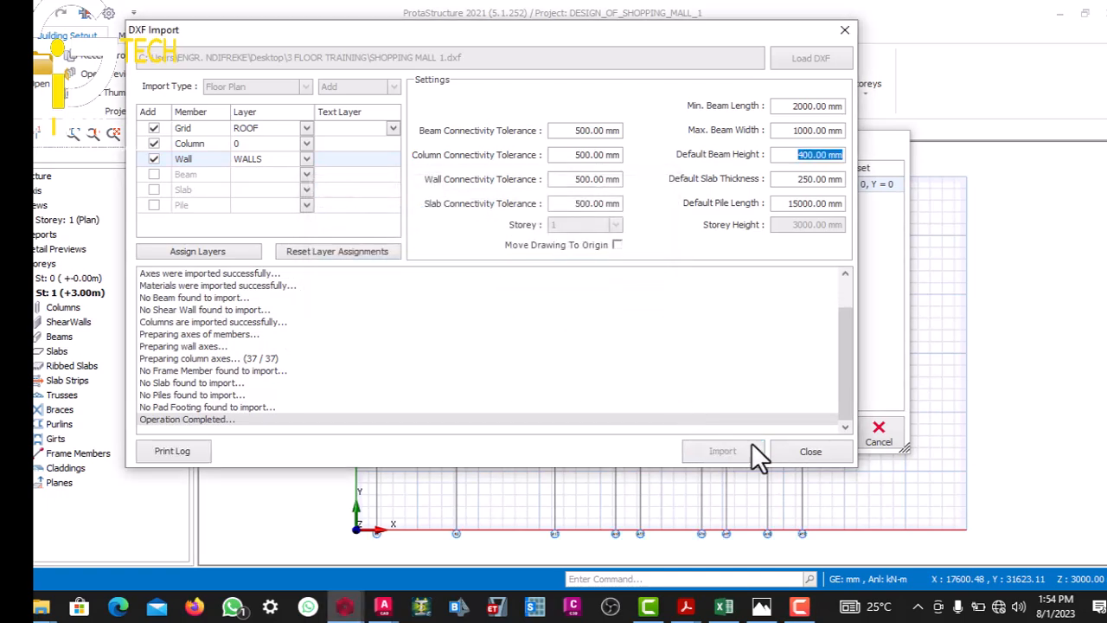
left_click(775, 443)
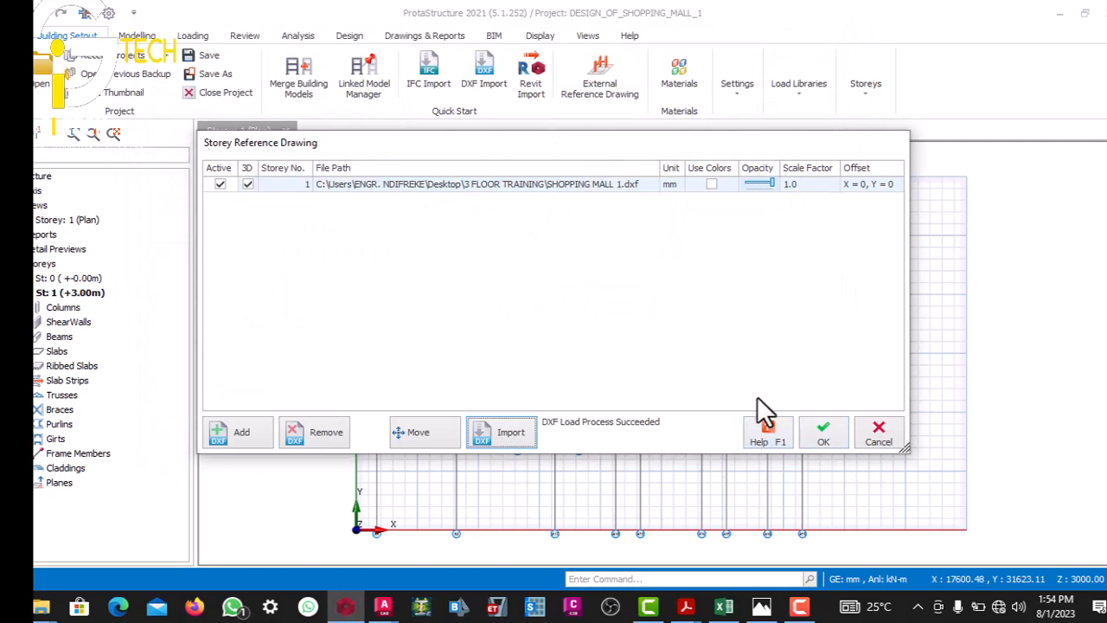
- Accept the reference drawing settings and zoom around the imported storey 1 plan
left_click(804, 432)
scroll(597, 294, "down", 1)
scroll(542, 320, "up", 3)
scroll(513, 322, "down", 2)
scroll(487, 282, "up", 3)
scroll(524, 289, "down", 4)
scroll(601, 337, "up", 5)
scroll(576, 302, "down", 3)
scroll(618, 323, "up", 1)
scroll(774, 338, "up", 1)
scroll(698, 328, "up", 3)
scroll(631, 323, "down", 3)
scroll(643, 259, "up", 2)
scroll(546, 321, "down", 2)
scroll(490, 315, "up", 3)
scroll(514, 267, "up", 3)
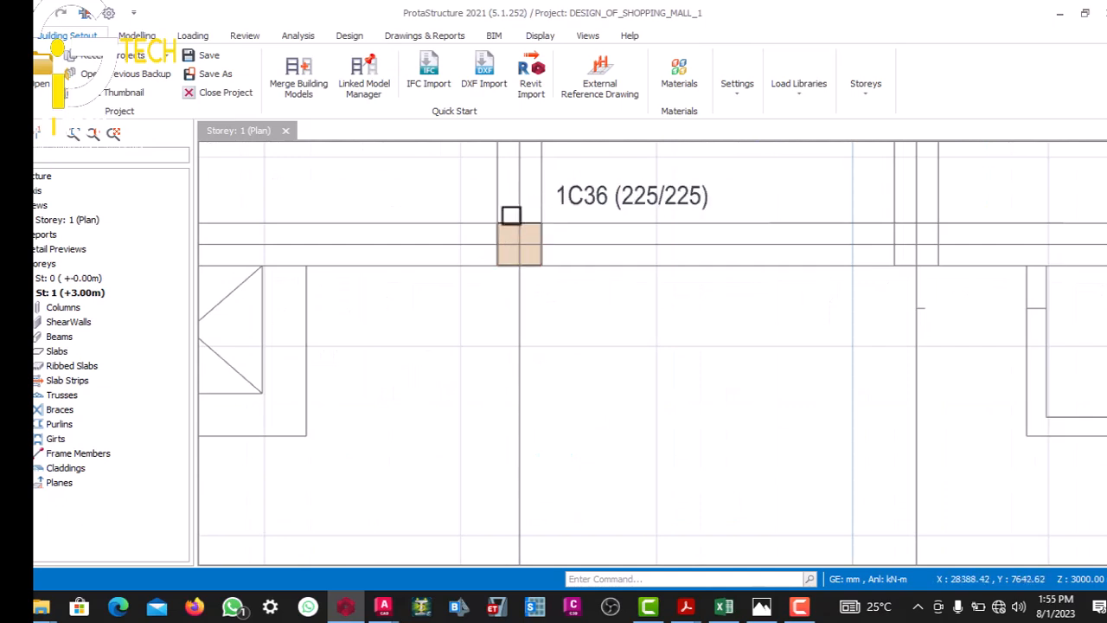
- Open the properties of column 1C36 to reuse its 225 × 225 mm section
left_click(564, 196)
right_click(564, 193)
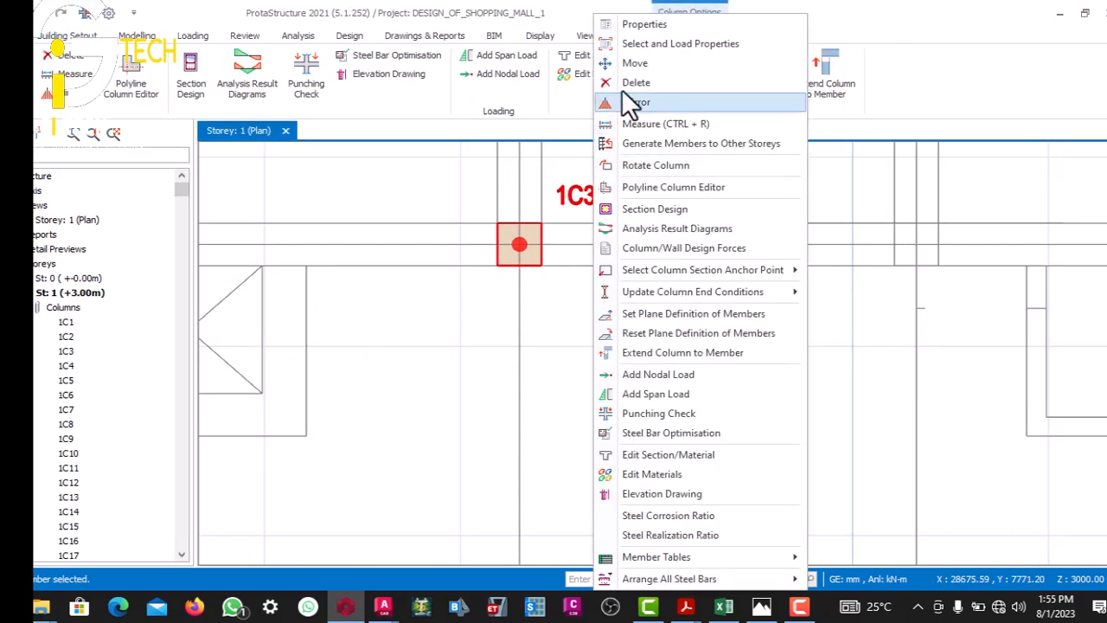
left_click(532, 228)
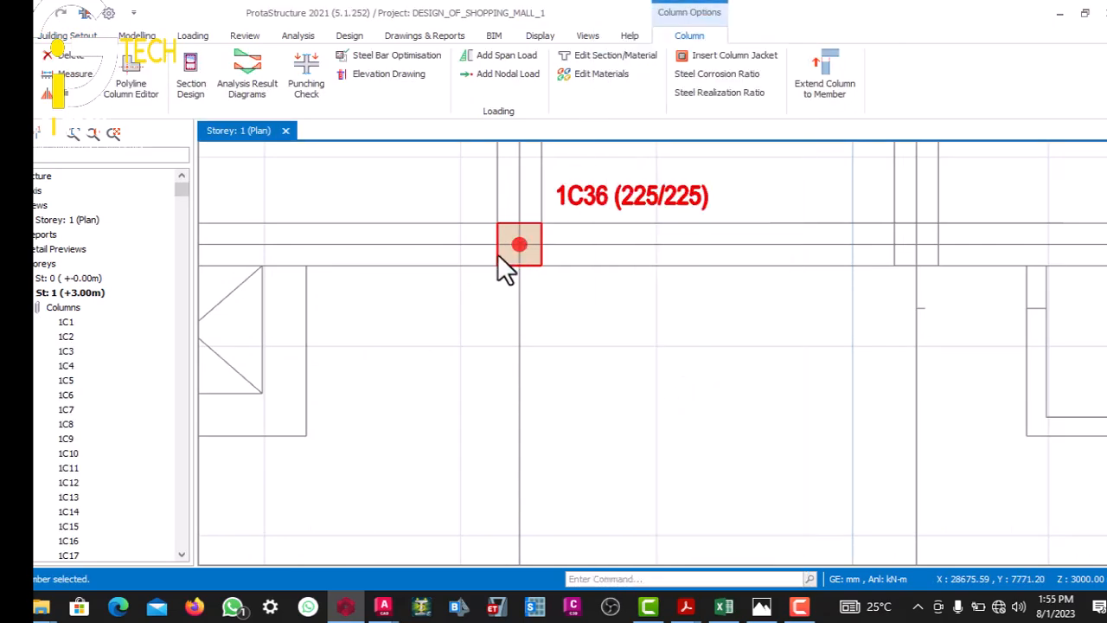
scroll(497, 256, "down", 8)
scroll(606, 264, "up", 2)
scroll(596, 264, "up", 3)
- Place the new 225 × 225 mm column 1C37 at the axis intersection, then close the Column panel
left_click(681, 236)
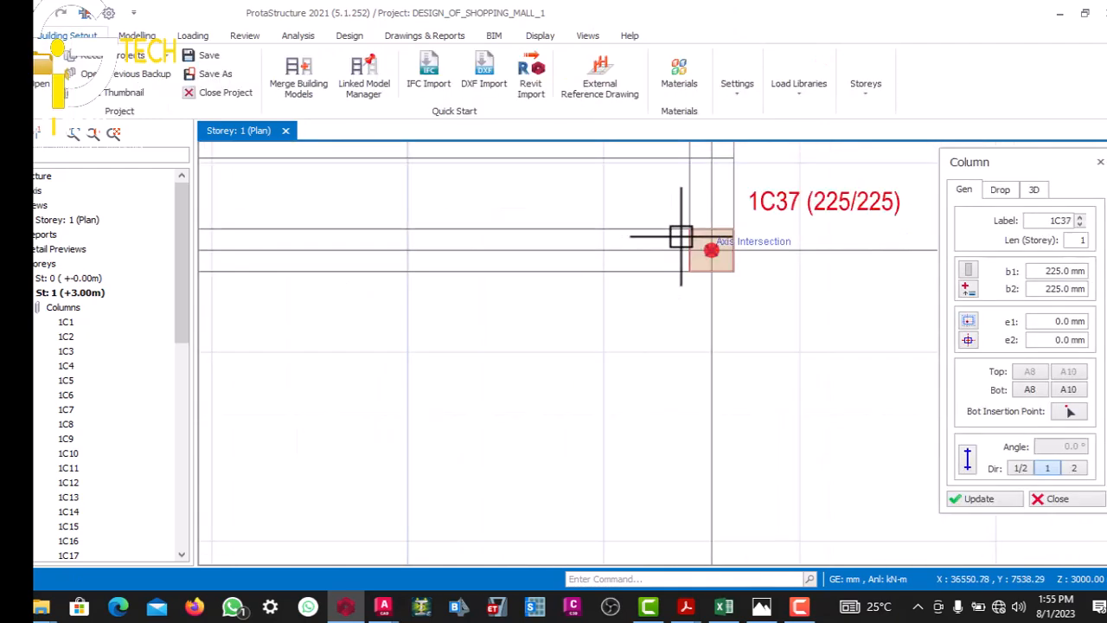
scroll(666, 260, "down", 6)
scroll(510, 246, "up", 7)
scroll(513, 257, "down", 3)
scroll(438, 212, "up", 6)
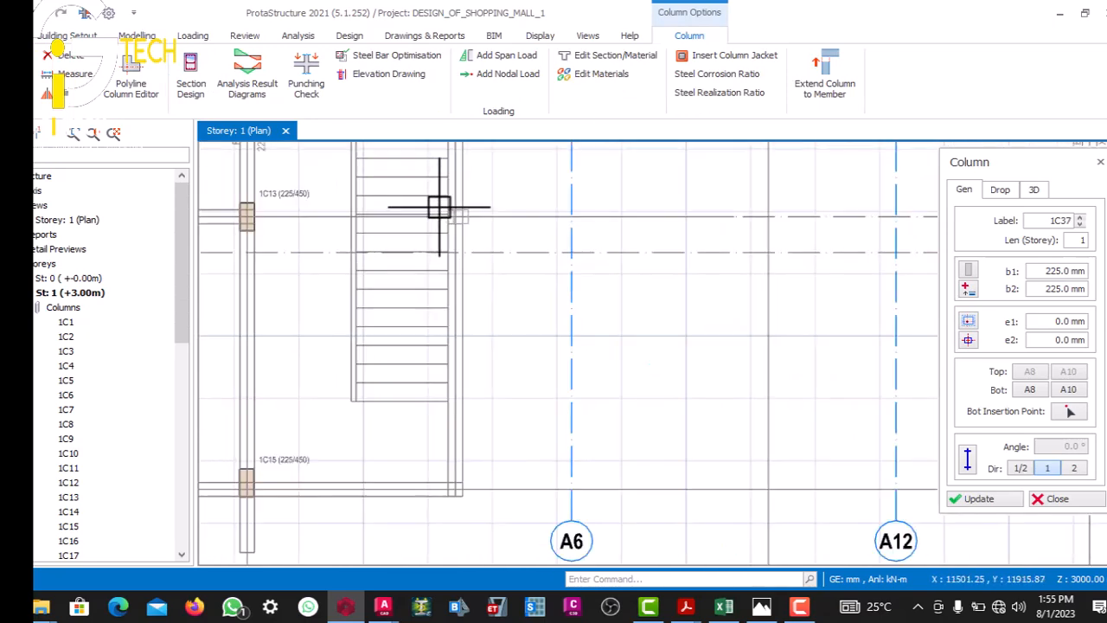
scroll(524, 275, "down", 3)
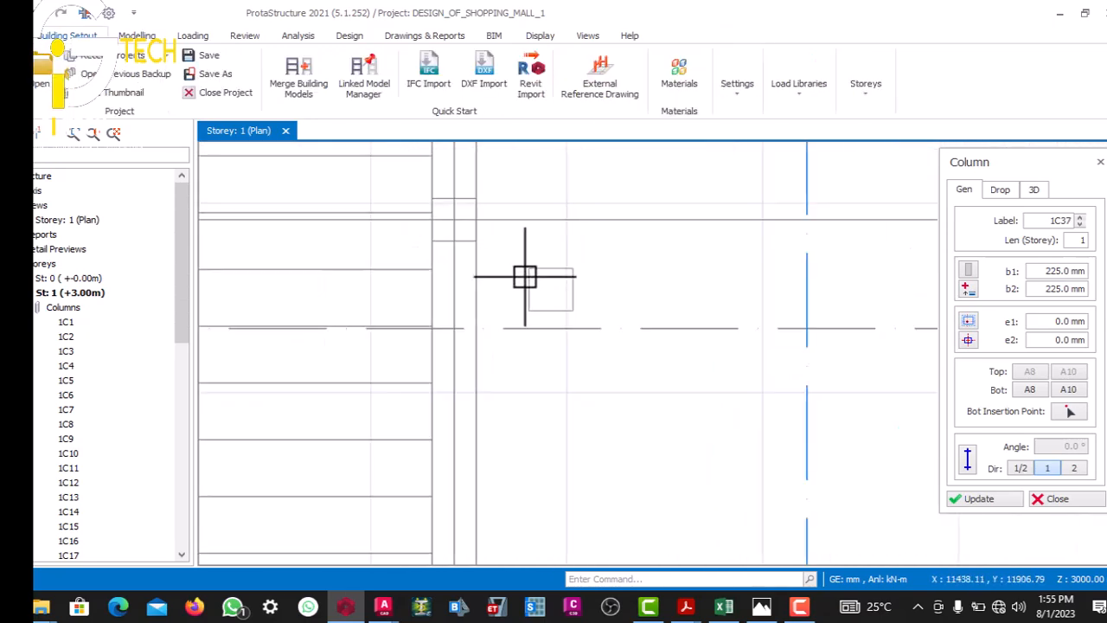
key("Escape")
scroll(524, 277, "down", 5)
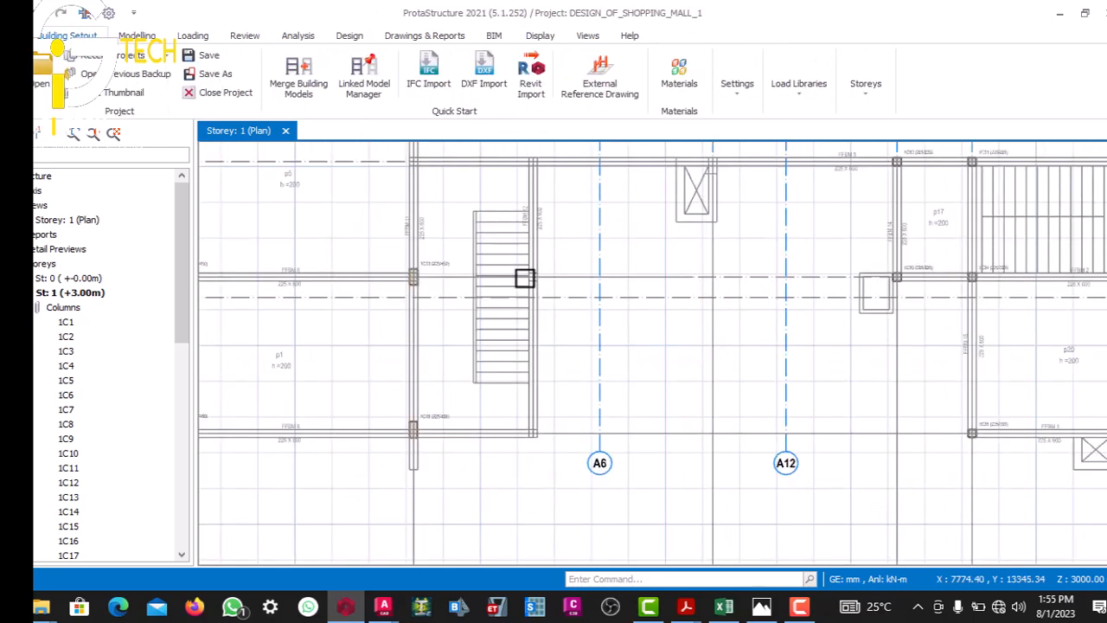
scroll(441, 358, "up", 6)
scroll(464, 292, "down", 5)
scroll(517, 221, "up", 6)
scroll(510, 221, "down", 5)
scroll(475, 248, "up", 5)
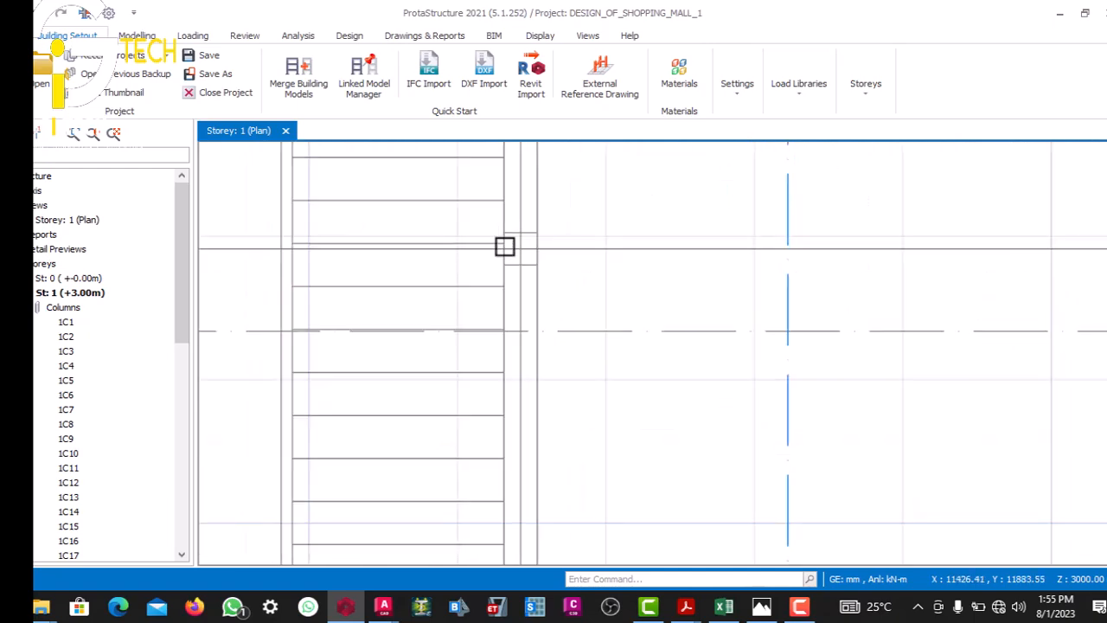
scroll(506, 236, "down", 5)
scroll(458, 324, "up", 6)
scroll(442, 330, "down", 5)
scroll(465, 383, "up", 5)
scroll(544, 250, "down", 5)
scroll(528, 265, "up", 5)
scroll(528, 266, "up", 5)
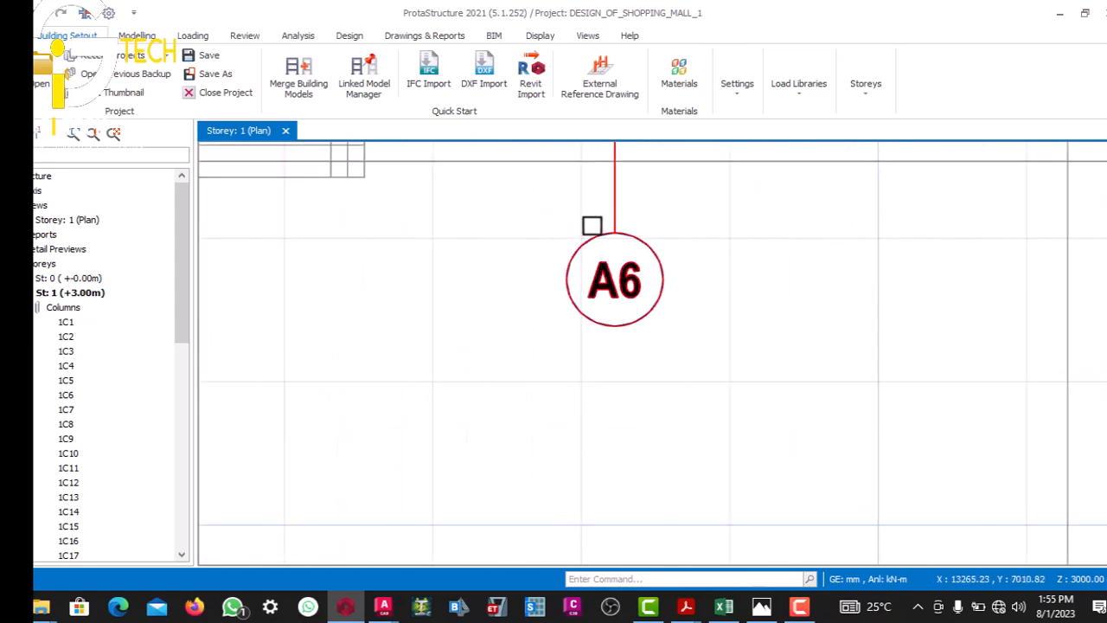
left_click(593, 225)
- Offset-copy axis A6 to create axis A19 at the wall intersection
right_click(593, 226)
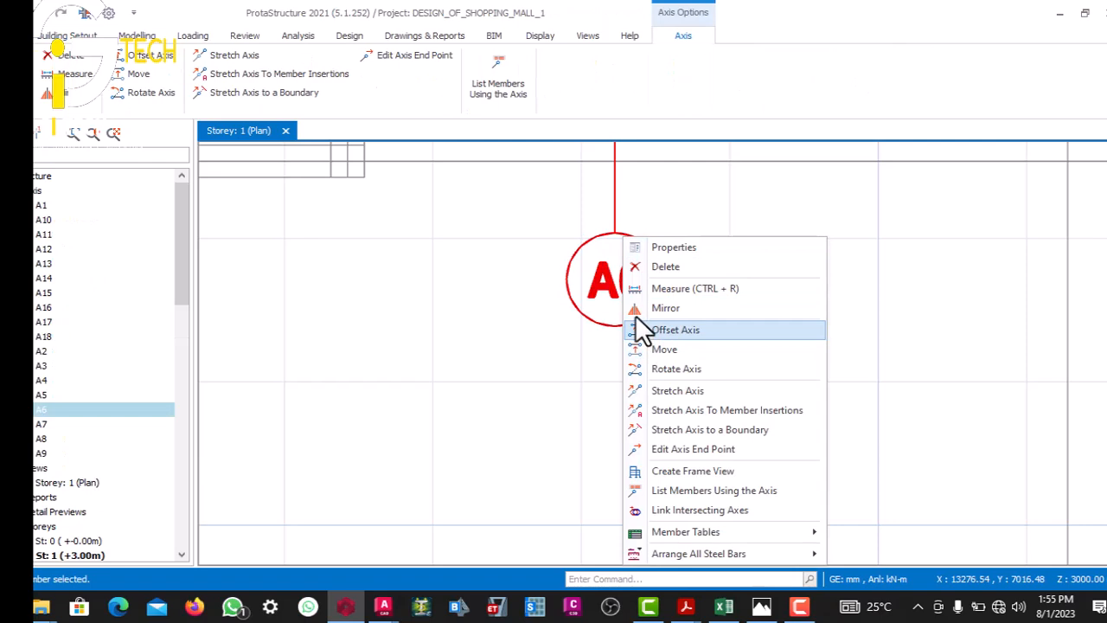
left_click(657, 330)
scroll(588, 326, "down", 3)
scroll(563, 329, "up", 6)
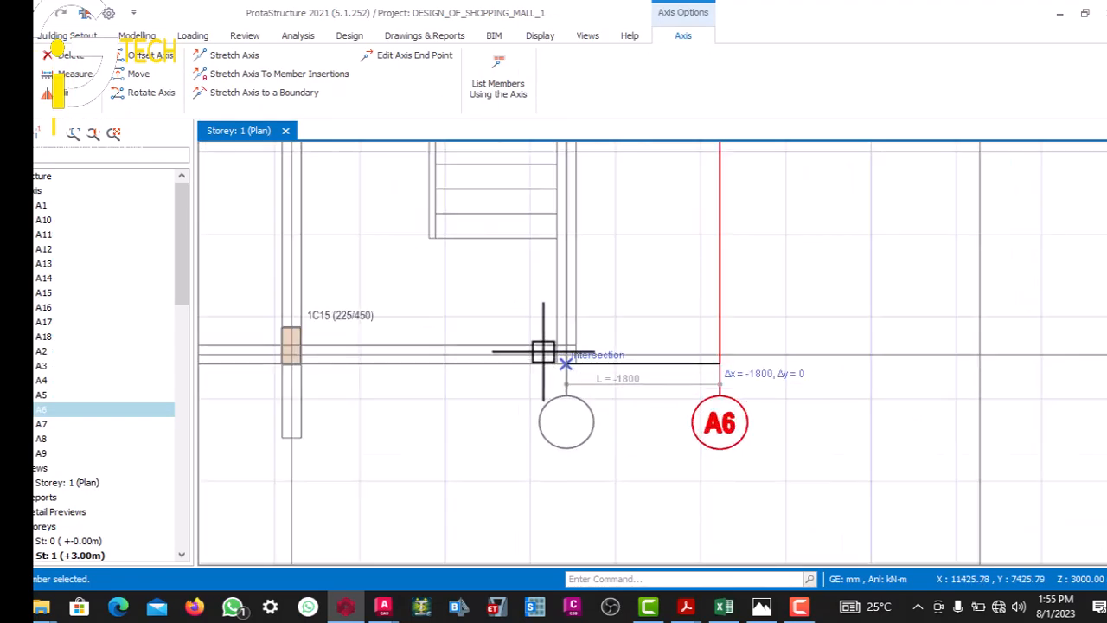
scroll(554, 333, "down", 3)
scroll(548, 337, "up", 3)
scroll(559, 330, "up", 3)
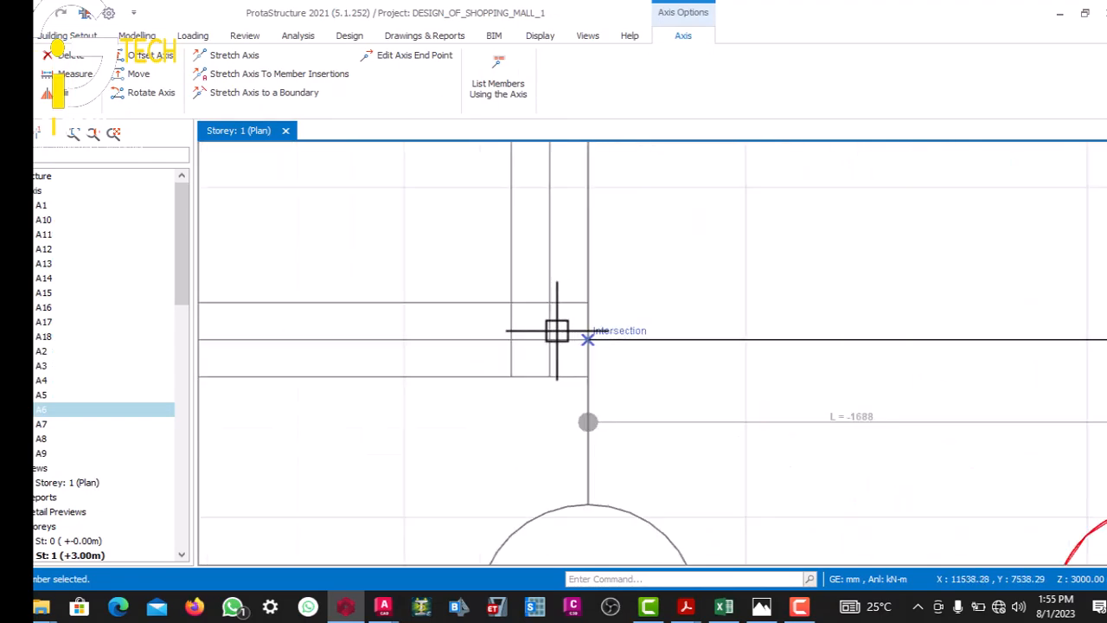
left_click(528, 329)
scroll(540, 346, "down", 4)
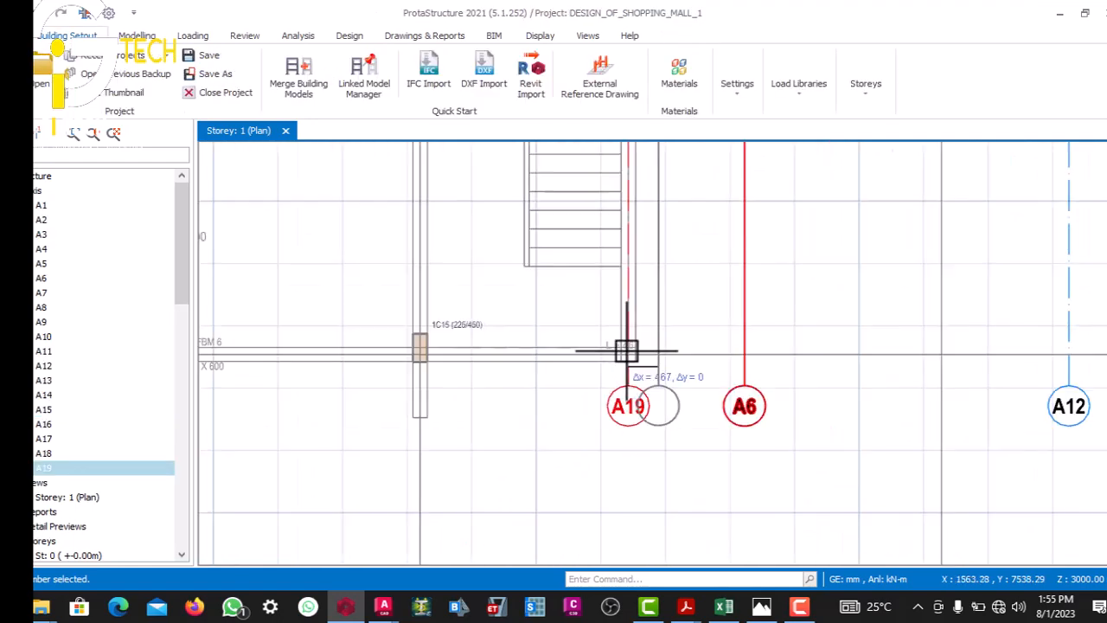
key("Escape")
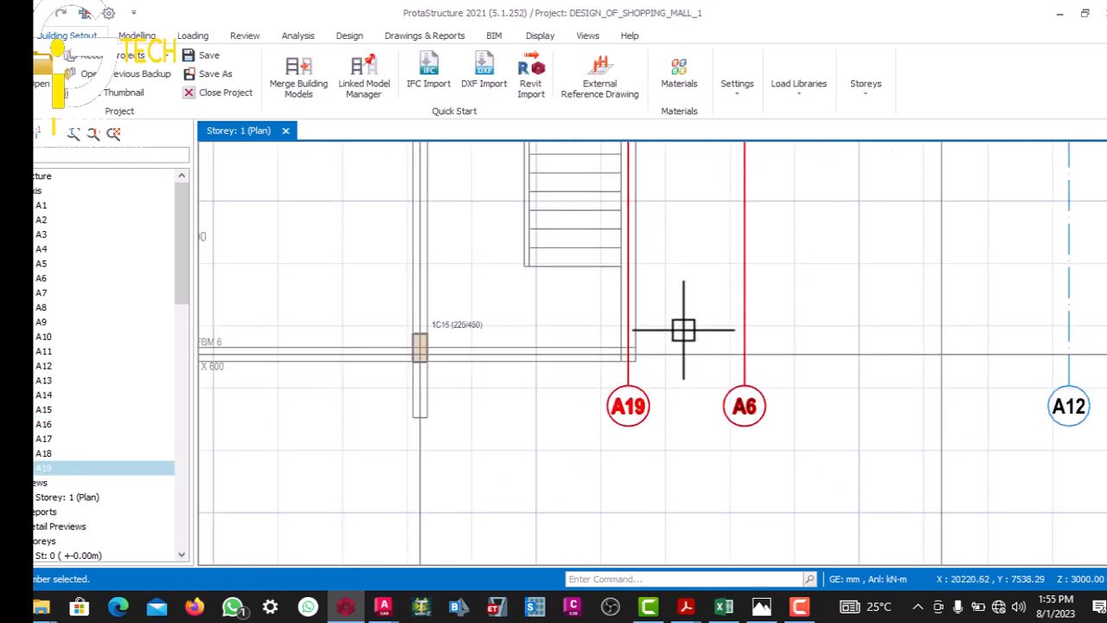
scroll(683, 329, "down", 4)
scroll(778, 309, "up", 5)
scroll(736, 246, "up", 3)
- Using column 1C35's properties, place new column 1C38 at the snap point
left_click(720, 244)
right_click(735, 243)
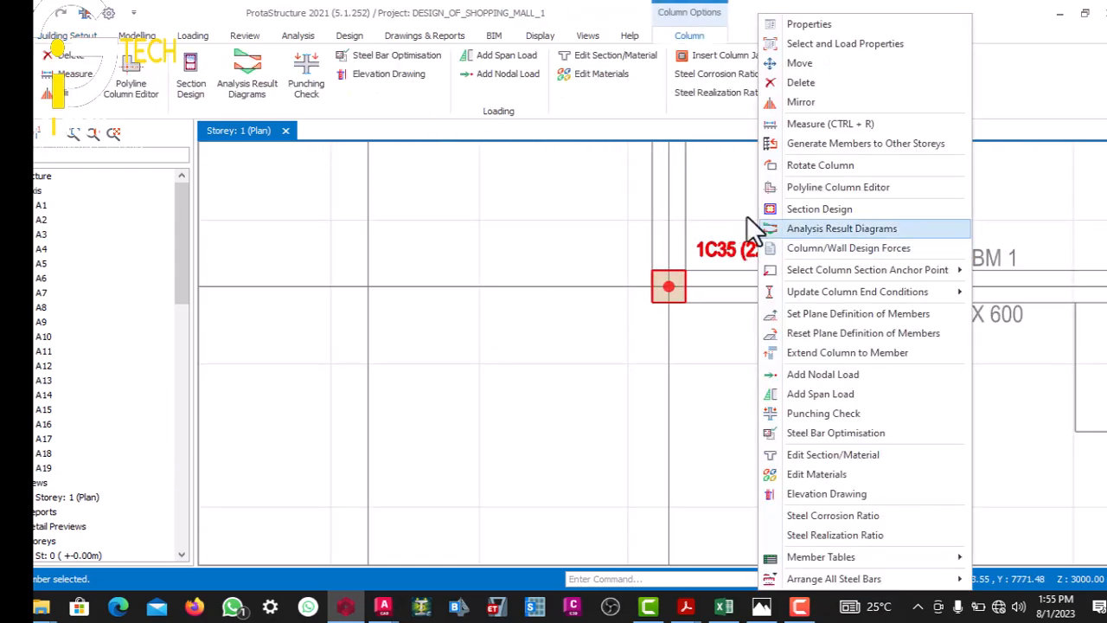
left_click(808, 24)
scroll(688, 310, "down", 3)
scroll(563, 265, "down", 2)
scroll(593, 291, "up", 6)
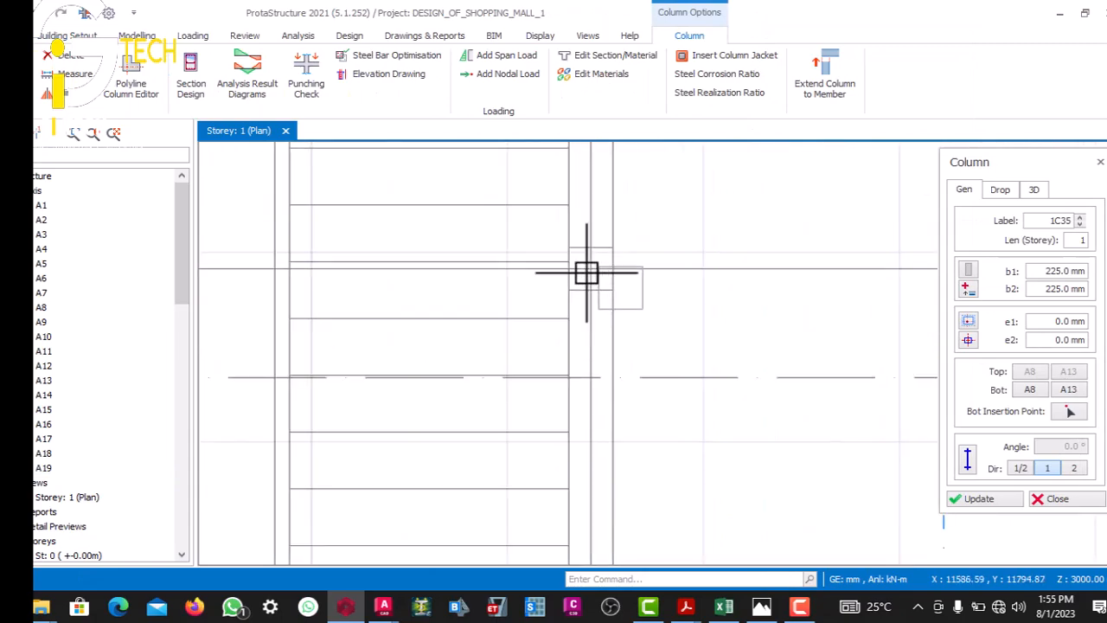
left_click(574, 270)
scroll(567, 318, "down", 3)
scroll(593, 259, "down", 3)
scroll(591, 292, "up", 8)
scroll(568, 274, "down", 2)
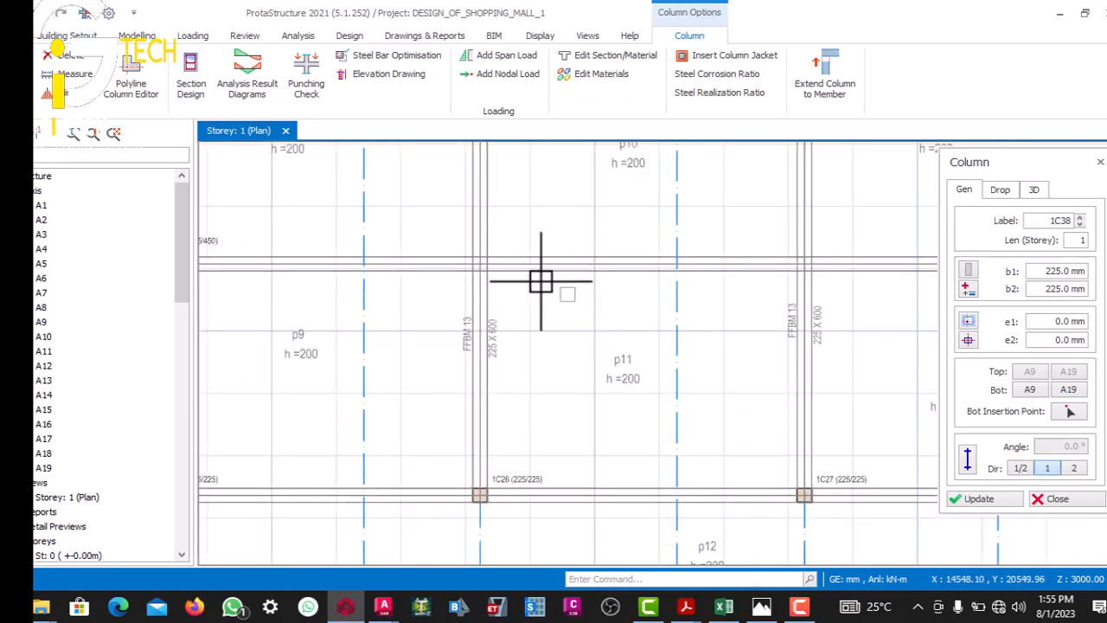
key("Escape")
scroll(541, 282, "down", 4)
scroll(526, 222, "up", 3)
scroll(318, 331, "up", 5)
- Using column 1C10's properties, place 225/450 columns 1C40 and 1C41 at axis intersections
left_click(360, 268)
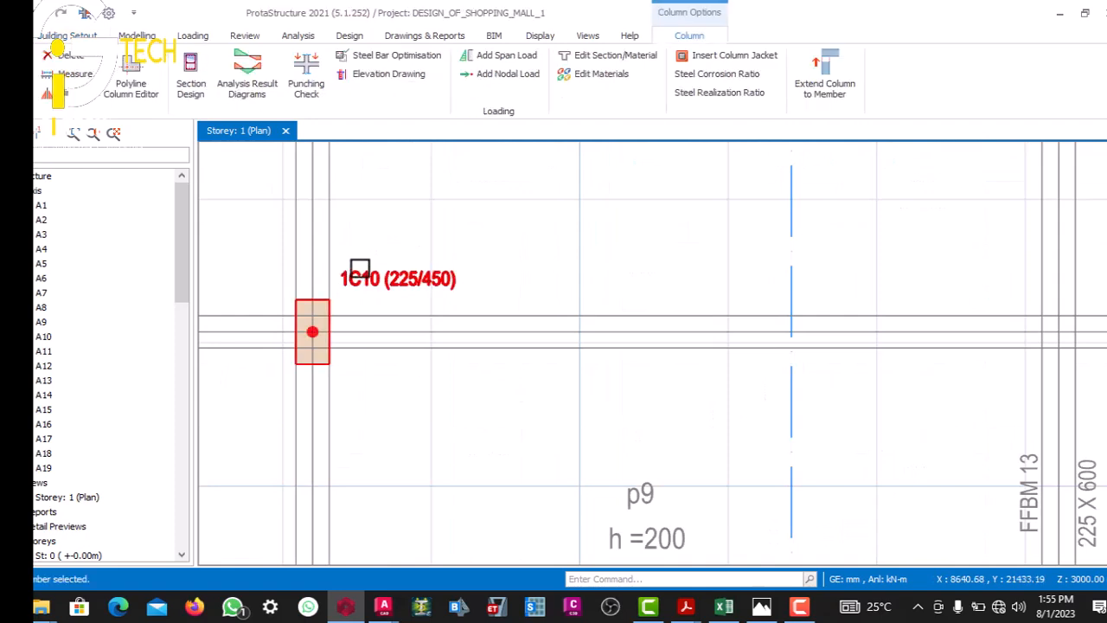
right_click(379, 270)
left_click(403, 45)
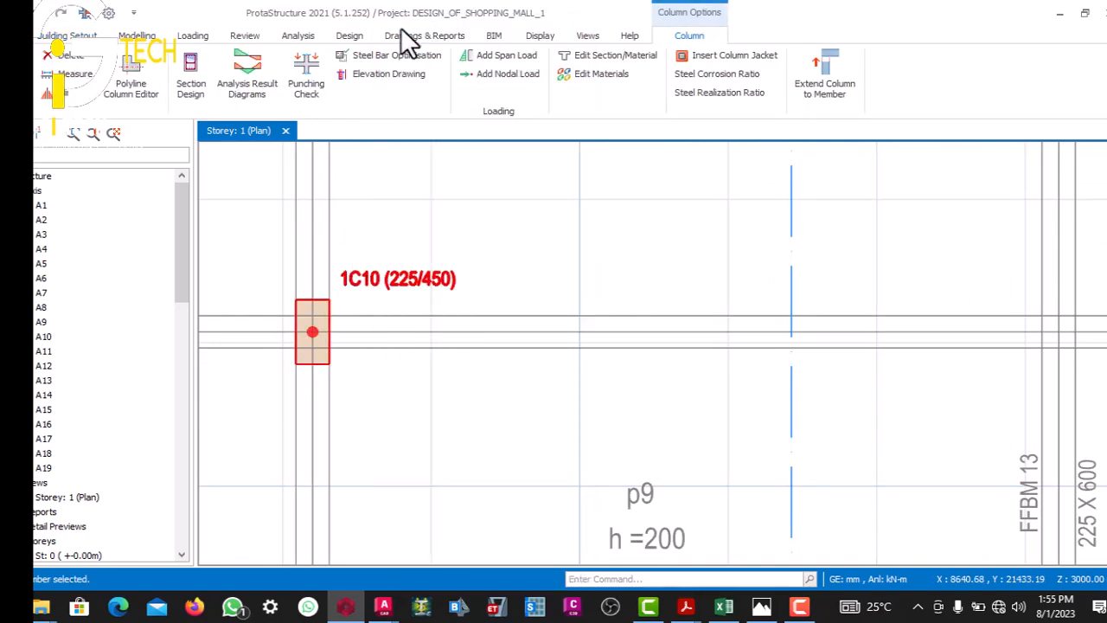
scroll(600, 281, "up", 5)
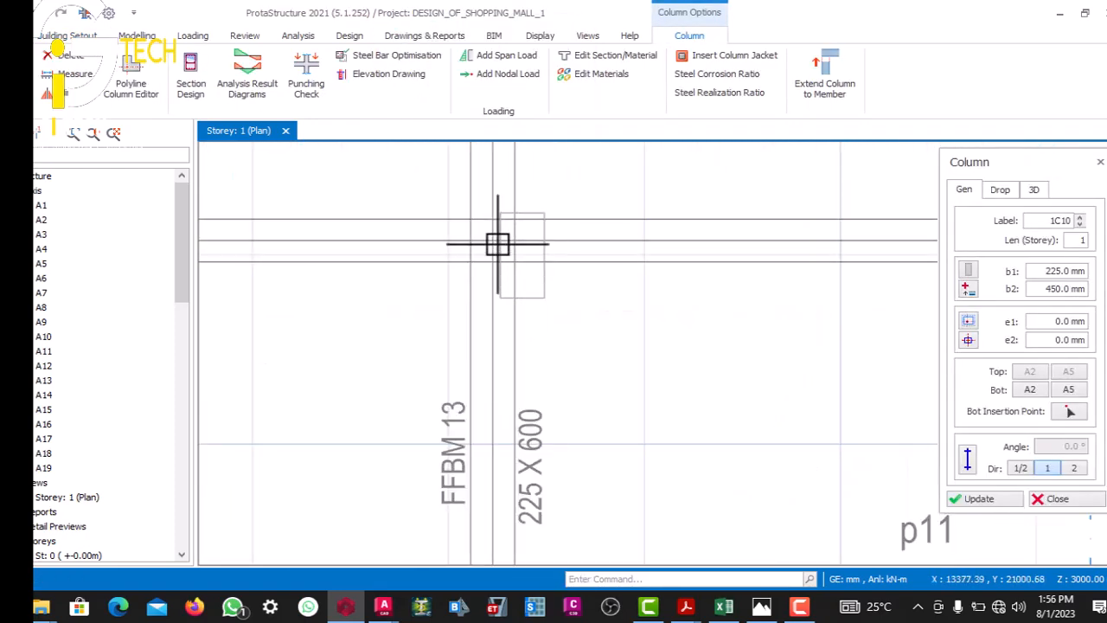
scroll(482, 248, "down", 5)
scroll(519, 255, "up", 5)
scroll(530, 246, "up", 2)
left_click(533, 241)
scroll(477, 286, "down", 5)
scroll(588, 285, "up", 5)
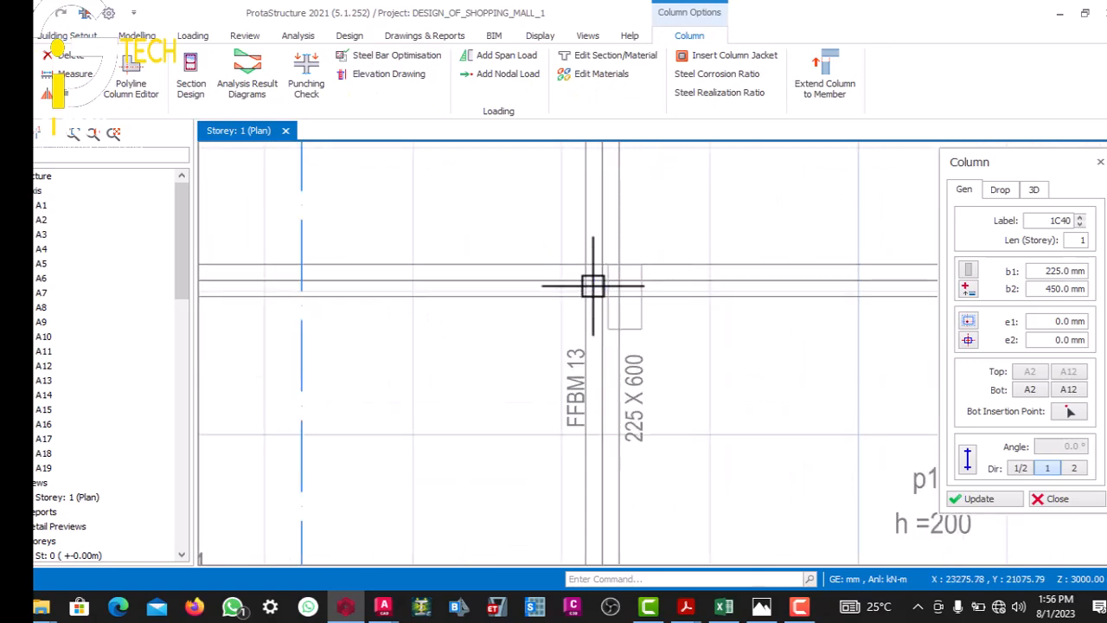
scroll(588, 279, "up", 1)
left_click(569, 257)
scroll(527, 289, "down", 5)
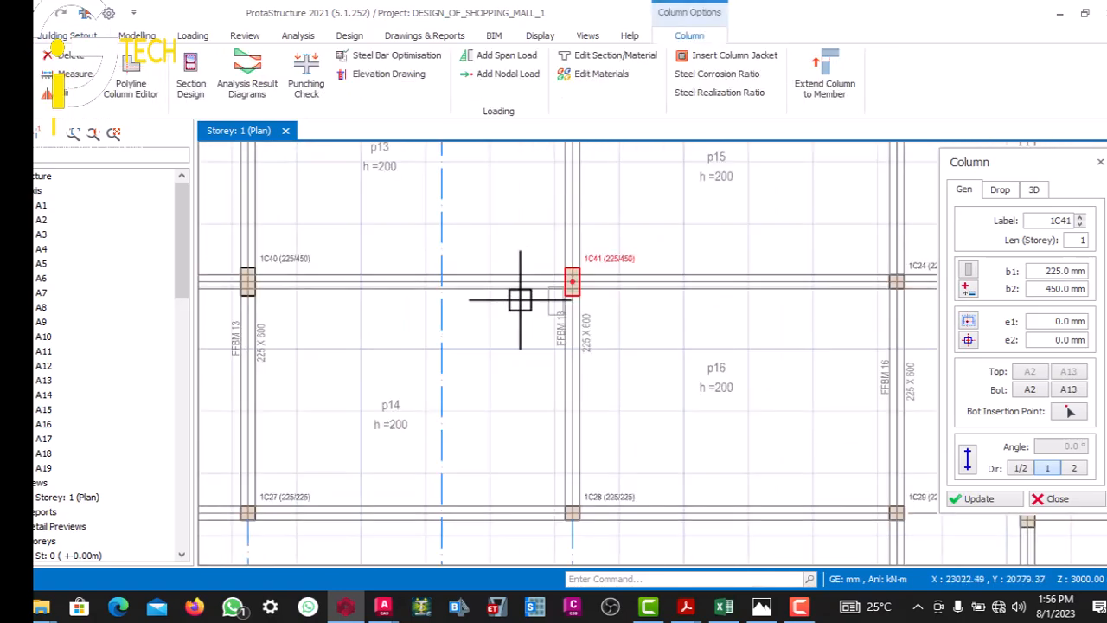
scroll(604, 290, "up", 5)
scroll(571, 303, "down", 5)
scroll(510, 277, "up", 2)
scroll(433, 303, "down", 3)
scroll(449, 298, "up", 4)
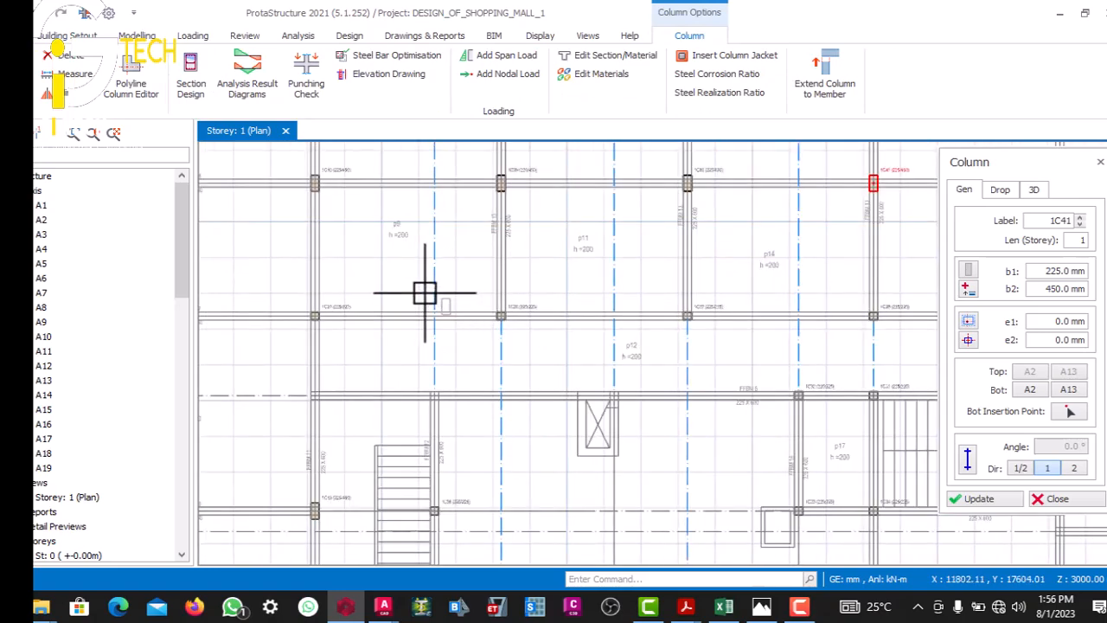
scroll(424, 293, "down", 2)
scroll(457, 309, "up", 3)
scroll(484, 279, "down", 1)
scroll(494, 280, "up", 1)
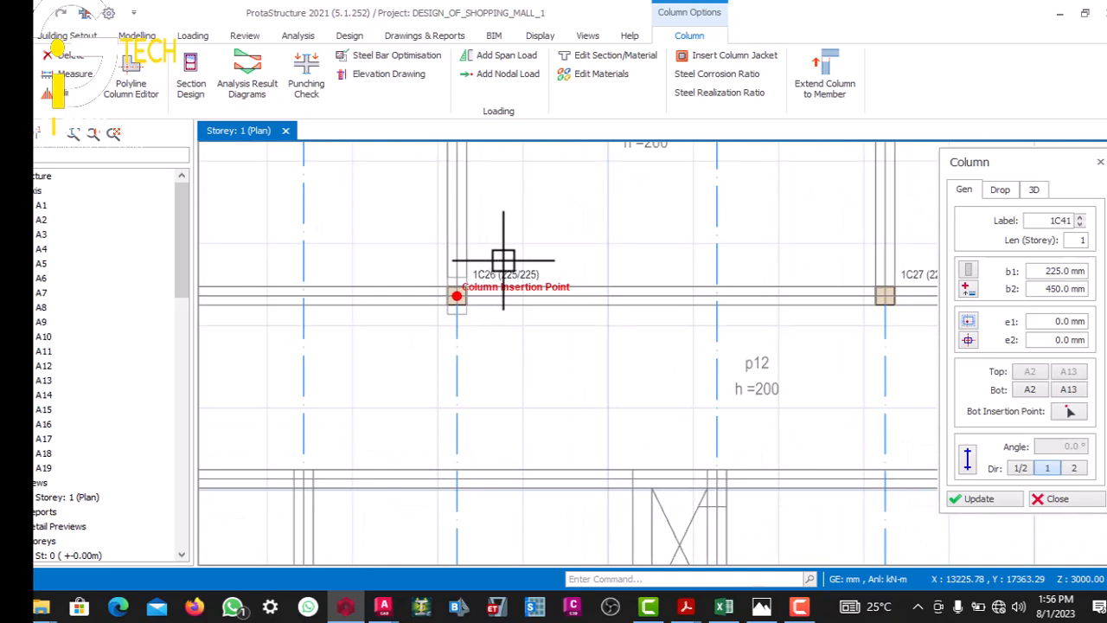
key("Escape")
- Using column 1C26's properties, place columns 1C43, 1C44 and 1C45 at axis intersections
right_click(504, 259)
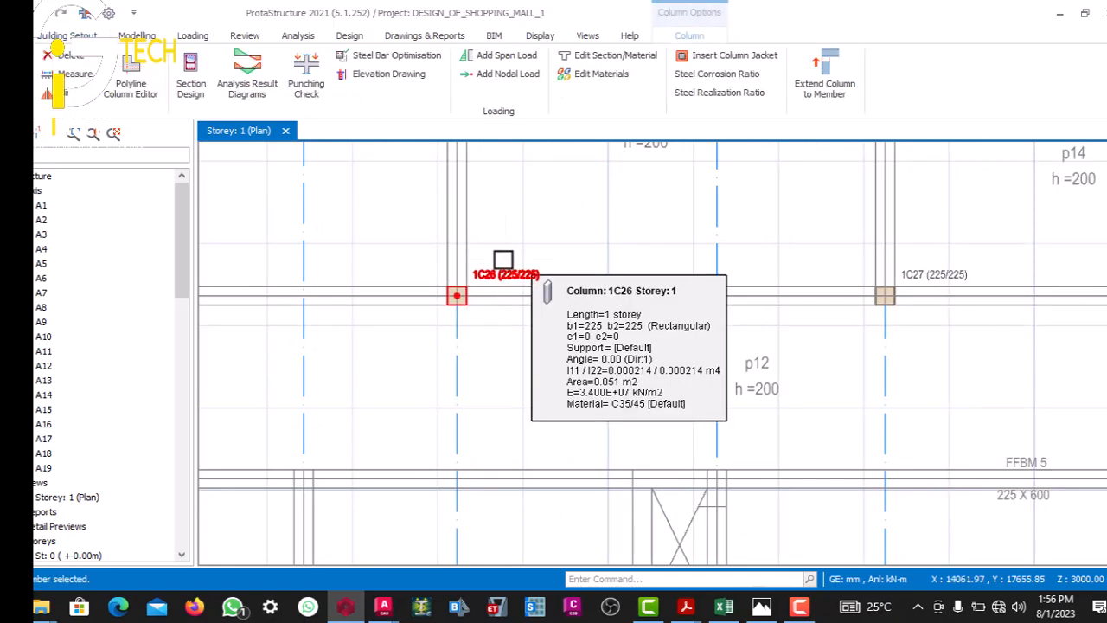
left_click(547, 25)
scroll(543, 181, "down", 5)
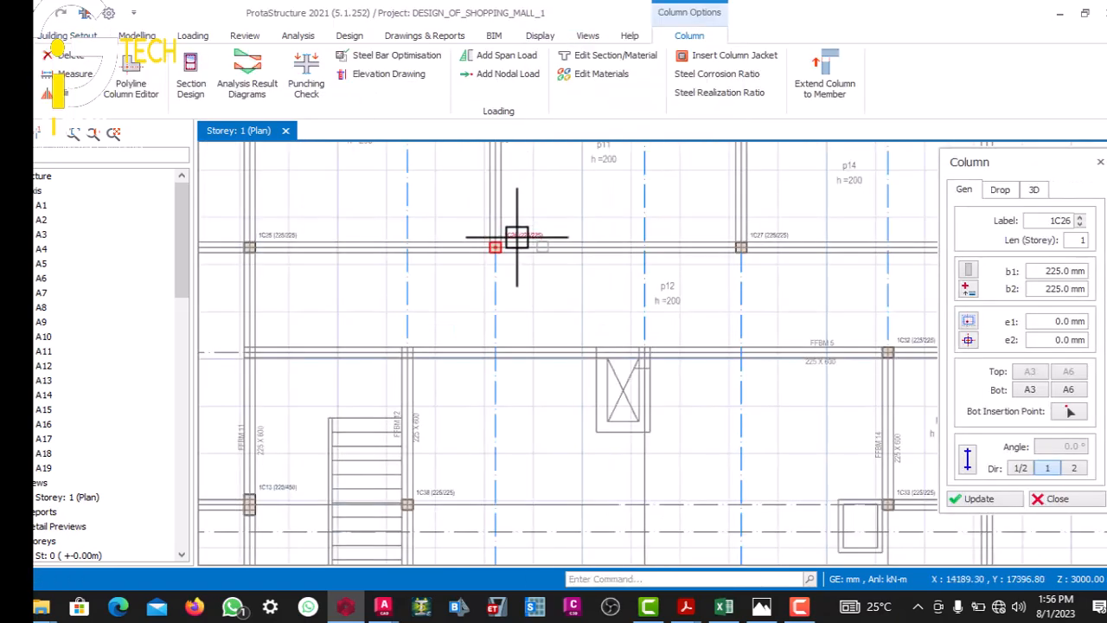
scroll(568, 294, "up", 4)
scroll(614, 279, "down", 2)
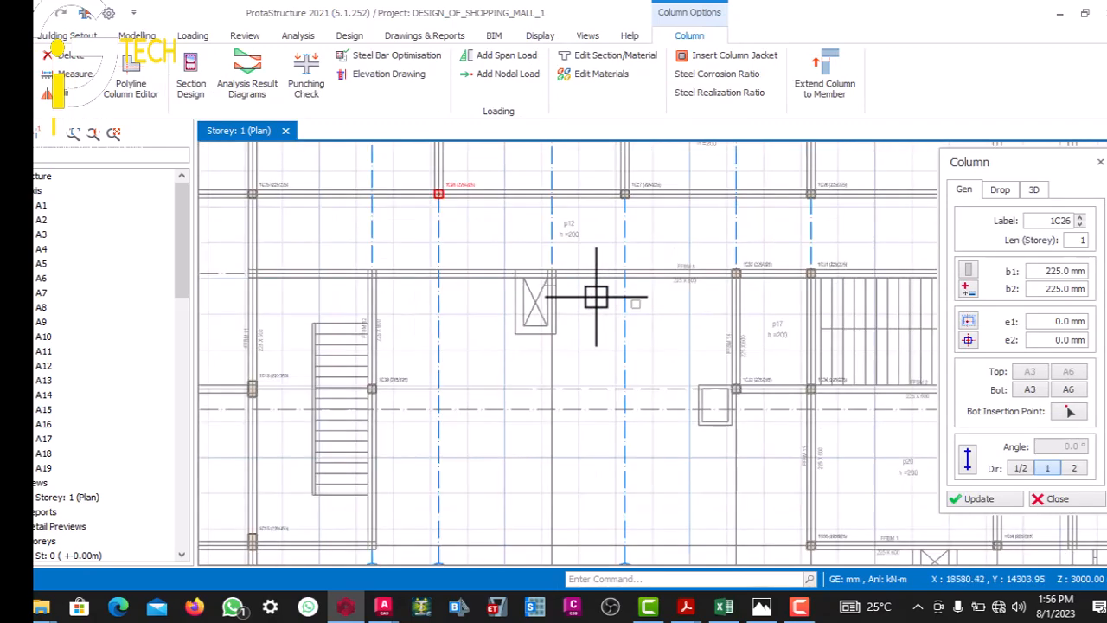
scroll(546, 265, "up", 3)
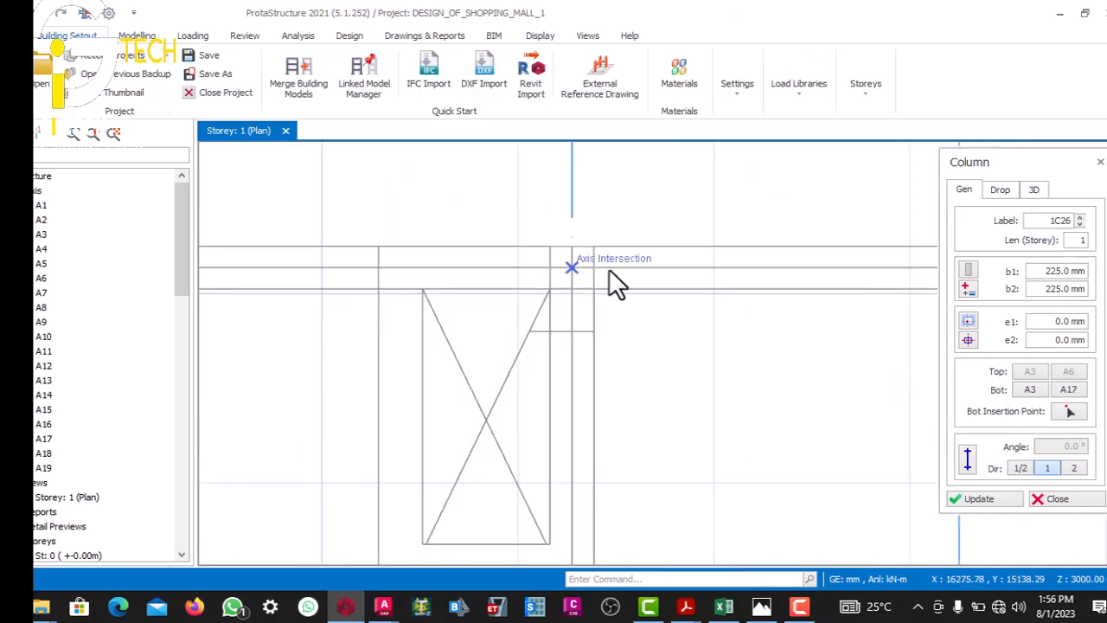
scroll(641, 271, "down", 4)
scroll(489, 277, "up", 5)
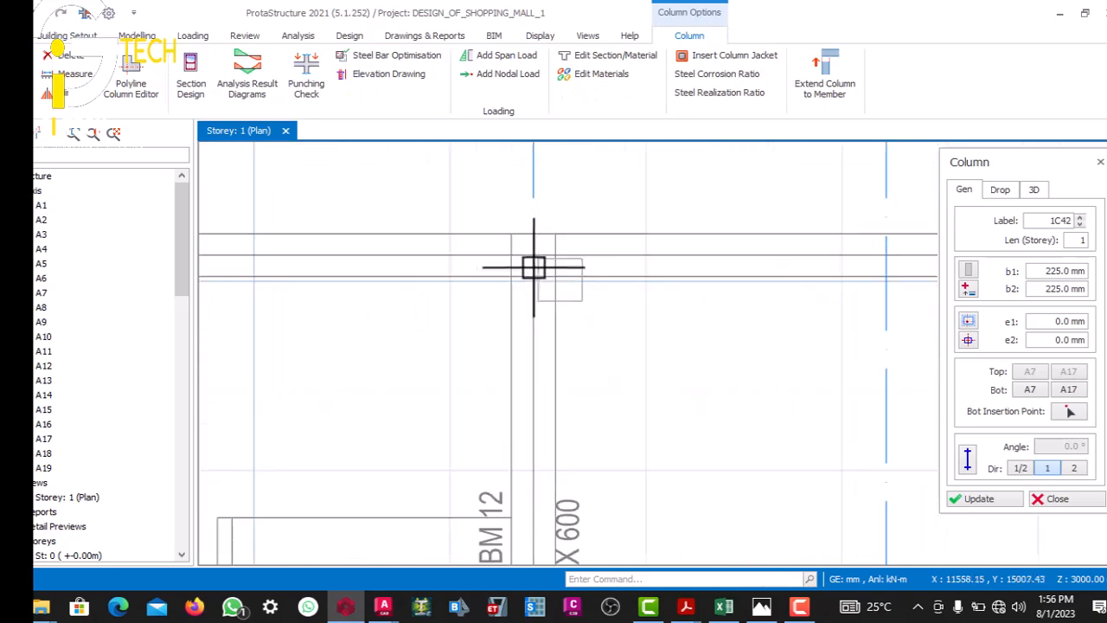
left_click(510, 248)
scroll(467, 265, "down", 4)
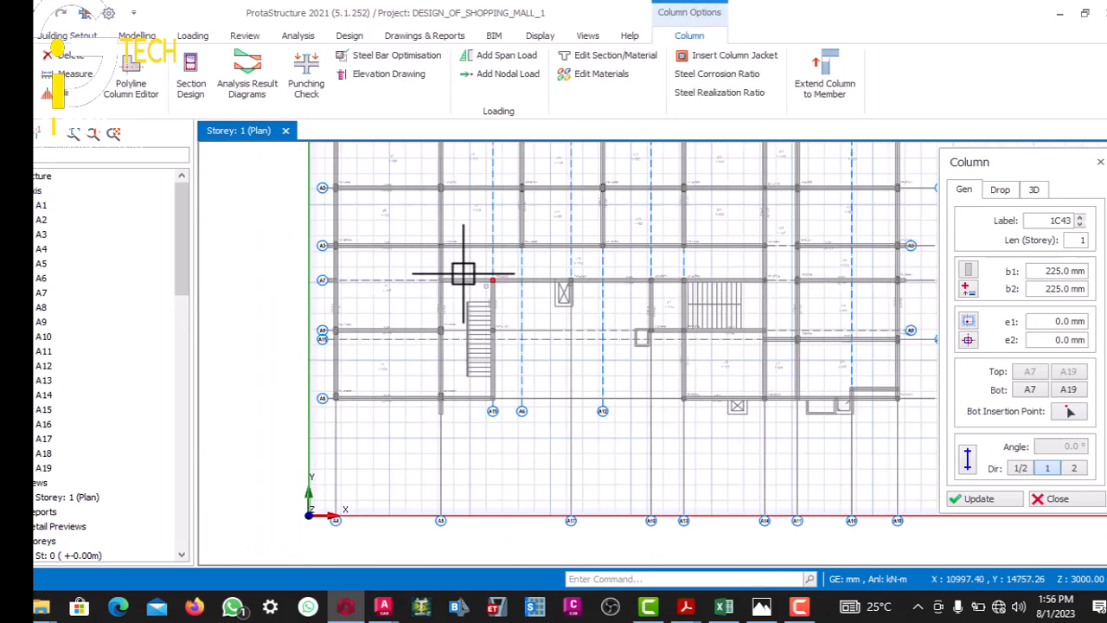
scroll(634, 319, "up", 5)
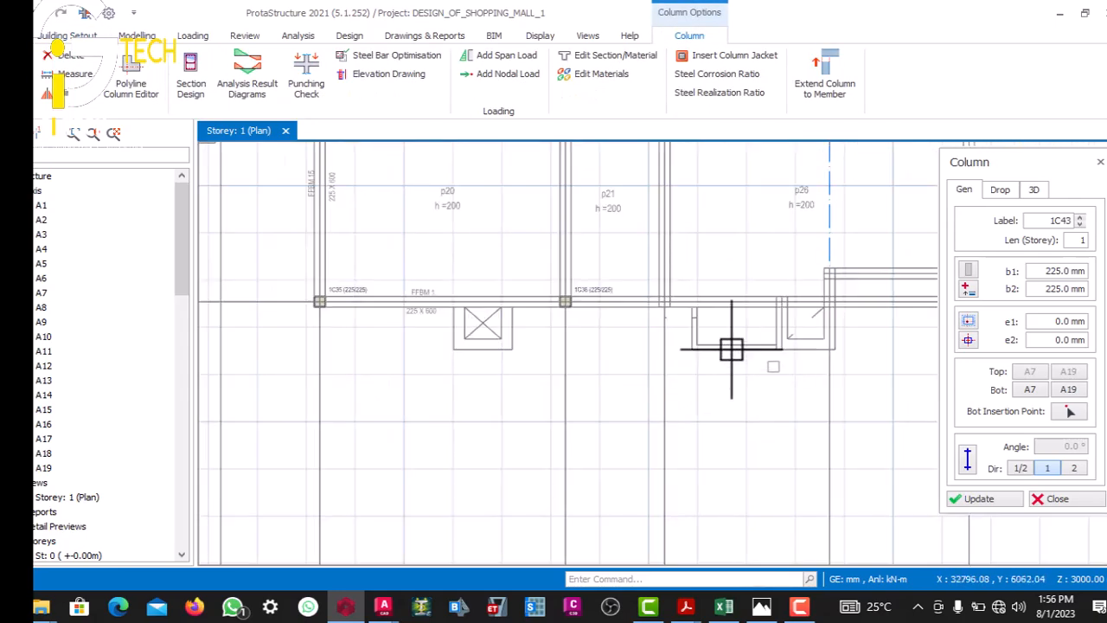
left_click(609, 292)
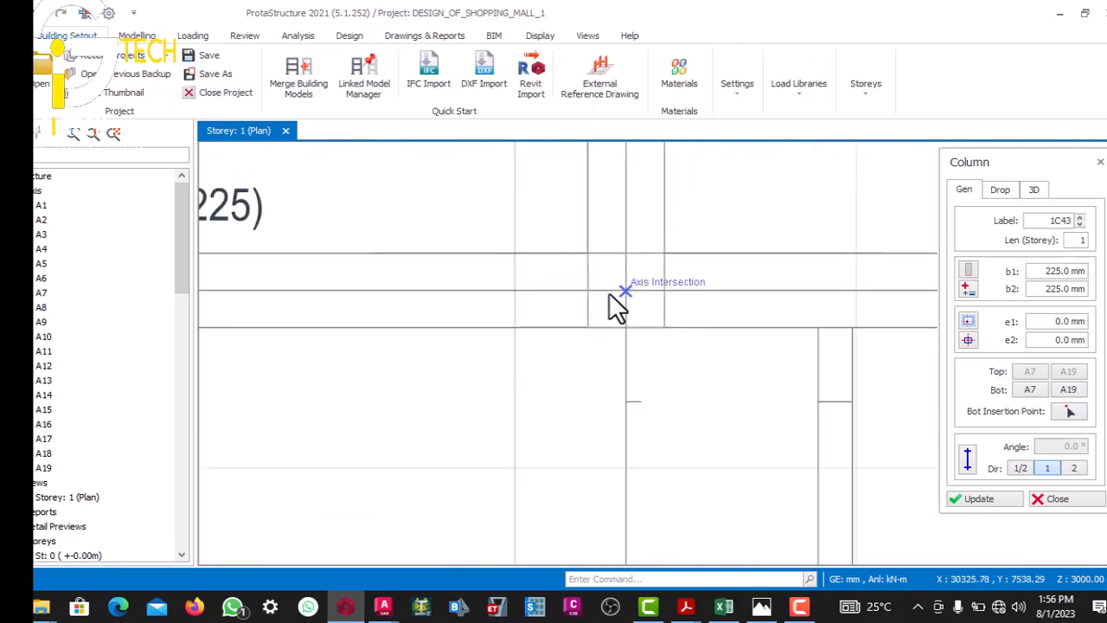
scroll(634, 320, "down", 3)
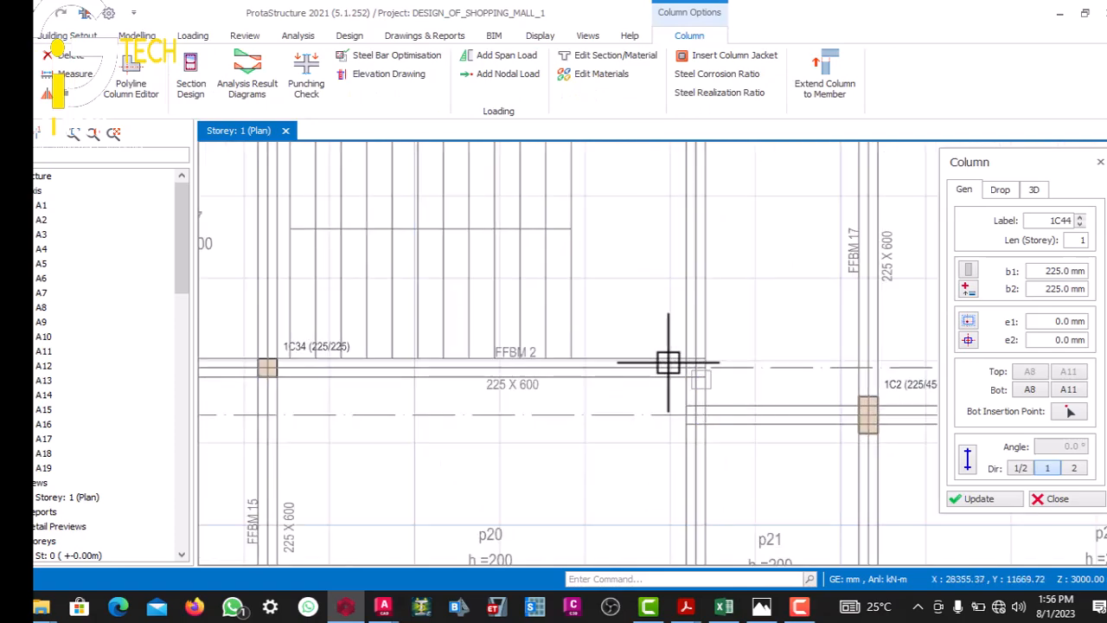
scroll(670, 345, "up", 2)
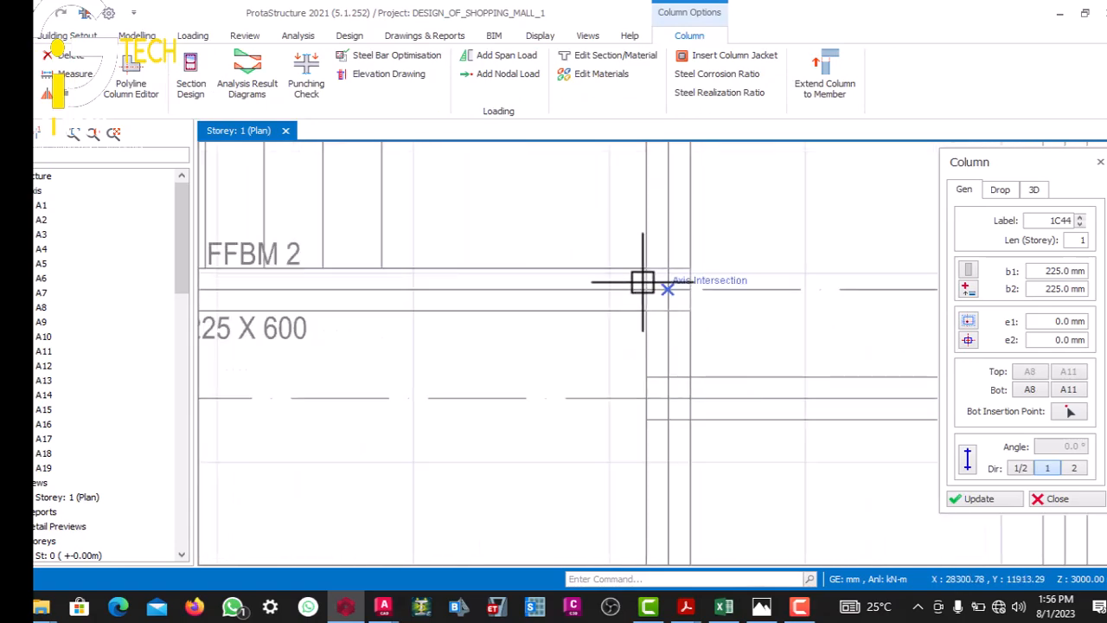
left_click(641, 286)
scroll(636, 312, "down", 3)
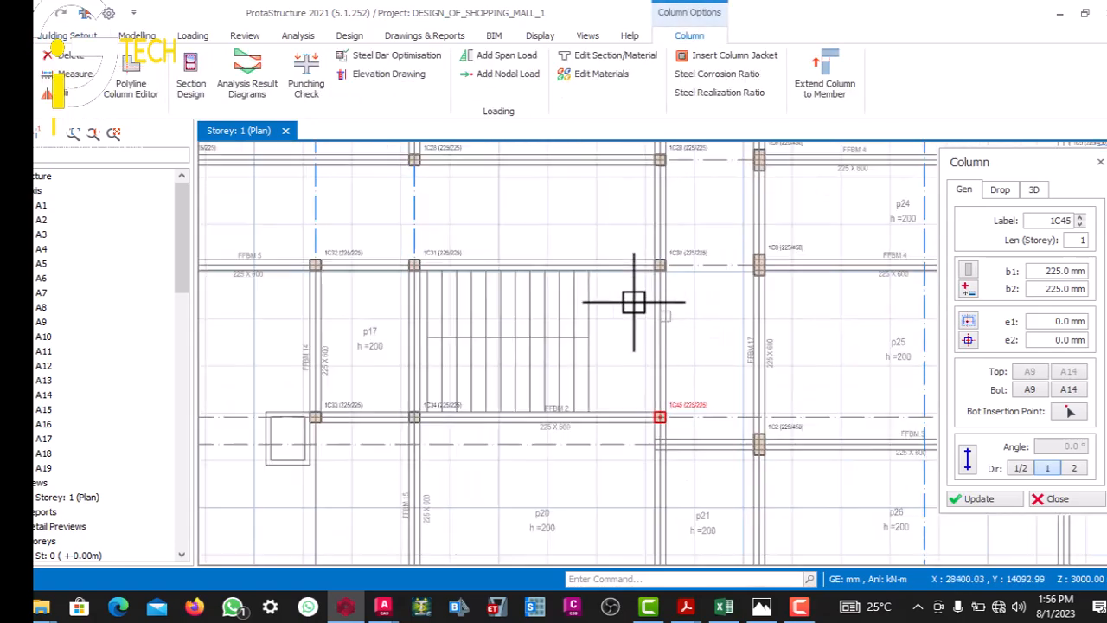
middle_click_drag(498, 244, 580, 270)
scroll(593, 271, "up", 5)
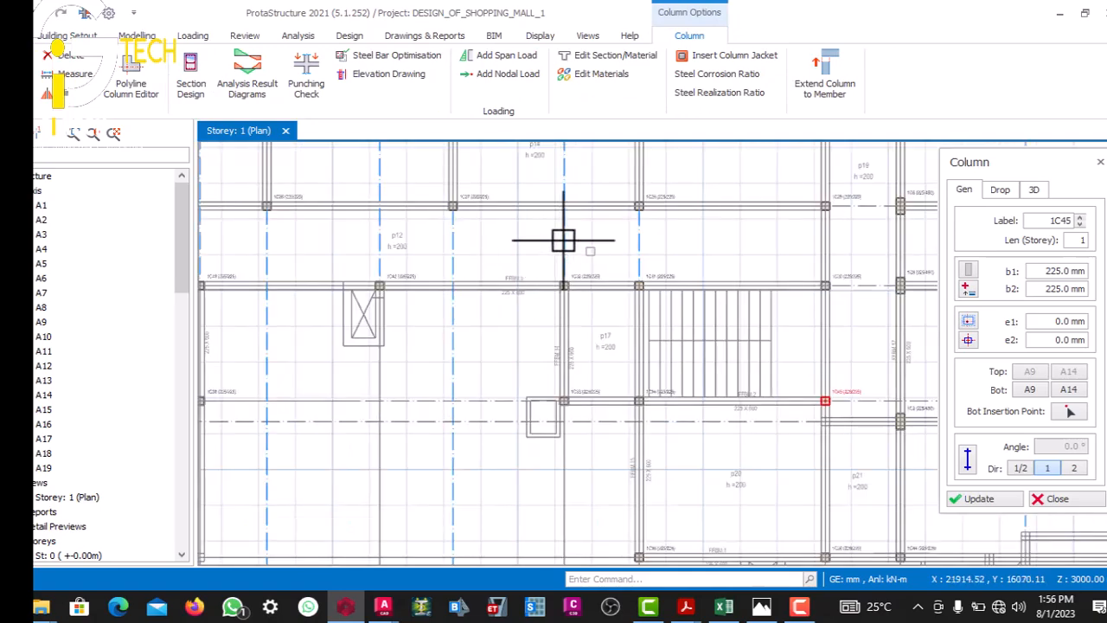
scroll(329, 315, "down", 2)
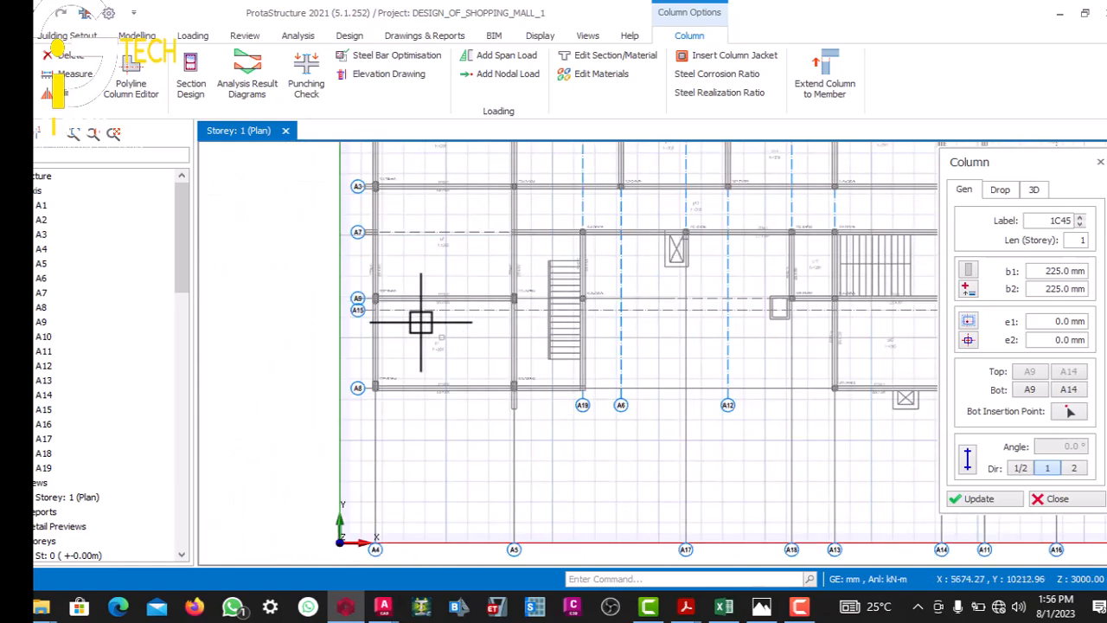
scroll(449, 327, "down", 3)
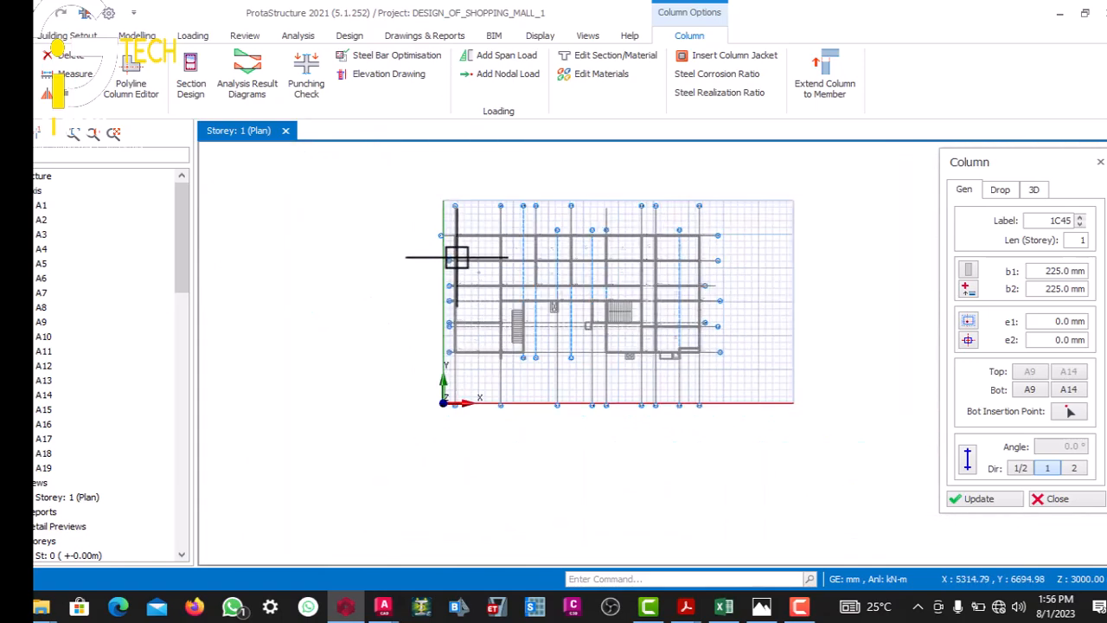
scroll(461, 219, "up", 4)
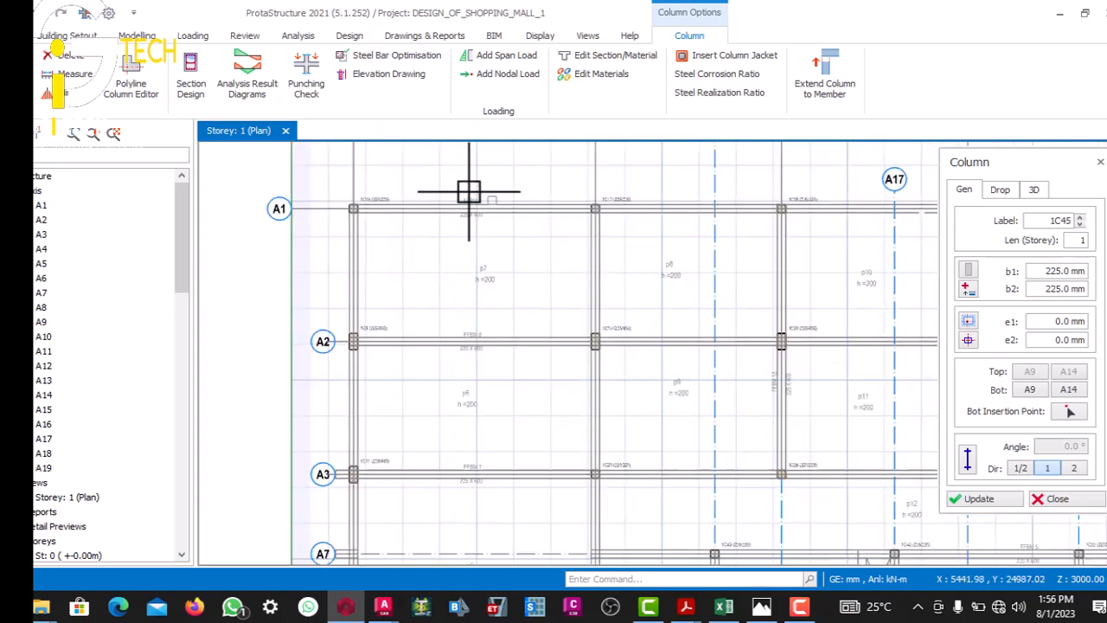
- Stop placing columns on storey 1
key("Escape")
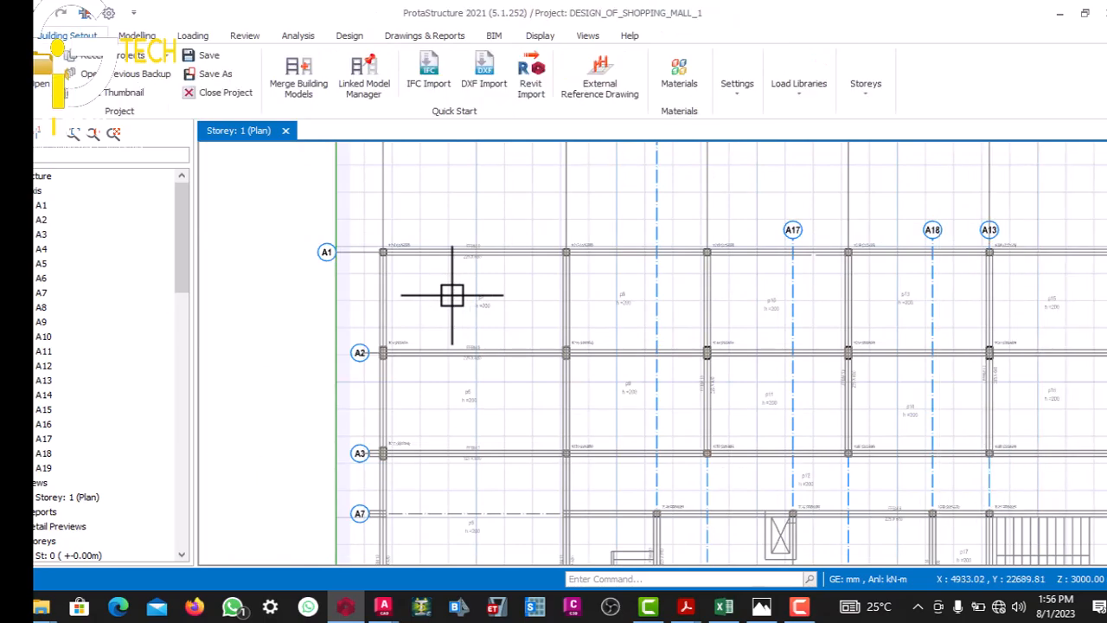
scroll(528, 268, "down", 3)
scroll(637, 262, "up", 7)
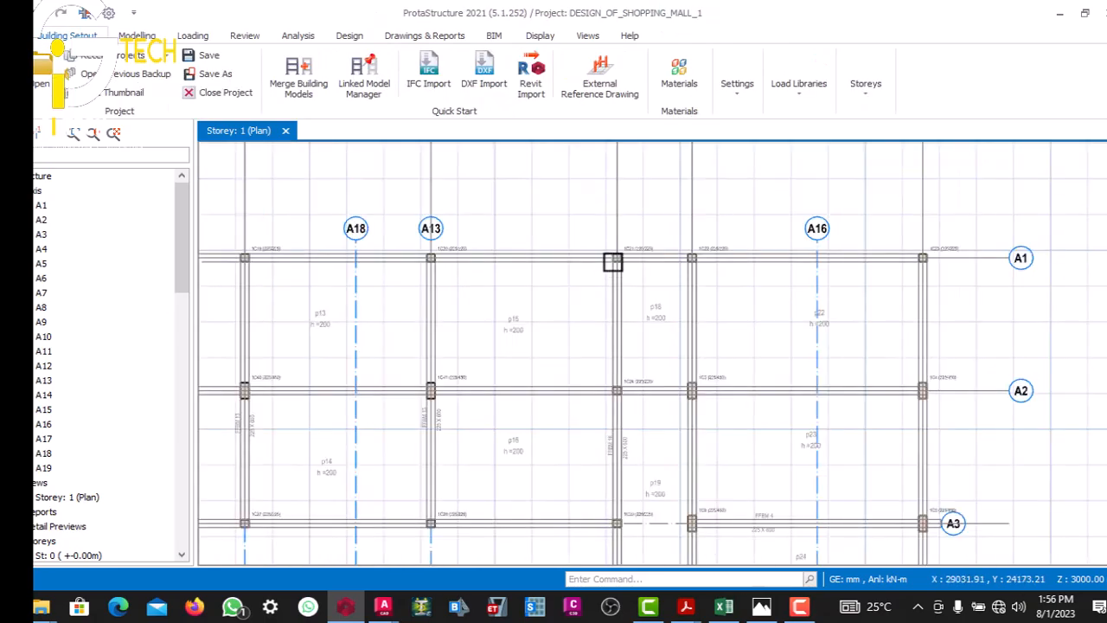
scroll(645, 259, "down", 4)
scroll(477, 257, "up", 3)
scroll(423, 264, "down", 3)
scroll(433, 250, "up", 4)
scroll(469, 260, "down", 2)
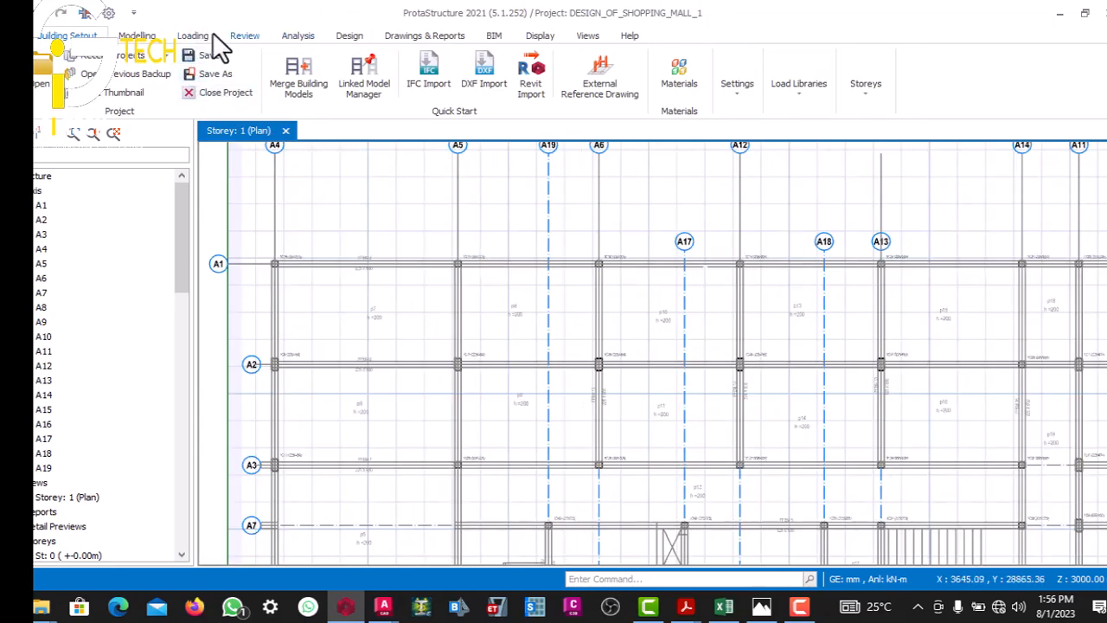
- Start the Beam tool with beam 1B1 sized b = 225 mm and h = 600 mm
left_click(135, 35)
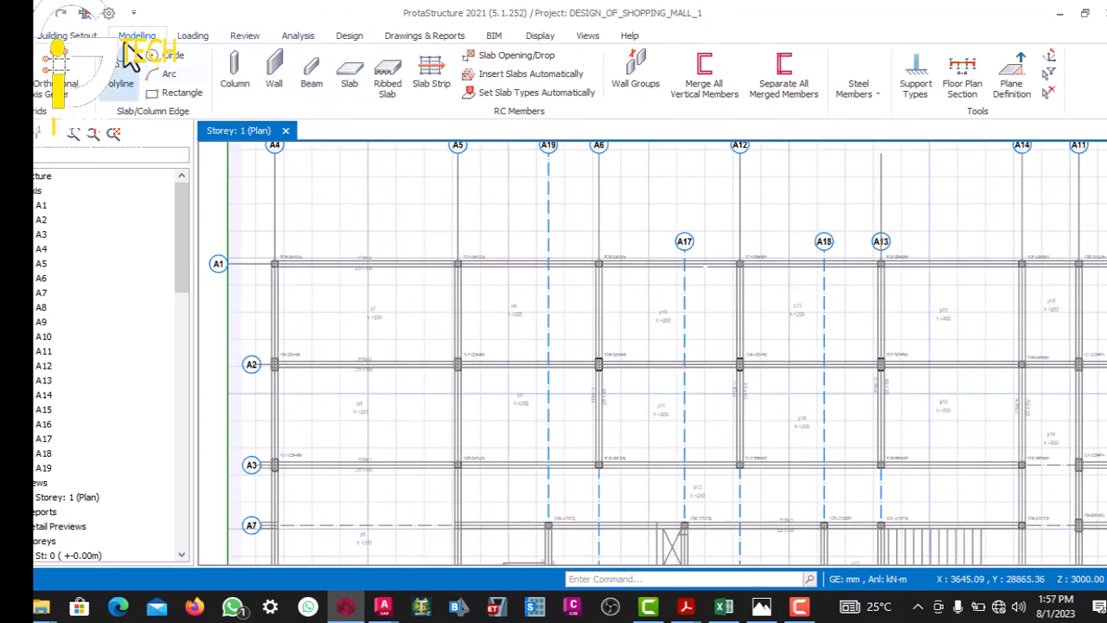
left_click(301, 80)
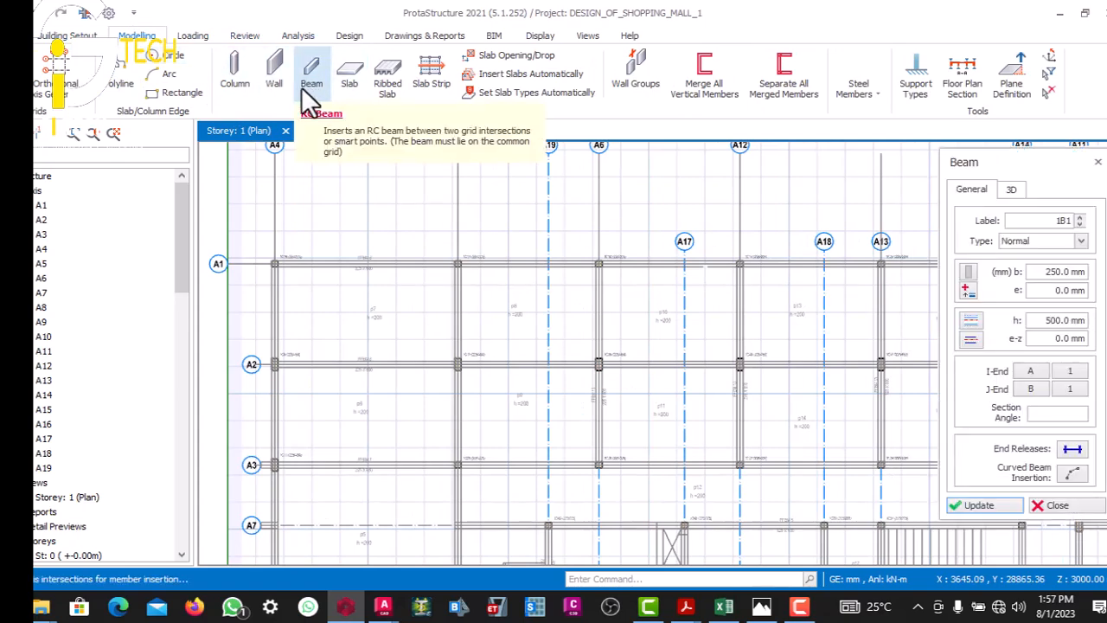
left_click(1003, 264)
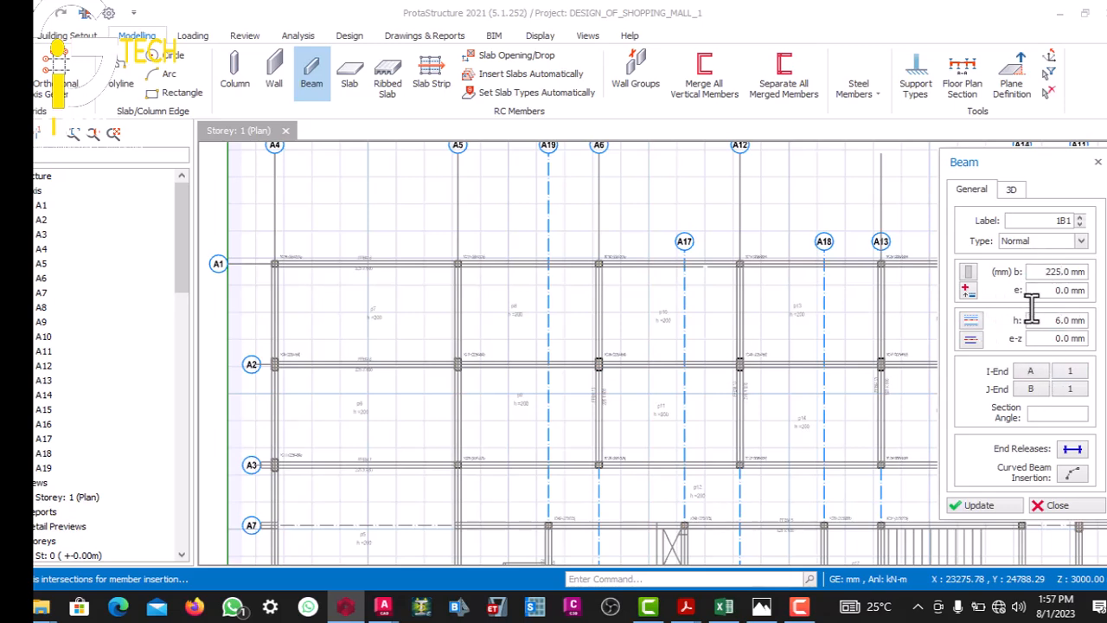
scroll(494, 276, "down", 5)
scroll(511, 292, "up", 5)
scroll(374, 265, "down", 3)
scroll(374, 265, "up", 4)
scroll(366, 248, "down", 3)
scroll(296, 255, "up", 3)
scroll(390, 274, "down", 1)
scroll(346, 272, "up", 3)
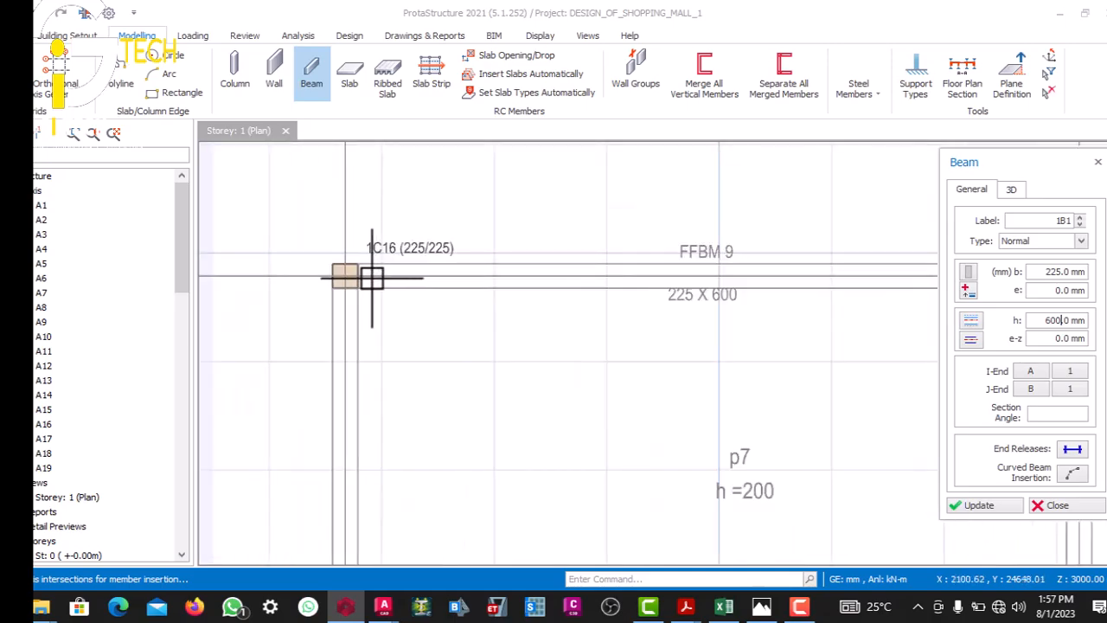
scroll(297, 260, "down", 5)
scroll(519, 284, "down", 3)
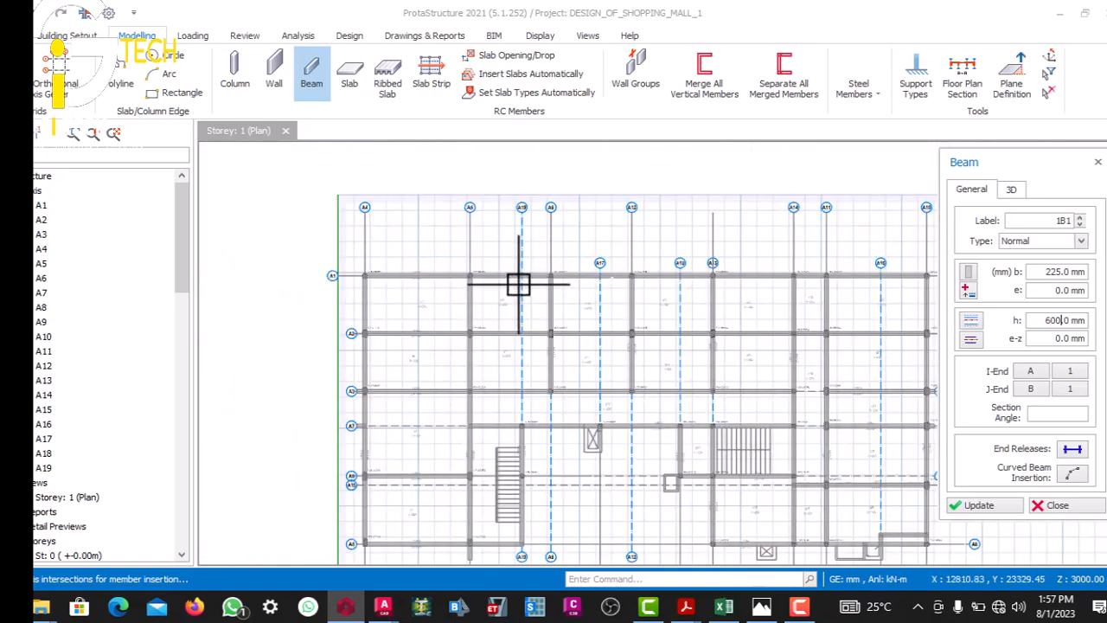
scroll(596, 257, "up", 3)
scroll(663, 255, "down", 1)
scroll(663, 256, "up", 3)
scroll(652, 267, "down", 5)
scroll(427, 269, "up", 4)
- Draw 225/600 beams ending at column 1C37, then through 1C35 to column 1C31 (beam 1B15)
scroll(428, 269, "up", 4)
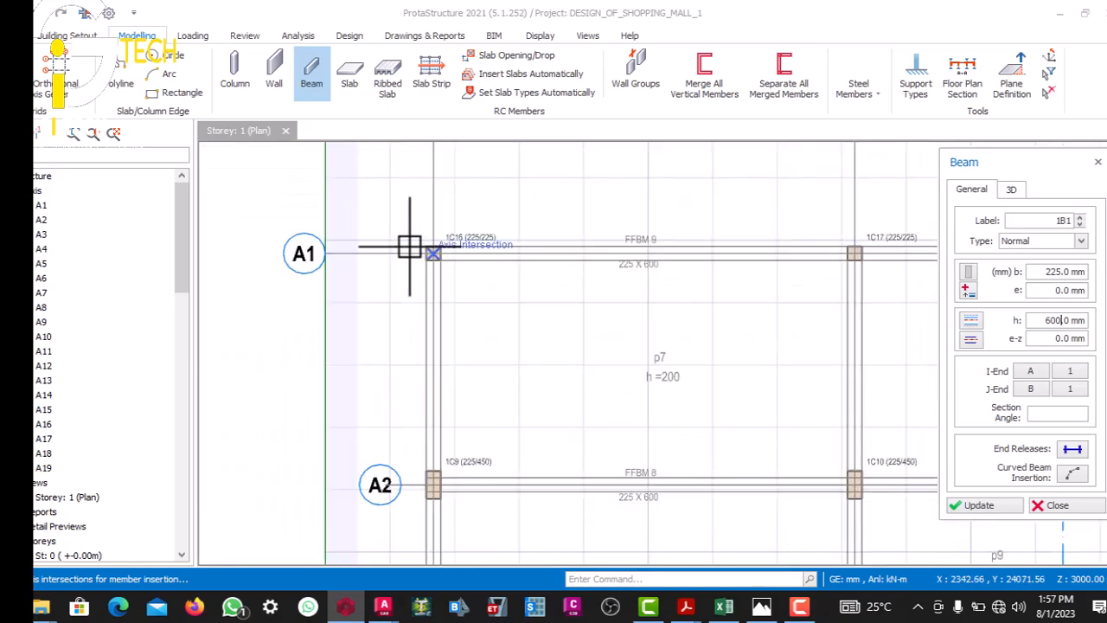
scroll(362, 243, "down", 4)
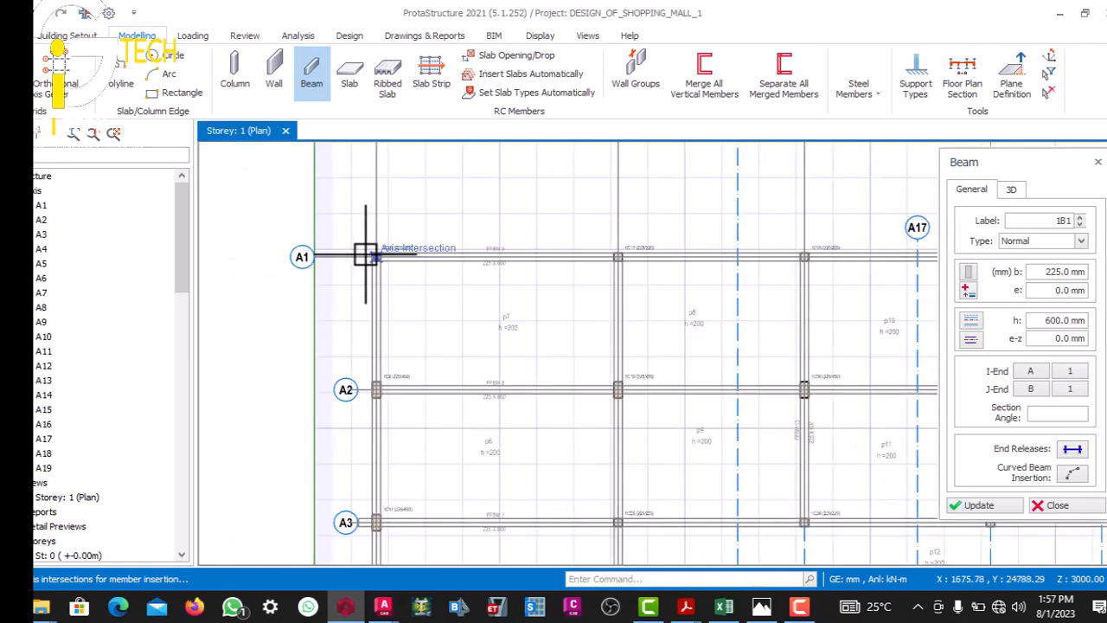
scroll(606, 260, "down", 3)
scroll(582, 265, "up", 3)
scroll(675, 261, "up", 4)
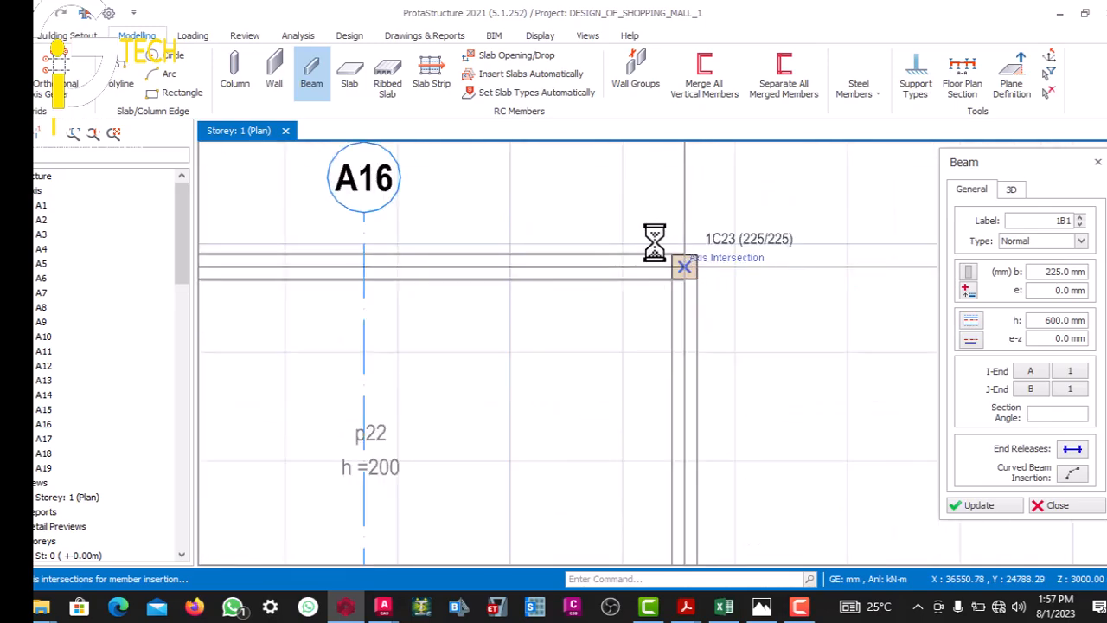
scroll(655, 240, "down", 6)
scroll(662, 350, "up", 4)
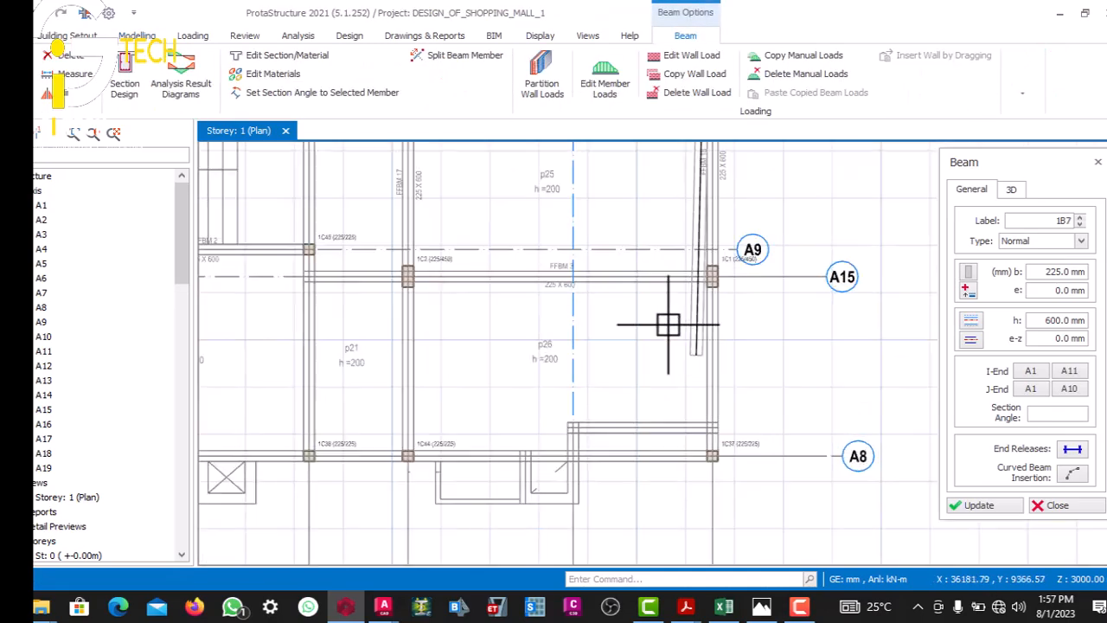
scroll(680, 393, "up", 3)
left_click(682, 371)
left_click(688, 370)
scroll(692, 368, "down", 5)
scroll(543, 370, "up", 5)
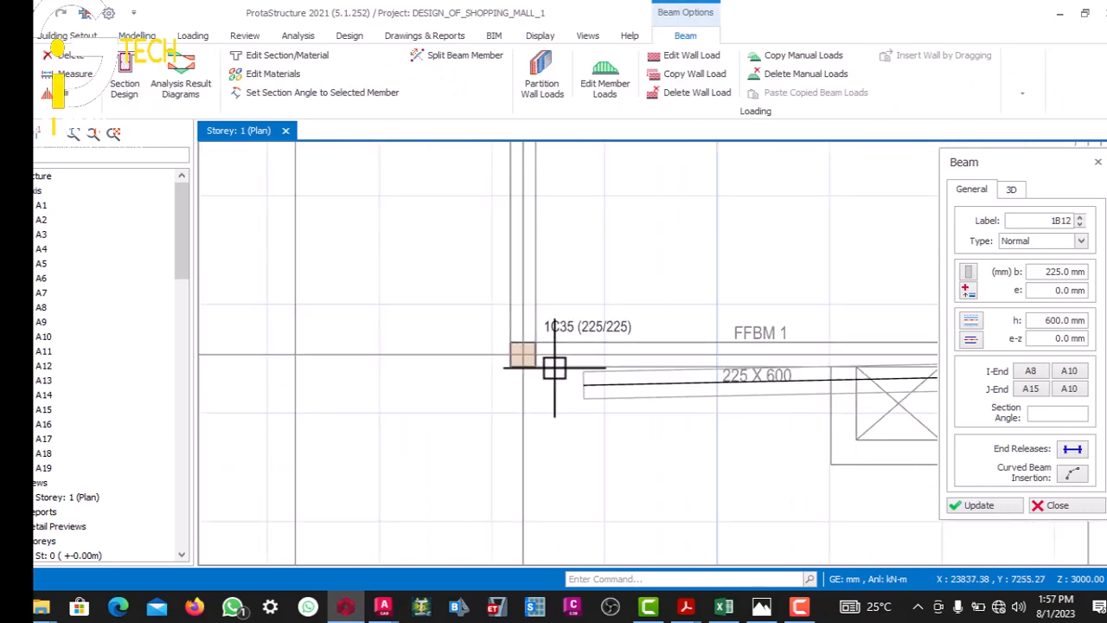
left_click(508, 341)
scroll(507, 341, "down", 8)
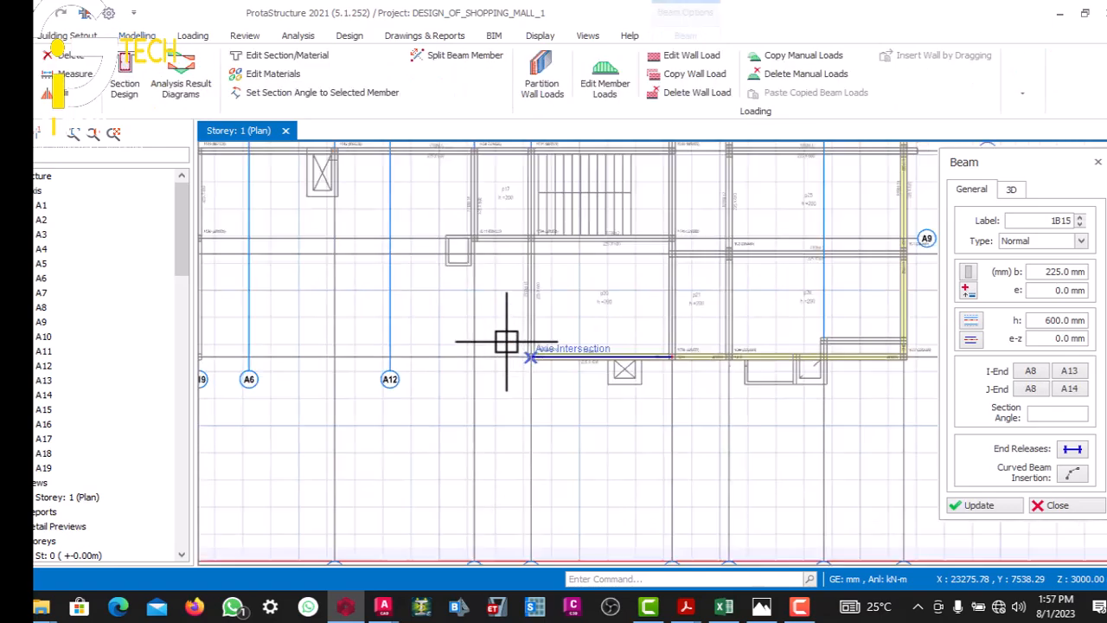
scroll(495, 260, "up", 5)
scroll(494, 264, "up", 5)
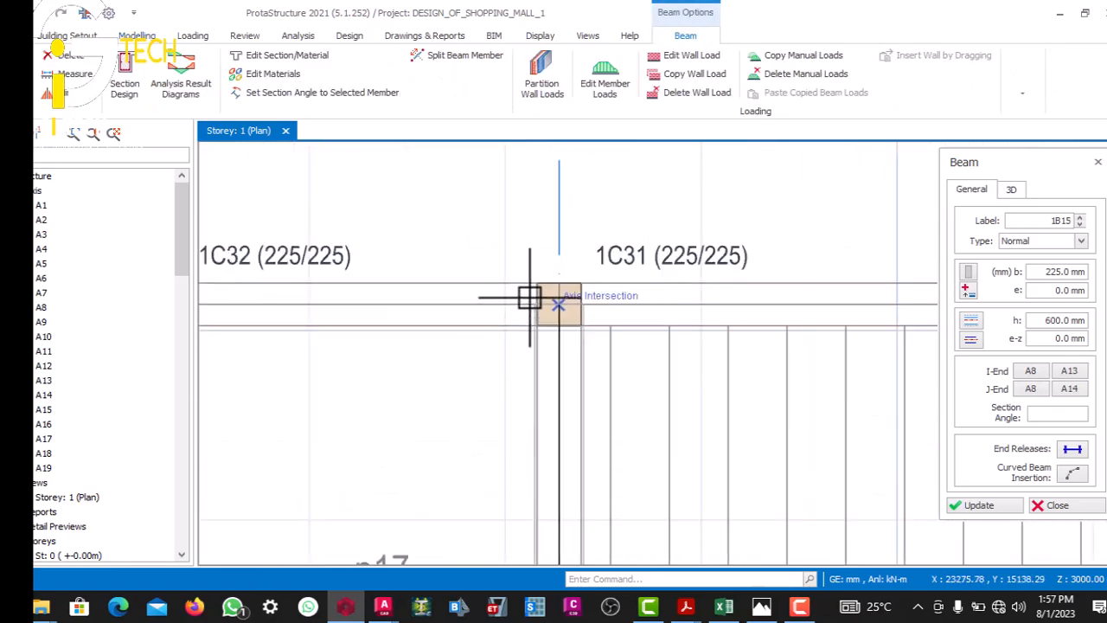
left_click(530, 291)
- Add a beam running down from column 1C20 on axis A13 to column 1C15
scroll(532, 302, "down", 6)
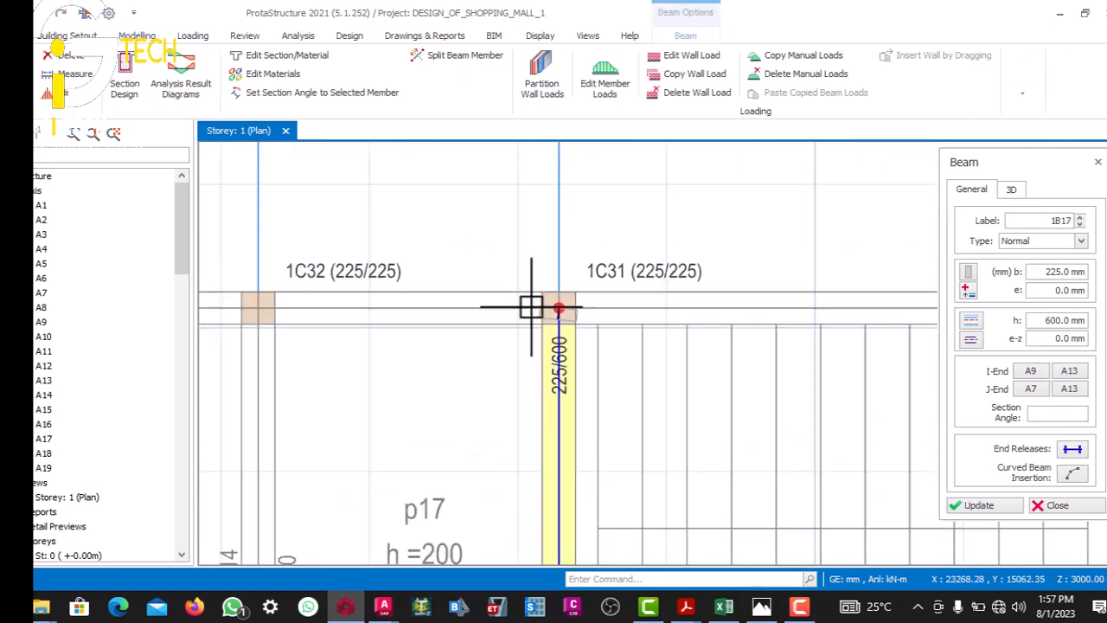
scroll(534, 308, "down", 3)
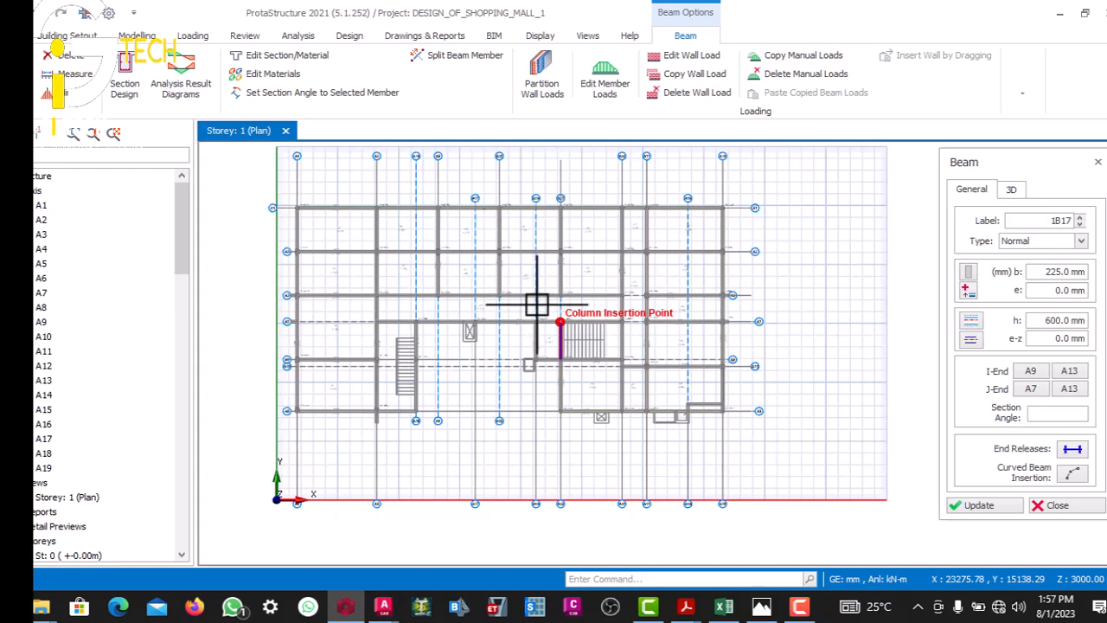
scroll(518, 261, "up", 3)
scroll(570, 297, "up", 5)
scroll(555, 308, "down", 8)
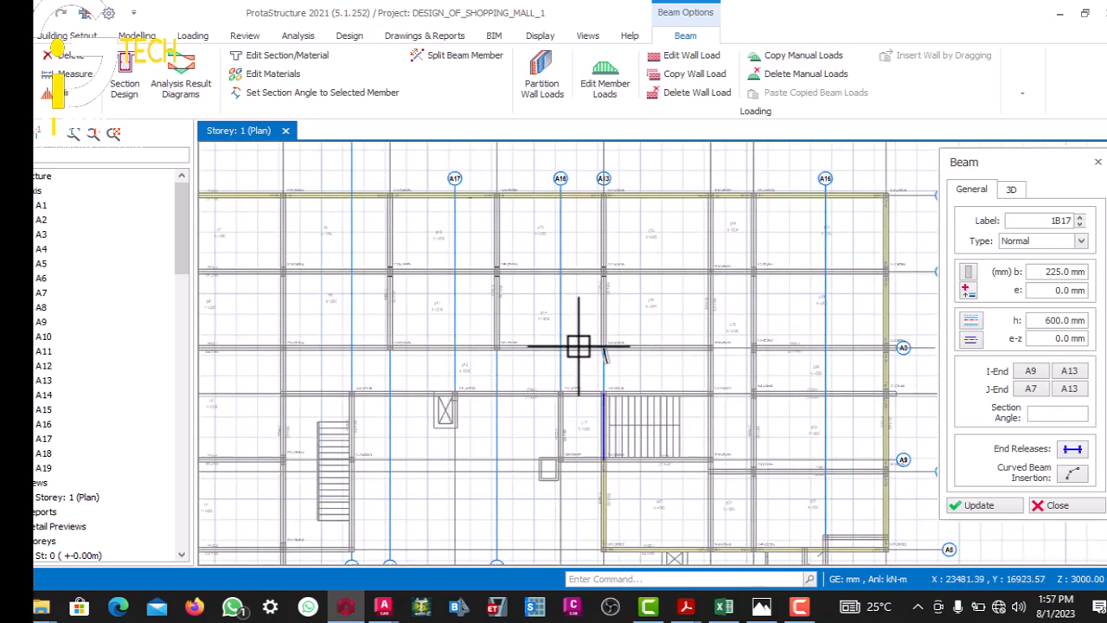
scroll(578, 242, "up", 6)
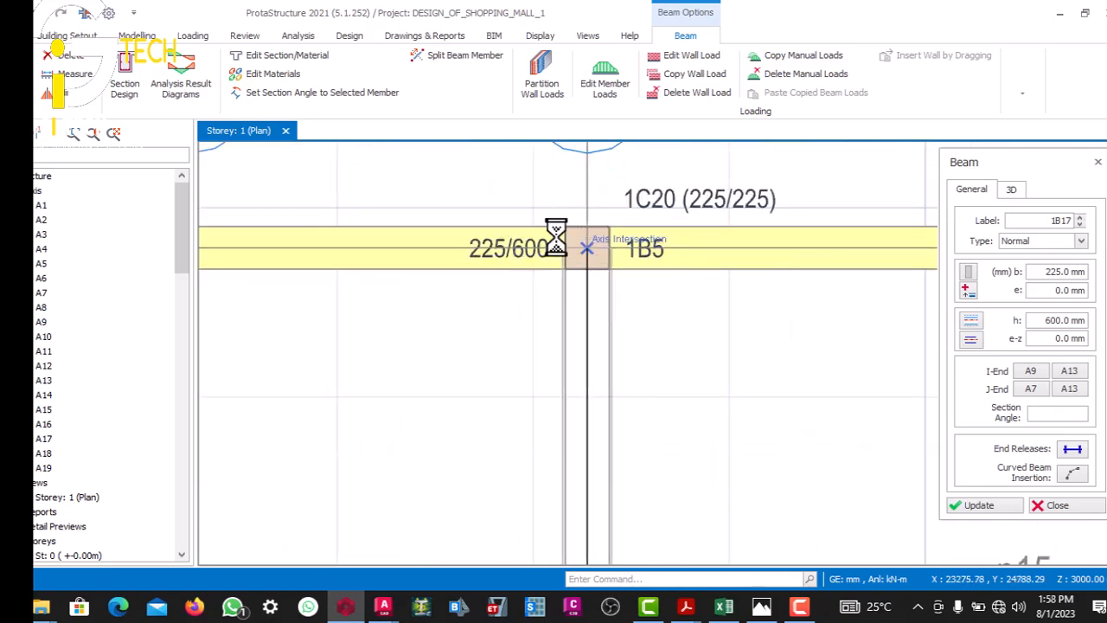
left_click(562, 249)
scroll(561, 250, "down", 2)
scroll(560, 298, "down", 2)
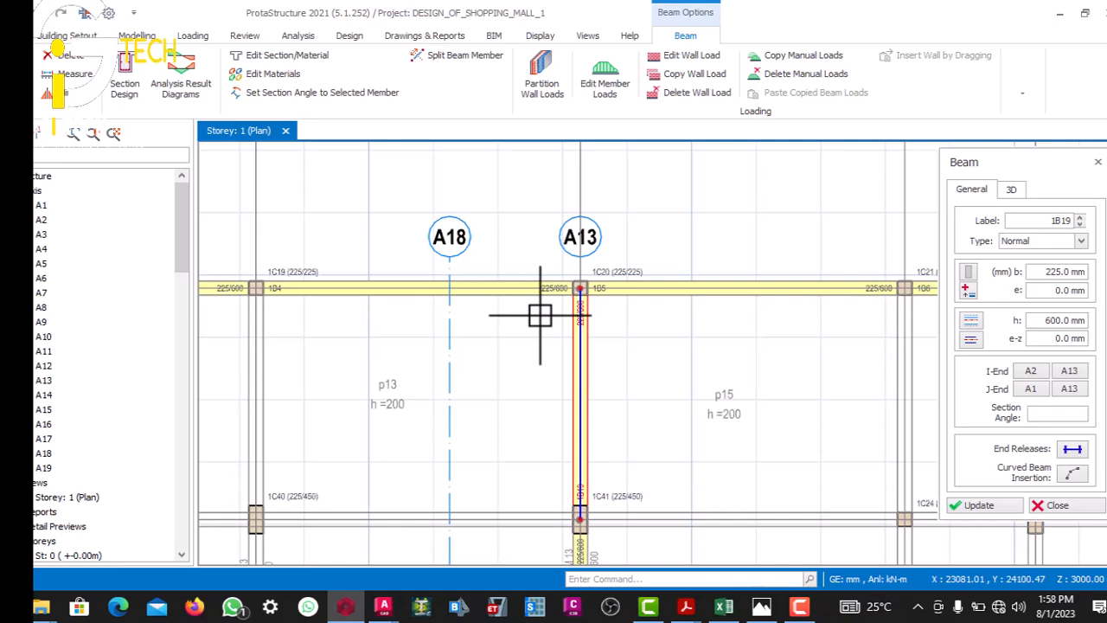
scroll(563, 298, "down", 4)
scroll(571, 213, "up", 3)
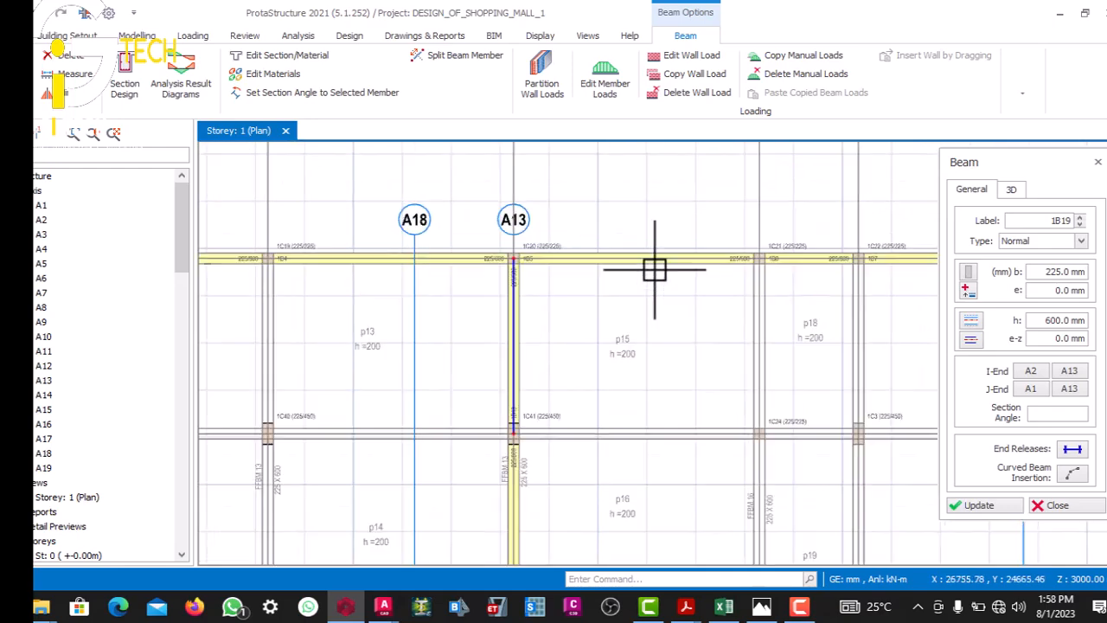
scroll(572, 220, "up", 5)
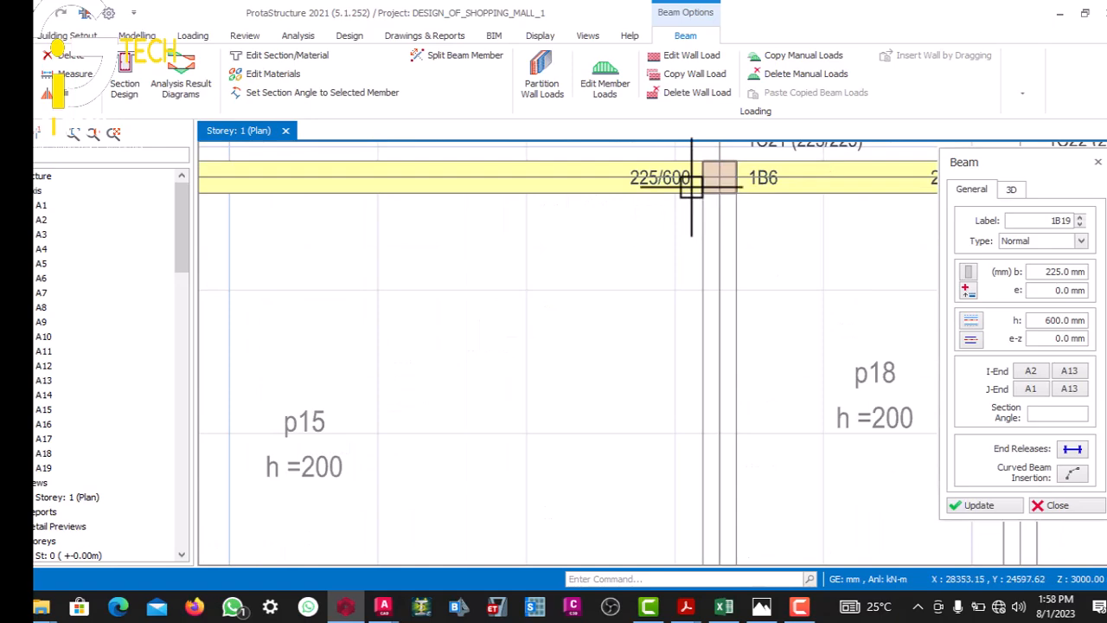
scroll(688, 173, "down", 9)
scroll(683, 259, "up", 3)
scroll(686, 224, "down", 3)
scroll(690, 293, "up", 2)
scroll(688, 355, "up", 4)
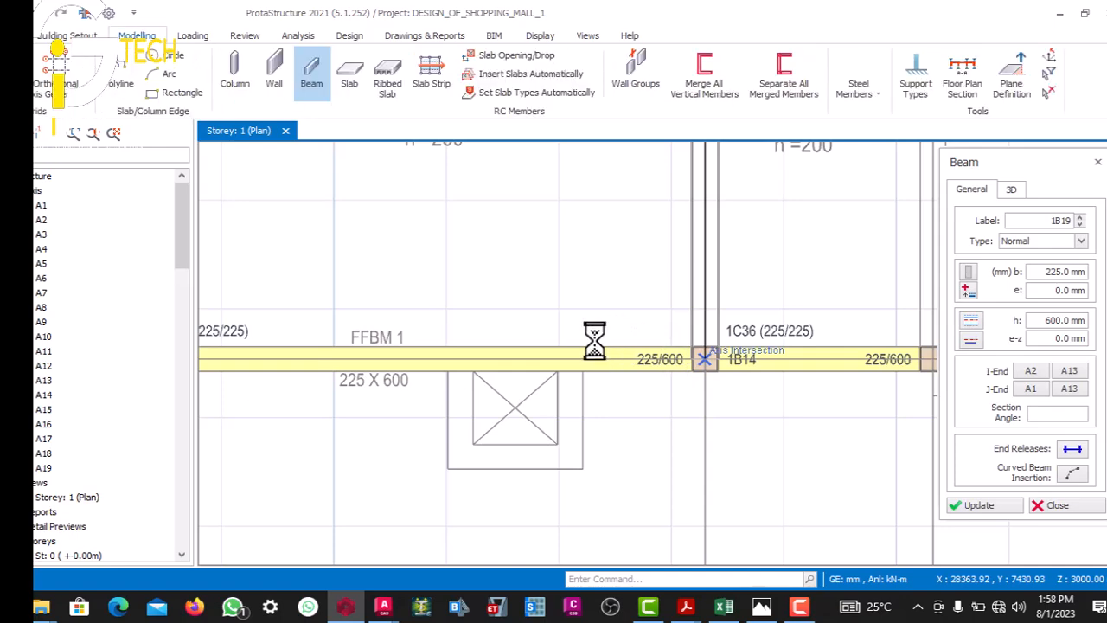
scroll(585, 343, "down", 6)
scroll(621, 245, "up", 4)
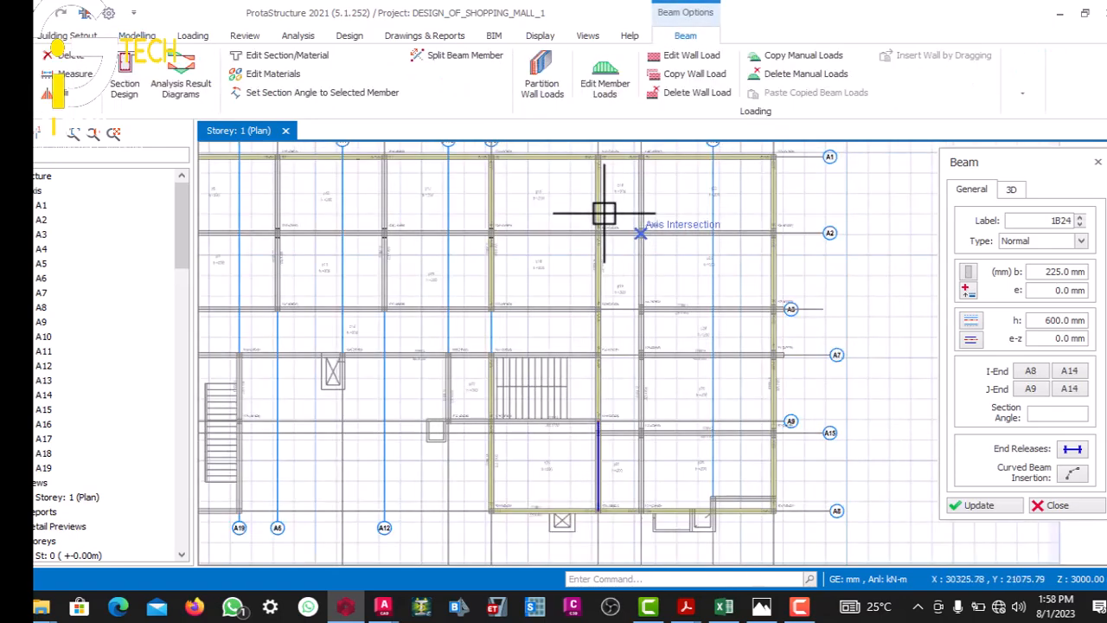
scroll(580, 247, "down", 2)
scroll(592, 207, "up", 2)
scroll(592, 209, "up", 3)
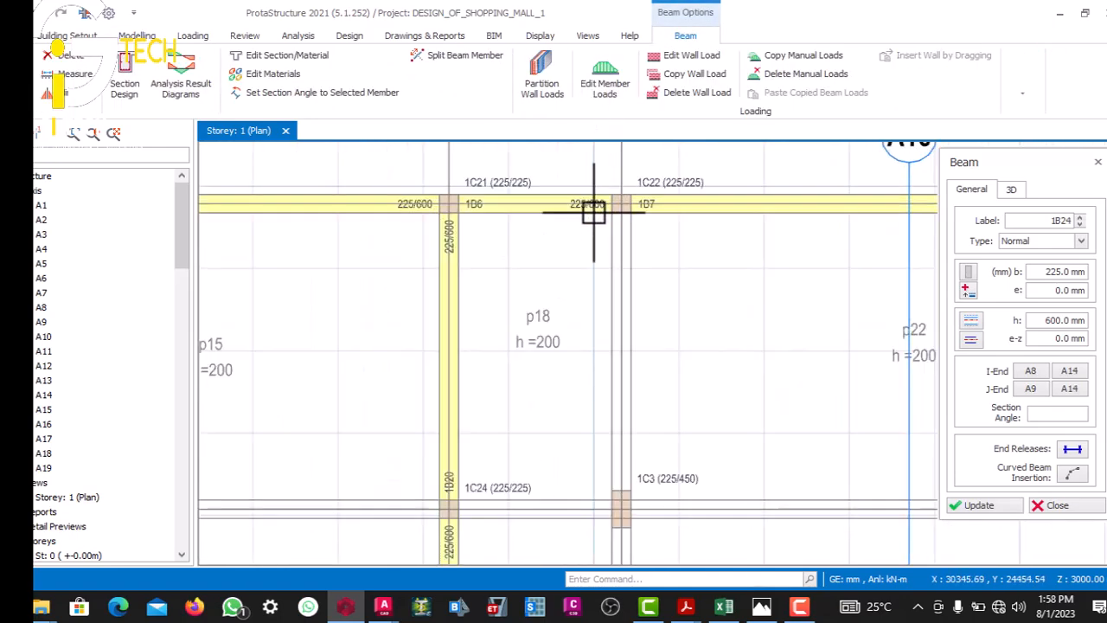
scroll(594, 204, "down", 7)
scroll(594, 371, "up", 6)
scroll(596, 304, "up", 2)
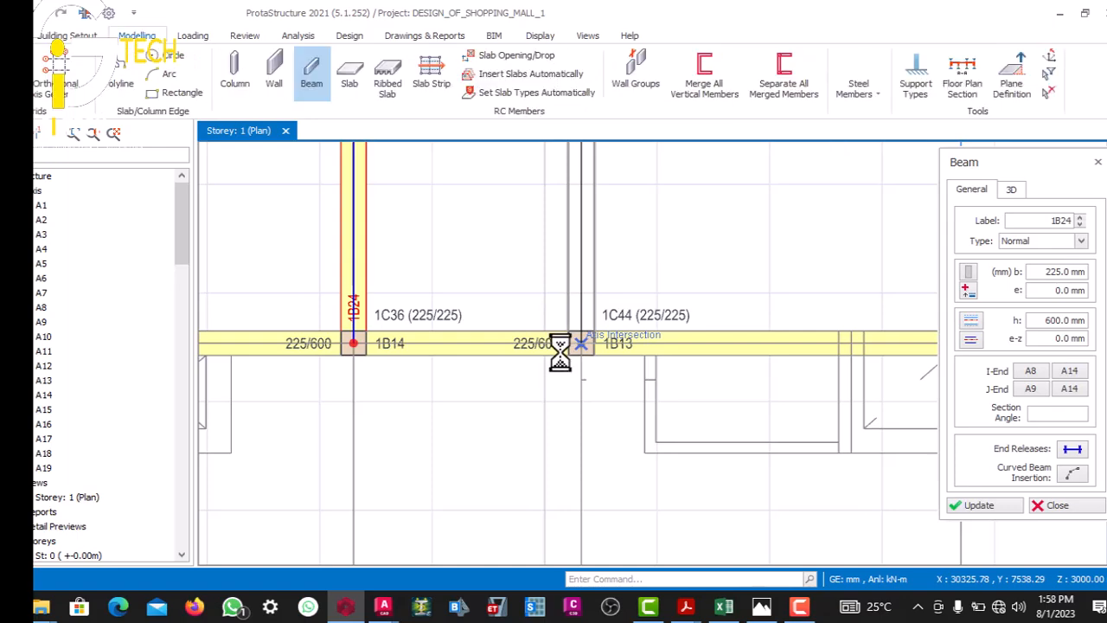
scroll(559, 350, "down", 8)
scroll(603, 217, "up", 8)
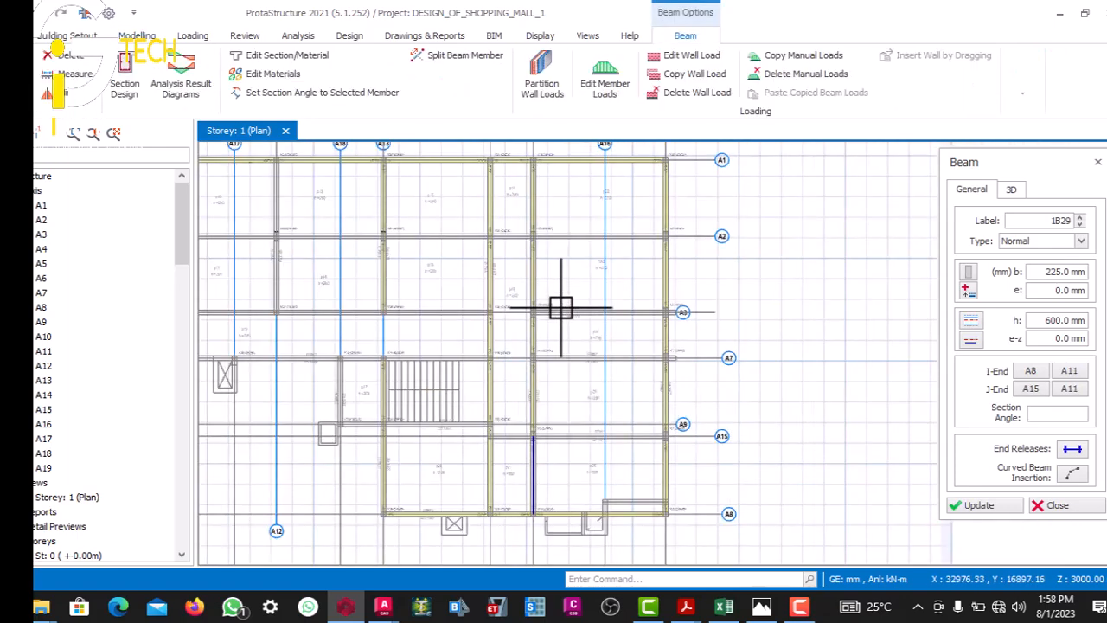
scroll(735, 280, "down", 3)
scroll(721, 297, "up", 7)
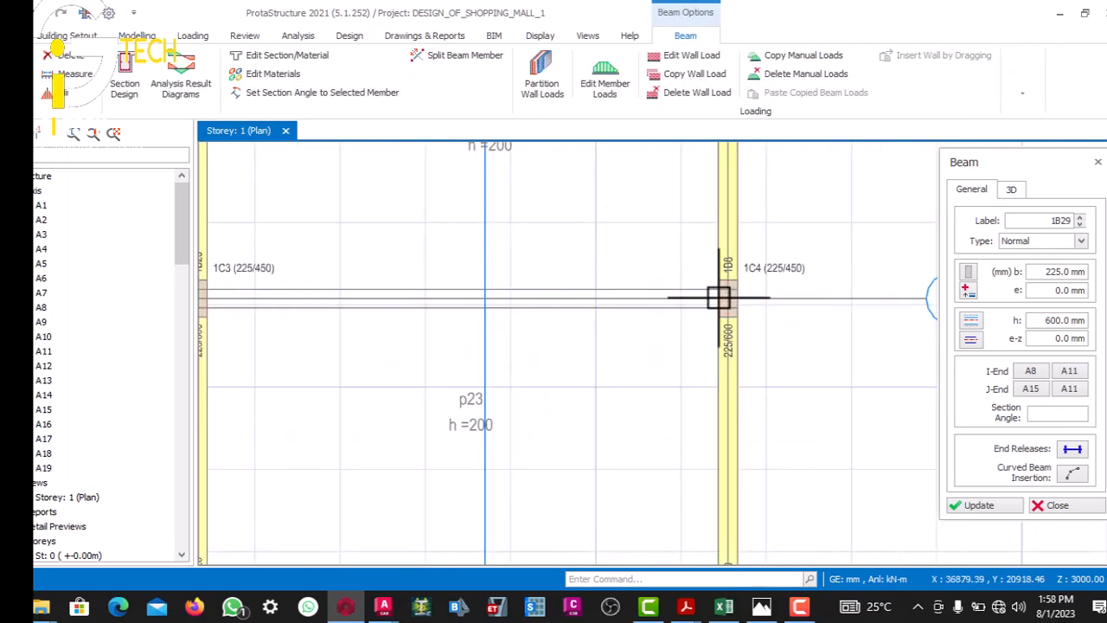
scroll(675, 281, "down", 6)
scroll(549, 257, "up", 3)
scroll(576, 260, "down", 3)
scroll(457, 264, "up", 4)
scroll(496, 265, "down", 3)
scroll(421, 263, "up", 4)
scroll(421, 263, "up", 5)
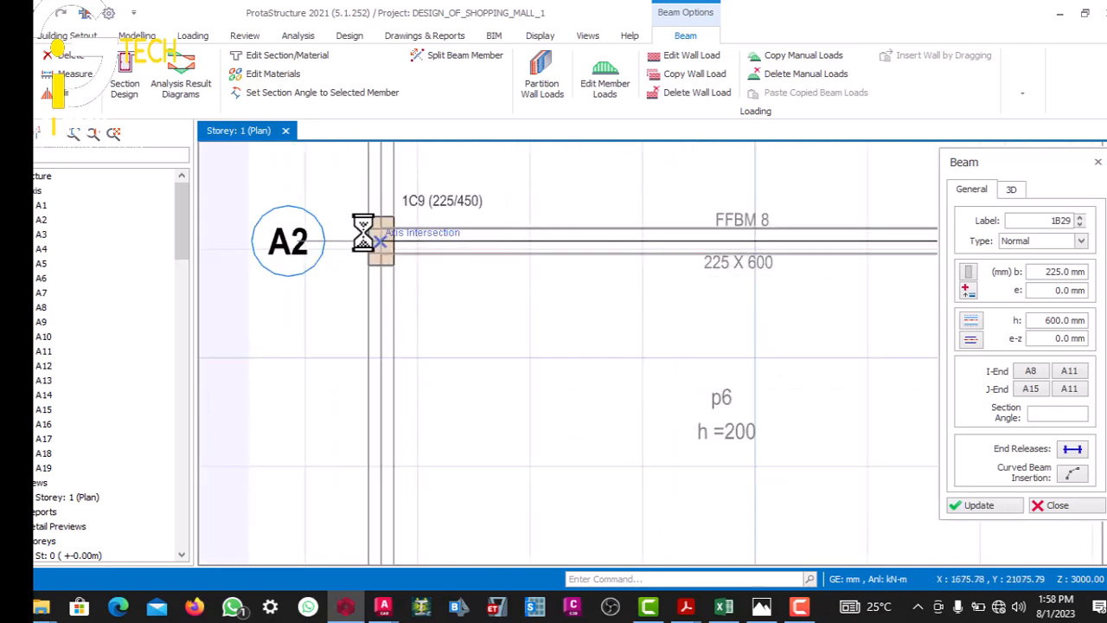
scroll(390, 255, "down", 6)
scroll(445, 223, "up", 5)
scroll(450, 198, "up", 3)
scroll(443, 169, "down", 6)
scroll(467, 337, "up", 4)
scroll(455, 390, "up", 5)
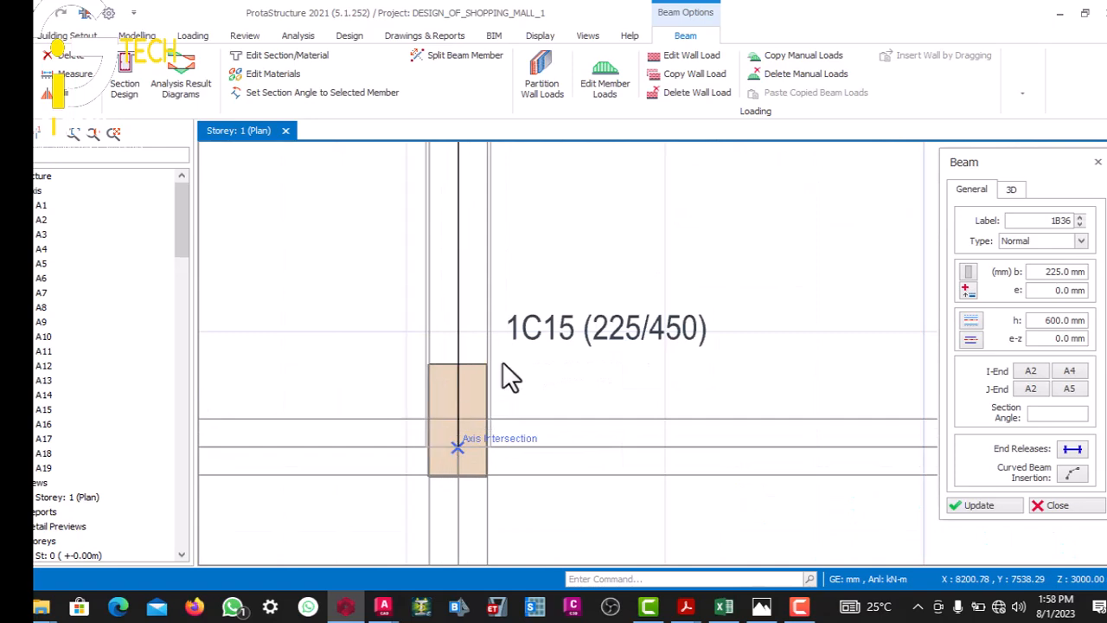
left_click(507, 346)
- Draw a beam from the column at grid A8 to column 1C29
scroll(531, 314, "down", 6)
scroll(418, 322, "up", 4)
scroll(419, 322, "up", 4)
left_click(417, 343)
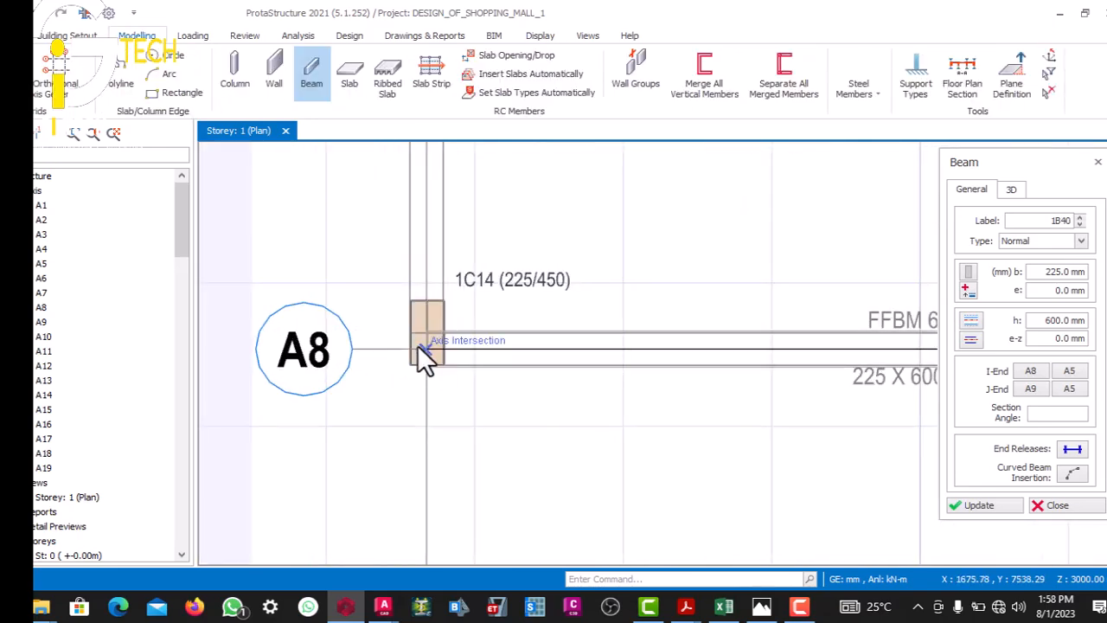
scroll(420, 333, "down", 5)
scroll(420, 260, "down", 5)
scroll(415, 225, "up", 9)
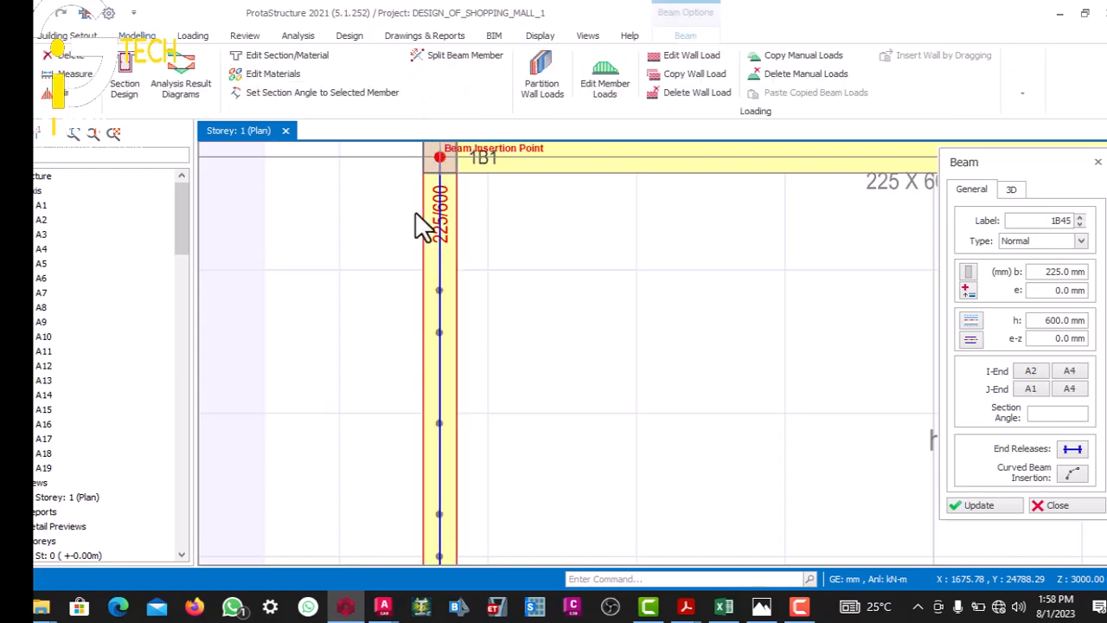
scroll(415, 211, "down", 6)
scroll(467, 281, "up", 3)
scroll(447, 257, "down", 3)
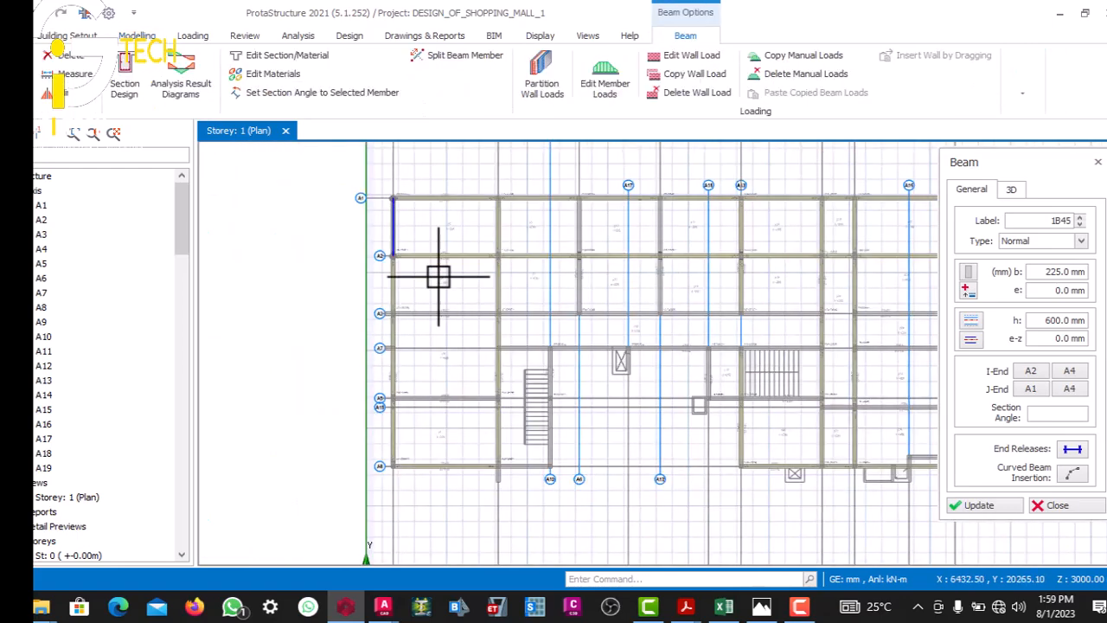
scroll(393, 264, "up", 4)
scroll(386, 255, "up", 4)
scroll(371, 250, "down", 2)
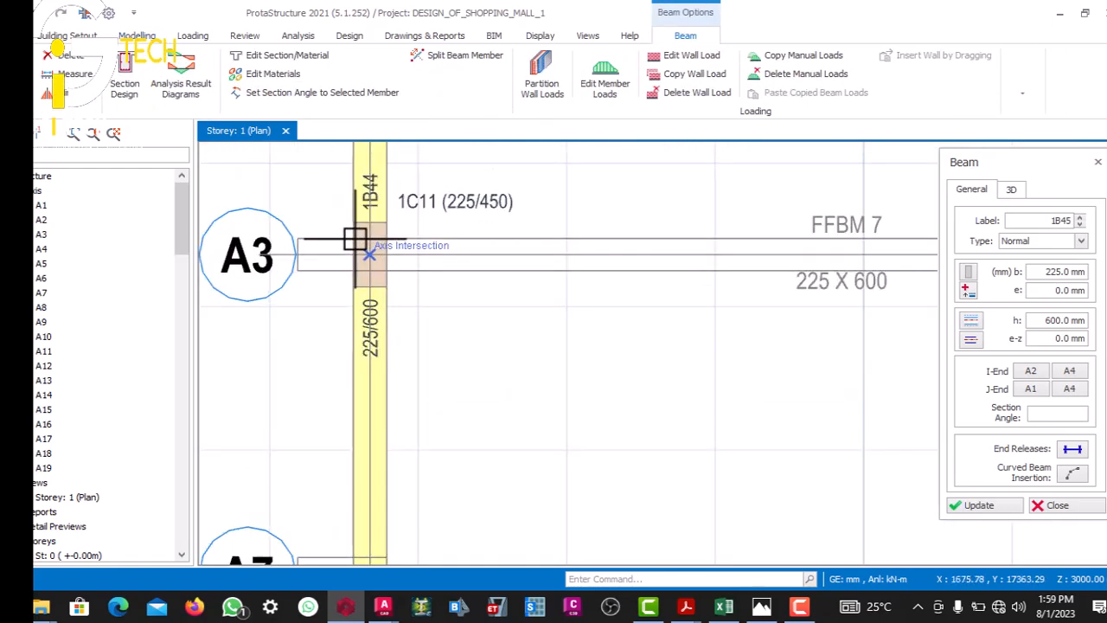
scroll(354, 240, "up", 1)
scroll(344, 246, "down", 4)
scroll(489, 254, "up", 3)
scroll(536, 255, "down", 4)
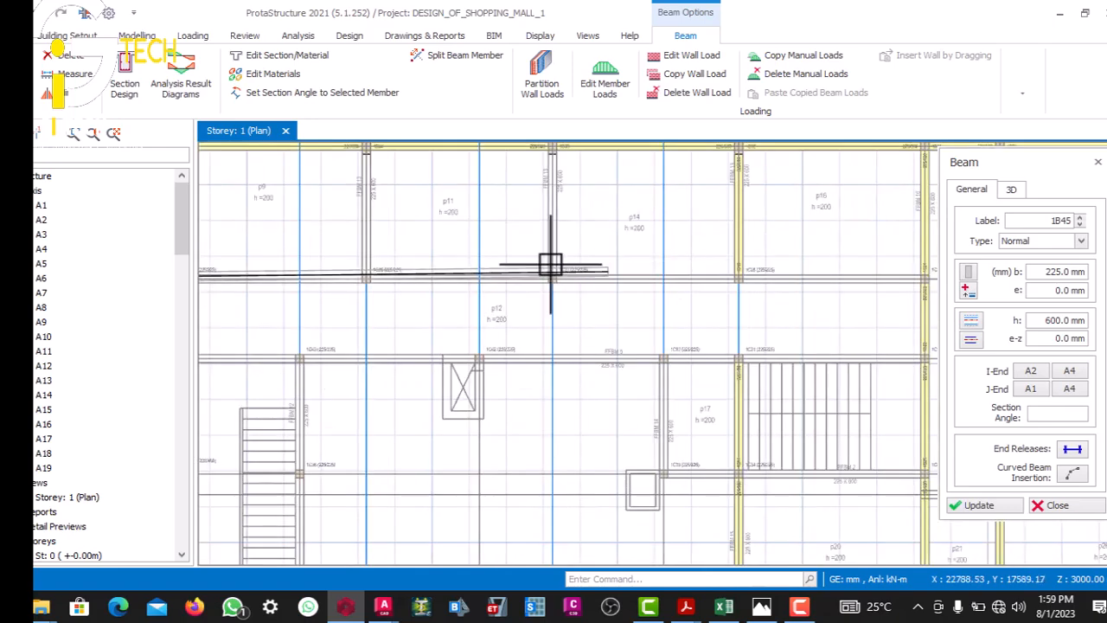
scroll(638, 264, "up", 1)
scroll(753, 272, "up", 3)
scroll(626, 260, "down", 3)
scroll(731, 275, "up", 3)
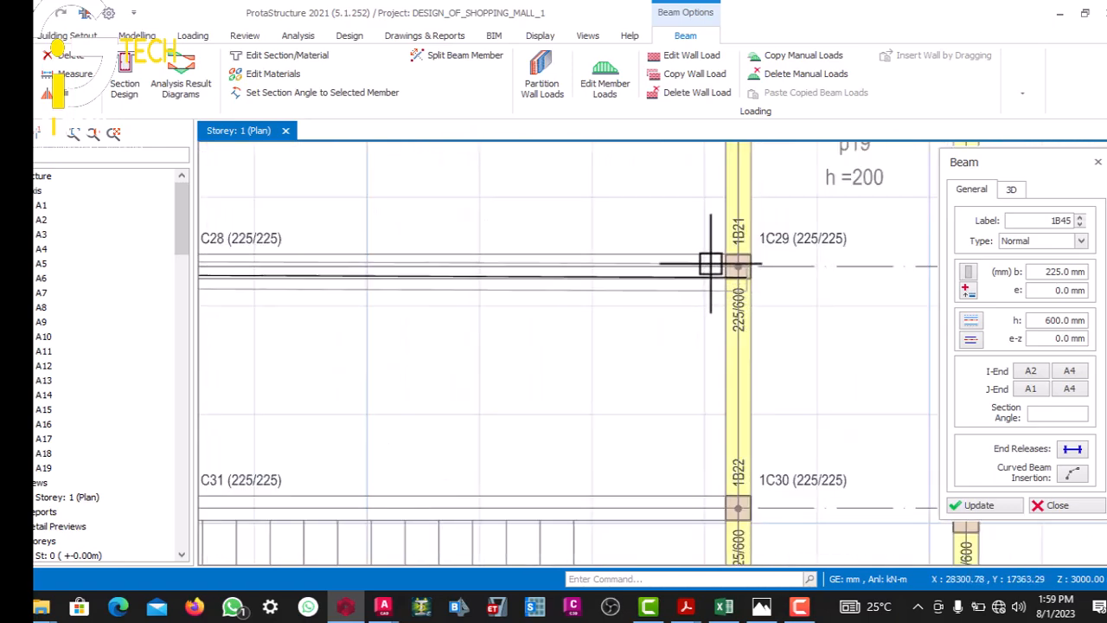
left_click(694, 269)
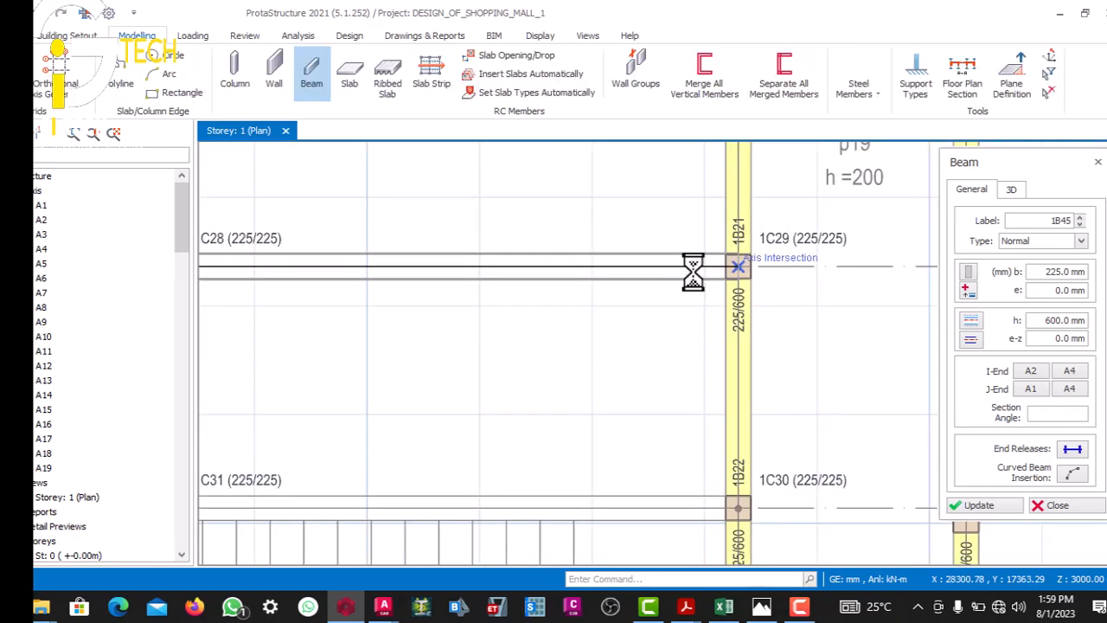
scroll(692, 273, "down", 3)
scroll(507, 228, "down", 4)
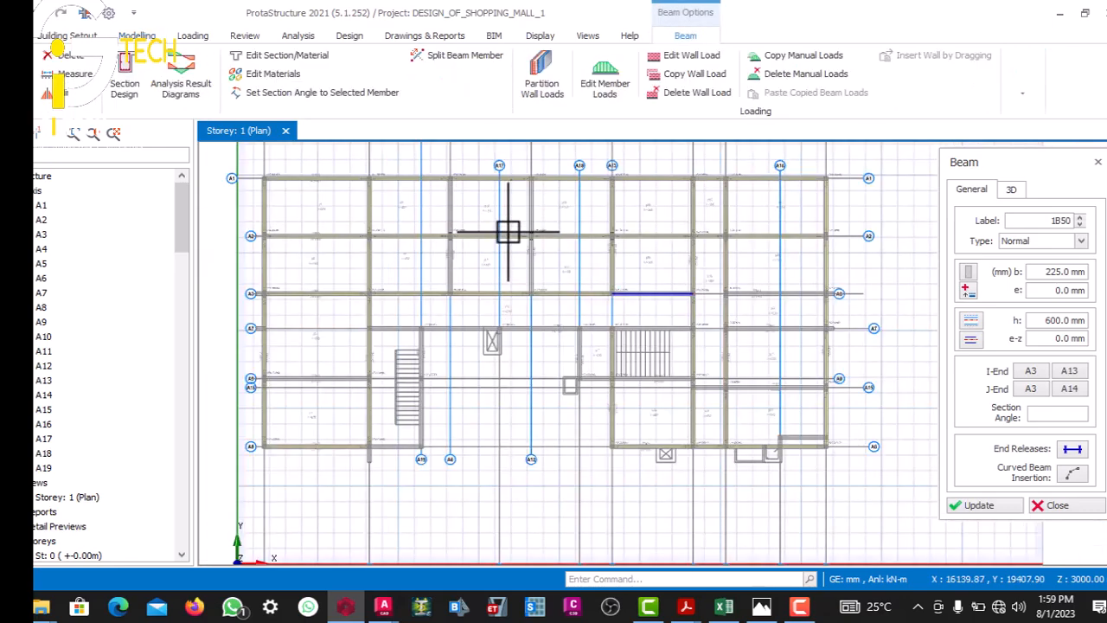
scroll(487, 203, "up", 8)
scroll(526, 196, "up", 3)
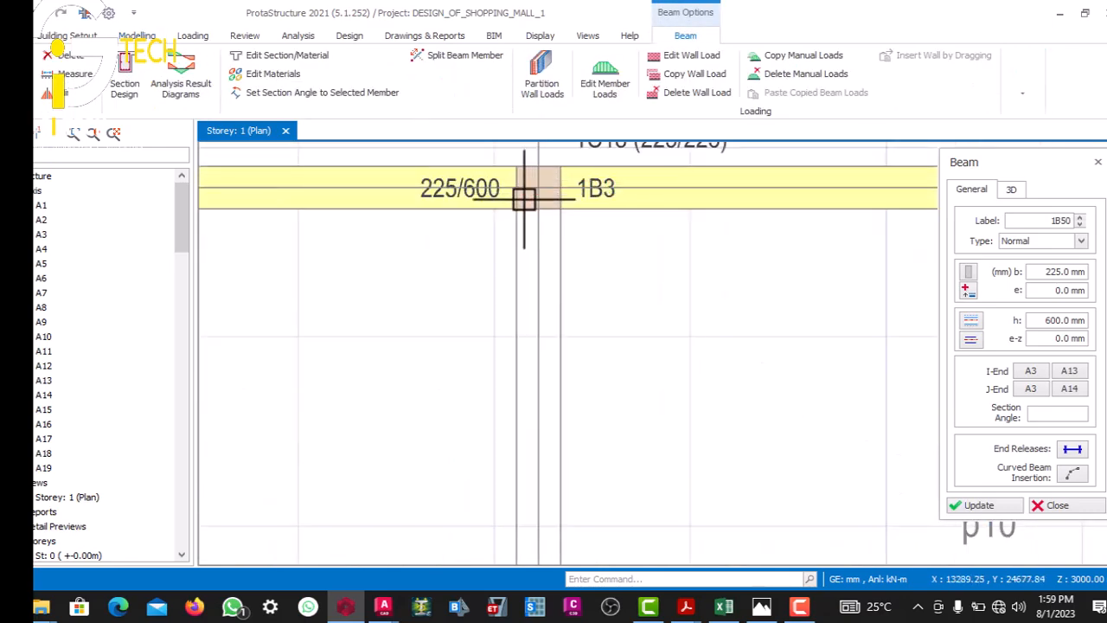
scroll(511, 396, "up", 6)
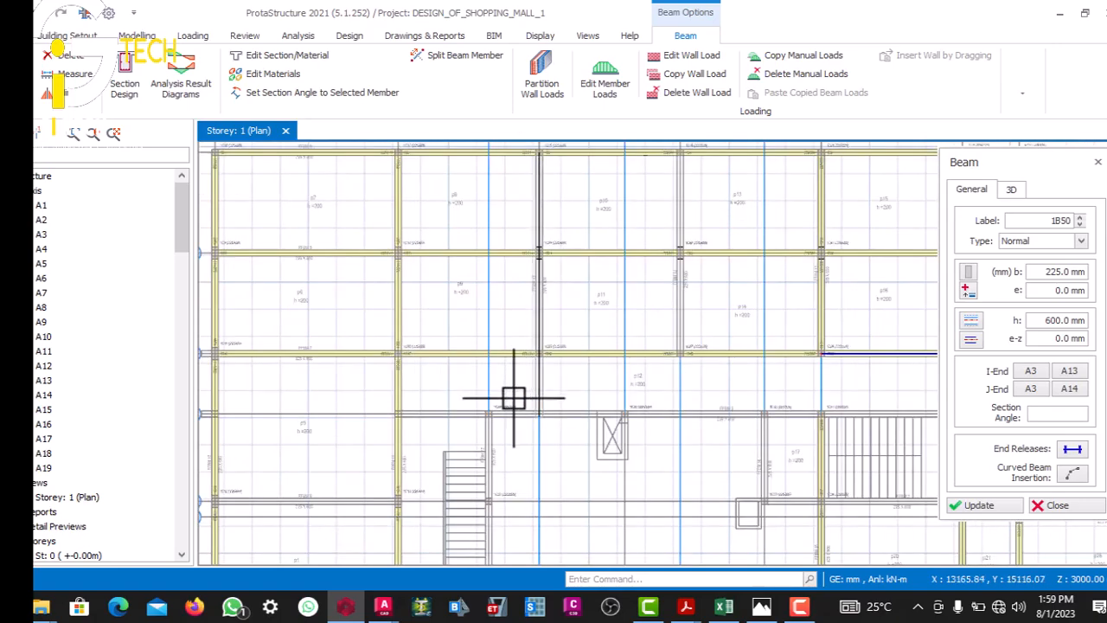
- End the previous beam run and draw a new 225/600 beam finishing at column 1C6
key("Escape")
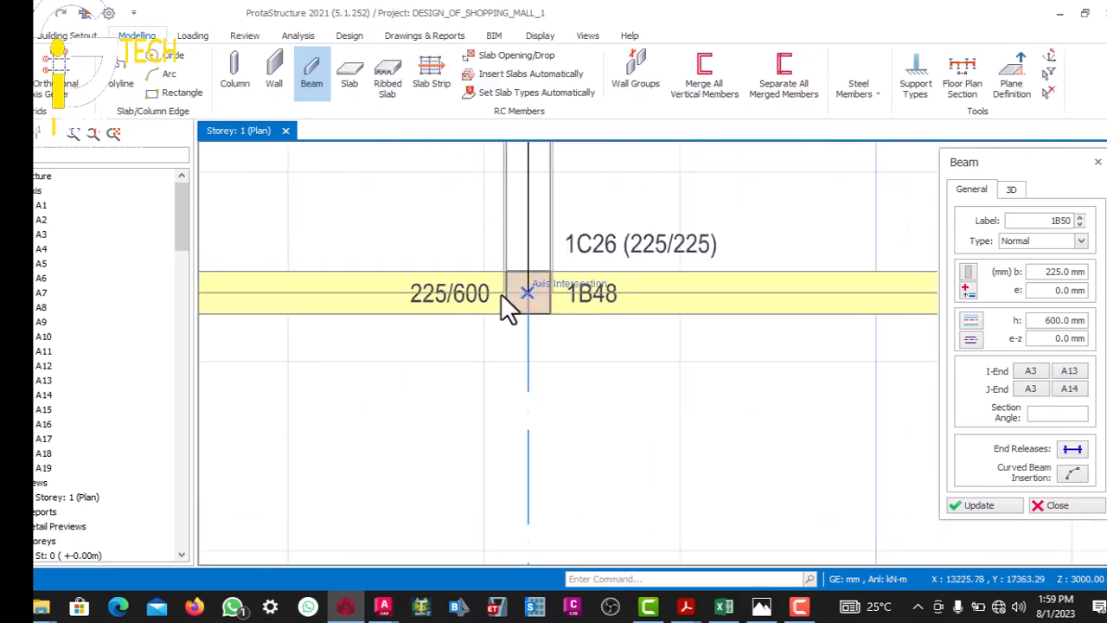
scroll(502, 296, "down", 6)
scroll(457, 252, "up", 5)
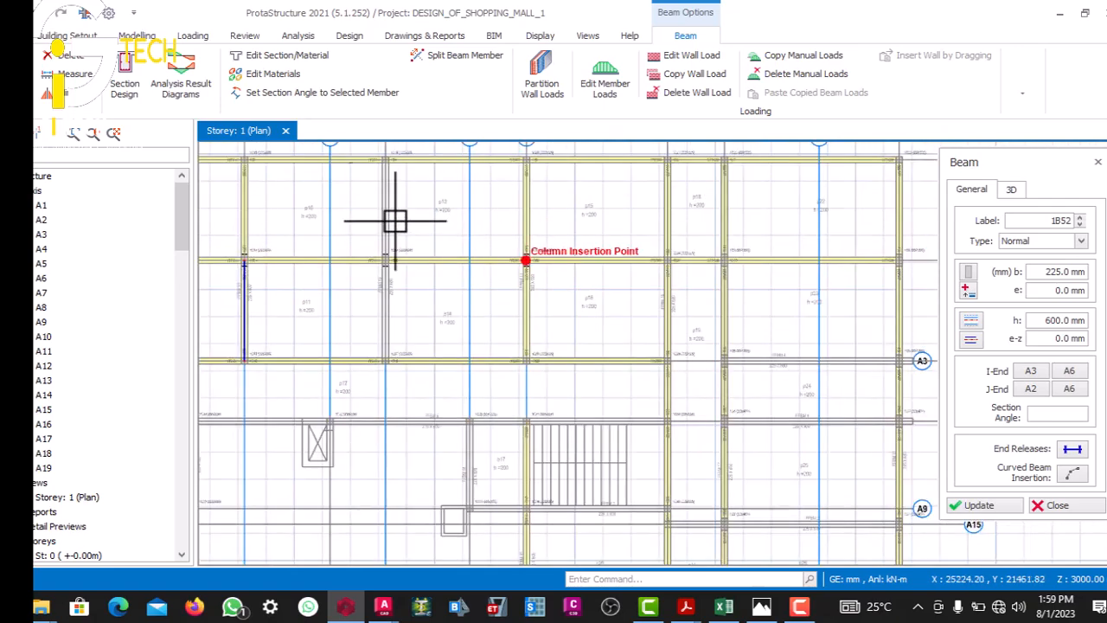
scroll(398, 199, "down", 3)
scroll(403, 182, "up", 5)
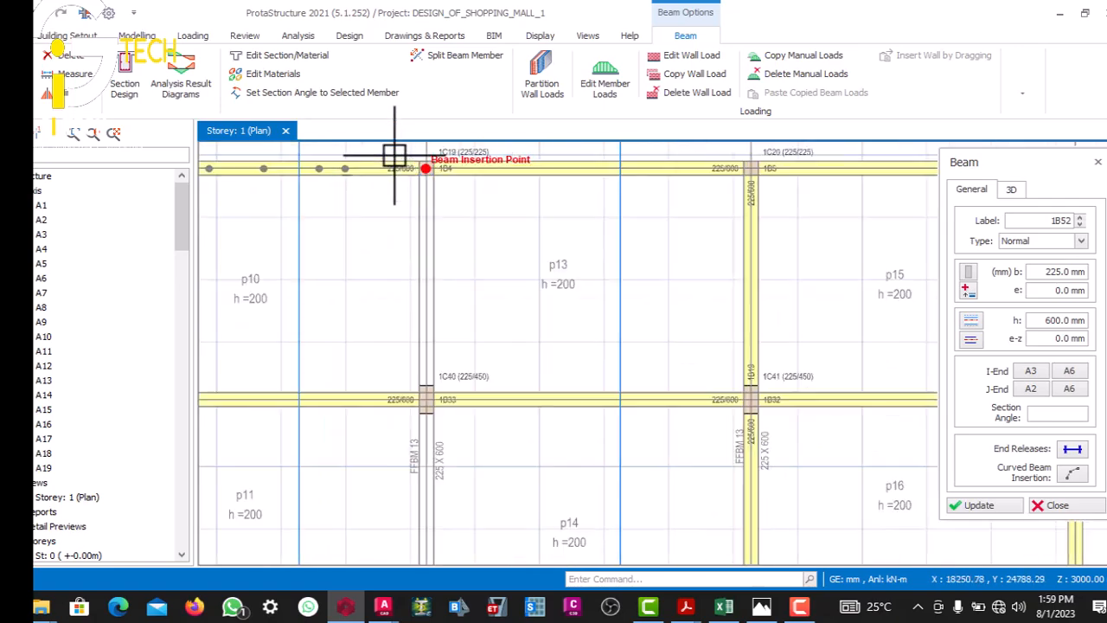
scroll(412, 169, "up", 2)
scroll(413, 173, "down", 4)
scroll(386, 312, "up", 4)
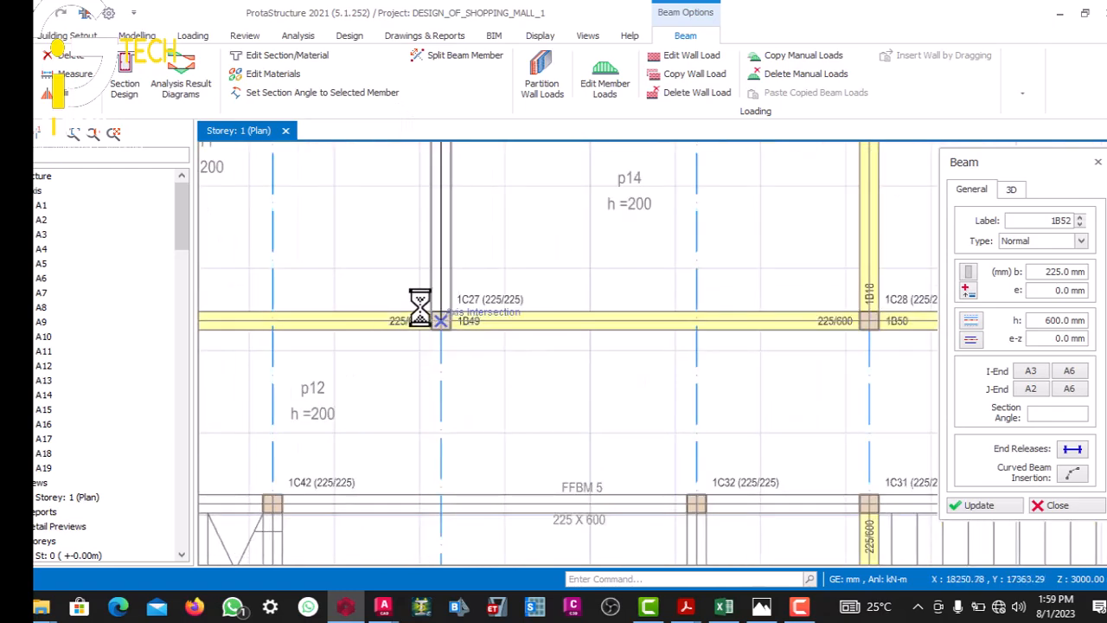
scroll(450, 316, "down", 1)
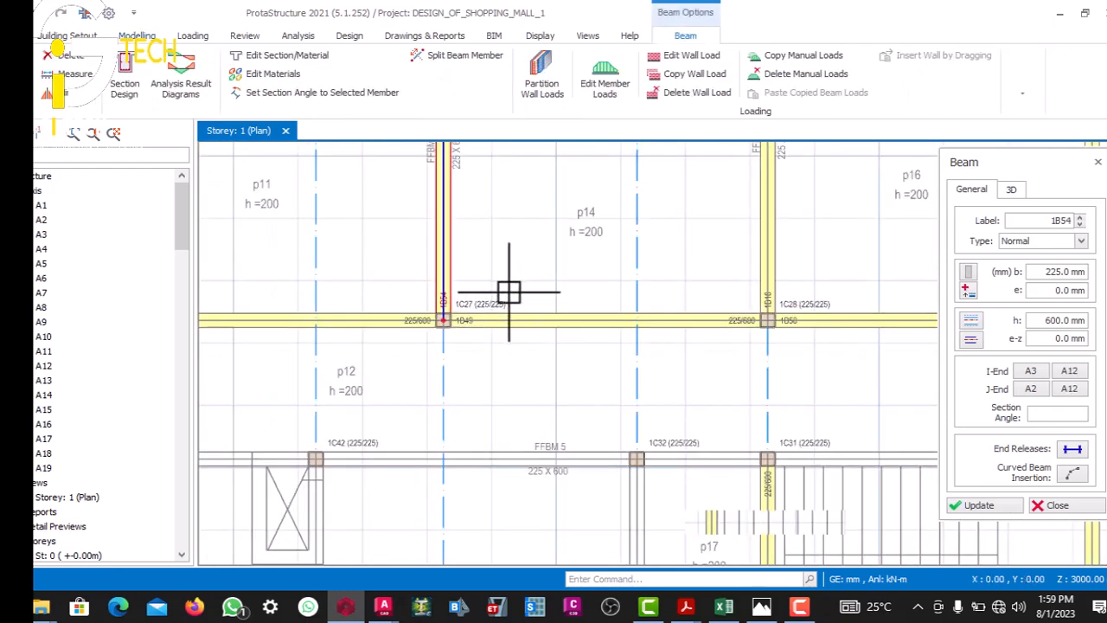
scroll(523, 298, "down", 4)
scroll(675, 294, "up", 3)
scroll(714, 257, "down", 3)
scroll(796, 264, "up", 5)
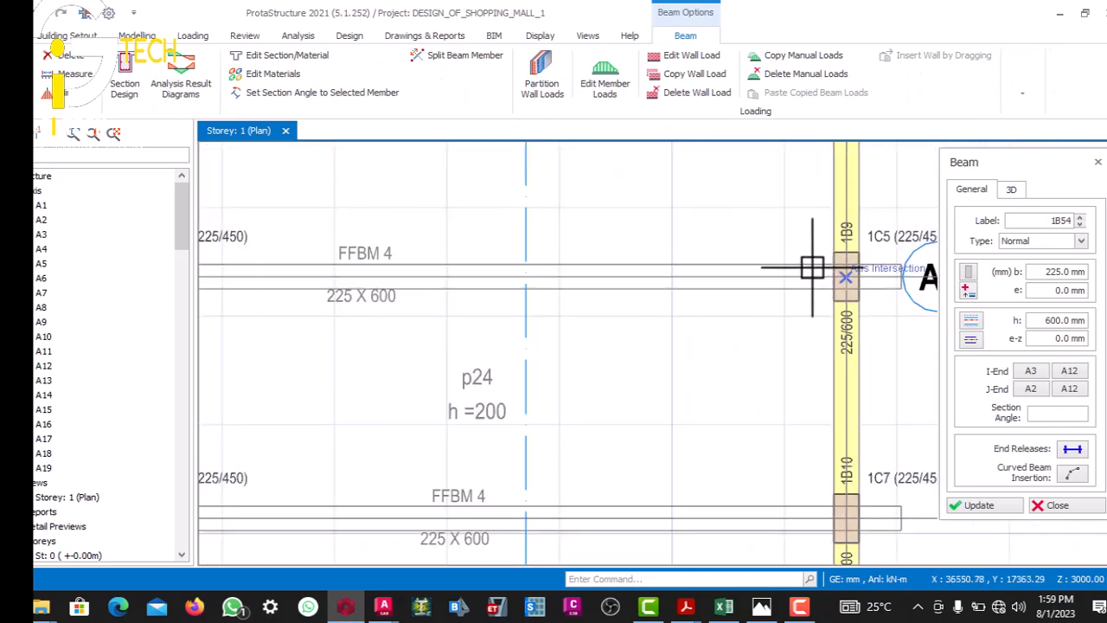
scroll(657, 276, "down", 2)
scroll(430, 274, "up", 2)
left_click(425, 260)
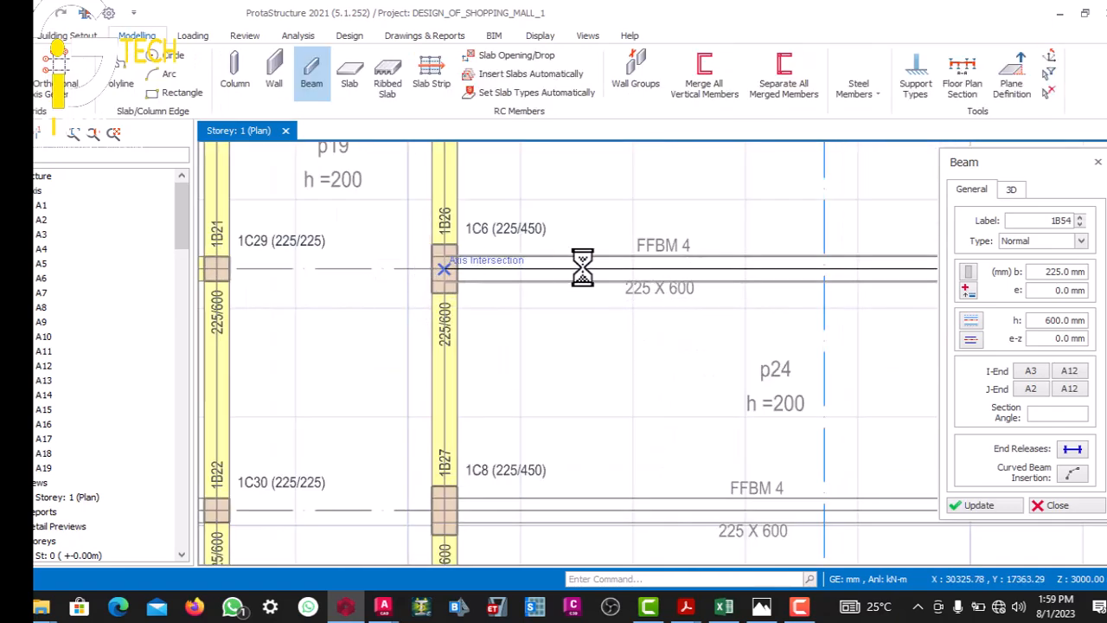
scroll(589, 267, "down", 4)
scroll(684, 329, "up", 2)
scroll(685, 329, "up", 3)
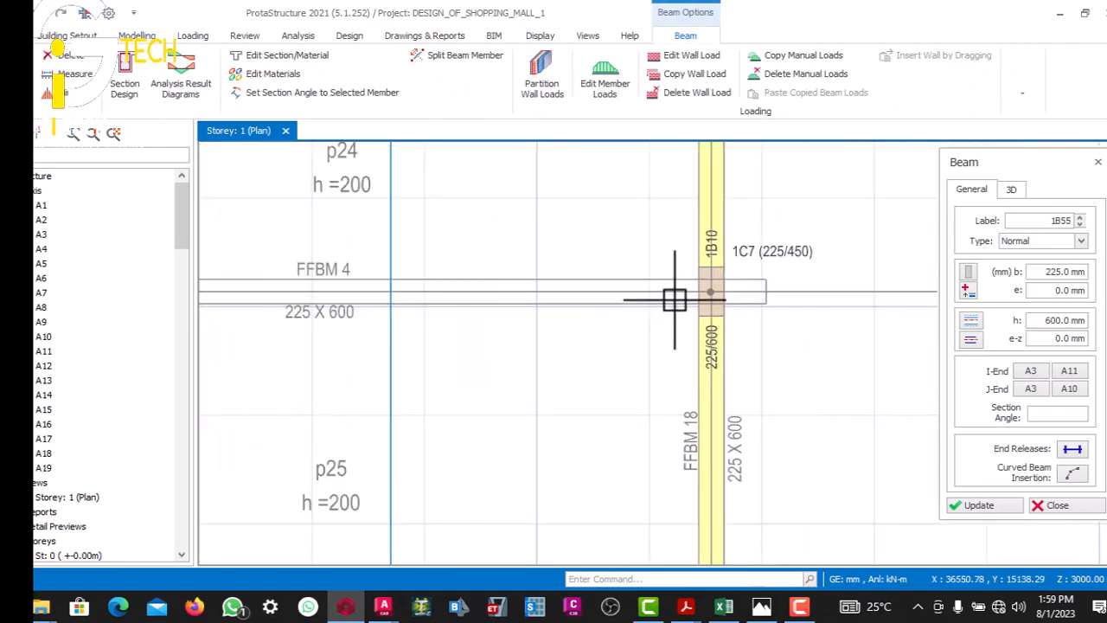
scroll(524, 291, "down", 3)
scroll(509, 279, "up", 3)
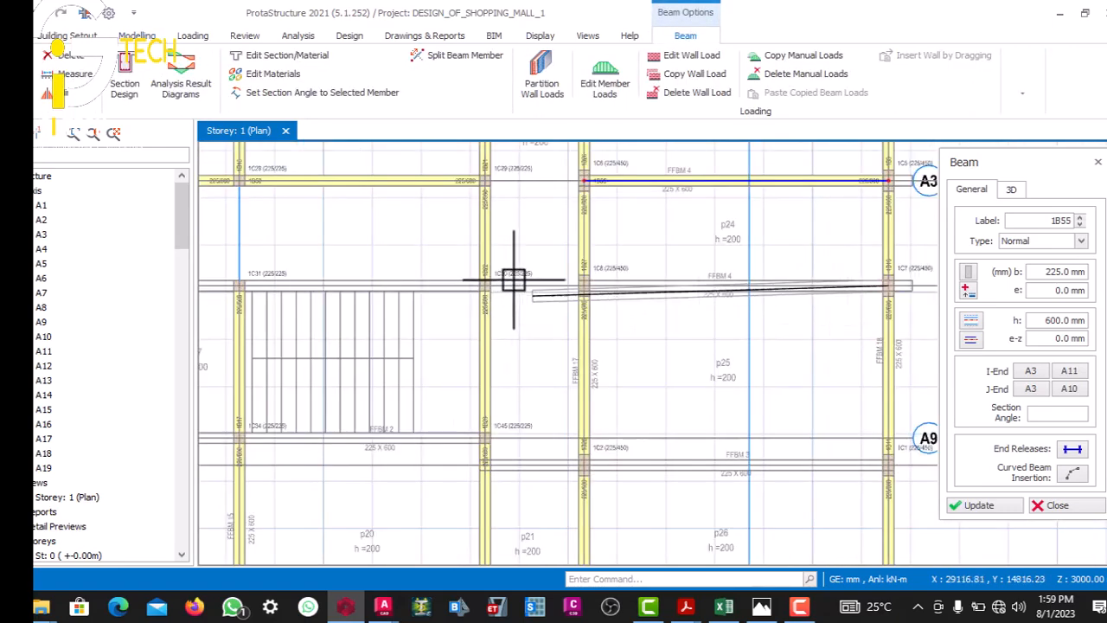
- Start a fresh beam run, draw a beam ending at column 1C33, then finish the run
key("Escape")
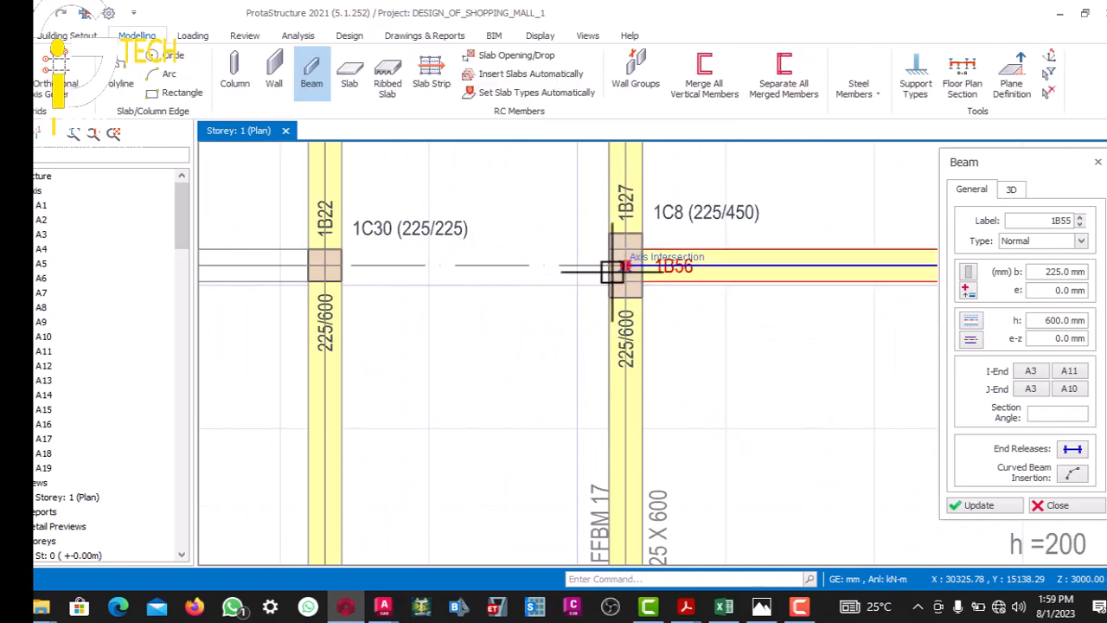
scroll(612, 272, "down", 4)
scroll(630, 279, "down", 2)
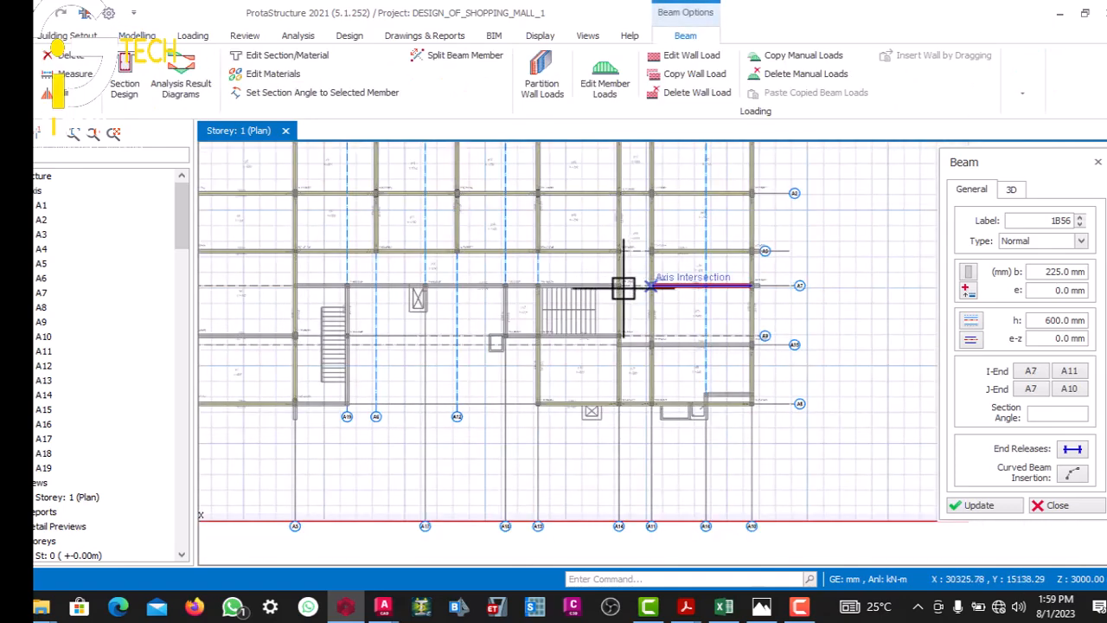
scroll(626, 282, "up", 5)
scroll(647, 299, "down", 1)
scroll(798, 355, "up", 5)
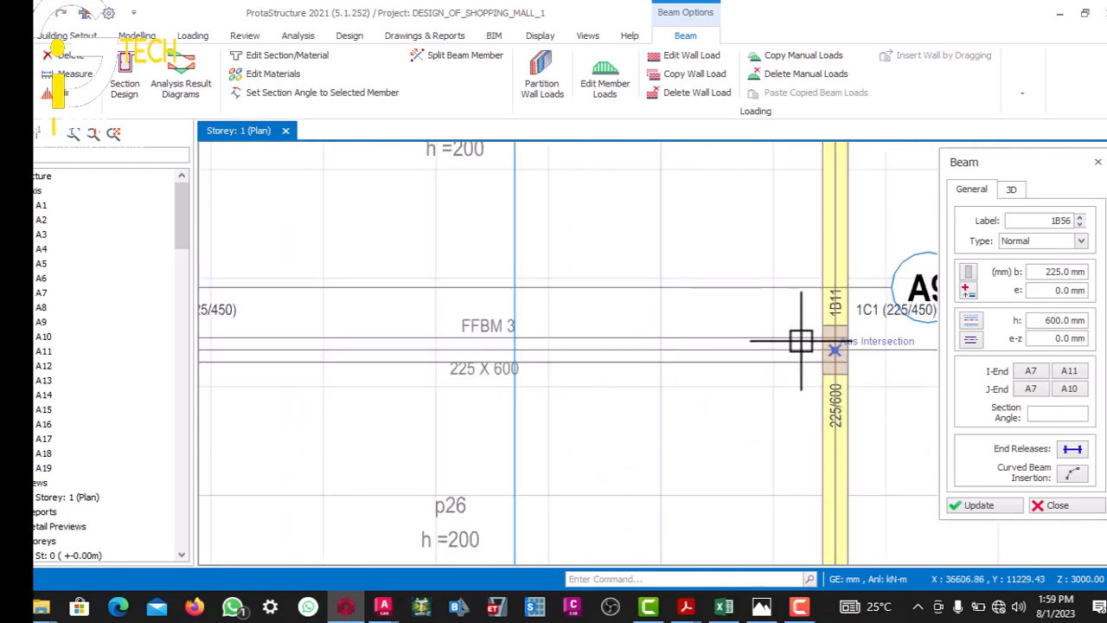
scroll(687, 346, "down", 3)
scroll(611, 339, "up", 3)
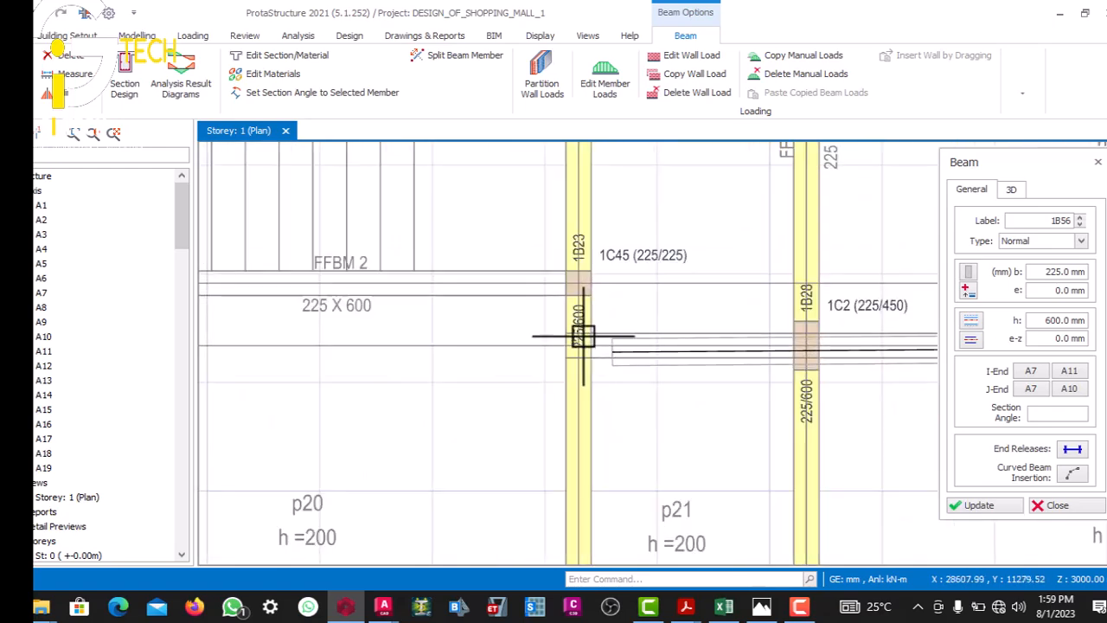
scroll(618, 328, "down", 3)
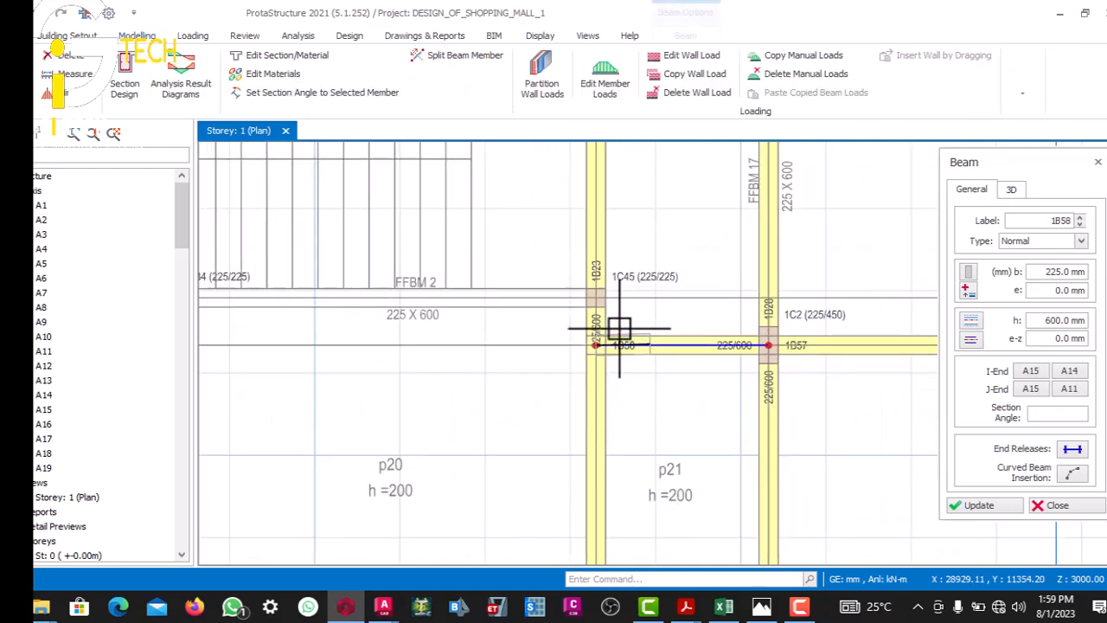
scroll(618, 307, "up", 2)
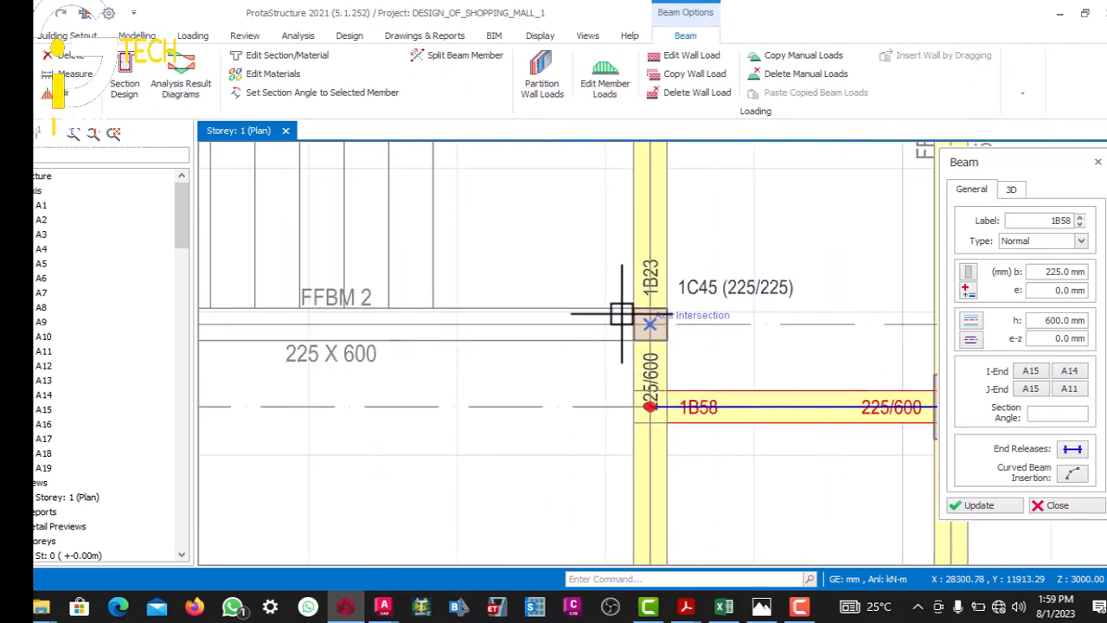
scroll(621, 314, "down", 3)
scroll(533, 314, "up", 3)
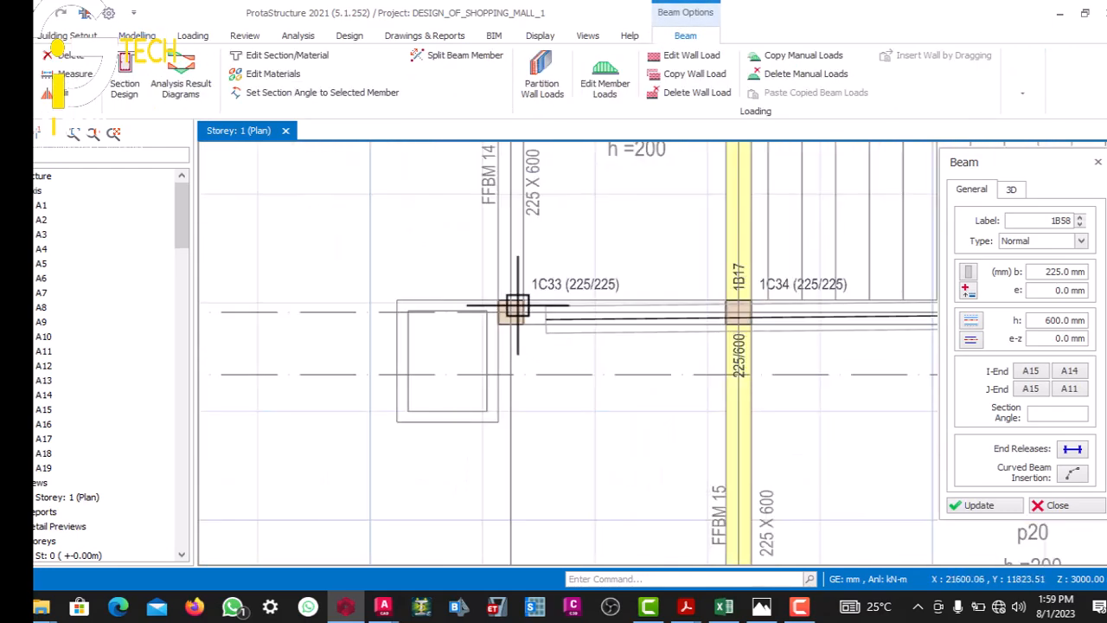
scroll(524, 309, "up", 2)
left_click(463, 296)
scroll(474, 322, "down", 2)
scroll(471, 311, "down", 2)
scroll(479, 227, "down", 2)
scroll(461, 238, "up", 4)
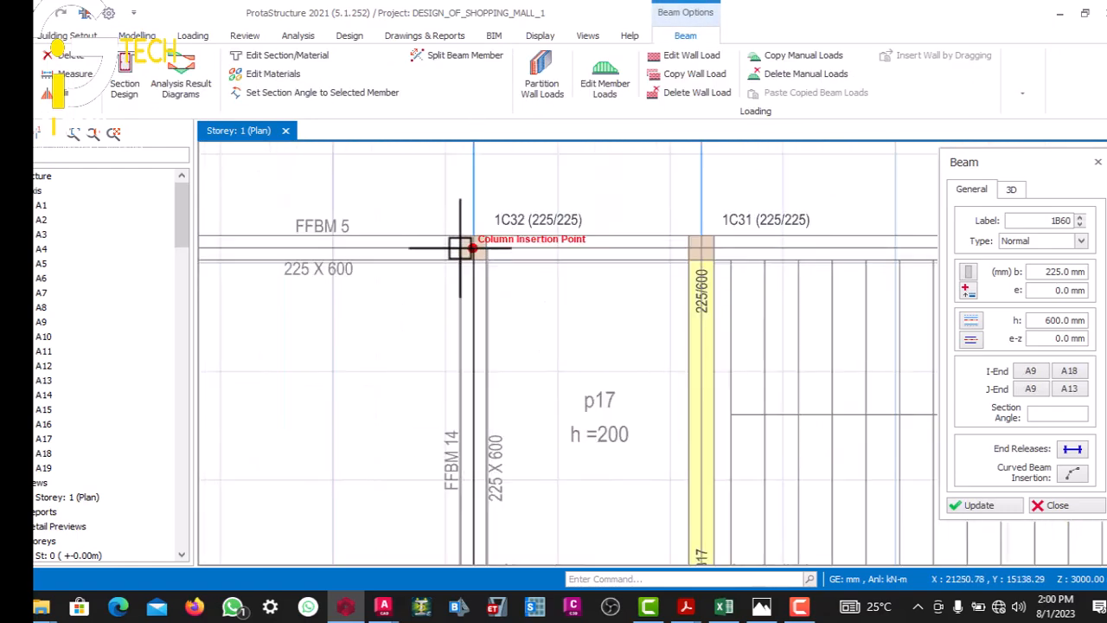
scroll(461, 238, "up", 1)
key("Escape")
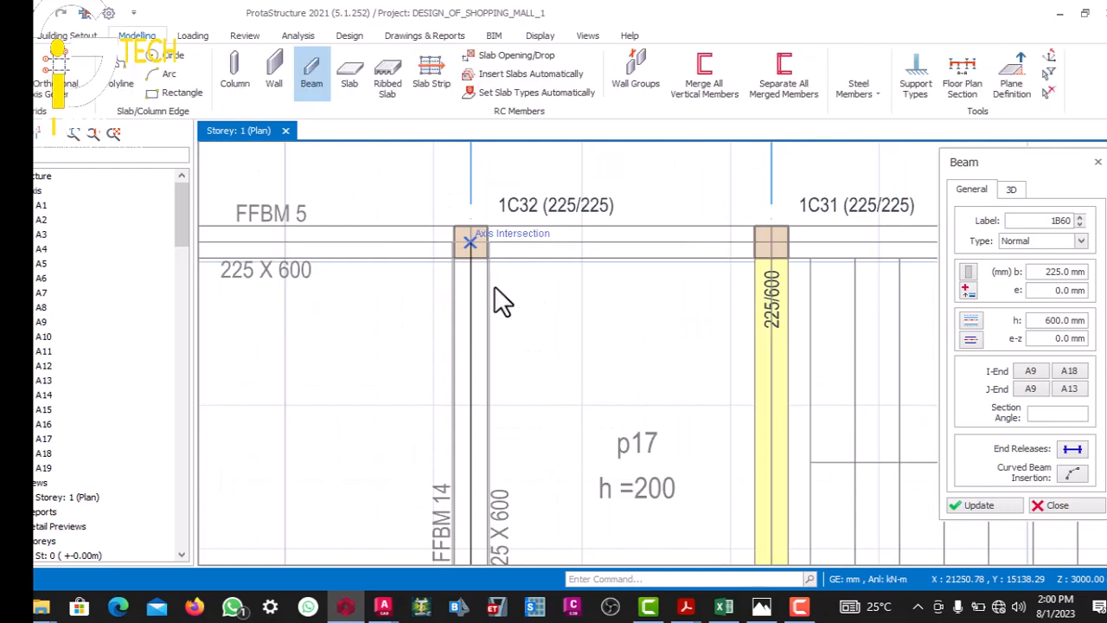
- Finish the beam run to columns 1C13, 1C12 and 1C15, then stop beam placement
scroll(500, 288, "down", 3)
scroll(683, 280, "up", 4)
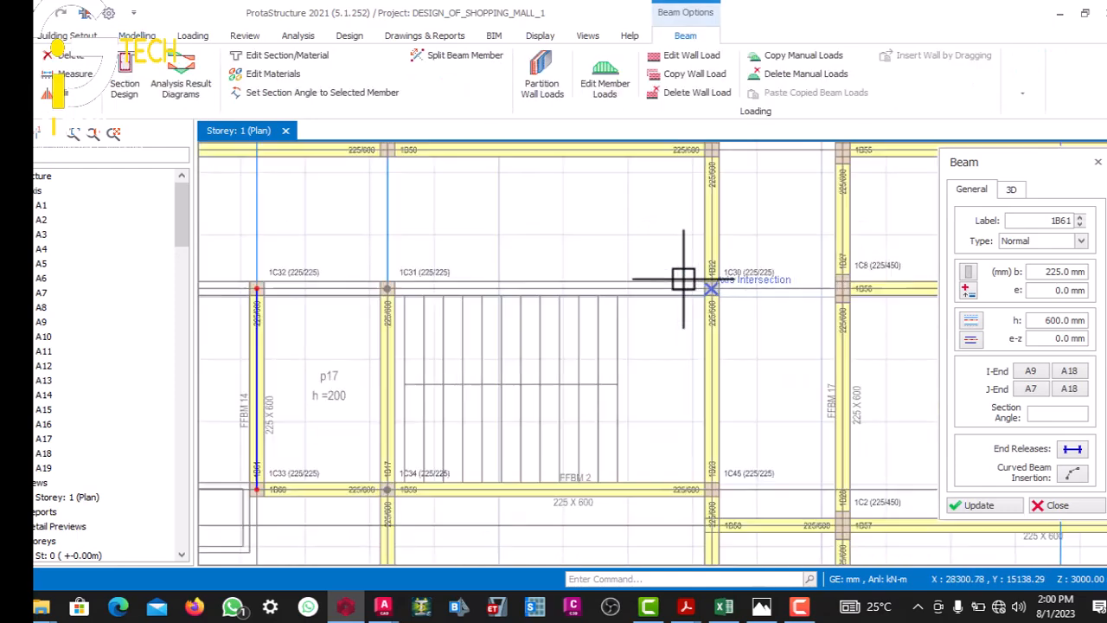
scroll(664, 263, "down", 5)
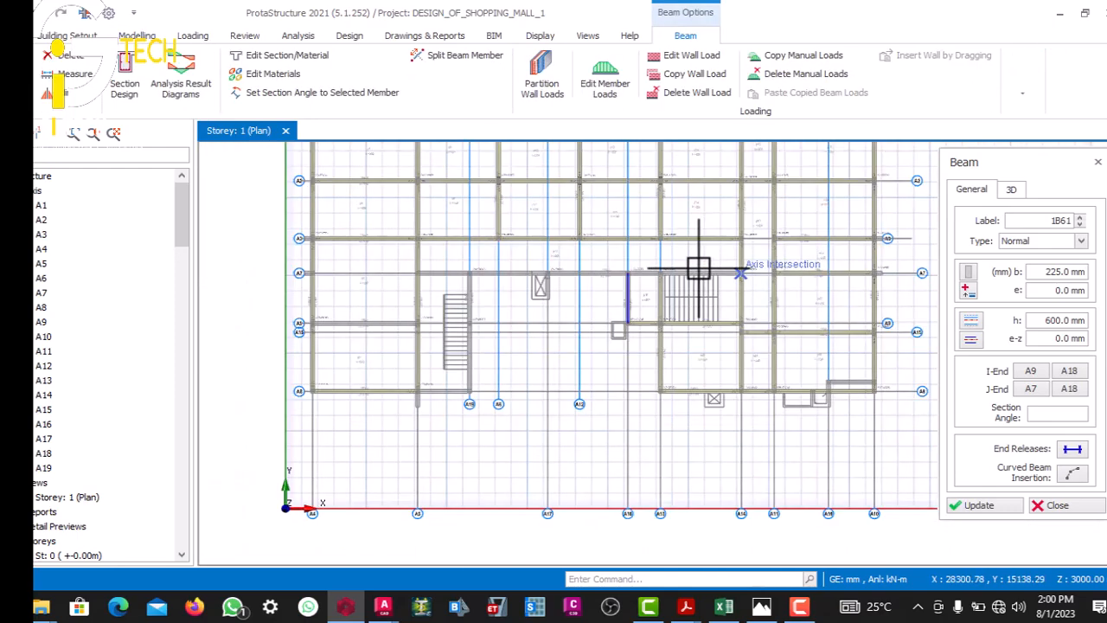
scroll(411, 262, "up", 5)
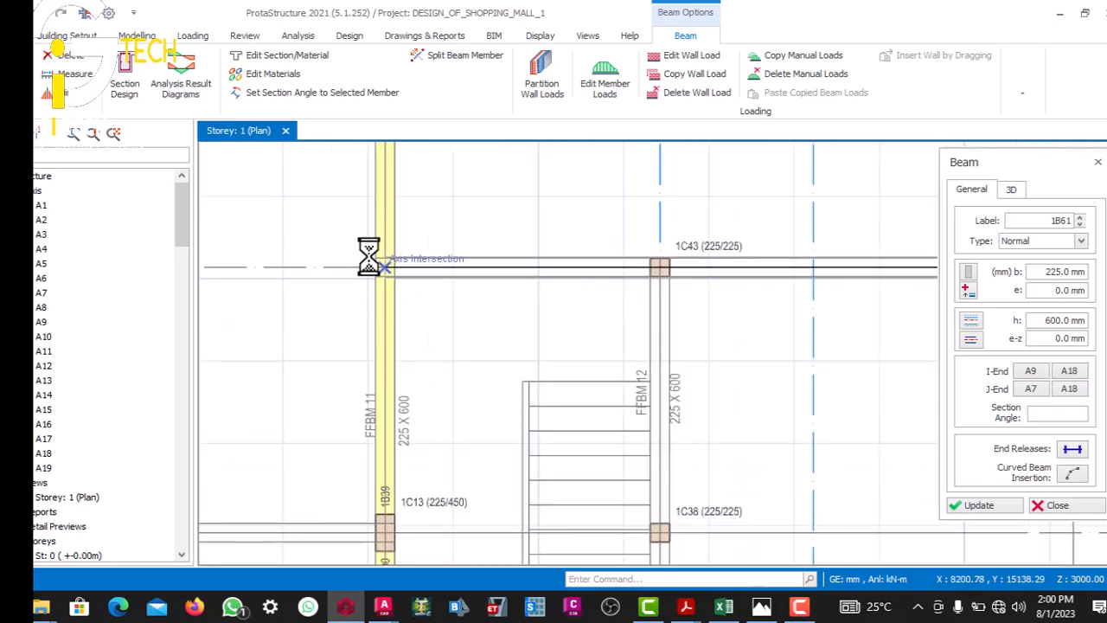
left_click(441, 257)
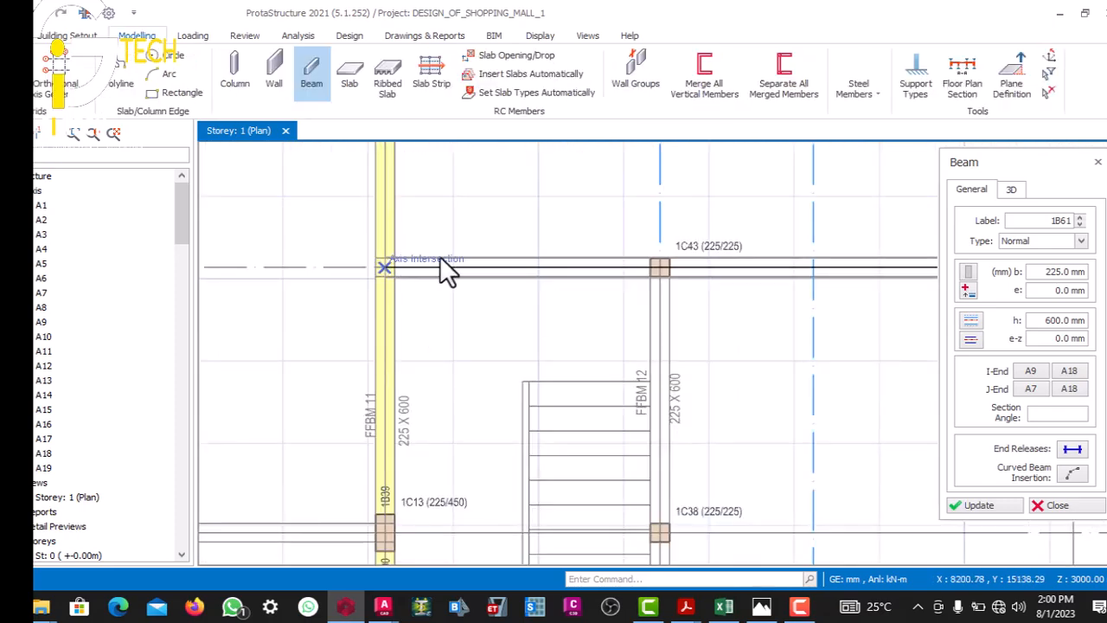
scroll(446, 257, "down", 6)
scroll(541, 283, "up", 3)
scroll(541, 283, "down", 5)
scroll(437, 309, "up", 7)
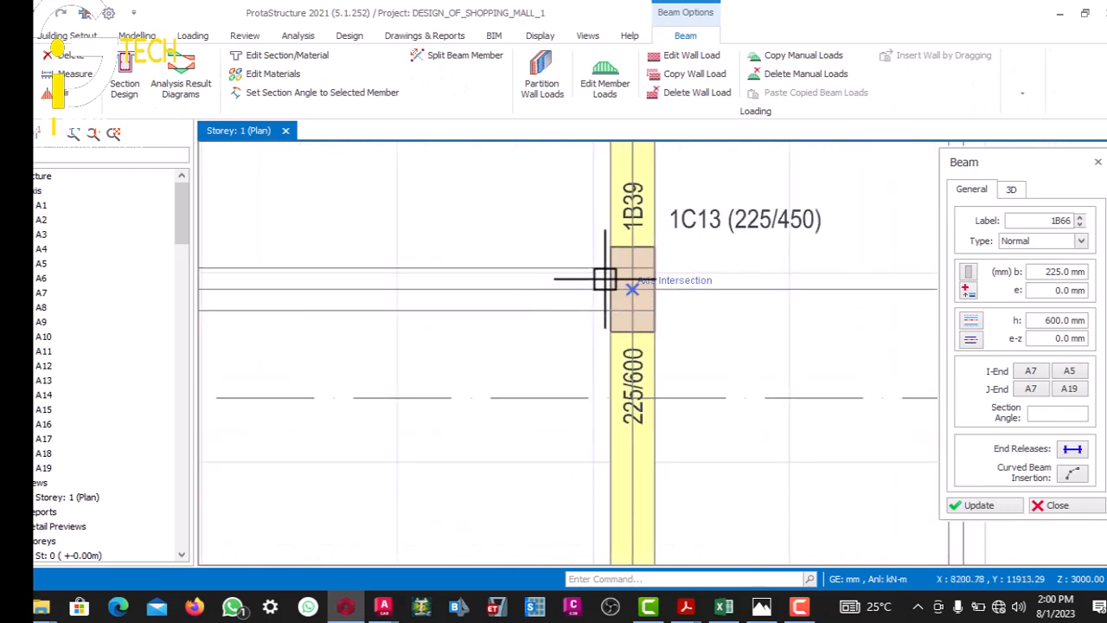
scroll(604, 280, "down", 5)
scroll(582, 261, "up", 6)
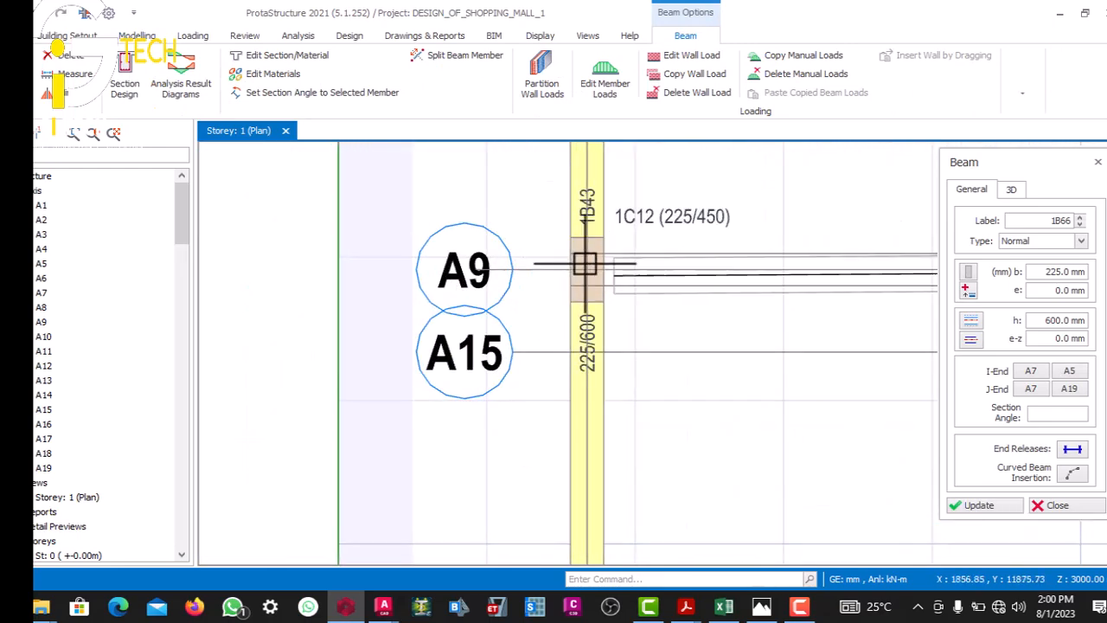
scroll(526, 275, "down", 6)
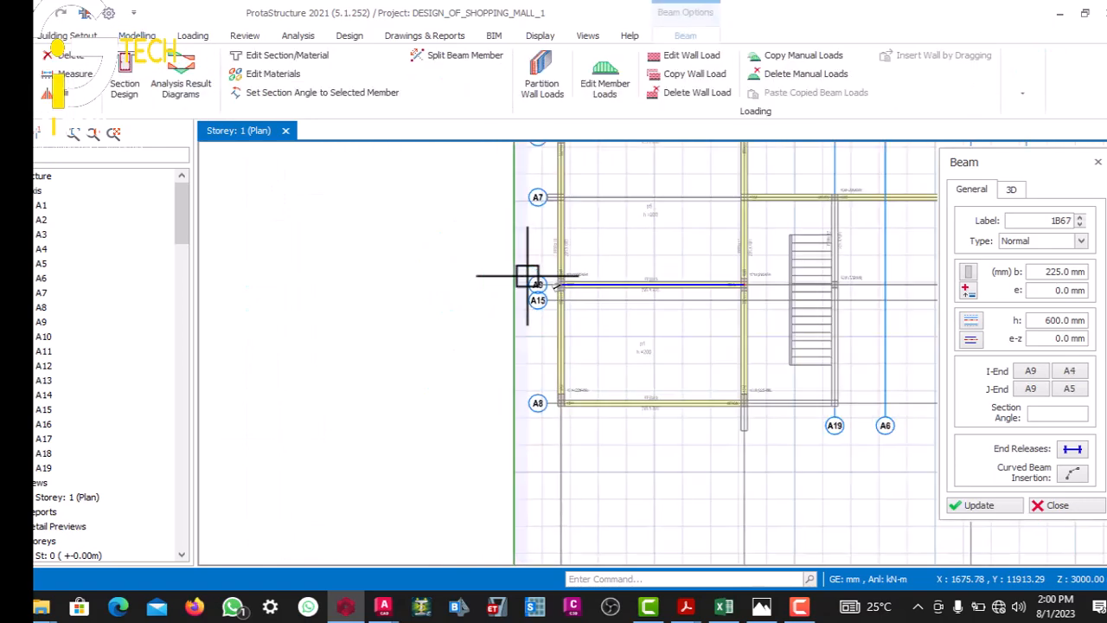
scroll(638, 338, "up", 3)
scroll(571, 299, "up", 4)
scroll(671, 293, "down", 3)
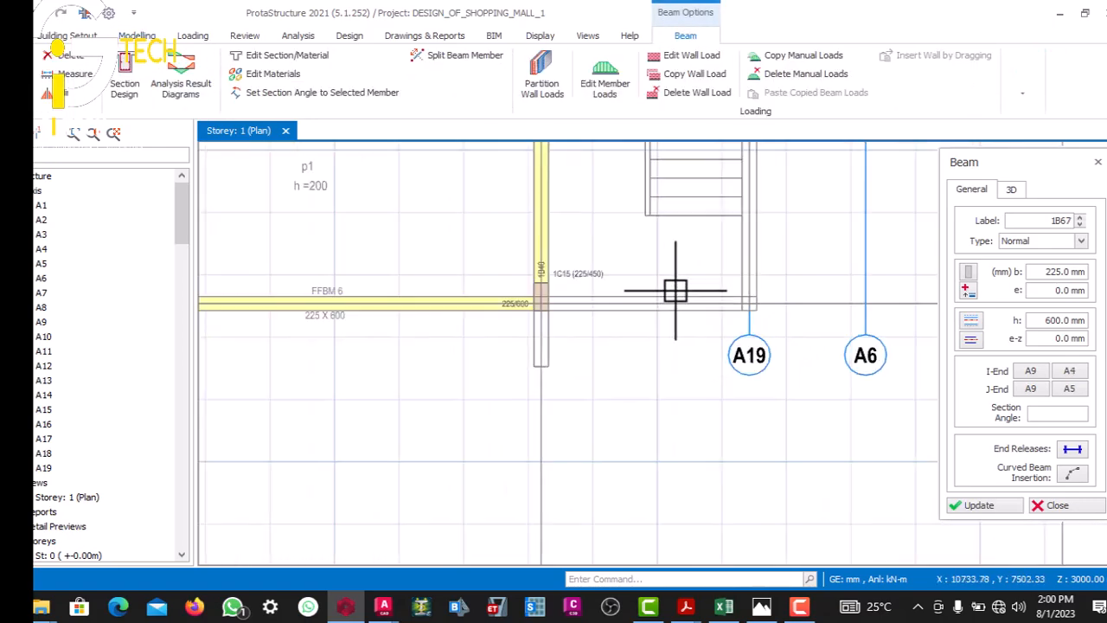
scroll(495, 304, "up", 2)
scroll(489, 308, "down", 4)
scroll(605, 312, "up", 2)
key("Escape")
scroll(449, 301, "up", 1)
scroll(419, 303, "up", 2)
scroll(460, 292, "down", 5)
scroll(562, 247, "up", 2)
scroll(511, 299, "down", 3)
scroll(538, 191, "up", 2)
scroll(534, 186, "up", 2)
- Check the properties of the column beside the stair
right_click(547, 180)
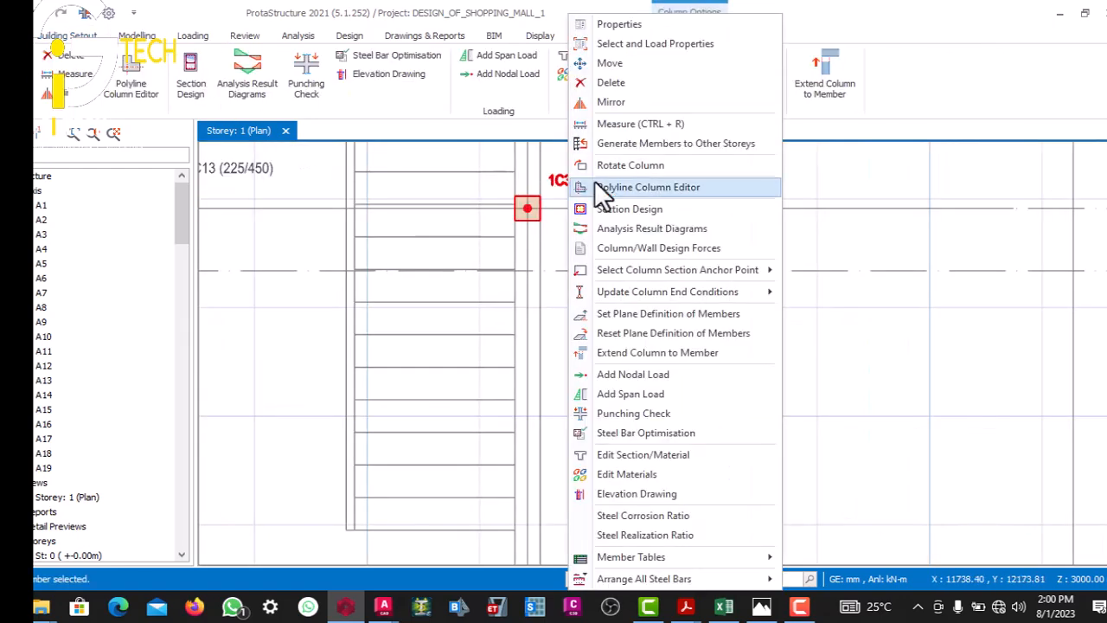
left_click(606, 24)
scroll(531, 220, "down", 3)
scroll(529, 346, "up", 2)
scroll(545, 338, "up", 3)
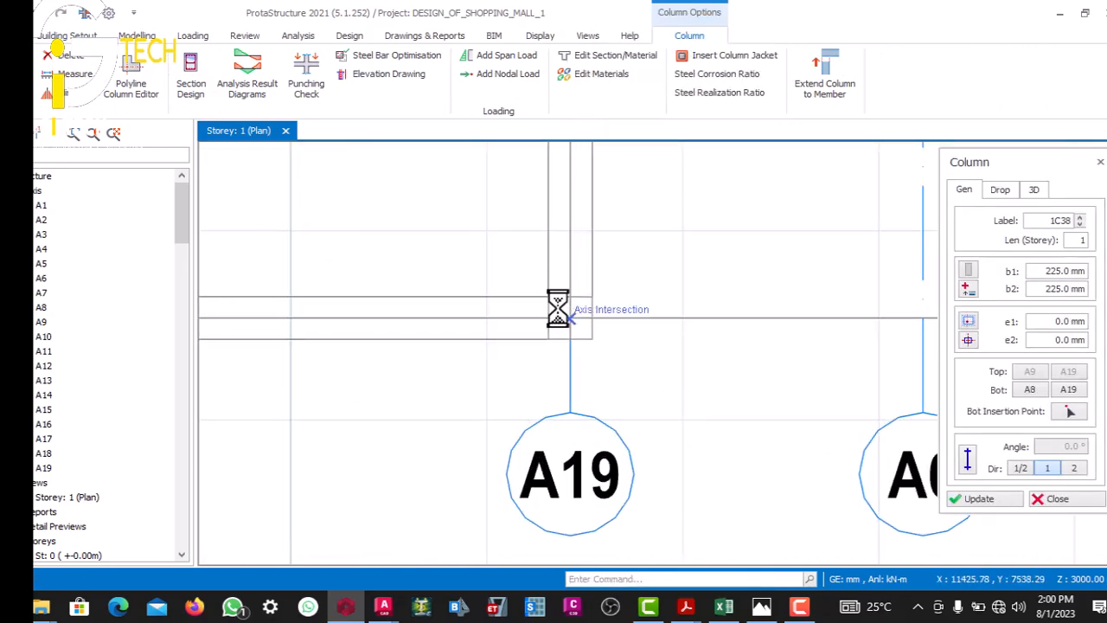
key("Escape")
scroll(570, 326, "down", 5)
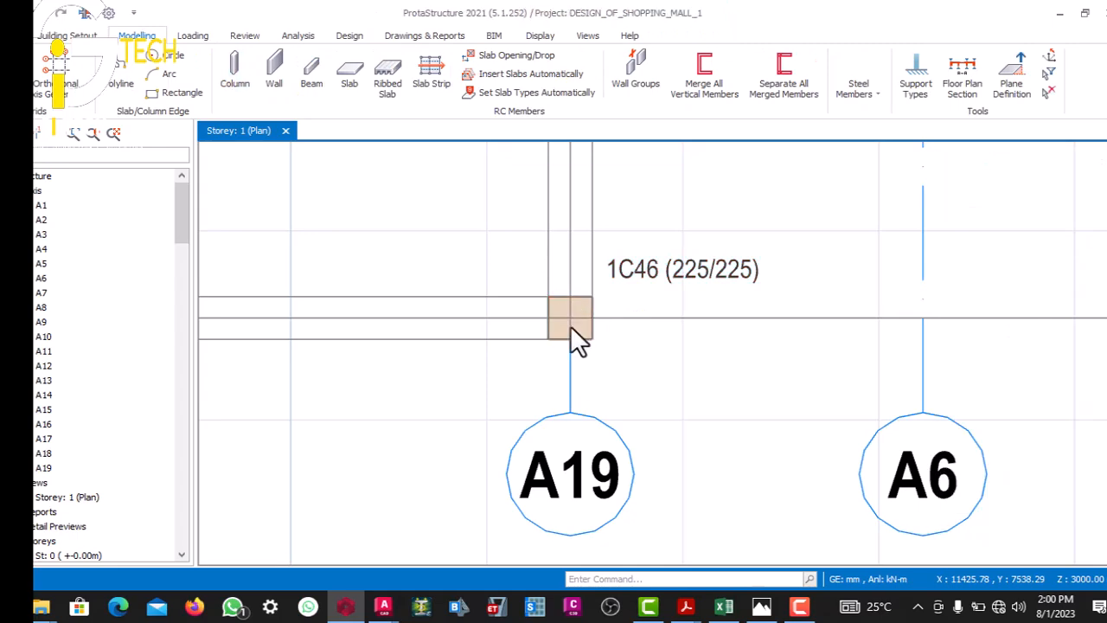
scroll(566, 216, "up", 5)
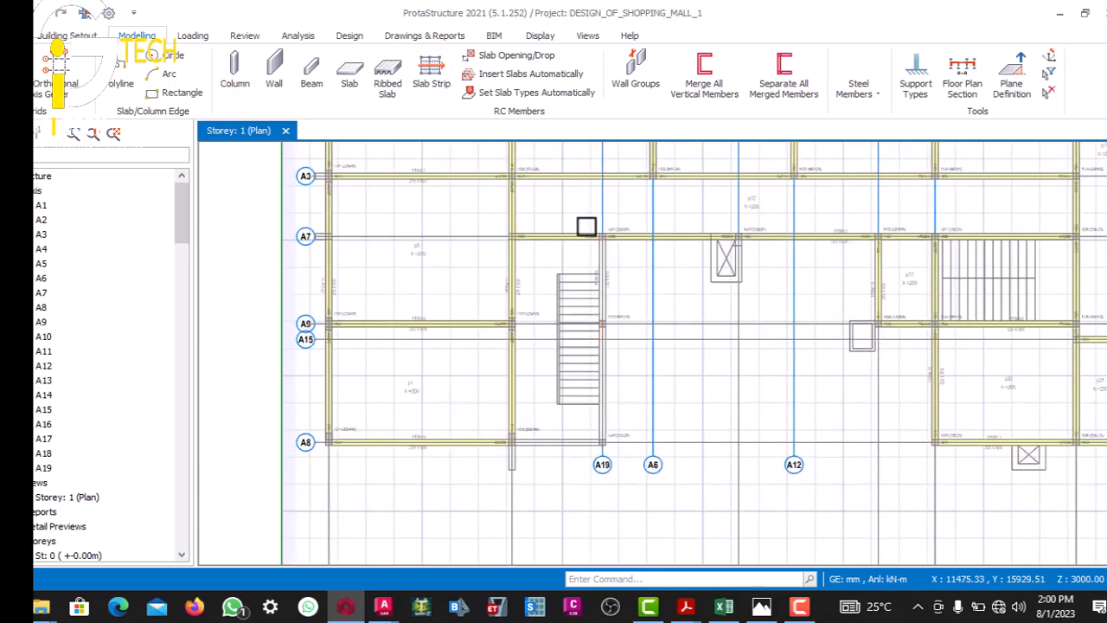
- Check beam 1B65's section properties, then return to beam drawing
right_click(595, 225)
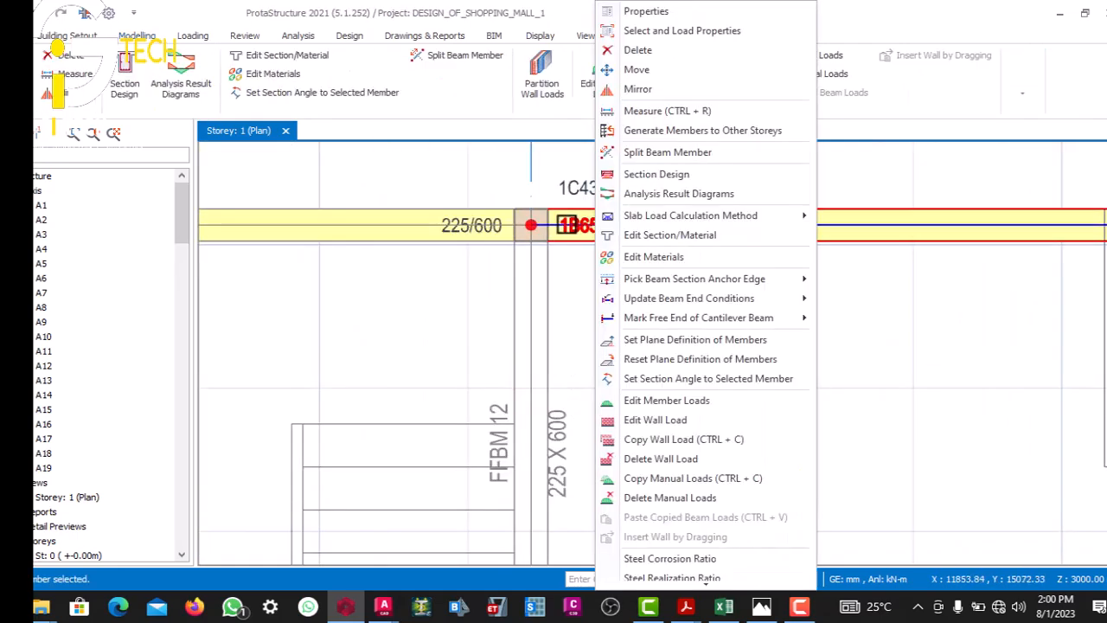
left_click(621, 11)
scroll(492, 217, "up", 1)
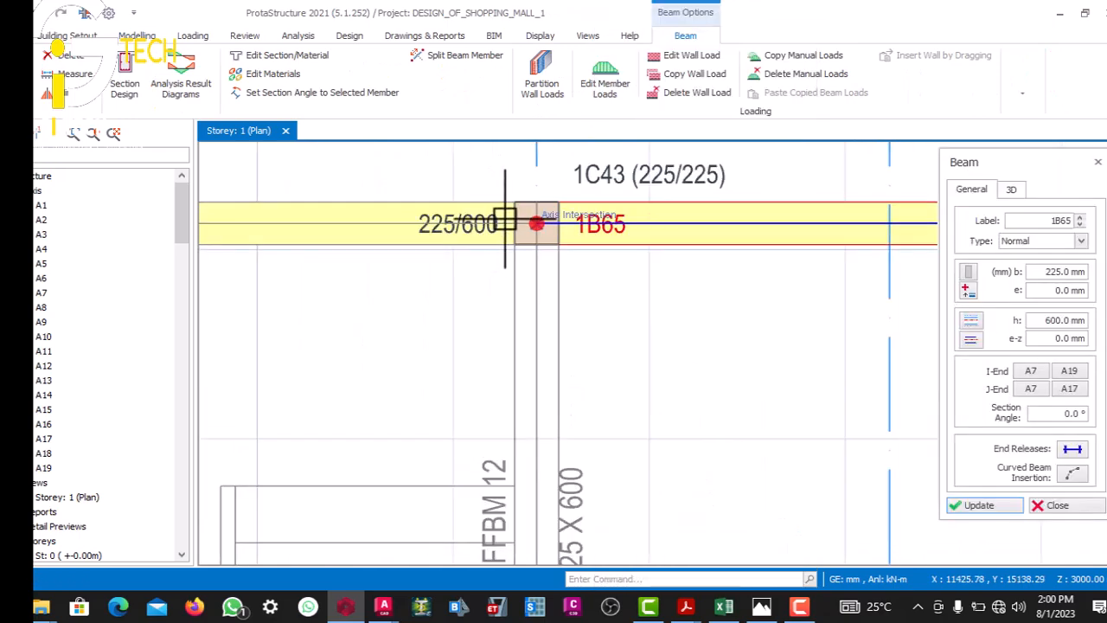
scroll(538, 190, "down", 4)
scroll(544, 328, "up", 4)
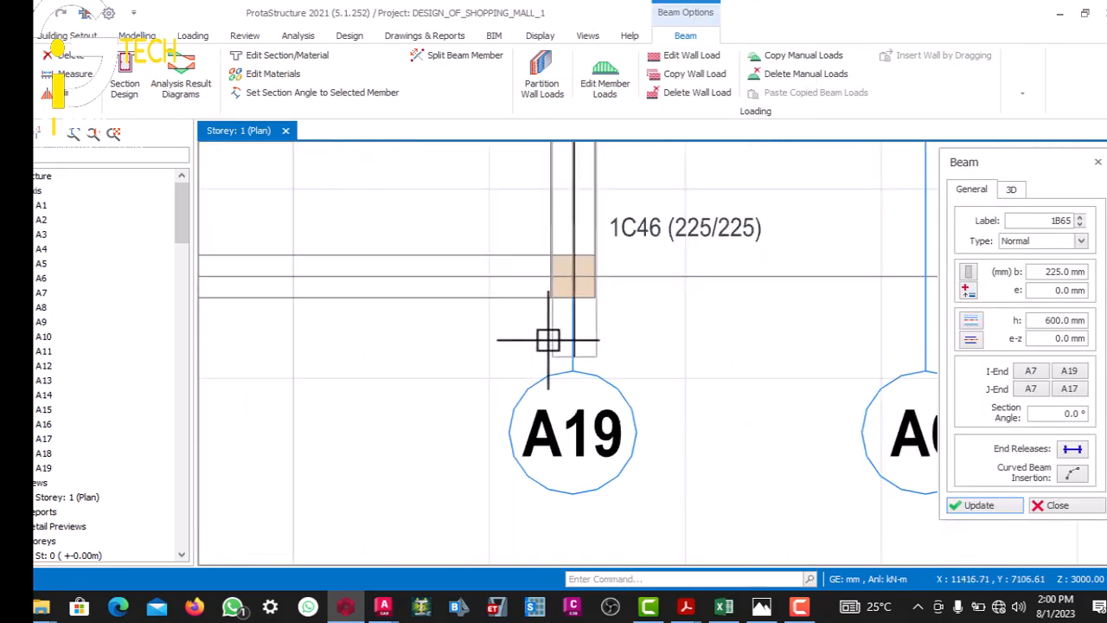
key("Escape")
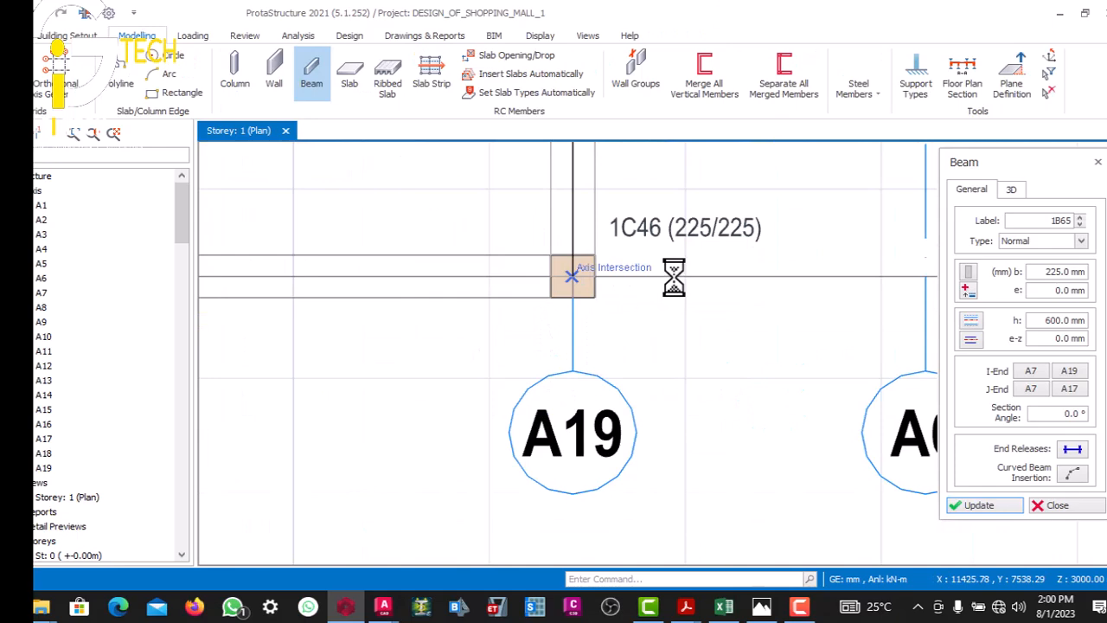
scroll(683, 286, "down", 5)
scroll(481, 278, "up", 5)
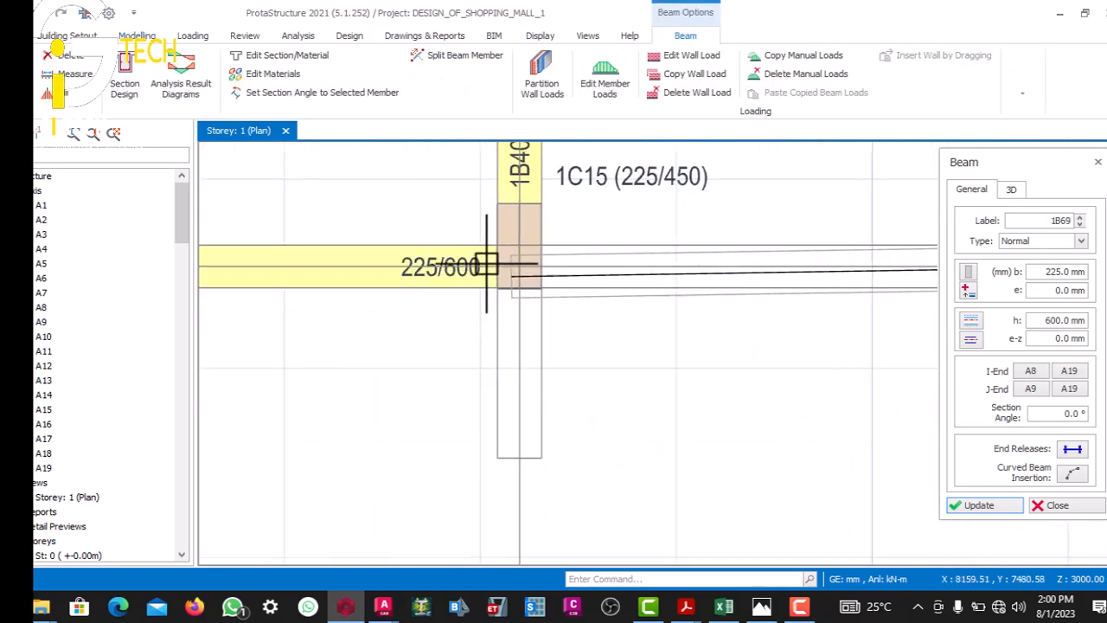
scroll(507, 309, "down", 4)
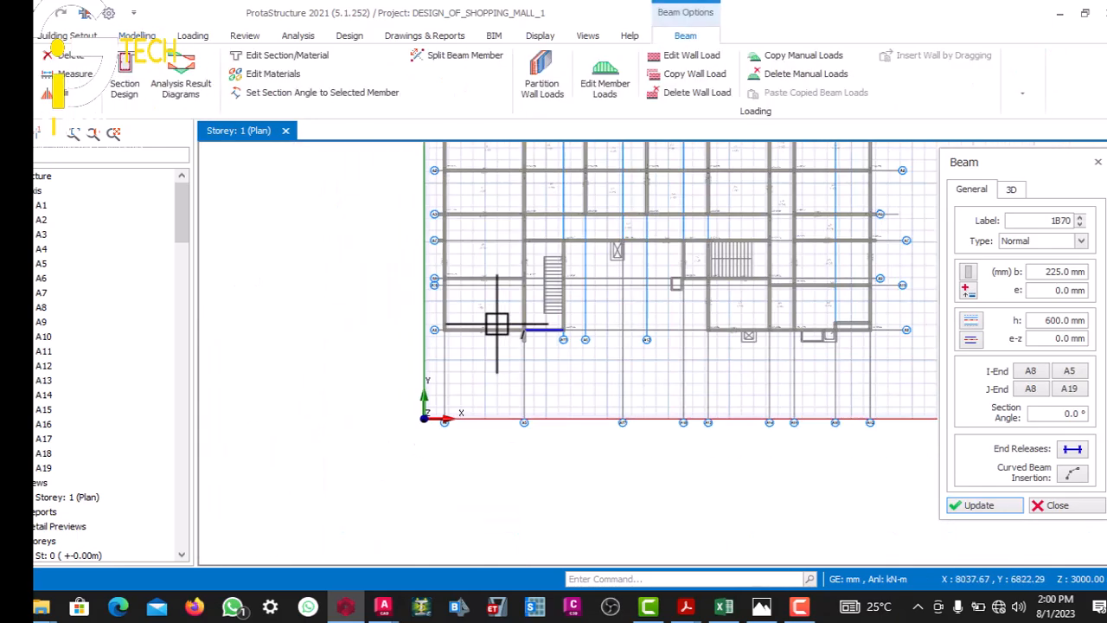
scroll(423, 263, "up", 3)
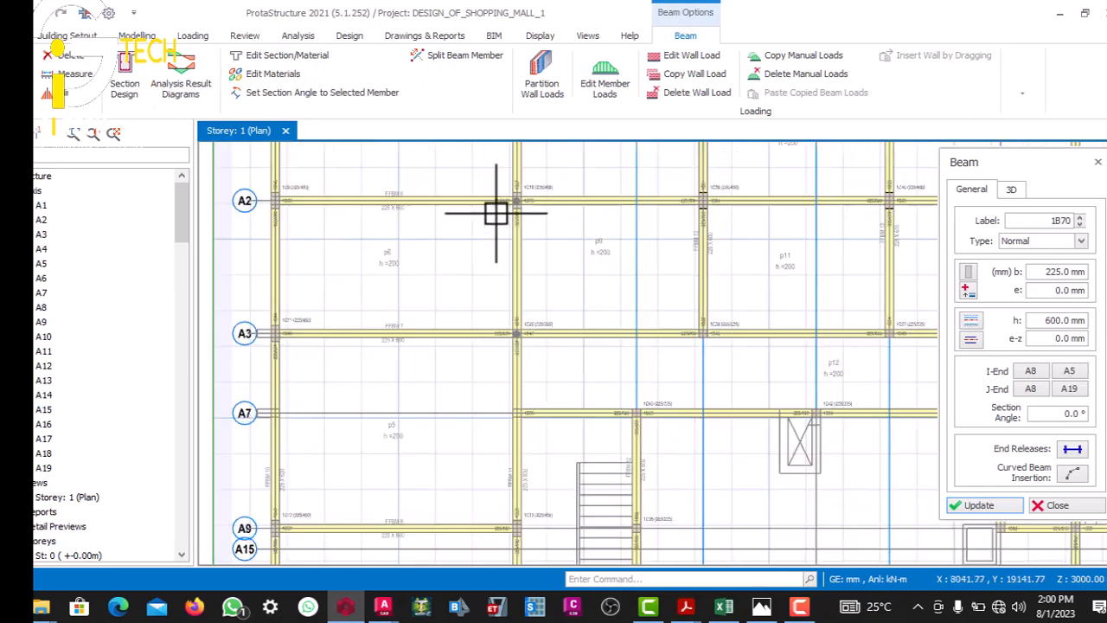
scroll(507, 297, "down", 3)
scroll(533, 254, "up", 3)
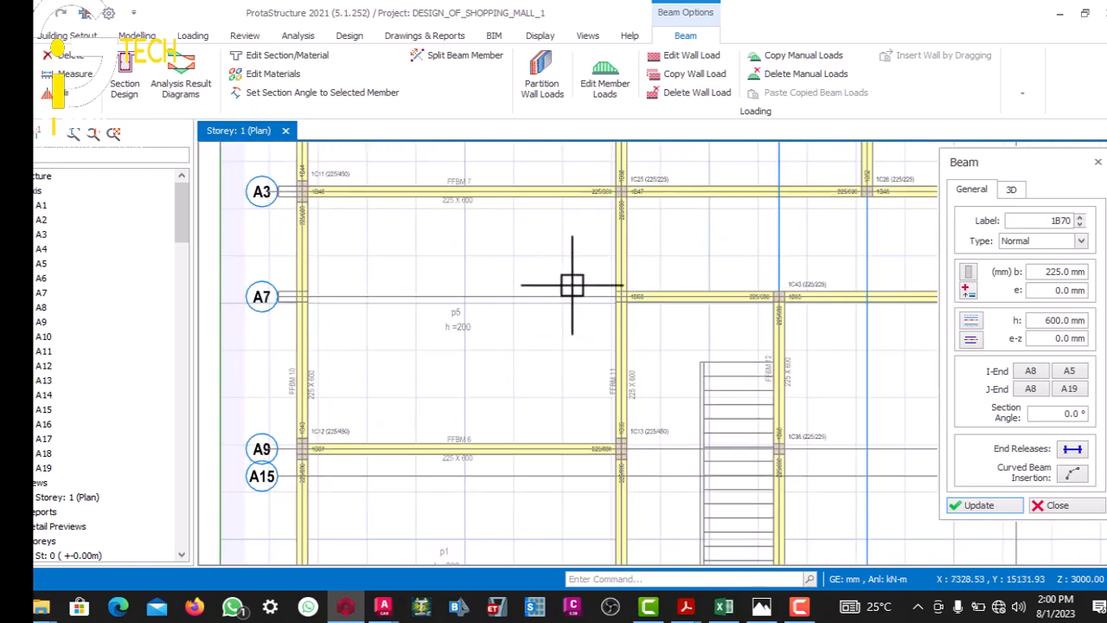
scroll(594, 288, "up", 3)
scroll(483, 290, "down", 3)
scroll(482, 290, "up", 3)
scroll(522, 254, "down", 3)
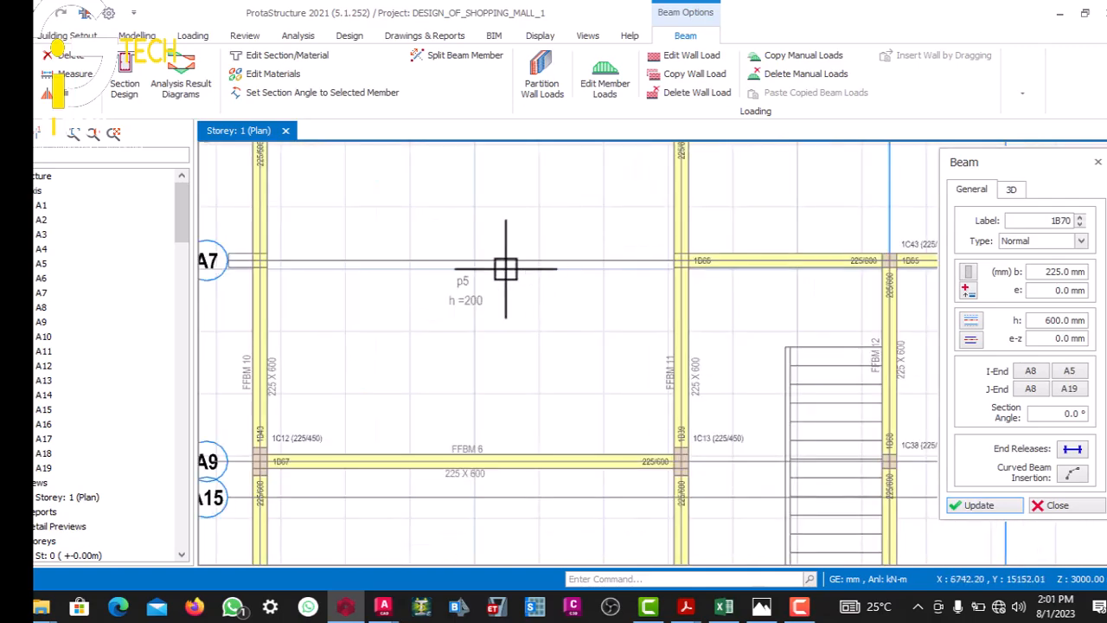
middle_click_drag(569, 263, 521, 281)
scroll(615, 290, "down", 2)
scroll(663, 225, "up", 3)
scroll(661, 216, "down", 5)
scroll(499, 248, "up", 3)
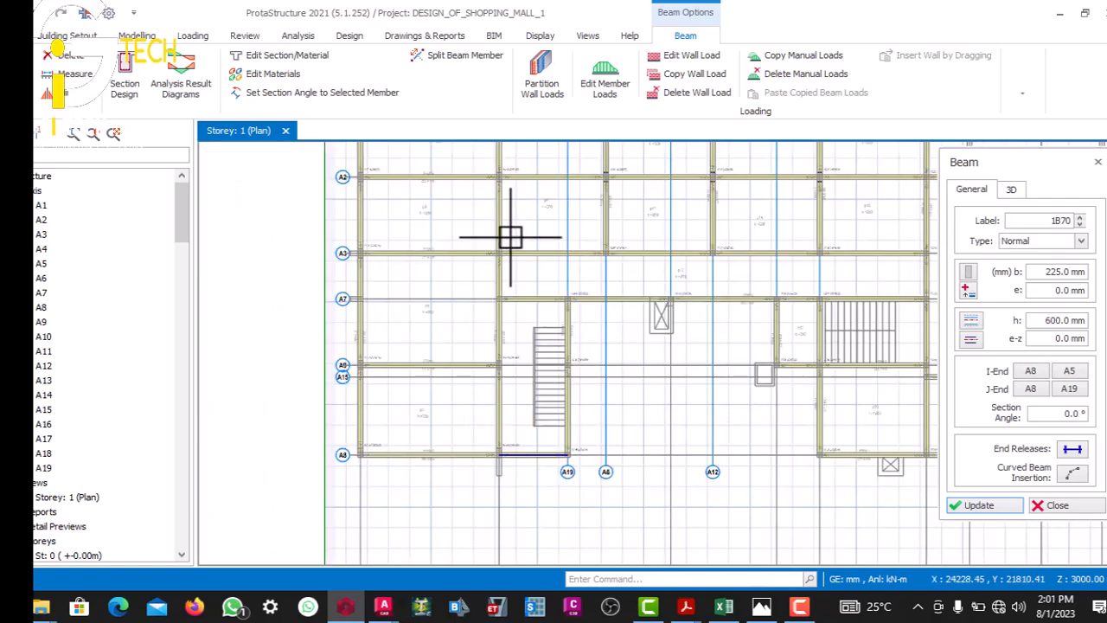
scroll(553, 237, "up", 2)
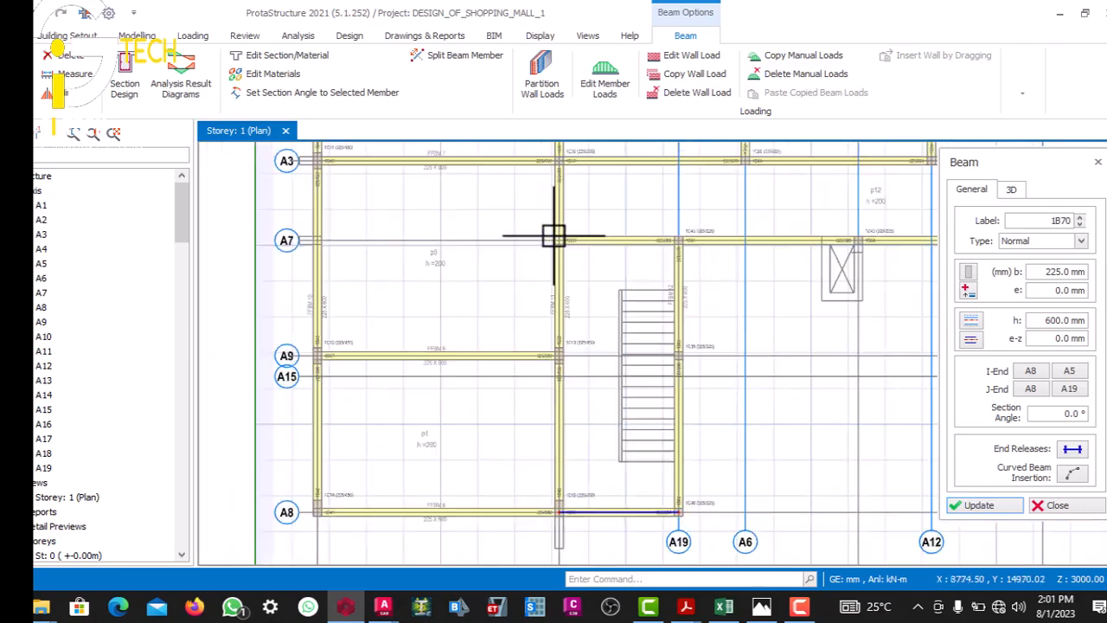
scroll(563, 250, "down", 2)
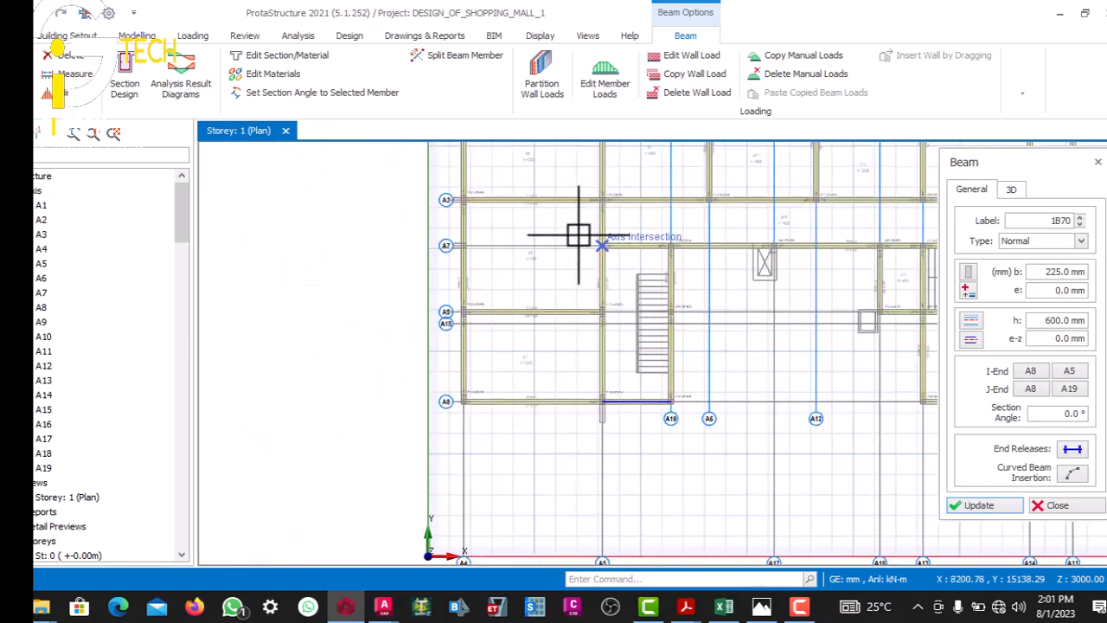
scroll(575, 248, "up", 5)
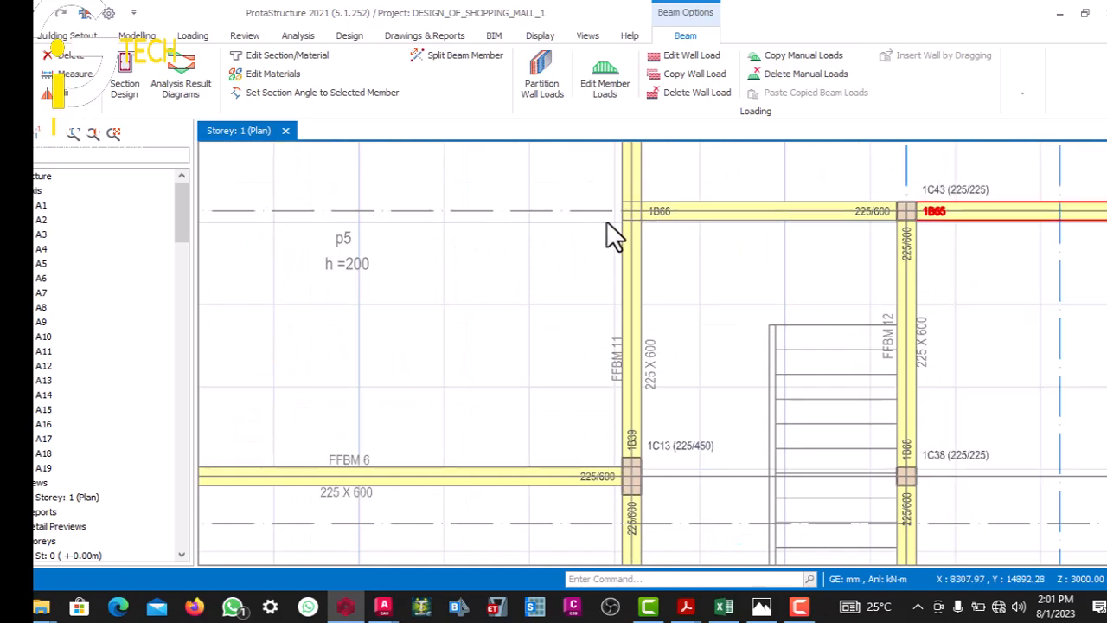
scroll(603, 223, "down", 5)
scroll(432, 229, "up", 5)
scroll(467, 216, "down", 1)
scroll(695, 220, "up", 1)
scroll(694, 220, "down", 2)
scroll(470, 240, "up", 4)
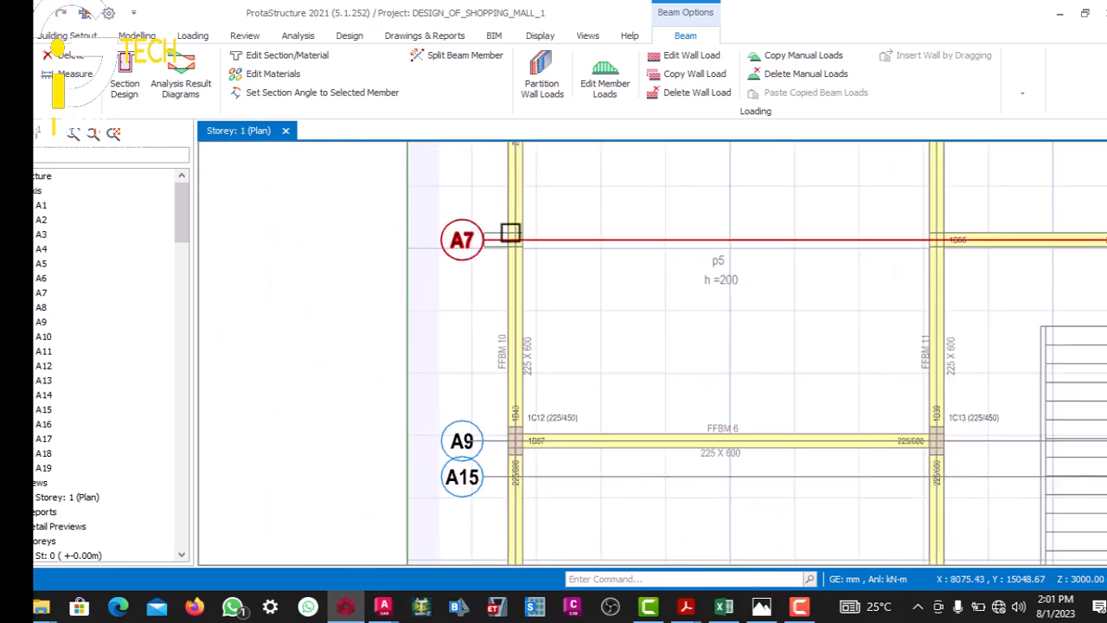
scroll(510, 243, "down", 5)
scroll(819, 234, "up", 1)
scroll(747, 248, "up", 4)
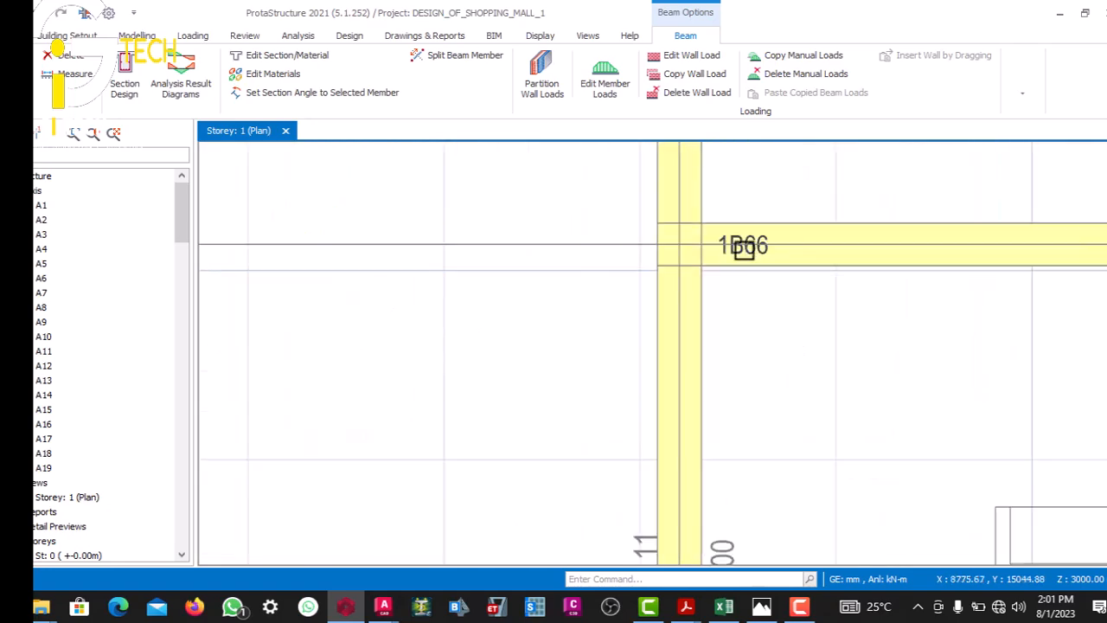
right_click(766, 245)
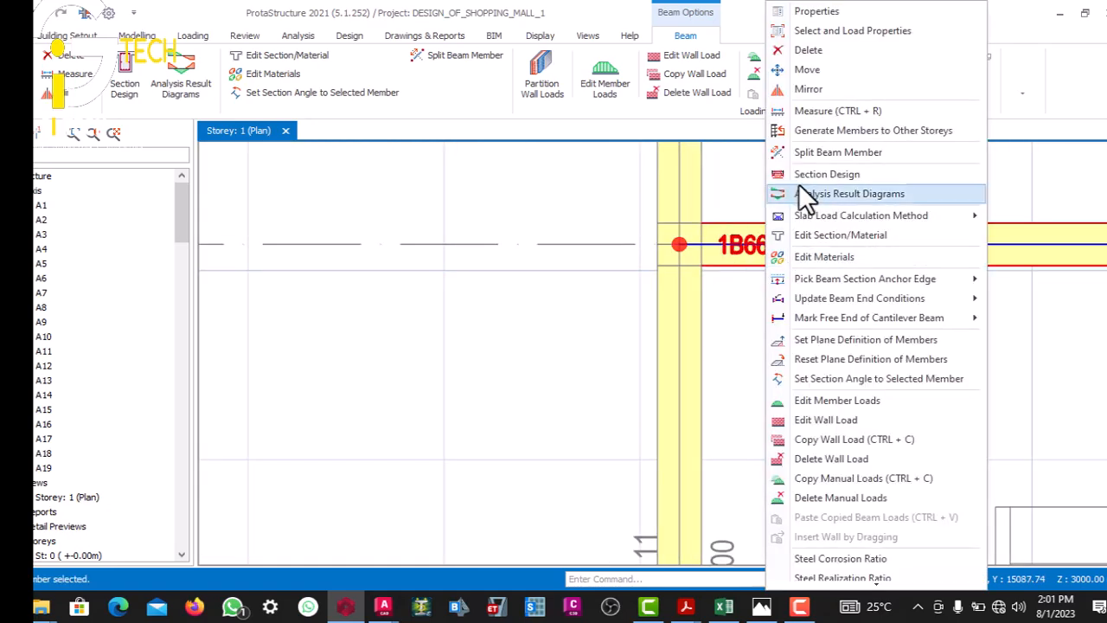
left_click(779, 14)
scroll(661, 236, "up", 2)
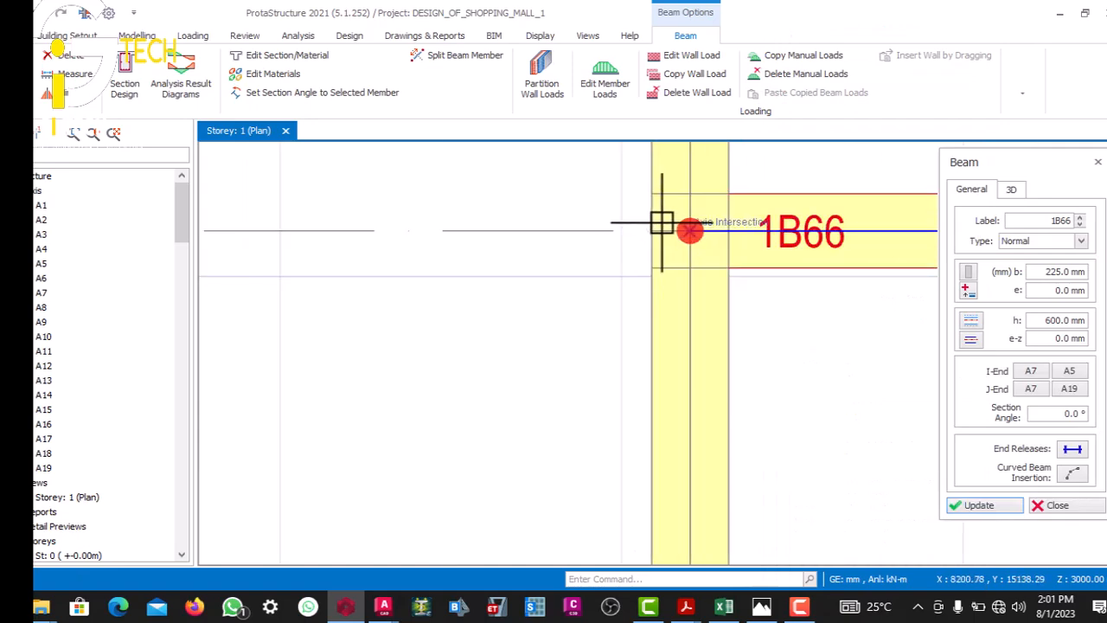
scroll(724, 240, "down", 4)
scroll(714, 237, "up", 2)
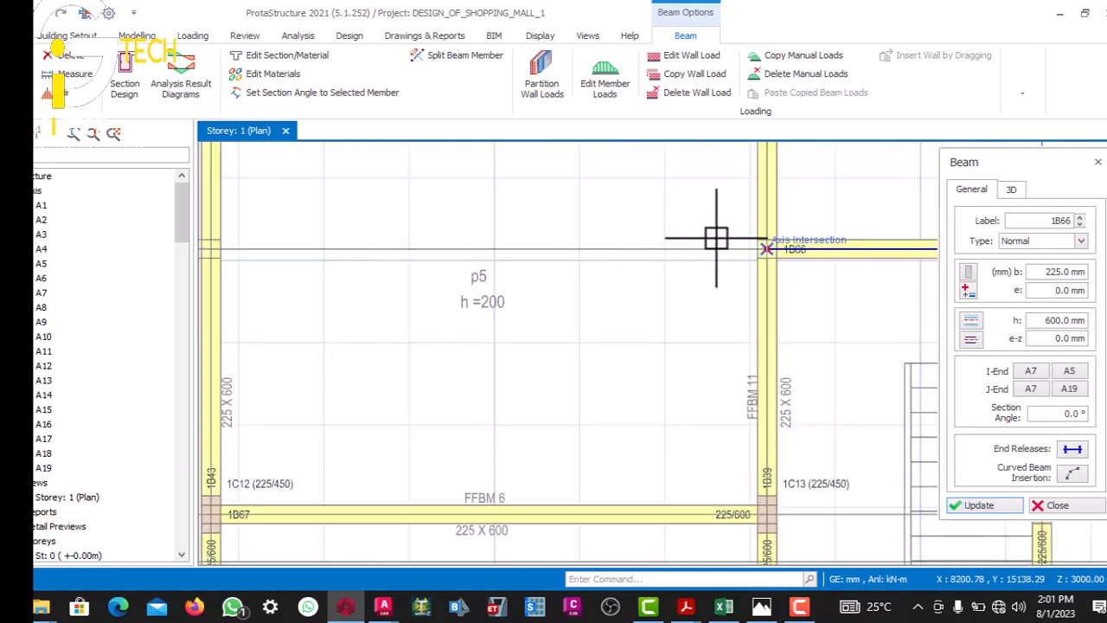
scroll(716, 239, "down", 1)
scroll(390, 242, "up", 4)
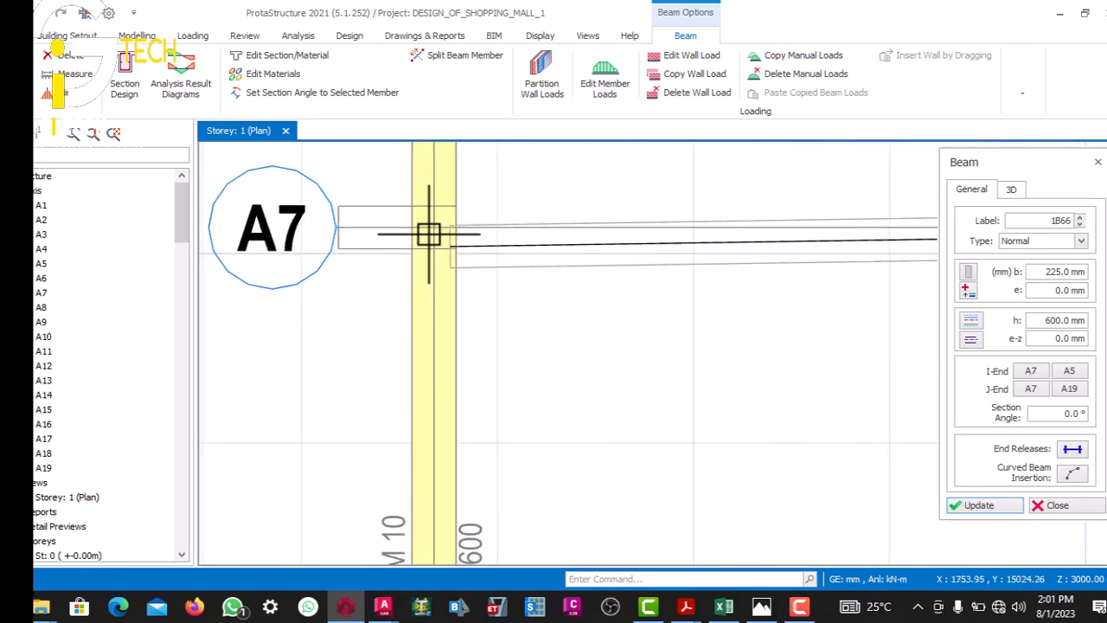
left_click(417, 222)
scroll(422, 242, "down", 4)
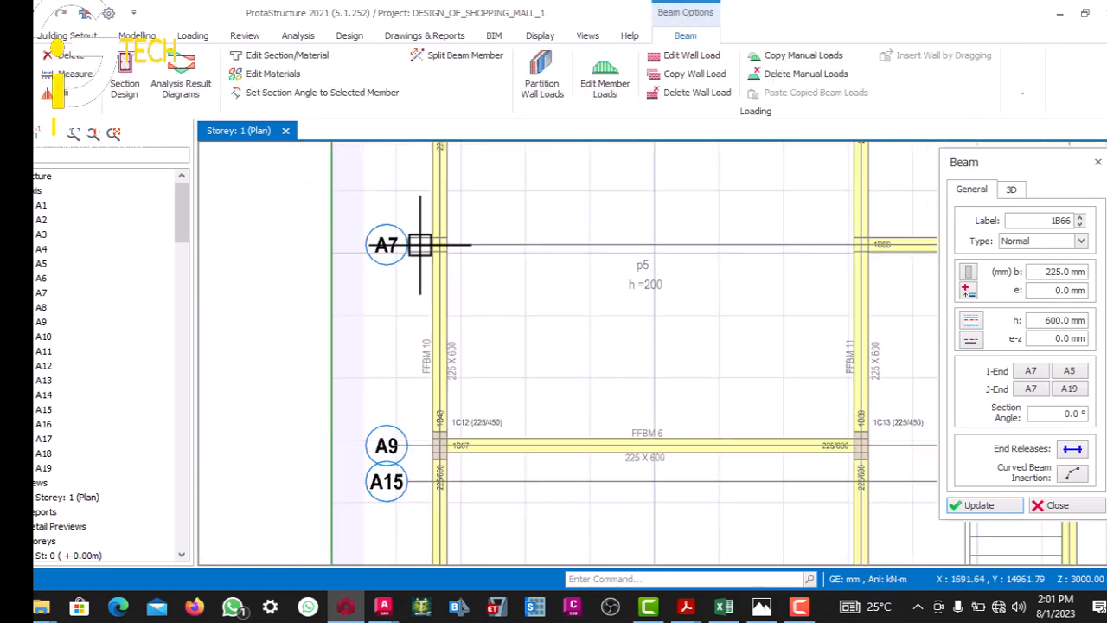
scroll(589, 229, "up", 4)
scroll(614, 260, "down", 4)
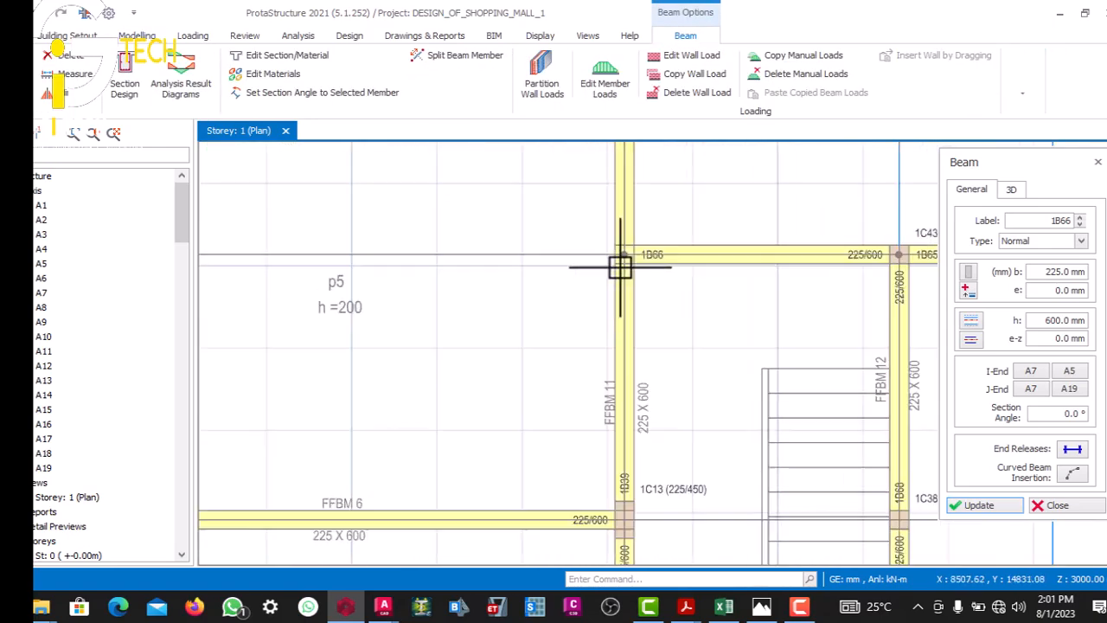
scroll(618, 275, "up", 4)
scroll(618, 267, "up", 3)
scroll(635, 261, "down", 4)
scroll(692, 264, "up", 1)
left_click(677, 263)
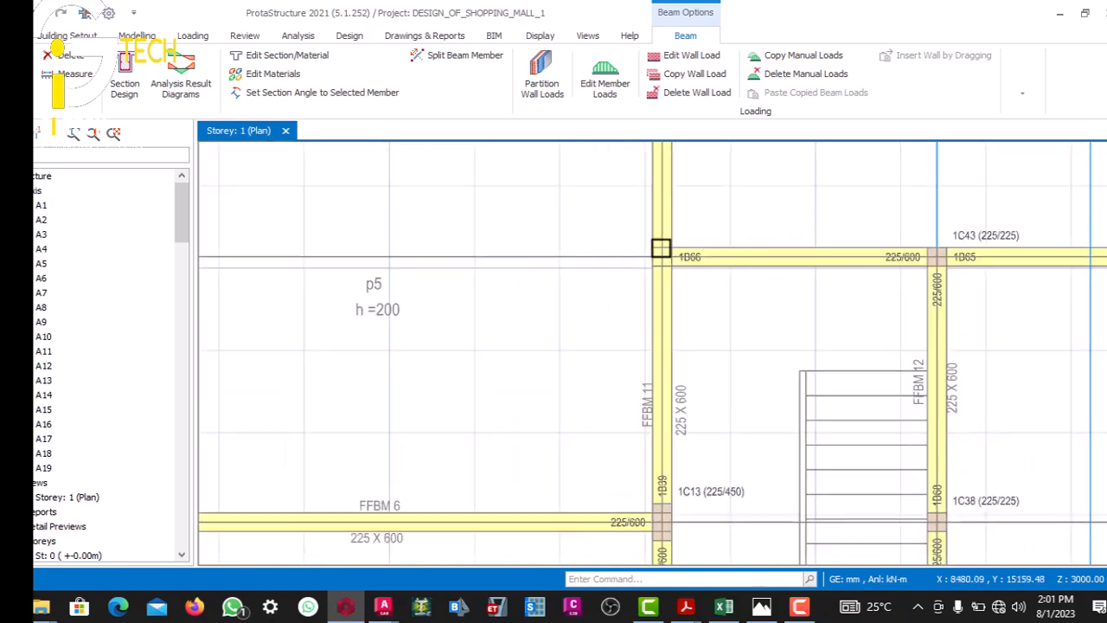
scroll(667, 257, "down", 3)
scroll(656, 250, "up", 2)
scroll(579, 257, "down", 4)
scroll(432, 250, "up", 5)
scroll(424, 247, "down", 2)
scroll(437, 241, "up", 2)
scroll(446, 244, "down", 2)
scroll(455, 243, "up", 2)
scroll(648, 260, "down", 3)
scroll(781, 254, "up", 2)
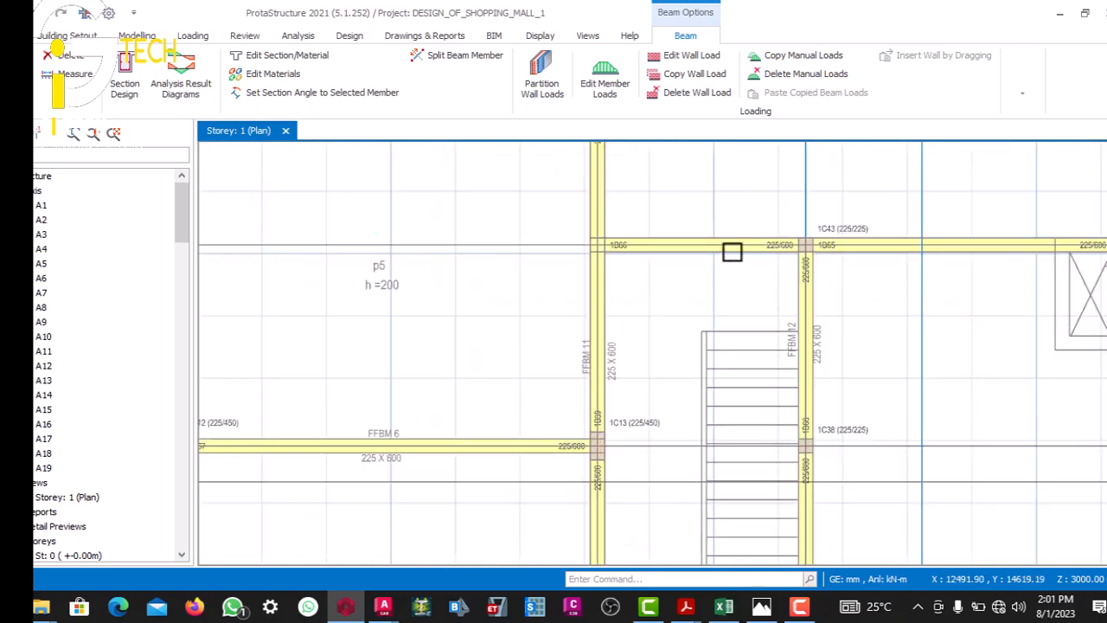
scroll(615, 237, "up", 1)
scroll(908, 246, "up", 1)
- Place column 1C47 matching 1C43's 225/225 size at the A7 / FFBM 11 junction
left_click(912, 255)
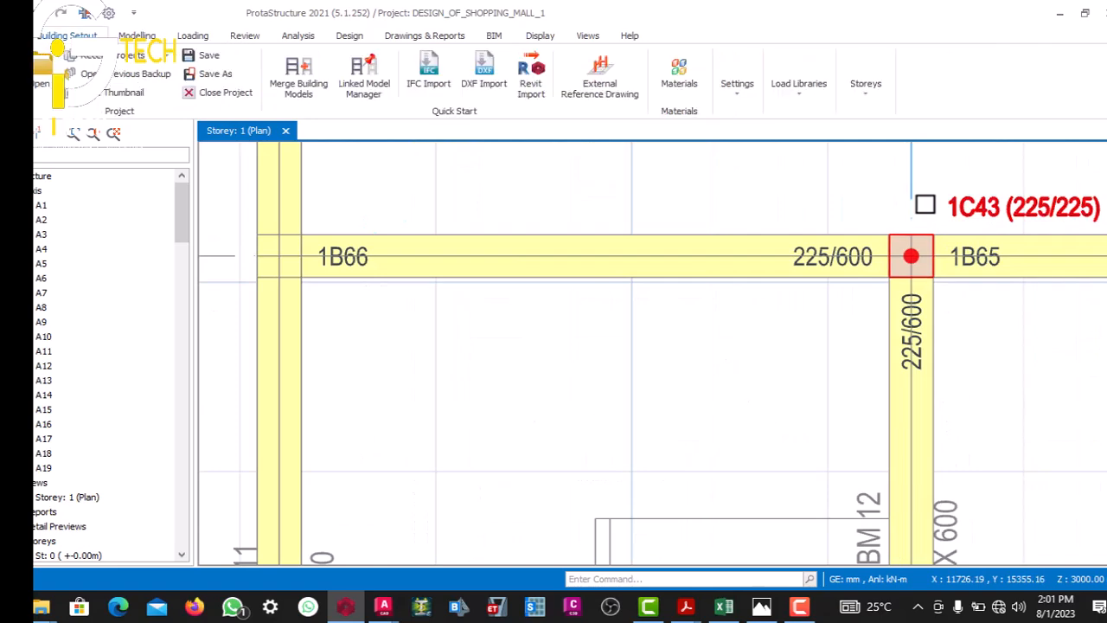
right_click(912, 254)
left_click(962, 24)
scroll(791, 227, "down", 2)
scroll(531, 239, "down", 1)
scroll(711, 248, "down", 1)
scroll(711, 247, "up", 2)
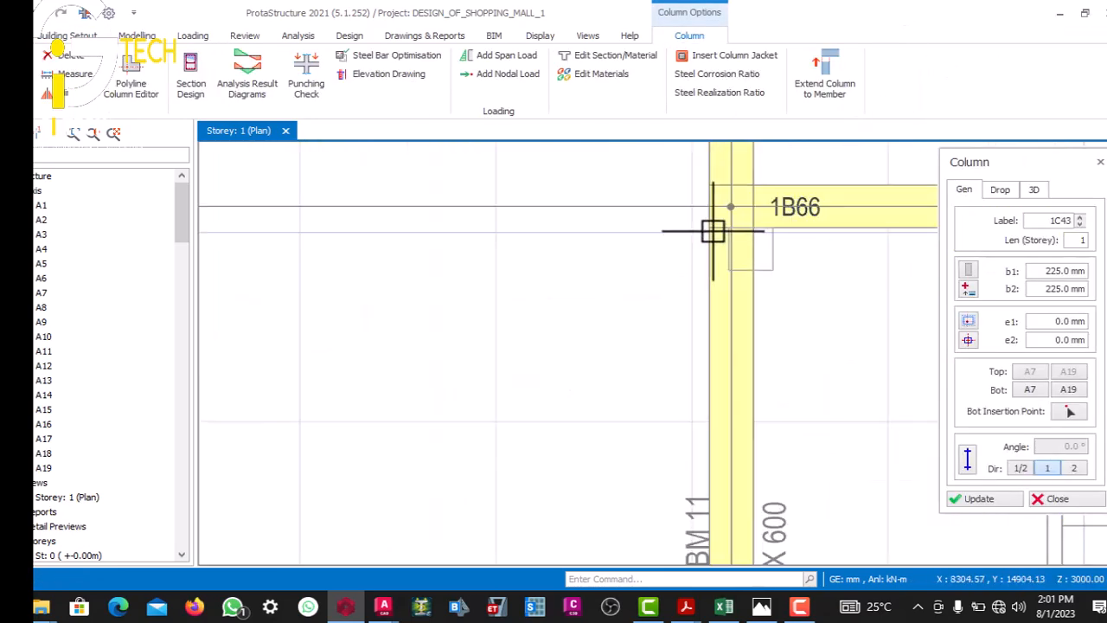
left_click(706, 221)
scroll(709, 231, "down", 2)
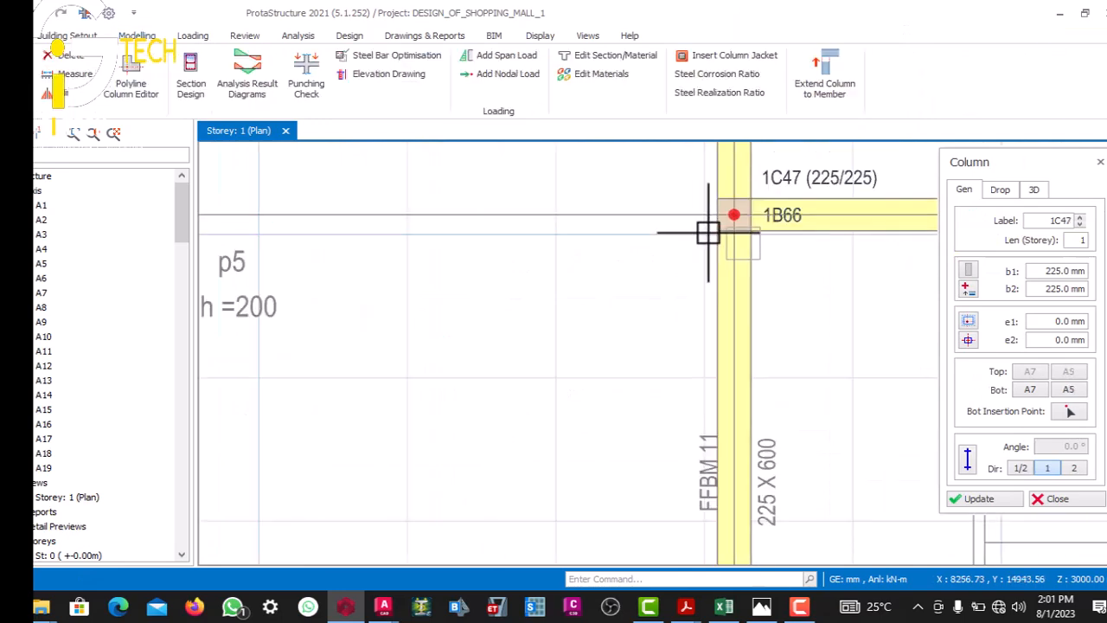
key("Escape")
scroll(710, 212, "up", 1)
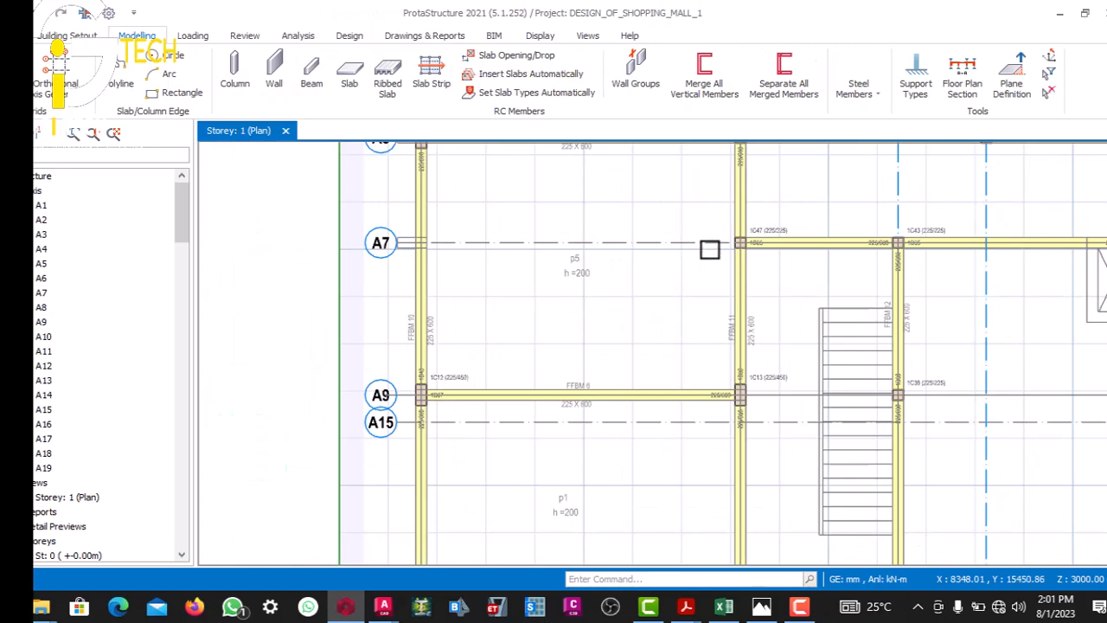
- Select beam FFBM 11 to check it, then clear the selection
scroll(709, 247, "up", 2)
scroll(716, 333, "down", 2)
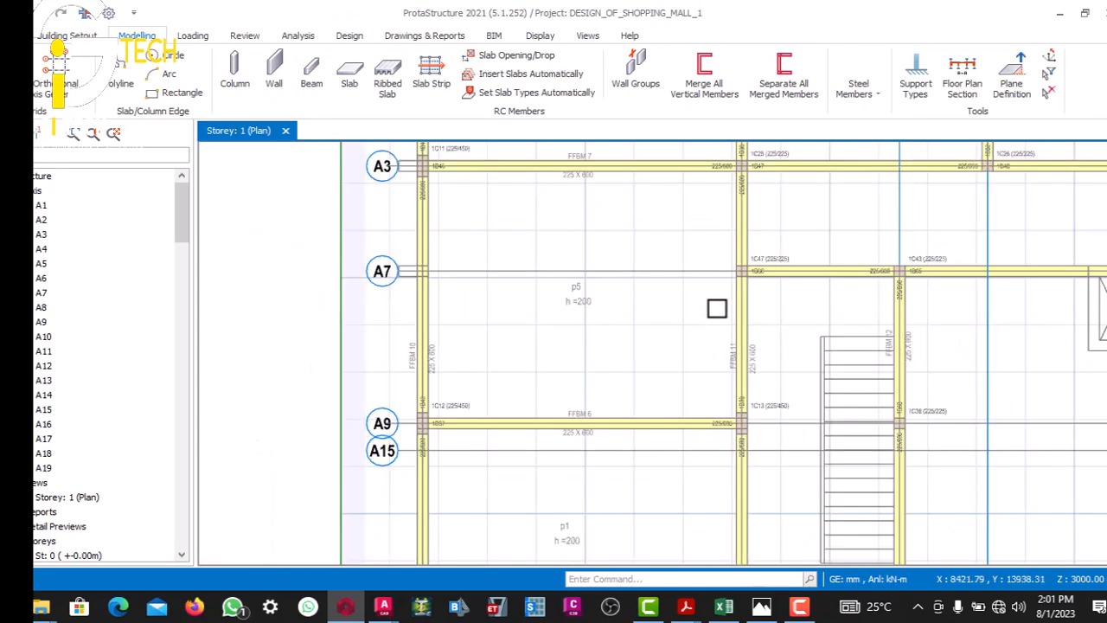
scroll(708, 230, "down", 2)
scroll(705, 249, "up", 4)
scroll(721, 245, "down", 3)
left_click(724, 364)
scroll(723, 364, "up", 3)
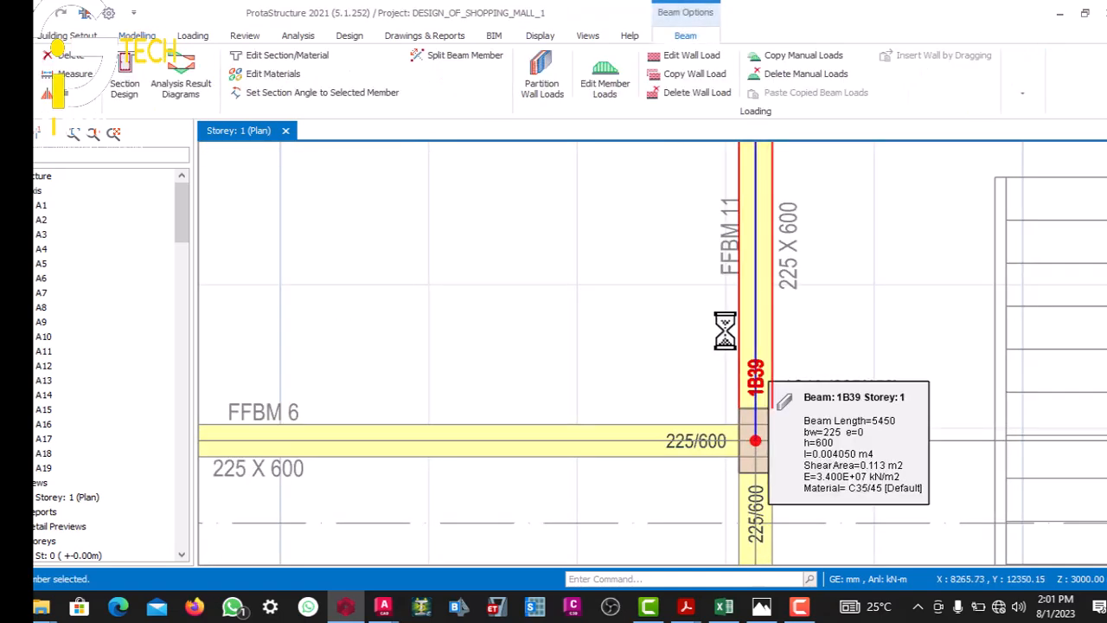
key("Escape")
scroll(725, 331, "down", 4)
scroll(718, 260, "up", 5)
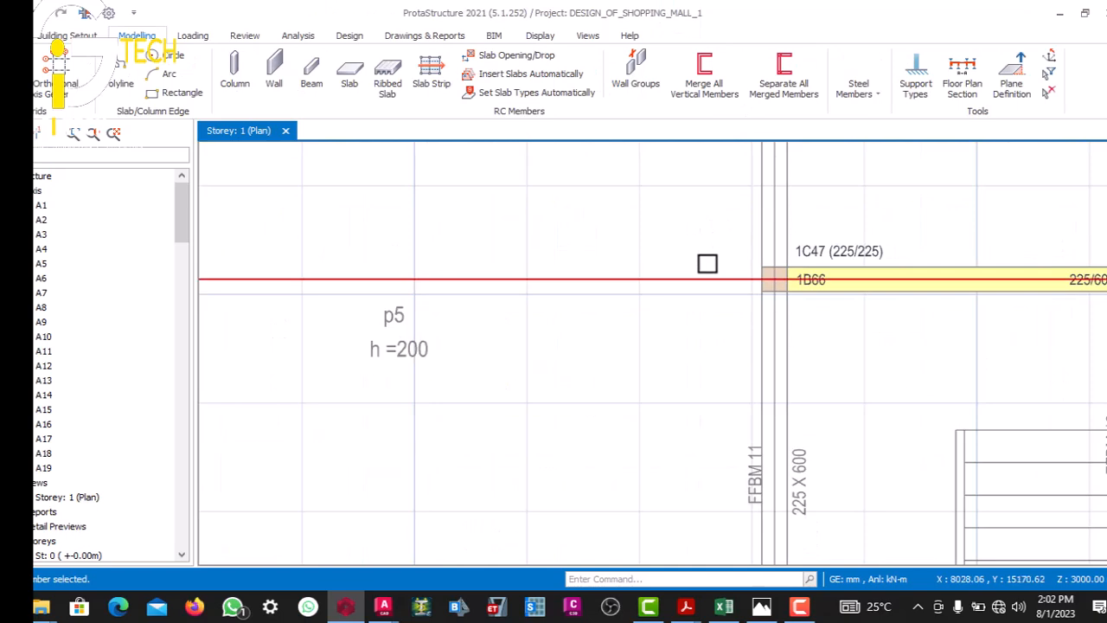
scroll(752, 260, "up", 1)
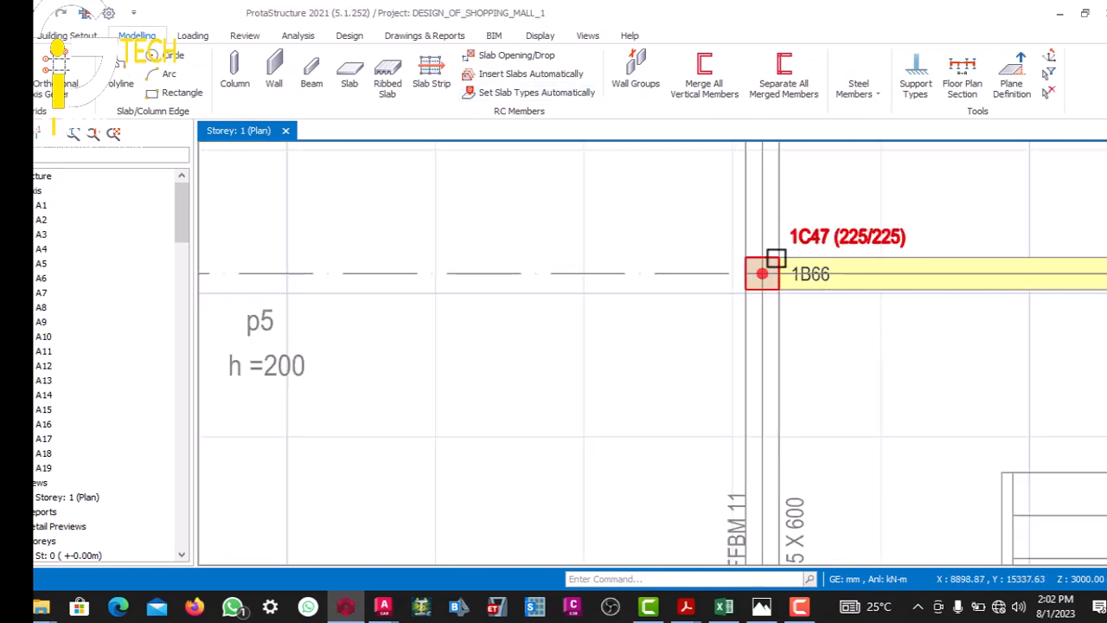
scroll(761, 264, "down", 3)
scroll(834, 273, "up", 5)
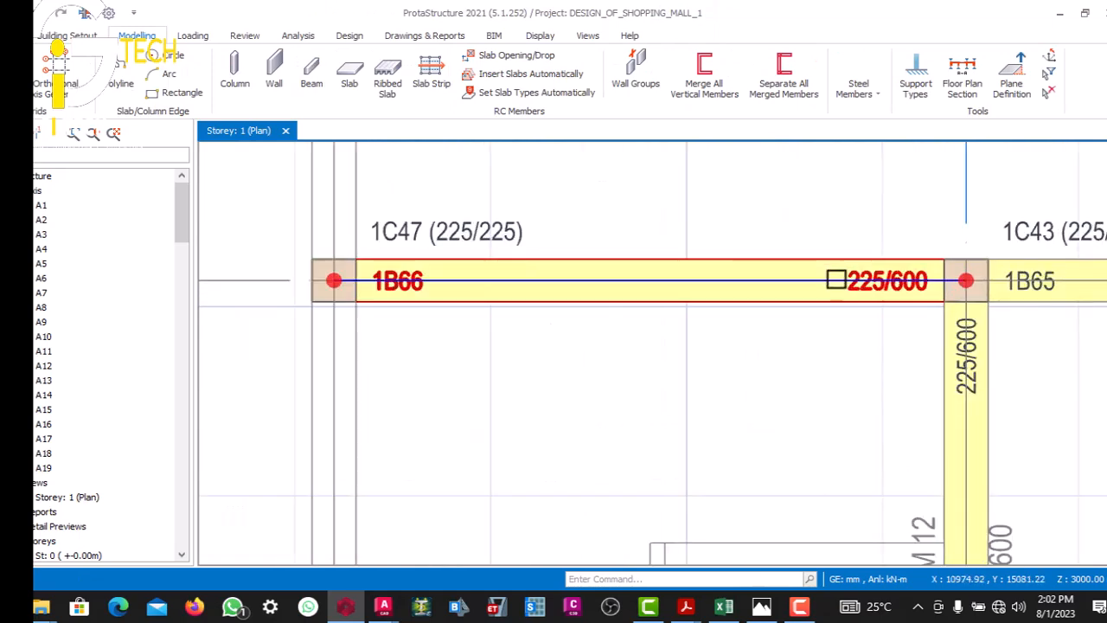
left_click(836, 279)
right_click(879, 280)
left_click(891, 12)
scroll(658, 265, "down", 3)
scroll(689, 243, "up", 3)
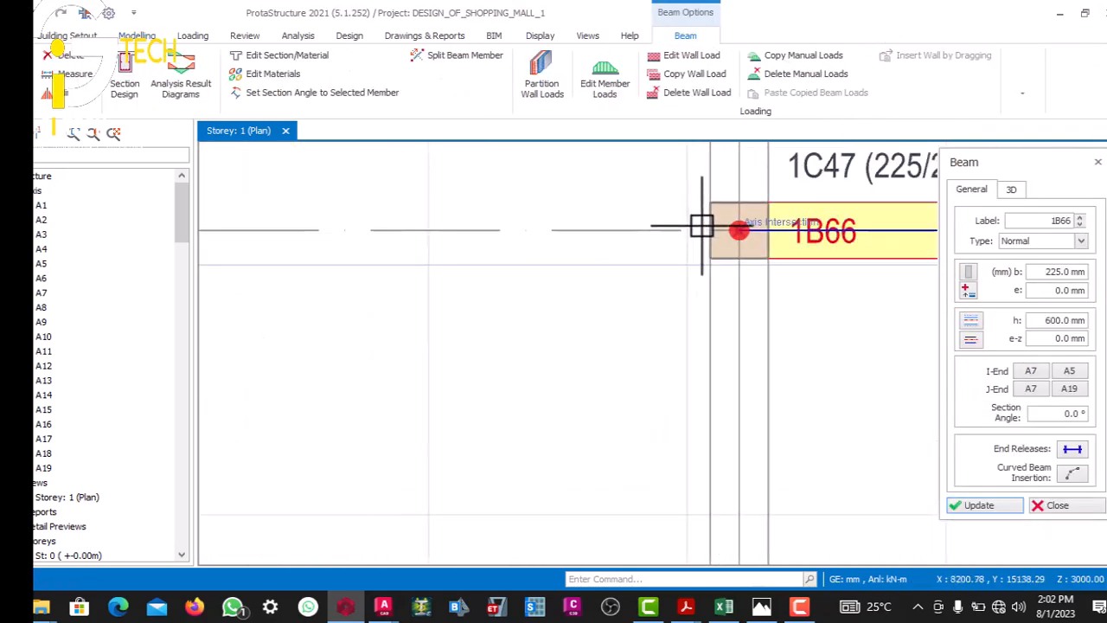
scroll(766, 229, "down", 3)
scroll(588, 248, "up", 3)
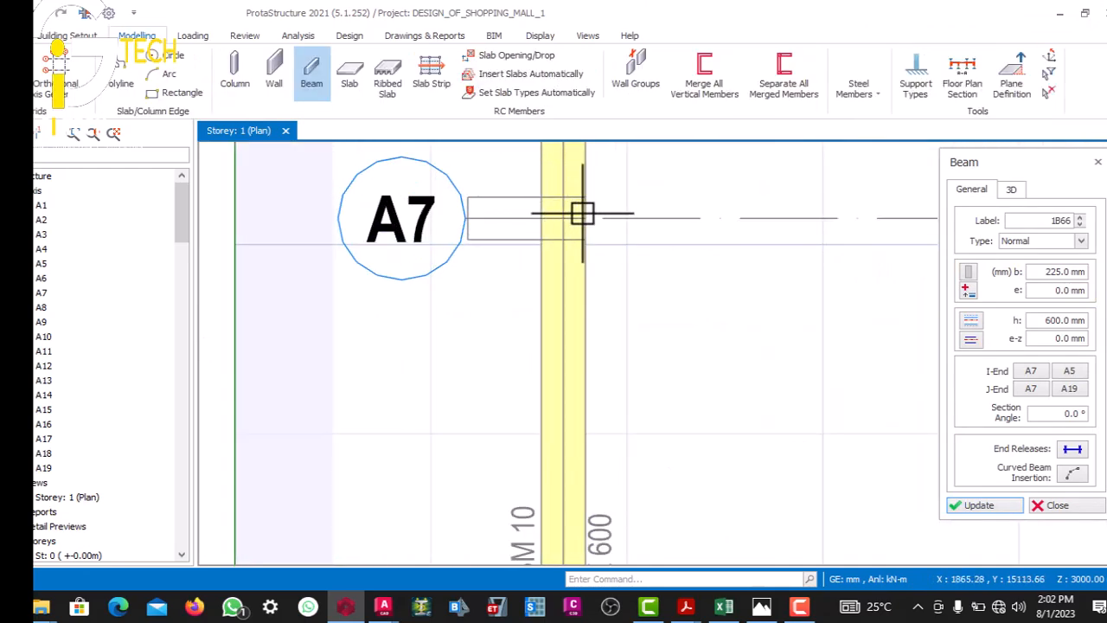
scroll(588, 235, "down", 4)
scroll(571, 235, "up", 3)
scroll(554, 255, "down", 3)
scroll(874, 225, "up", 4)
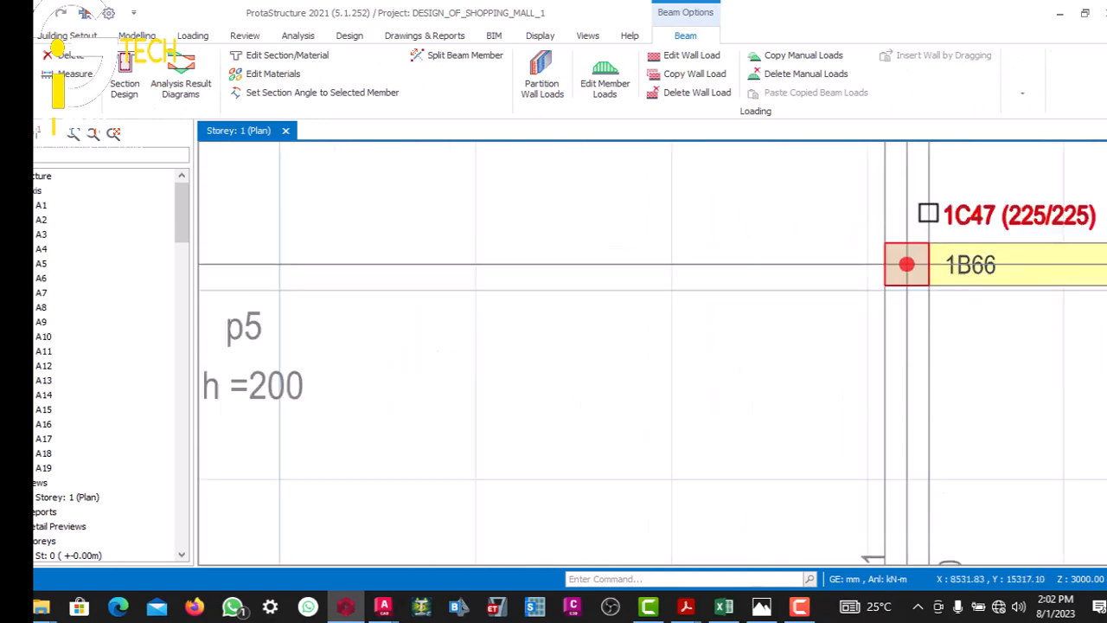
key("Escape")
right_click(931, 213)
left_click(921, 26)
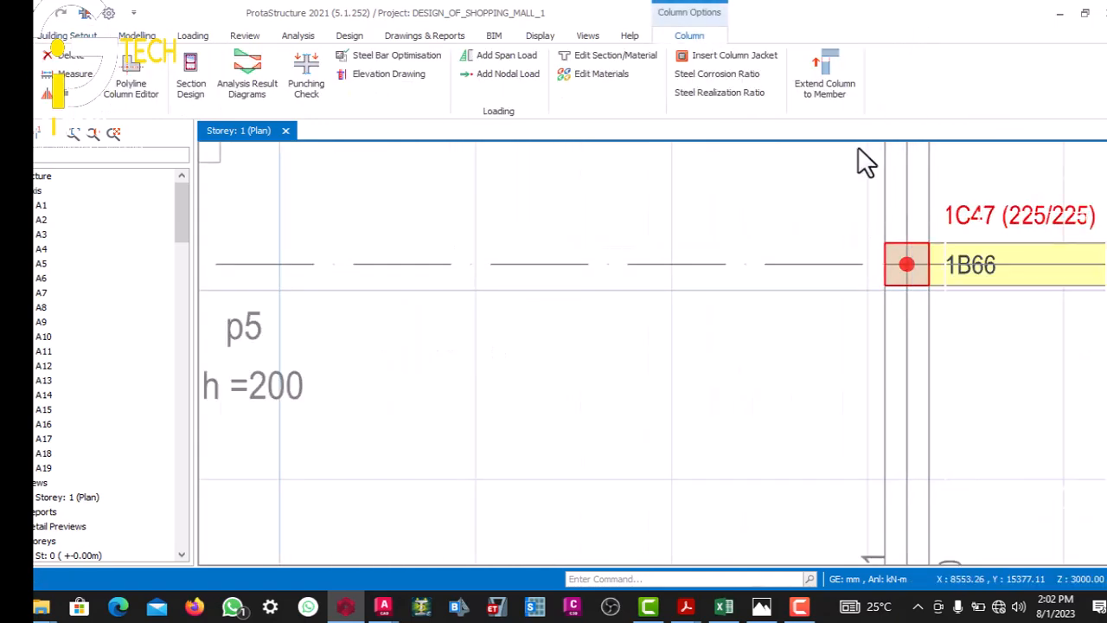
scroll(803, 240, "down", 3)
scroll(496, 247, "down", 2)
scroll(538, 247, "up", 5)
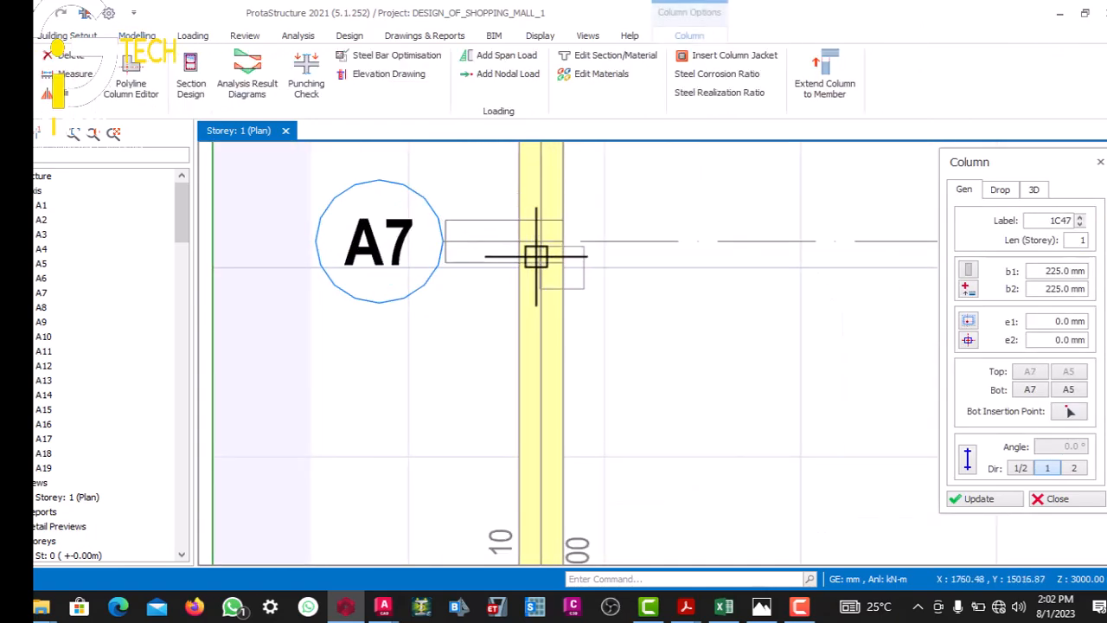
scroll(547, 269, "down", 2)
key("Escape")
scroll(571, 270, "down", 3)
scroll(545, 269, "up", 2)
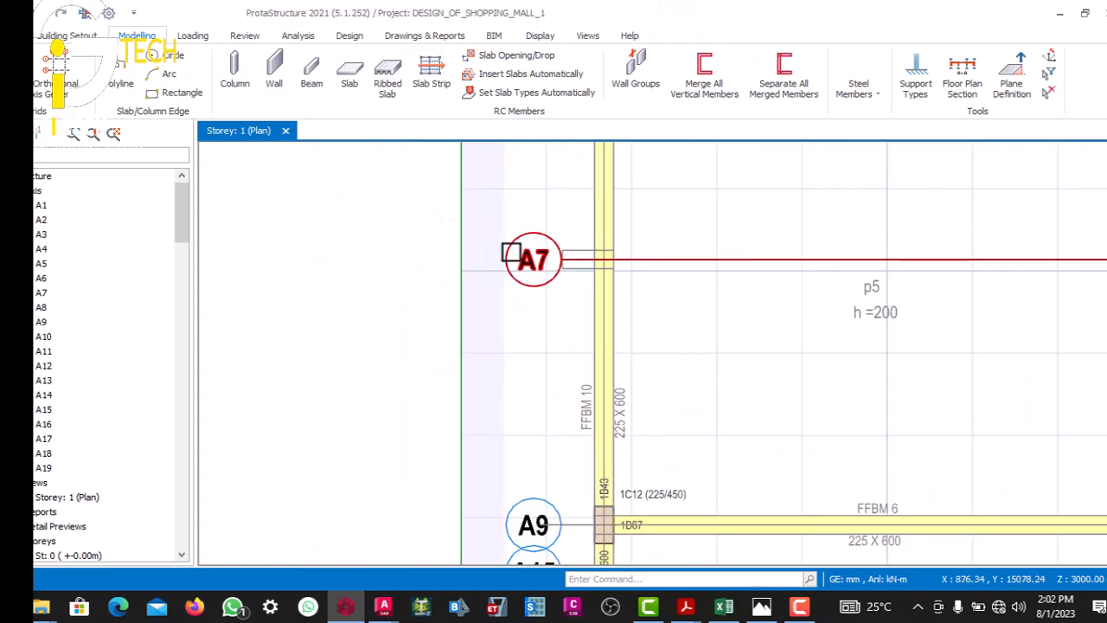
- Stretch grid axis A7 about 2968 mm further to the left
left_click(543, 265)
right_click(543, 265)
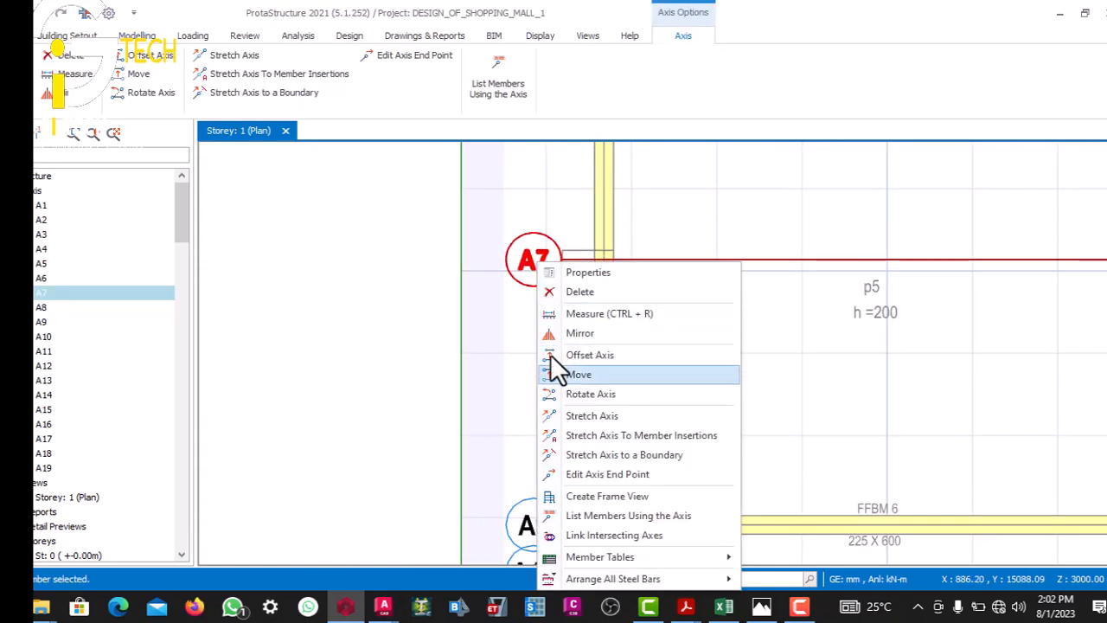
left_click(559, 393)
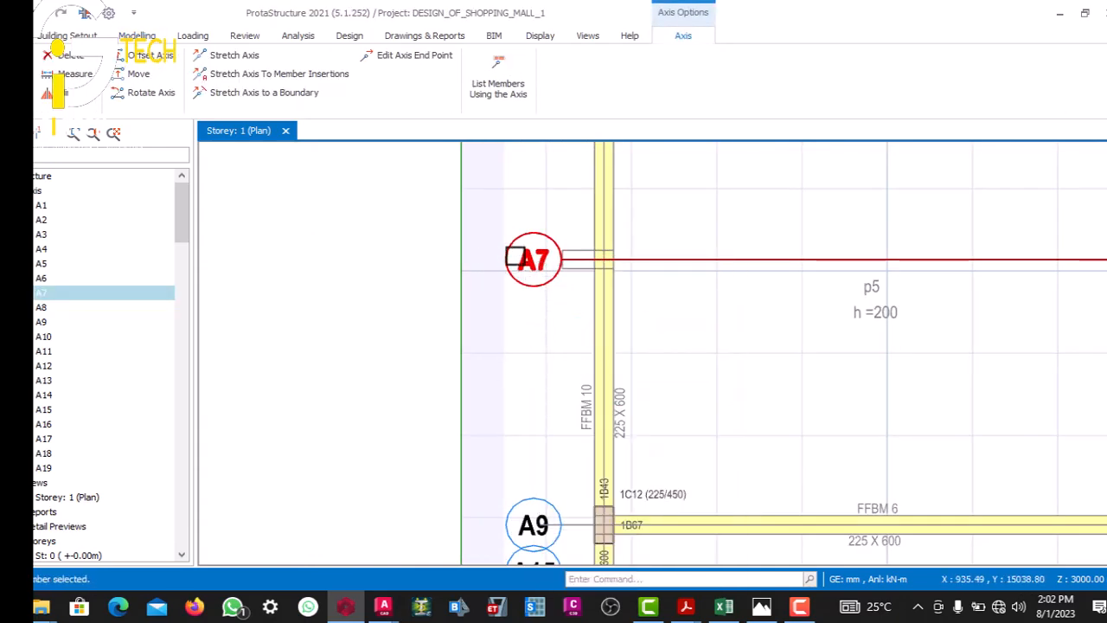
right_click(543, 265)
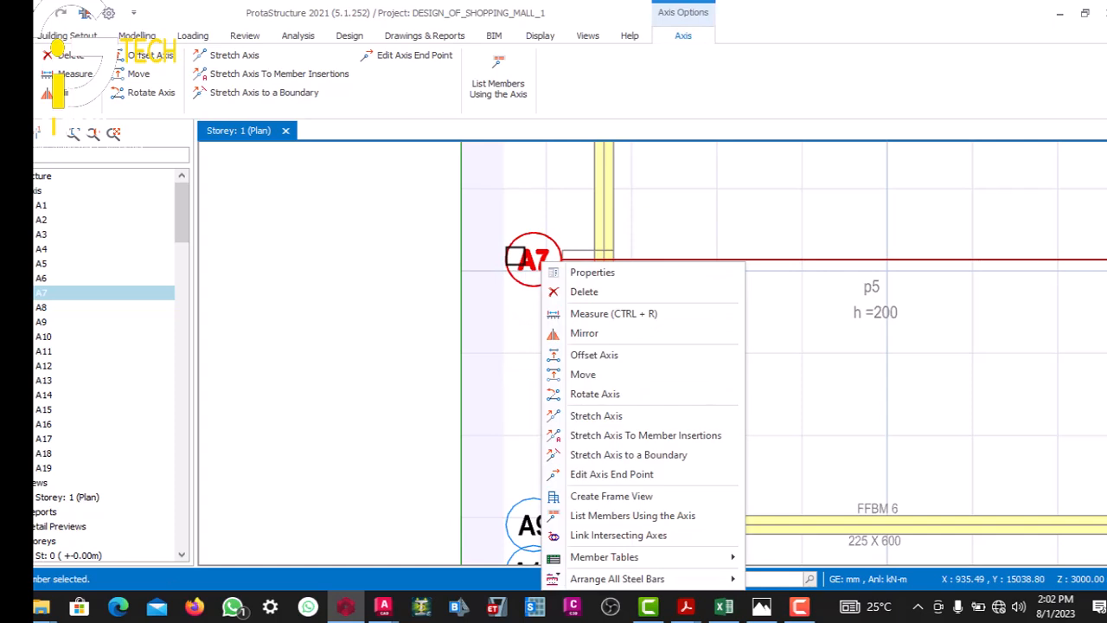
left_click(564, 415)
scroll(507, 268, "down", 3)
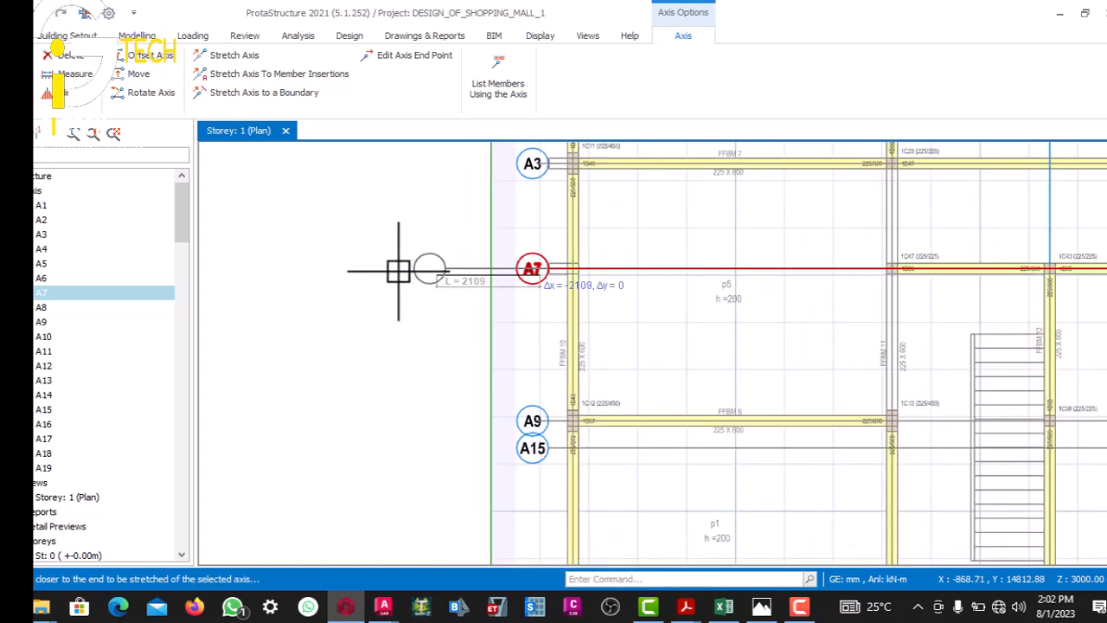
left_click(513, 268)
scroll(563, 247, "up", 3)
scroll(625, 257, "down", 3)
scroll(813, 257, "up", 5)
- Place a 225/225 column 1C48 at A4 using column 1C47's properties
left_click(895, 197)
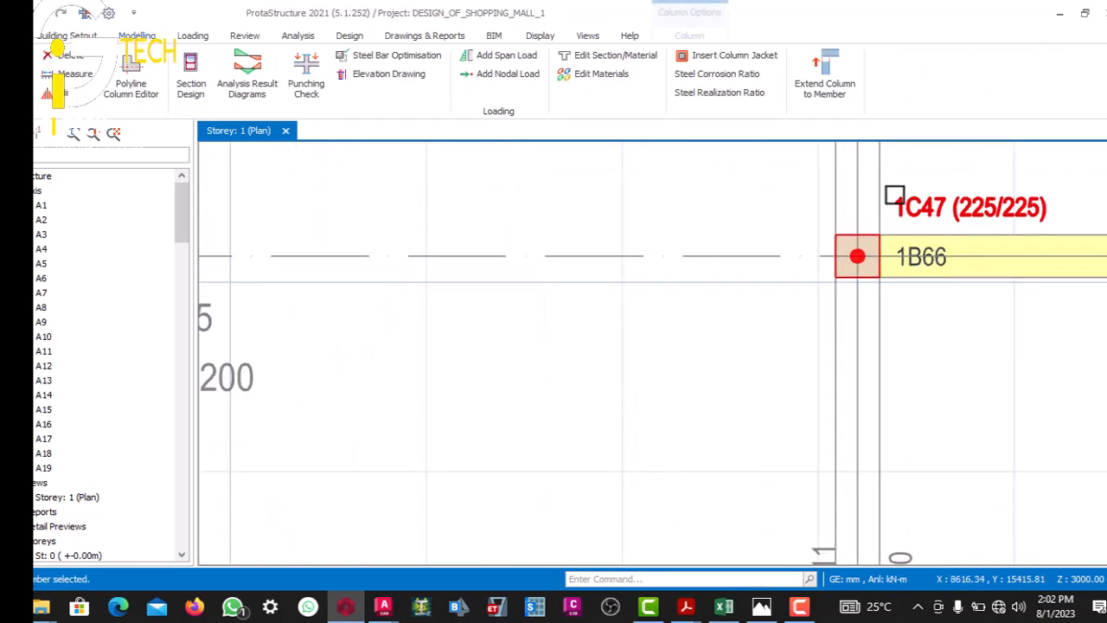
right_click(895, 197)
left_click(904, 50)
scroll(816, 264, "down", 5)
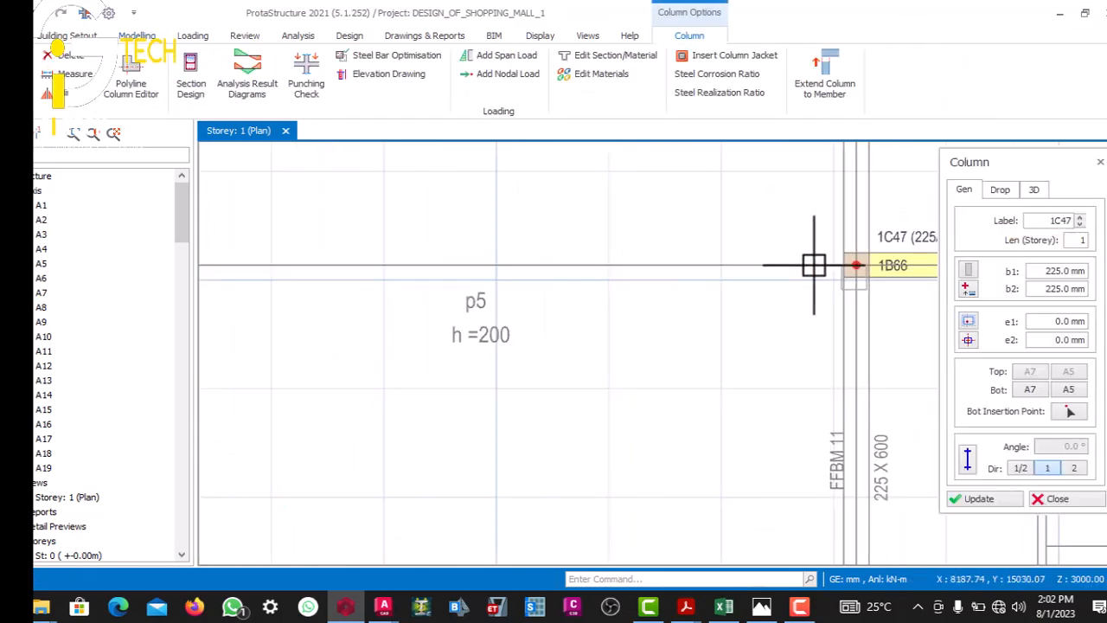
scroll(585, 257, "up", 5)
scroll(679, 271, "up", 1)
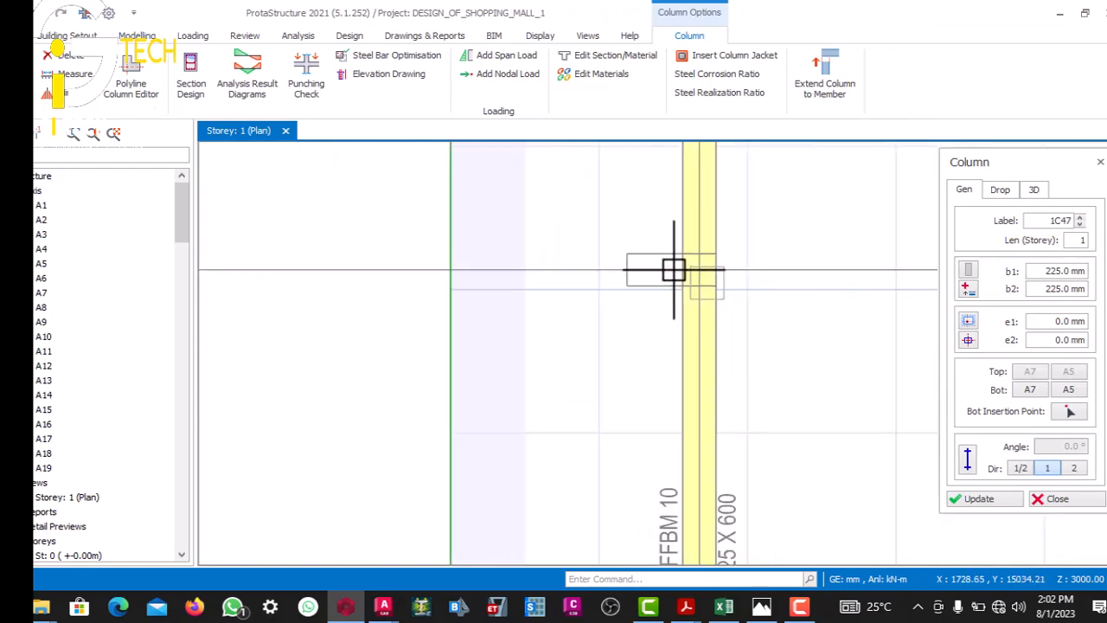
left_click(664, 259)
scroll(640, 264, "down", 5)
key("Escape")
scroll(712, 263, "up", 5)
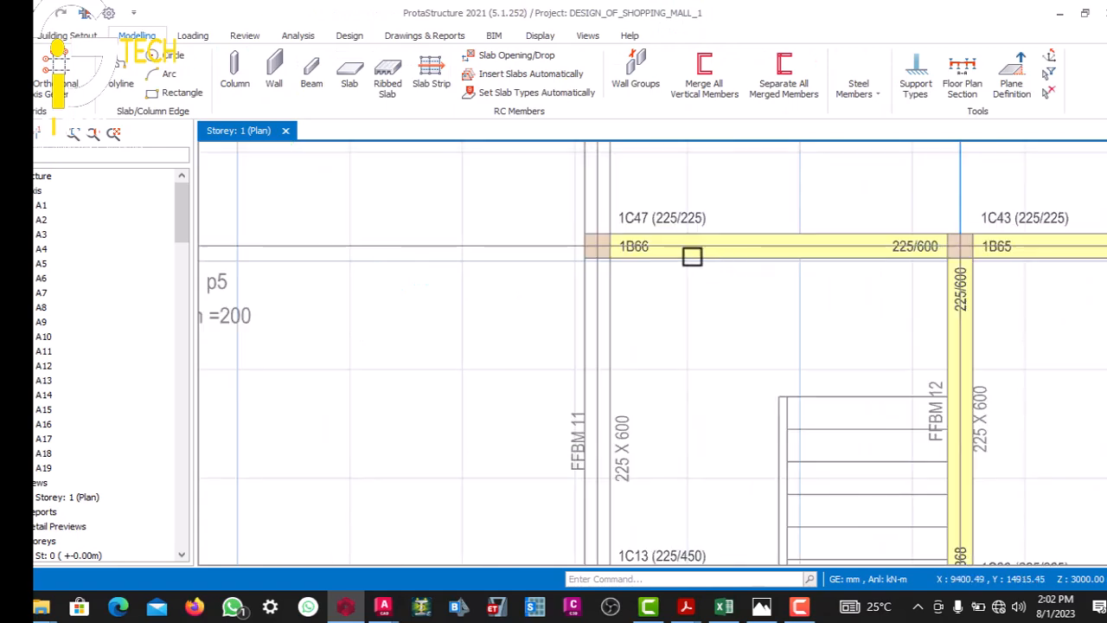
scroll(664, 252, "up", 2)
- Draw 225/600 beam 1B71 from column 1C48 to 1C47 using beam 1B66's properties
left_click(606, 245)
right_click(630, 242)
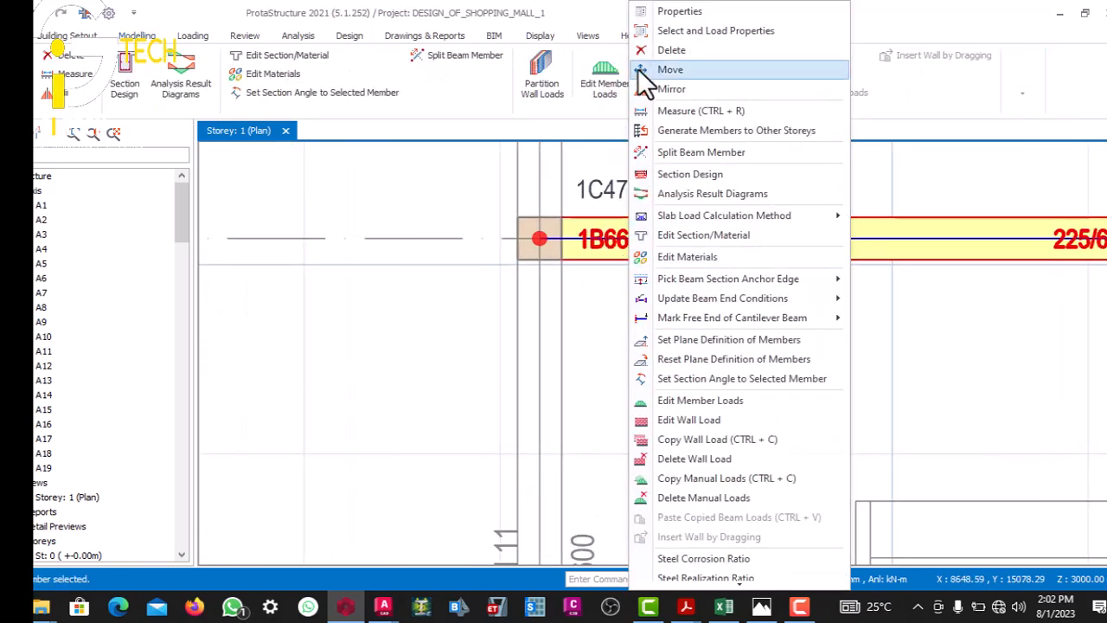
left_click(830, 30)
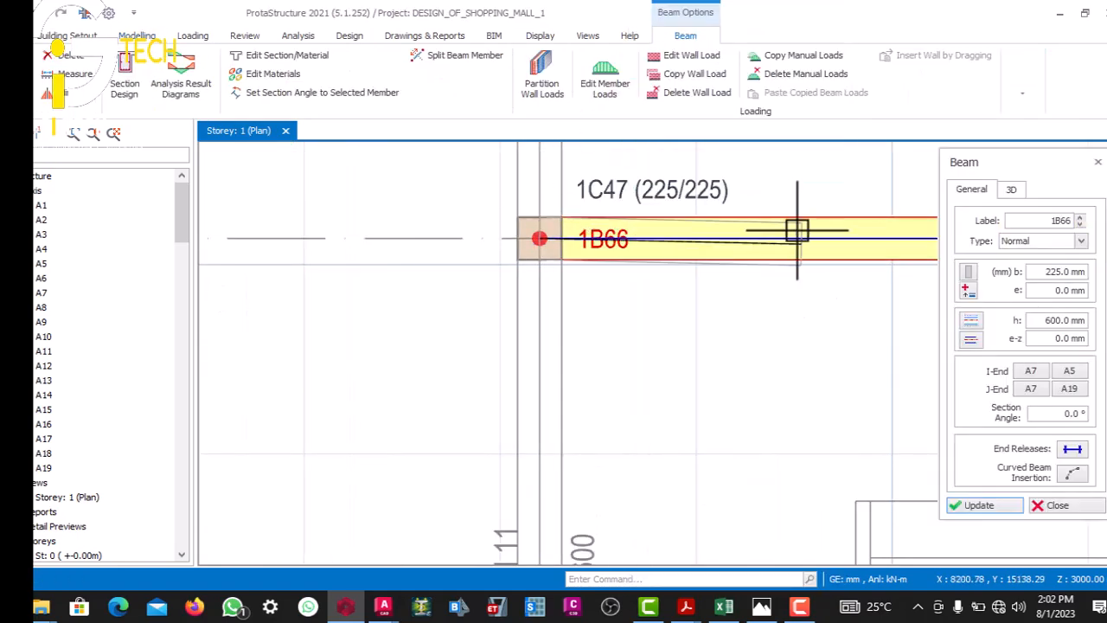
scroll(770, 251, "down", 4)
scroll(527, 262, "up", 5)
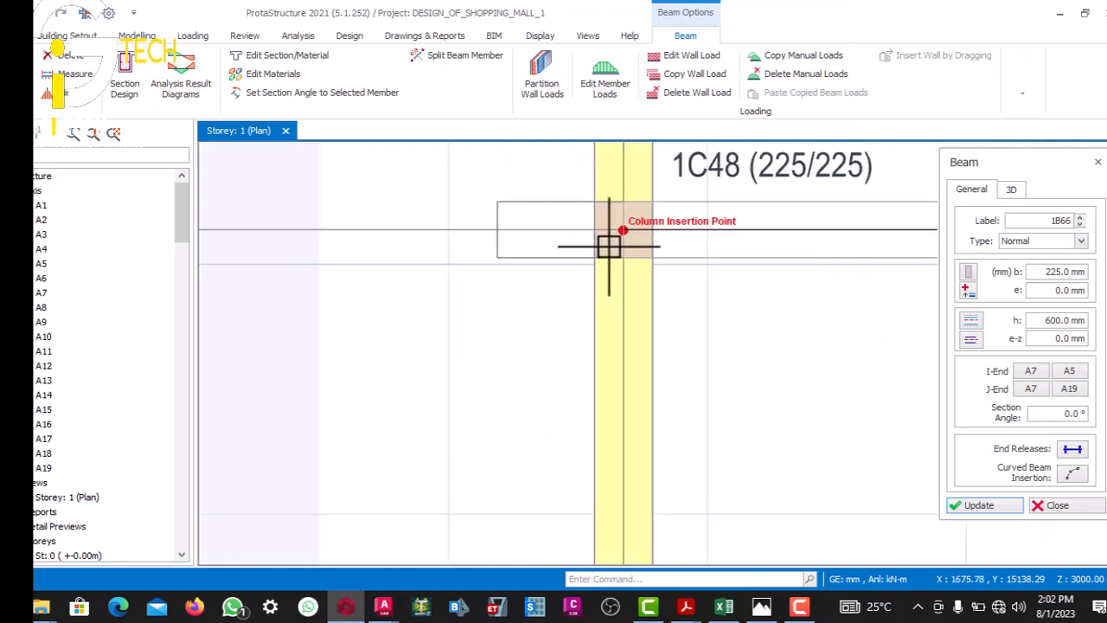
left_click(597, 226)
scroll(558, 243, "down", 3)
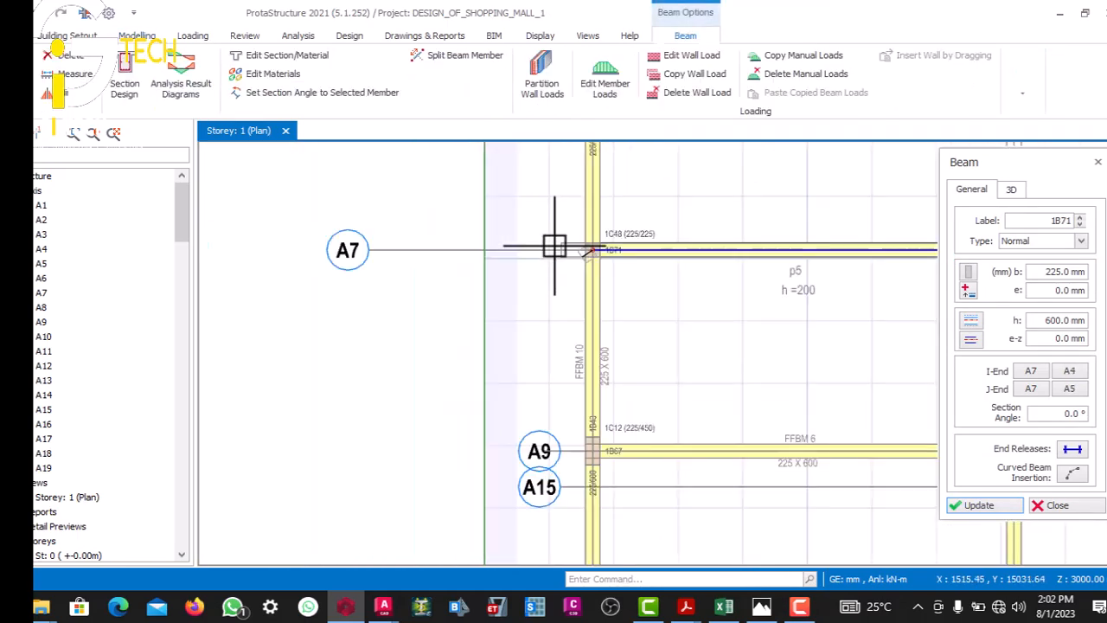
scroll(646, 246, "up", 5)
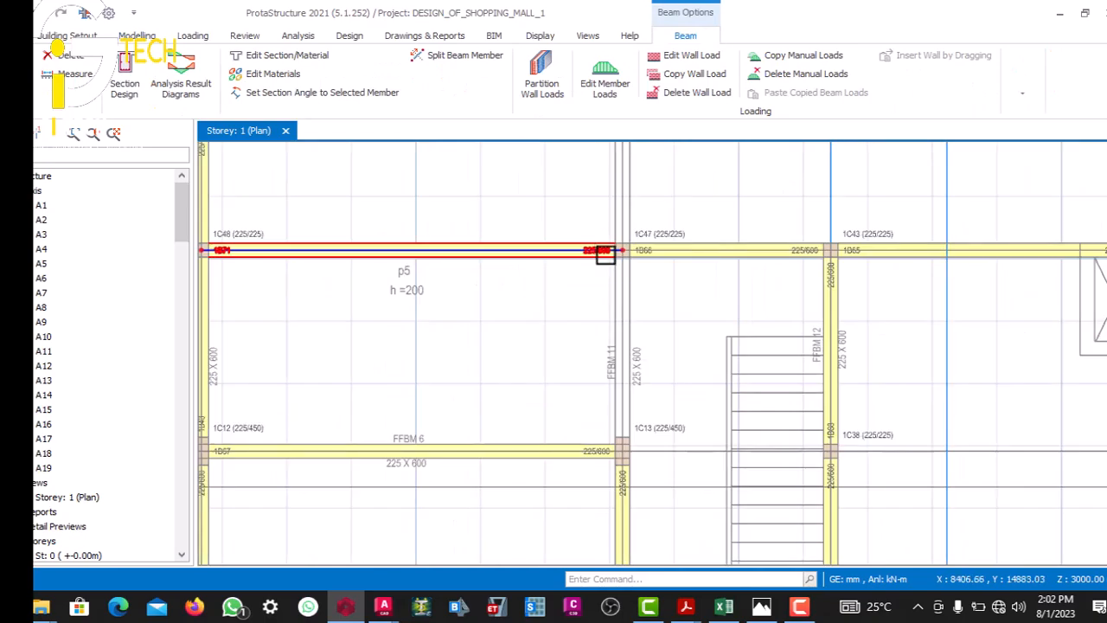
scroll(564, 349, "up", 2)
scroll(606, 262, "down", 4)
middle_click_drag(668, 383, 623, 298)
scroll(611, 413, "up", 4)
scroll(612, 413, "down", 3)
scroll(644, 247, "up", 4)
scroll(631, 250, "down", 6)
scroll(707, 227, "up", 6)
scroll(678, 282, "down", 3)
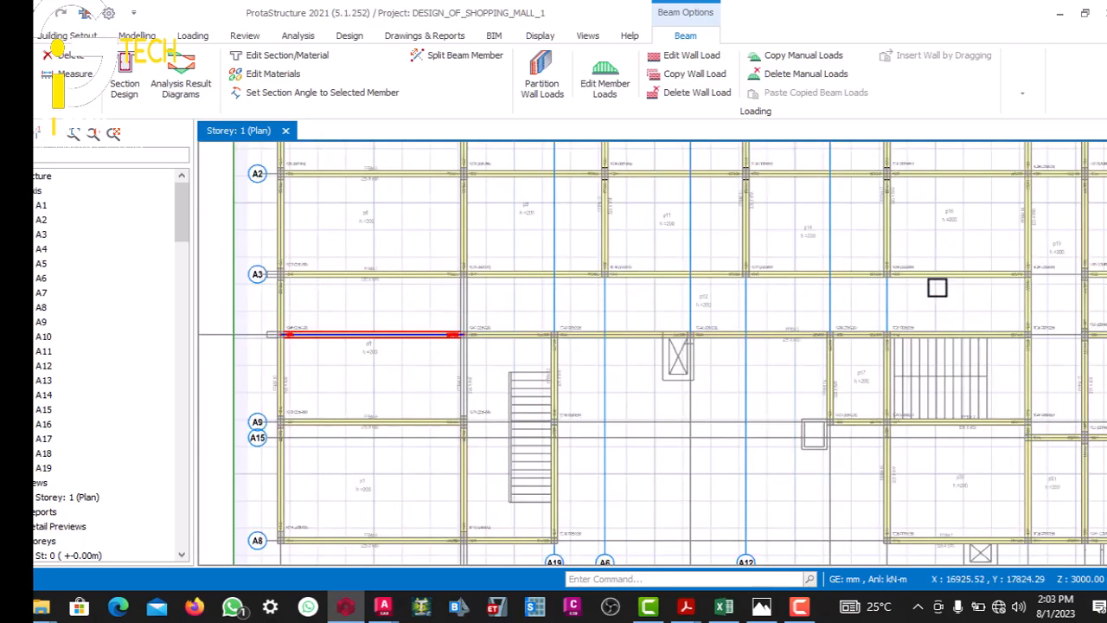
scroll(739, 347, "down", 3)
scroll(816, 308, "up", 5)
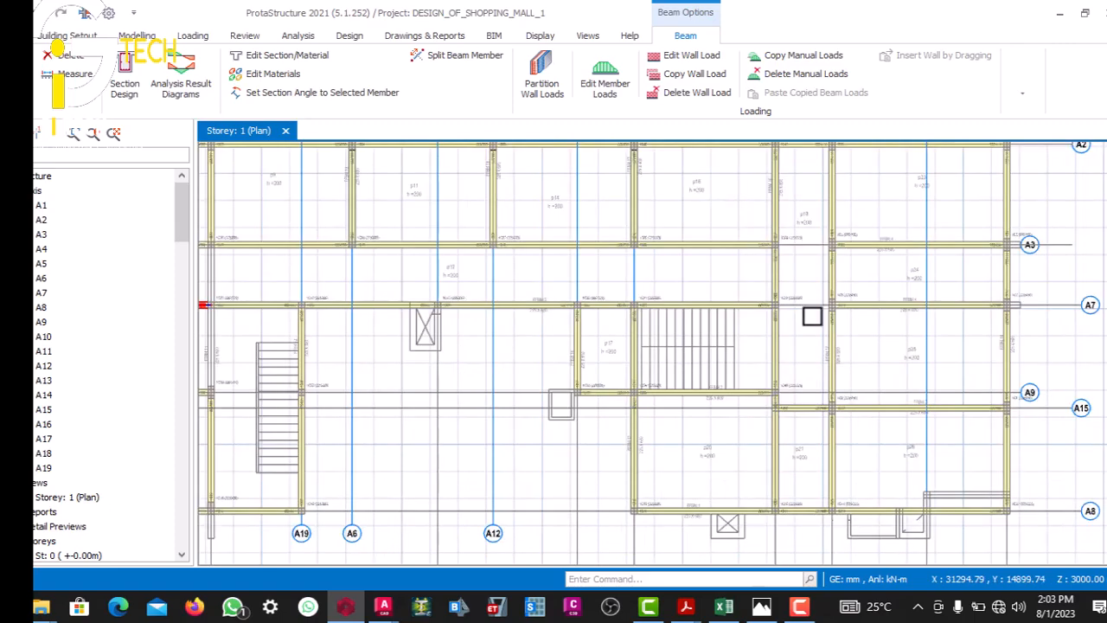
scroll(799, 259, "down", 4)
scroll(796, 240, "up", 3)
scroll(734, 328, "down", 2)
scroll(737, 308, "up", 4)
scroll(741, 298, "down", 4)
scroll(702, 251, "up", 3)
scroll(692, 267, "down", 3)
scroll(452, 259, "up", 4)
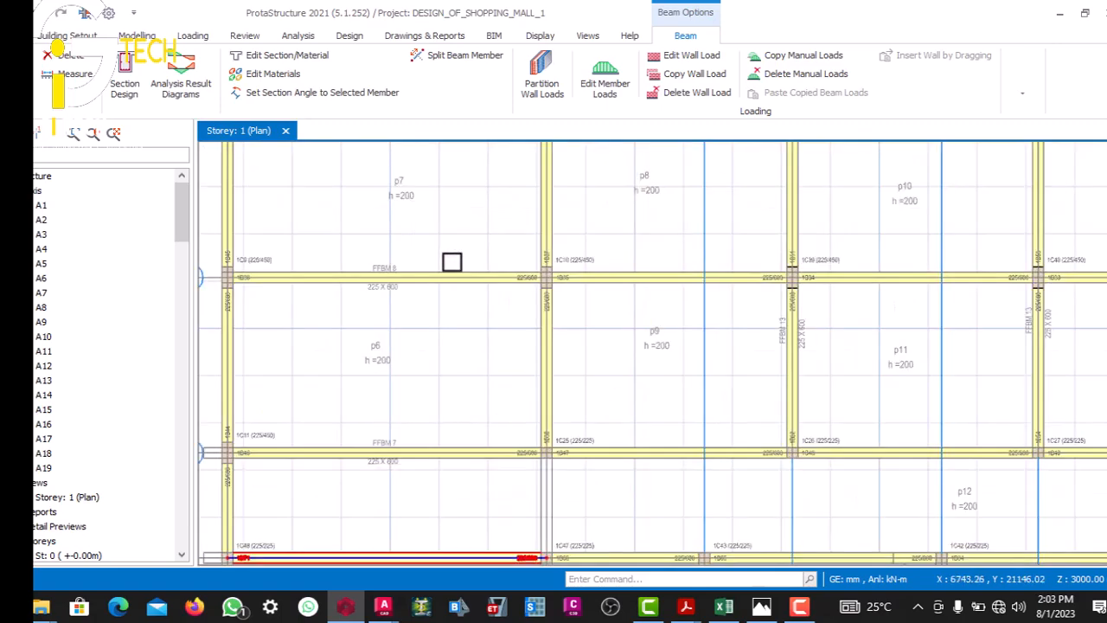
scroll(541, 317, "down", 3)
scroll(603, 306, "up", 3)
scroll(603, 306, "down", 4)
scroll(590, 349, "up", 4)
- Draw 225/600 beam 1B73 along A5 from axis A9 to column 1C13, copying beam 1B47's properties
scroll(608, 289, "down", 2)
scroll(611, 215, "up", 4)
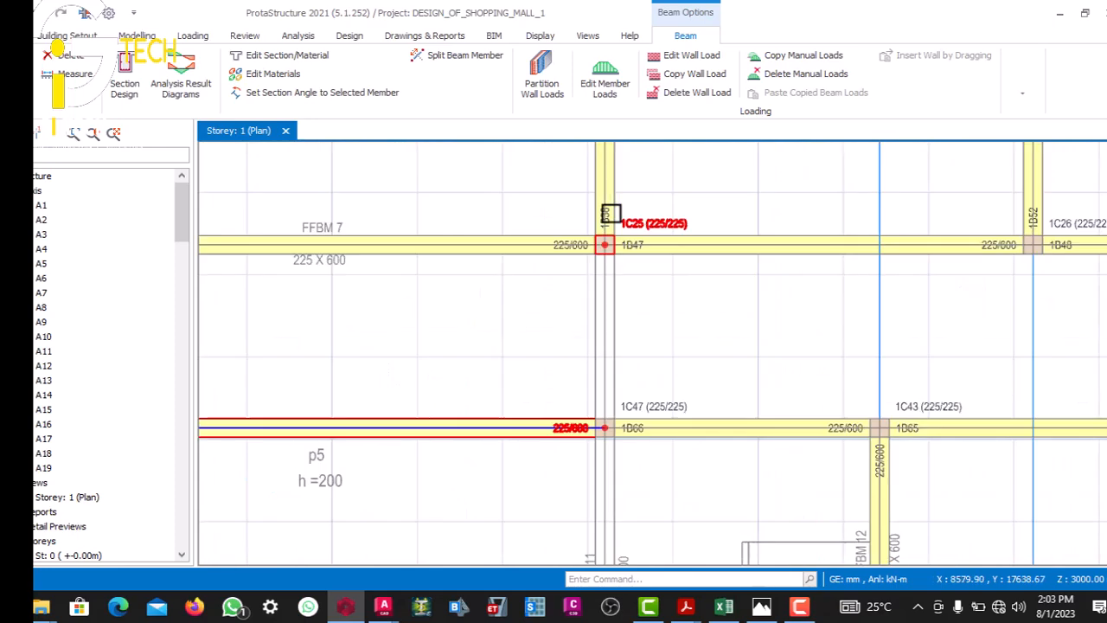
key("Escape")
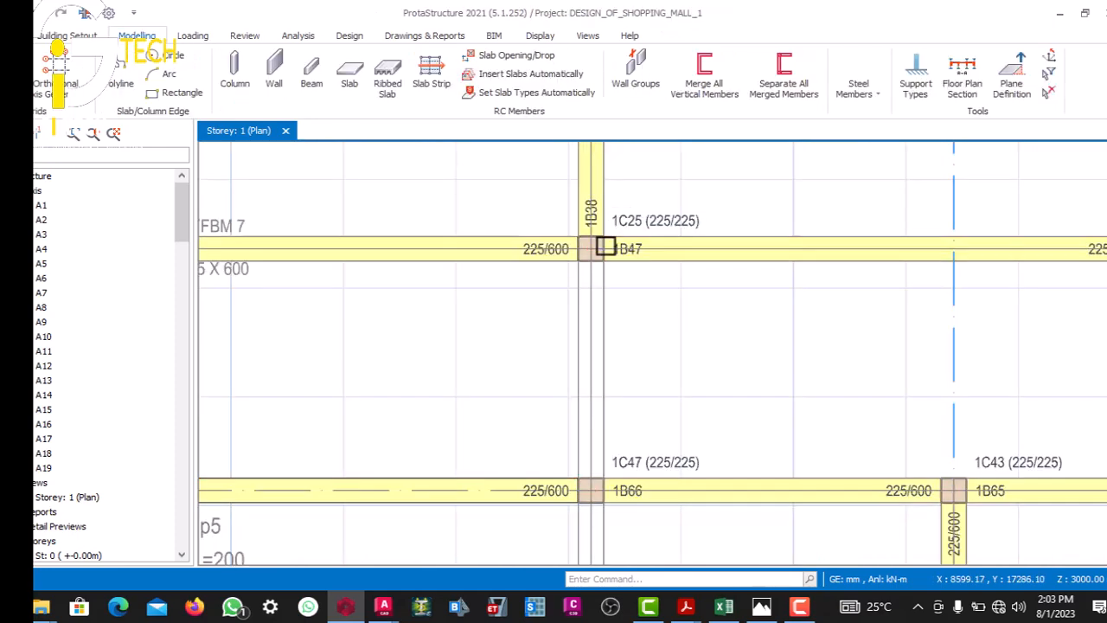
left_click(598, 249)
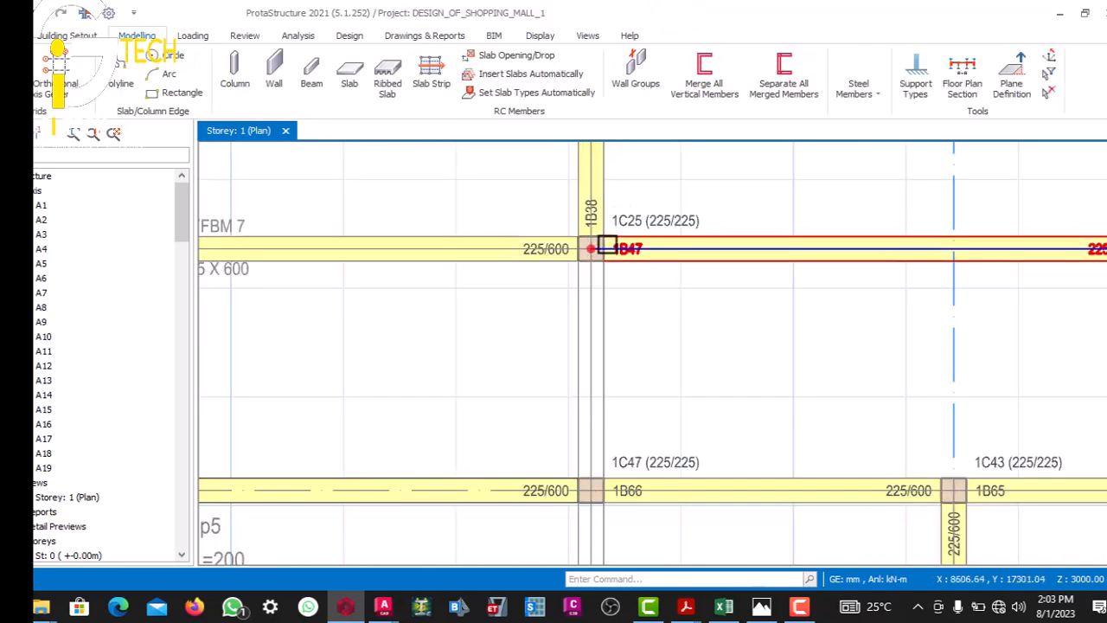
right_click(639, 250)
left_click(657, 11)
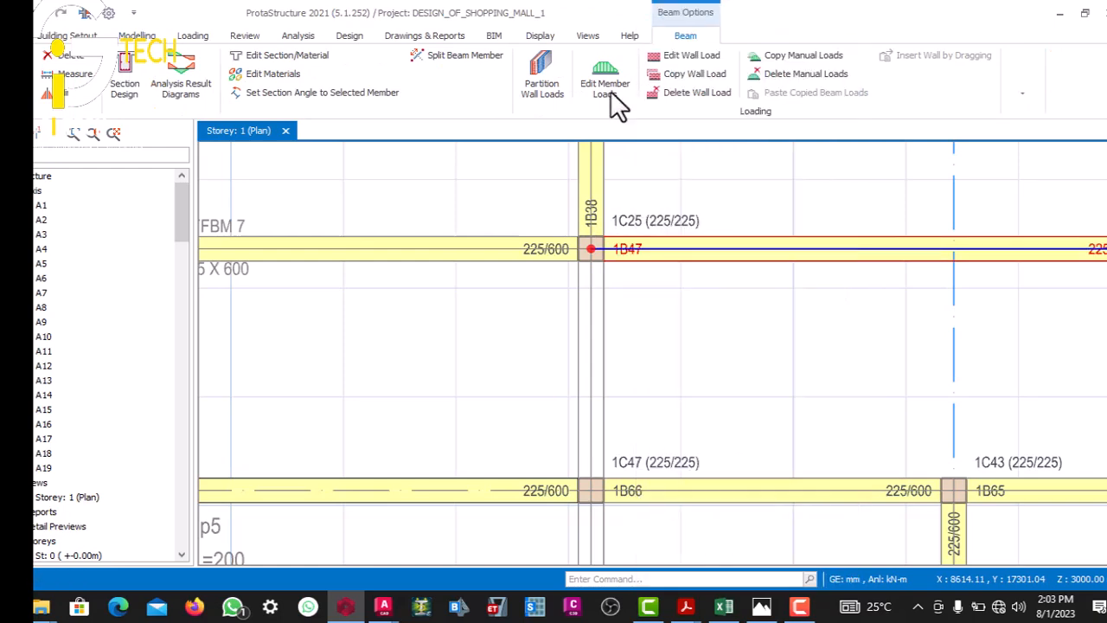
left_click(575, 213)
scroll(576, 216, "down", 6)
scroll(577, 384, "up", 3)
scroll(581, 303, "down", 3)
scroll(585, 343, "up", 4)
scroll(585, 344, "up", 2)
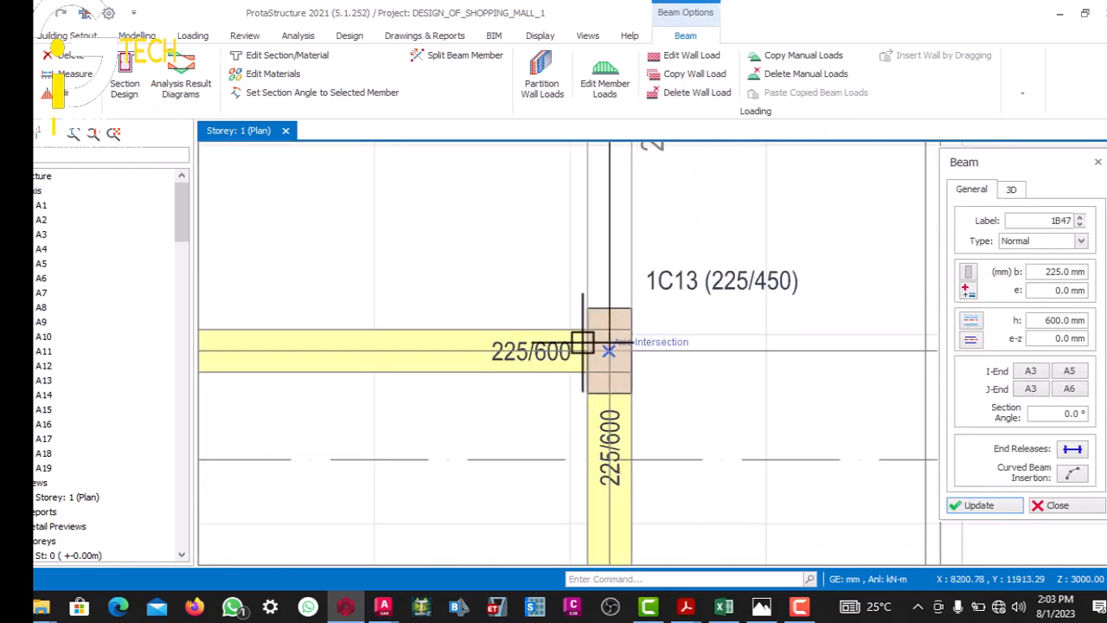
left_click(585, 344)
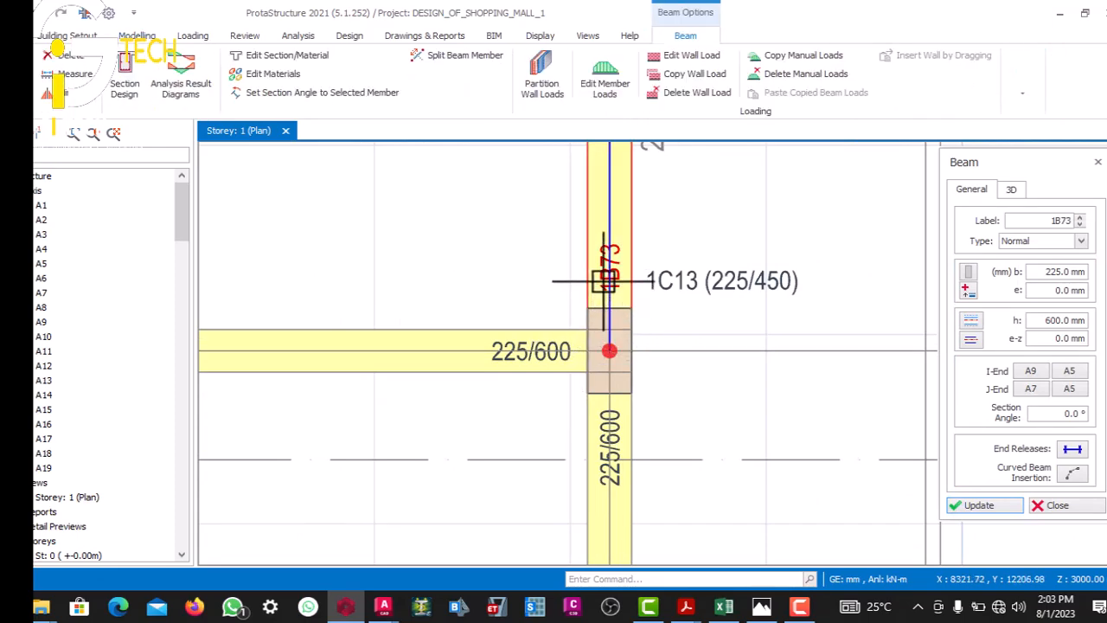
scroll(590, 297, "down", 5)
scroll(593, 256, "up", 2)
scroll(597, 263, "down", 1)
scroll(563, 279, "down", 3)
scroll(549, 337, "up", 3)
scroll(562, 327, "up", 2)
scroll(576, 322, "down", 2)
scroll(640, 285, "up", 3)
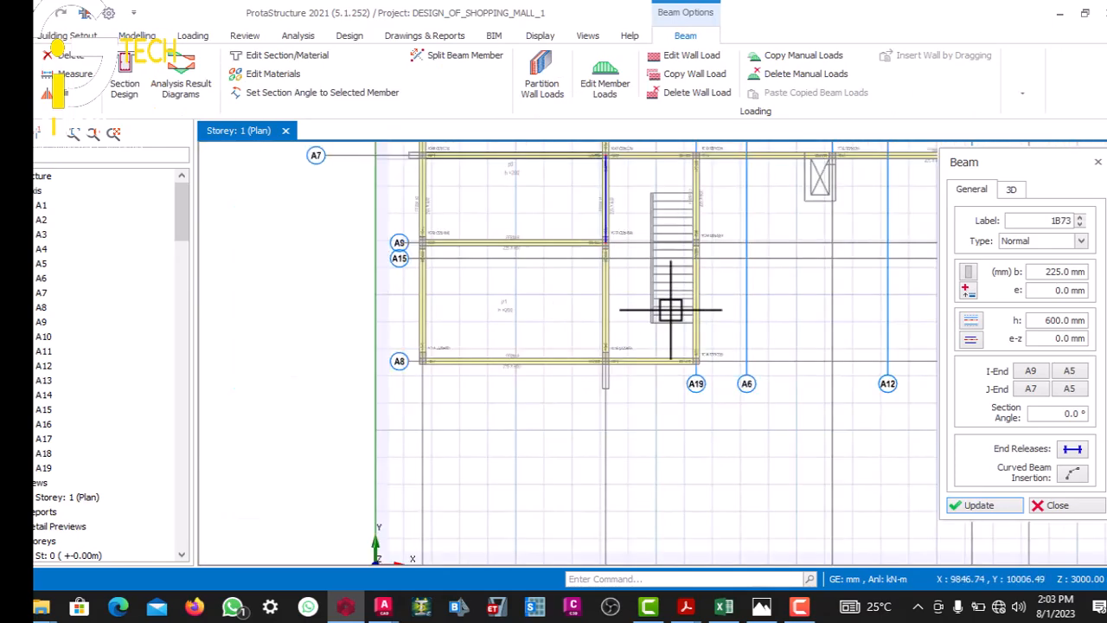
scroll(598, 227, "down", 3)
scroll(594, 230, "up", 4)
scroll(594, 230, "down", 3)
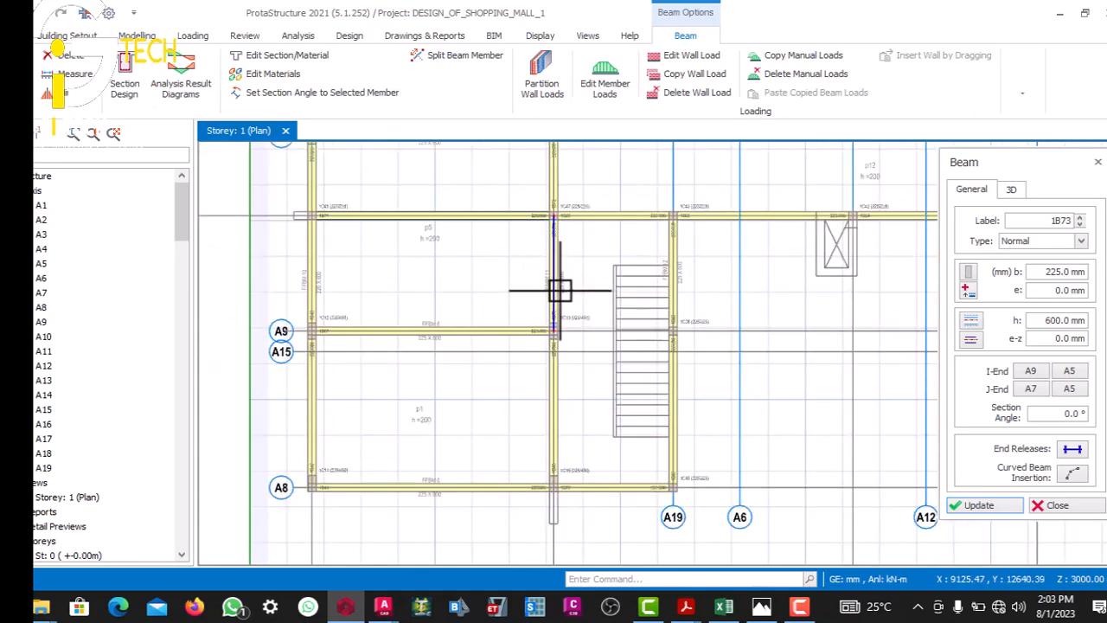
scroll(559, 292, "up", 3)
scroll(586, 240, "down", 3)
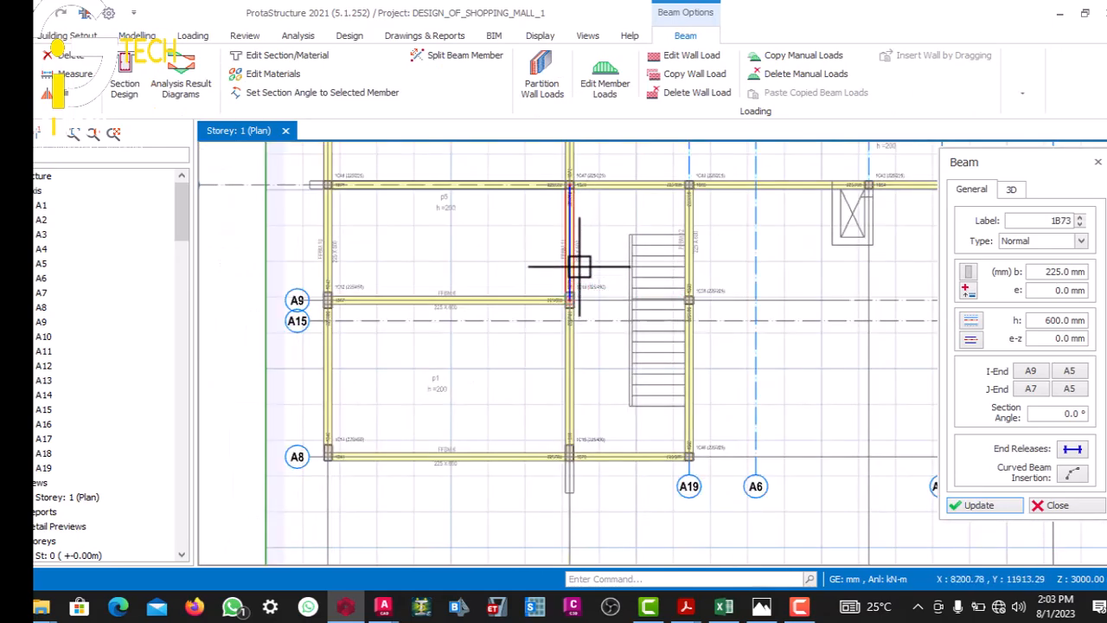
scroll(583, 294, "down", 4)
scroll(588, 321, "down", 3)
scroll(598, 250, "up", 3)
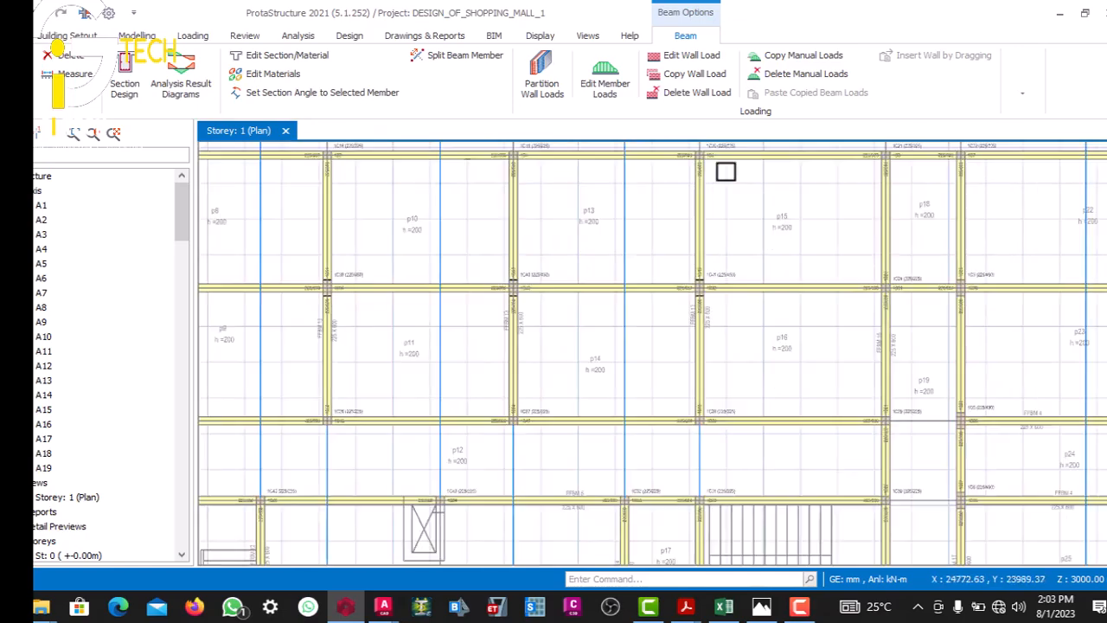
- Zoom around the storey 1 plan's 225/600 beam grid, then bring up the Modelling ribbon
scroll(707, 235, "up", 3)
scroll(773, 351, "down", 2)
scroll(730, 378, "up", 3)
scroll(724, 366, "down", 2)
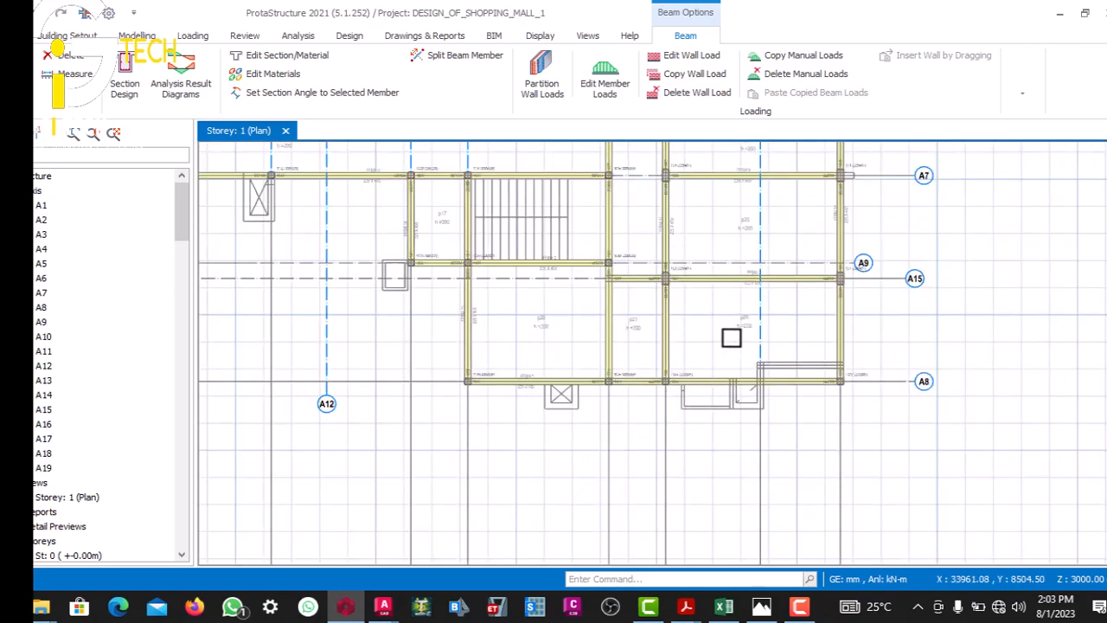
scroll(731, 338, "down", 3)
scroll(683, 321, "up", 2)
scroll(658, 321, "down", 3)
scroll(615, 272, "up", 3)
scroll(611, 264, "down", 3)
scroll(472, 217, "up", 5)
scroll(504, 267, "down", 2)
scroll(475, 245, "up", 2)
scroll(473, 260, "down", 3)
scroll(534, 234, "up", 2)
scroll(517, 261, "down", 3)
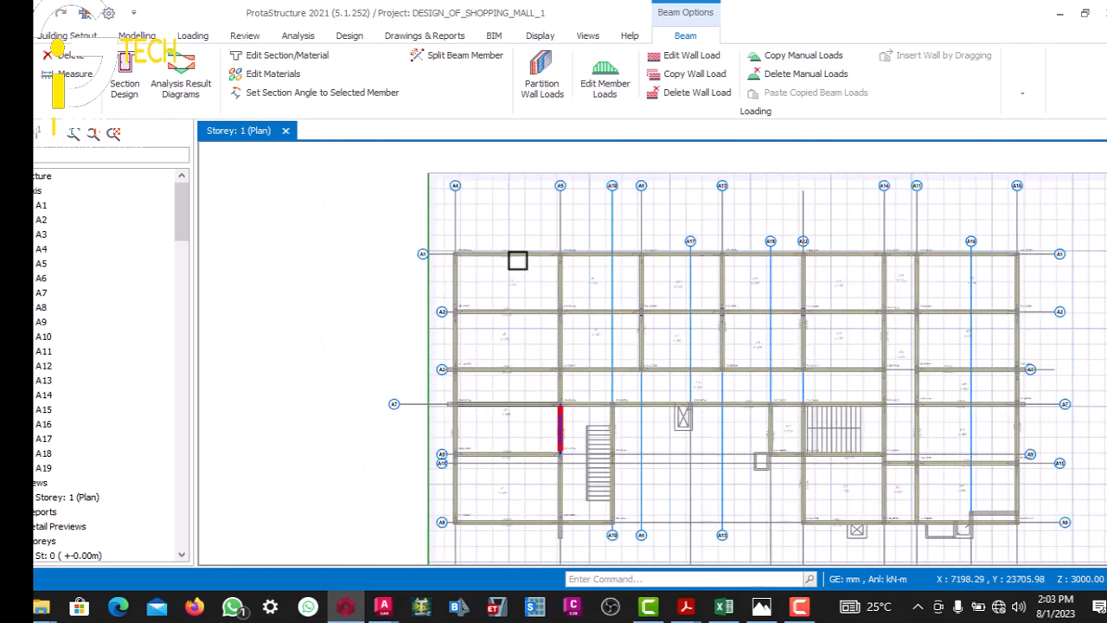
scroll(517, 260, "up", 2)
scroll(530, 259, "down", 4)
scroll(484, 242, "up", 4)
scroll(505, 257, "down", 2)
scroll(606, 257, "up", 4)
scroll(611, 260, "down", 1)
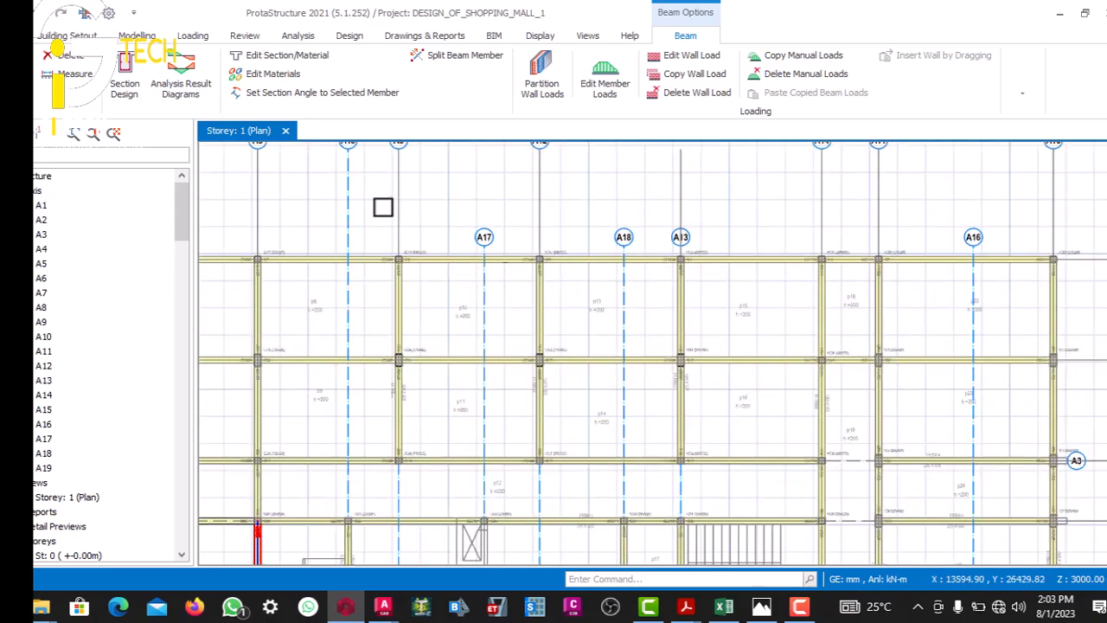
scroll(551, 274, "down", 4)
scroll(502, 276, "up", 2)
scroll(503, 276, "up", 4)
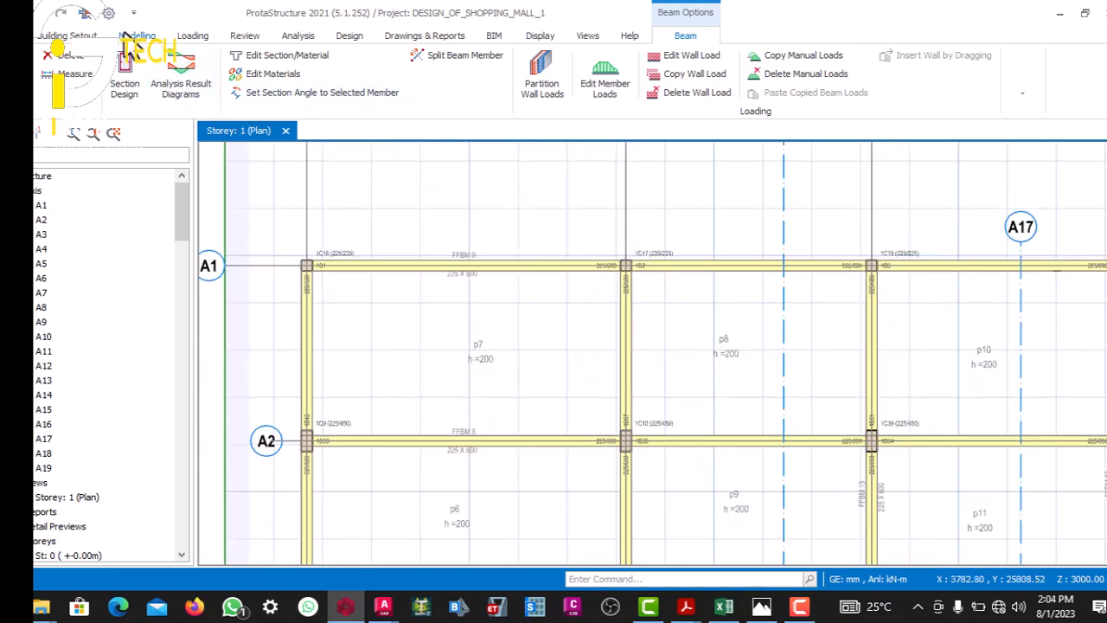
left_click(137, 35)
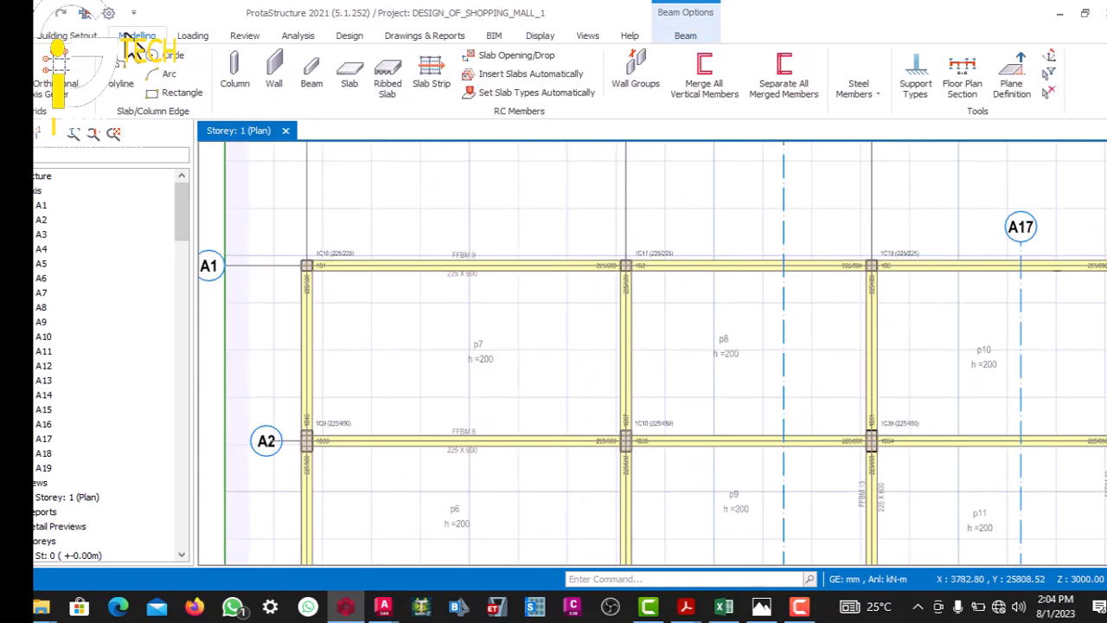
- Start placing slabs 175 mm thick, review their 4.2 kN/m² self-weight loads, then switch to the PANEL SLAB workbook
left_click(336, 86)
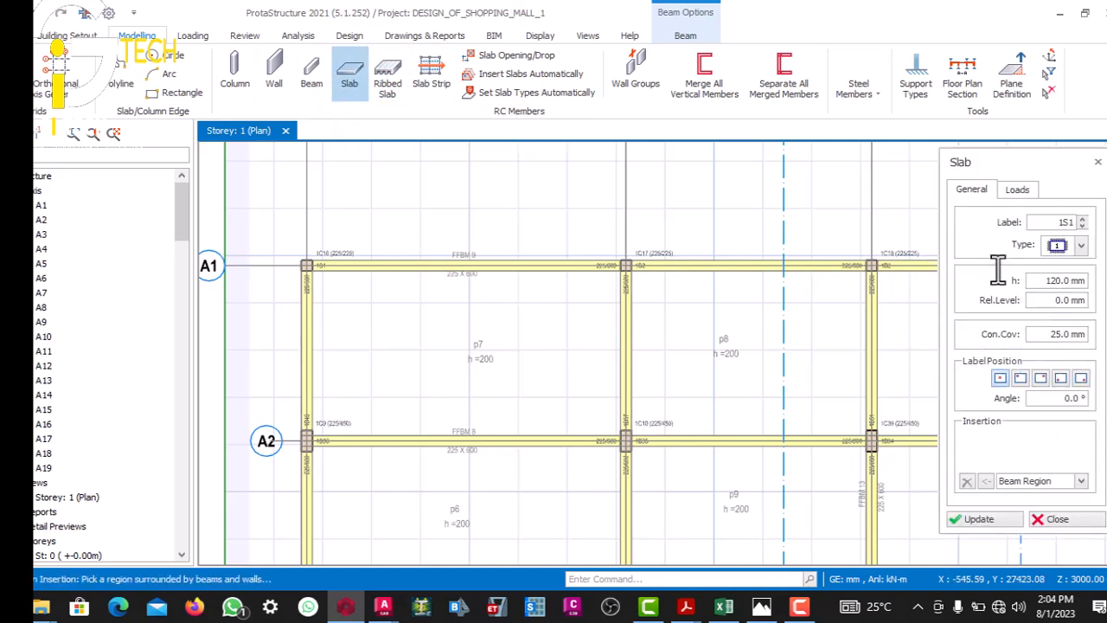
left_click(999, 271)
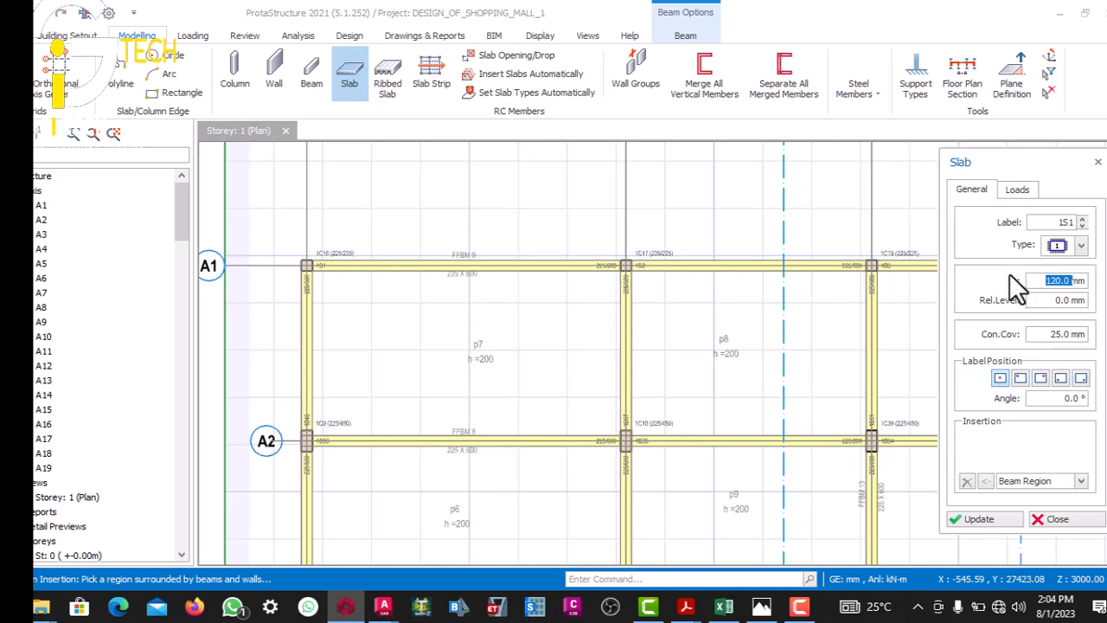
type("175")
key("Return")
left_click(1017, 190)
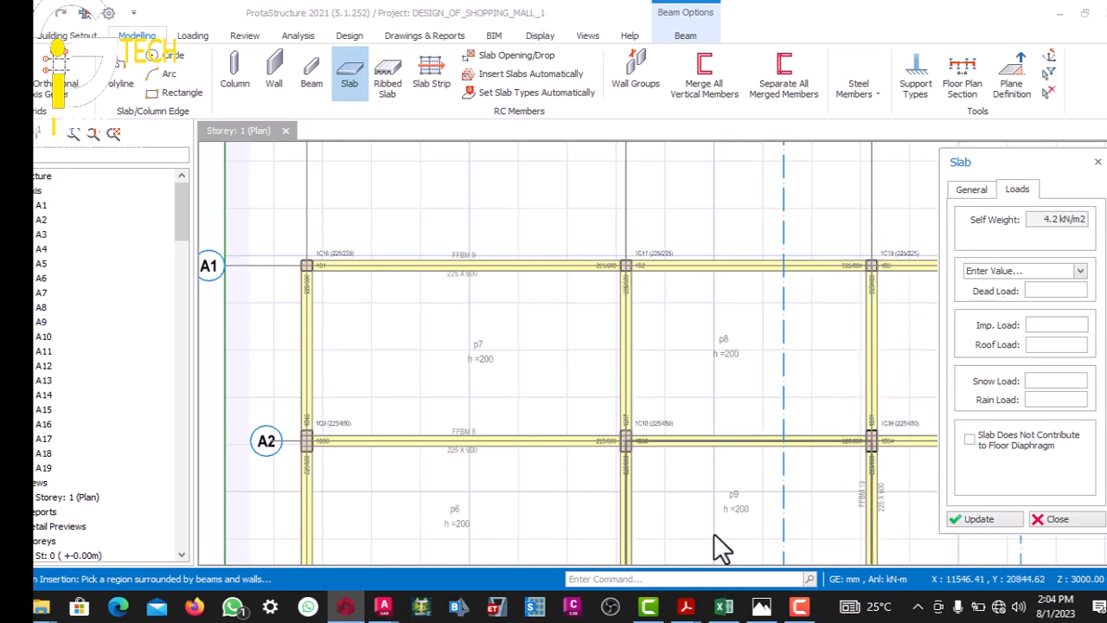
left_click(711, 603)
- Scroll the 2-WAY SPANNING SLAB, PANEL 1 sheet up to DESIGN DATA: SHOPPING MALL use, 50-year life
left_click(511, 380)
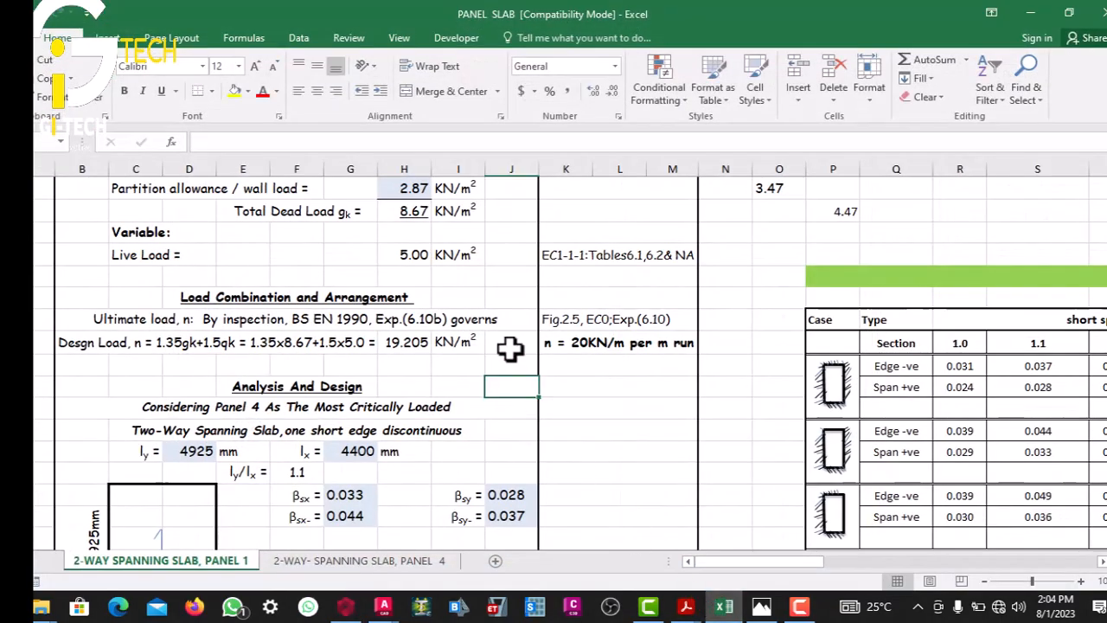
scroll(504, 338, "up", 6)
scroll(505, 338, "up", 1)
scroll(505, 337, "down", 5)
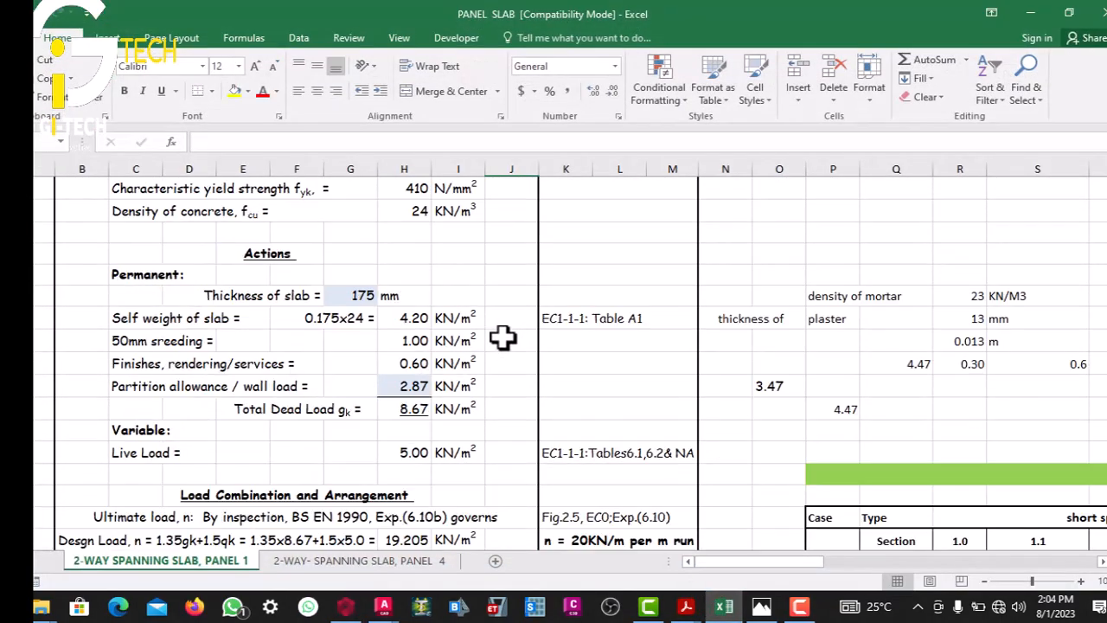
scroll(504, 337, "up", 6)
scroll(504, 337, "up", 15)
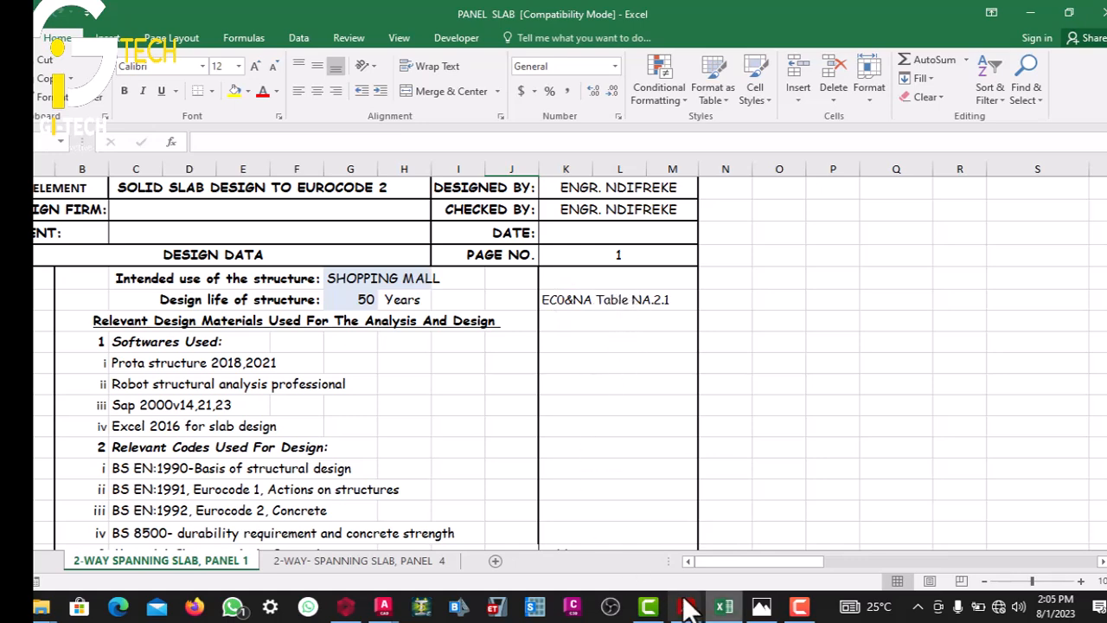
mouse_move(657, 587)
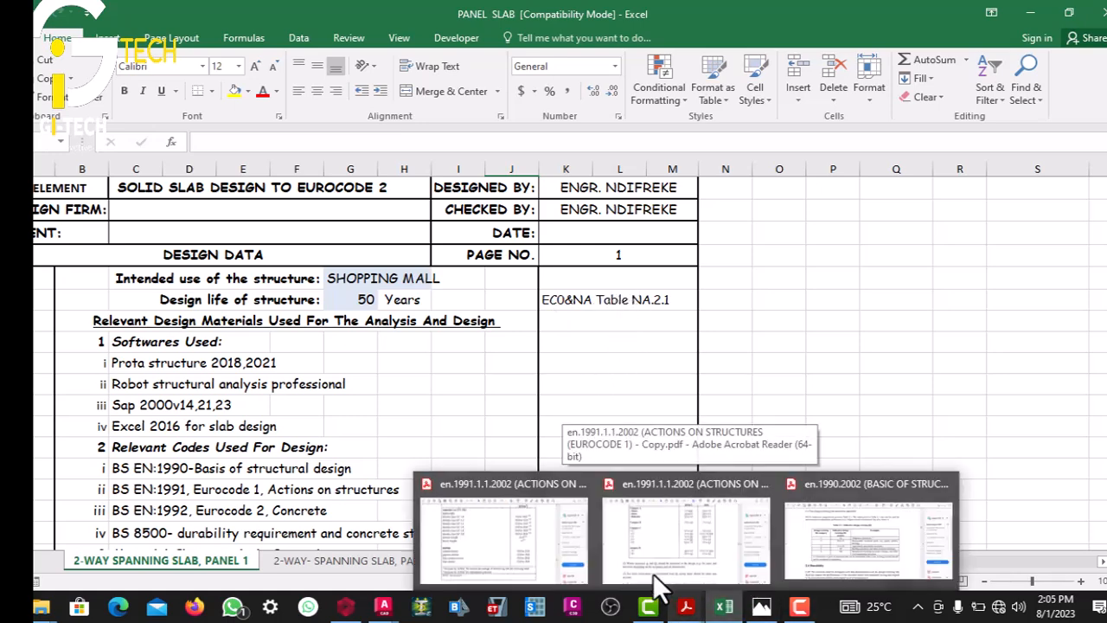
left_click(823, 538)
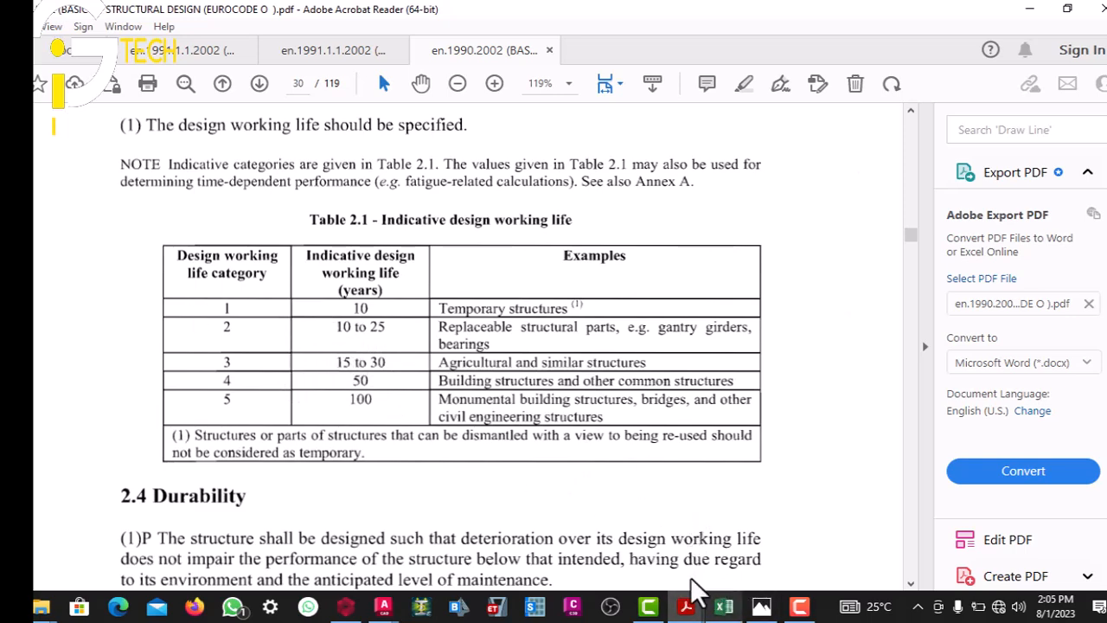
left_click(722, 605)
- Scroll to the slab's permanent actions and load combinations, then open the EN 1991-1-1 imposed-load PDF
scroll(342, 303, "down", 1)
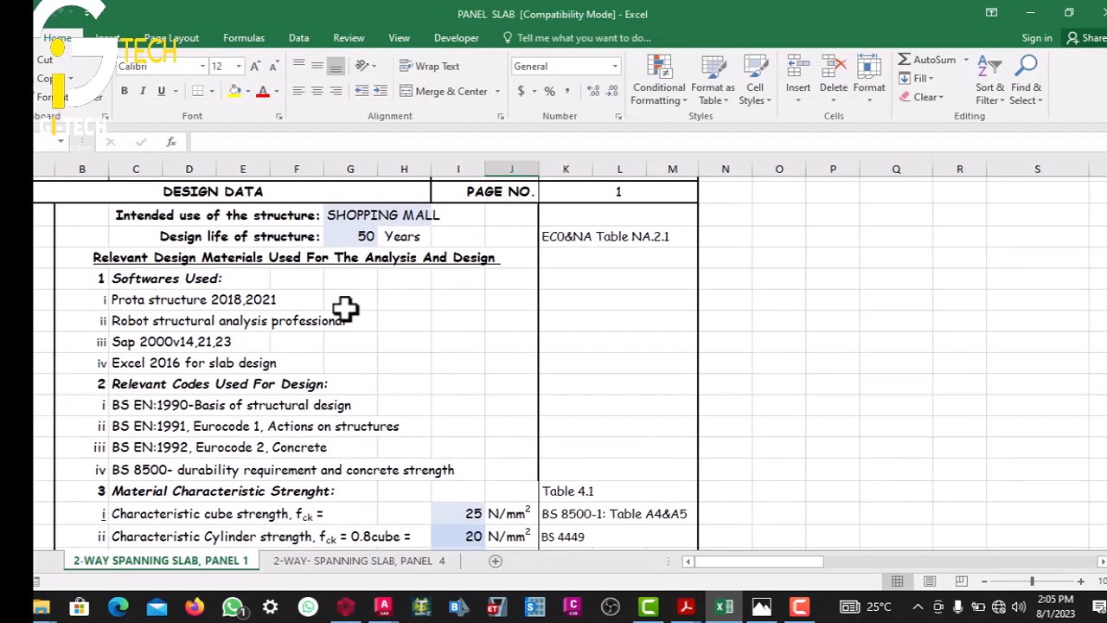
scroll(428, 277, "down", 6)
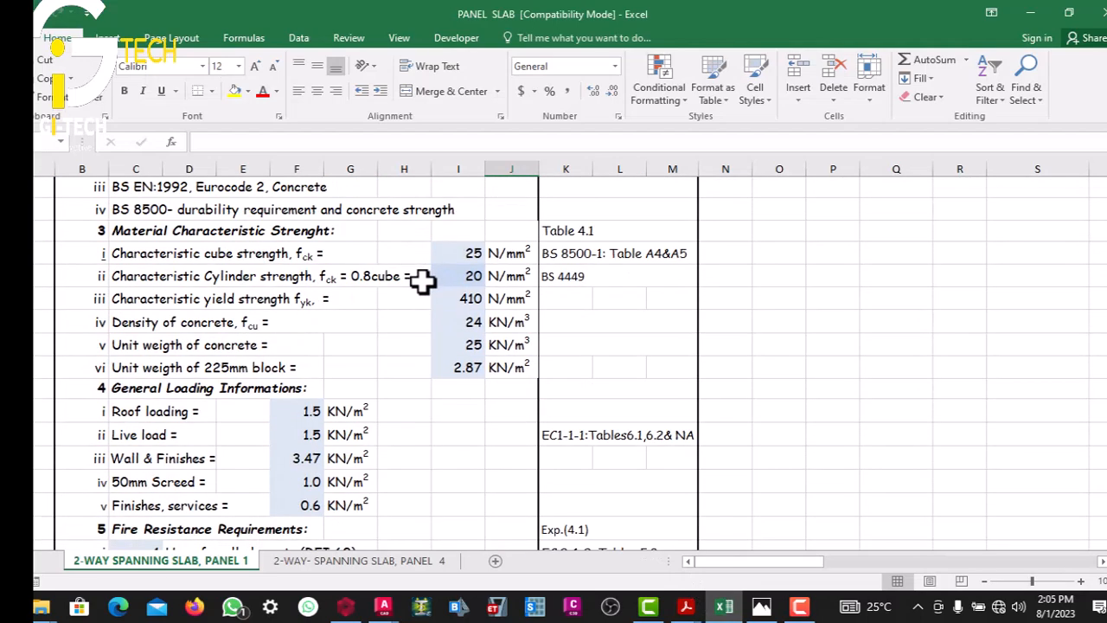
scroll(421, 282, "down", 10)
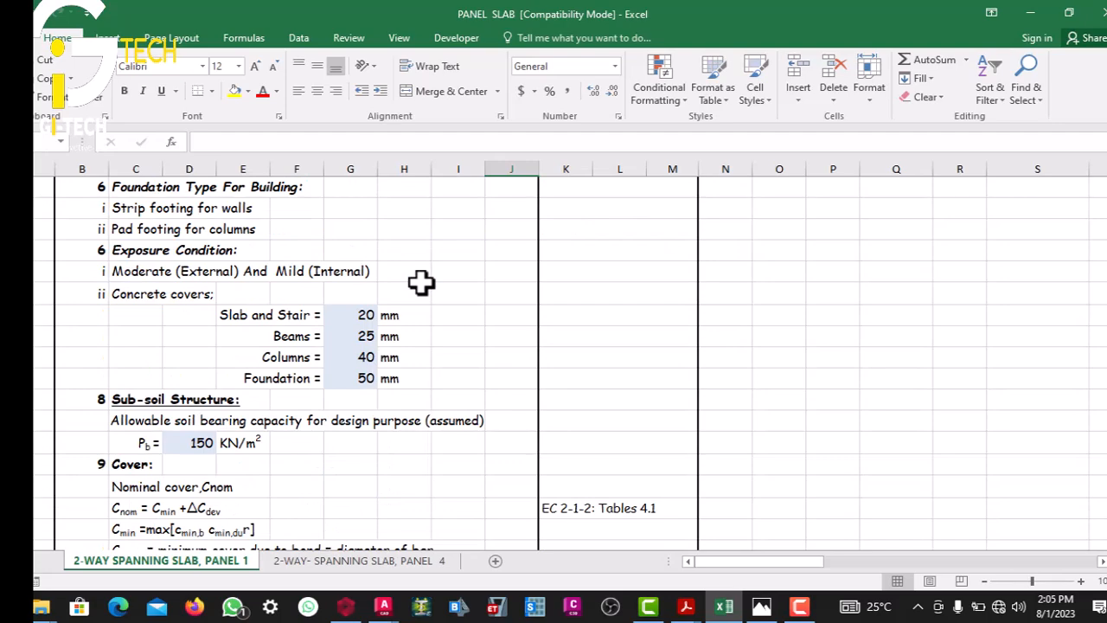
scroll(421, 281, "up", 12)
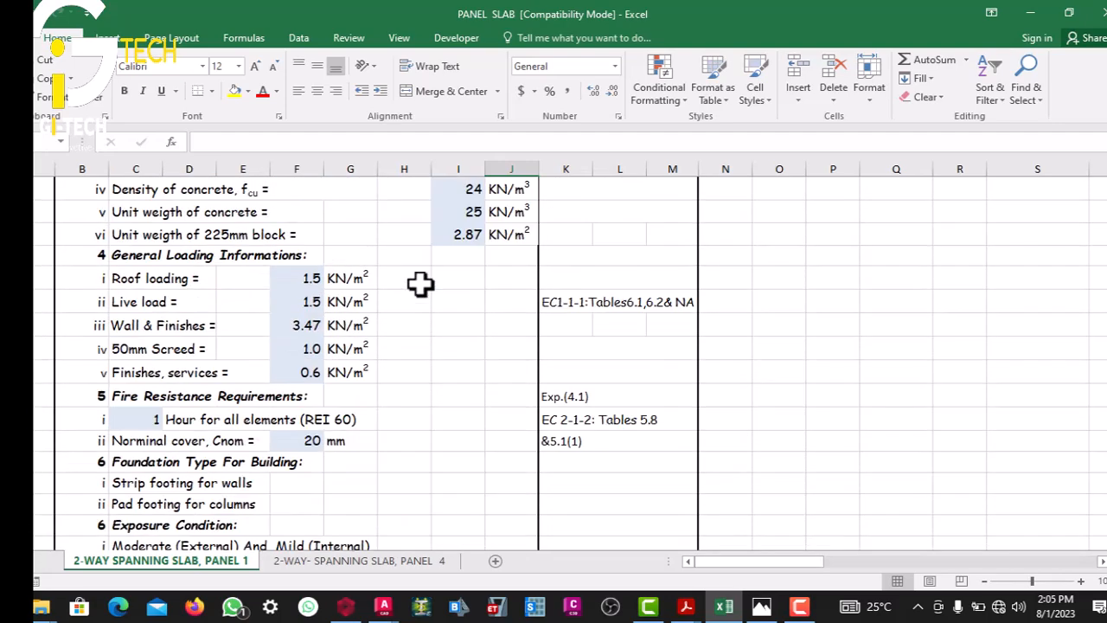
scroll(419, 286, "down", 2)
scroll(411, 289, "up", 2)
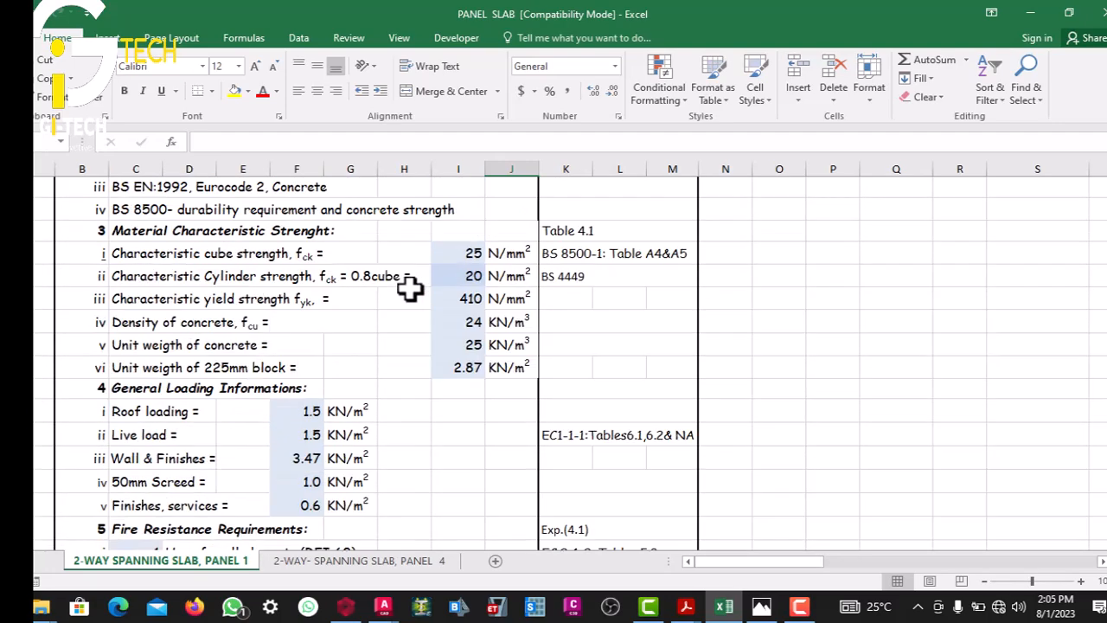
scroll(410, 288, "down", 1)
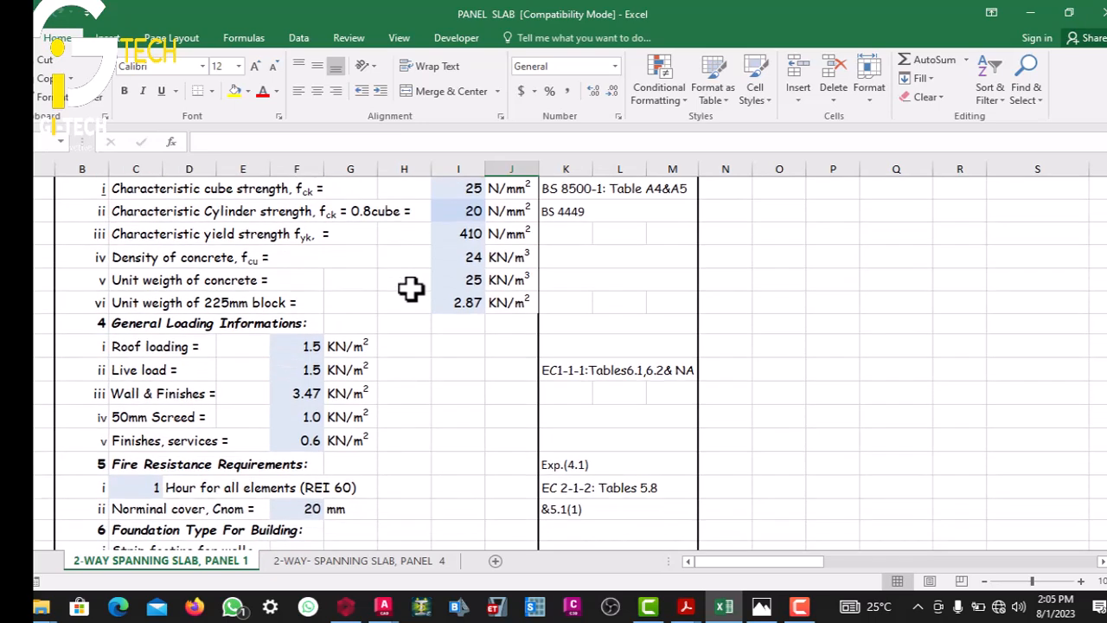
scroll(411, 289, "up", 2)
scroll(417, 332, "down", 2)
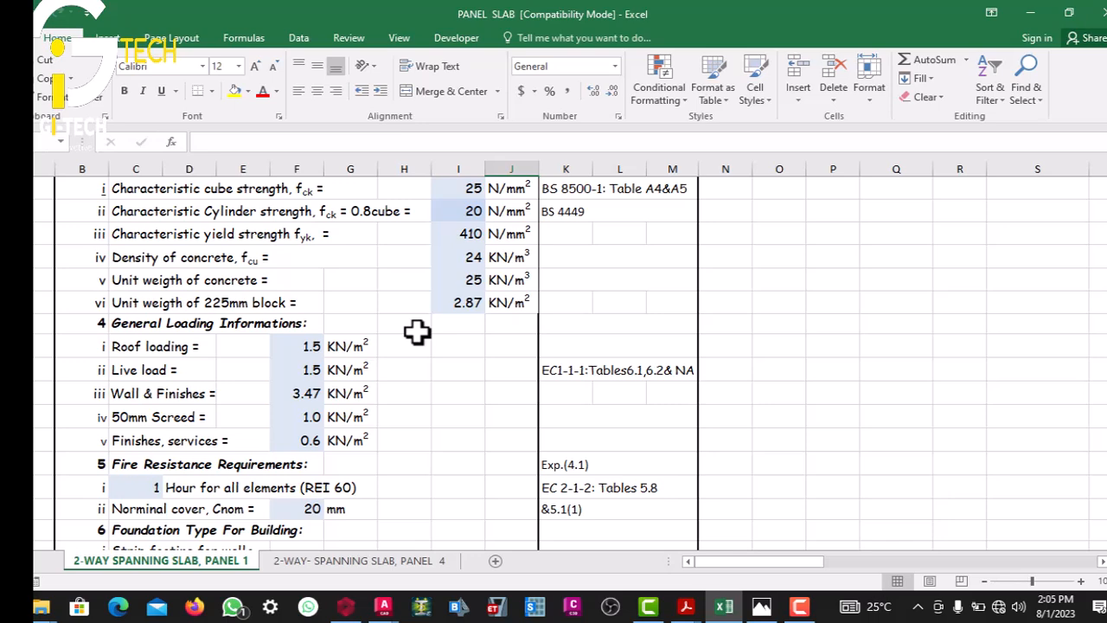
scroll(416, 332, "down", 7)
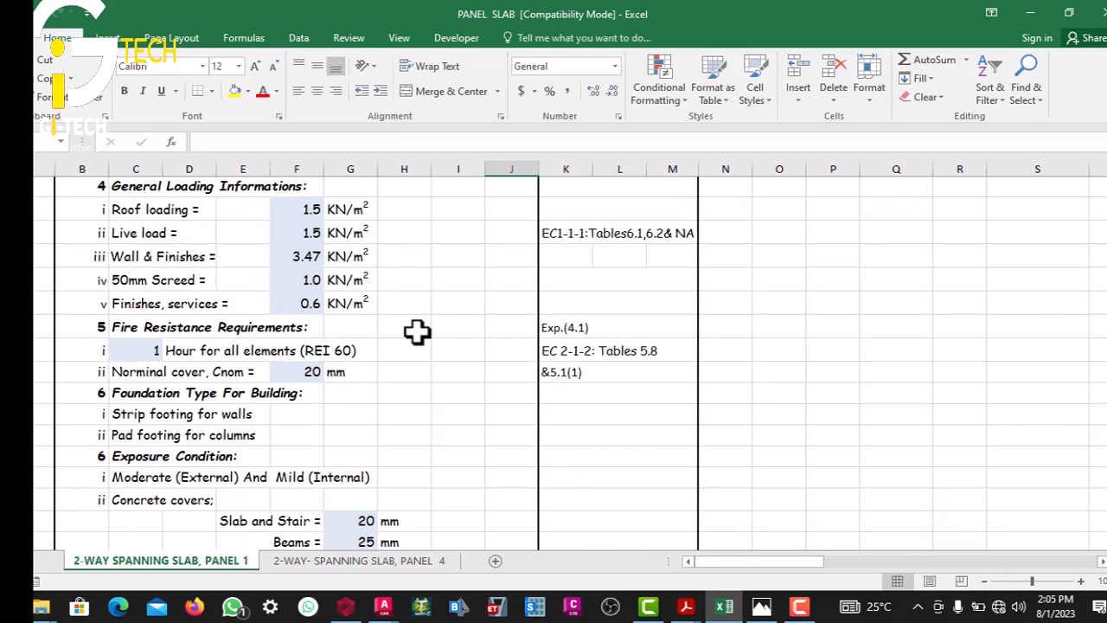
scroll(417, 332, "up", 2)
scroll(417, 332, "down", 12)
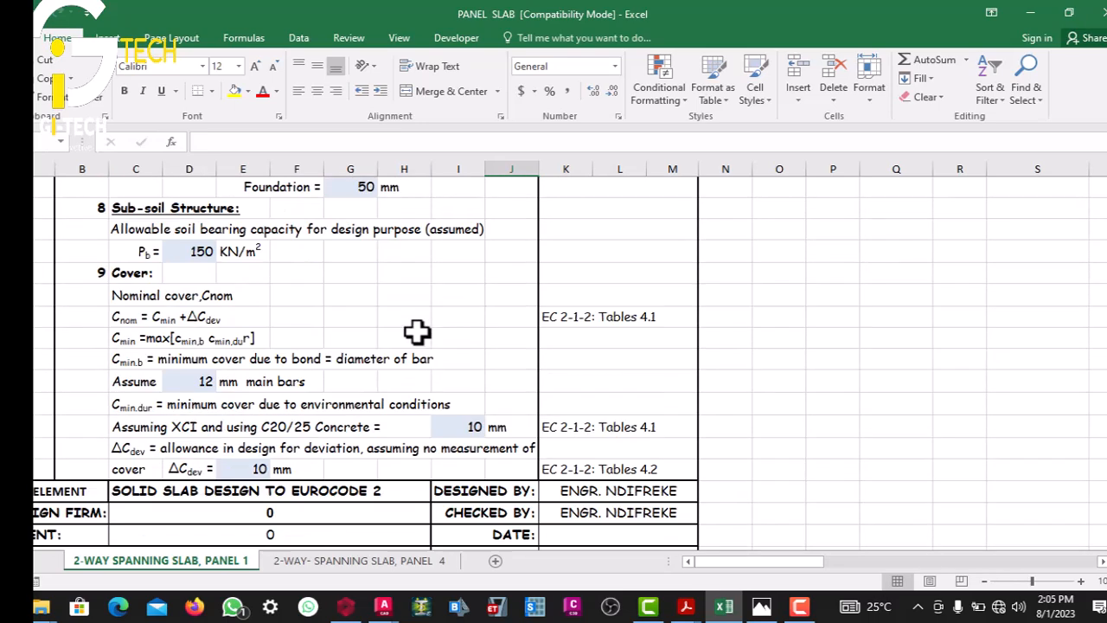
scroll(417, 333, "up", 2)
scroll(417, 332, "down", 3)
scroll(417, 332, "up", 2)
scroll(417, 332, "down", 2)
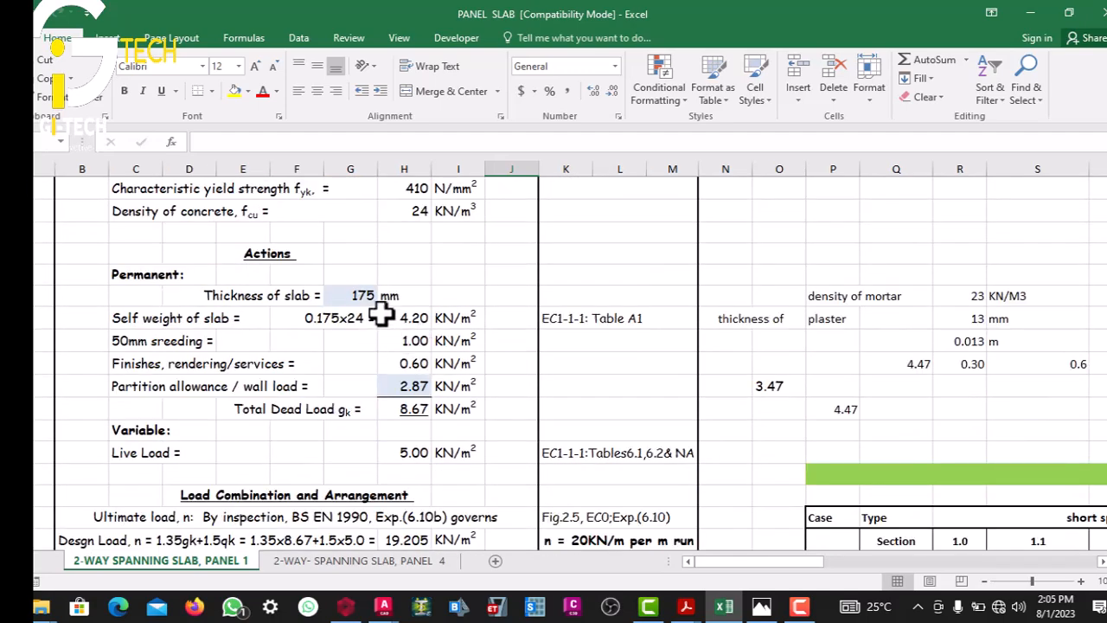
scroll(347, 291, "down", 1)
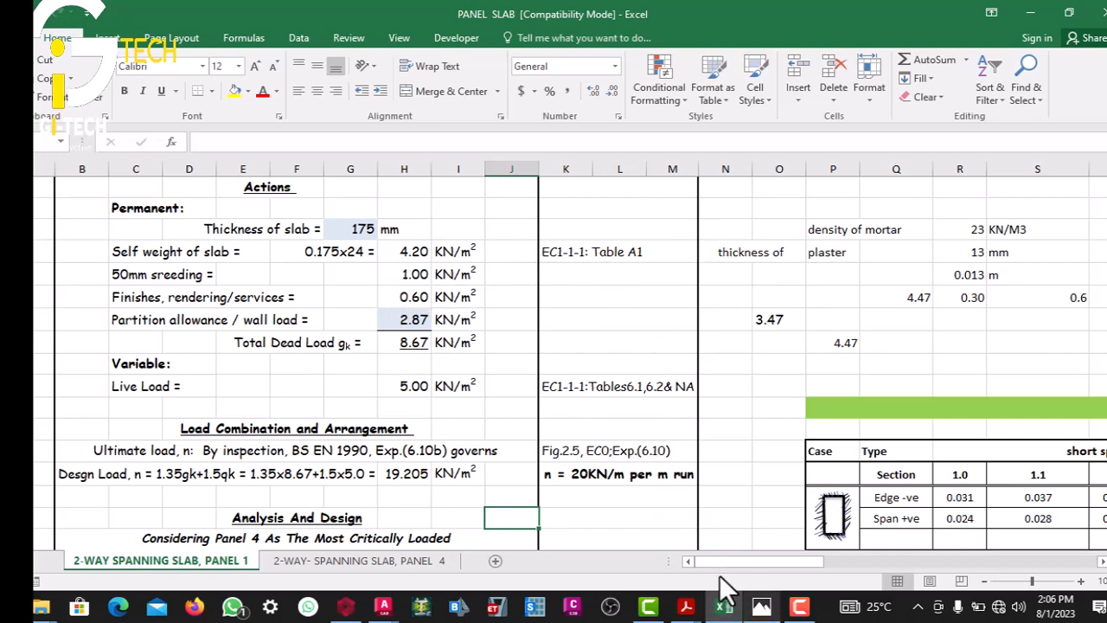
mouse_move(647, 590)
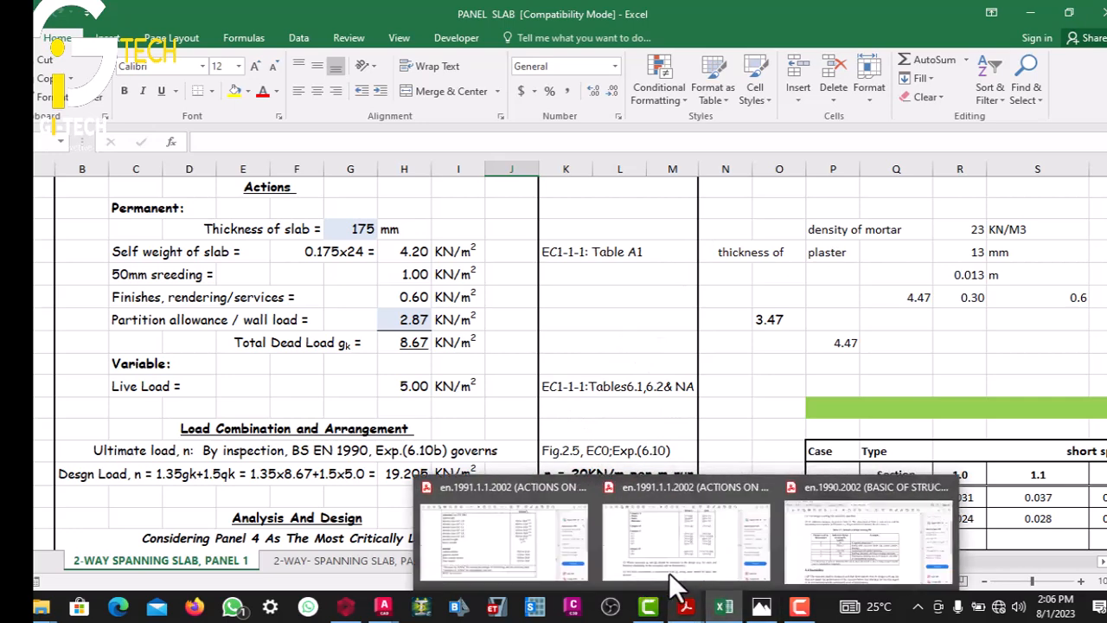
left_click(617, 544)
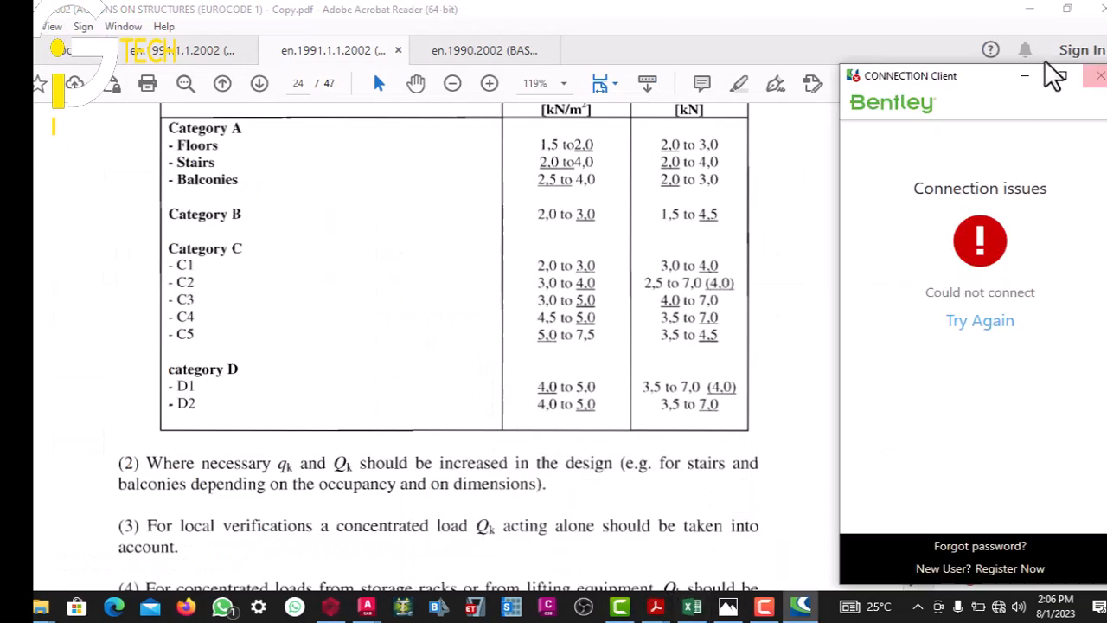
left_click(1101, 76)
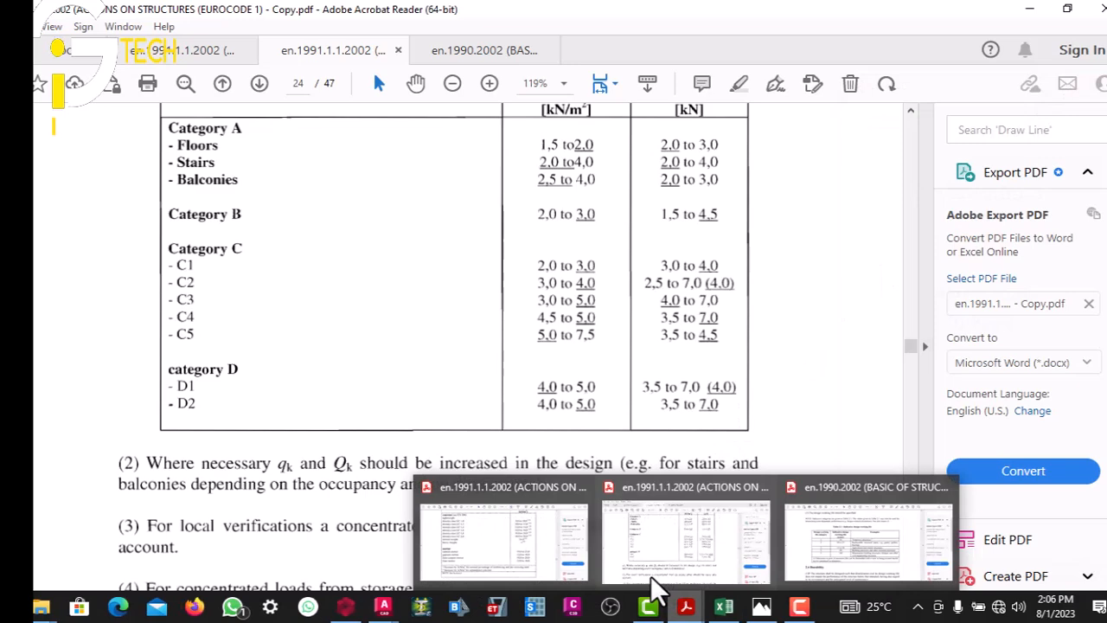
left_click(574, 563)
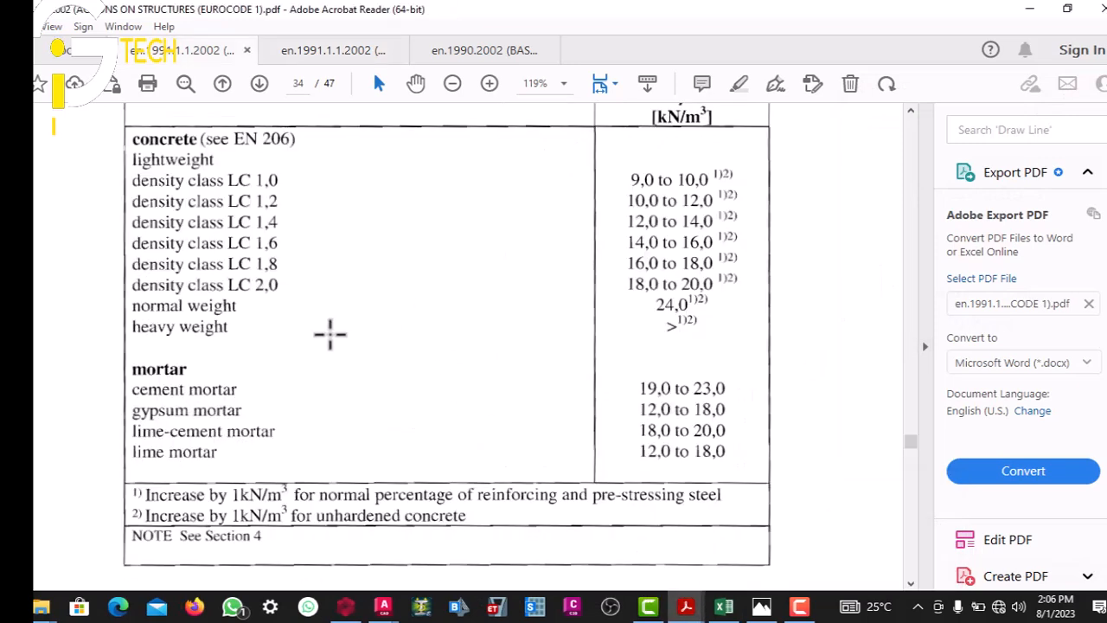
scroll(331, 331, "up", 3)
scroll(353, 329, "up", 1)
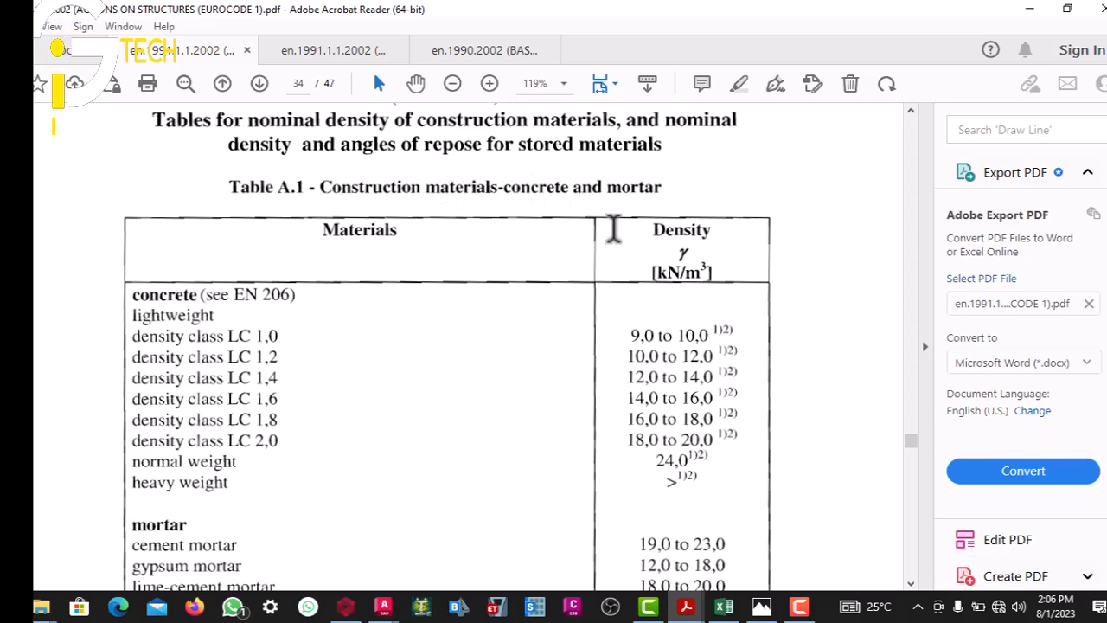
scroll(615, 228, "down", 1)
scroll(500, 256, "down", 2)
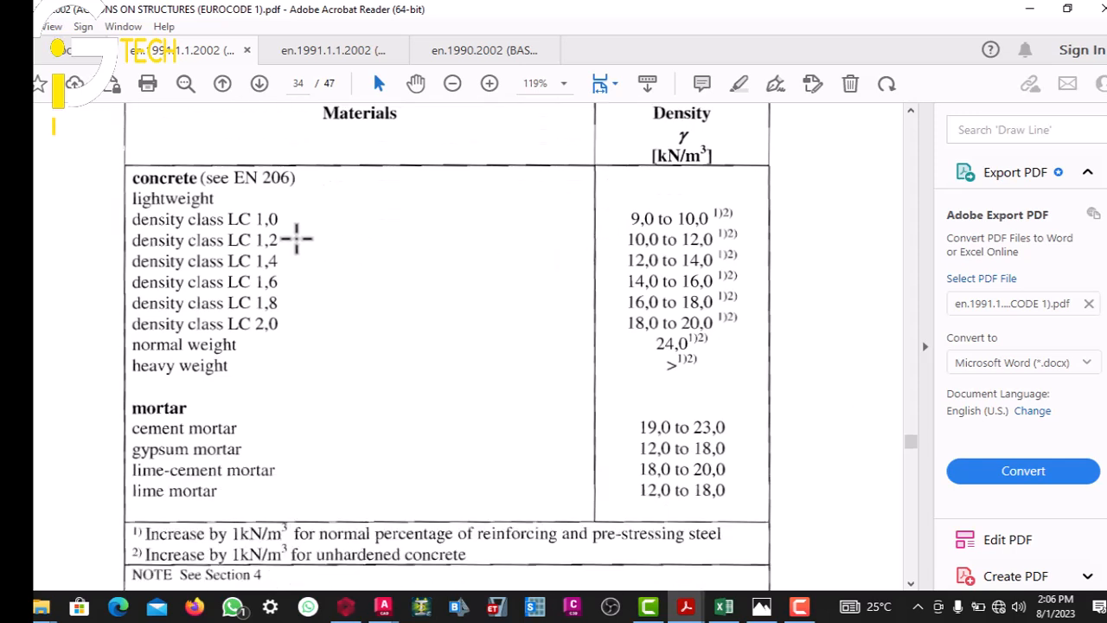
scroll(477, 273, "down", 1)
scroll(413, 297, "down", 2)
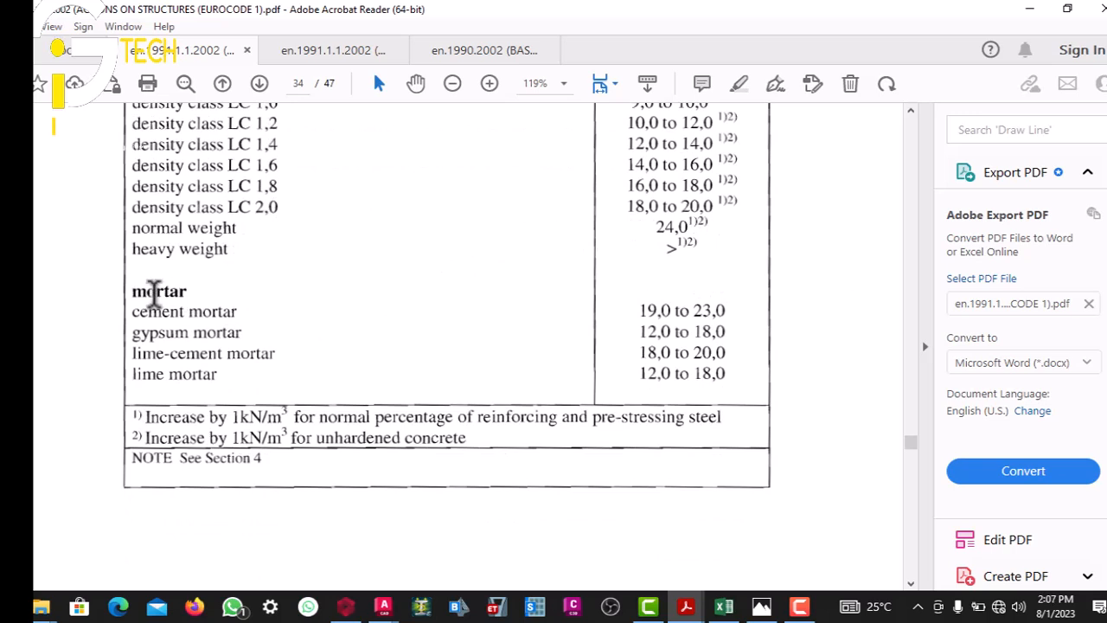
scroll(634, 311, "up", 1)
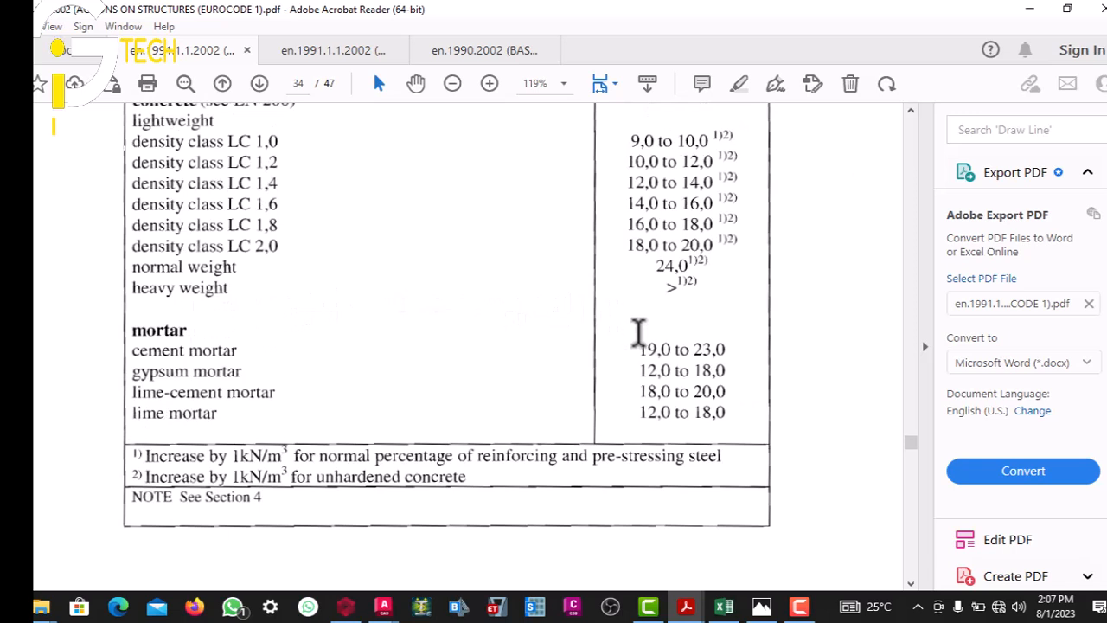
scroll(638, 331, "down", 1)
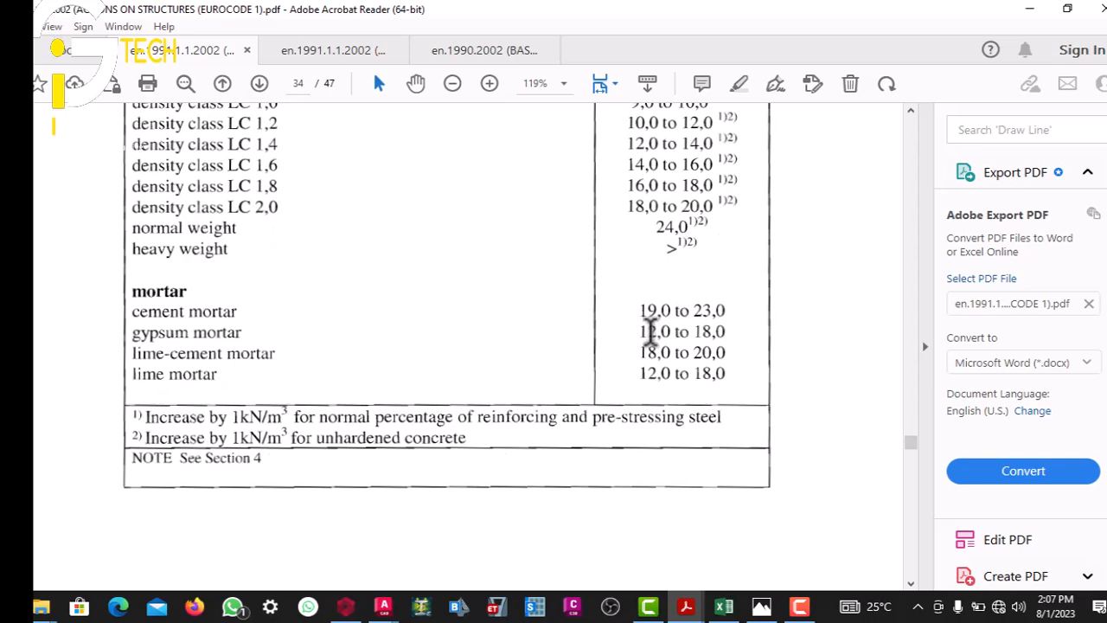
left_click(724, 606)
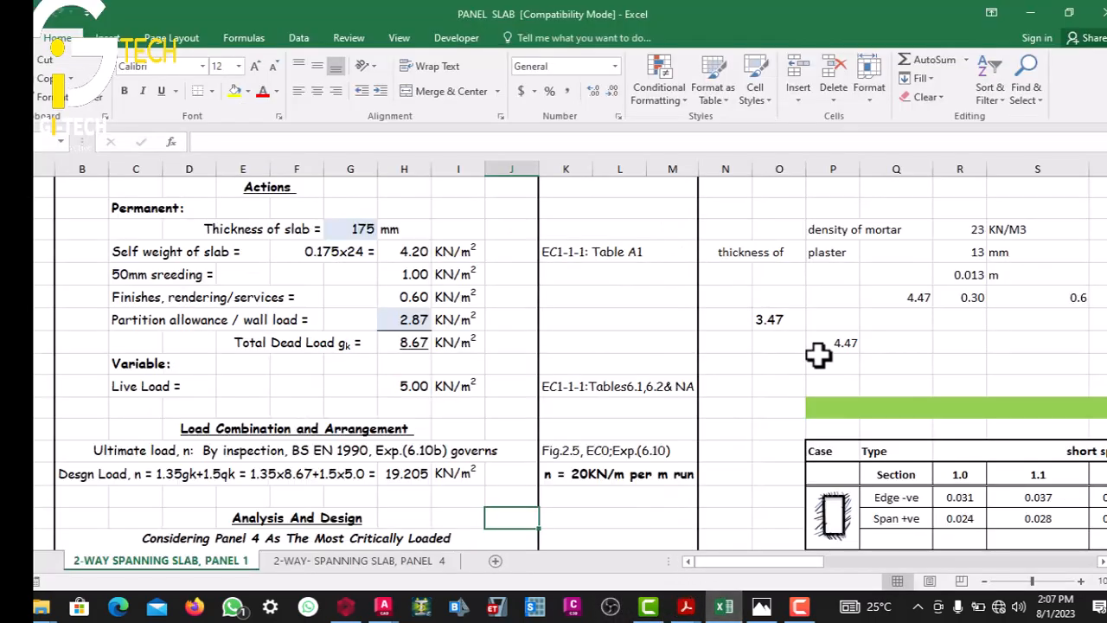
scroll(930, 303, "up", 1)
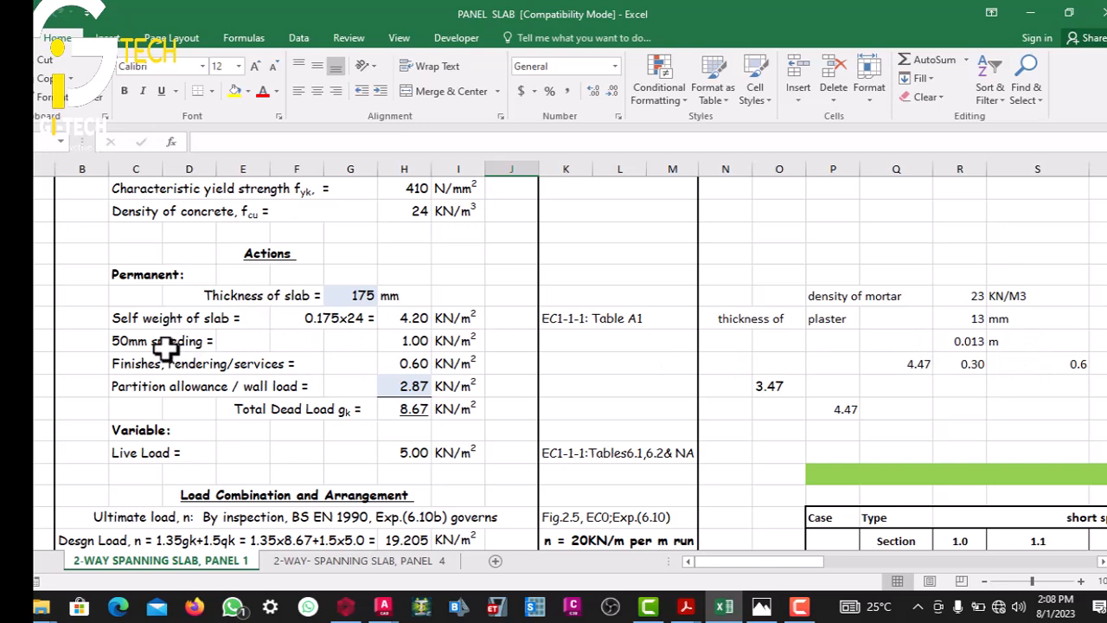
- Scroll through the slab sheet to the dead load totals
scroll(396, 347, "down", 1)
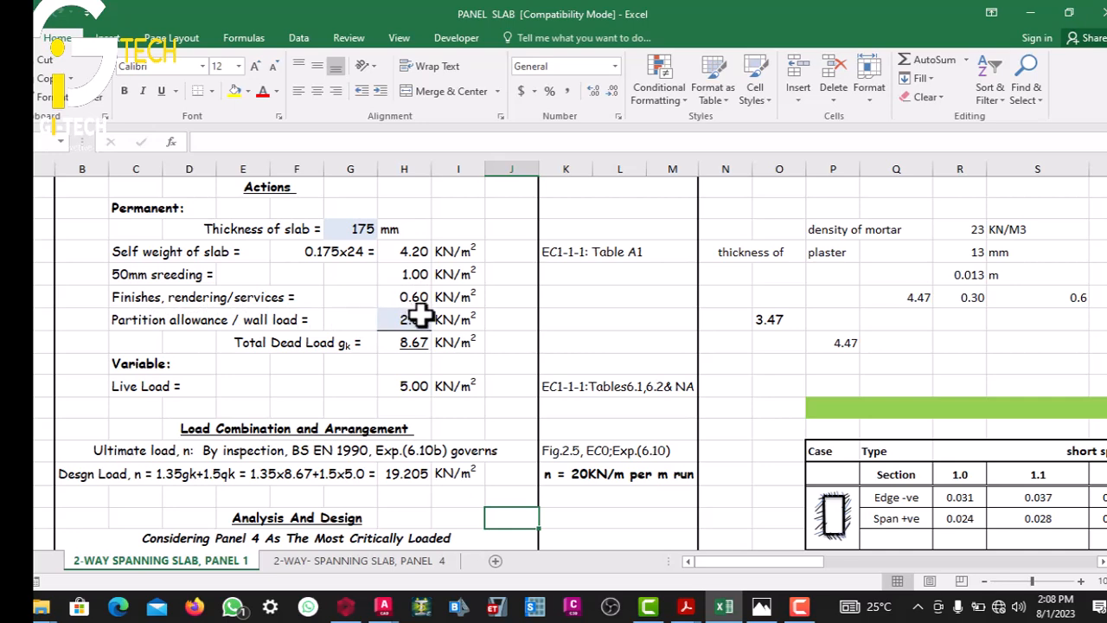
scroll(418, 318, "up", 15)
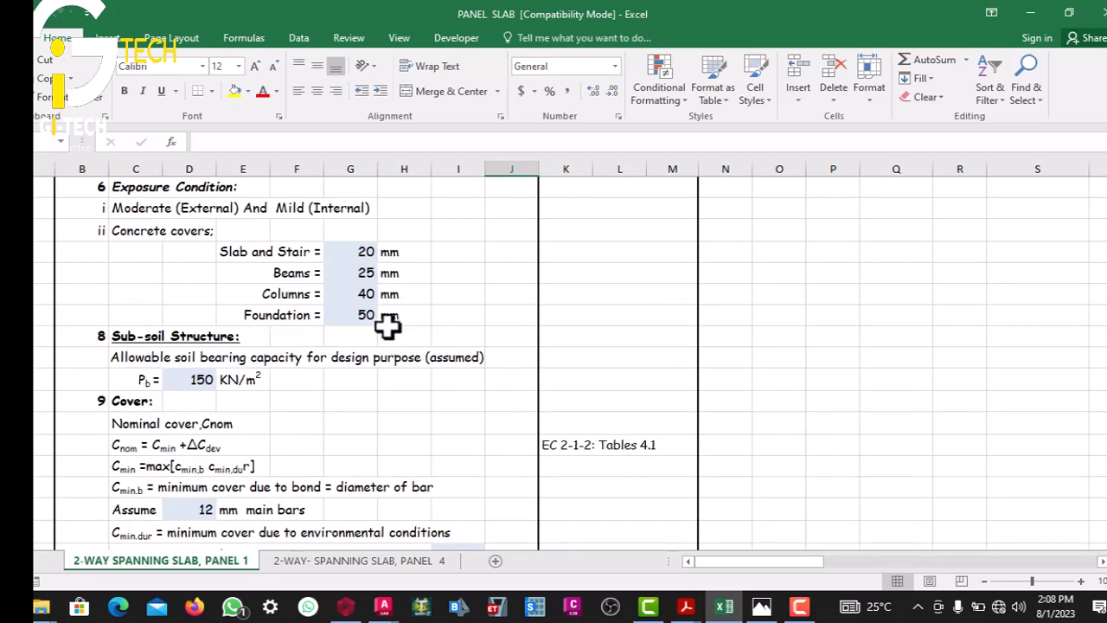
scroll(352, 333, "up", 2)
scroll(369, 326, "down", 4)
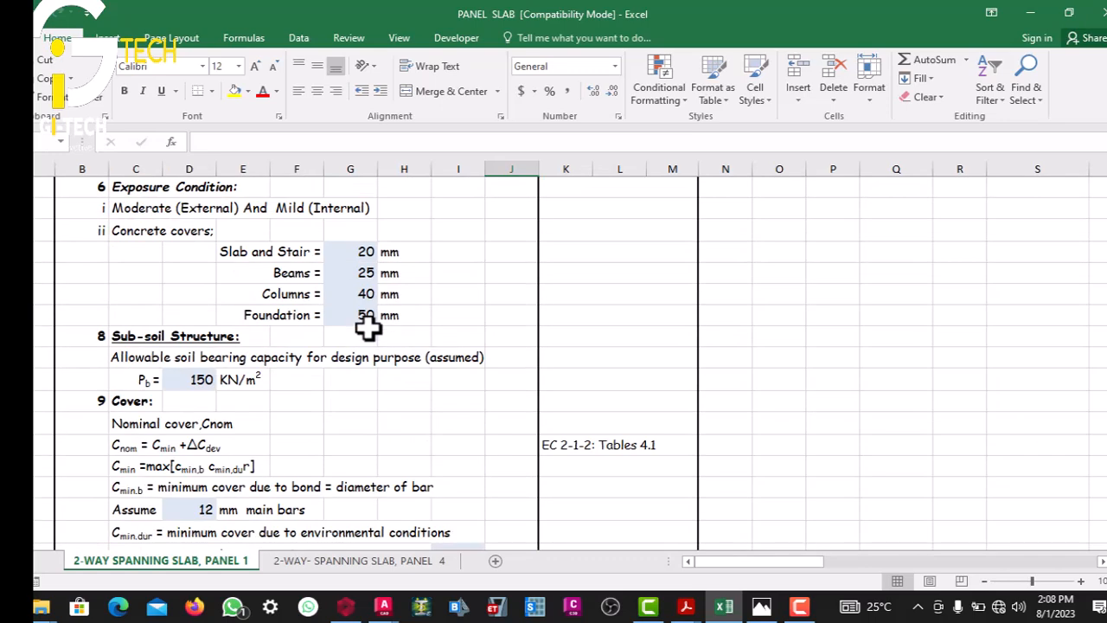
scroll(369, 327, "up", 8)
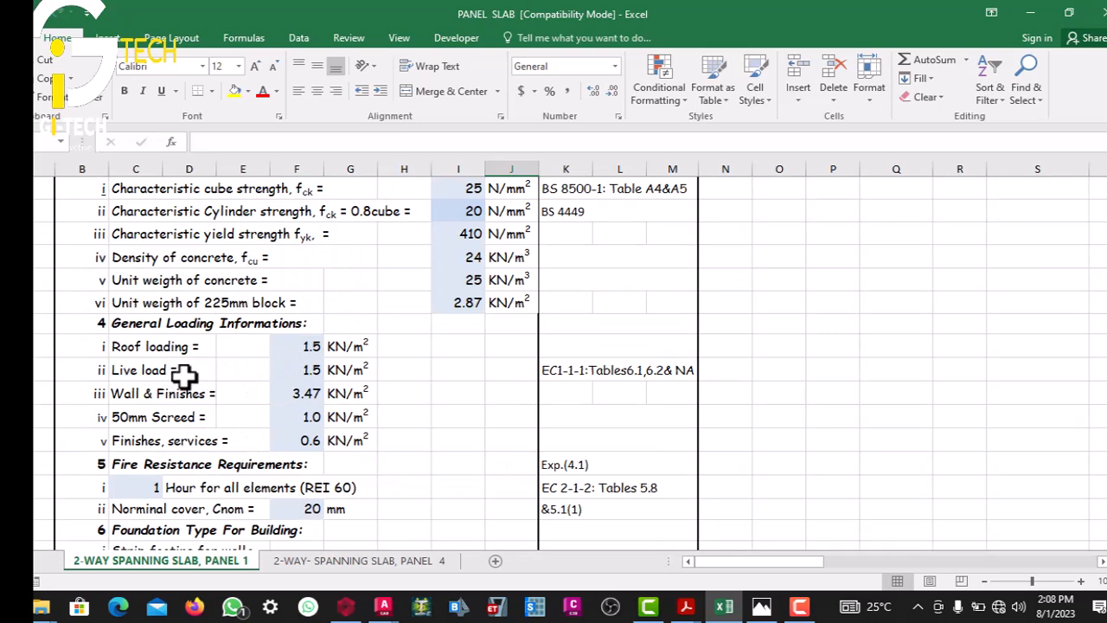
scroll(192, 373, "up", 2)
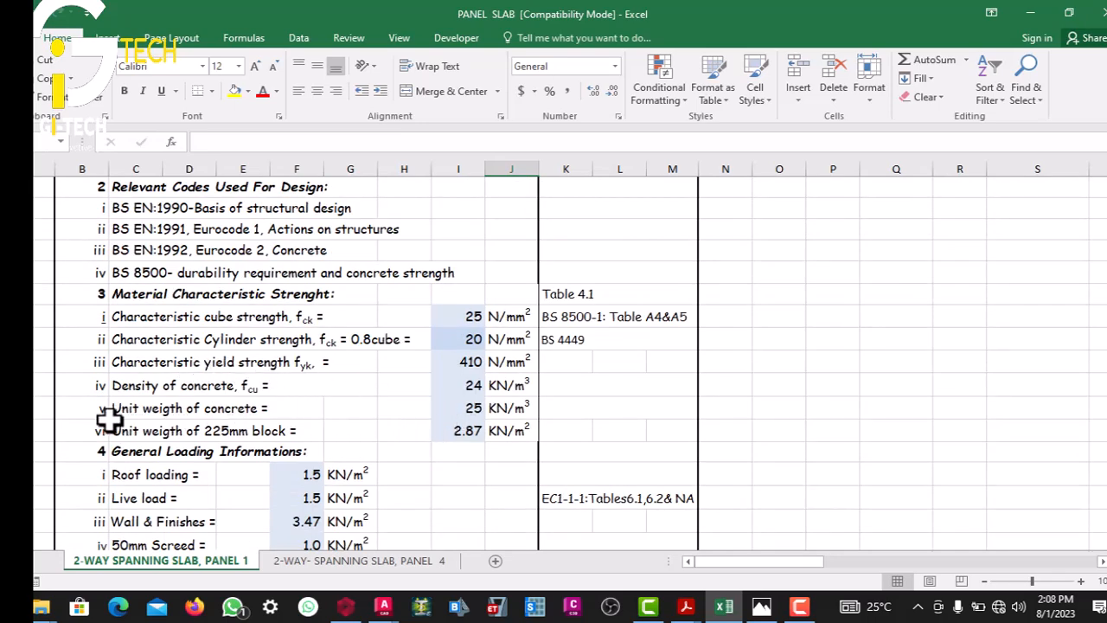
scroll(447, 407, "down", 8)
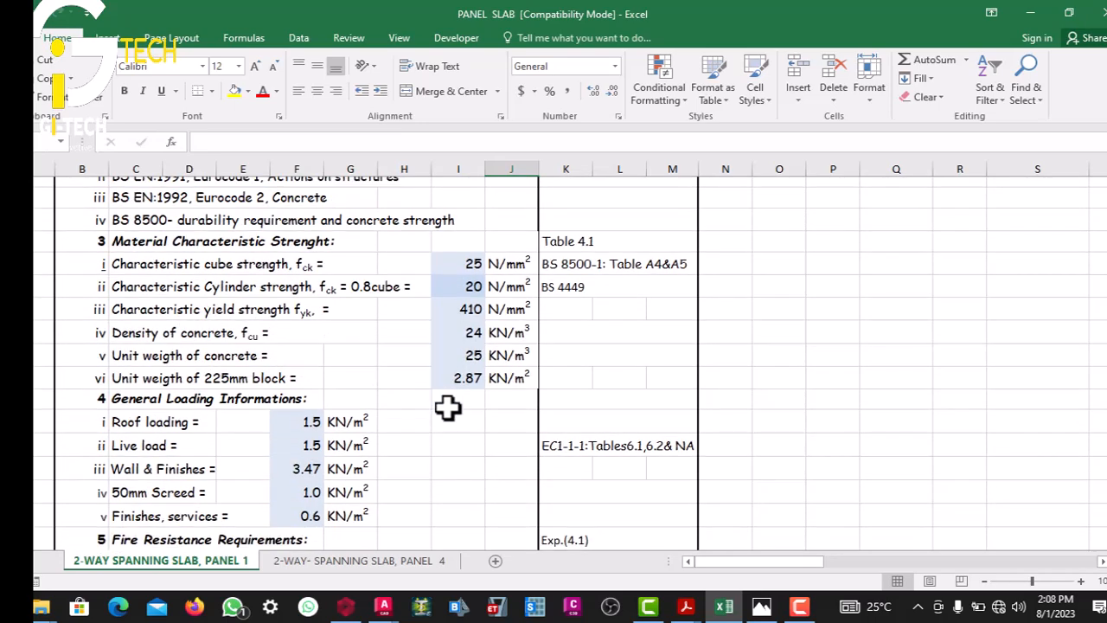
scroll(463, 344, "down", 10)
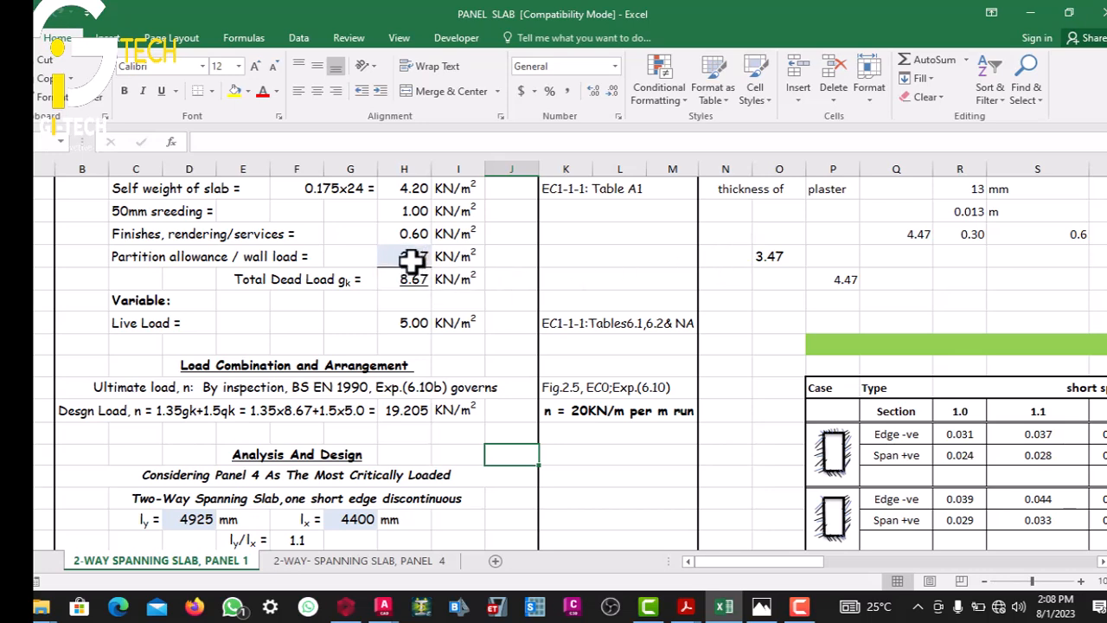
scroll(415, 258, "up", 1)
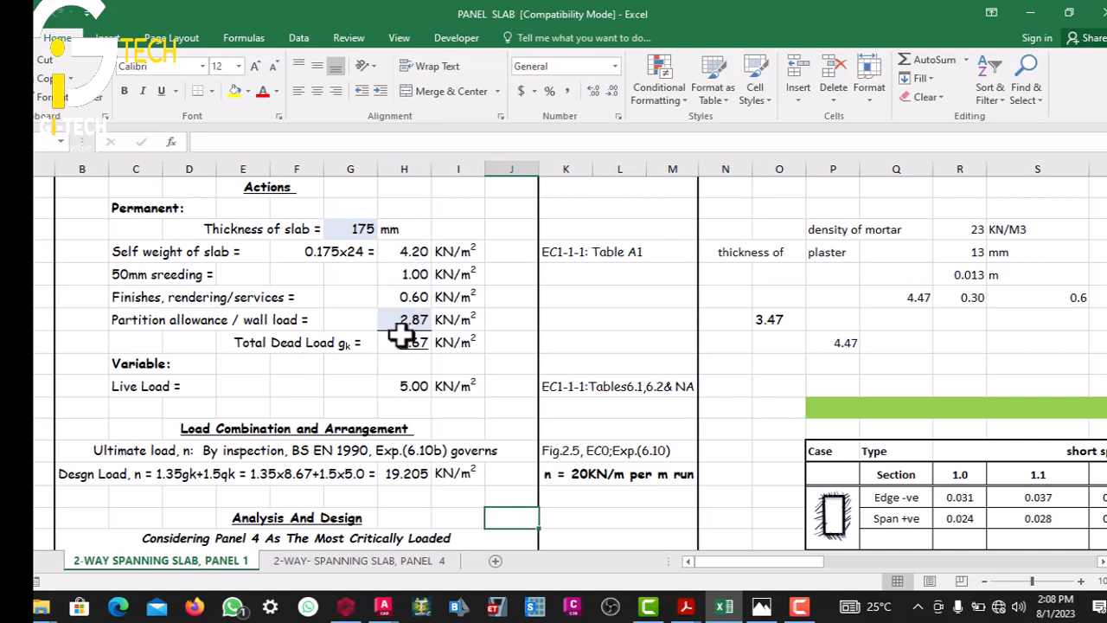
- Check the 3.47 cell and the 4.47 check cell (=H77-H73), then return to ProtaStructure
left_click(770, 319)
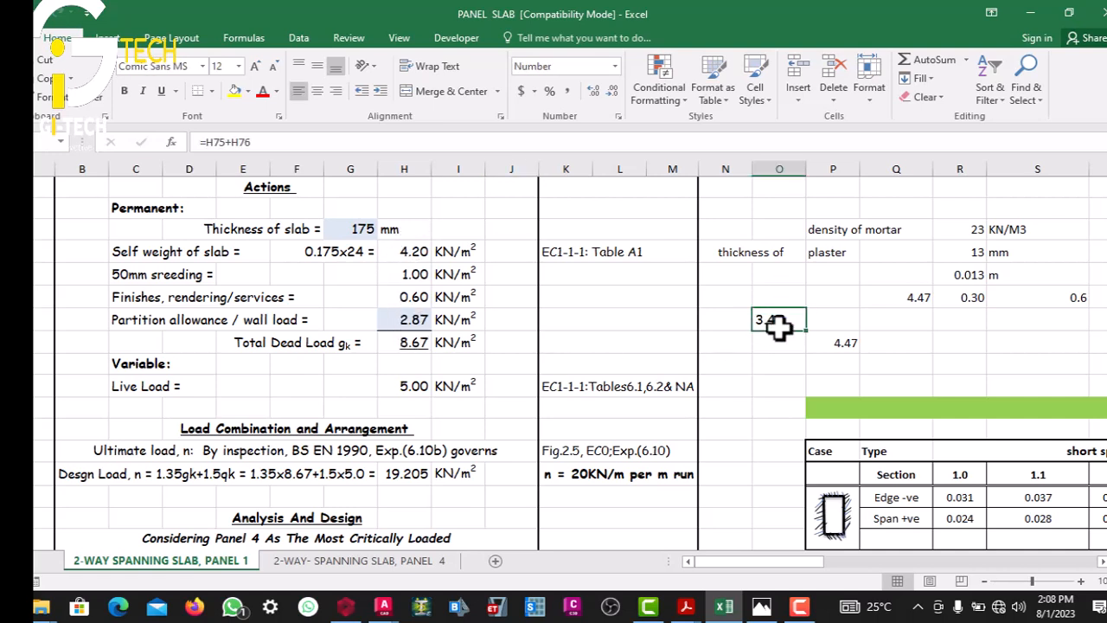
double_click(814, 344)
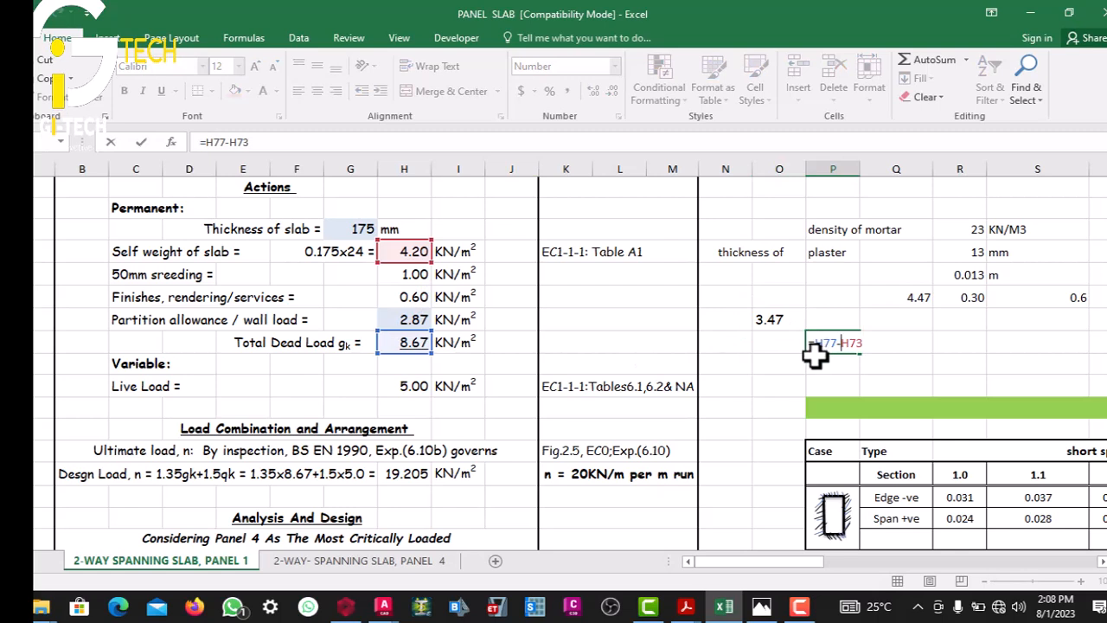
key("Escape")
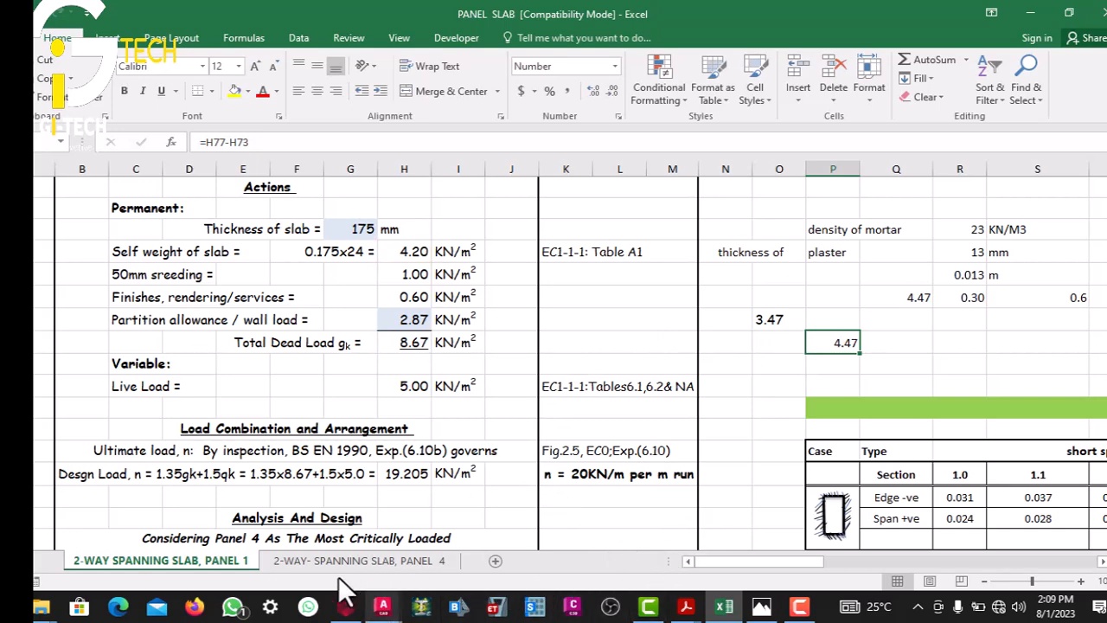
left_click(346, 605)
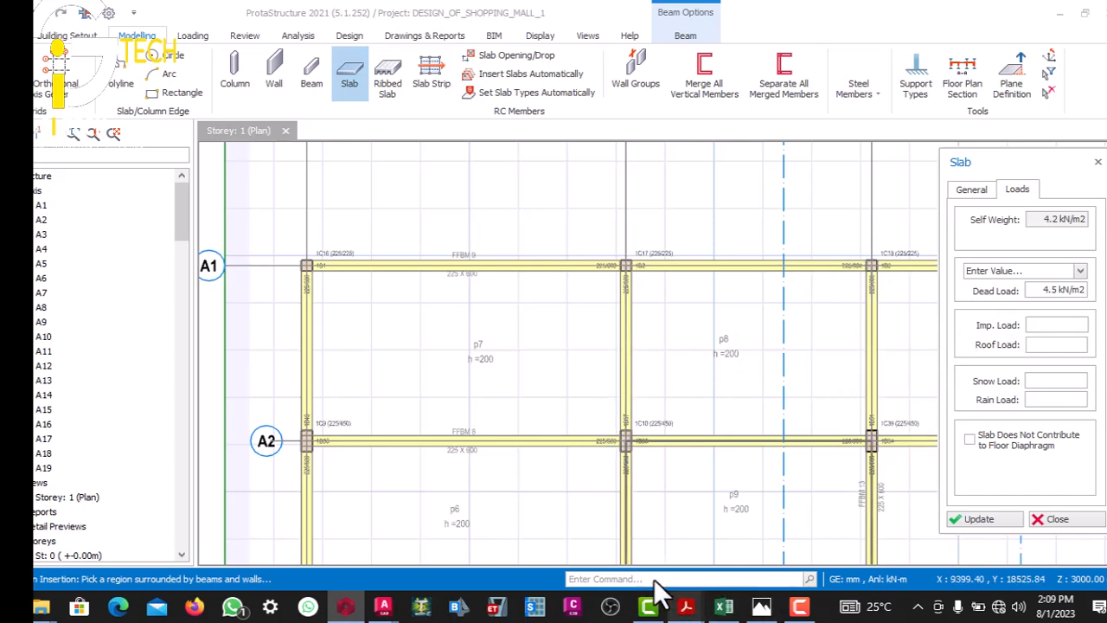
- Bring up the Eurocode 1 imposed-loads PDF window in Acrobat
mouse_move(656, 585)
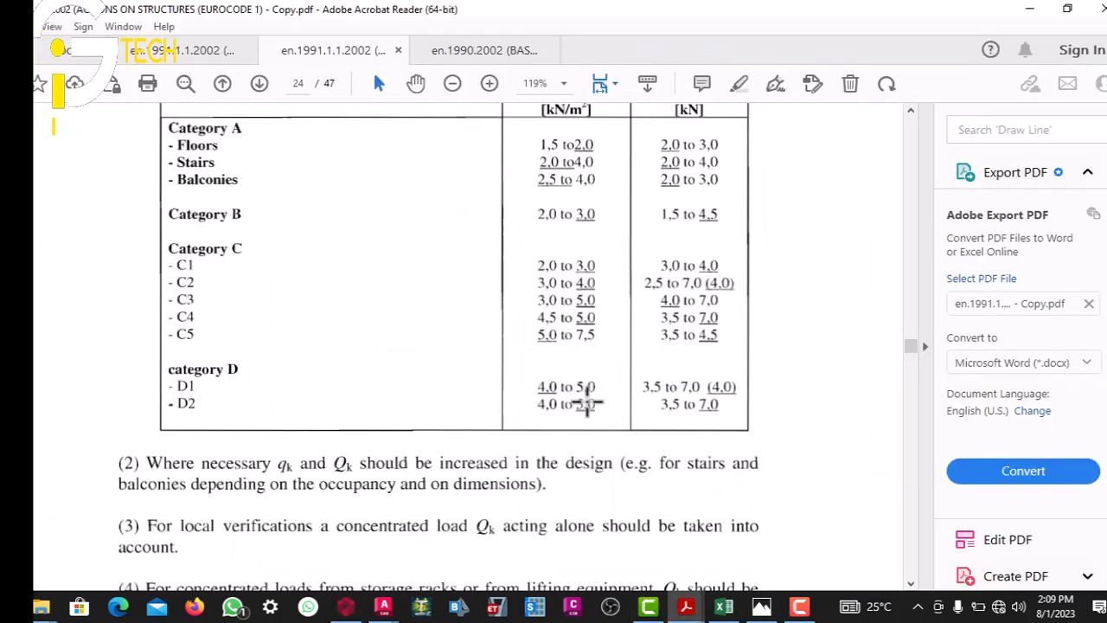
- Scroll to Table 6.1 on page 23, reading row D Shopping areas and section 6.3.1.2
scroll(511, 344, "up", 5)
scroll(510, 344, "up", 10)
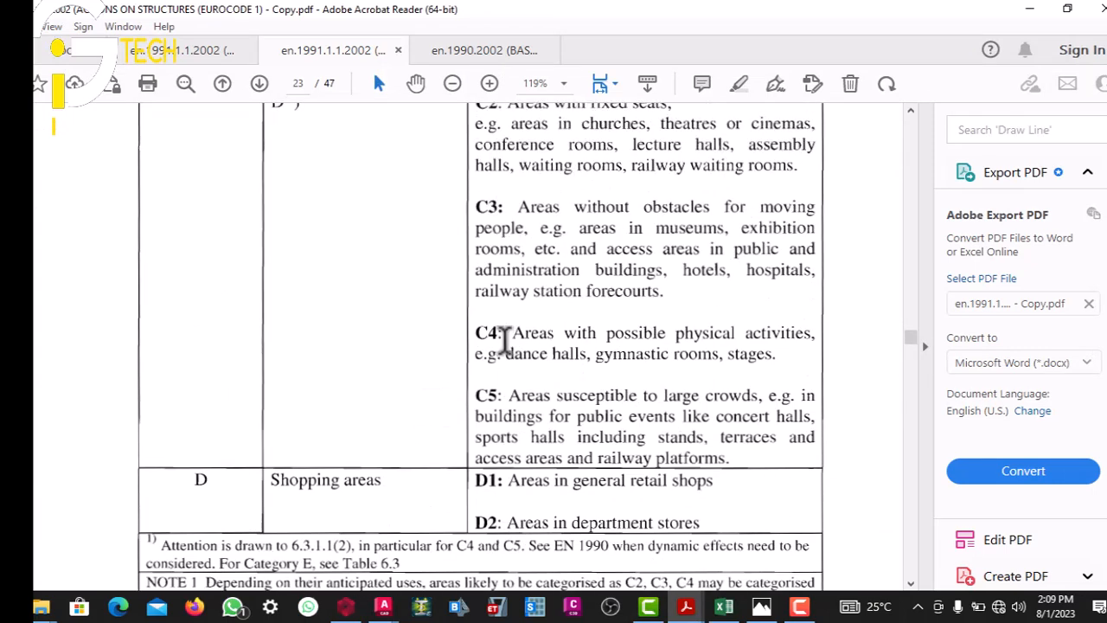
scroll(509, 342, "up", 8)
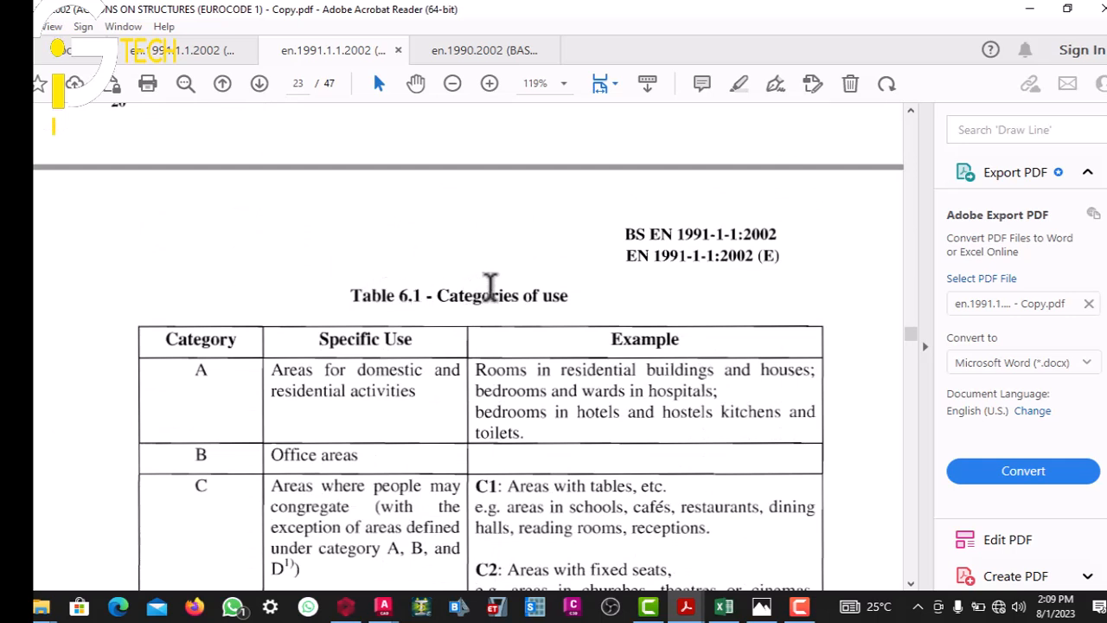
scroll(514, 283, "down", 1)
scroll(509, 284, "down", 3)
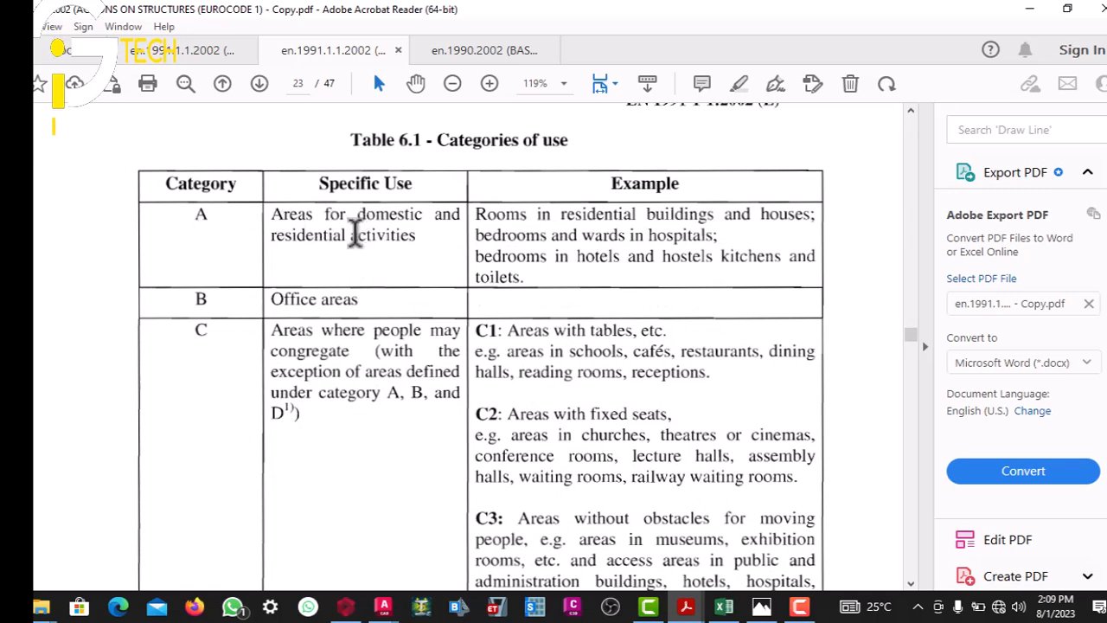
scroll(363, 223, "down", 1)
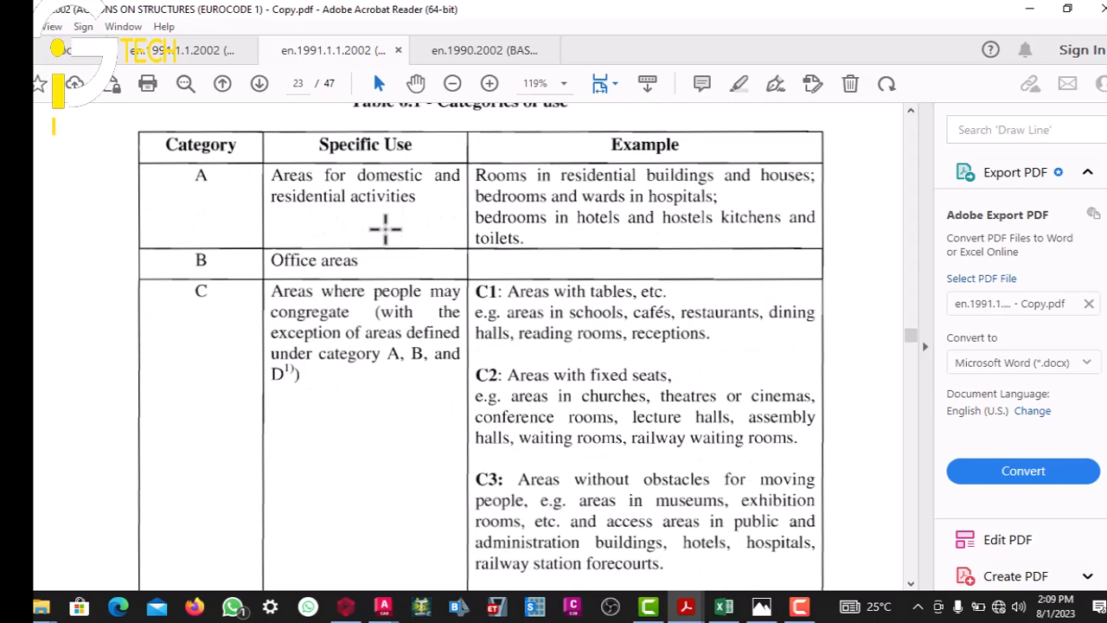
scroll(363, 256, "down", 1)
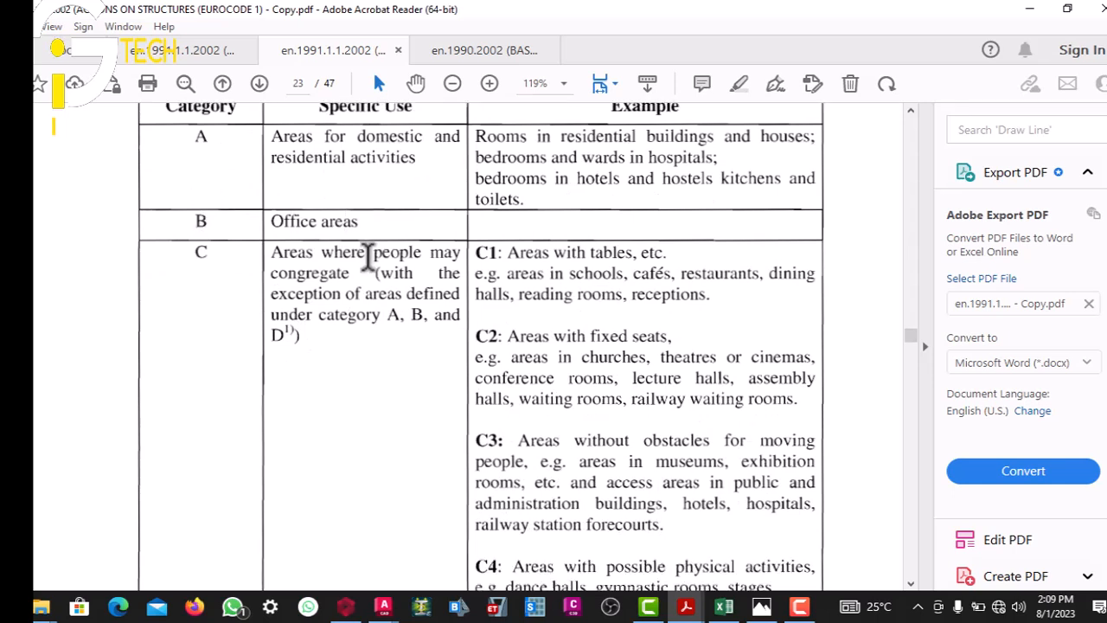
scroll(209, 254, "down", 1)
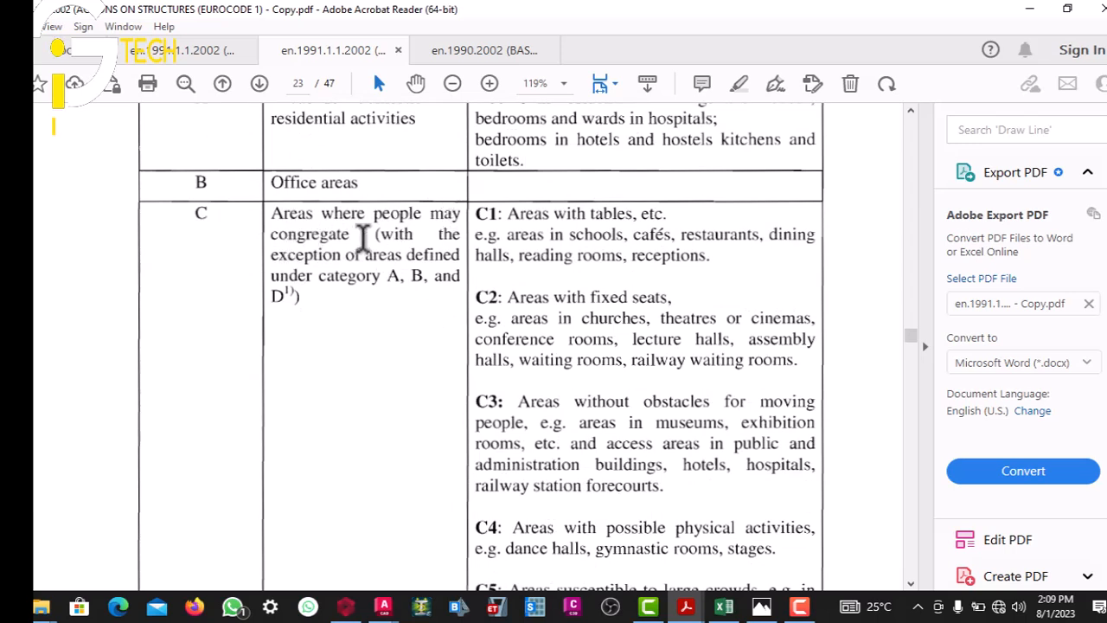
scroll(353, 246, "down", 1)
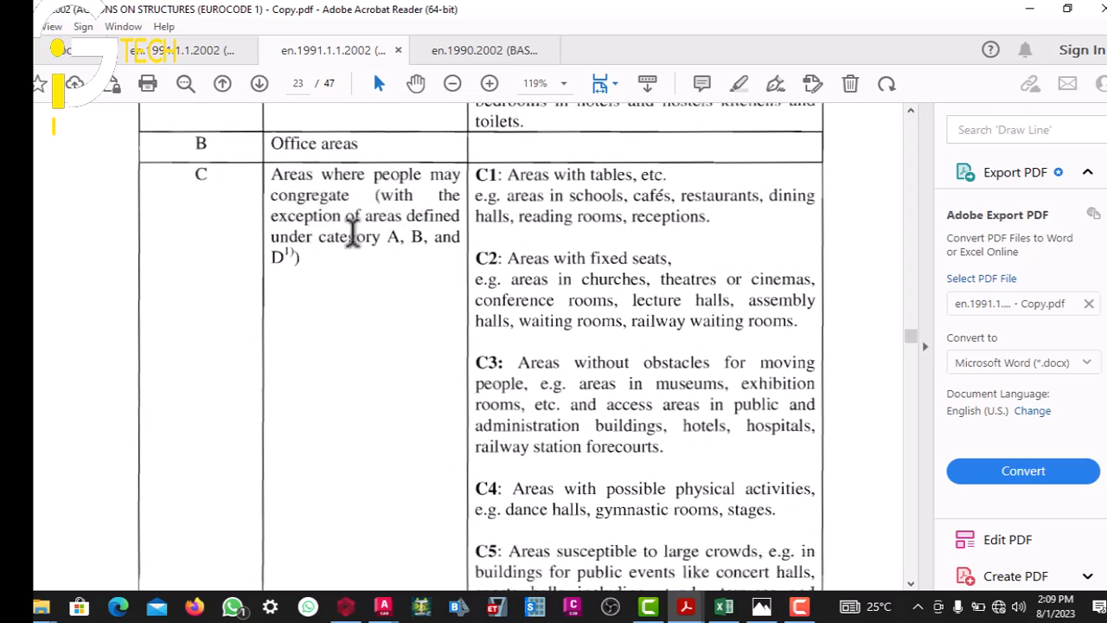
scroll(411, 224, "down", 9)
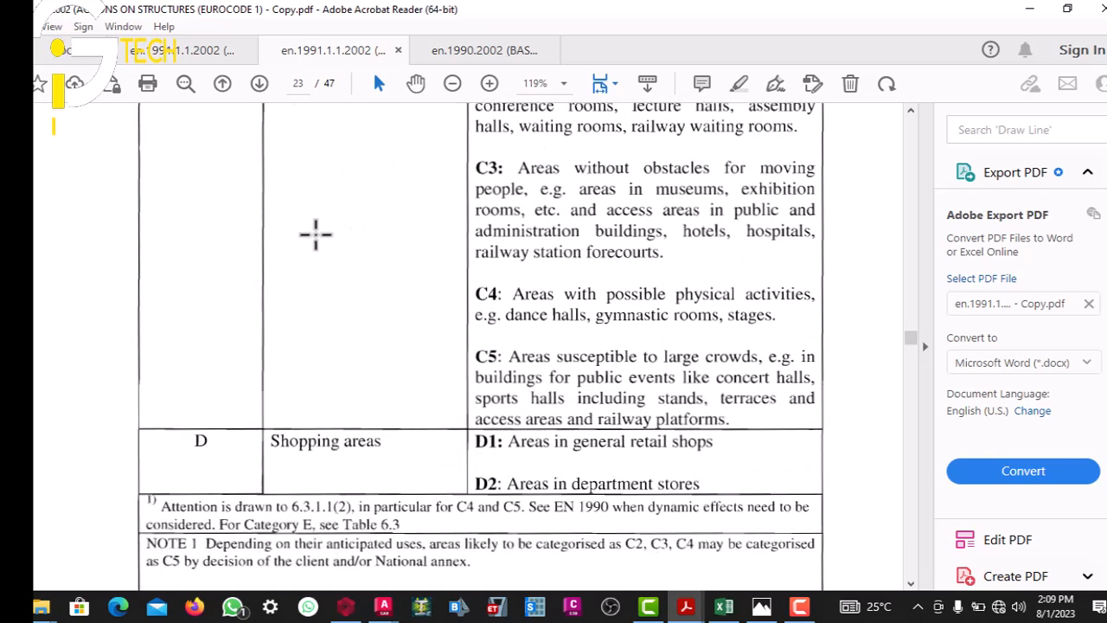
scroll(205, 268, "down", 1)
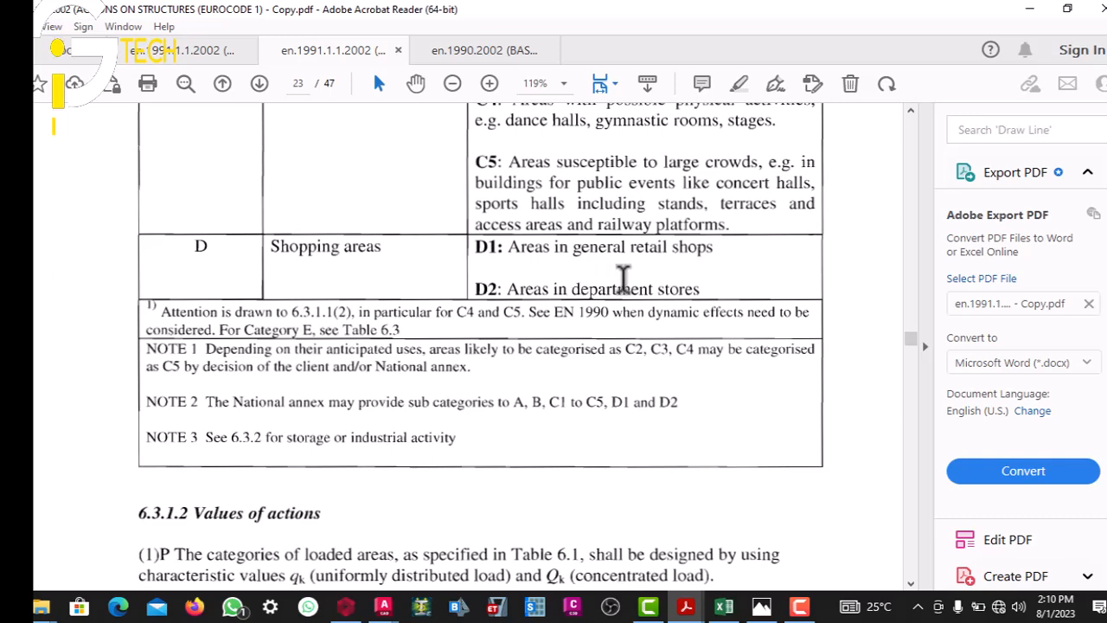
scroll(554, 292, "down", 5)
scroll(533, 299, "up", 4)
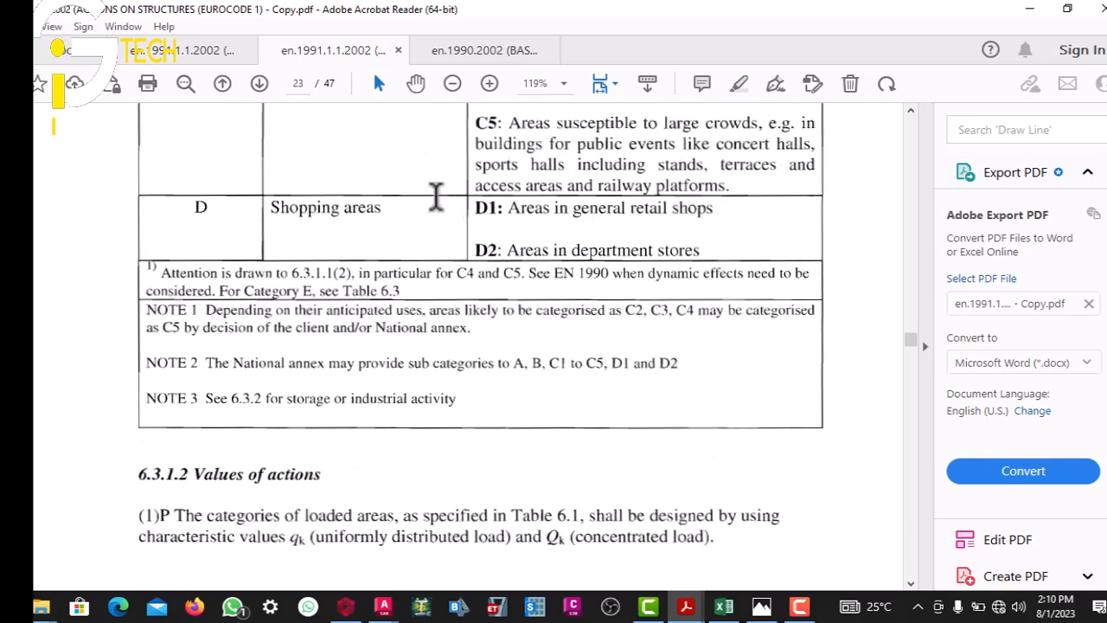
scroll(438, 229, "down", 12)
- Read the D1/D2 imposed loads in Table 6.2 on page 24, then return to ProtaStructure
scroll(430, 245, "down", 3)
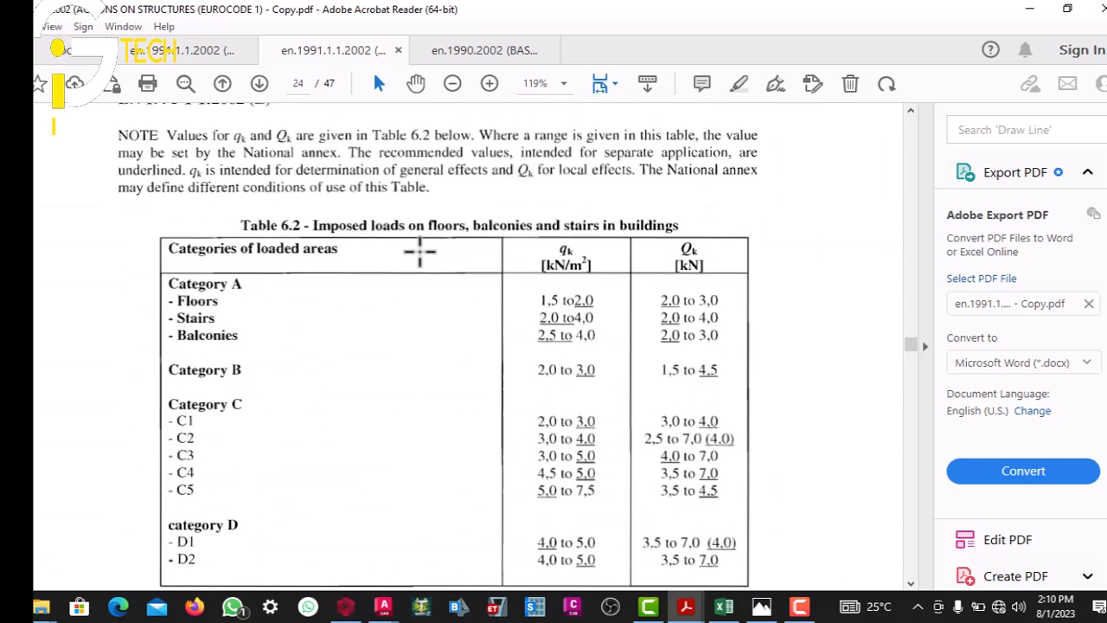
scroll(420, 247, "up", 2)
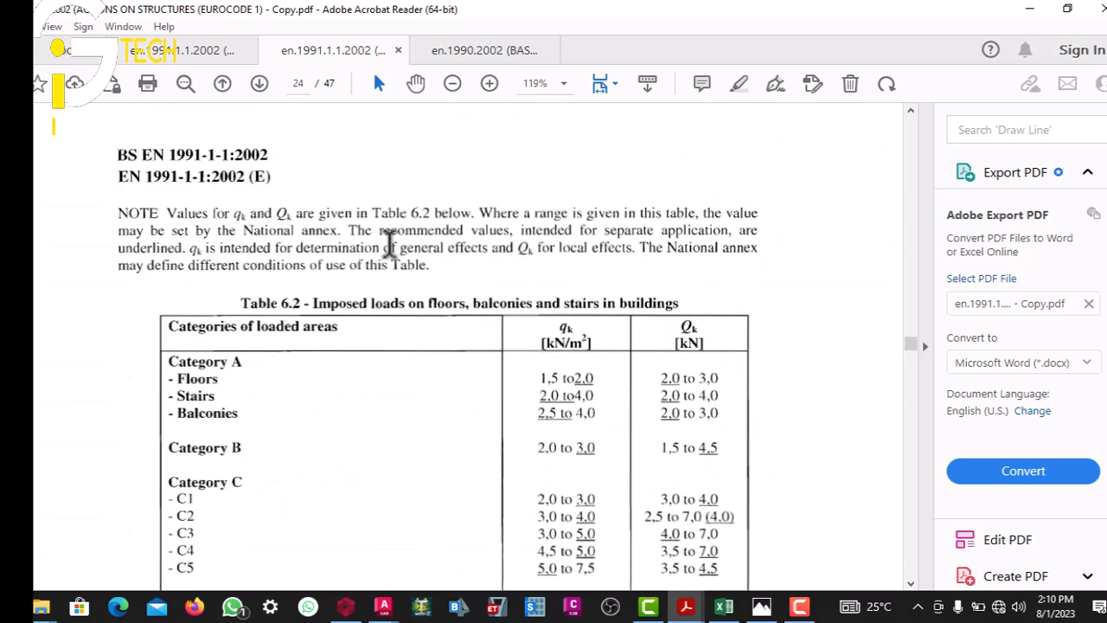
scroll(385, 246, "down", 3)
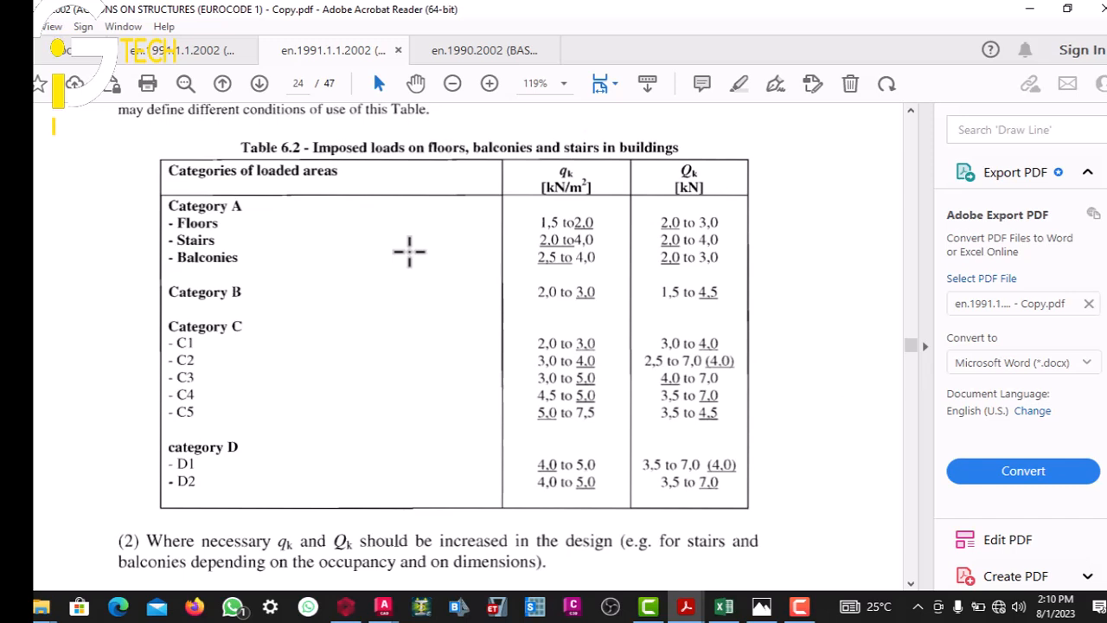
scroll(399, 257, "down", 3)
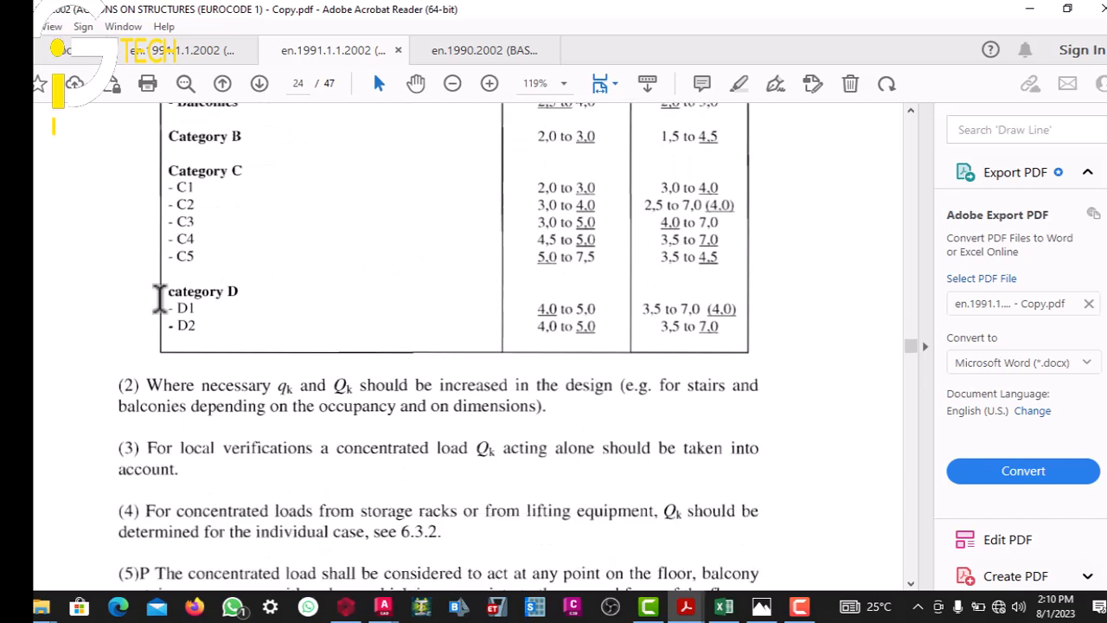
scroll(558, 308, "down", 1)
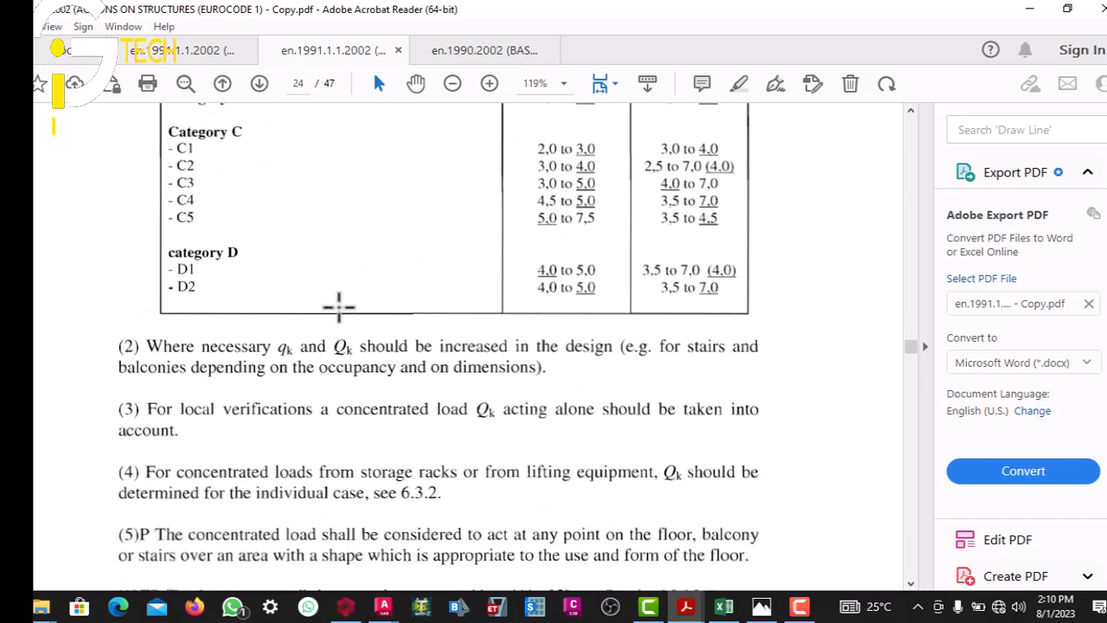
scroll(522, 277, "up", 1)
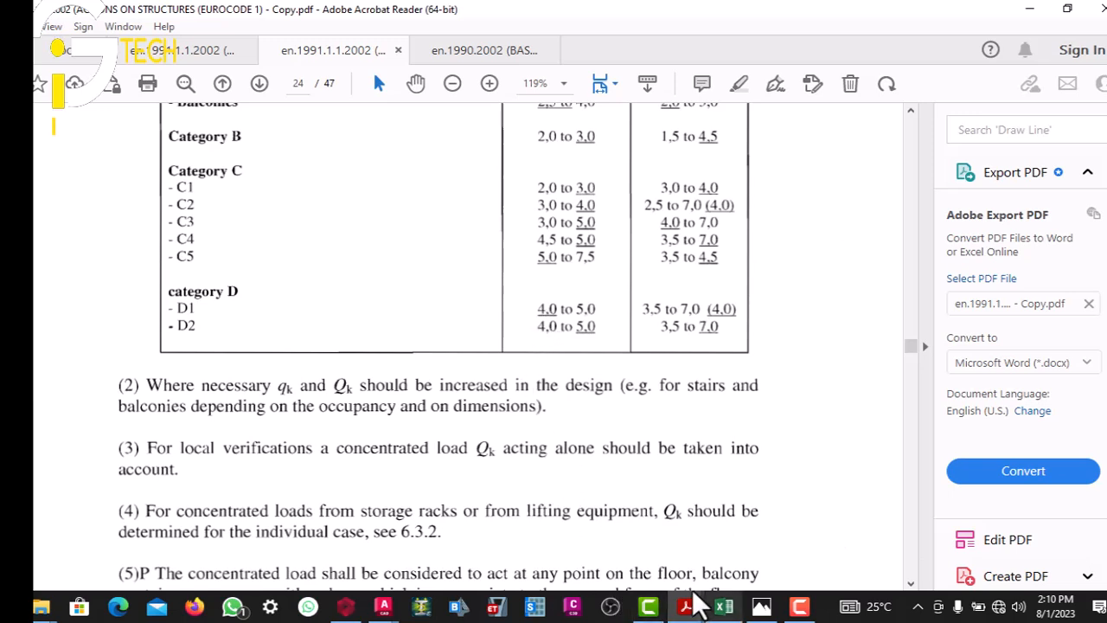
left_click(346, 605)
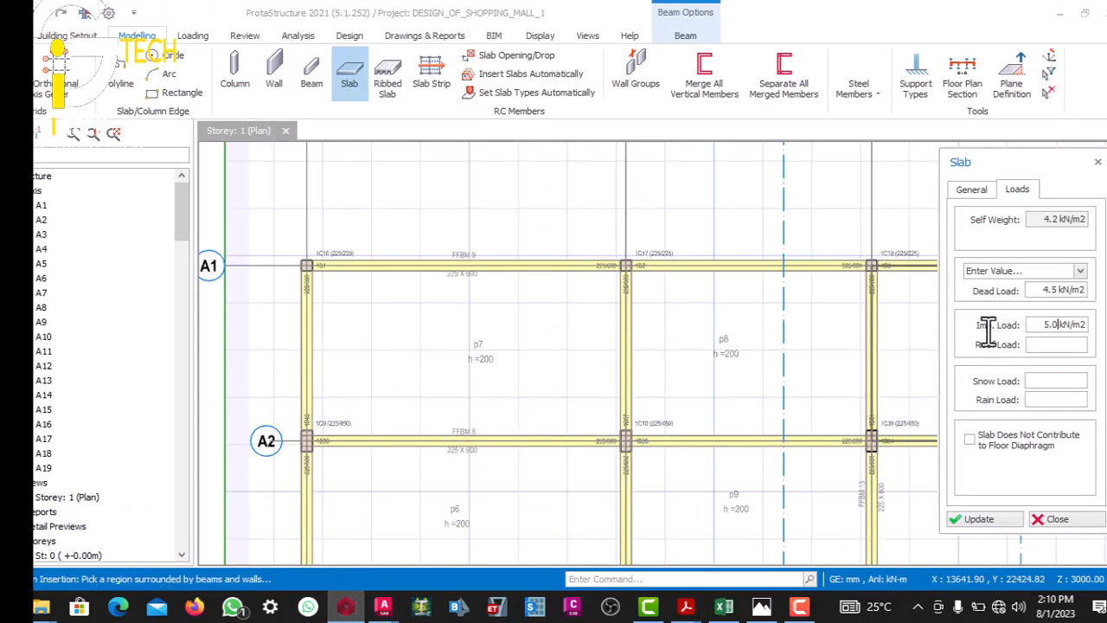
- Insert slabs in the top-row bays from p7 past A12 to A14–A11, plus the right-end bay
scroll(700, 321, "down", 1)
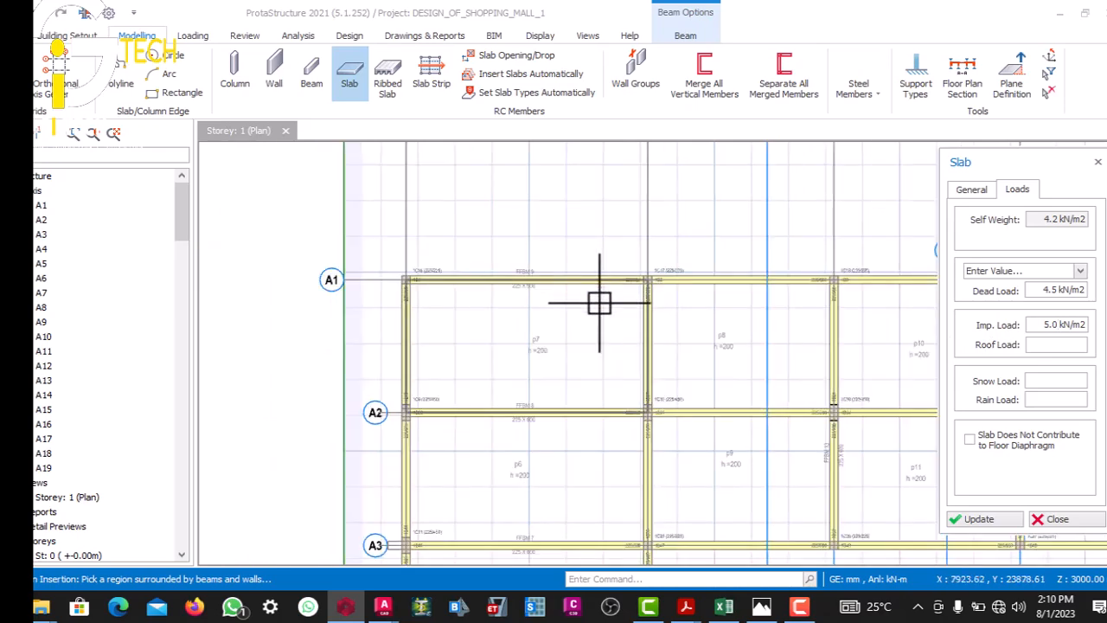
left_click(497, 324)
scroll(489, 318, "down", 2)
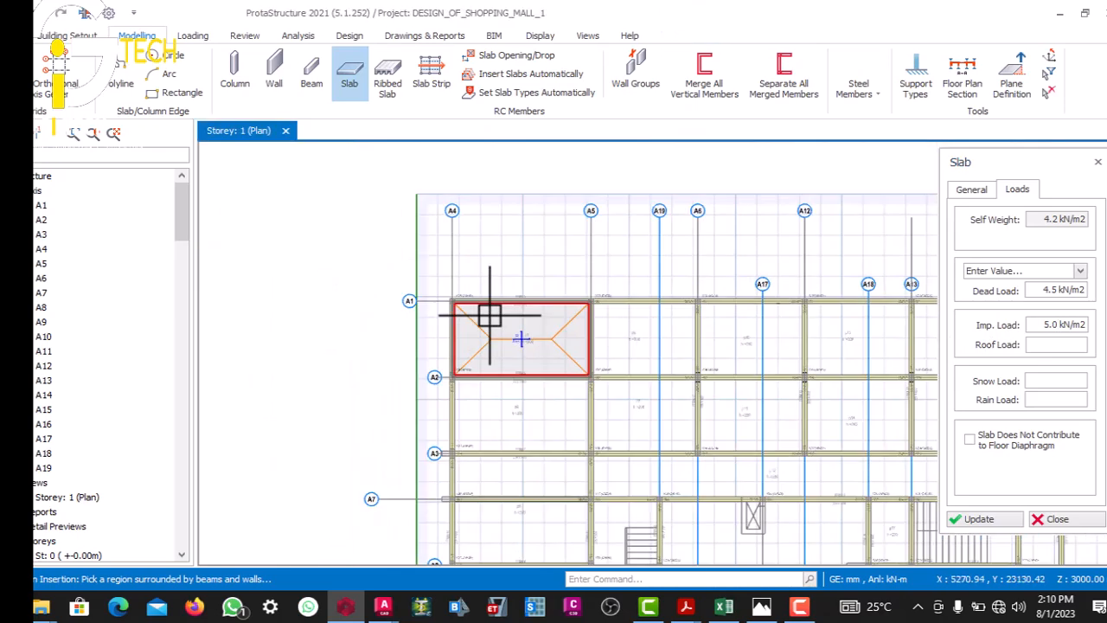
scroll(571, 320, "up", 2)
left_click(570, 316)
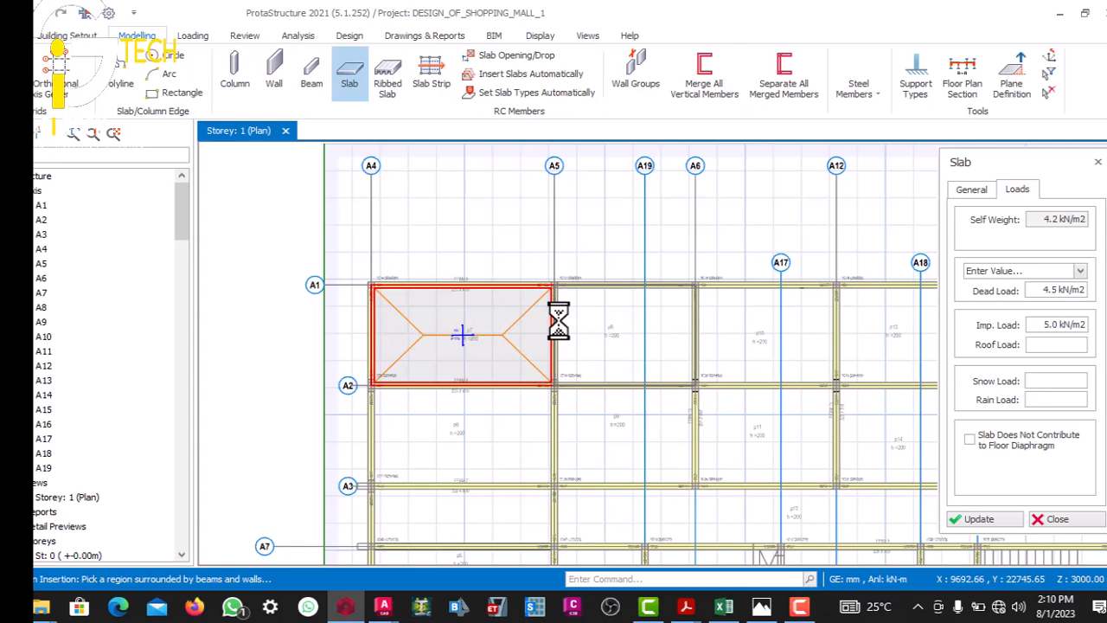
scroll(559, 321, "down", 2)
scroll(605, 321, "up", 1)
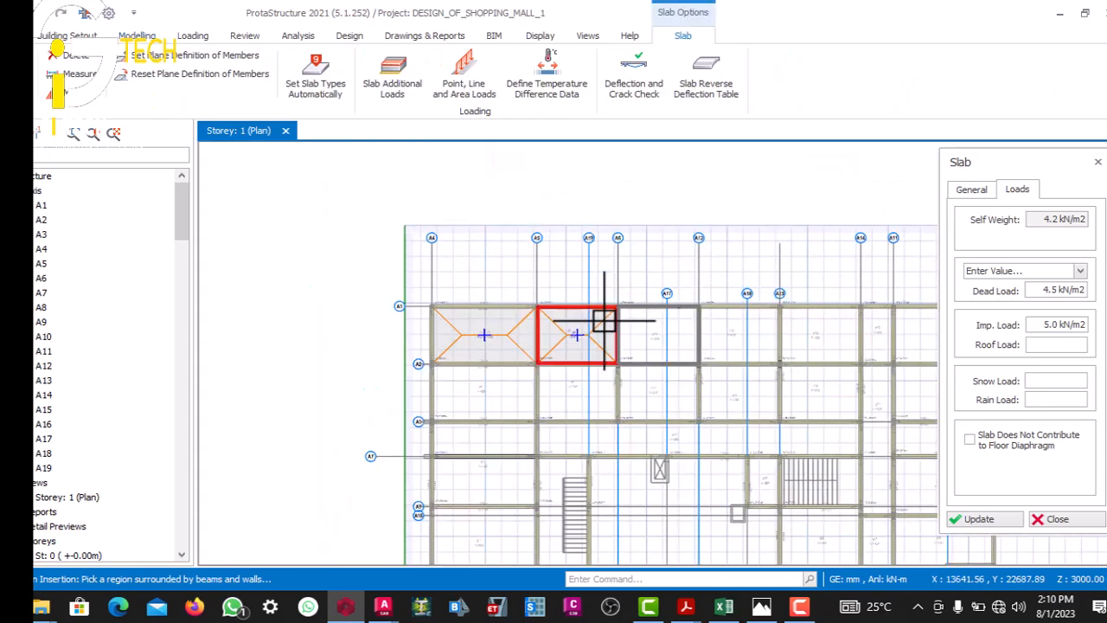
left_click(680, 325)
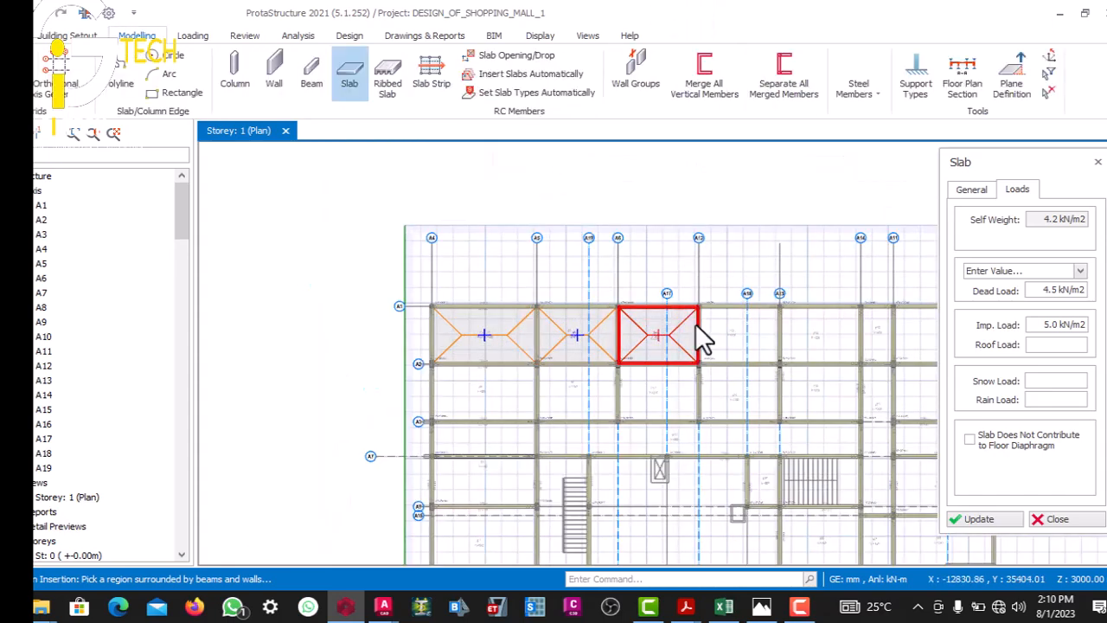
left_click(696, 324)
scroll(687, 324, "down", 2)
scroll(671, 326, "up", 1)
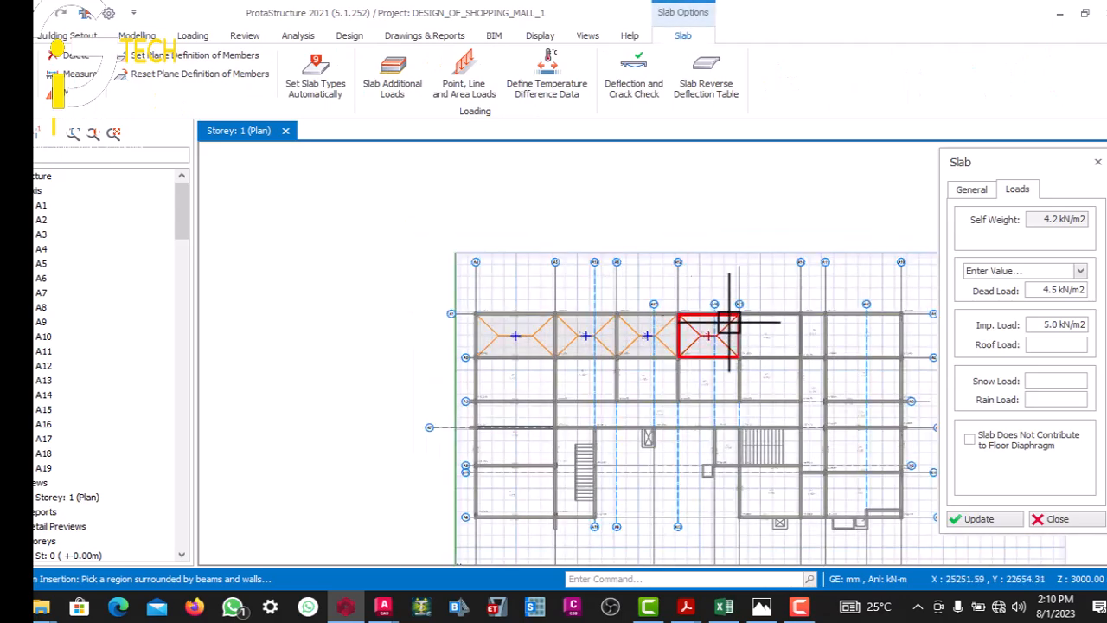
scroll(692, 329, "down", 2)
scroll(765, 332, "up", 4)
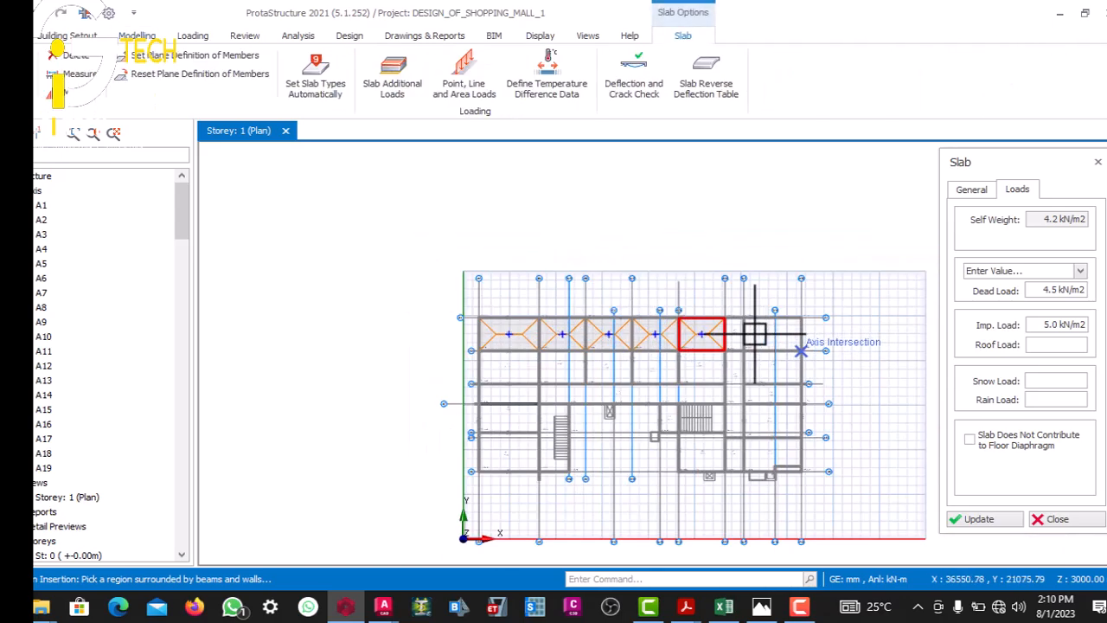
left_click(725, 322)
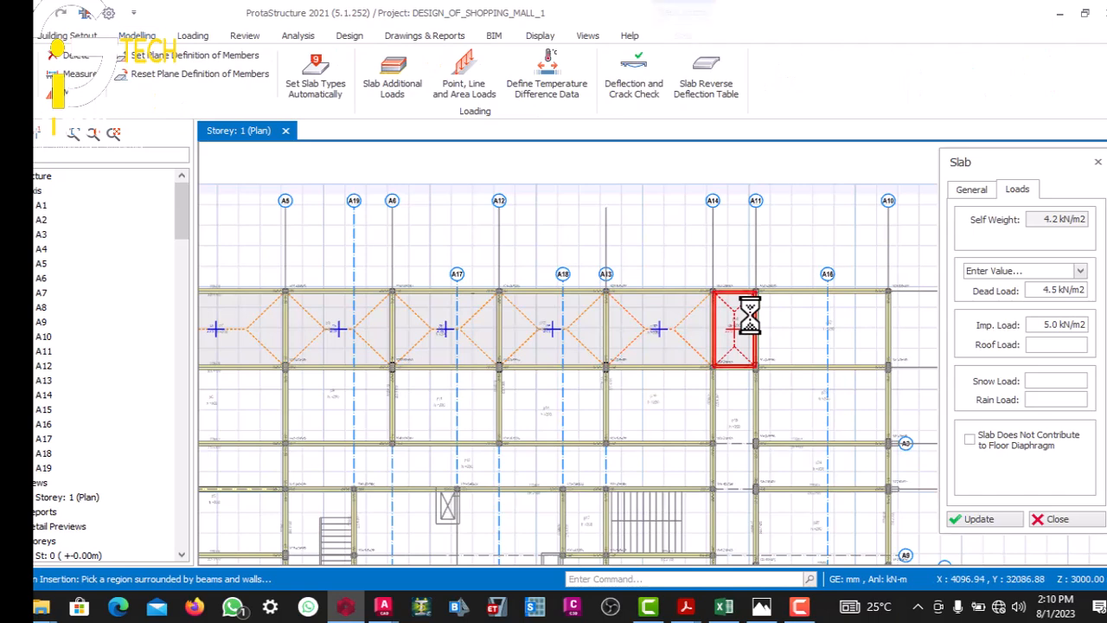
scroll(744, 327, "down", 3)
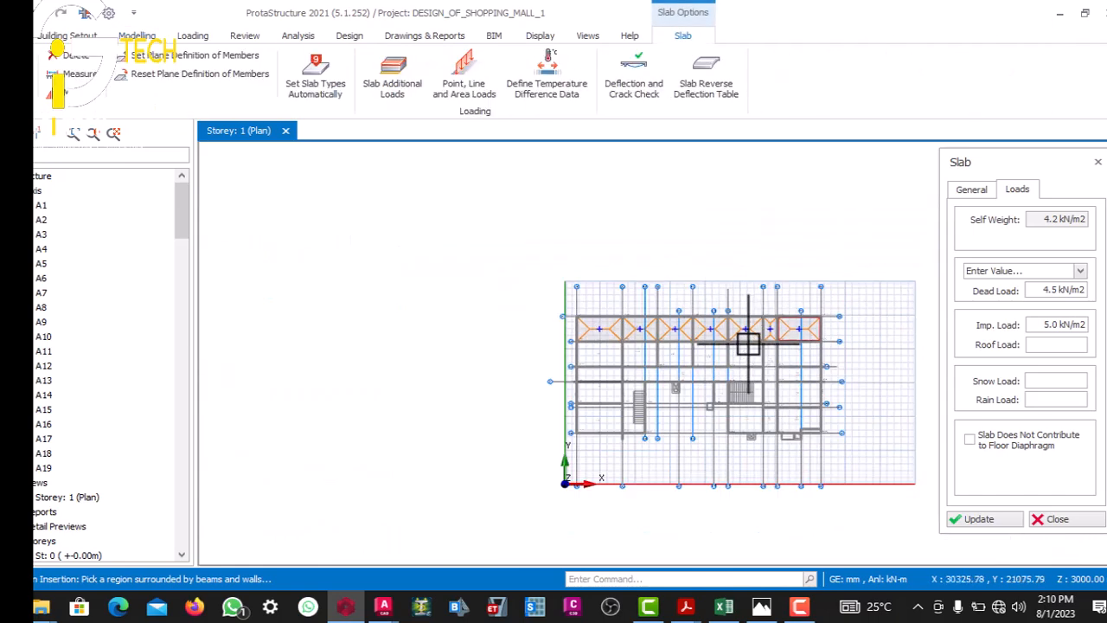
scroll(750, 330, "up", 2)
left_click(755, 363)
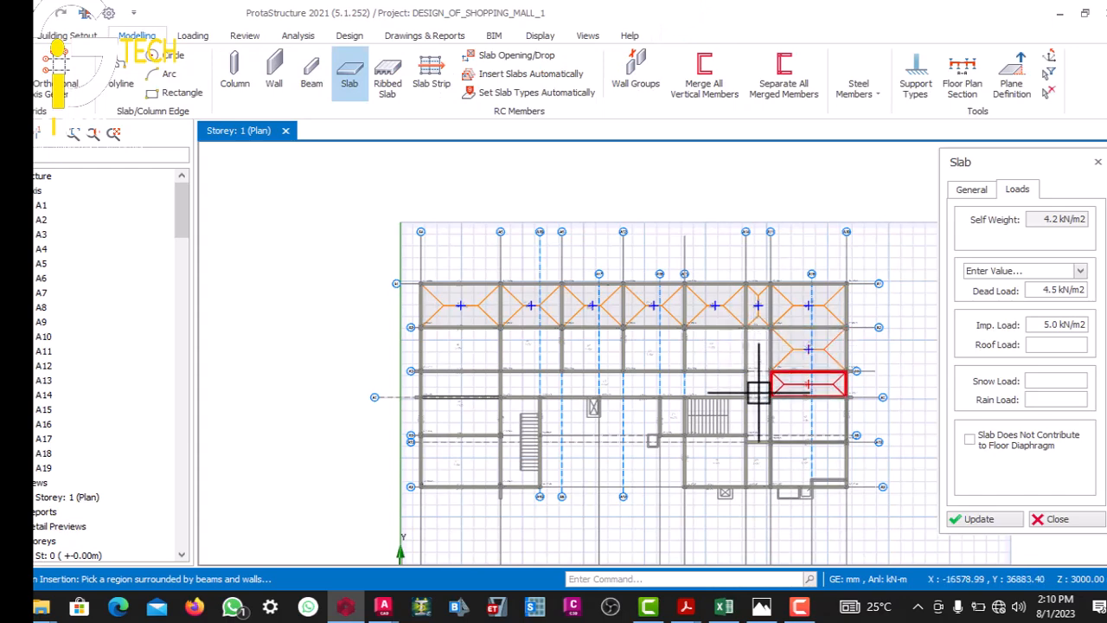
- Insert slabs over the long corridor strip, the second-row bays and the left-side bays
scroll(759, 363, "up", 3)
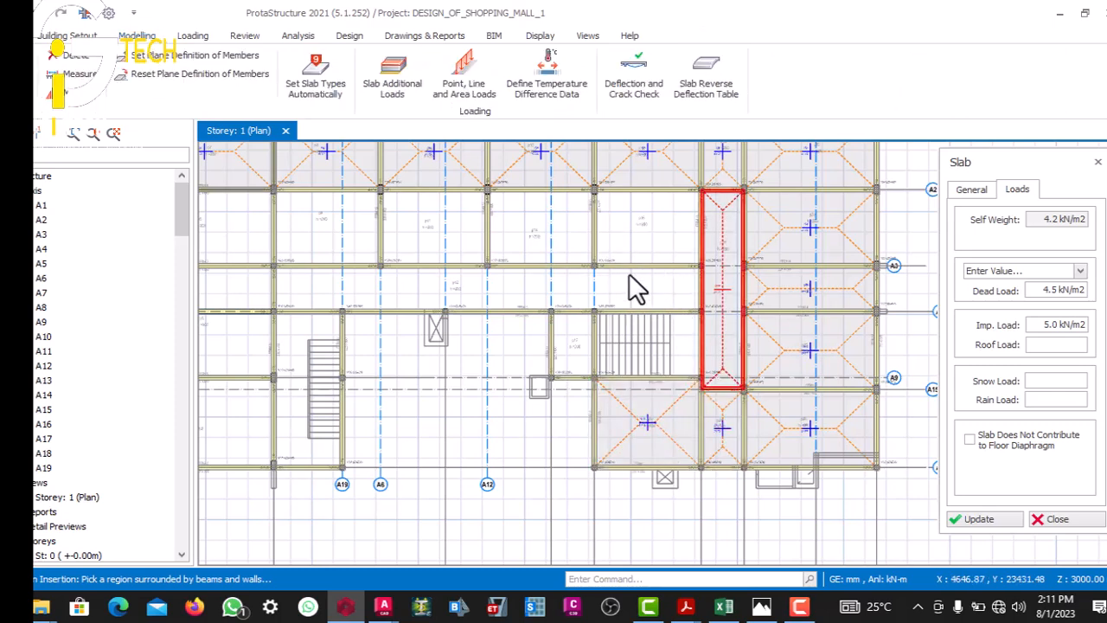
left_click(630, 275)
left_click(626, 218)
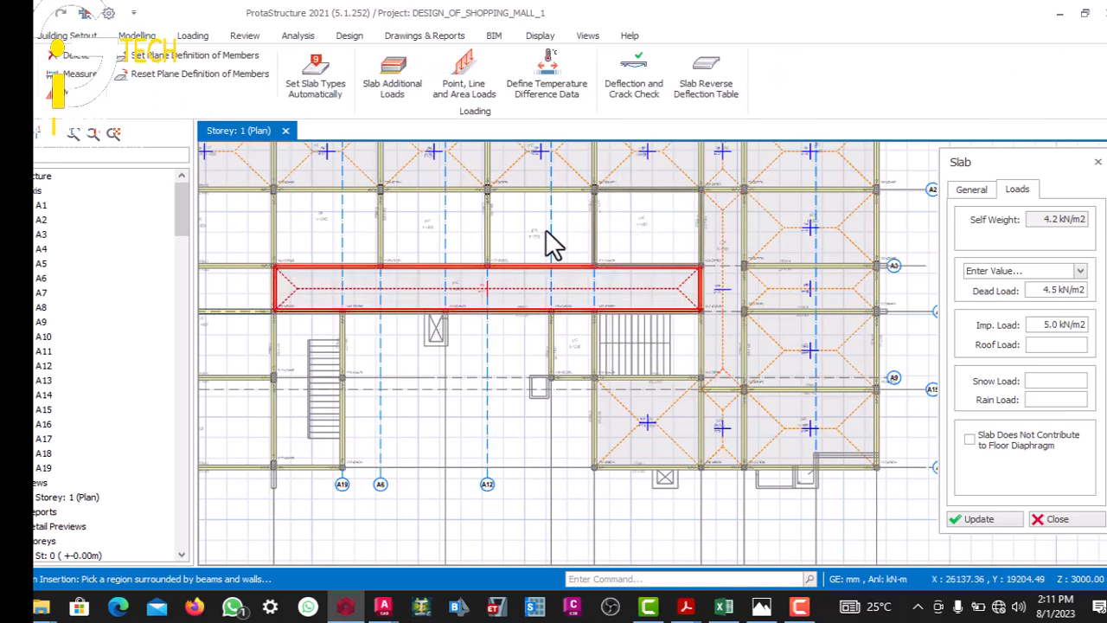
left_click(493, 221)
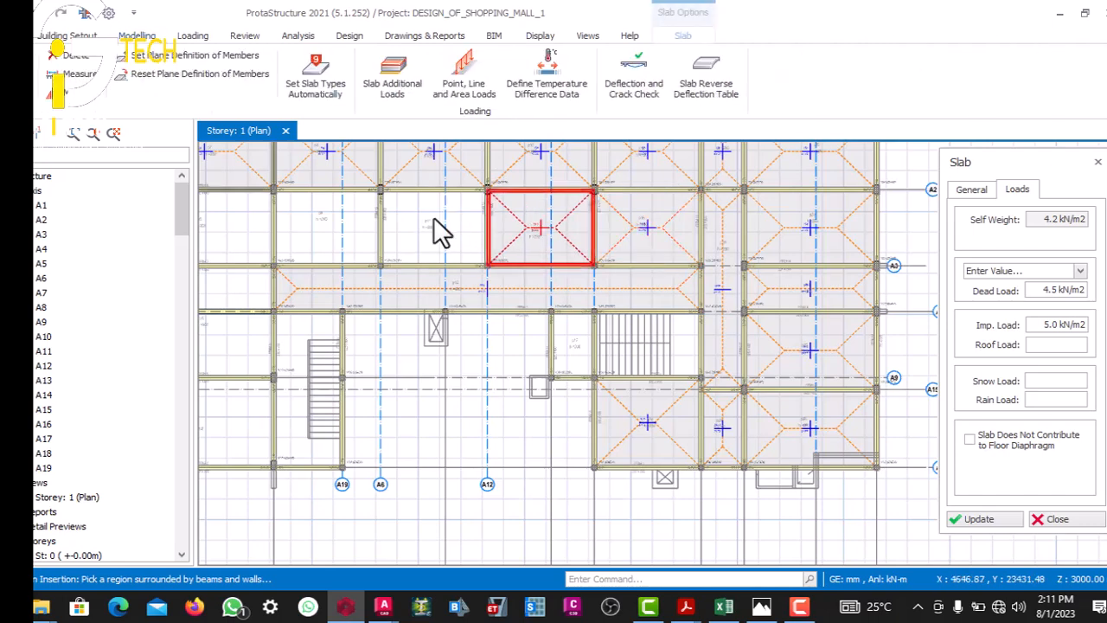
left_click(435, 219)
scroll(423, 228, "down", 2)
left_click(367, 220)
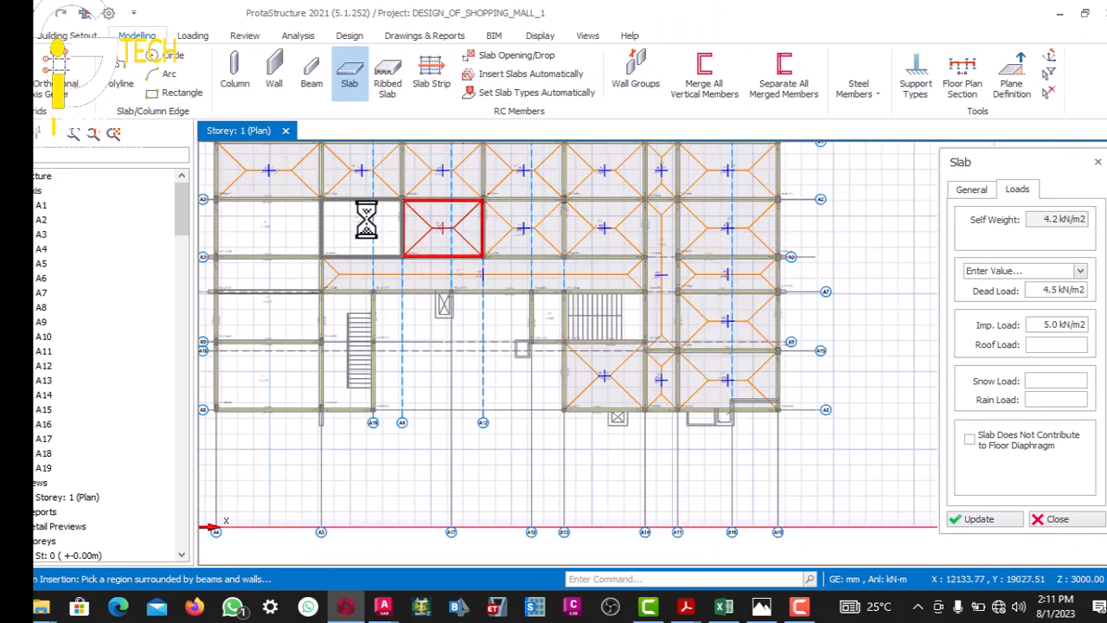
scroll(489, 224, "down", 2)
scroll(361, 224, "up", 2)
left_click(372, 222)
left_click(383, 259)
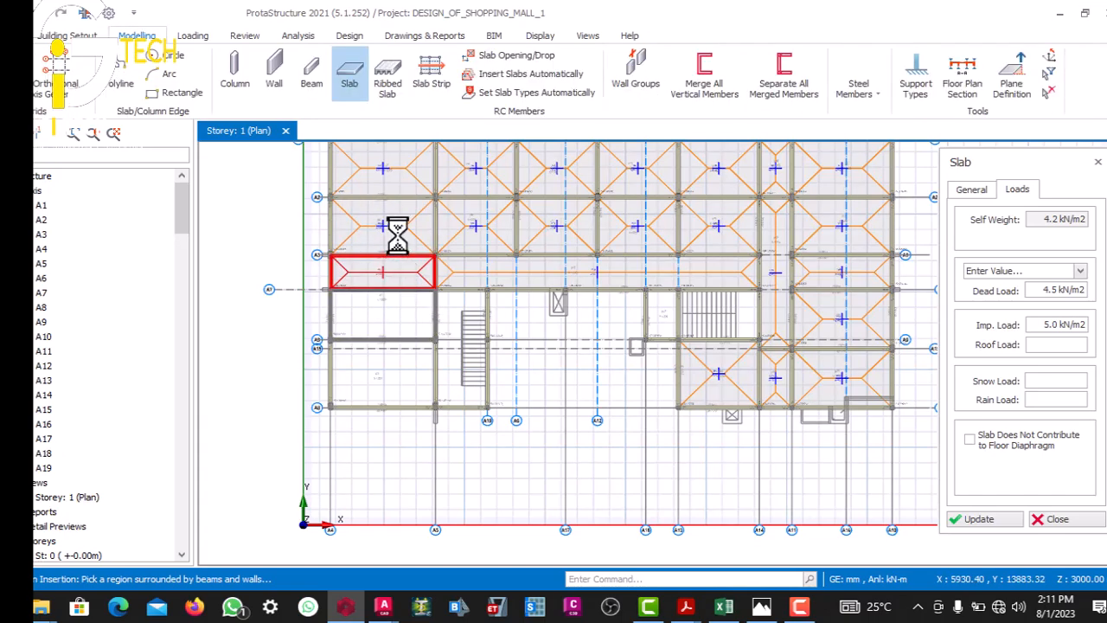
- Zoom around the Storey 1 plan to review the newly placed slabs
scroll(395, 234, "down", 1)
scroll(382, 299, "up", 1)
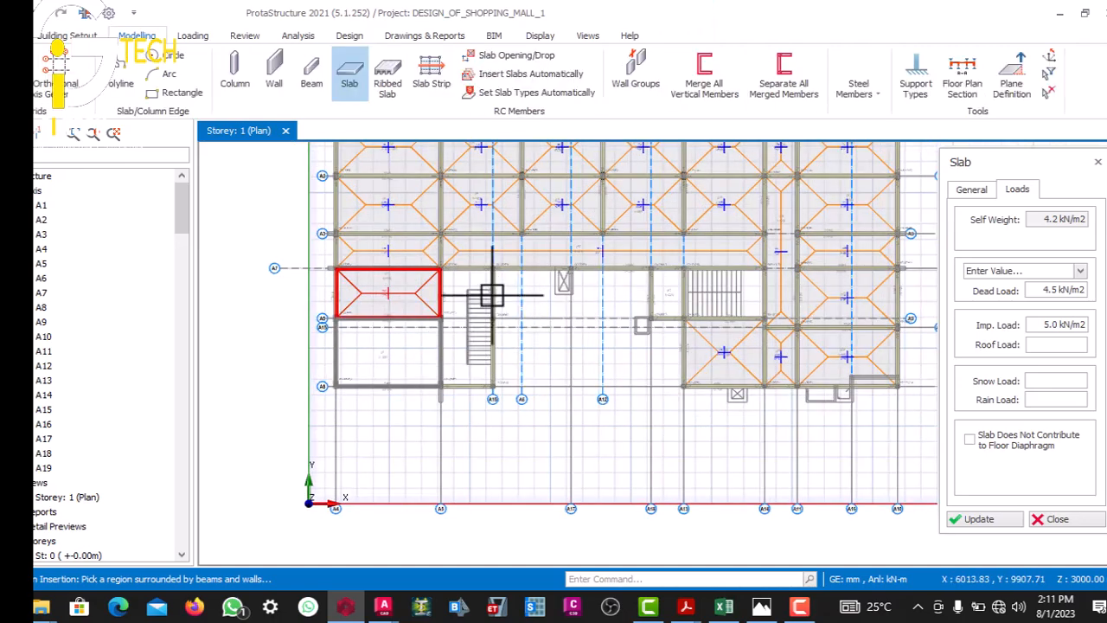
scroll(493, 292, "down", 1)
scroll(541, 296, "up", 2)
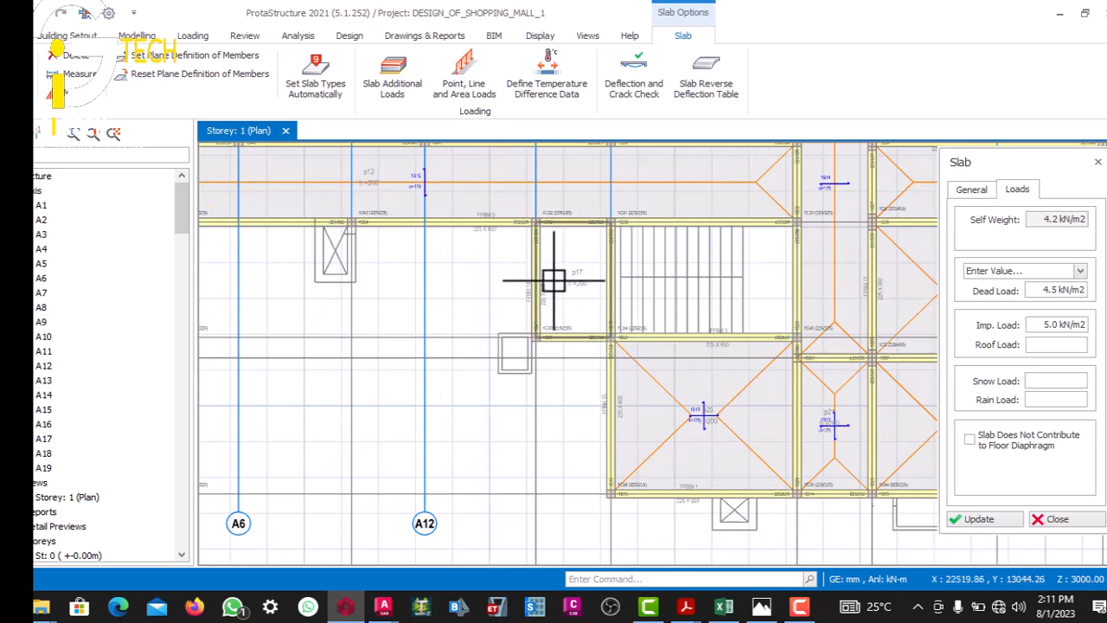
scroll(551, 278, "down", 3)
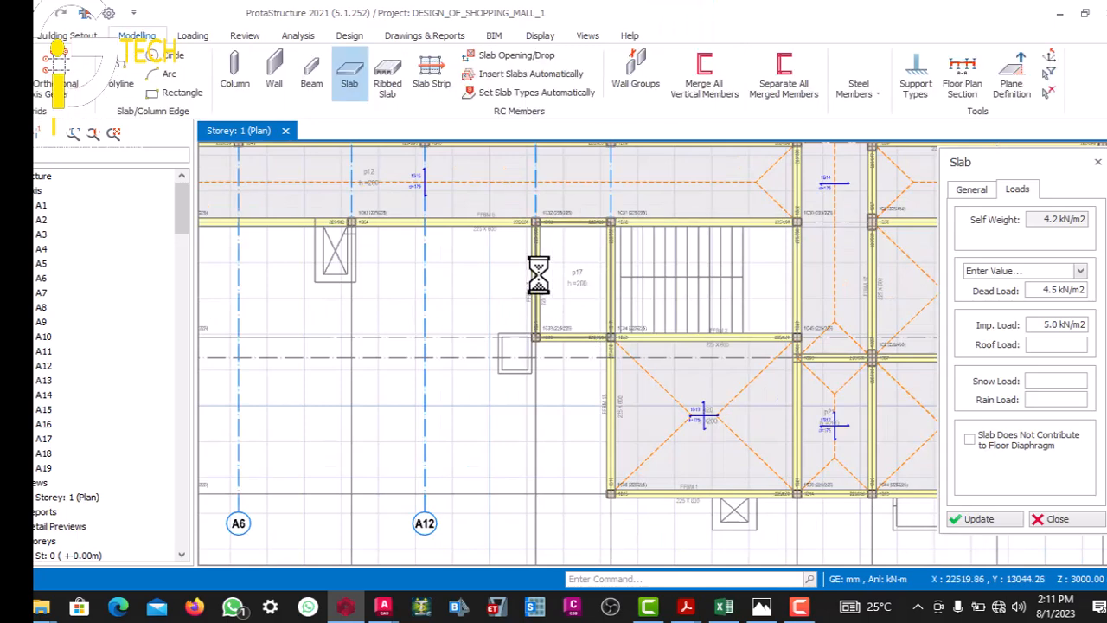
scroll(554, 270, "up", 3)
scroll(494, 252, "down", 2)
scroll(484, 223, "up", 2)
scroll(484, 223, "down", 3)
scroll(469, 245, "up", 1)
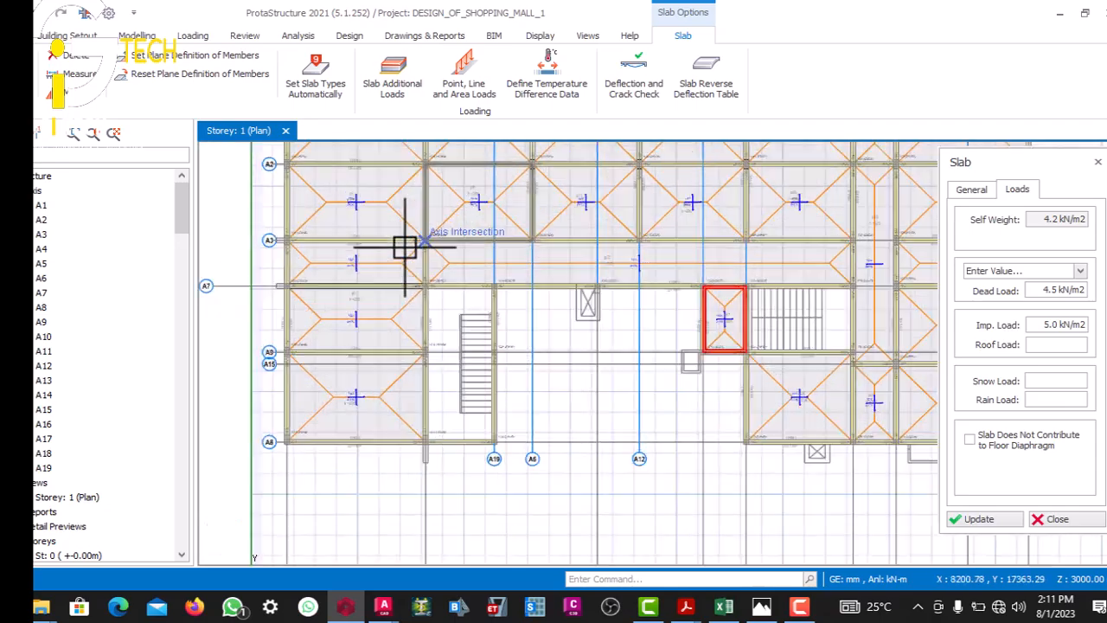
scroll(410, 242, "down", 1)
scroll(433, 240, "up", 2)
scroll(524, 240, "down", 3)
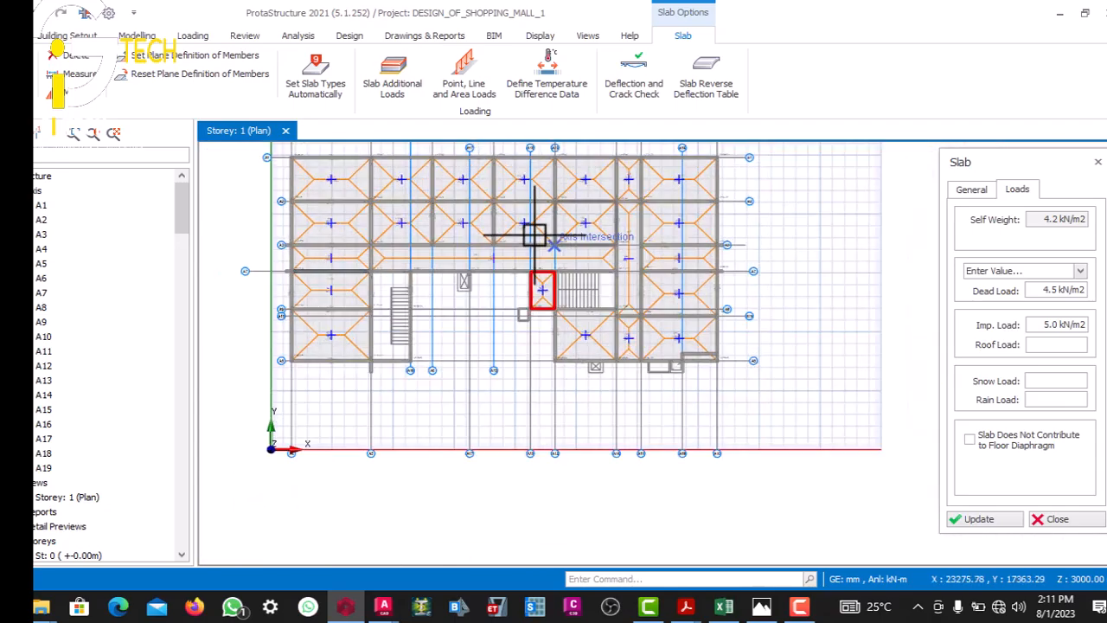
scroll(566, 244, "up", 4)
scroll(501, 252, "down", 2)
scroll(507, 291, "up", 3)
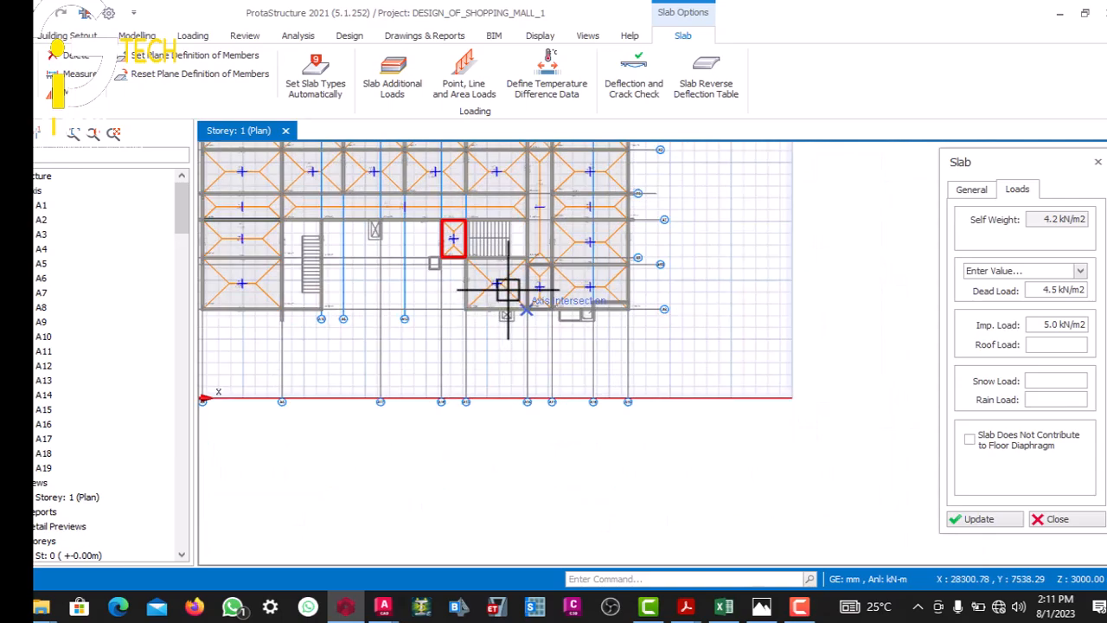
scroll(549, 265, "up", 2)
scroll(492, 285, "down", 3)
scroll(487, 289, "up", 4)
scroll(435, 240, "down", 2)
scroll(484, 239, "up", 5)
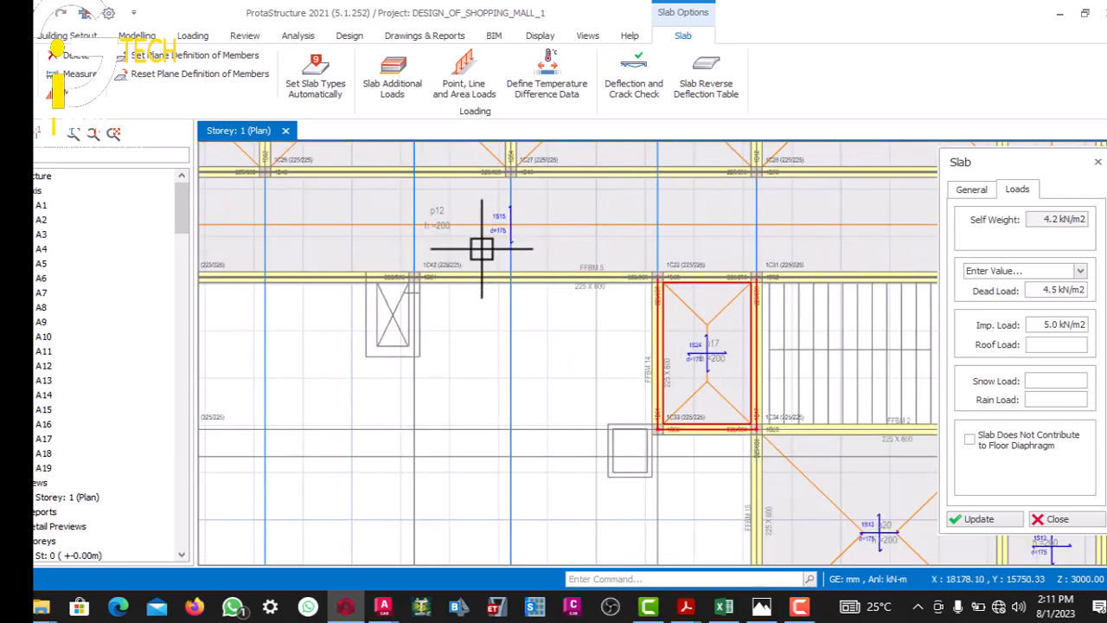
scroll(557, 252, "down", 4)
scroll(571, 247, "up", 2)
scroll(623, 233, "down", 4)
scroll(631, 230, "up", 3)
scroll(588, 232, "down", 3)
scroll(458, 259, "up", 3)
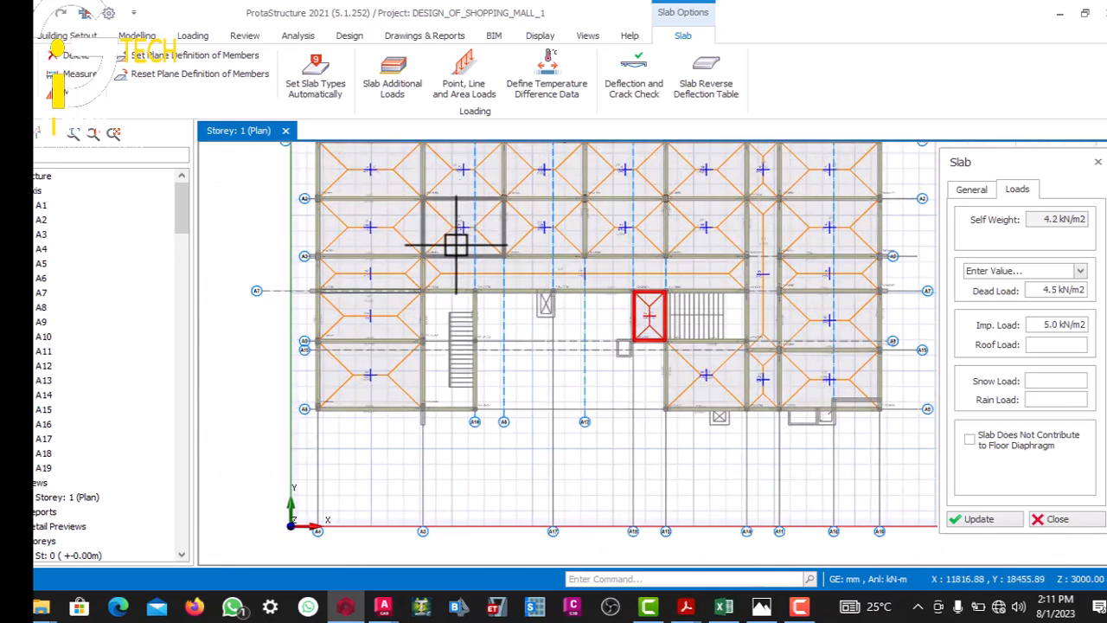
scroll(458, 238, "down", 2)
scroll(411, 336, "up", 2)
scroll(511, 308, "up", 2)
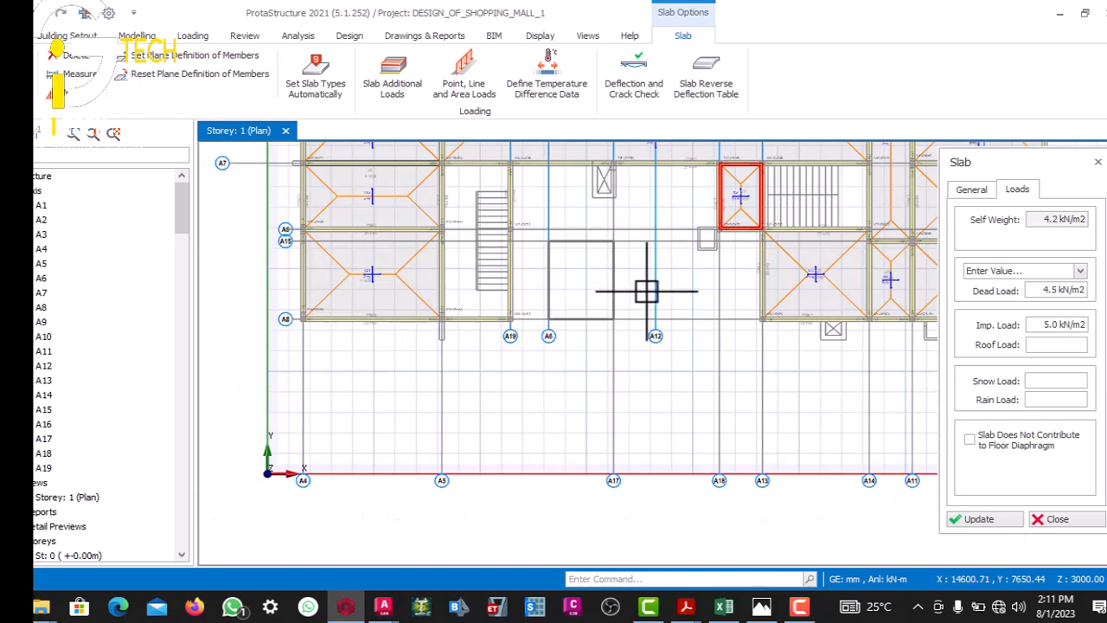
scroll(597, 297, "down", 2)
scroll(668, 262, "down", 3)
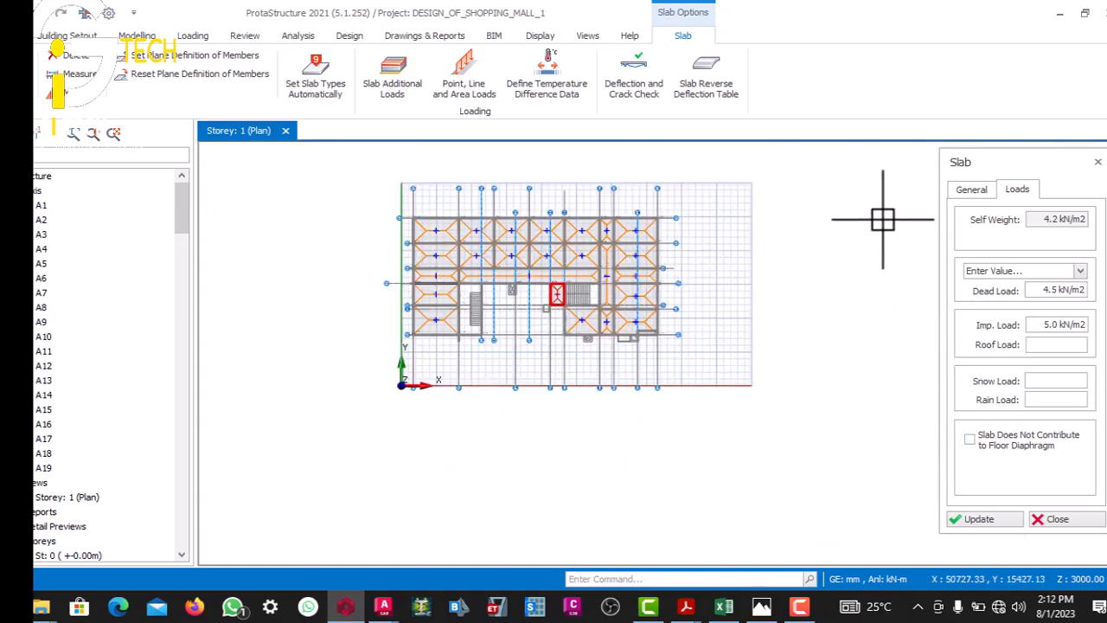
scroll(886, 210, "down", 1)
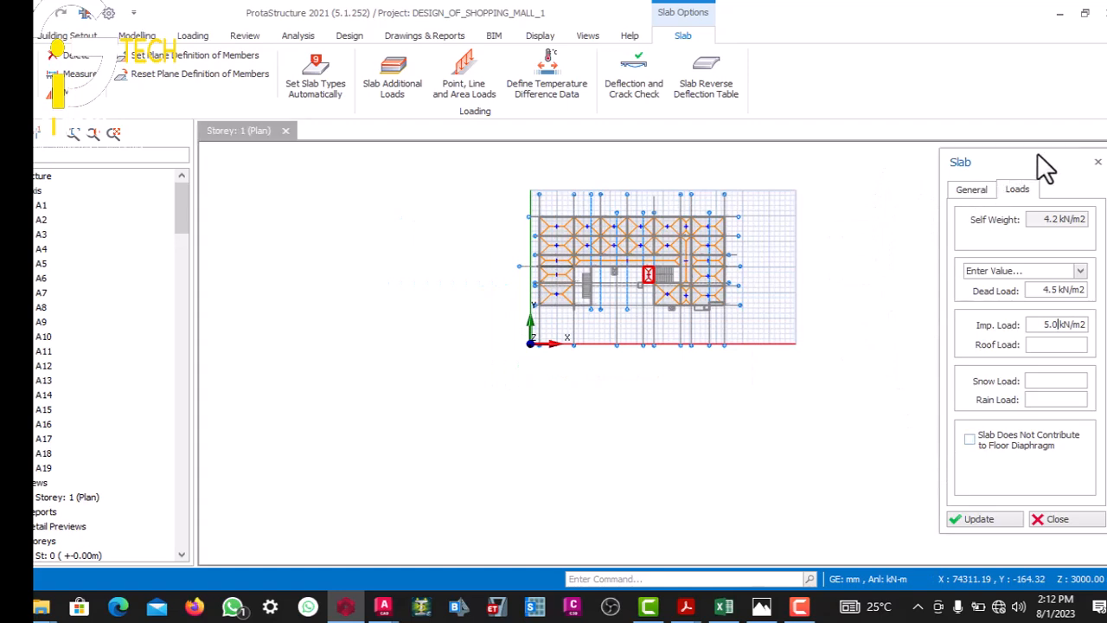
- Close the slab properties panel and zoom to beam 1B1
left_click(1097, 161)
scroll(619, 249, "up", 7)
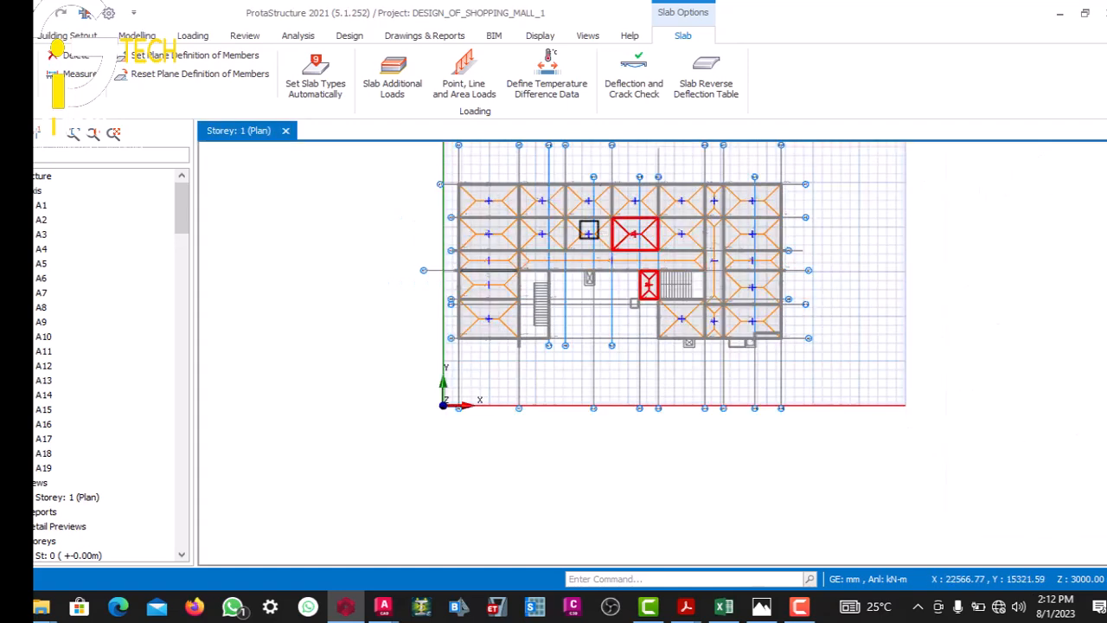
scroll(588, 262, "down", 6)
scroll(481, 210, "up", 4)
scroll(481, 209, "up", 6)
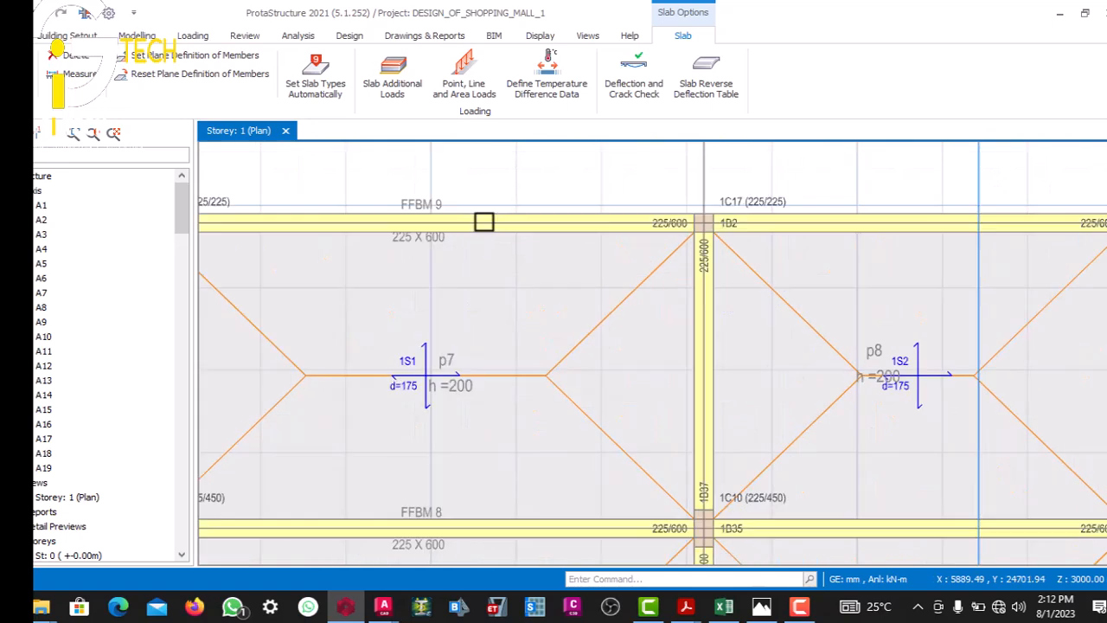
scroll(545, 216, "down", 3)
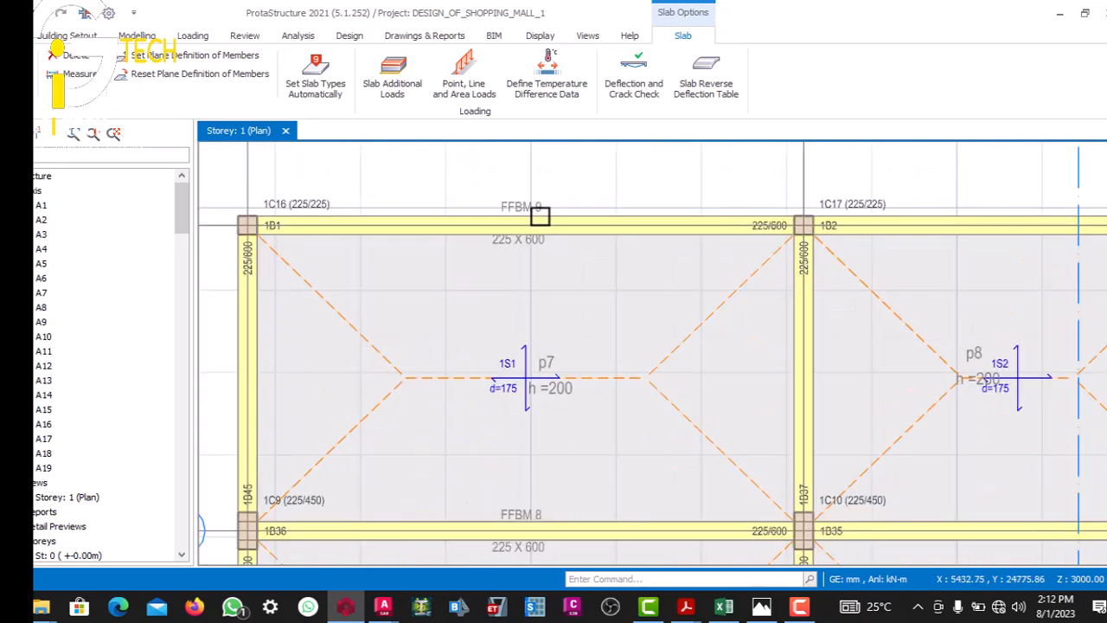
scroll(506, 227, "up", 3)
scroll(606, 238, "down", 1)
scroll(805, 249, "up", 2)
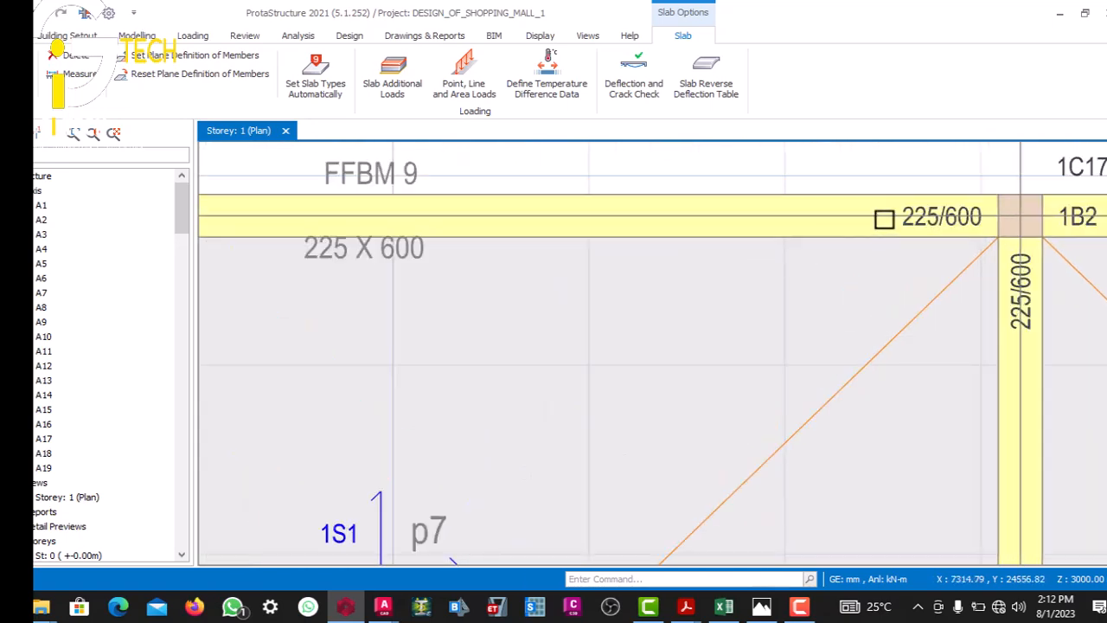
- Give beam 1B1 a wall load with 3.47 kN/m² unit weight and 3.0 m height
right_click(868, 213)
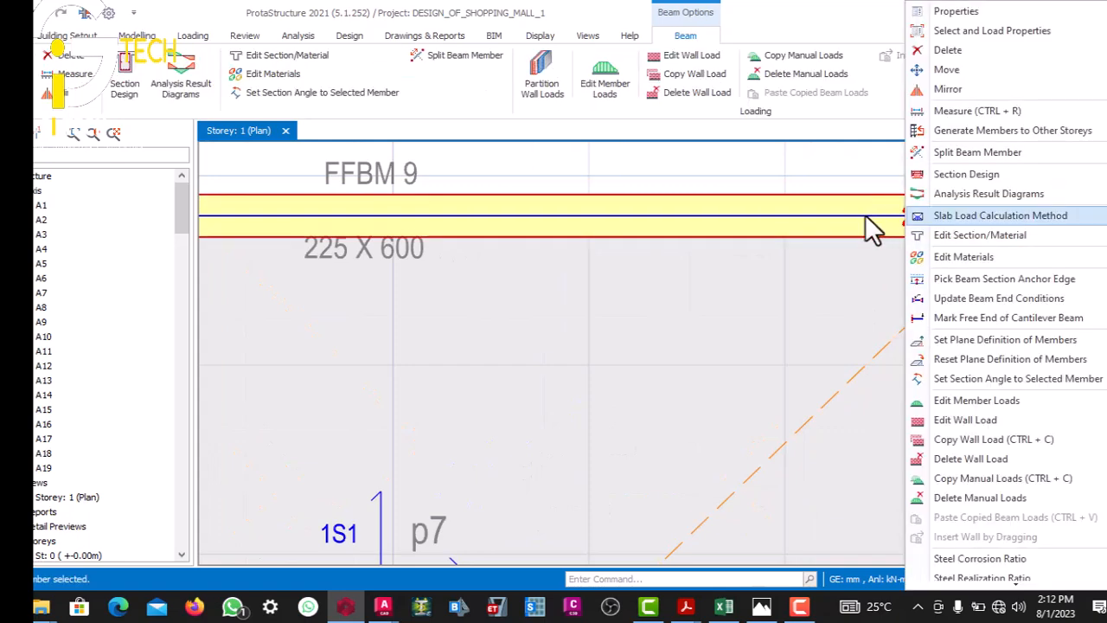
left_click(916, 417)
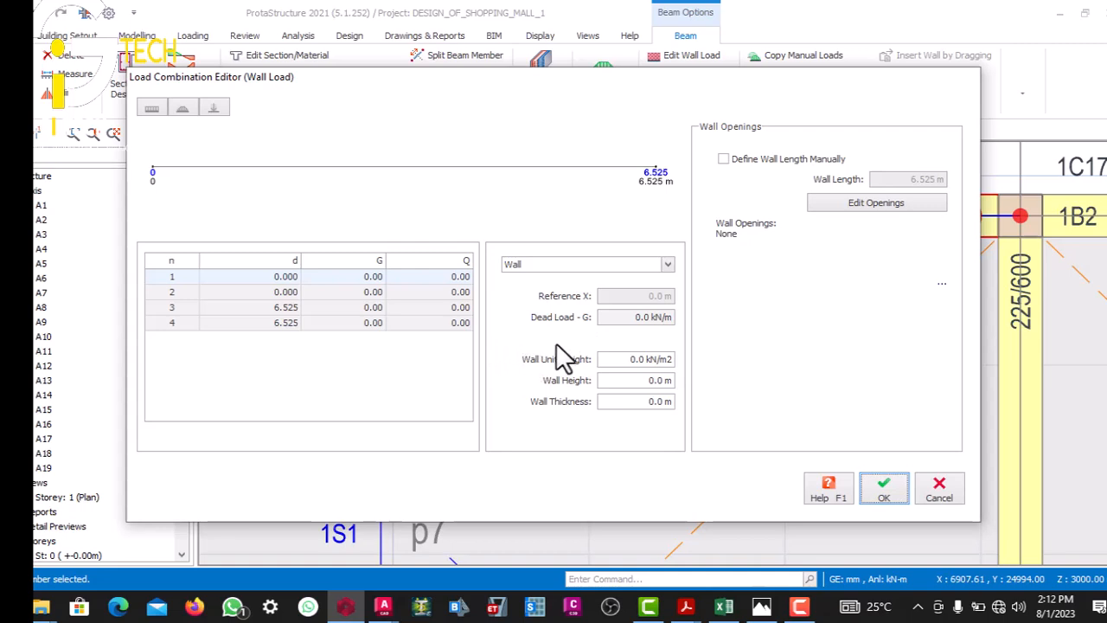
mouse_move(658, 356)
left_mouse_down()
mouse_move(632, 347)
mouse_move(653, 346)
left_mouse_up()
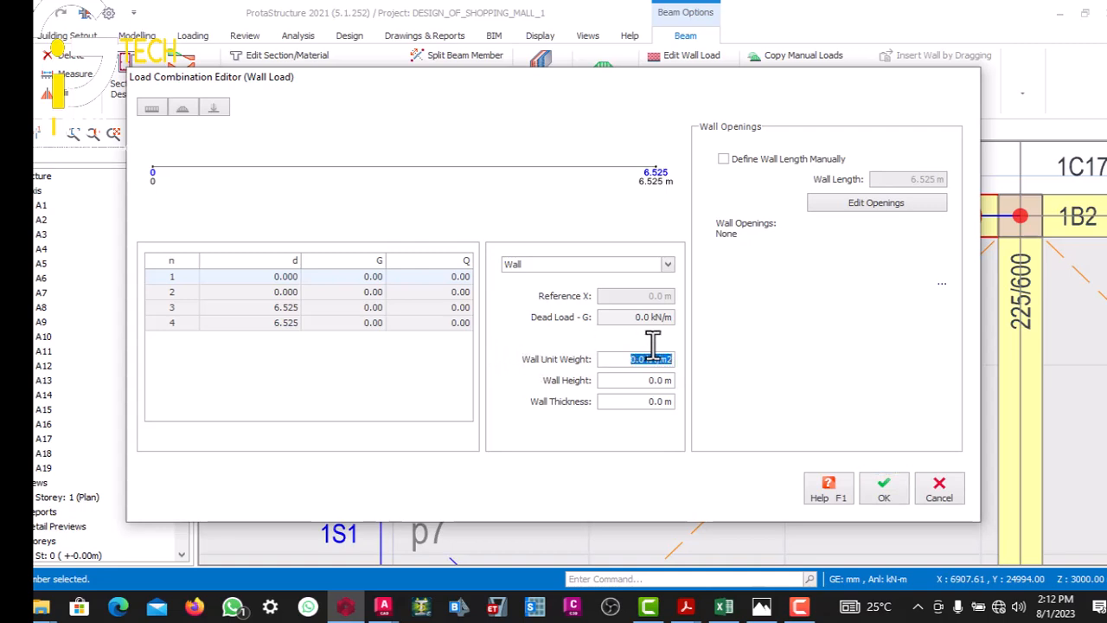
type("3.47")
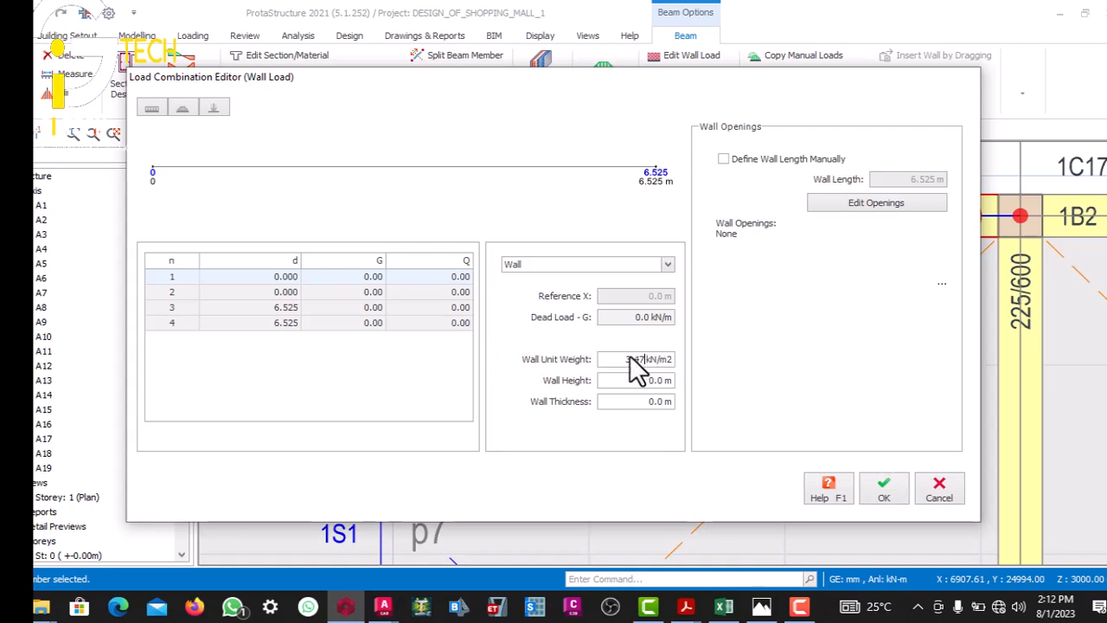
left_click_drag(614, 365, 657, 365)
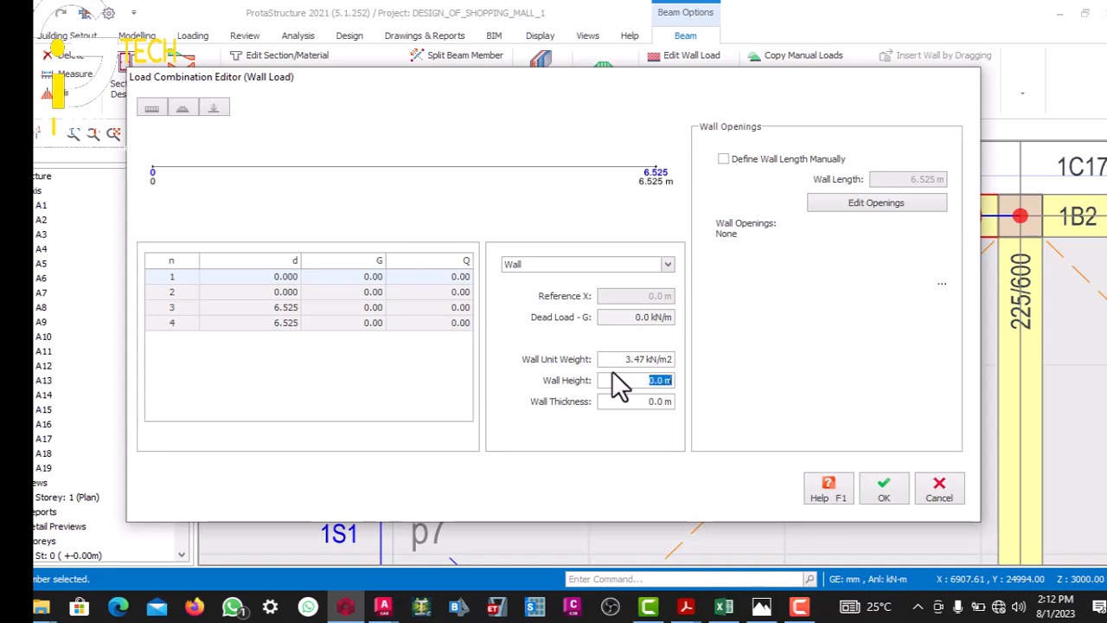
type("3.0")
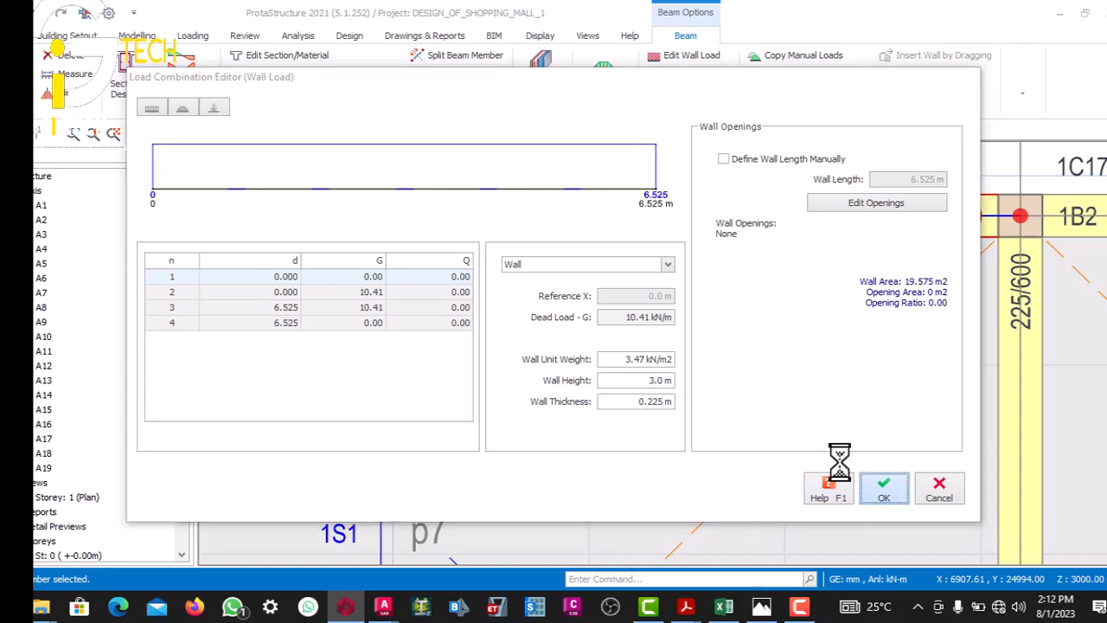
scroll(583, 310, "down", 2)
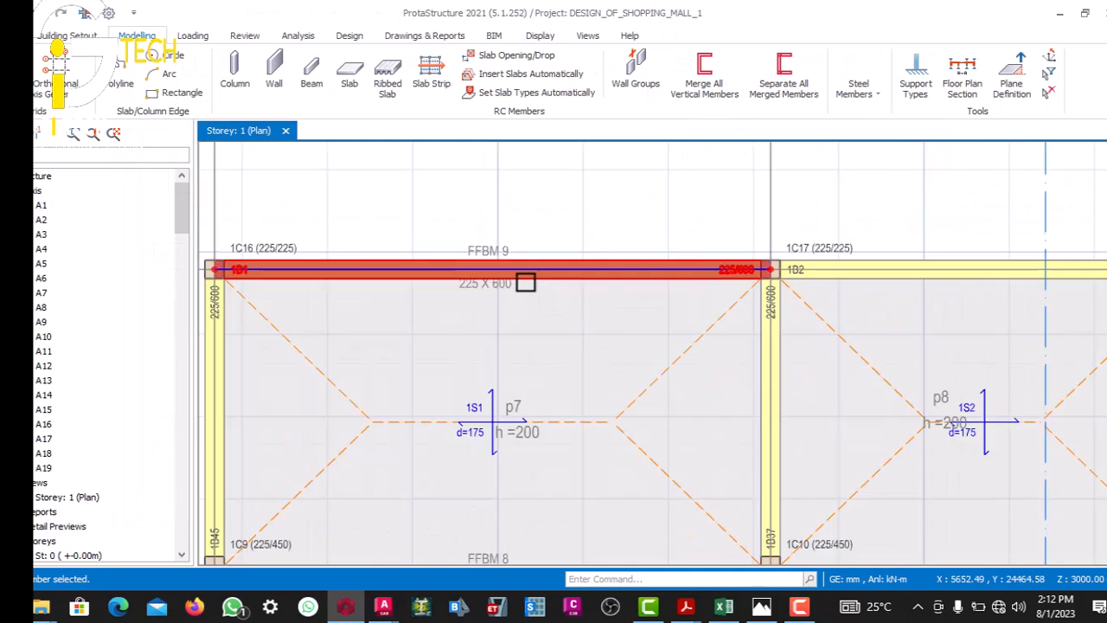
- Confirm the wall load and copy it from beam 1B1
left_click(973, 507)
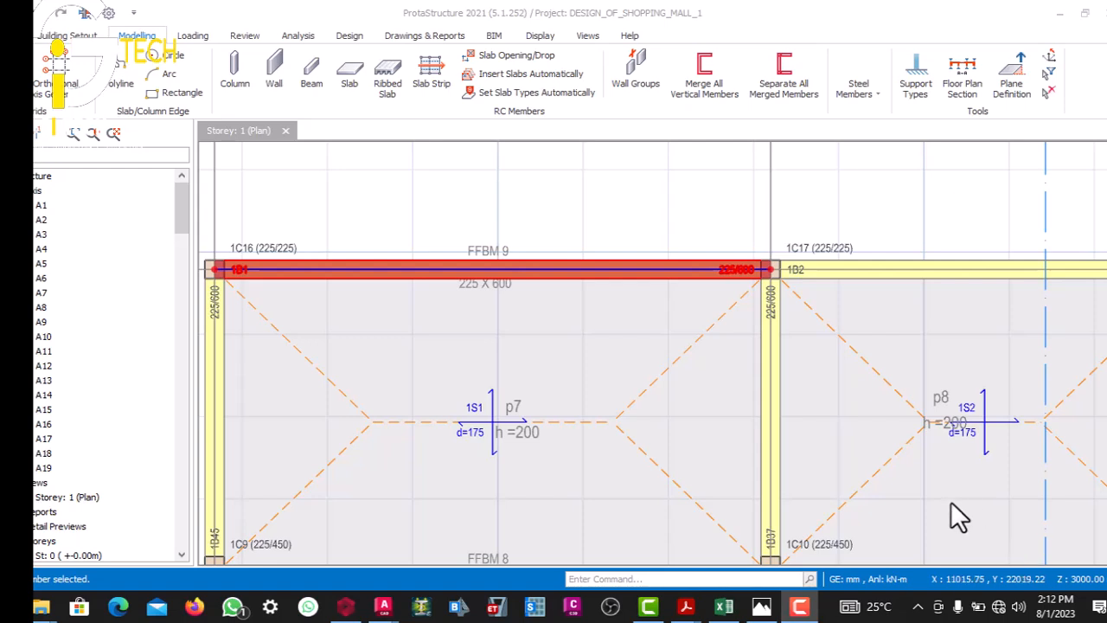
scroll(705, 399, "down", 5)
scroll(677, 371, "up", 5)
scroll(577, 391, "down", 5)
scroll(576, 391, "up", 5)
scroll(573, 303, "down", 3)
scroll(625, 187, "up", 2)
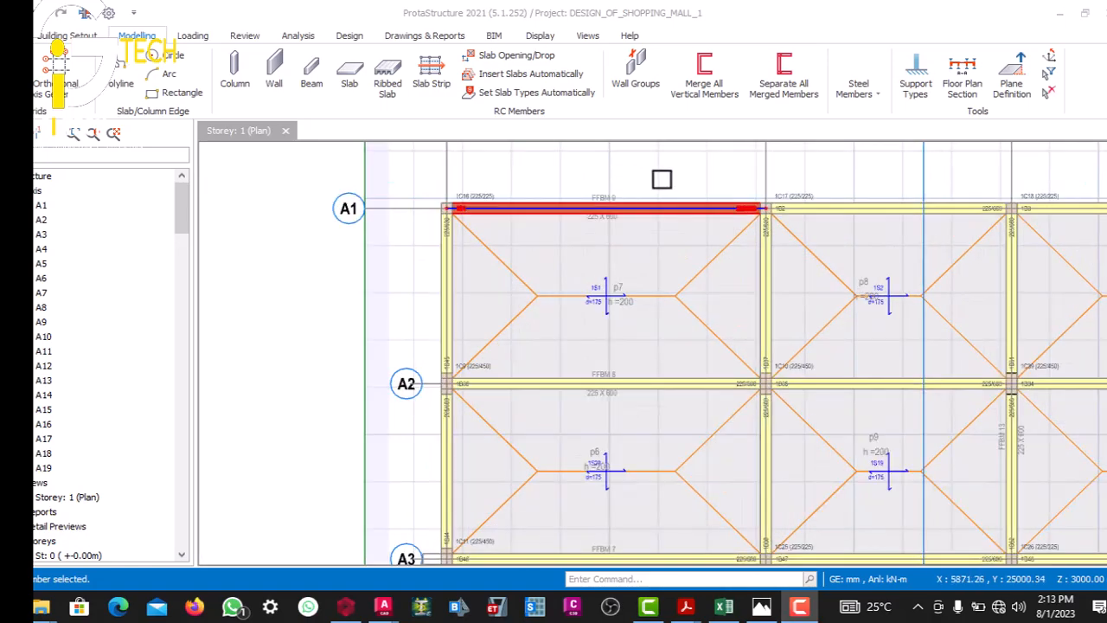
scroll(600, 212, "up", 4)
scroll(600, 211, "down", 3)
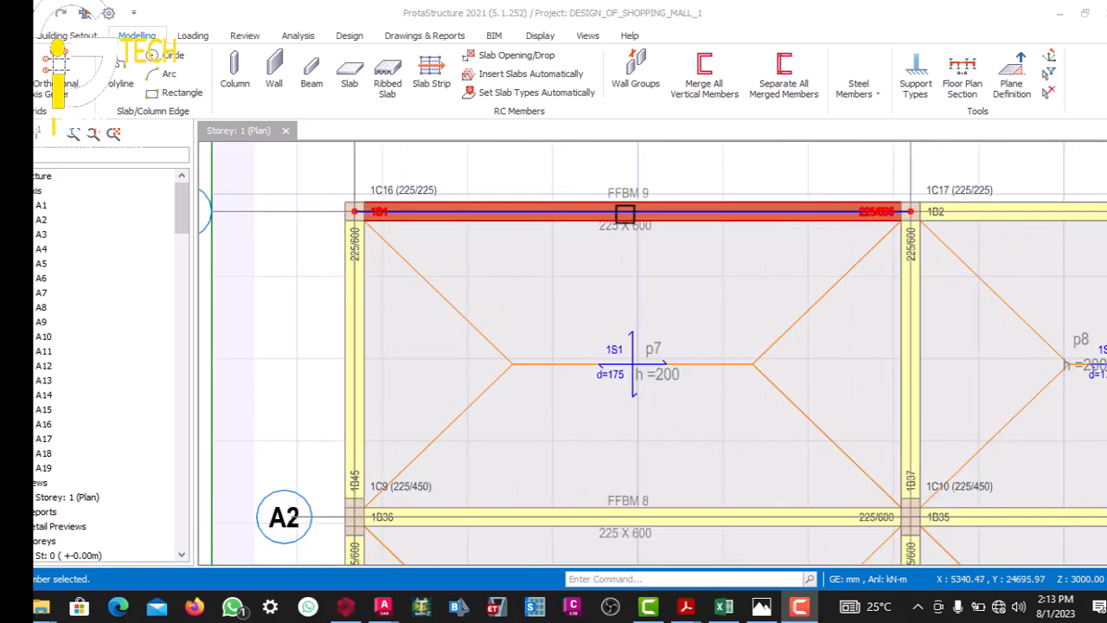
scroll(539, 204, "up", 3)
right_click(567, 214)
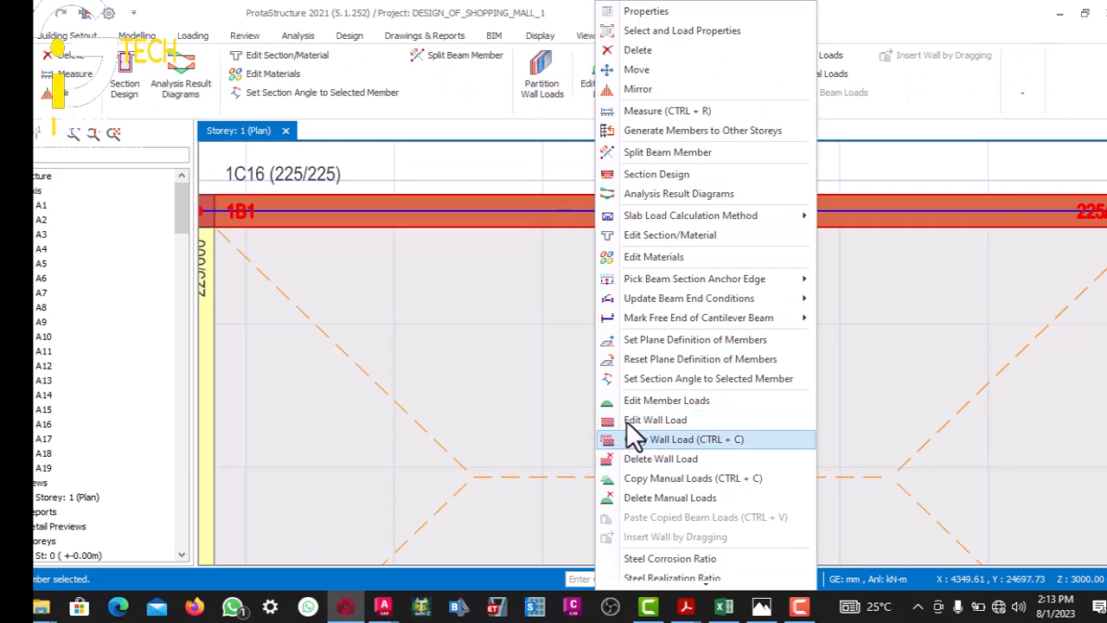
left_click(636, 439)
- Select beams 1B73 back through 1B1 in the model tree
scroll(493, 290, "down", 2)
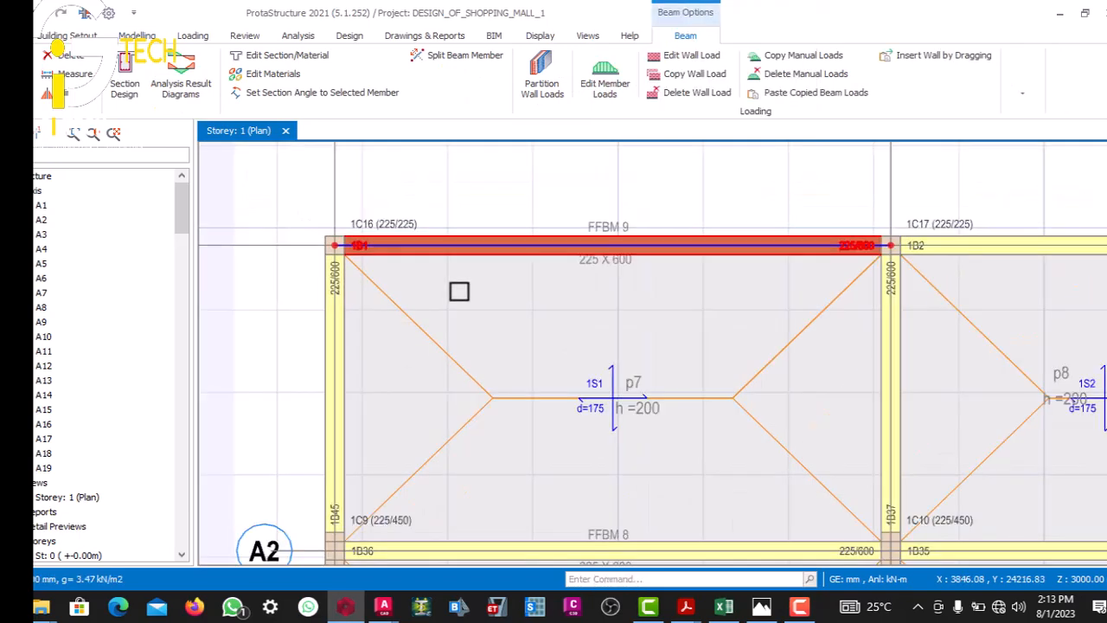
scroll(179, 282, "down", 9)
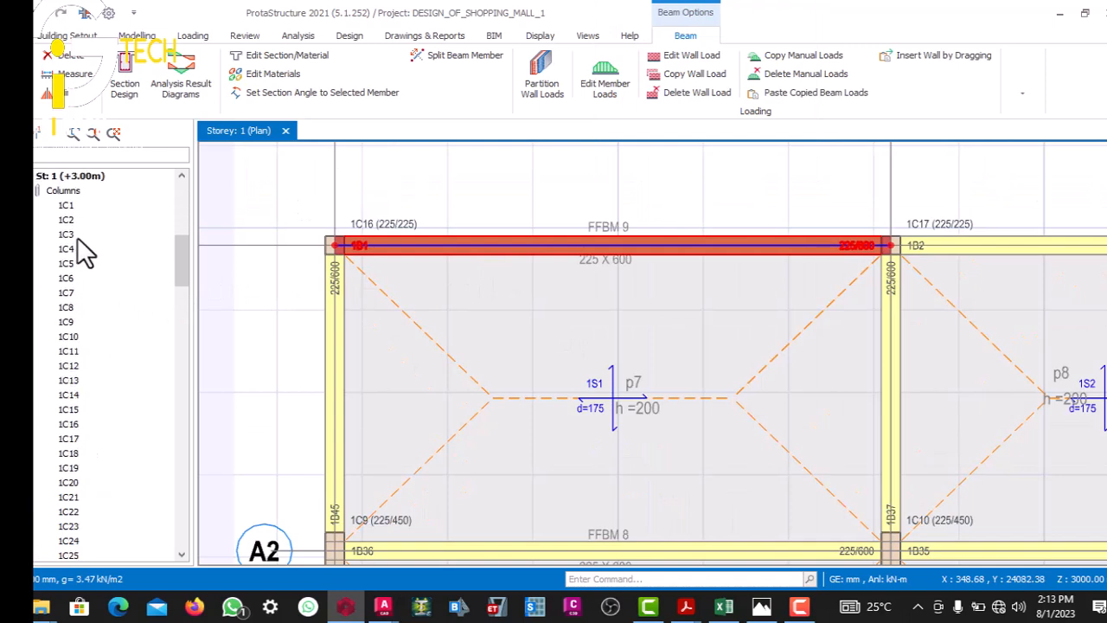
scroll(87, 260, "down", 15)
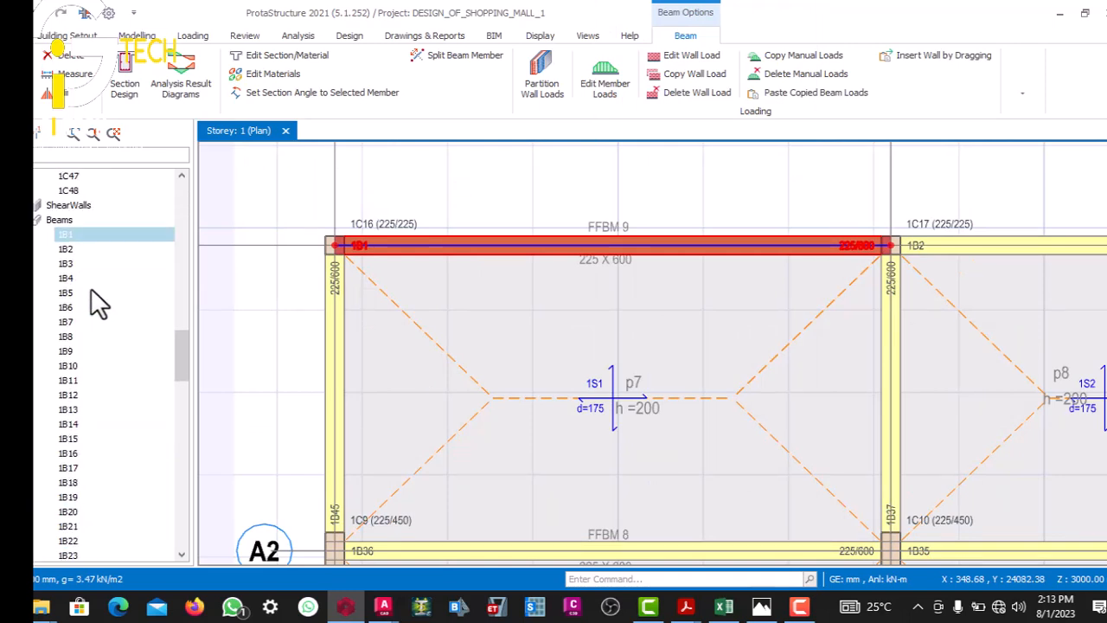
scroll(80, 239, "down", 15)
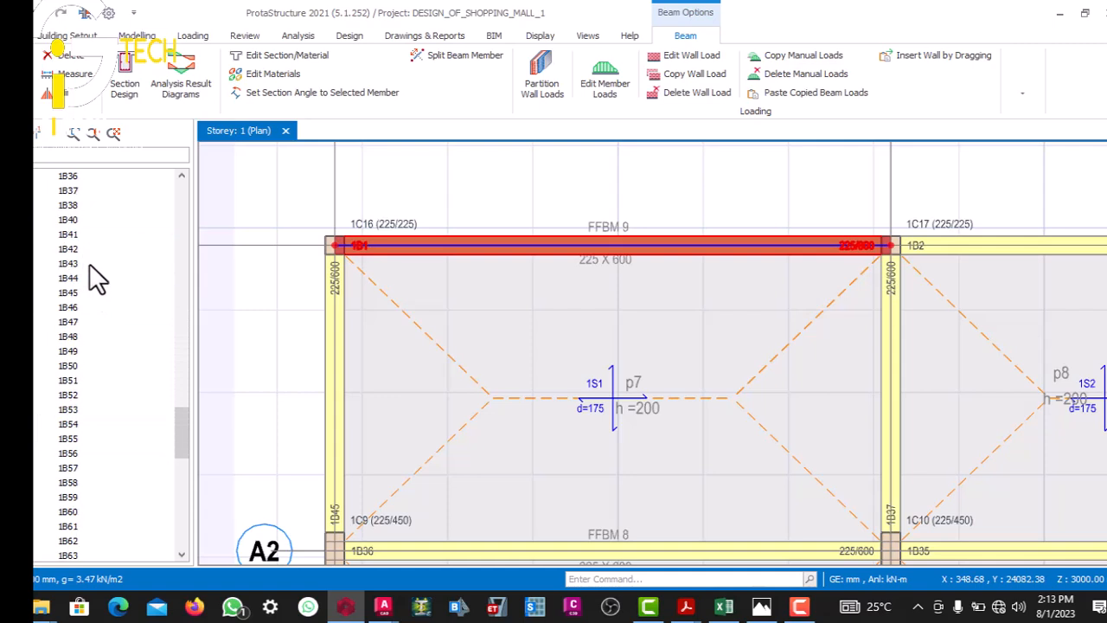
scroll(98, 280, "down", 5)
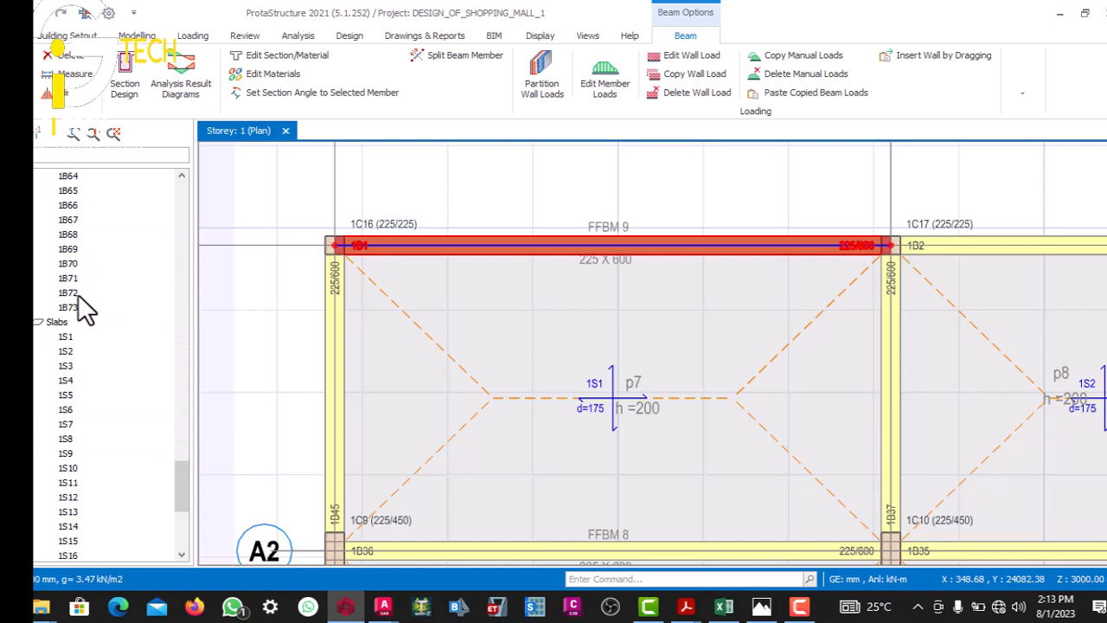
left_click(70, 307)
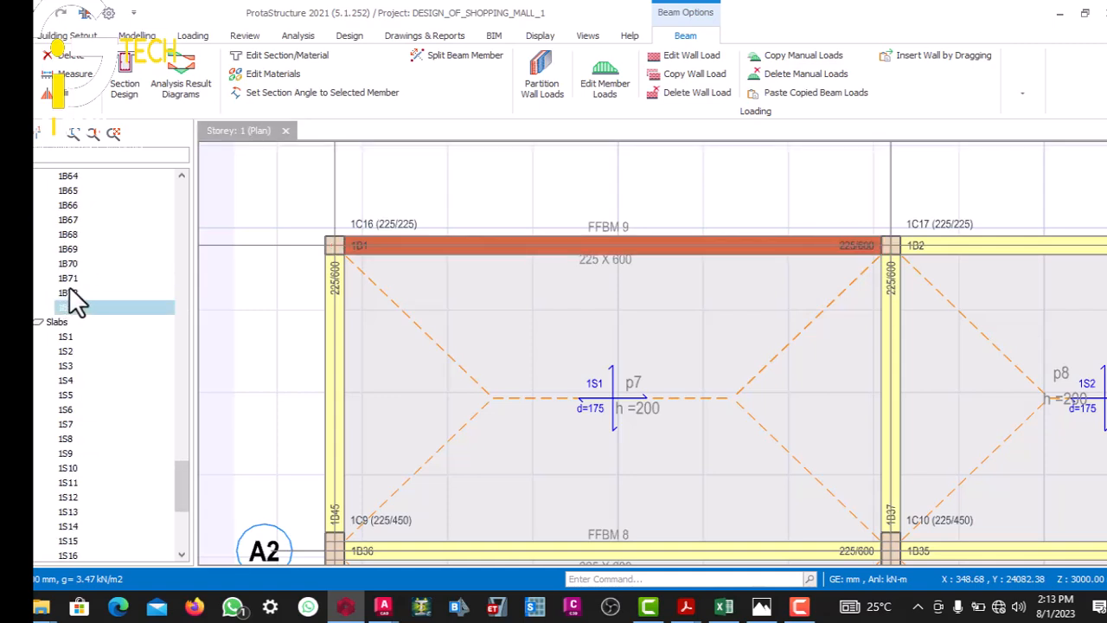
scroll(74, 275, "up", 20)
scroll(75, 273, "up", 1)
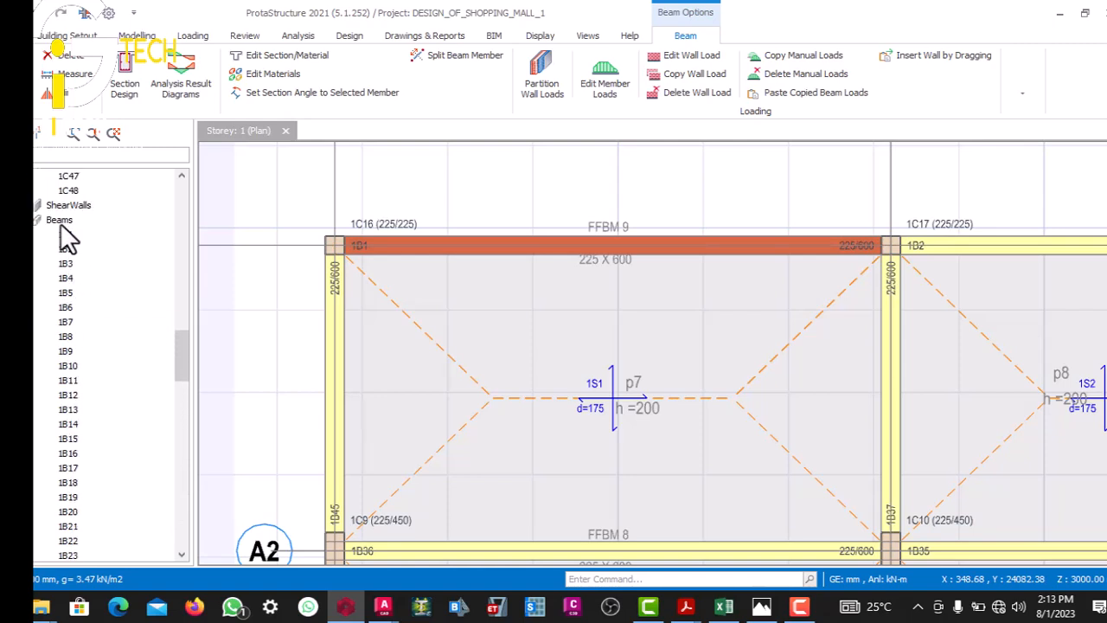
left_click(61, 232, "shift")
- Paste beam 1B1's copied wall load onto the selected Storey 1 beams, replacing their existing wall loads
right_click(61, 230)
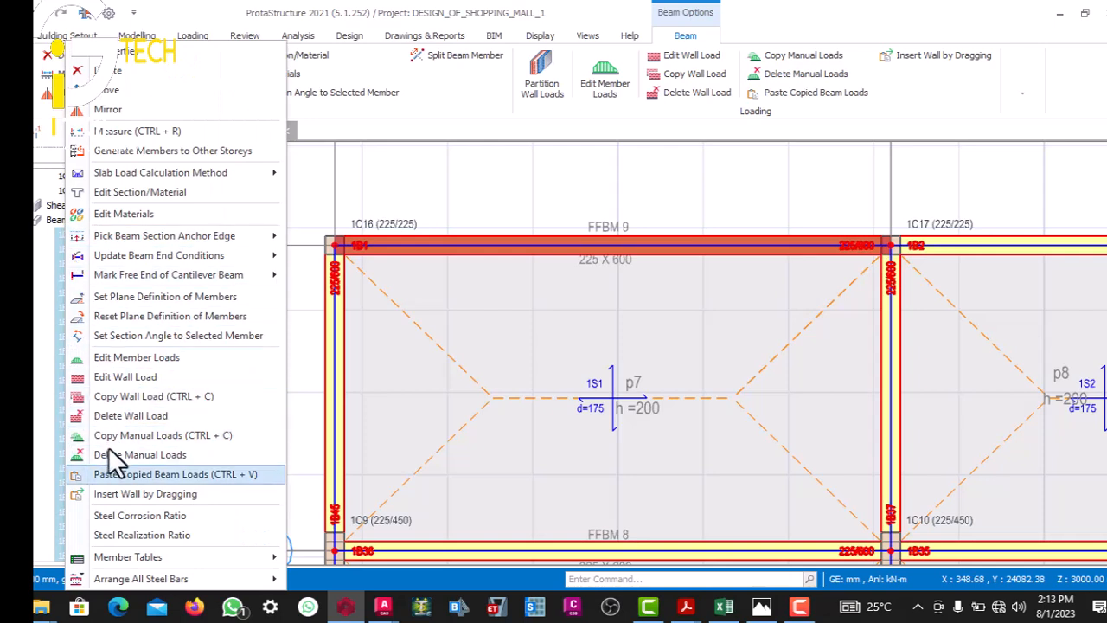
left_click(112, 472)
left_click(609, 357)
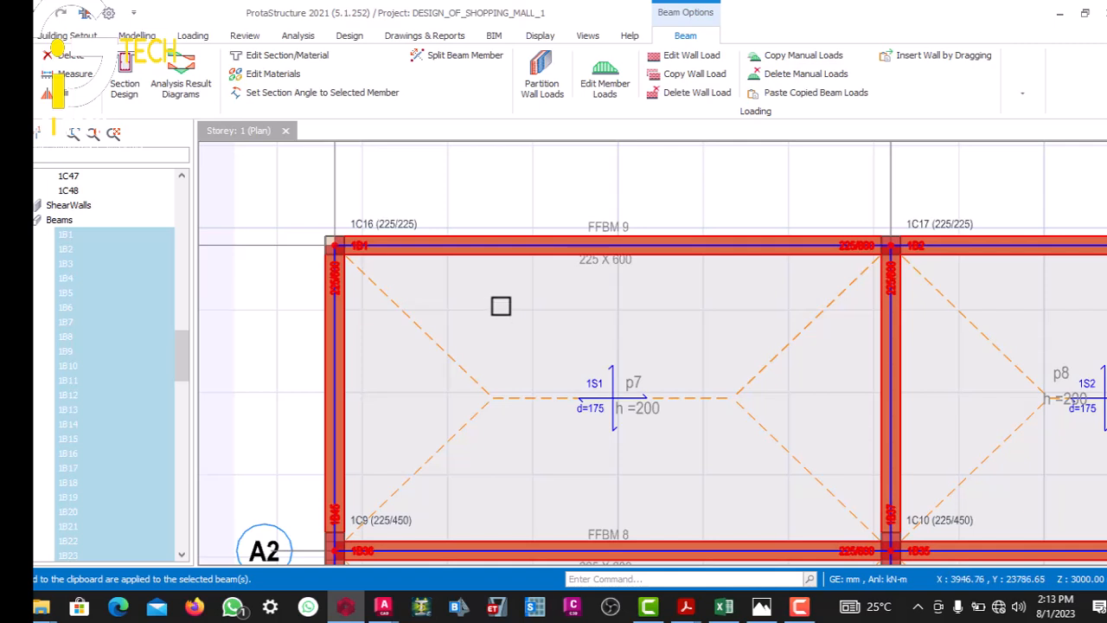
scroll(501, 306, "down", 1)
scroll(453, 286, "down", 2)
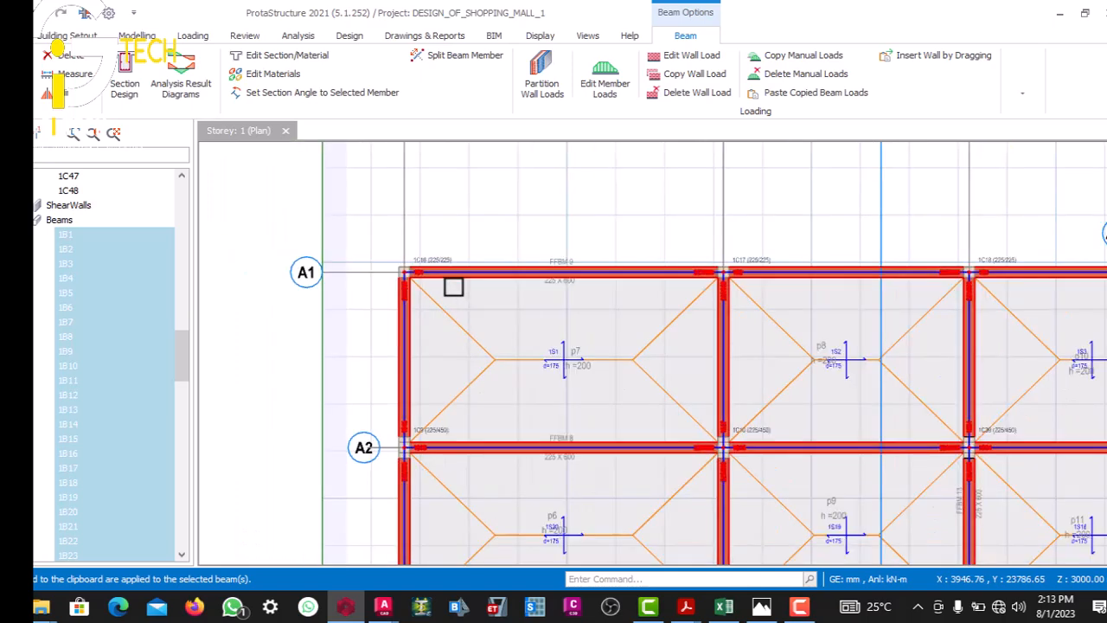
scroll(453, 286, "down", 2)
scroll(572, 372, "up", 1)
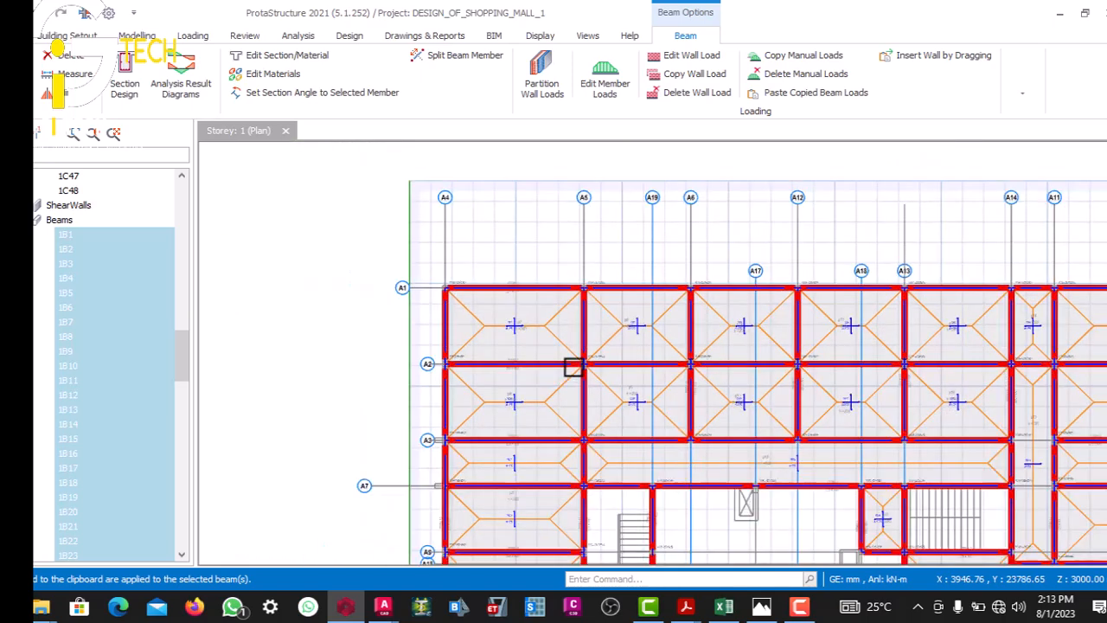
scroll(575, 356, "up", 1)
scroll(576, 348, "up", 1)
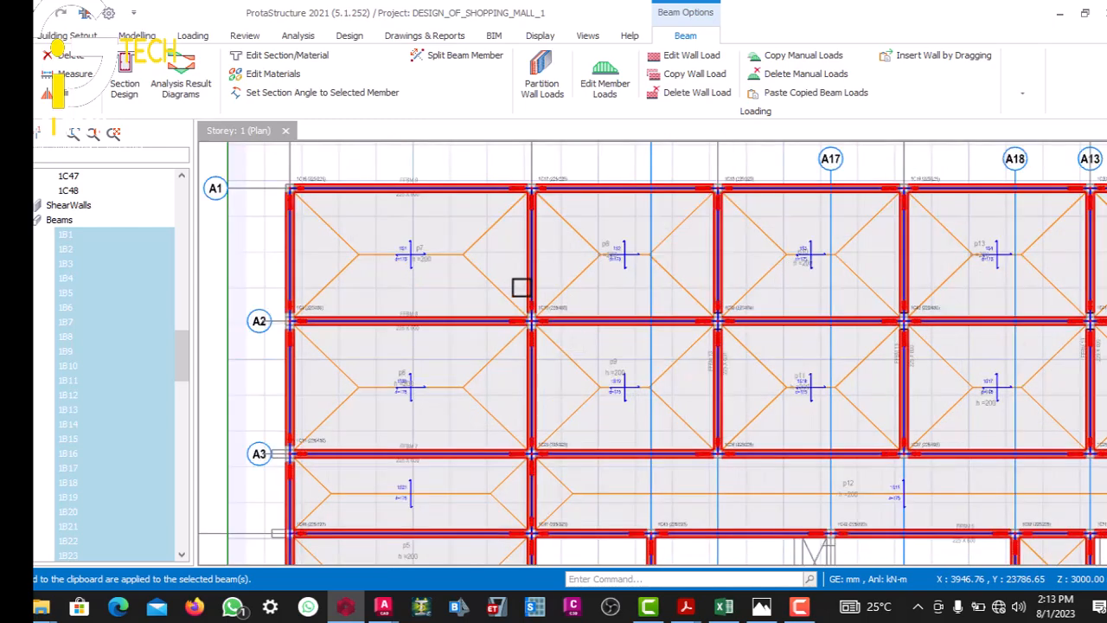
scroll(467, 281, "up", 1)
scroll(500, 284, "down", 1)
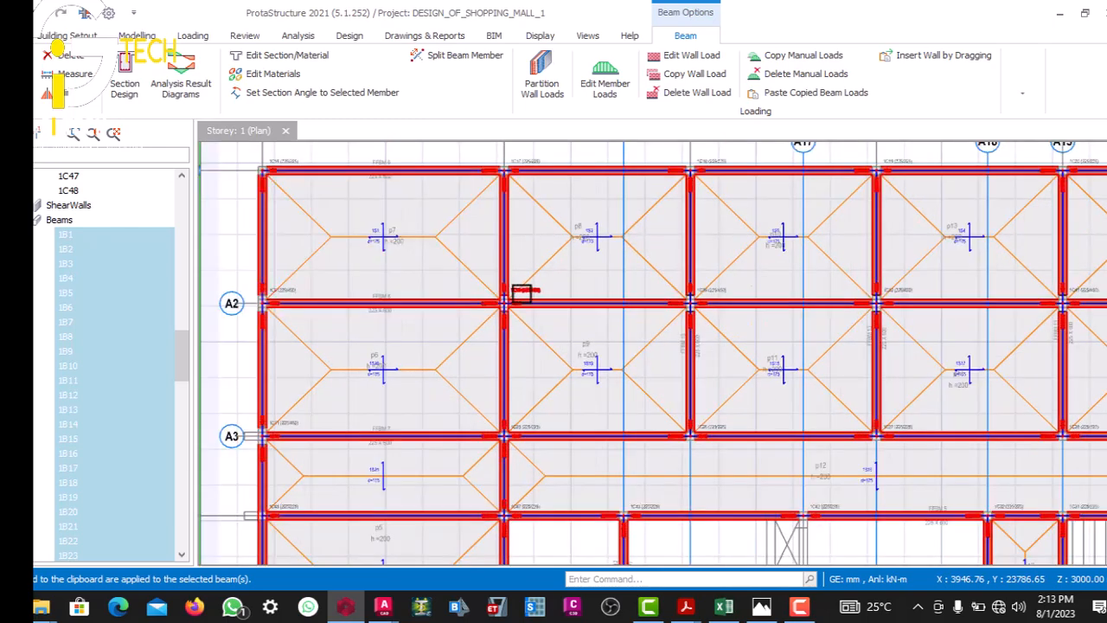
scroll(558, 305, "down", 1)
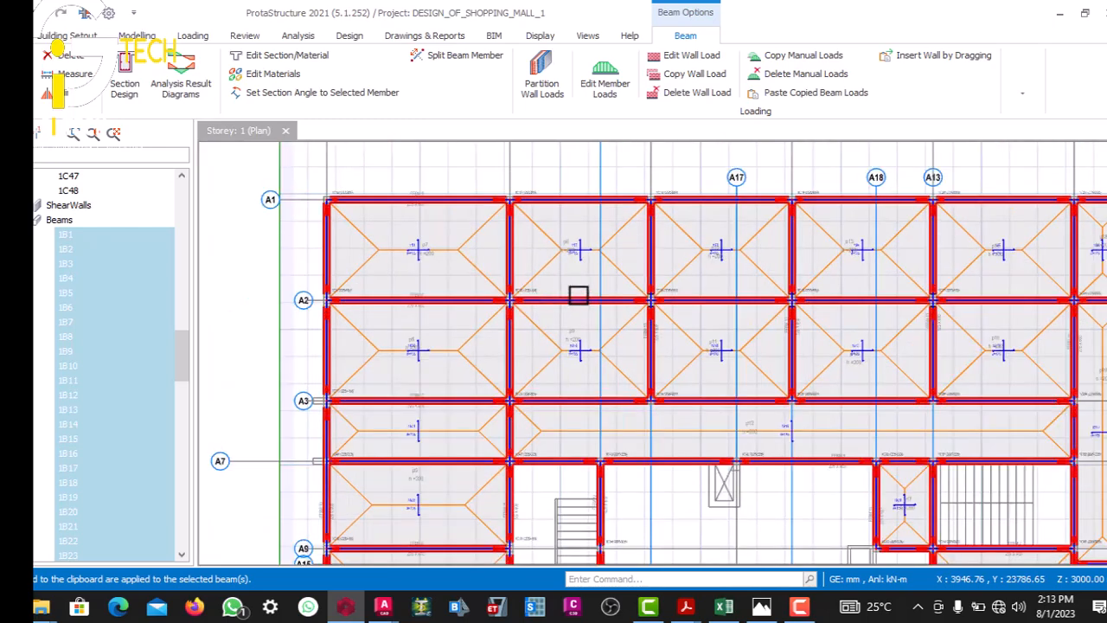
scroll(578, 295, "down", 1)
scroll(592, 192, "up", 1)
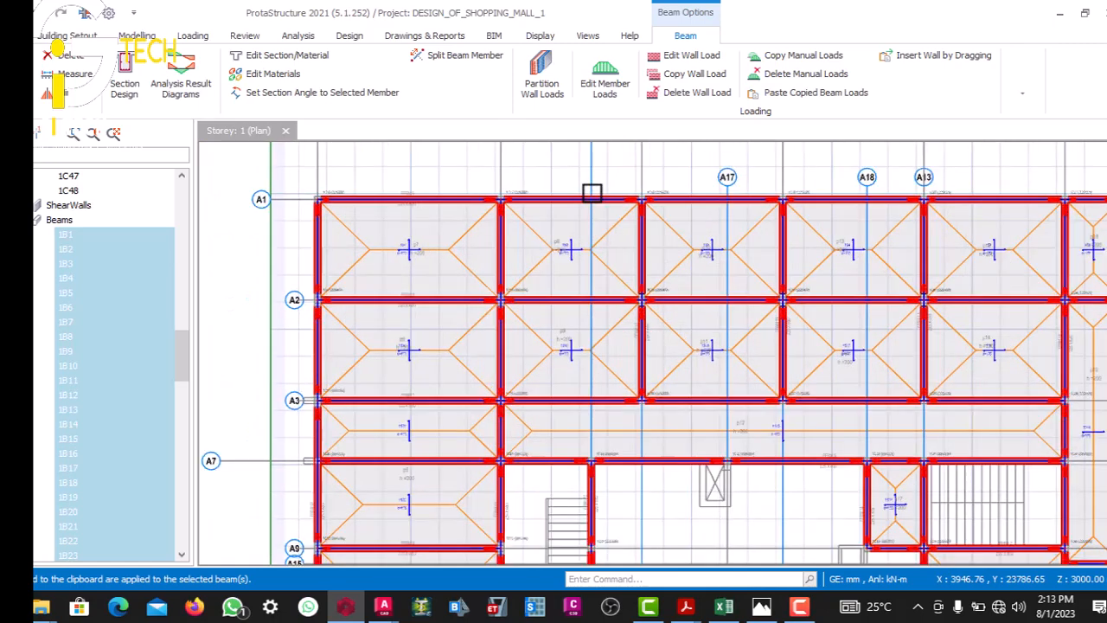
key("Escape")
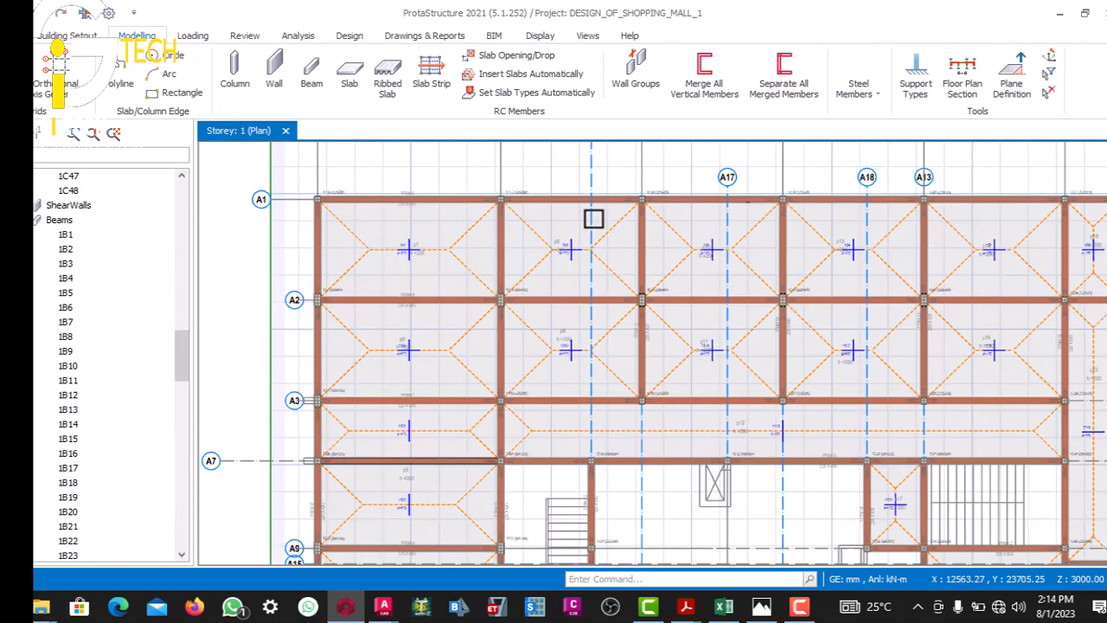
scroll(574, 304, "up", 3)
scroll(534, 277, "down", 2)
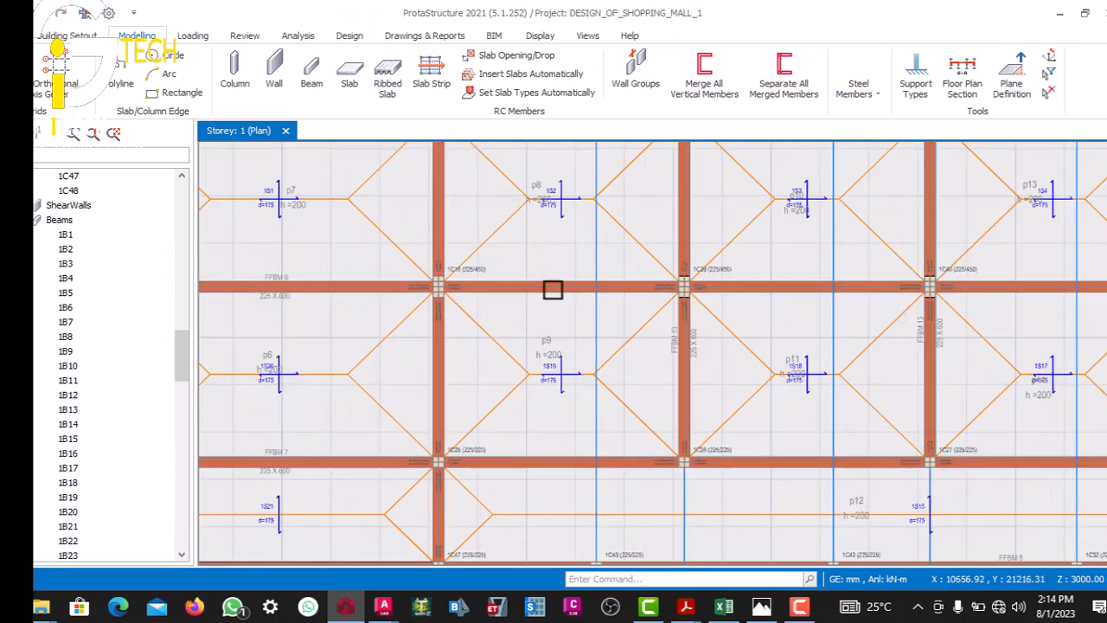
scroll(583, 281, "up", 2)
scroll(580, 268, "down", 2)
scroll(594, 254, "up", 2)
scroll(569, 271, "down", 3)
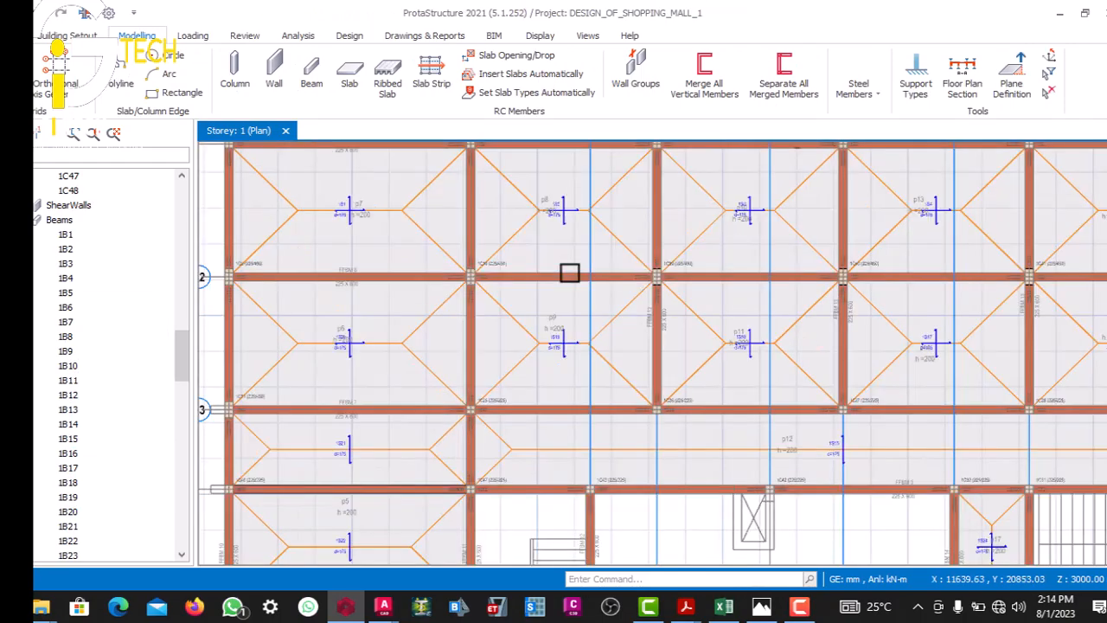
scroll(594, 265, "up", 2)
scroll(597, 250, "down", 3)
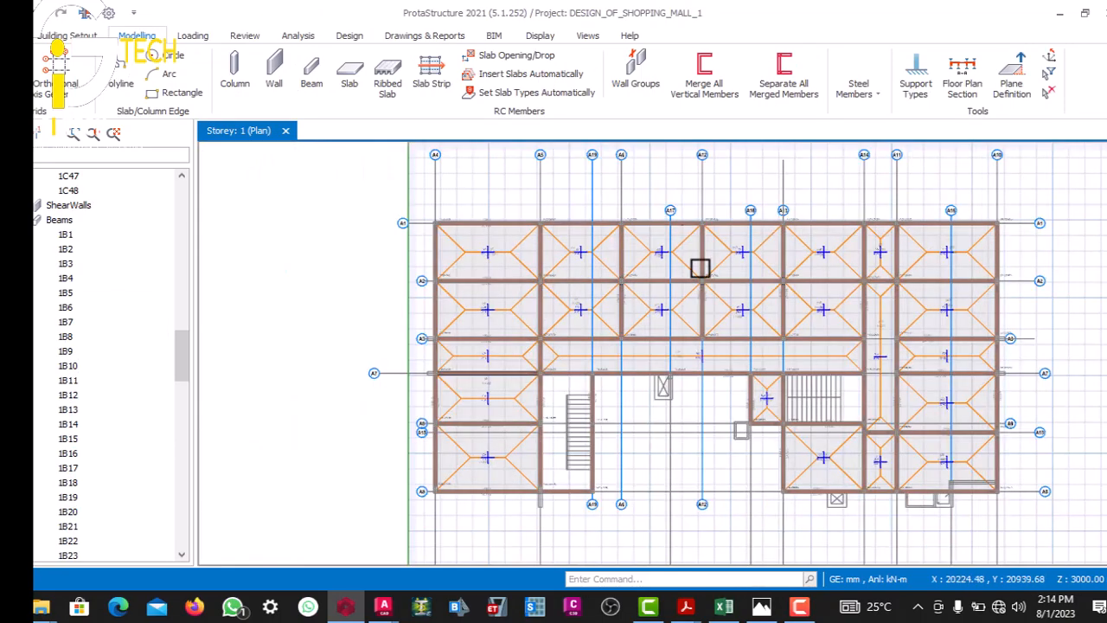
scroll(692, 273, "up", 2)
scroll(663, 283, "up", 4)
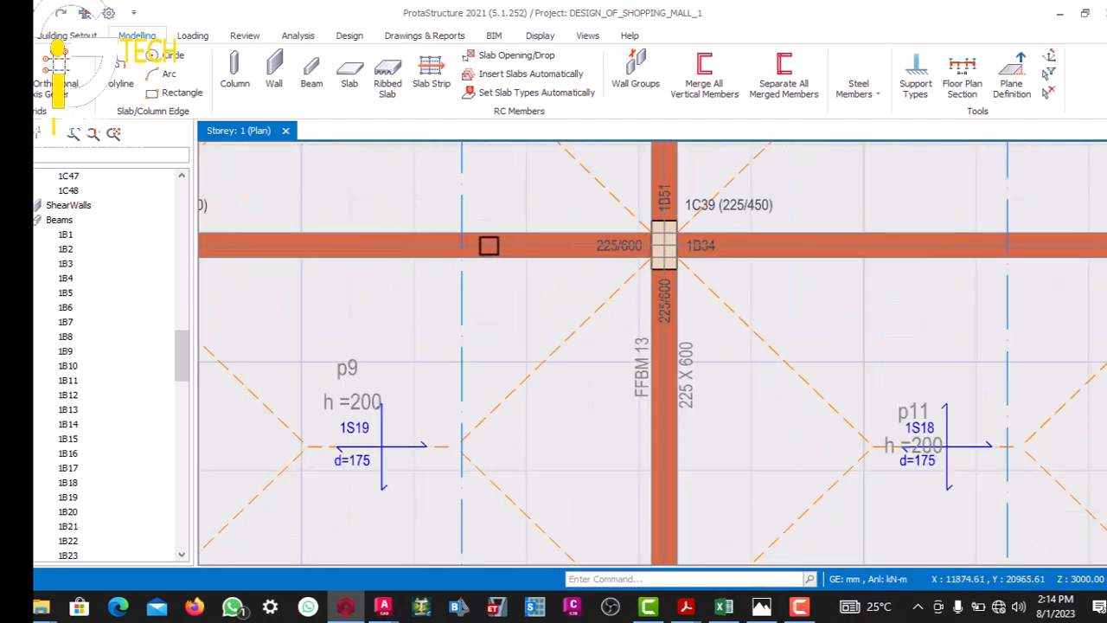
scroll(498, 250, "down", 3)
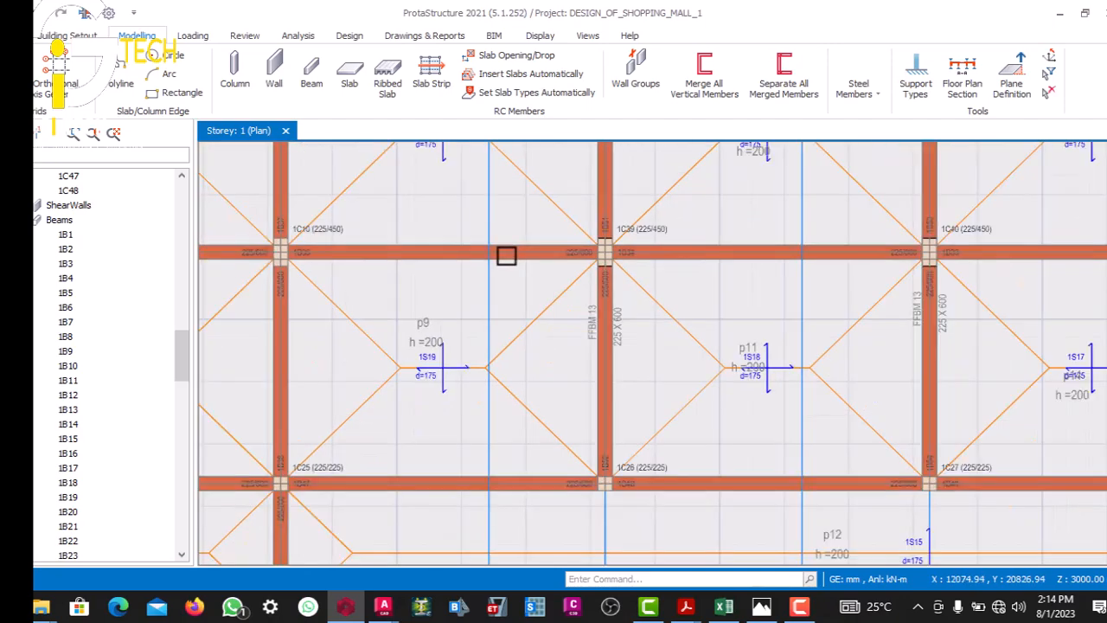
scroll(454, 247, "up", 4)
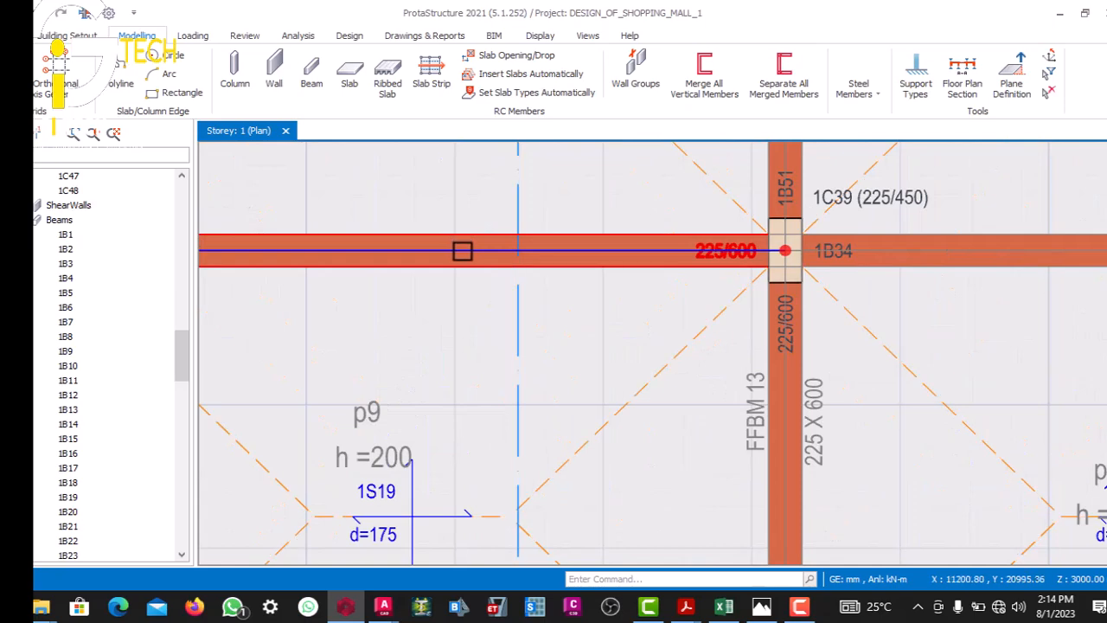
left_click(670, 254)
scroll(636, 263, "down", 3)
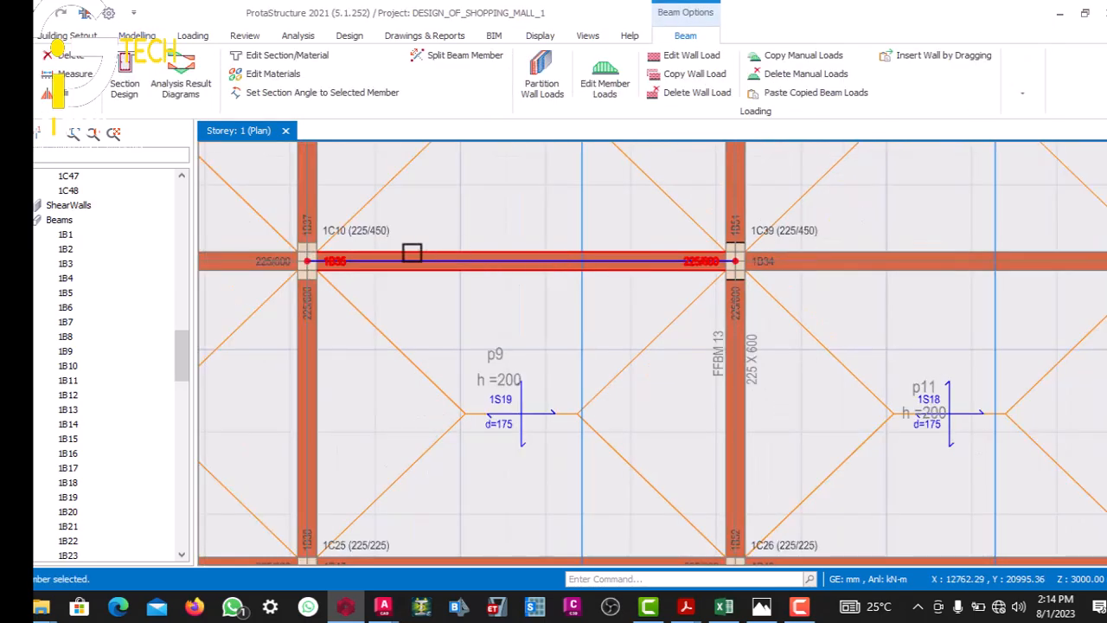
scroll(322, 258, "up", 2)
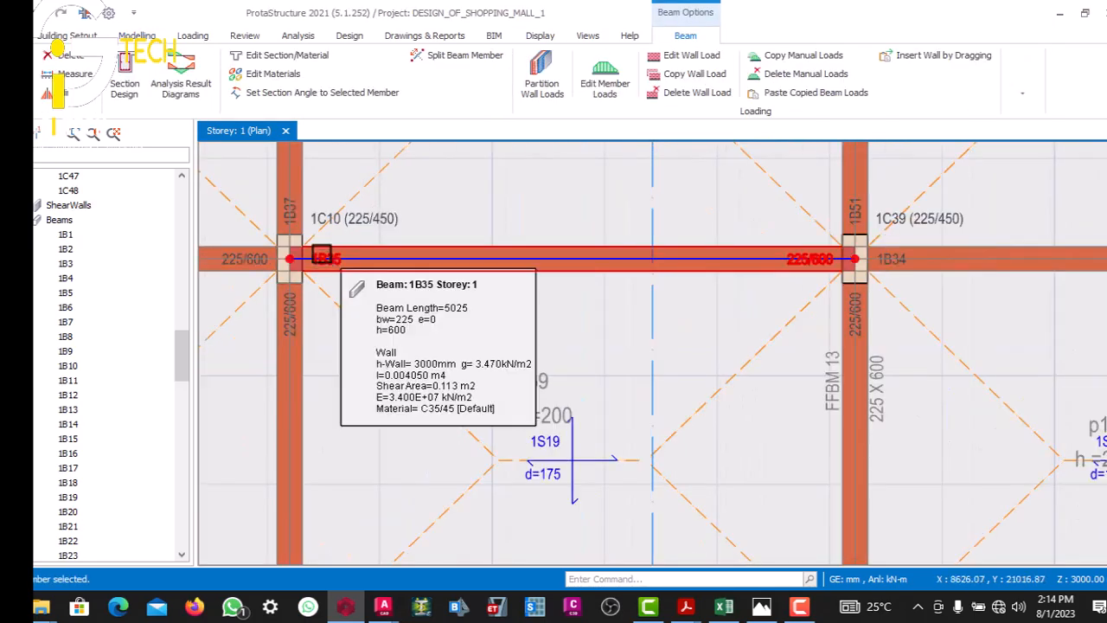
scroll(541, 268, "down", 3)
scroll(630, 257, "up", 3)
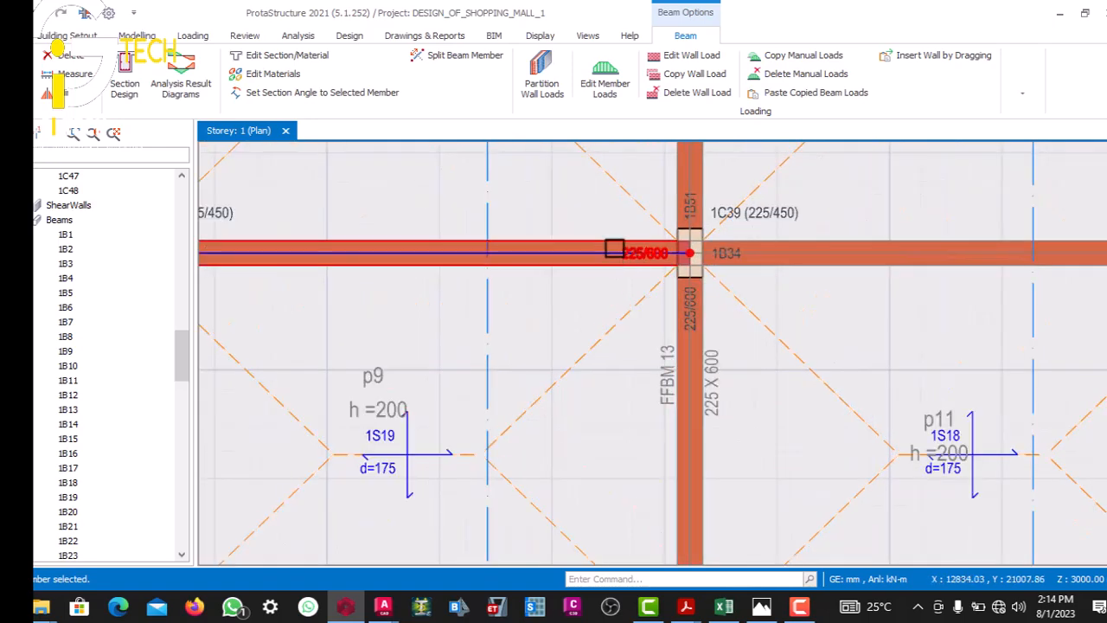
scroll(614, 249, "down", 3)
scroll(614, 246, "up", 1)
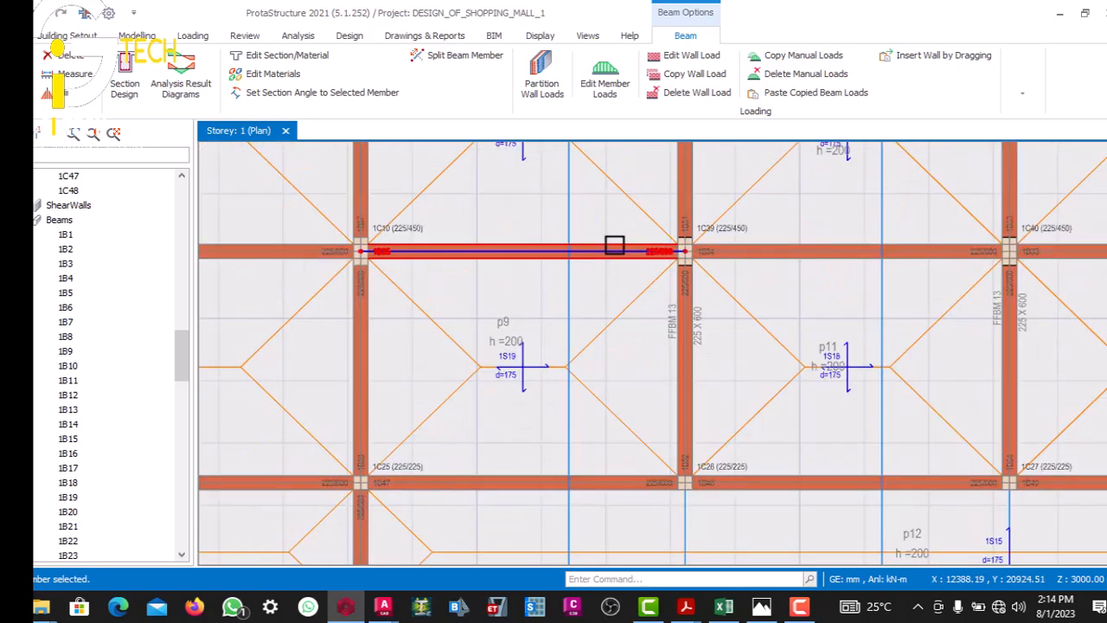
scroll(613, 246, "up", 2)
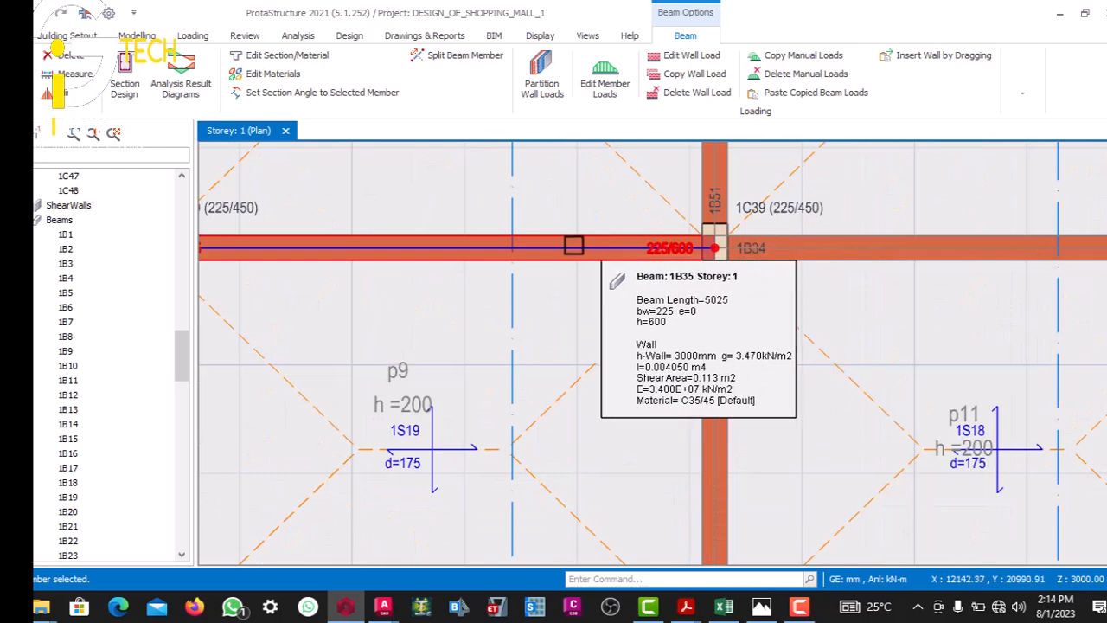
scroll(573, 246, "down", 2)
mouse_move(435, 238)
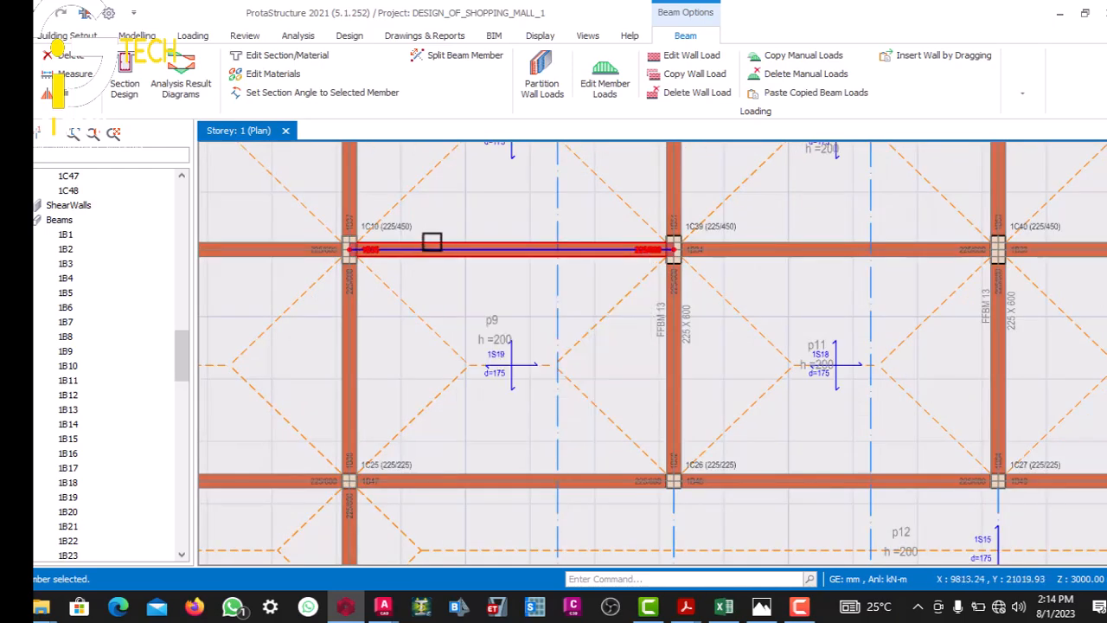
key("Escape")
scroll(586, 257, "down", 2)
scroll(638, 223, "up", 3)
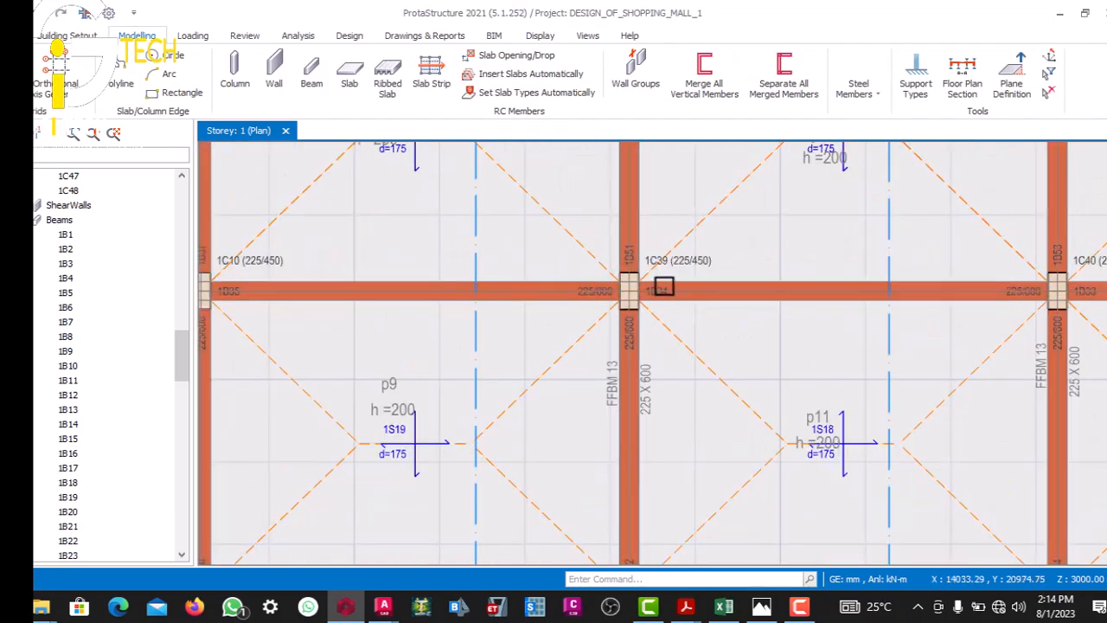
left_click(664, 286)
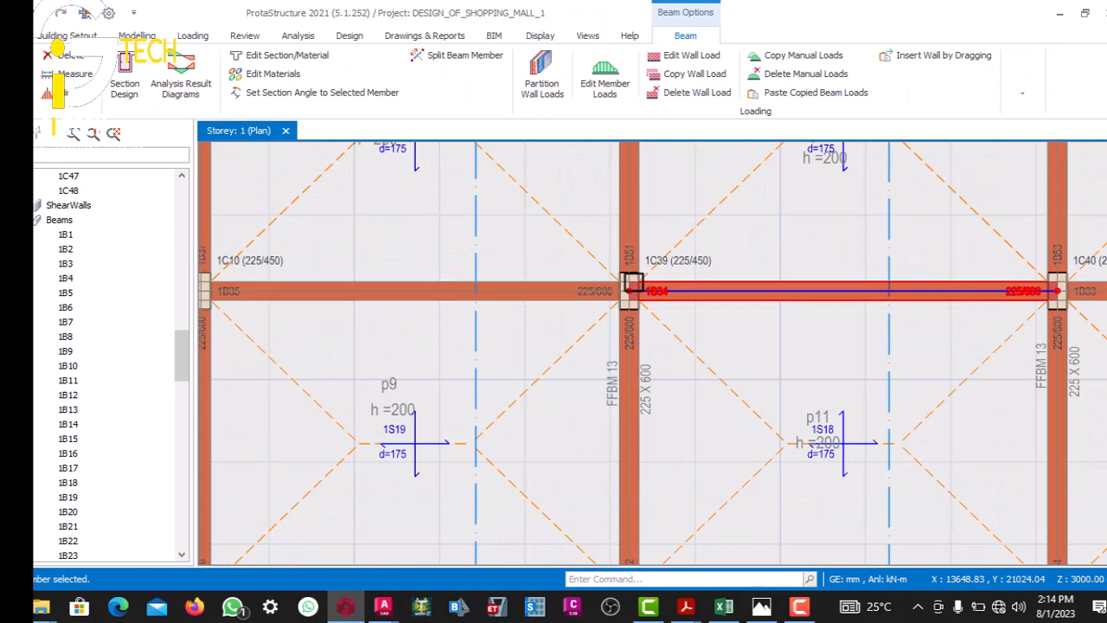
scroll(640, 277, "down", 3)
scroll(798, 274, "up", 3)
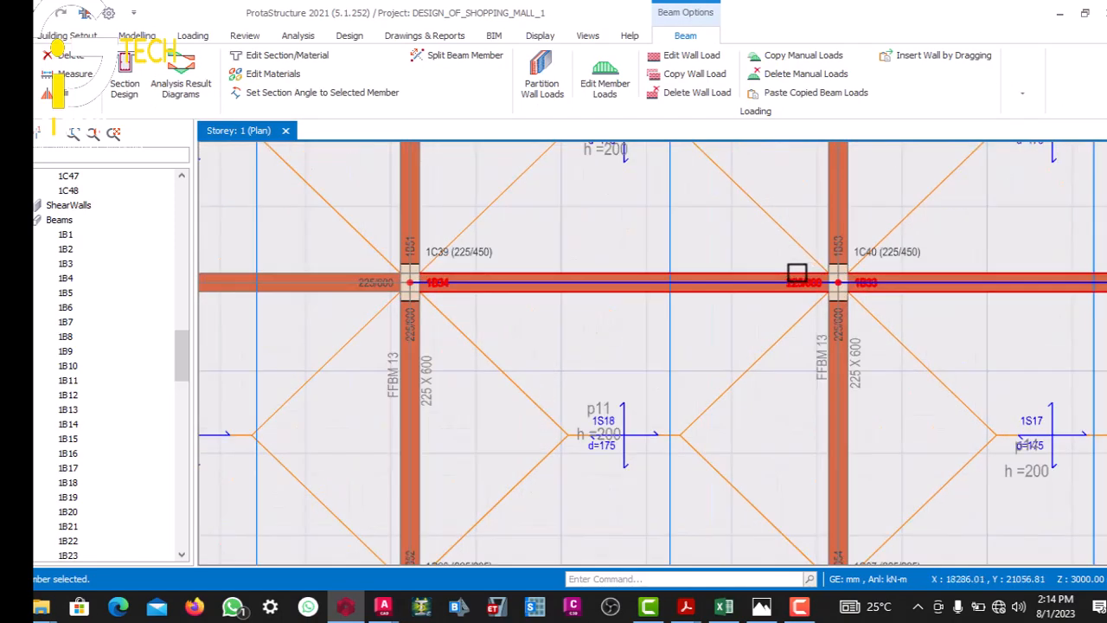
scroll(758, 275, "down", 3)
scroll(584, 297, "up", 3)
key("Escape")
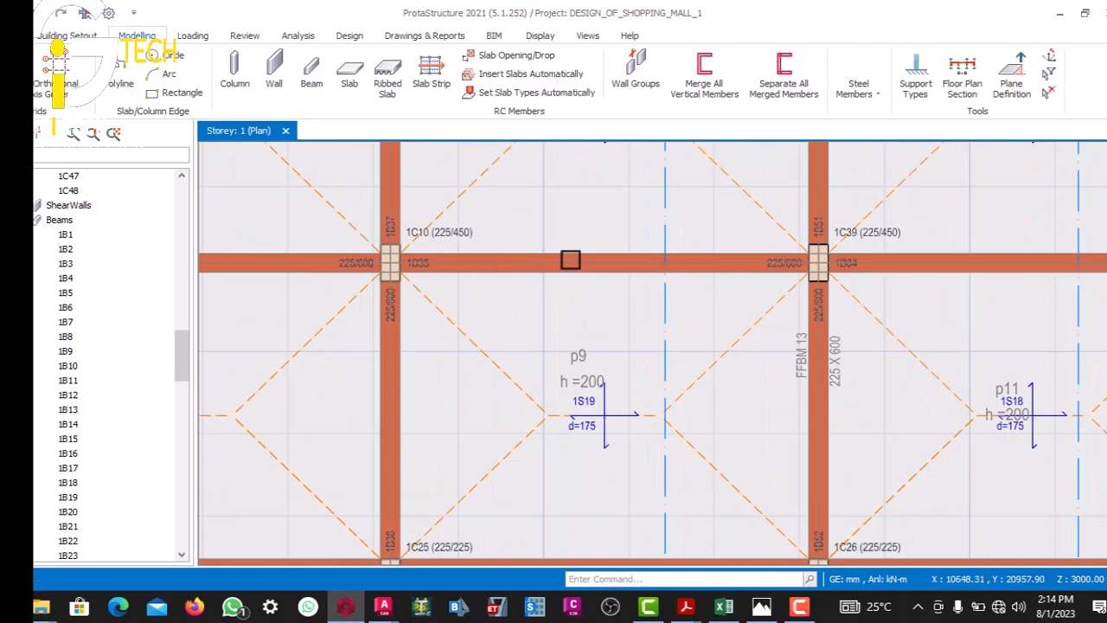
scroll(571, 260, "down", 4)
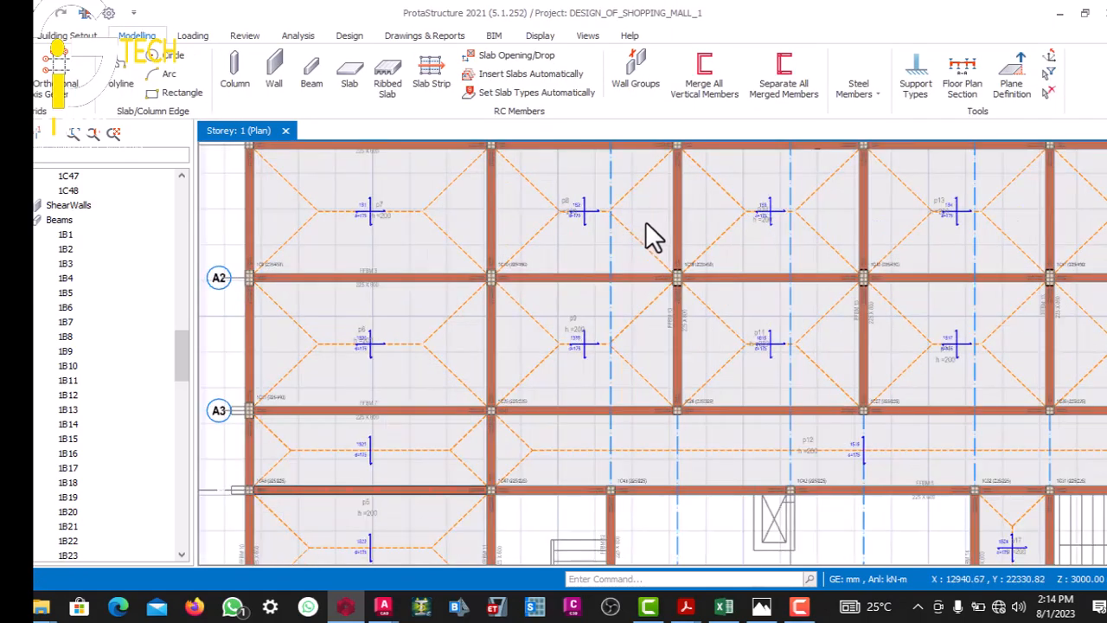
scroll(653, 235, "up", 3)
- Delete the wall load from beam 1B51 above column 1C39
left_click(648, 225)
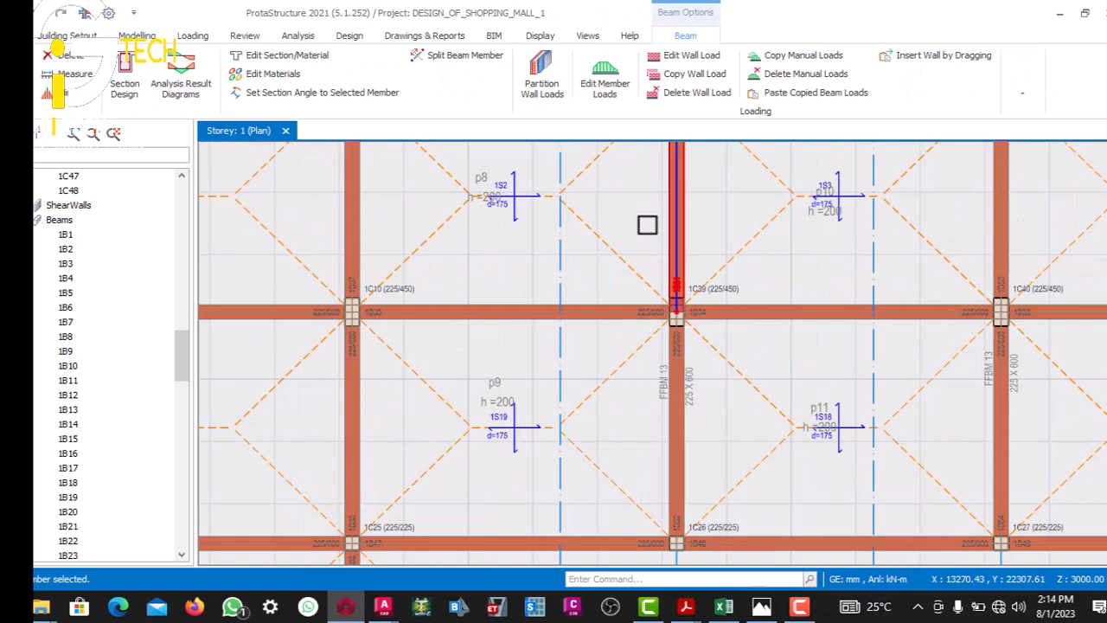
right_click(647, 225)
left_click(702, 440)
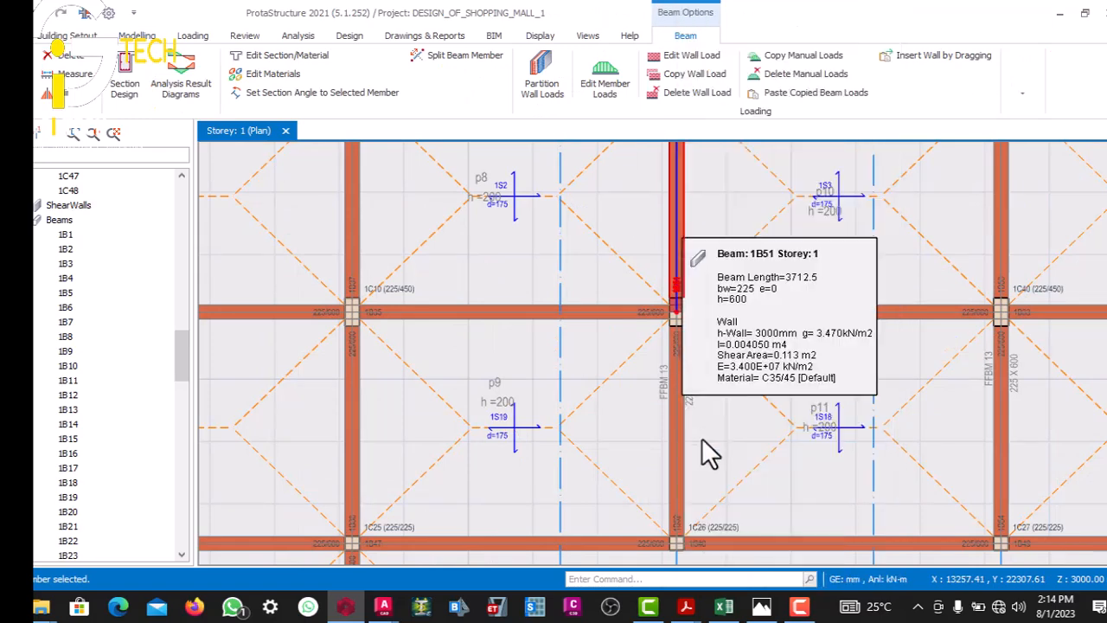
left_click(575, 355)
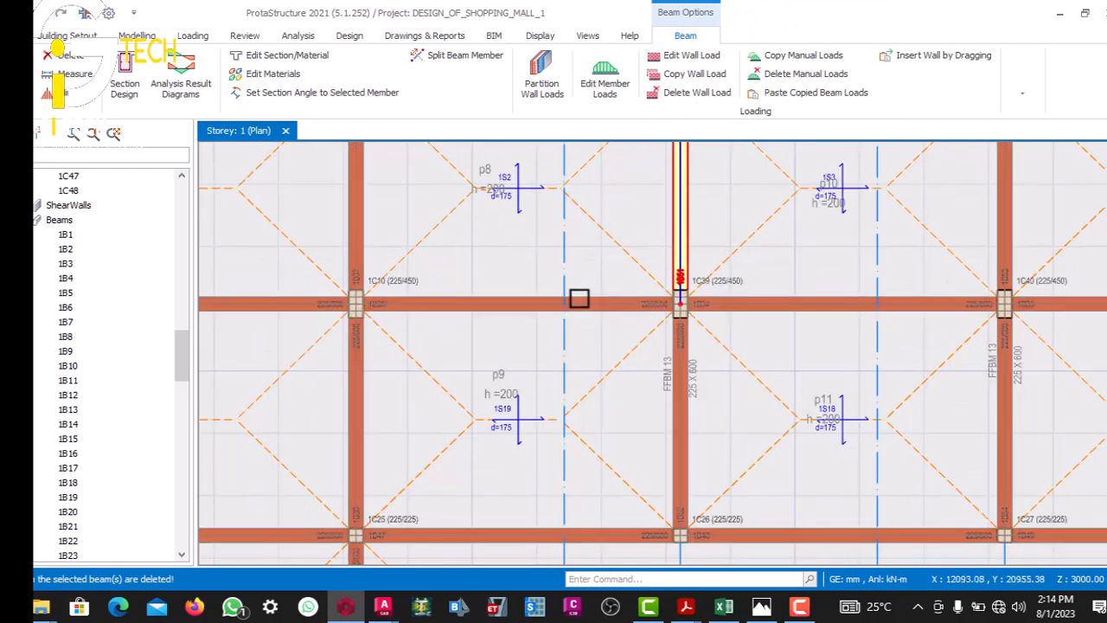
- Delete the wall load from beam 1B35 between columns 1C10 and 1C39
left_click(575, 297)
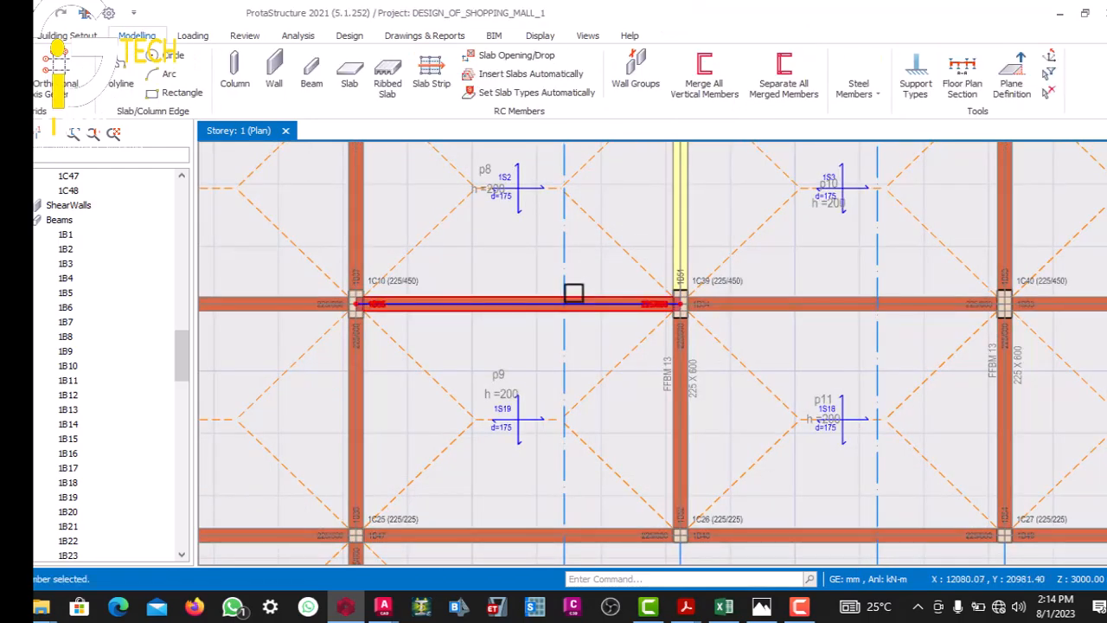
right_click(574, 292)
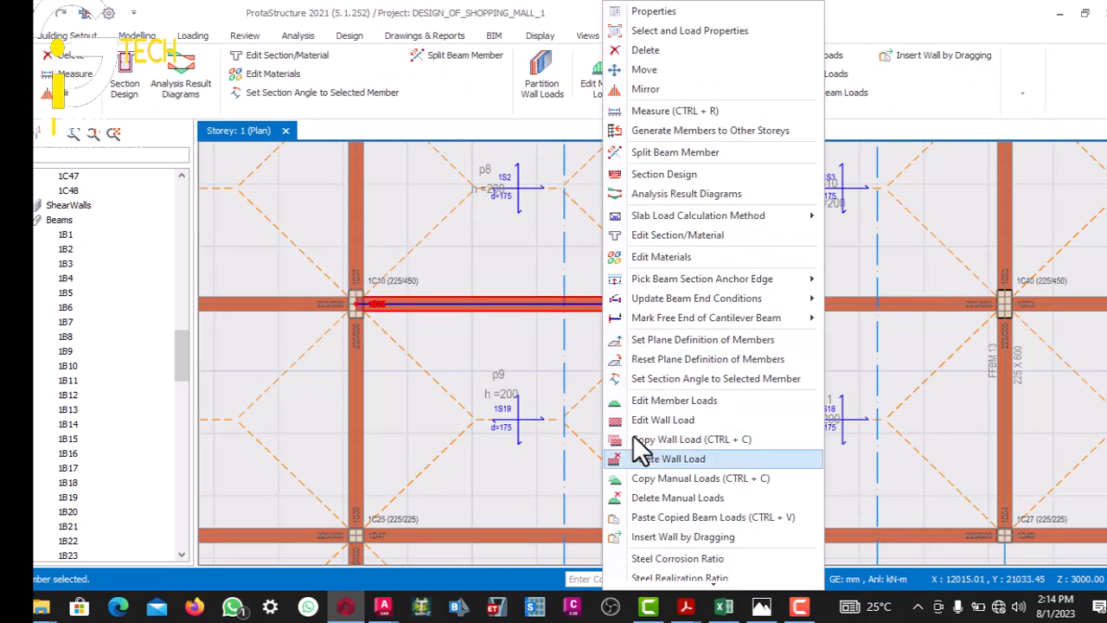
left_click(641, 459)
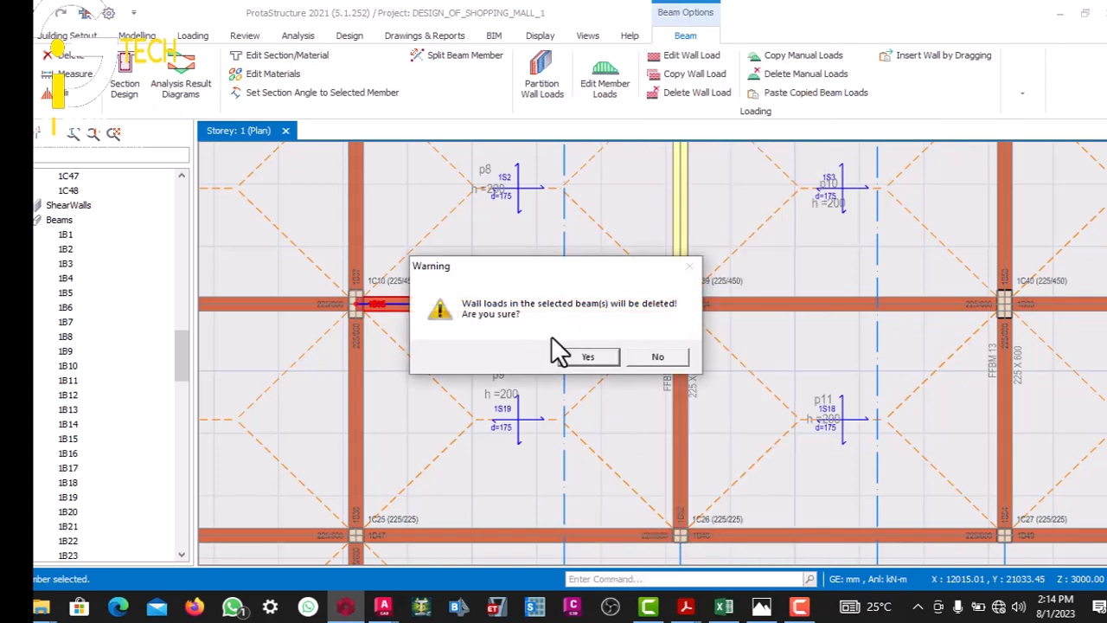
left_click(573, 352)
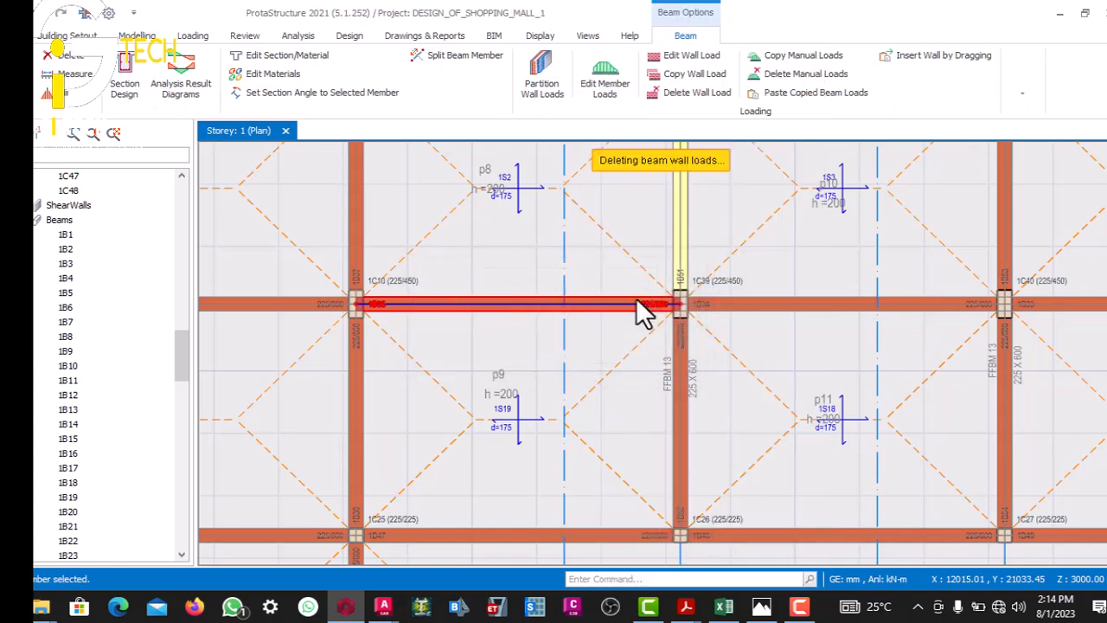
scroll(640, 311, "down", 5)
scroll(624, 311, "up", 3)
left_click(675, 295)
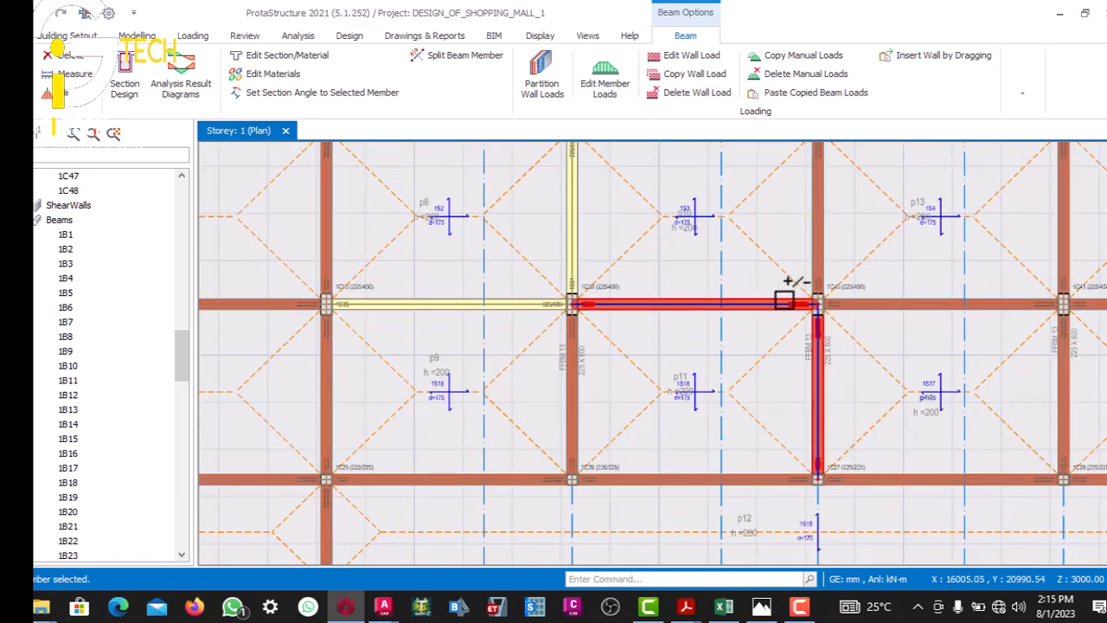
- Delete the wall loads from the beams along 1B34's row and several vertical beams, including grid A13's
left_click(815, 296, "ctrl")
scroll(815, 296, "down", 2, "ctrl")
scroll(779, 299, "down", 2)
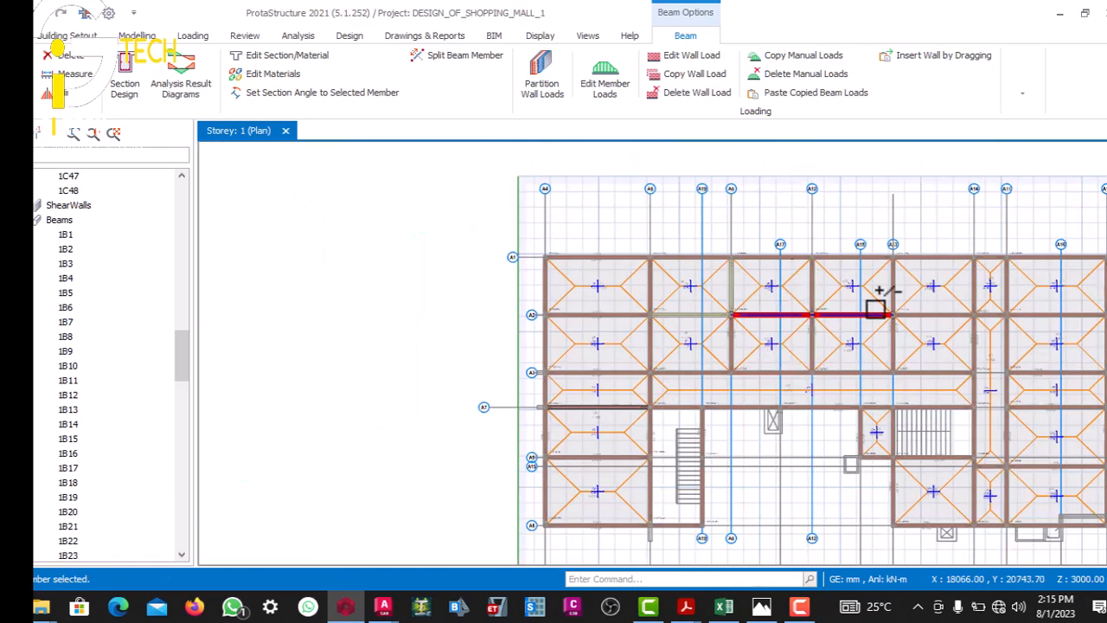
scroll(885, 297, "up", 4)
left_click(878, 294, "ctrl")
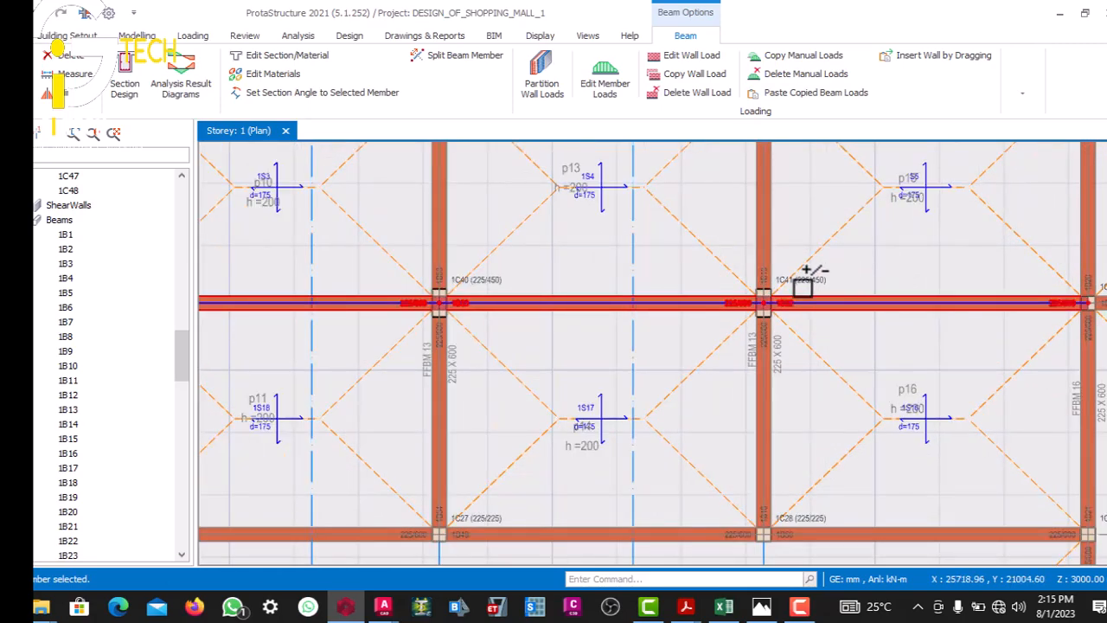
scroll(876, 292, "down", 3)
scroll(871, 292, "up", 4)
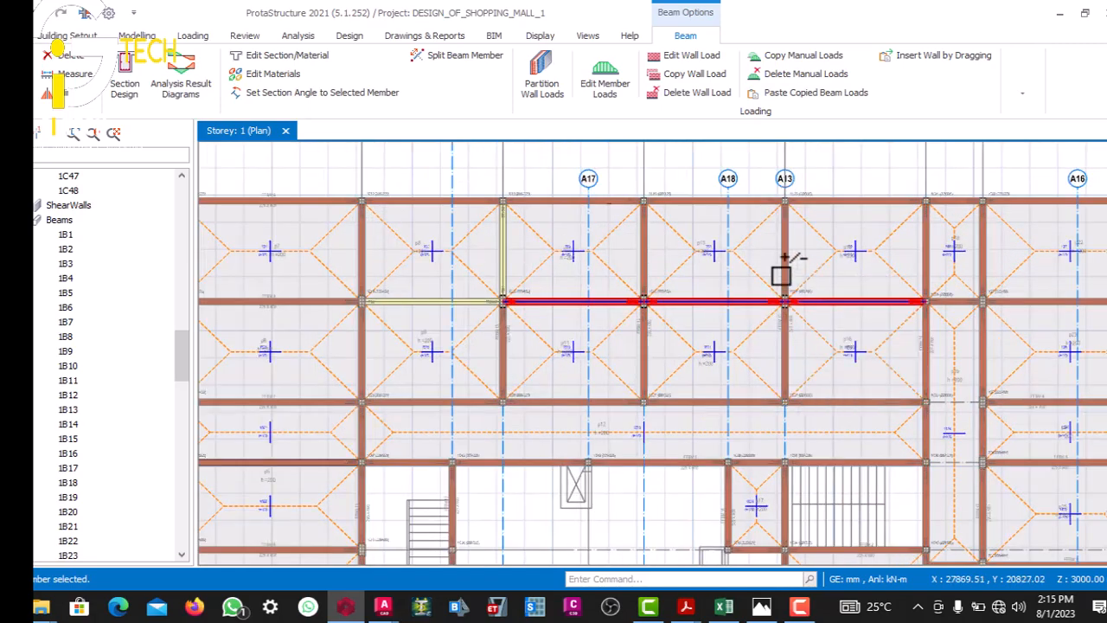
left_click(775, 249, "ctrl")
scroll(775, 264, "down", 3)
left_click(776, 352, "ctrl")
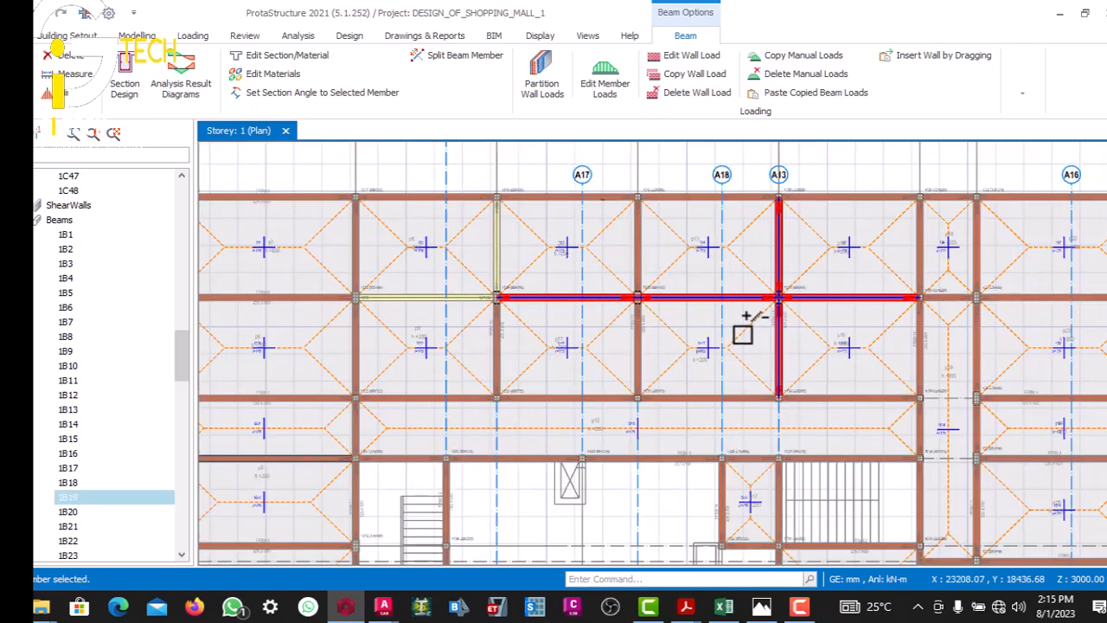
left_click(636, 333, "ctrl")
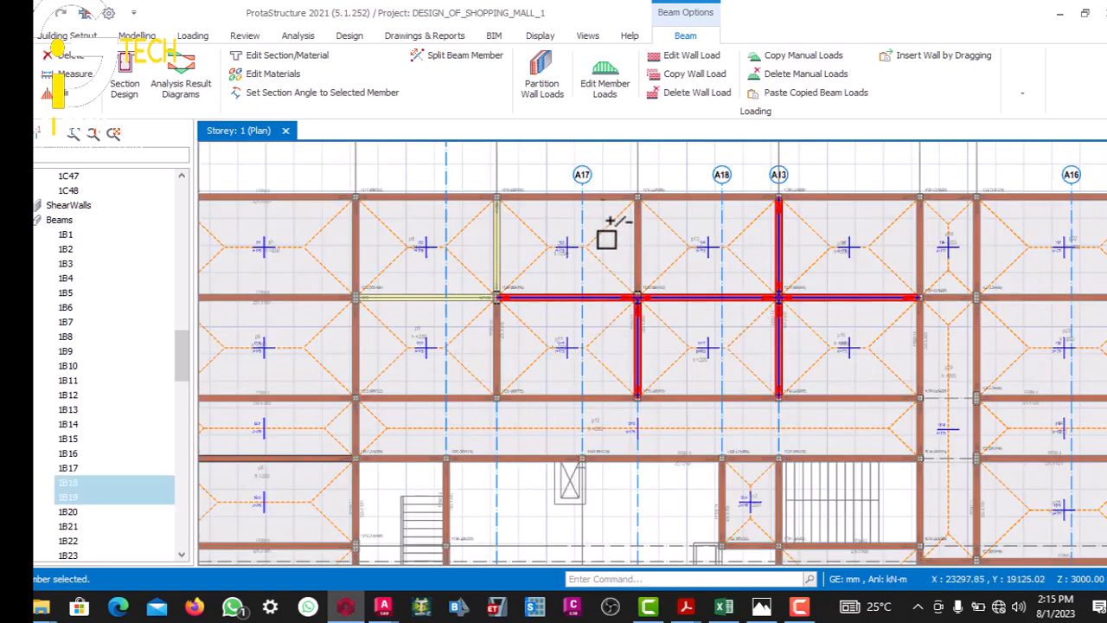
left_click(637, 243, "ctrl")
left_click(481, 314, "ctrl")
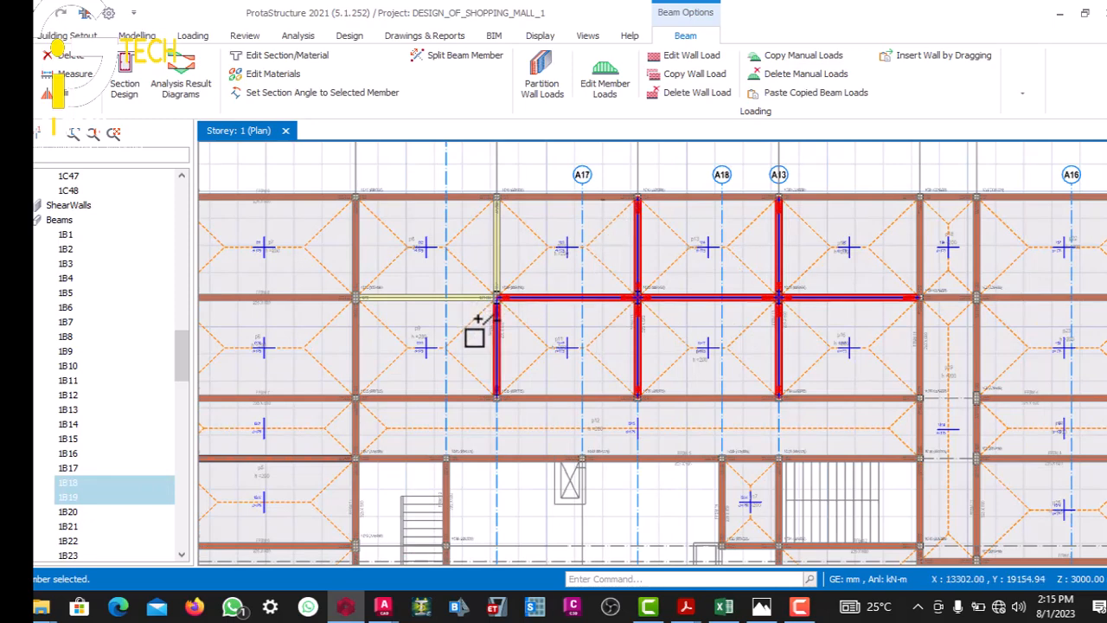
right_click(476, 323)
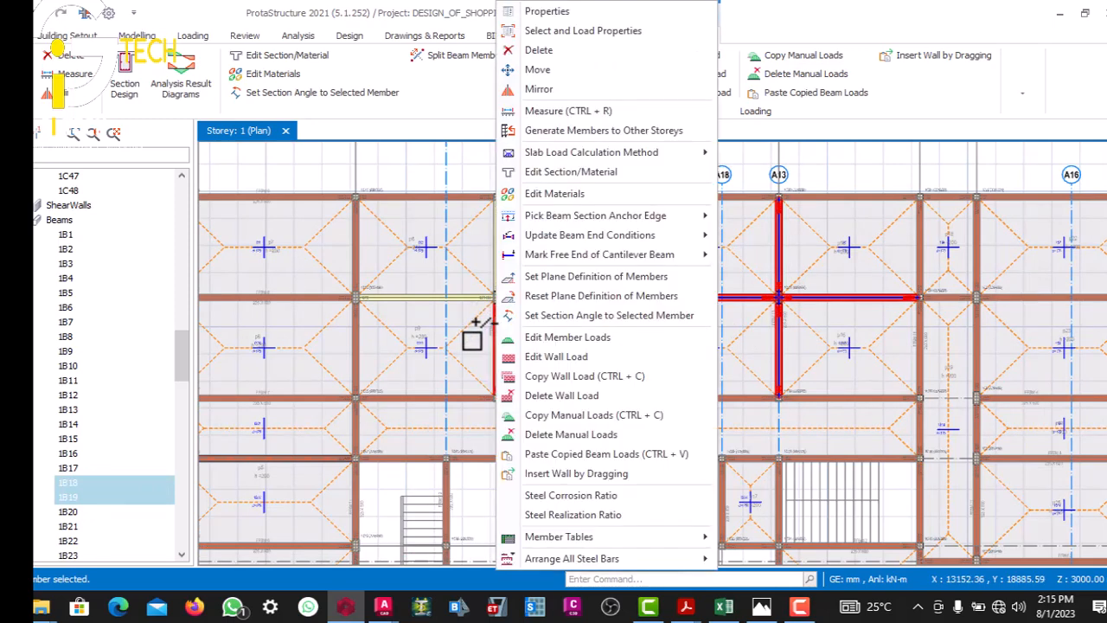
left_click(529, 391)
left_click(587, 356)
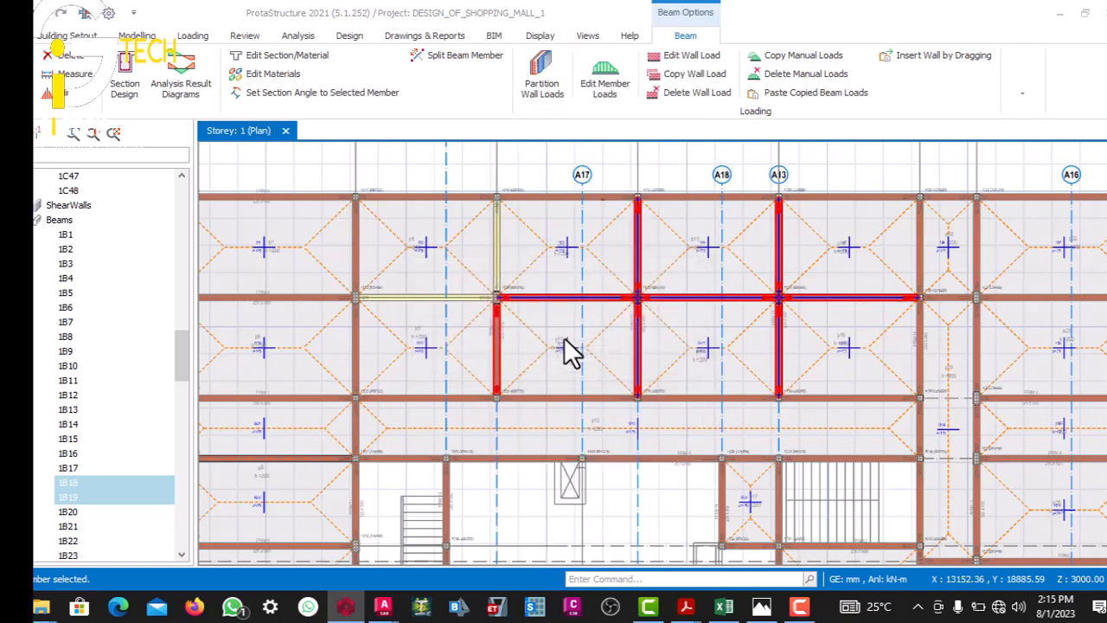
- Delete the wall load from the beam on grid A7, then zoom out to the whole floor plan
scroll(571, 333, "down", 5)
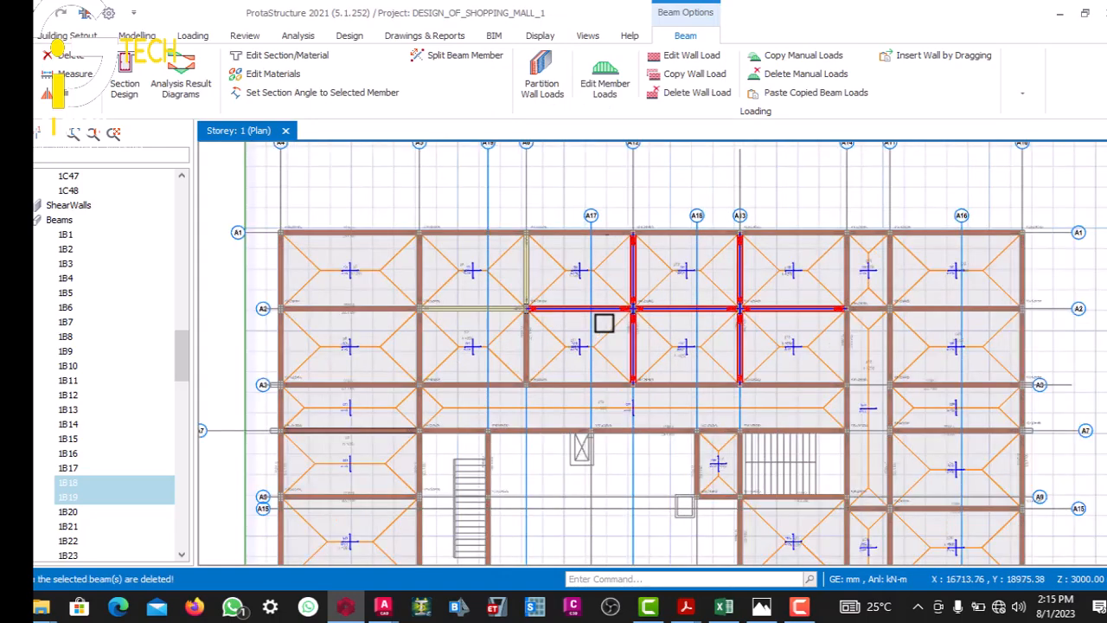
scroll(546, 358, "up", 6)
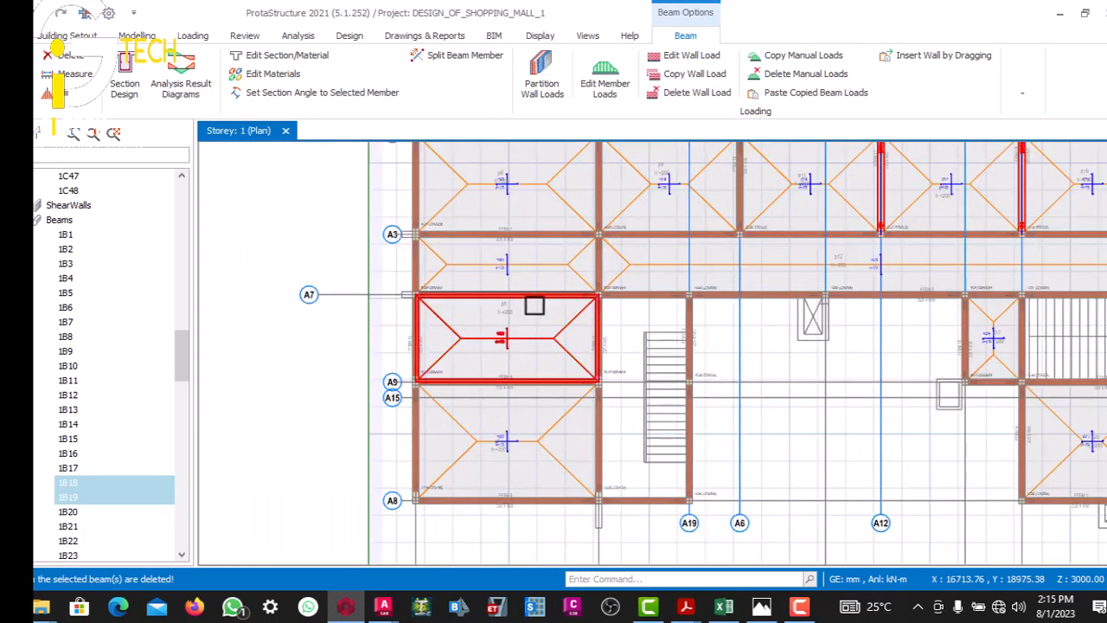
scroll(533, 279, "up", 1)
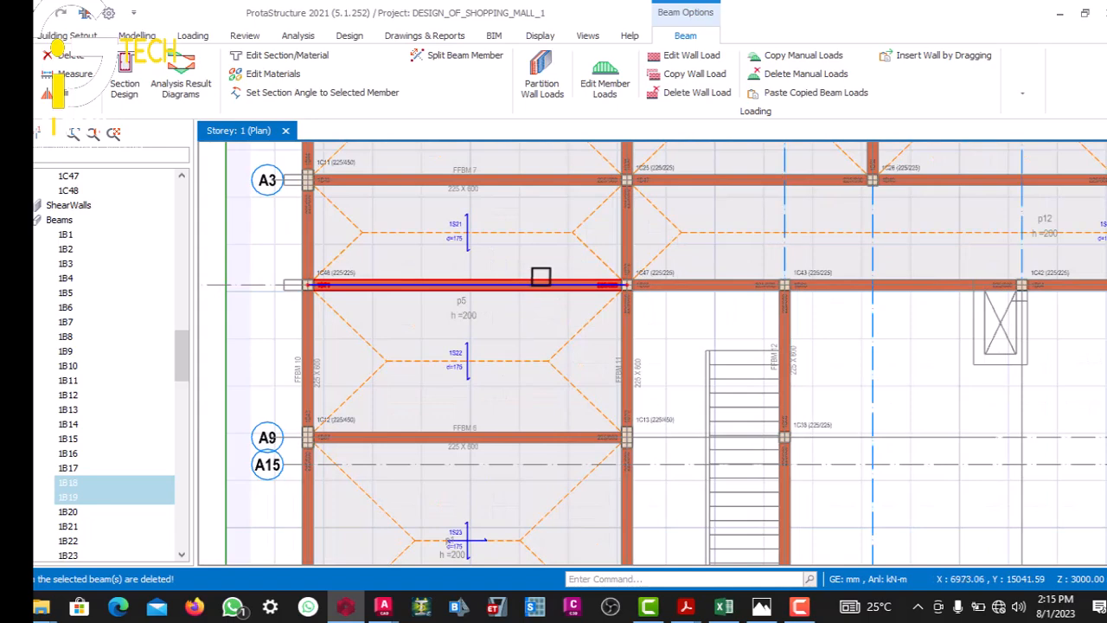
left_click(541, 277)
right_click(542, 275)
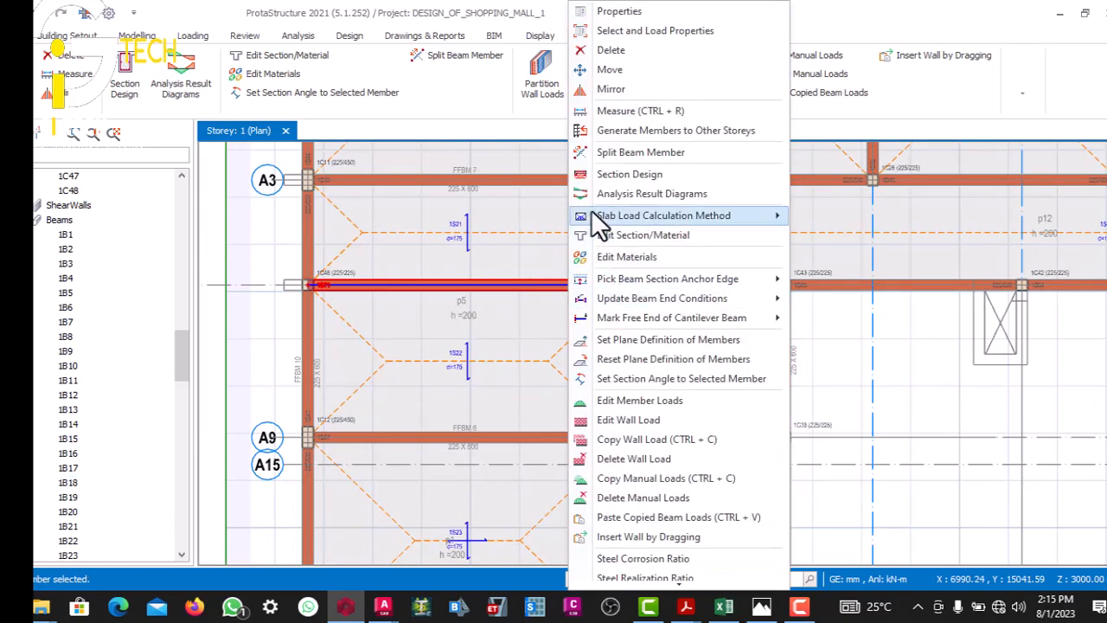
left_click(594, 457)
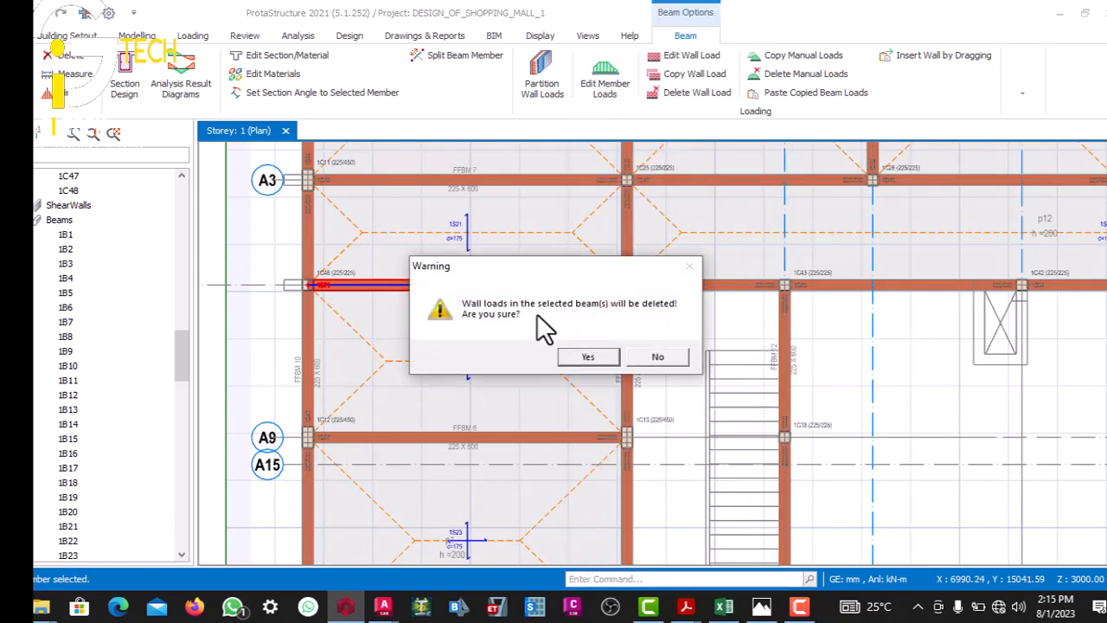
key("Return")
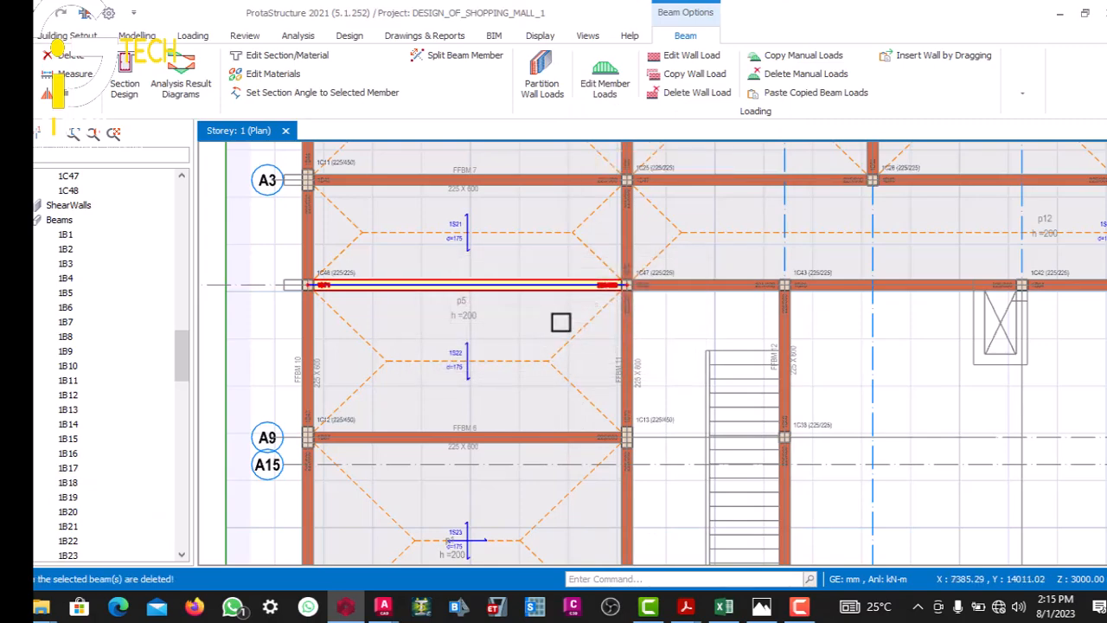
scroll(560, 320, "down", 5)
scroll(575, 286, "up", 6)
scroll(564, 259, "down", 2)
scroll(569, 251, "down", 4)
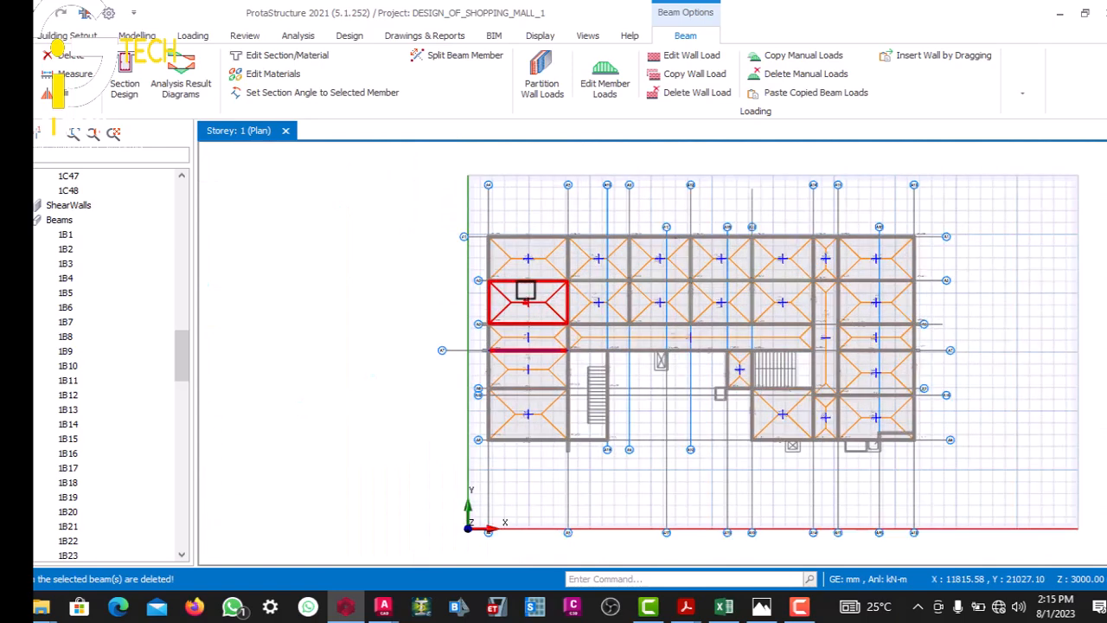
scroll(104, 197, "up", 7)
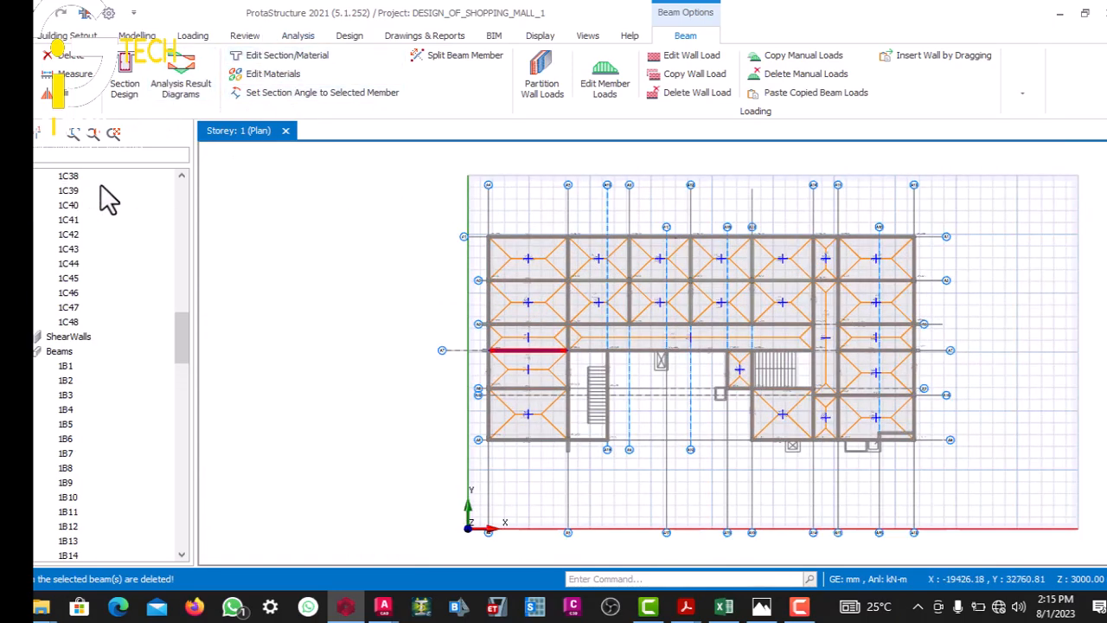
scroll(147, 216, "up", 13)
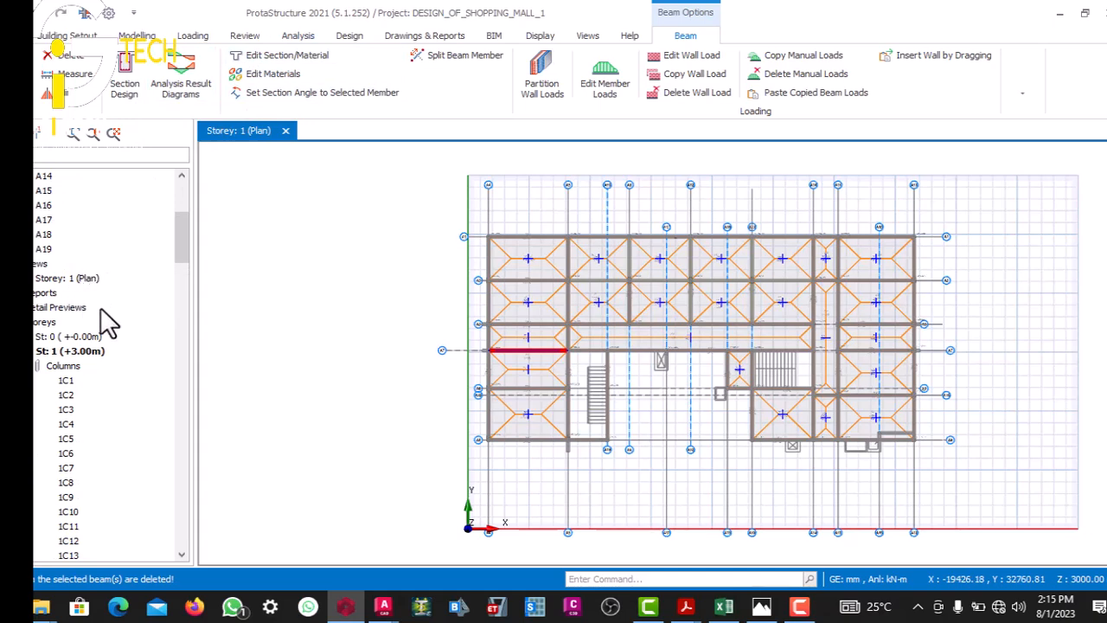
scroll(147, 294, "down", 2)
scroll(86, 268, "up", 2)
- Insert a new storey, raising the total number of storeys to 2
right_click(52, 322)
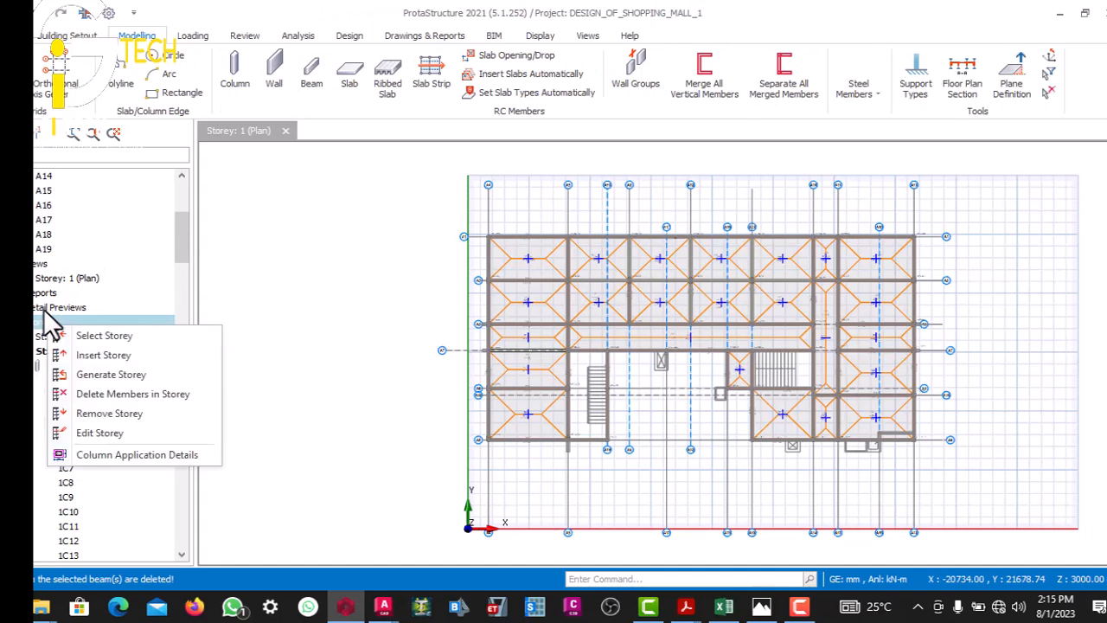
left_click(92, 353)
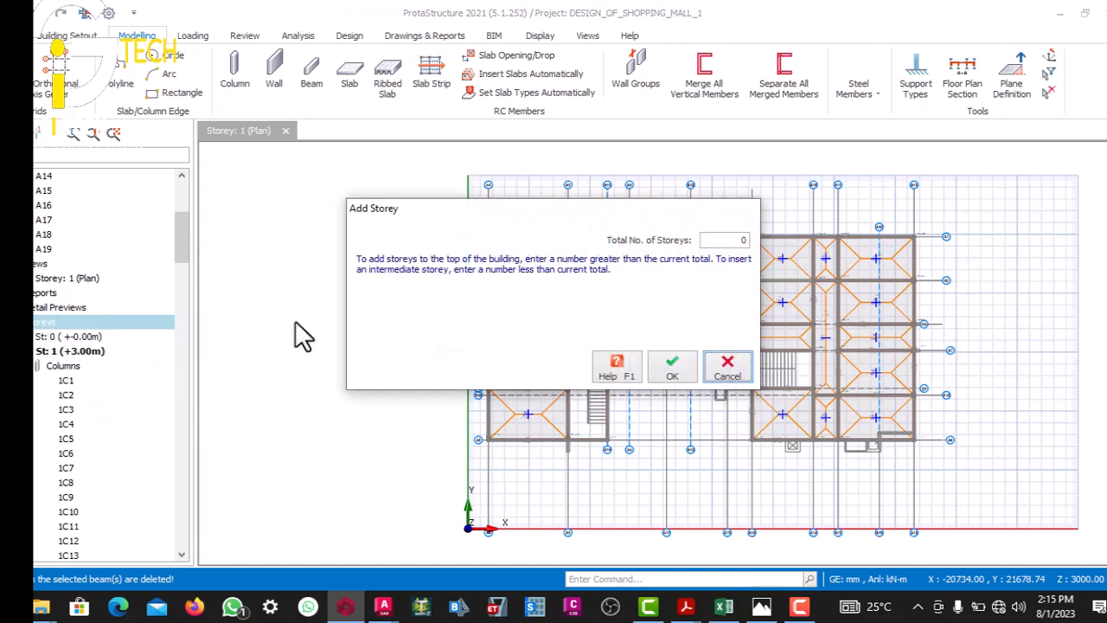
left_click(705, 234)
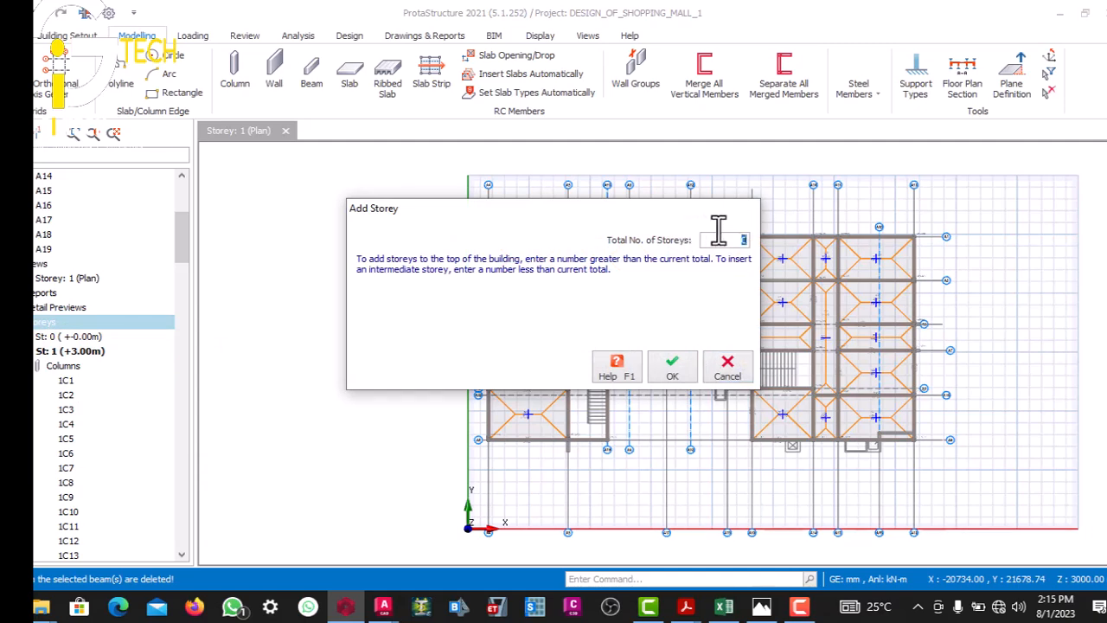
left_click(650, 368)
left_click(601, 355)
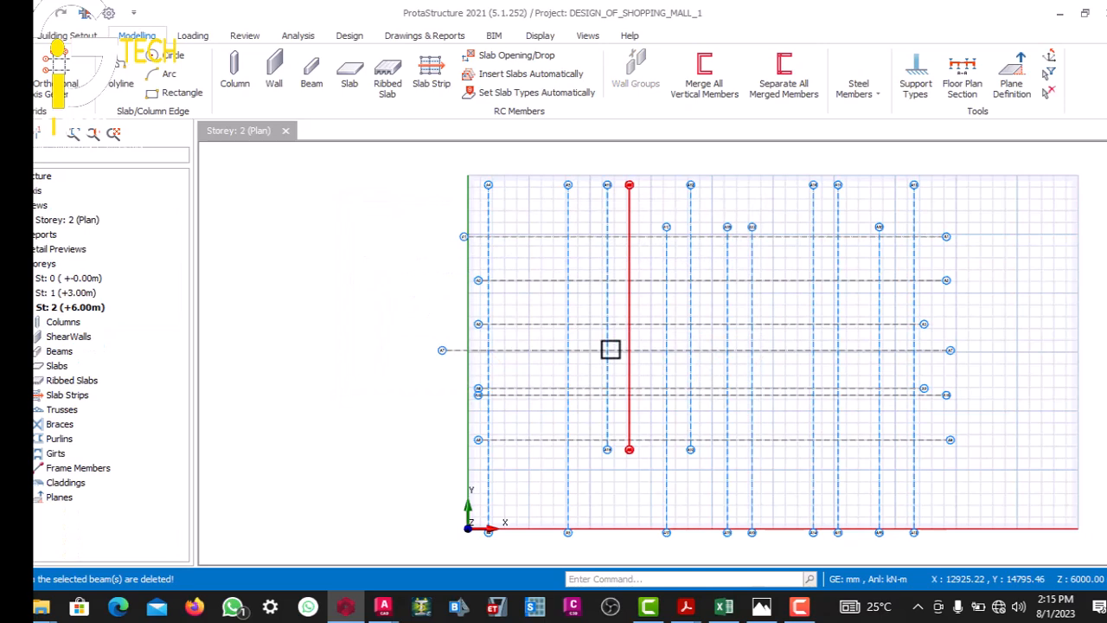
- Generate Storey 2 from Storey 1, copying all its columns, beams and slabs
left_click(90, 295)
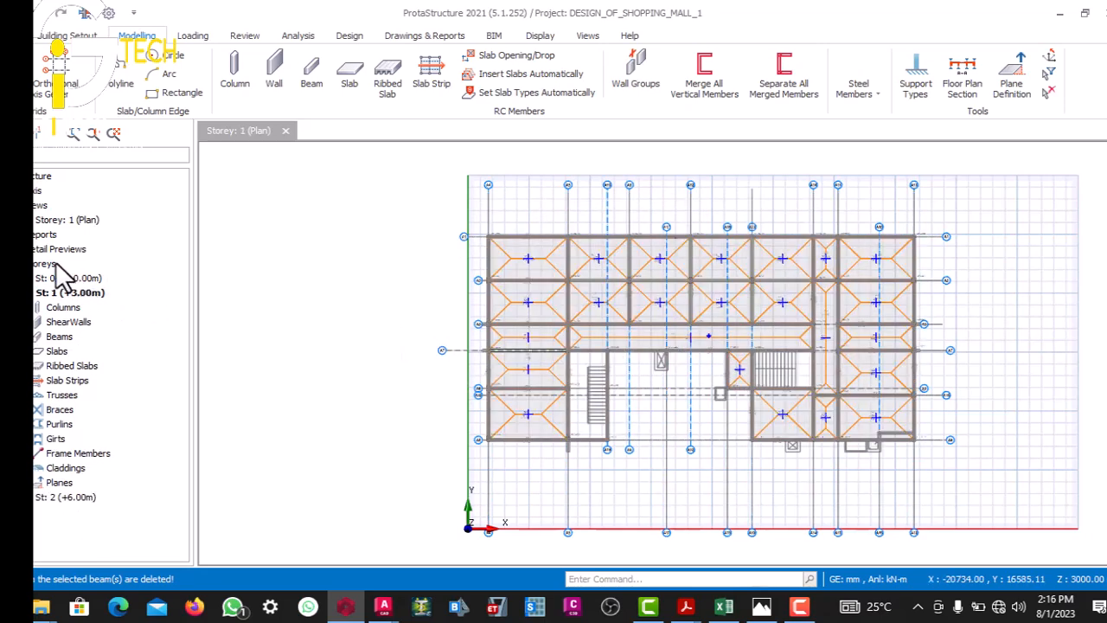
right_click(50, 261)
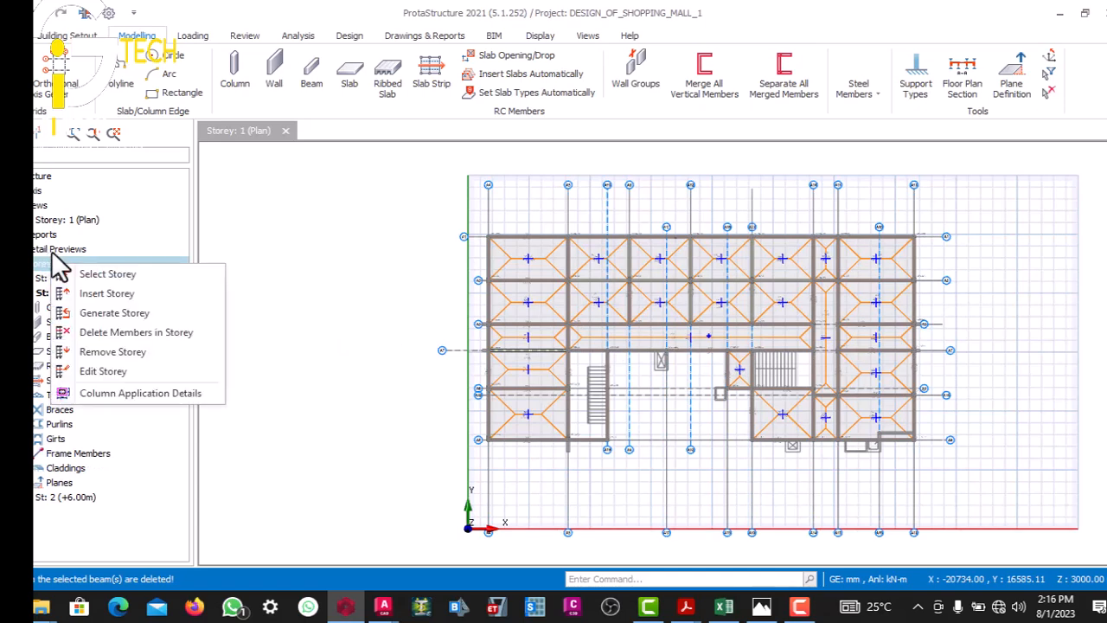
left_click(104, 310)
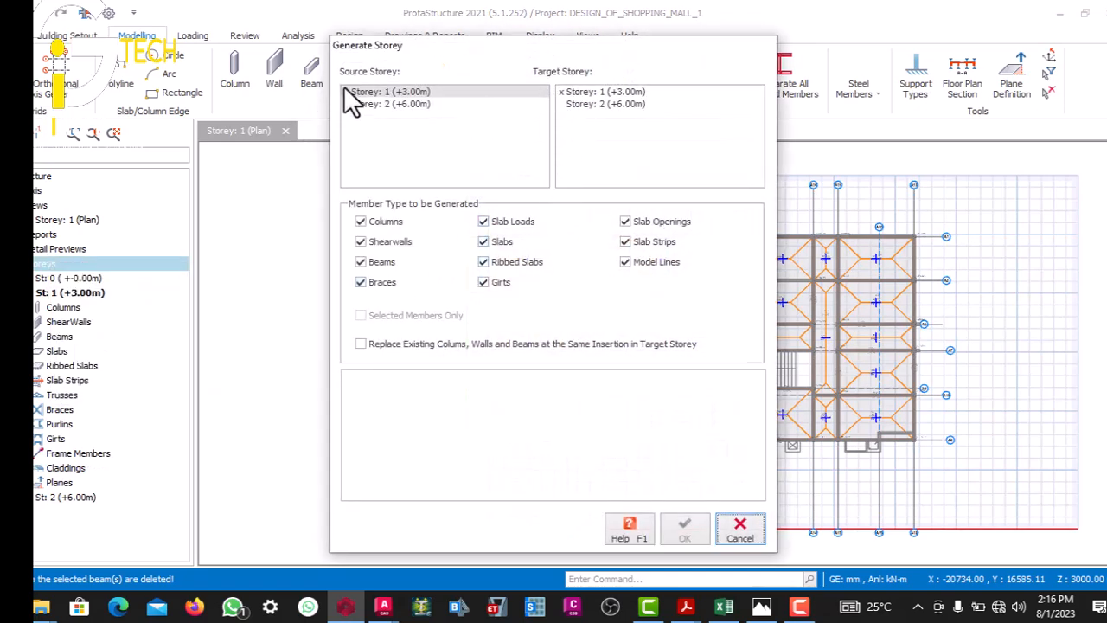
left_click(559, 99)
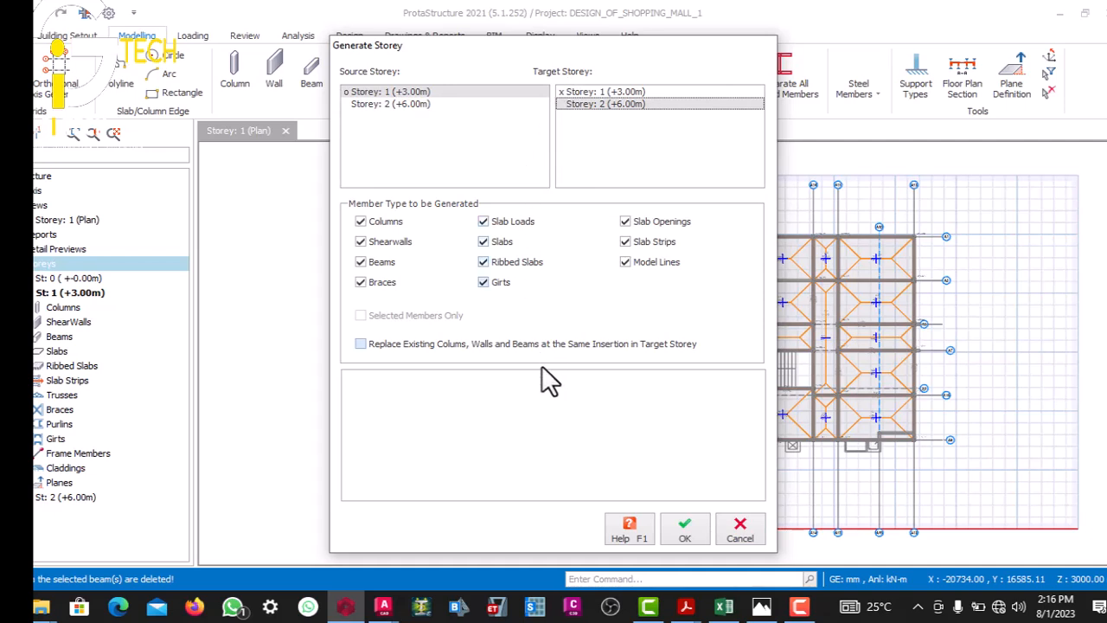
left_click_drag(399, 53, 277, 61)
left_click(556, 527)
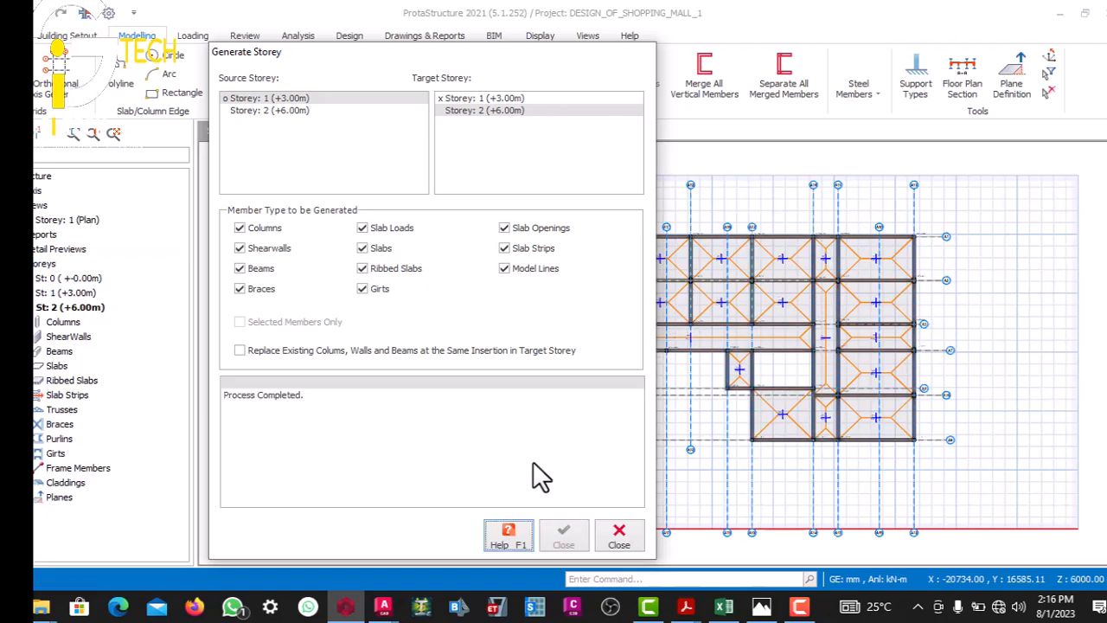
left_click(613, 534)
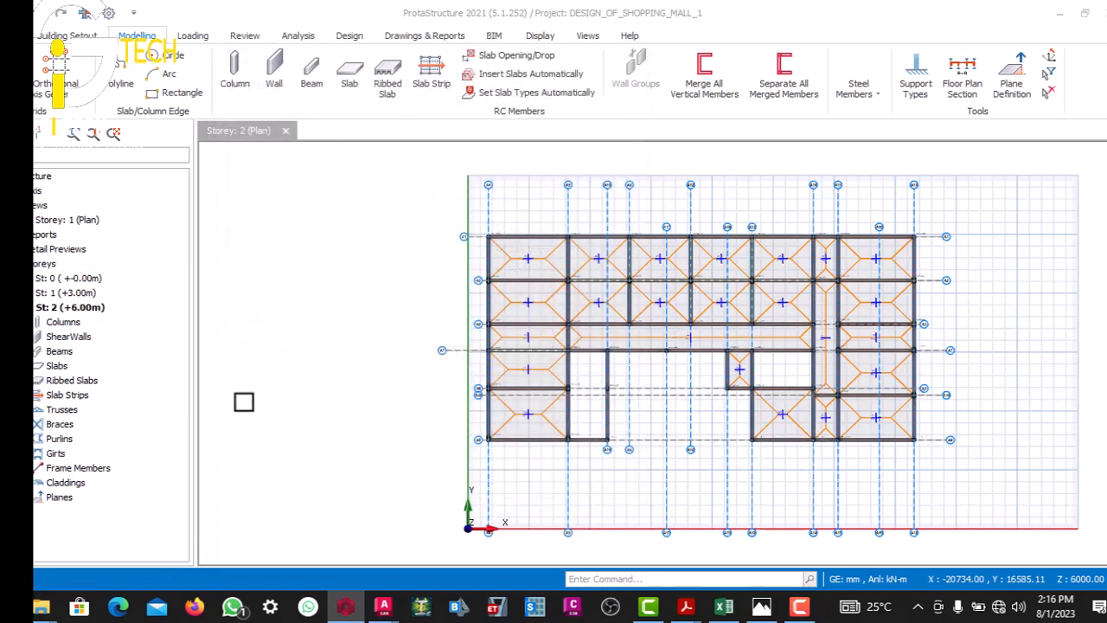
- Insert another storey, setting the total number of storeys to 3
right_click(50, 262)
left_click(102, 292)
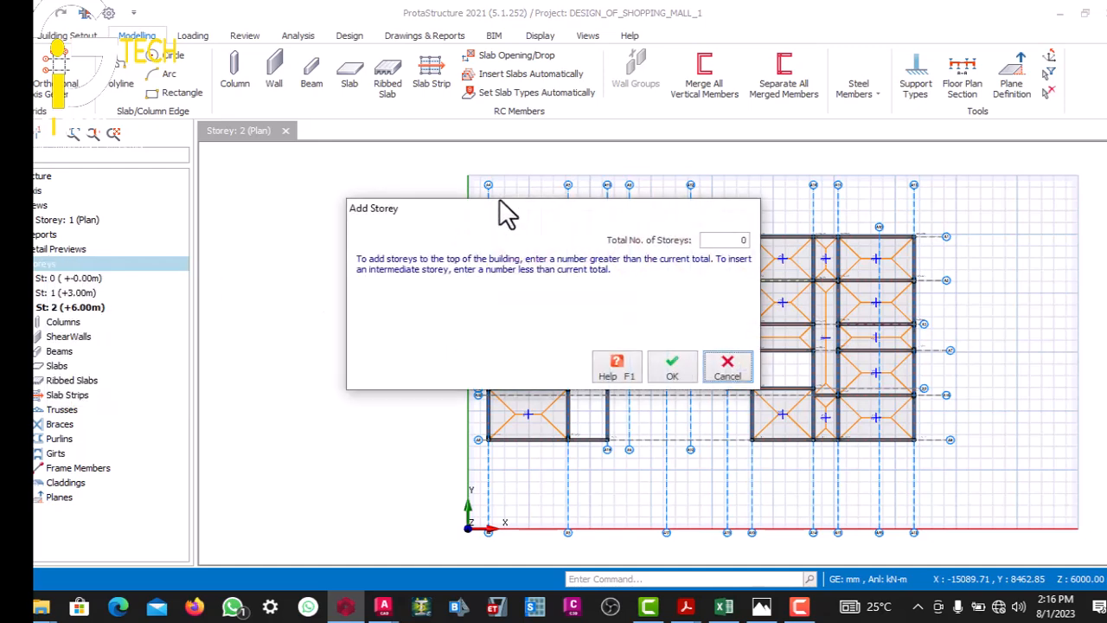
double_click(725, 240)
type("3")
key("Return")
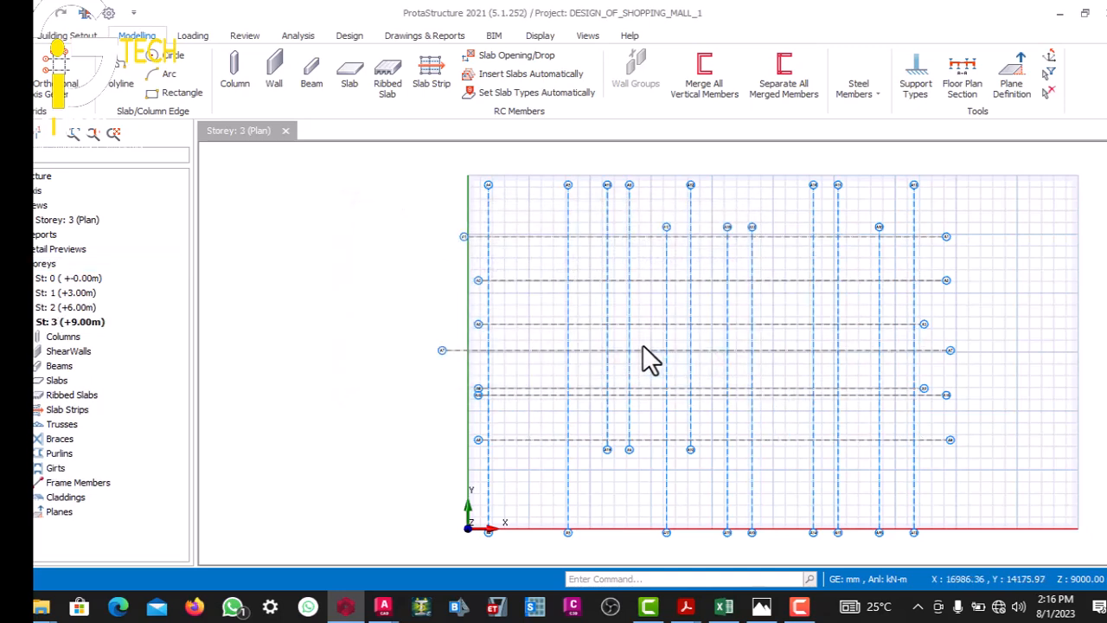
- Generate Storey 3 from Storey 2, copying all its columns, beams and slabs
left_click(73, 306)
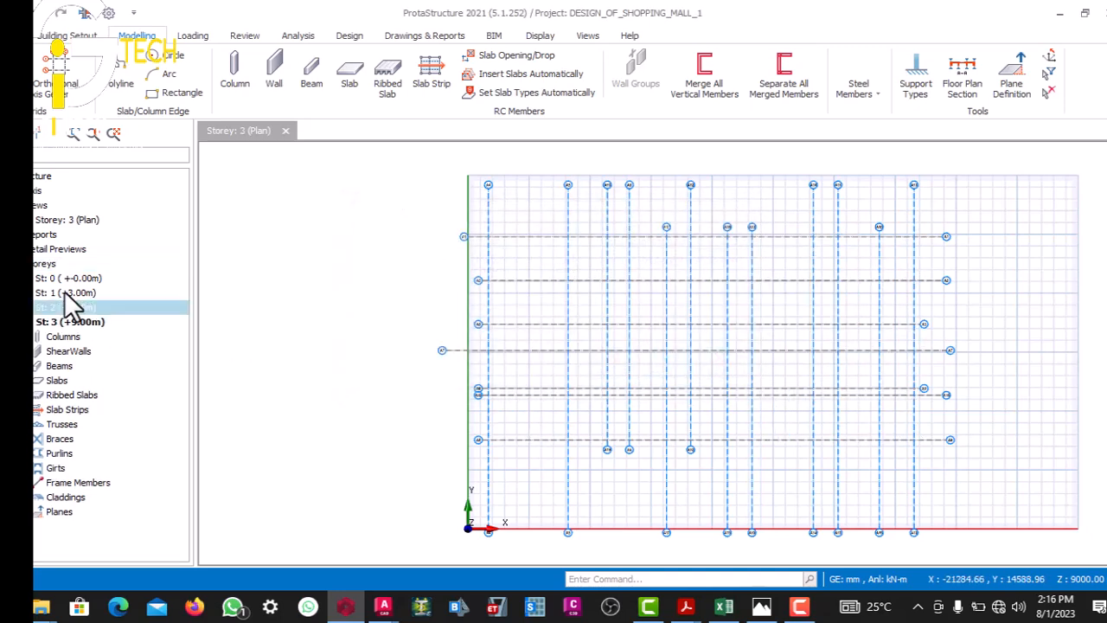
double_click(73, 307)
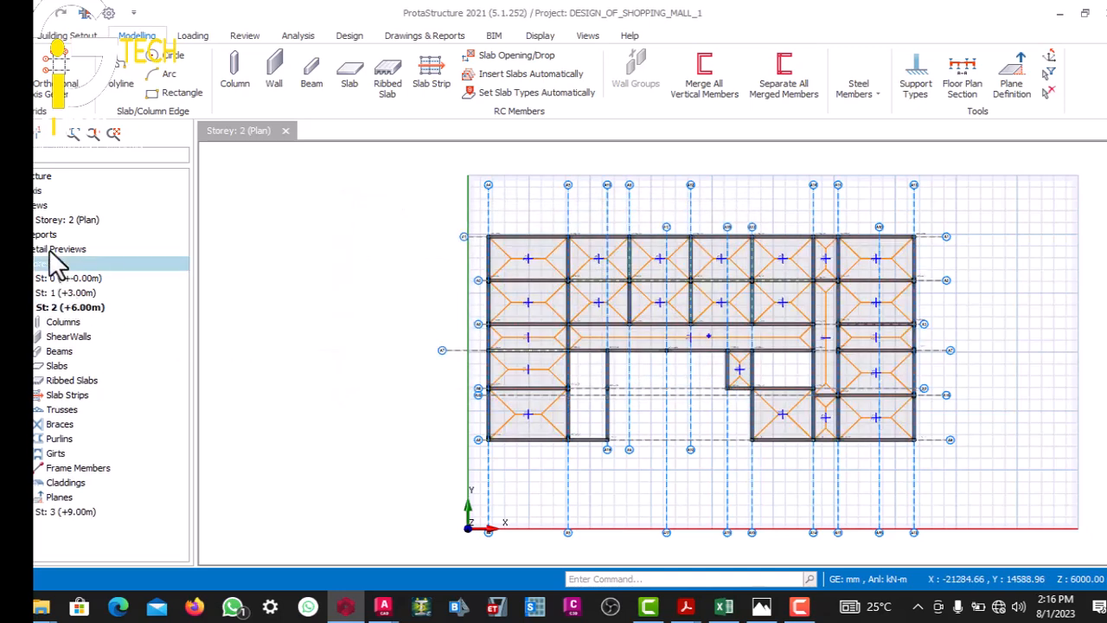
right_click(59, 264)
left_click(127, 309)
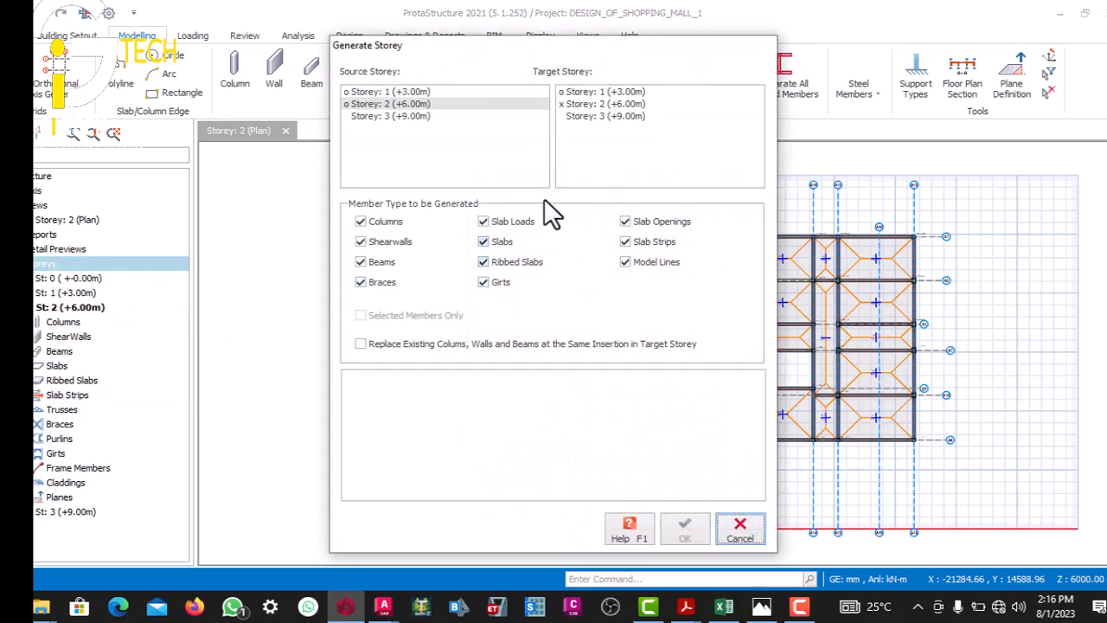
left_click(564, 115)
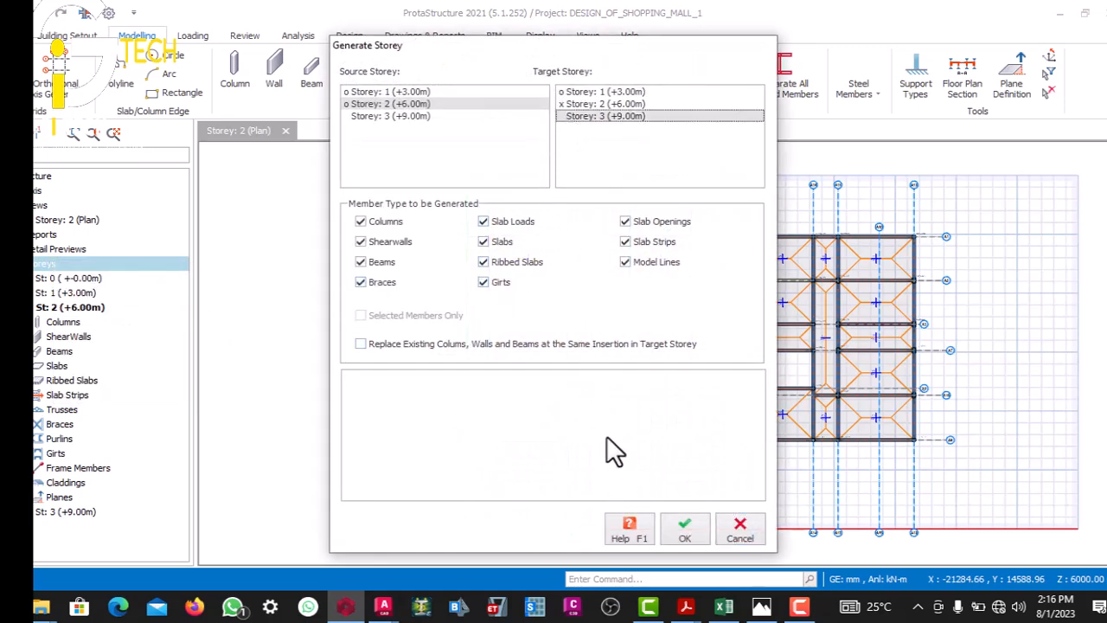
left_click_drag(560, 45, 452, 75)
left_click(572, 559)
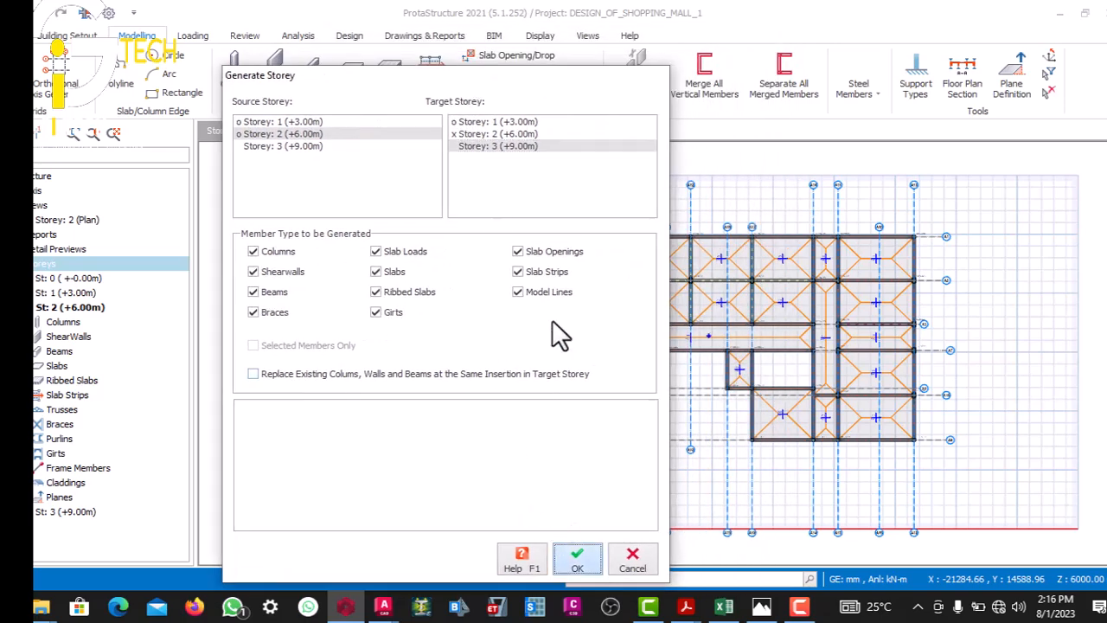
left_click(573, 558)
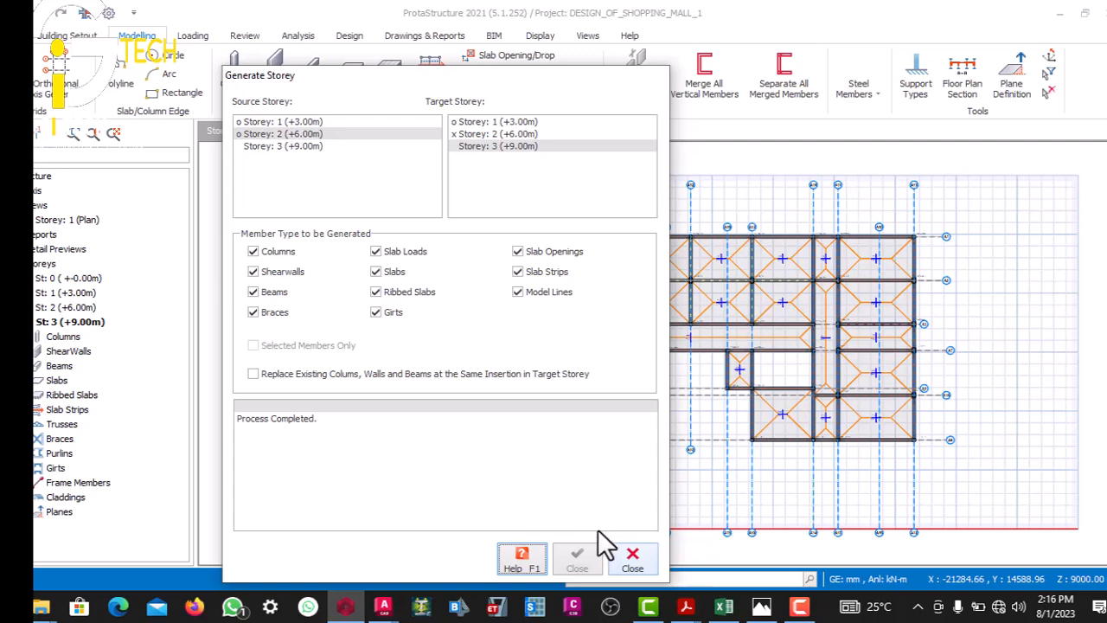
left_click(625, 556)
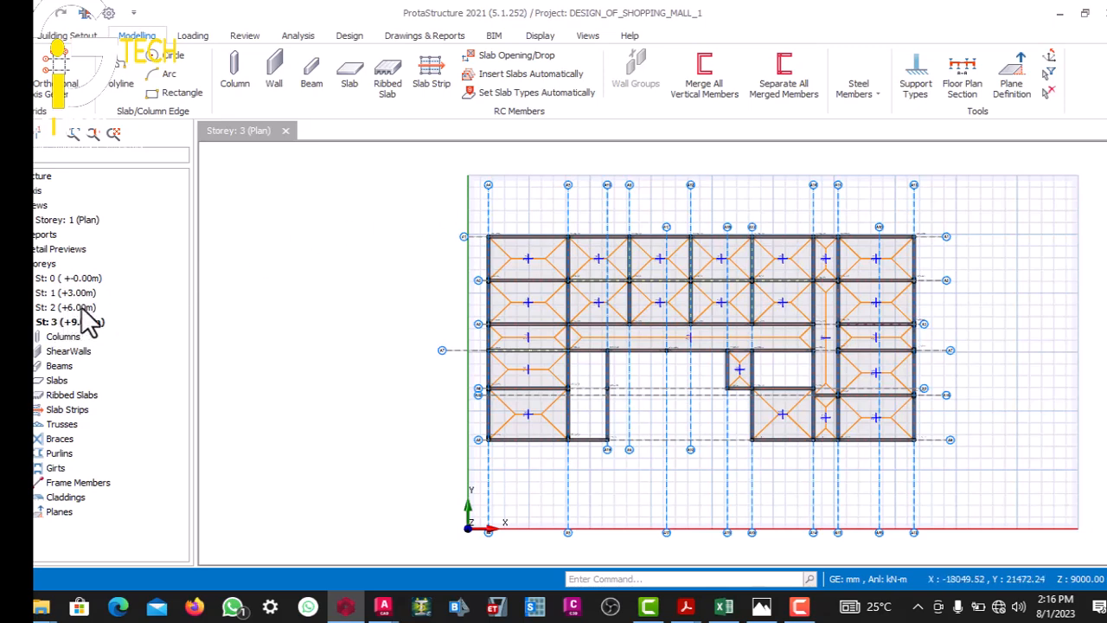
- Insert another storey, setting the total number of storeys to 4
right_click(45, 262)
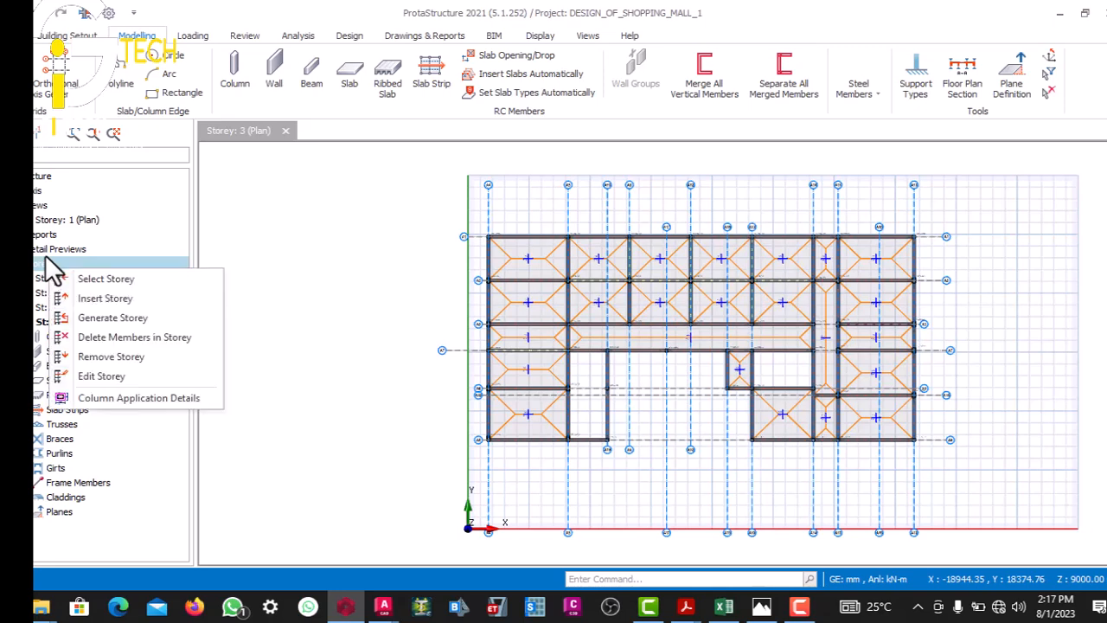
left_click(110, 291)
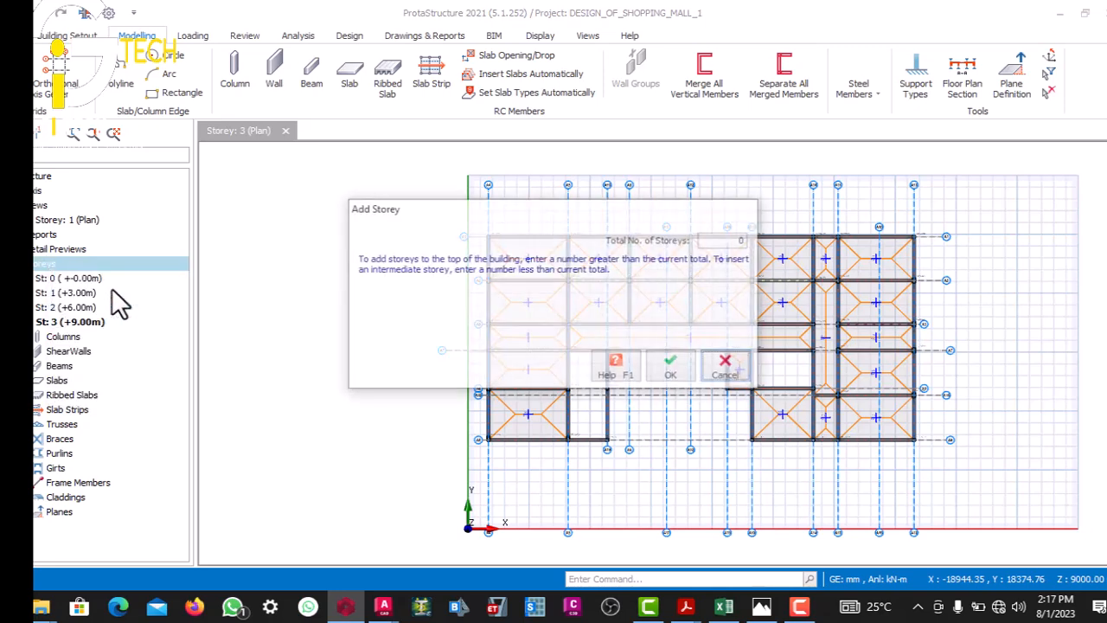
double_click(705, 236)
type("4")
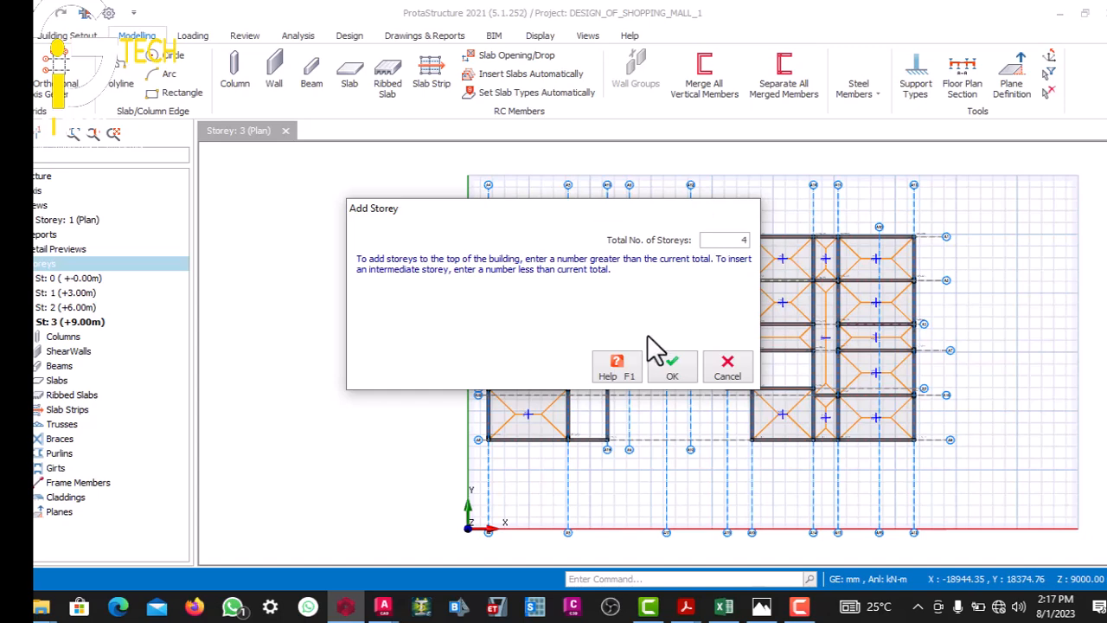
left_click(651, 361)
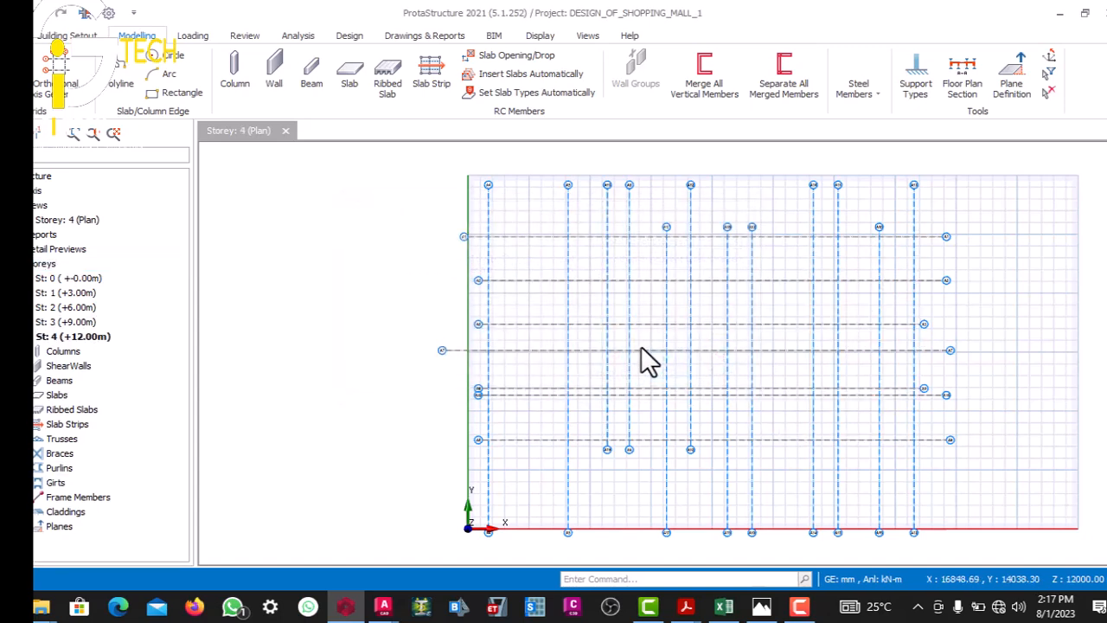
- Generate Storey 4 from Storey 3 with Slabs unchecked, copying only columns, beams and other members
double_click(54, 320)
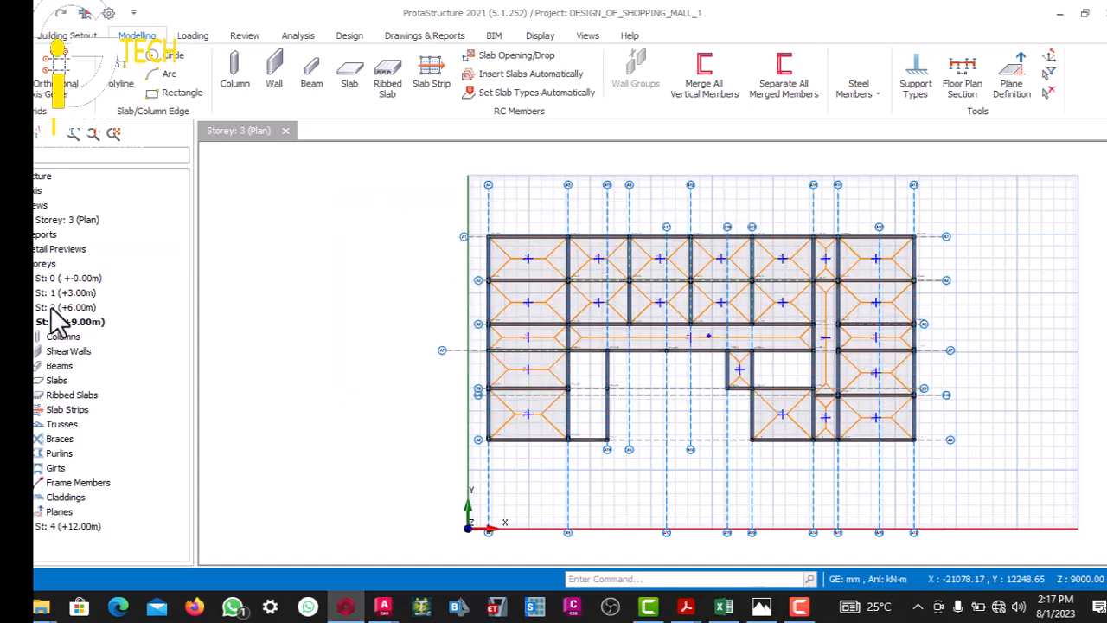
left_click(48, 259)
right_click(52, 266)
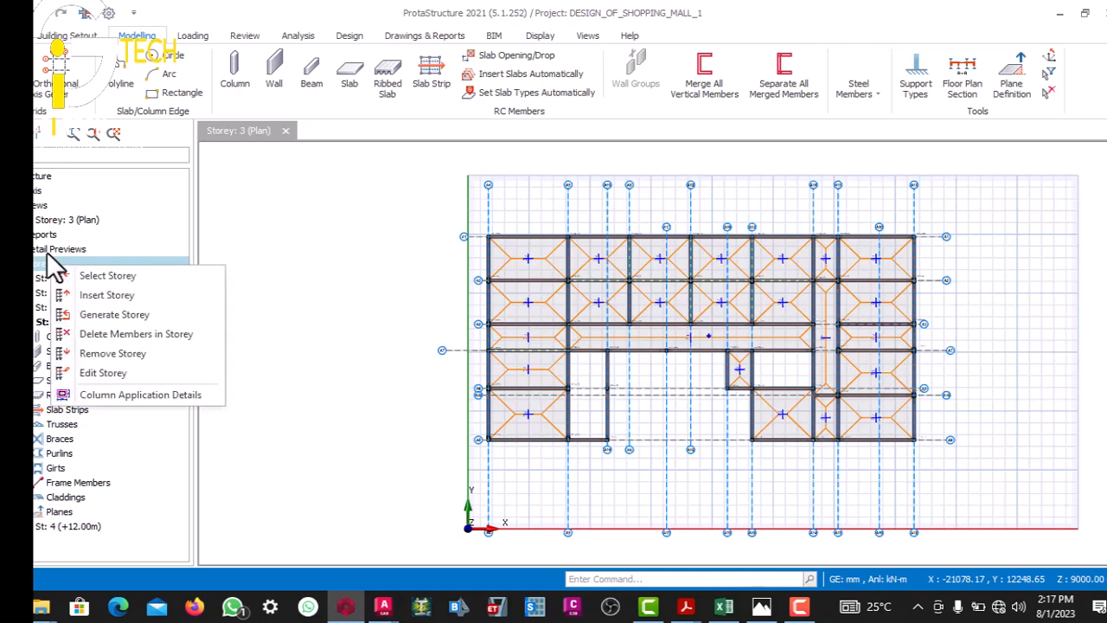
left_click(103, 310)
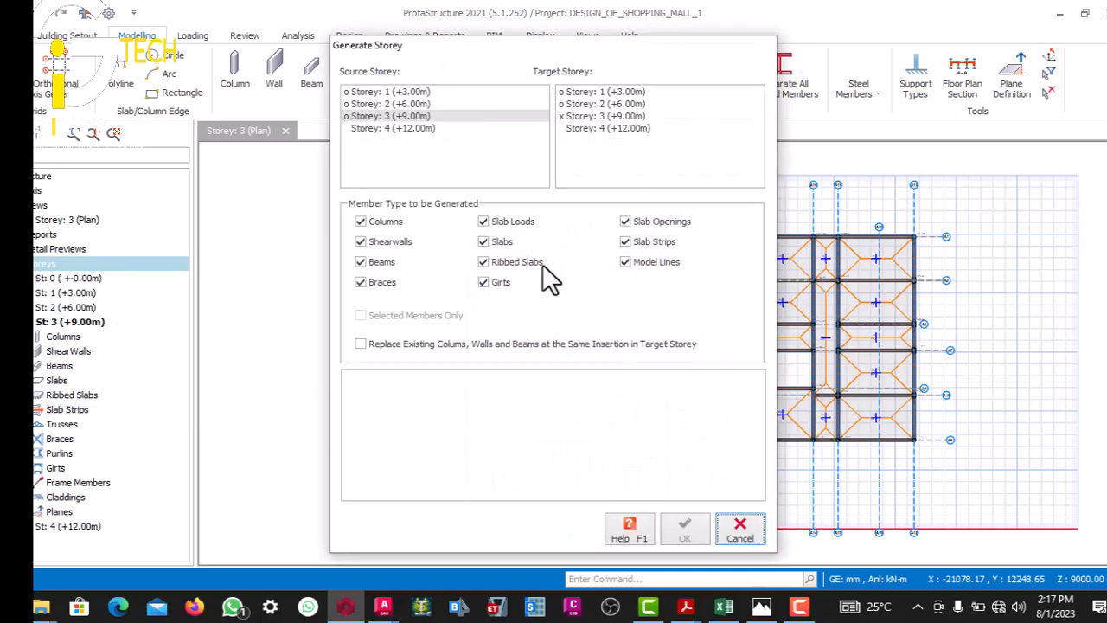
left_click(479, 242)
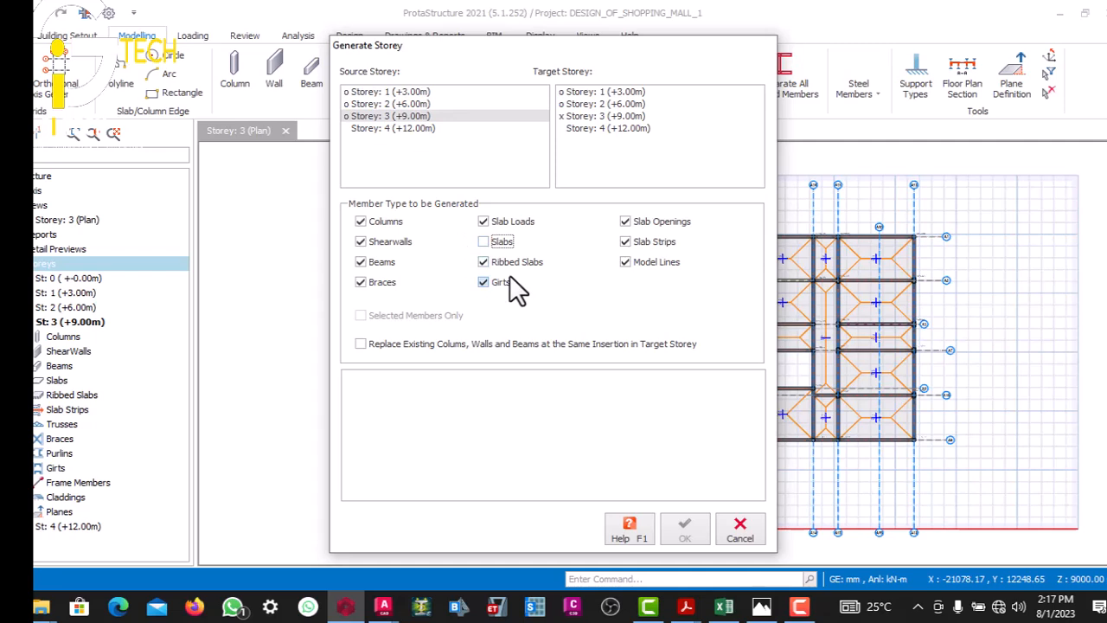
left_click(555, 123)
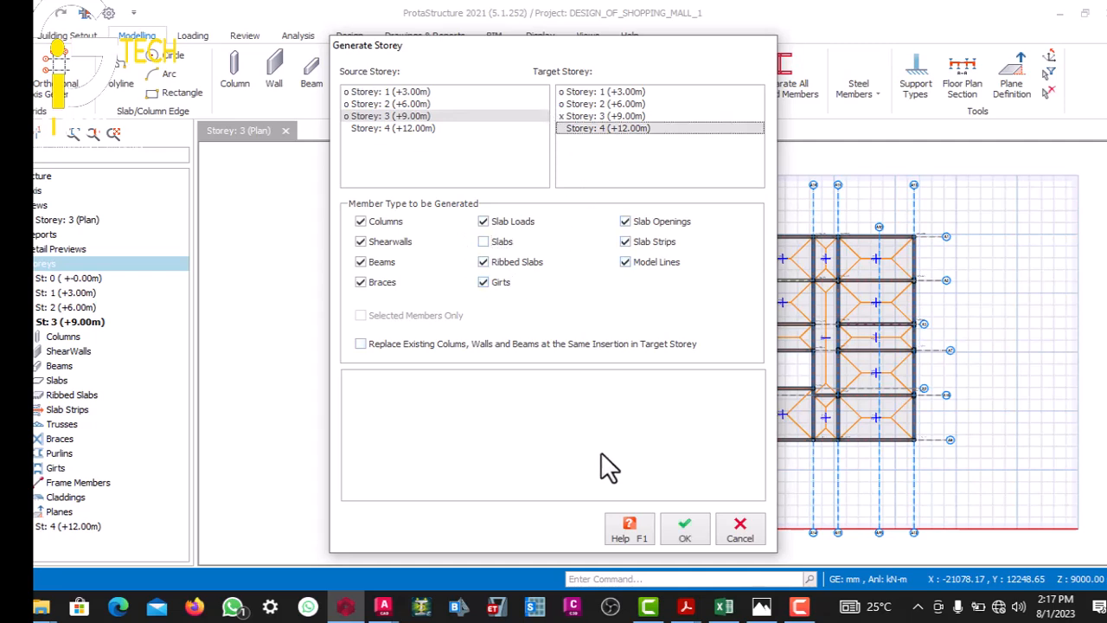
left_click(684, 528)
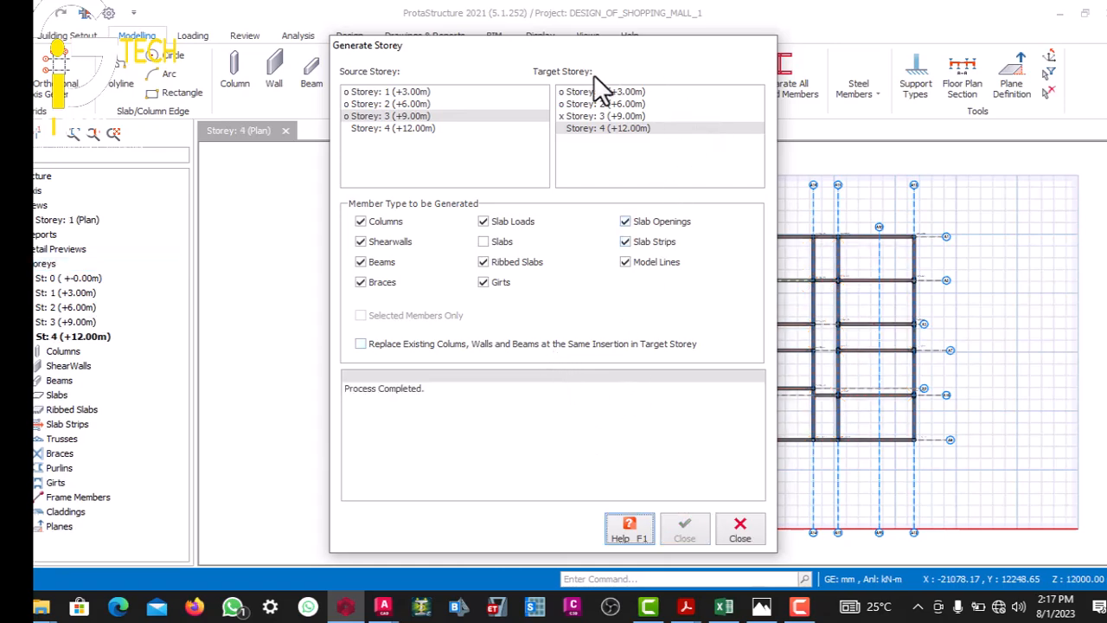
left_click_drag(593, 50, 475, 84)
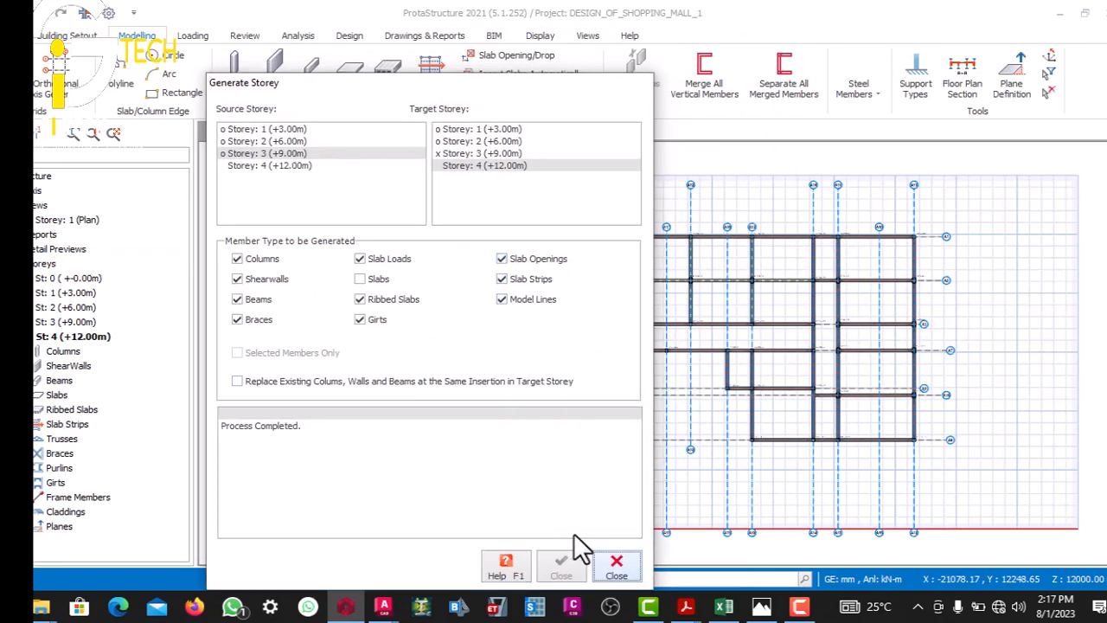
left_click(615, 564)
scroll(554, 281, "up", 8)
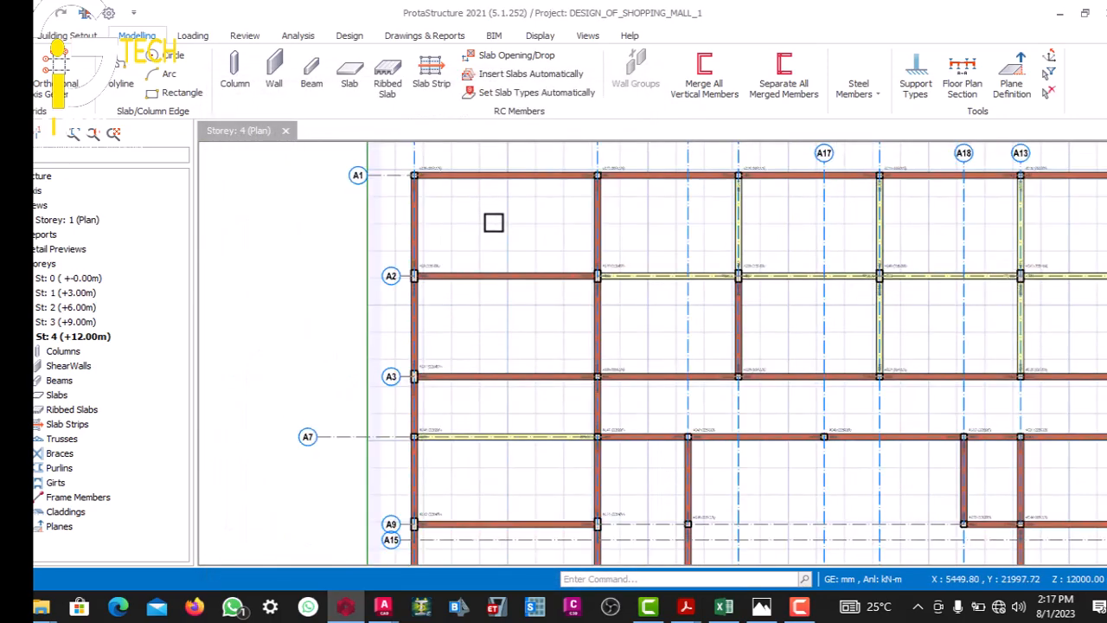
- Expand the Beams node under Storey 4 in the tree and select beam 4B1
scroll(467, 220, "down", 5)
scroll(488, 207, "up", 7)
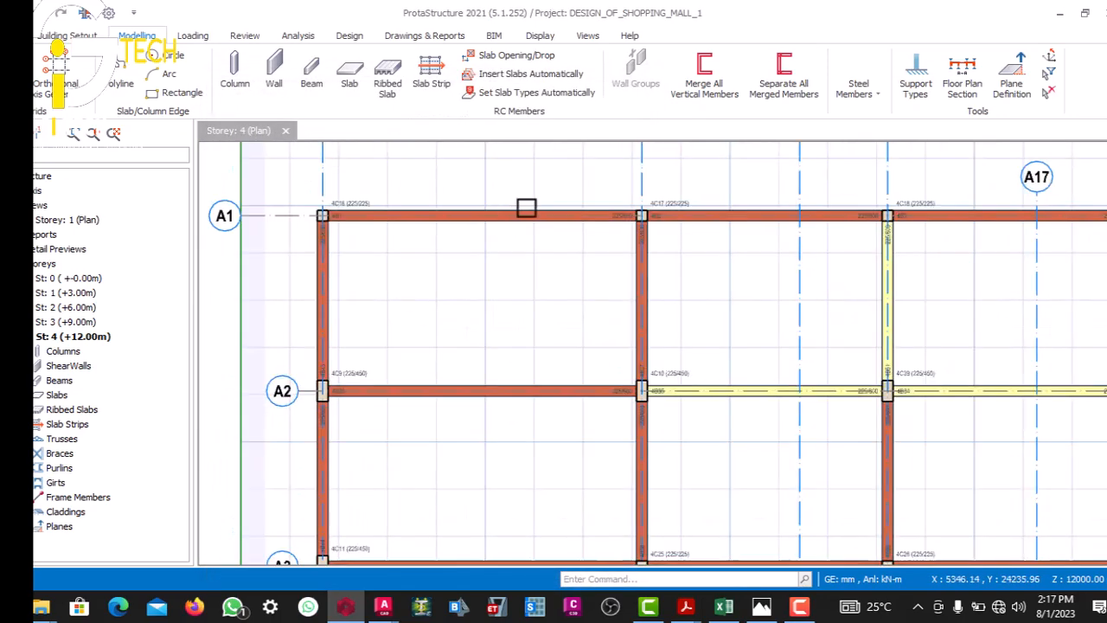
scroll(511, 229, "down", 5)
scroll(475, 217, "up", 3)
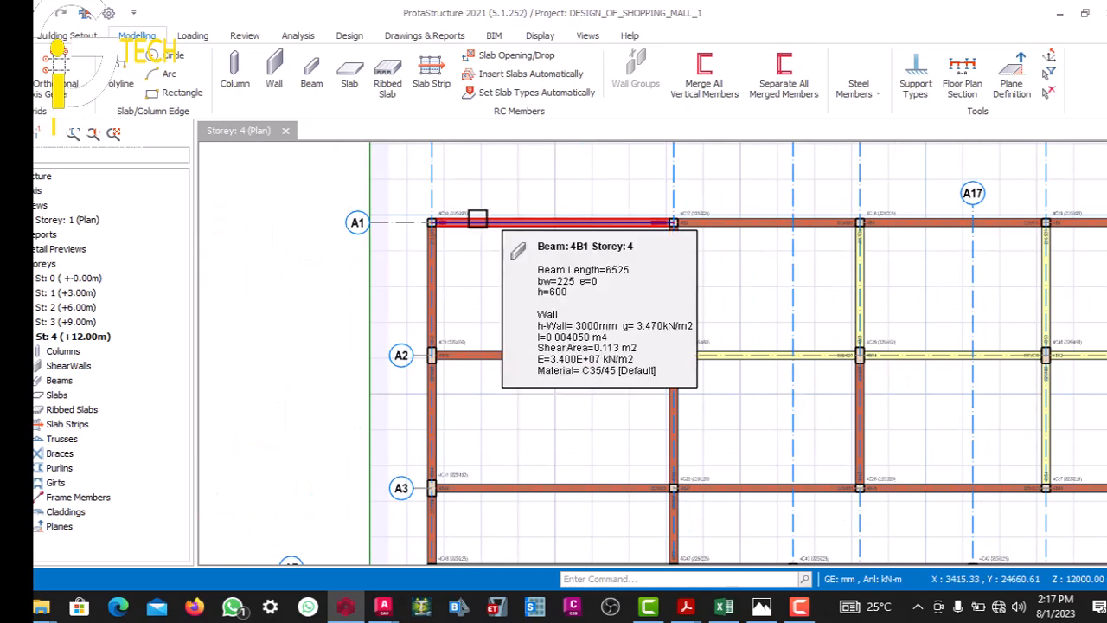
scroll(490, 229, "down", 2)
scroll(490, 229, "up", 4)
scroll(497, 213, "down", 2)
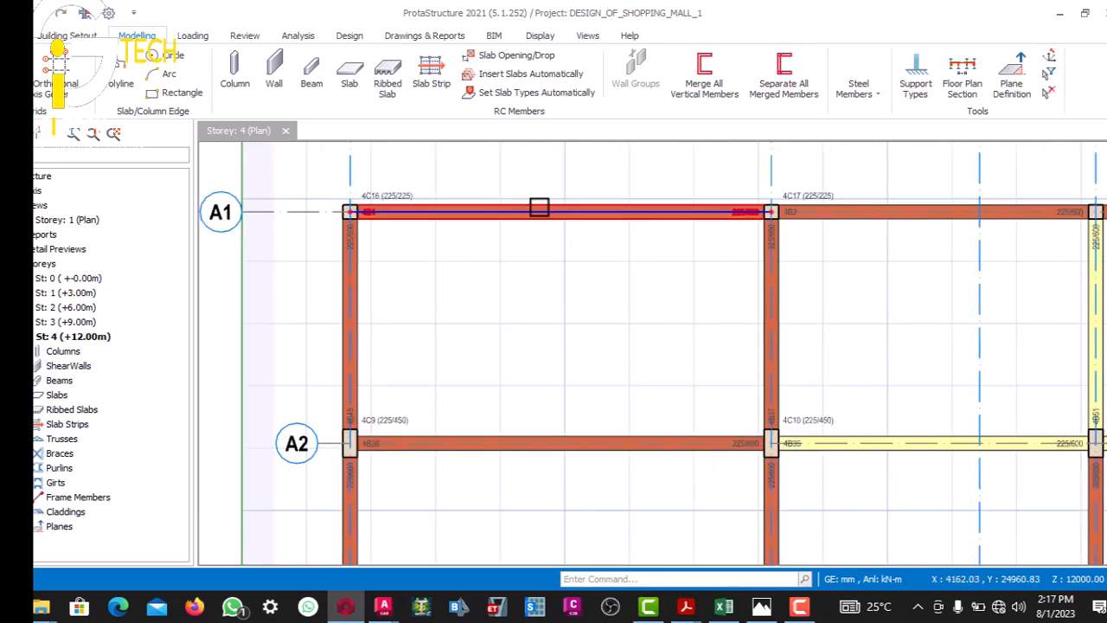
scroll(502, 224, "down", 1)
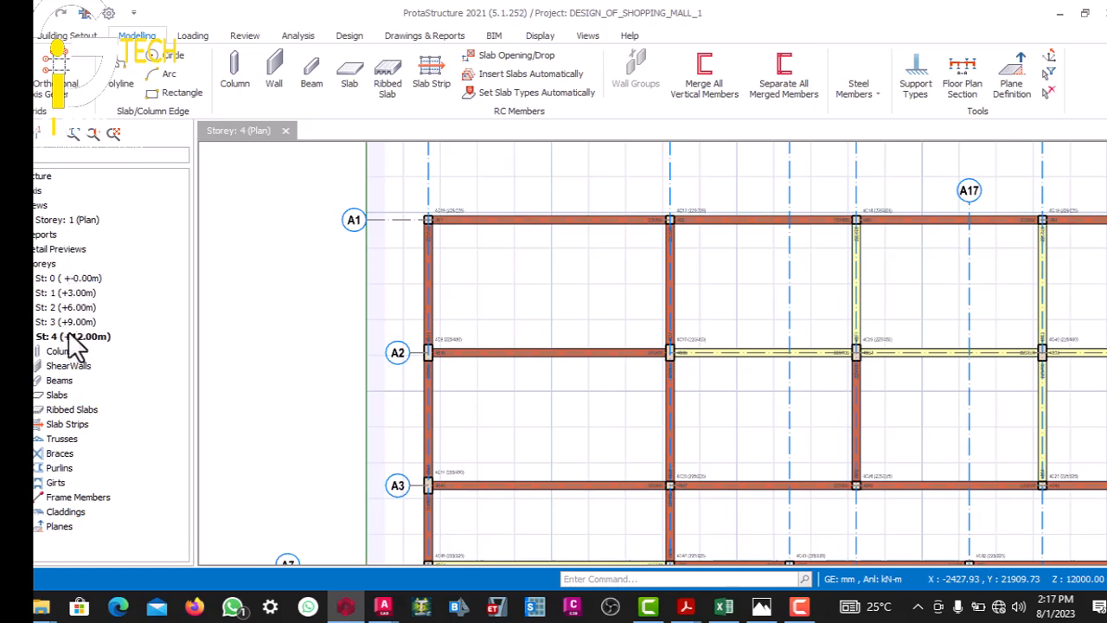
left_click(53, 381)
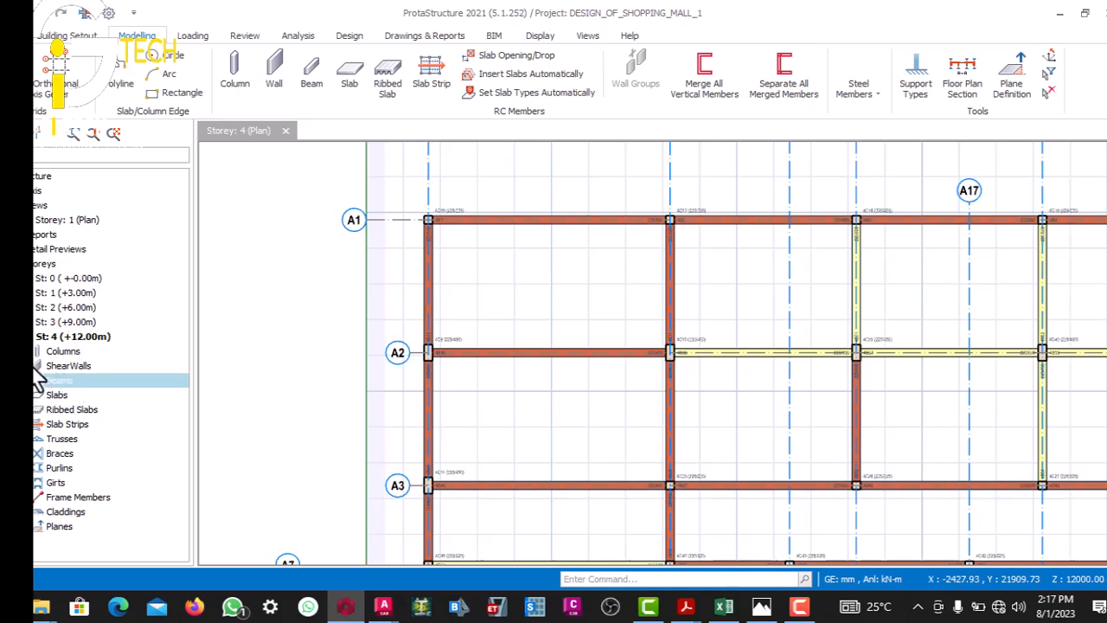
double_click(38, 381)
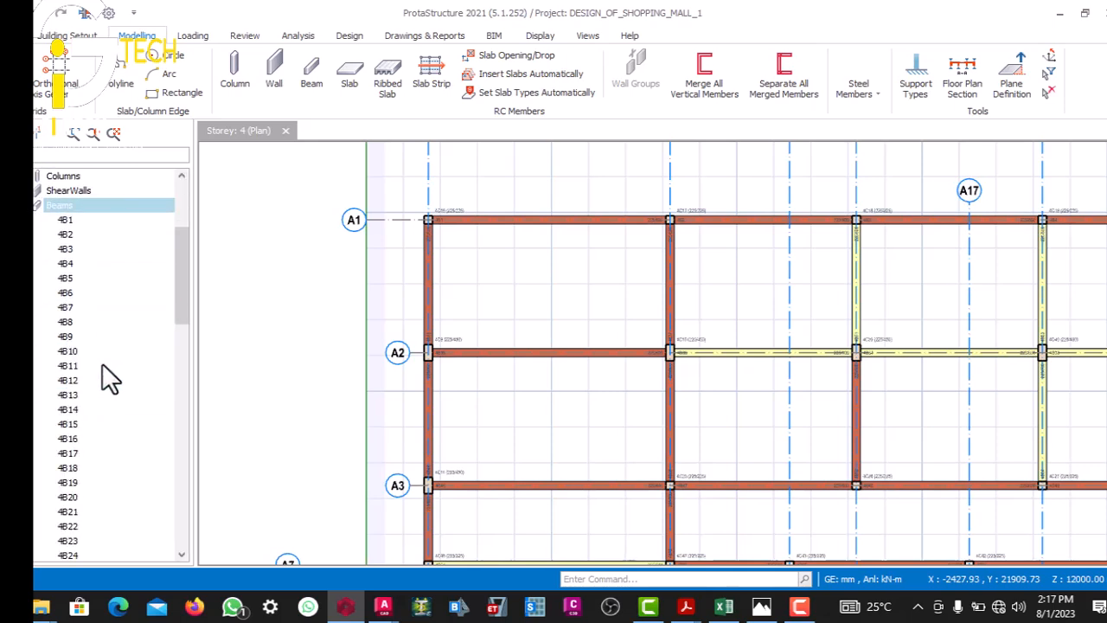
left_click(80, 278)
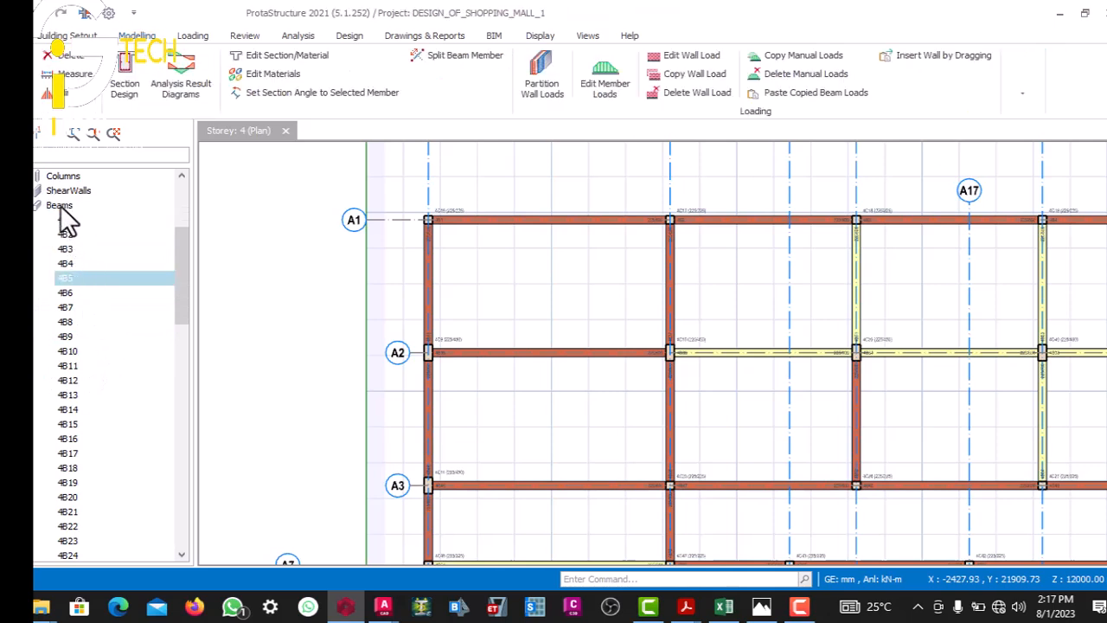
left_click(64, 218)
- Select Storey 4 beams 4B1 through 4B73 and delete all their wall loads
scroll(64, 218, "down", 7)
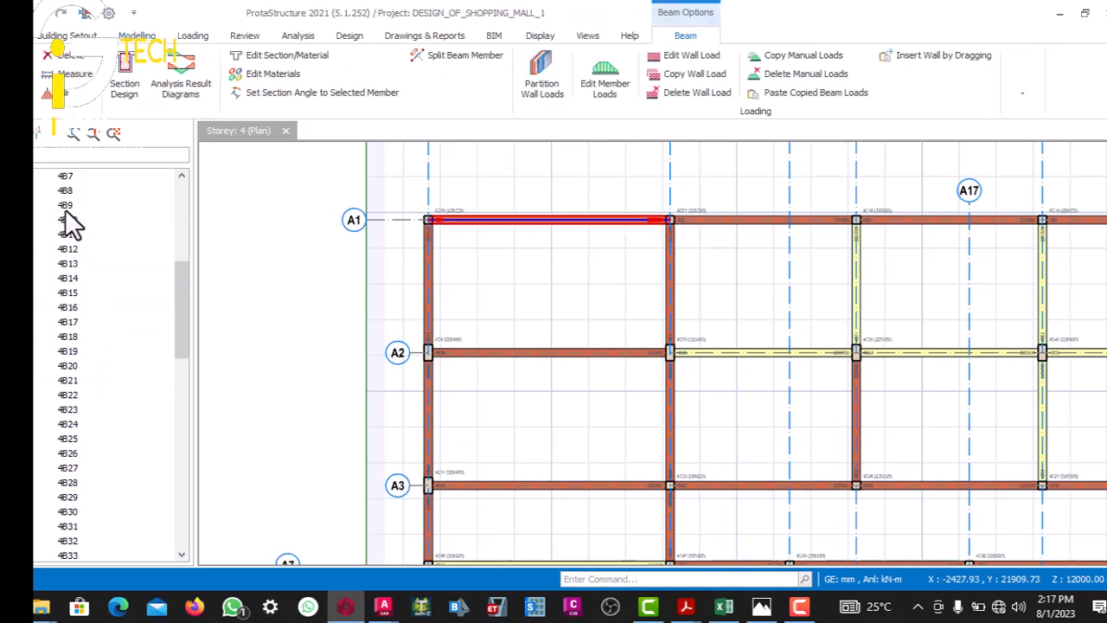
scroll(71, 225, "down", 12)
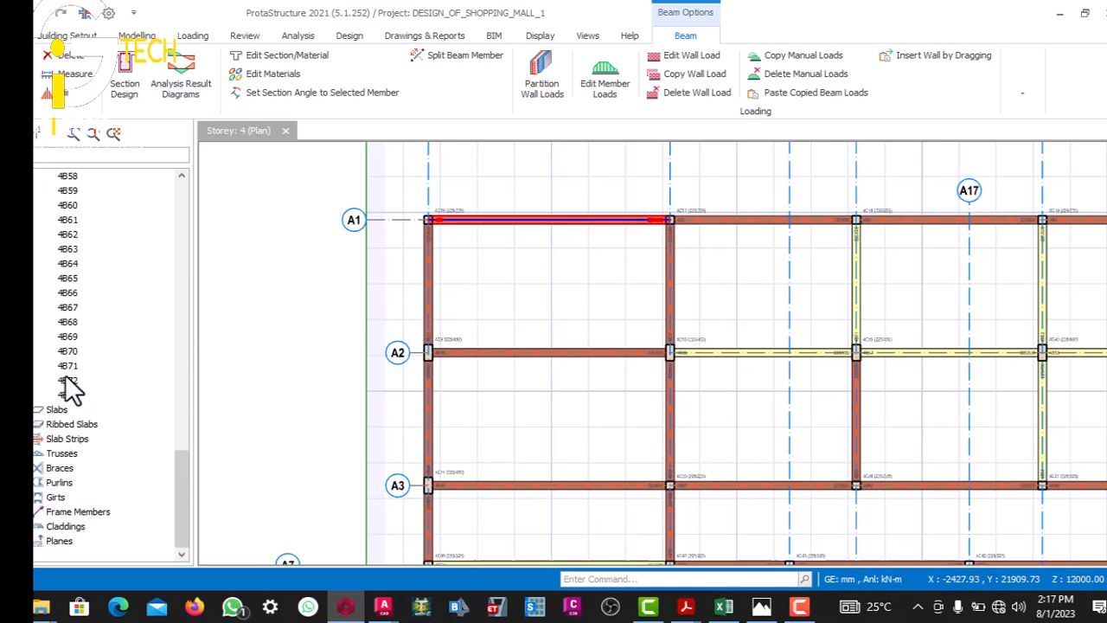
left_click(71, 383, "shift")
right_click(66, 274)
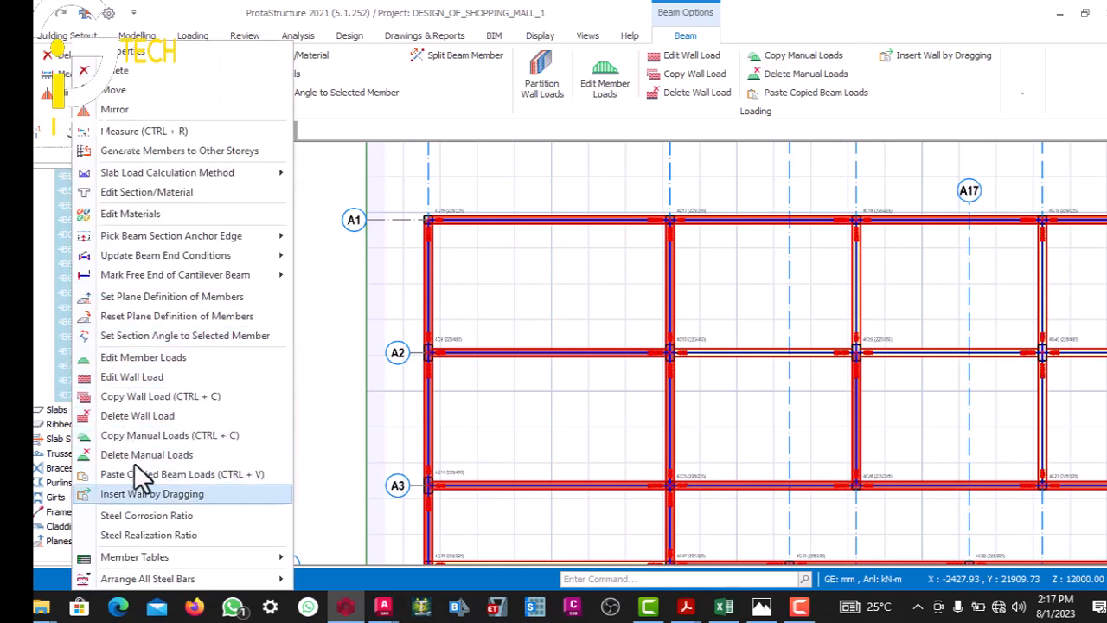
left_click(134, 404)
left_click(578, 357)
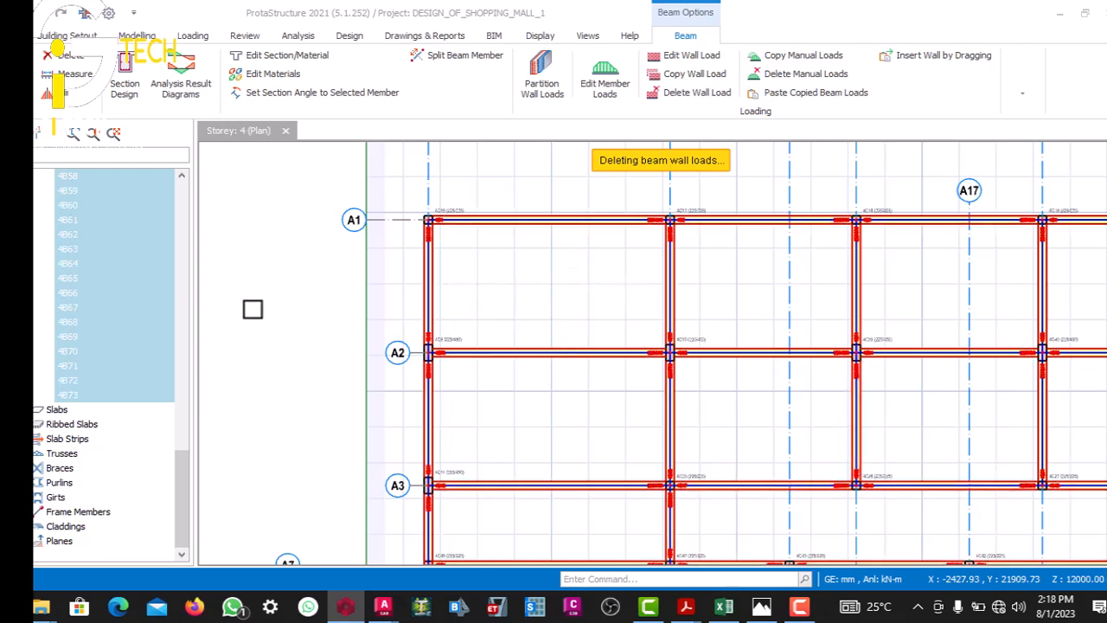
- Change the selected Storey 4 beams' section depth H from 600 to 450 mm, keeping 225 mm width
right_click(89, 259)
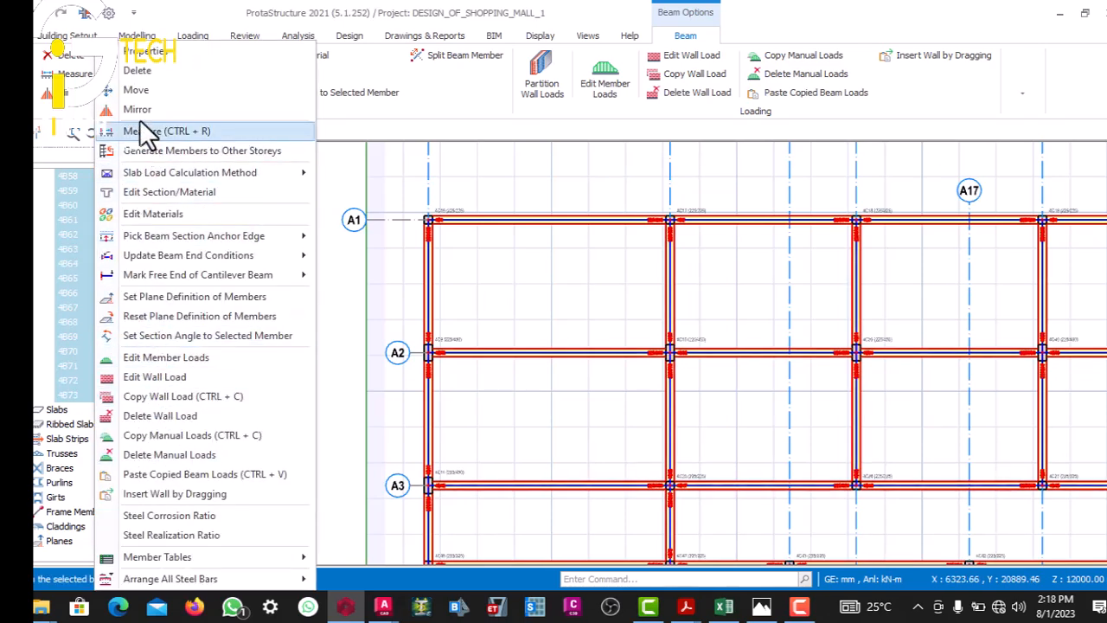
left_click(153, 192)
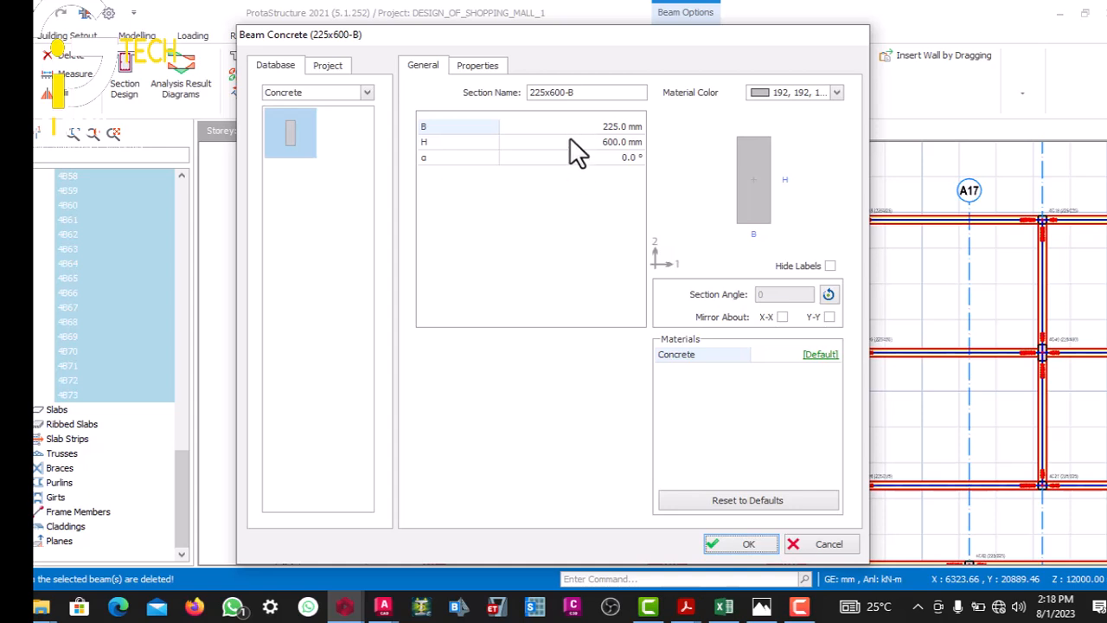
left_click(568, 139)
double_click(599, 142)
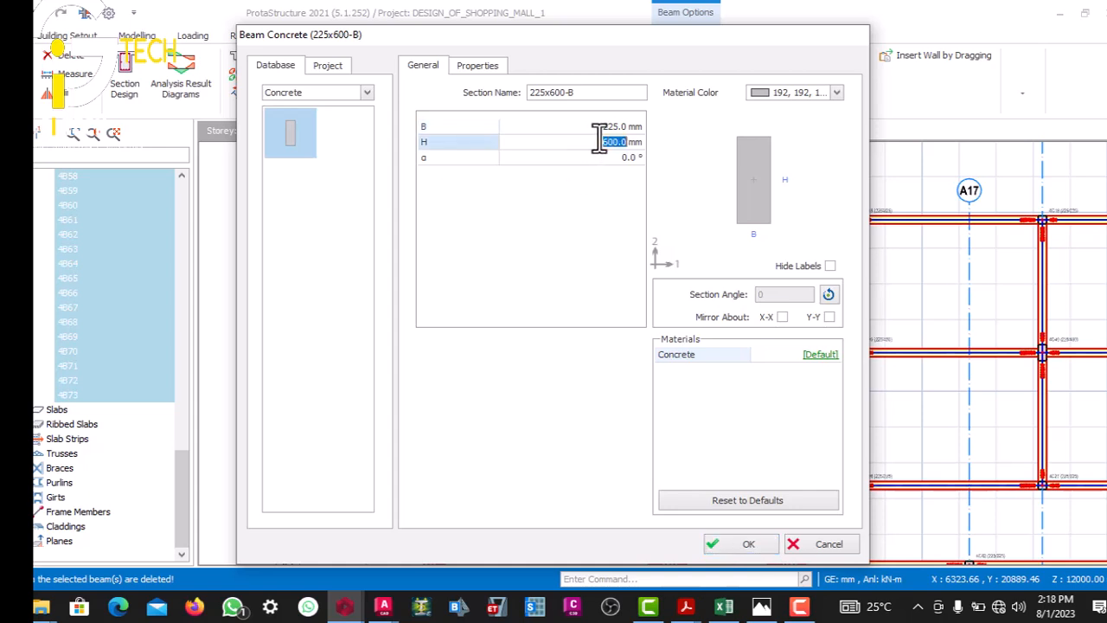
type("450")
left_click_drag(582, 36, 437, 56)
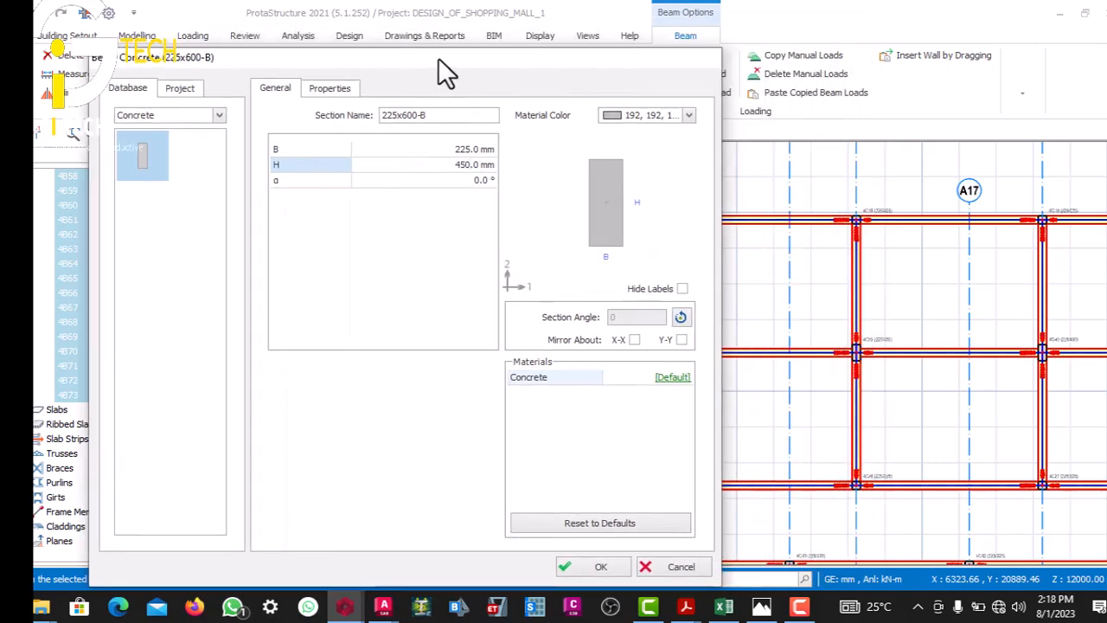
left_click(595, 563)
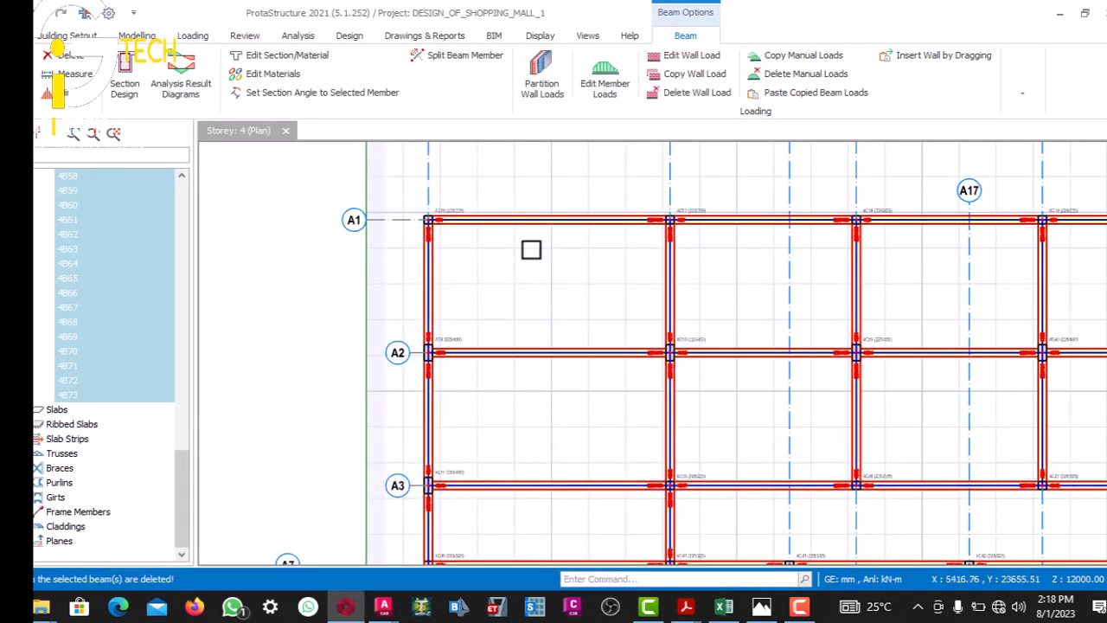
scroll(471, 227, "down", 1)
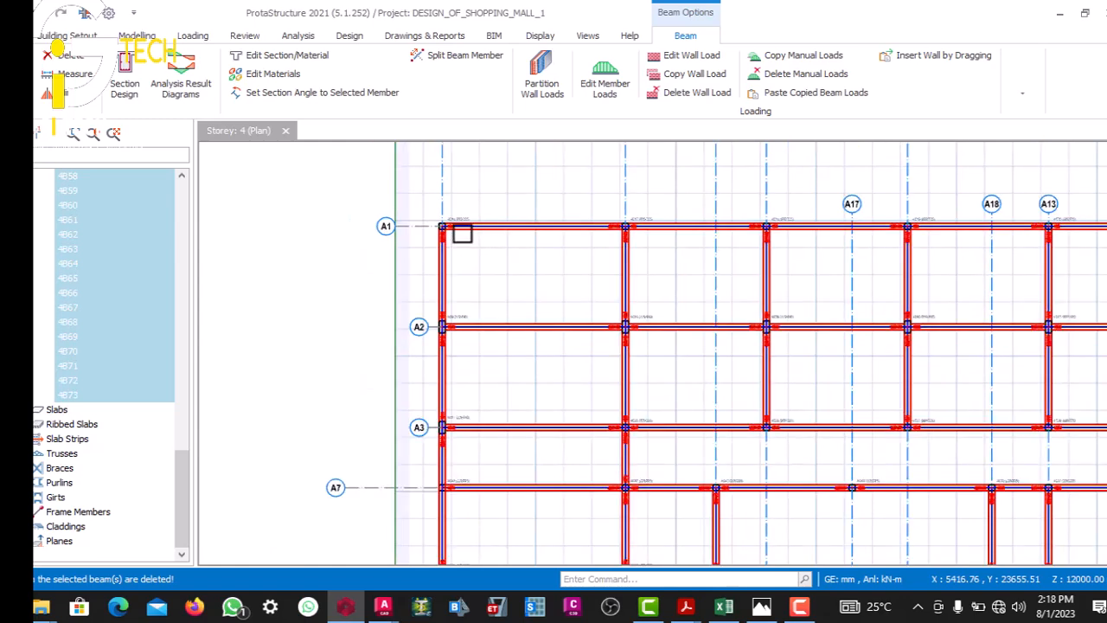
scroll(506, 221, "down", 1)
key("Escape")
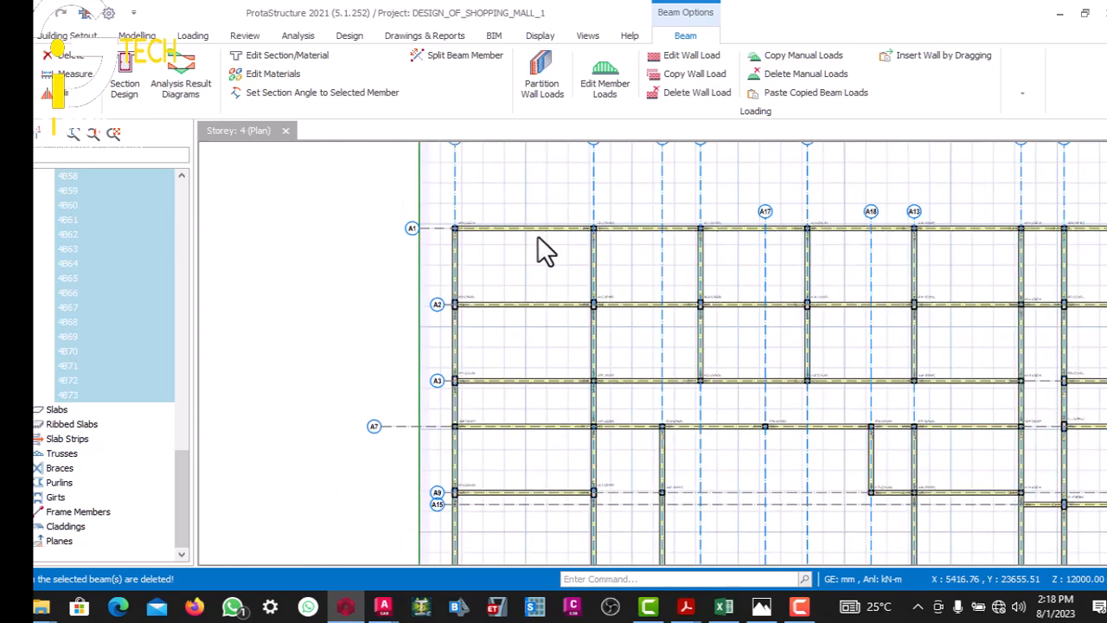
scroll(541, 221, "up", 5)
left_click(550, 212)
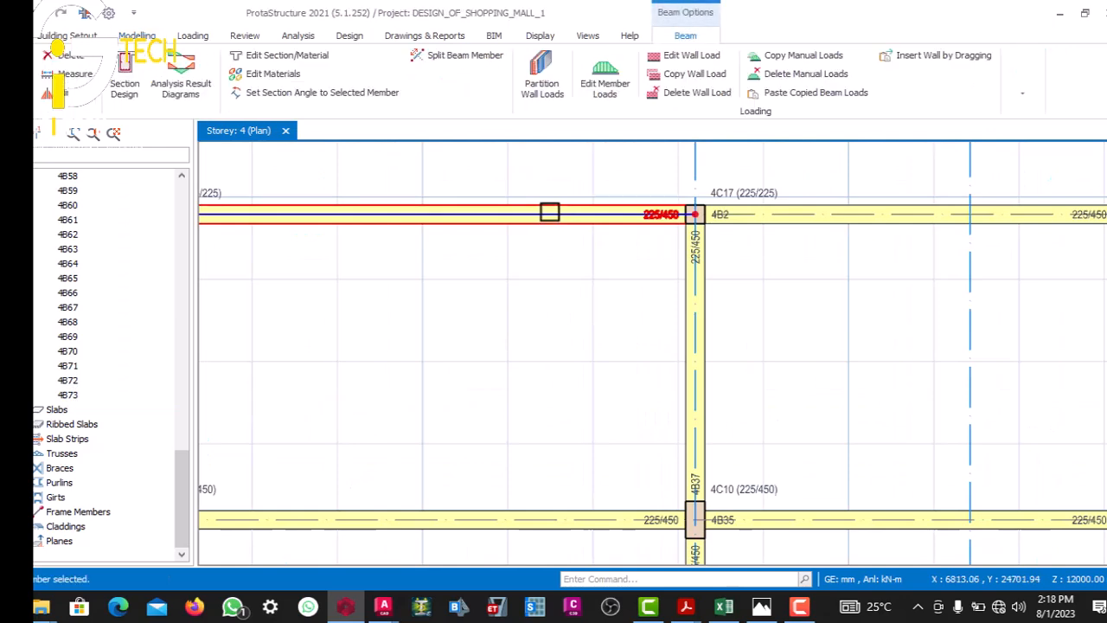
right_click(550, 218)
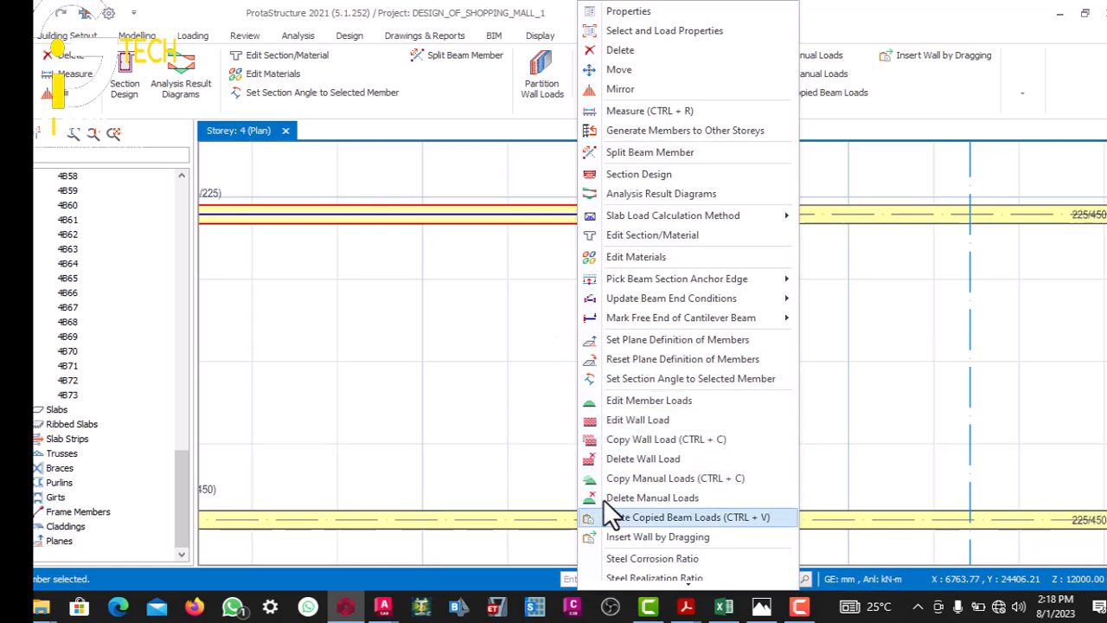
left_click(619, 394)
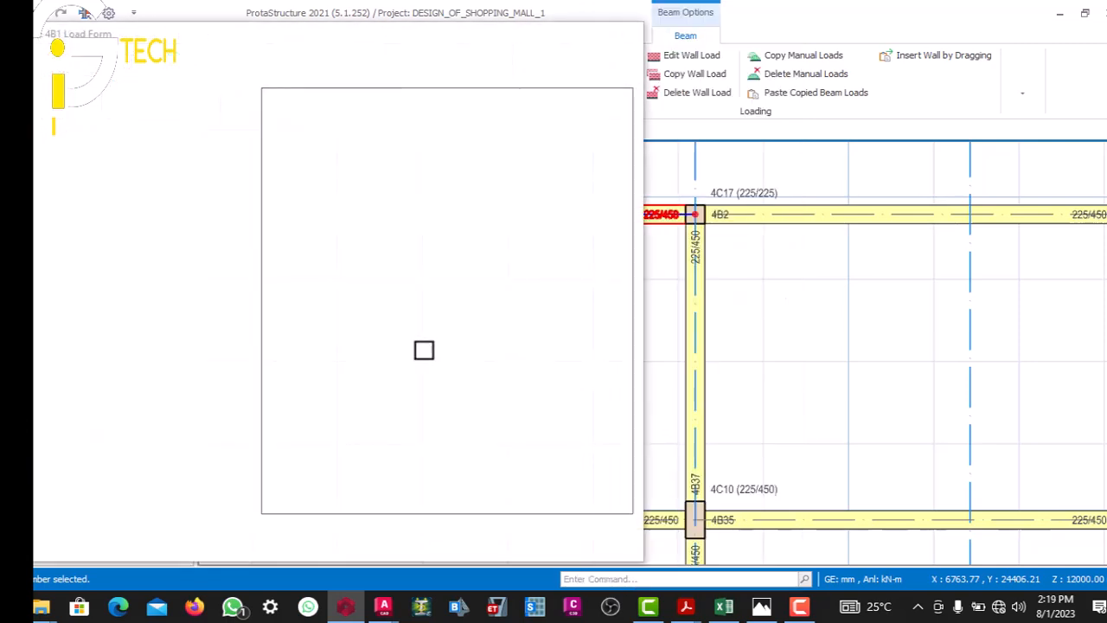
key("Escape")
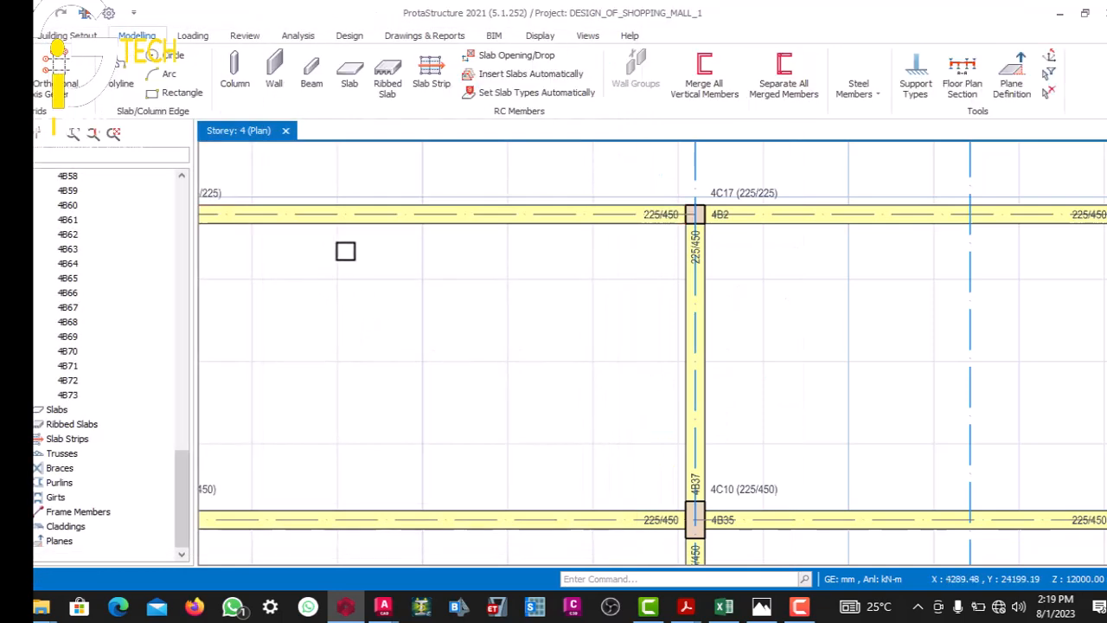
left_click(553, 214)
scroll(559, 220, "down", 2)
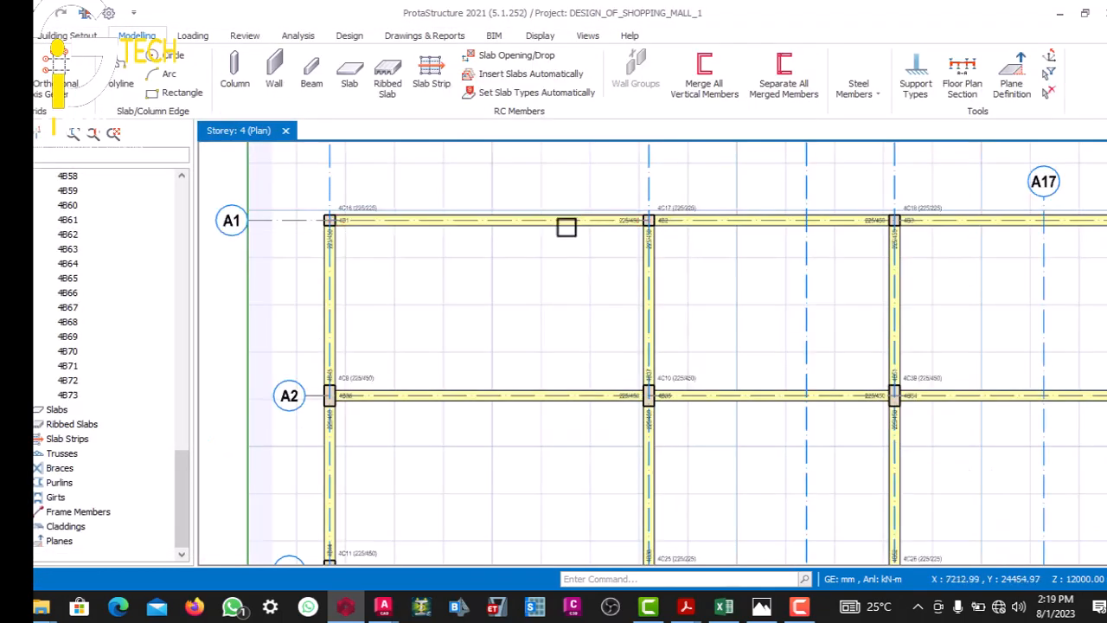
scroll(571, 222, "up", 2)
right_click(552, 211)
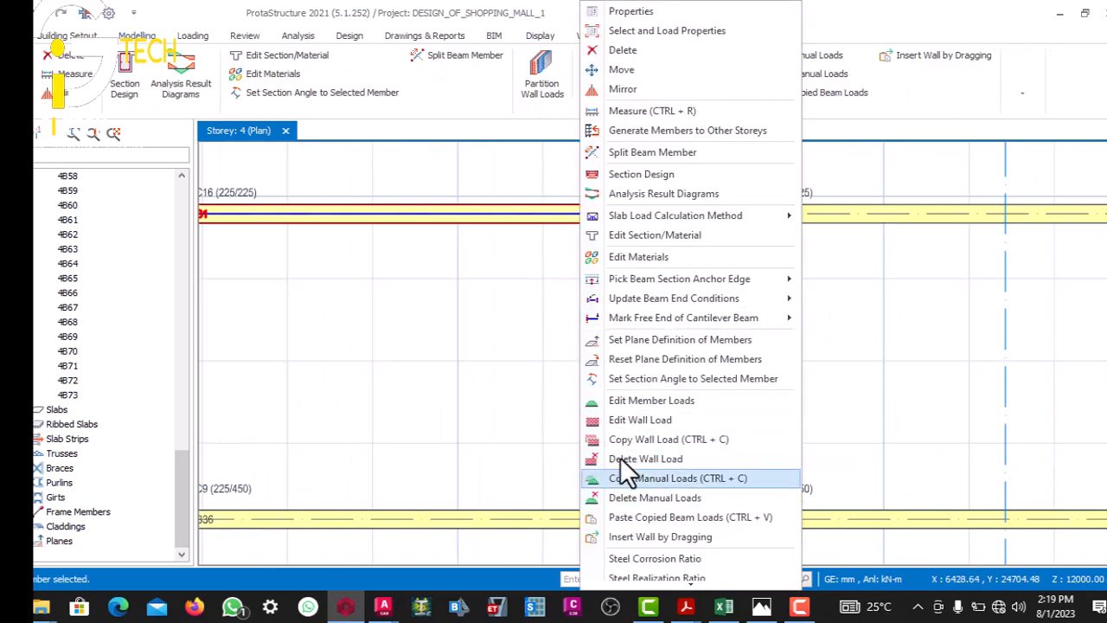
left_click(617, 412)
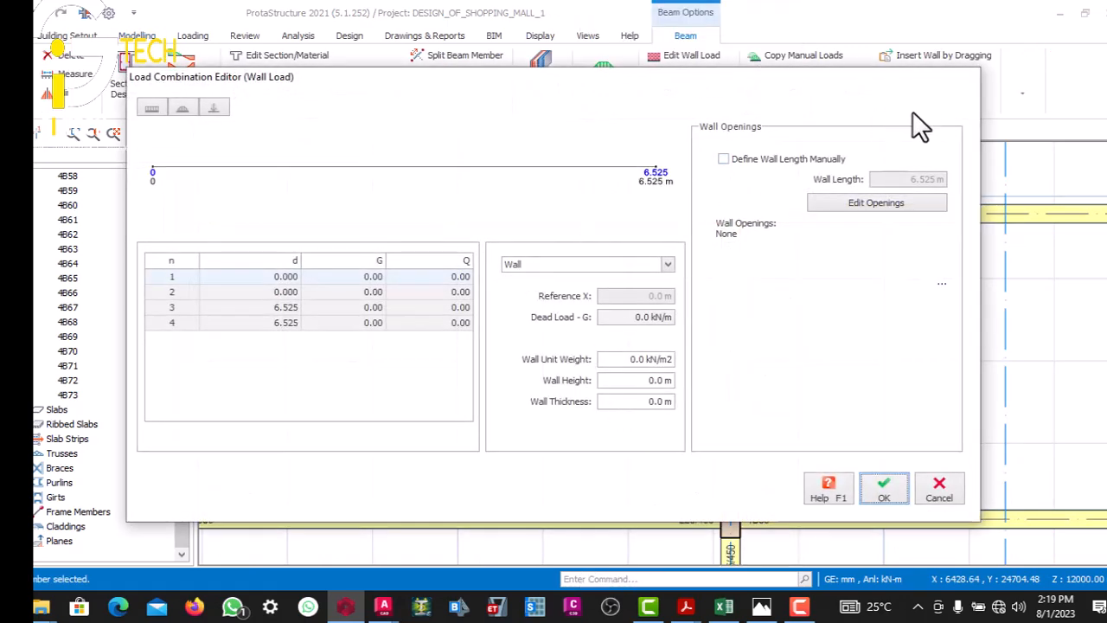
left_click(884, 489)
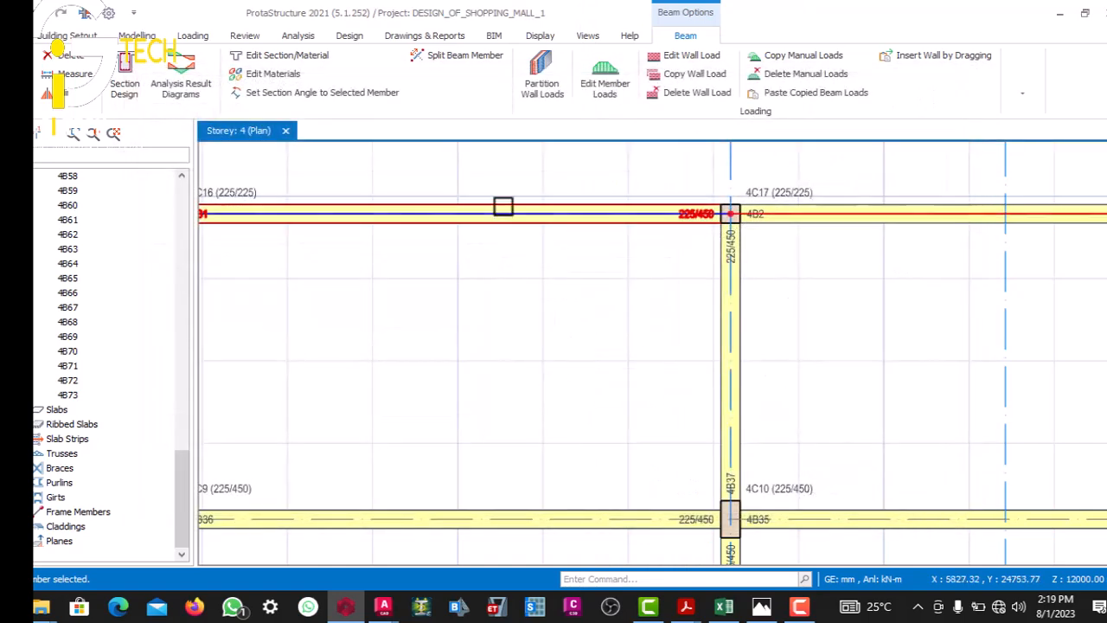
- Add a new uniformly distributed member load to beam 4B1: dead 1.5 kN/m, live 1.5 kN/m
right_click(530, 211)
left_click(576, 399)
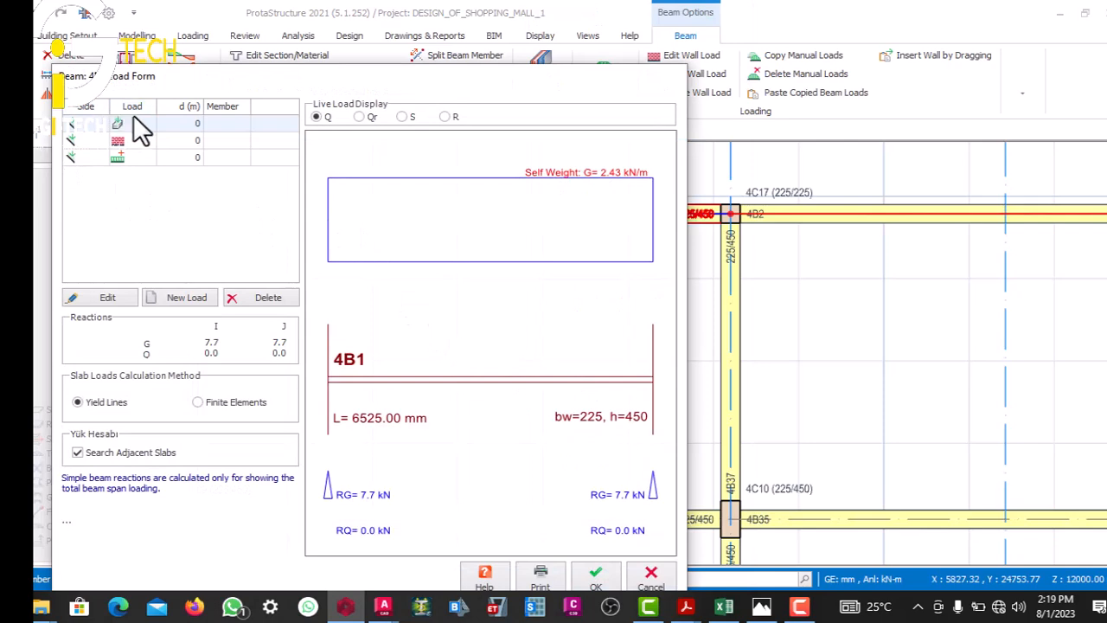
left_click(182, 299)
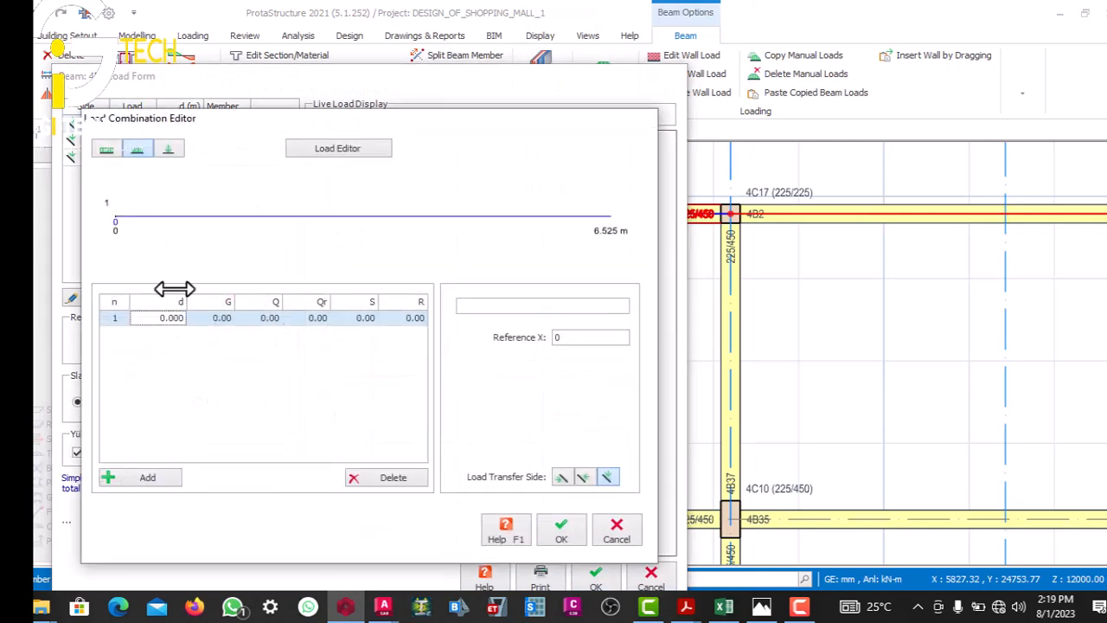
left_click(104, 149)
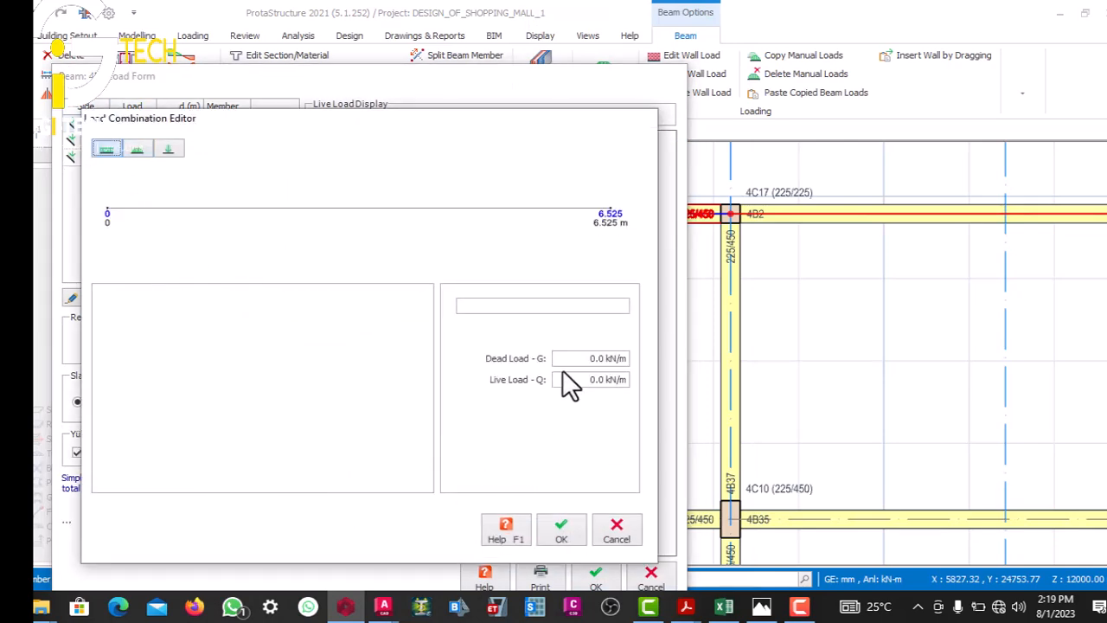
left_click_drag(560, 344, 600, 344)
left_click_drag(560, 374, 608, 379)
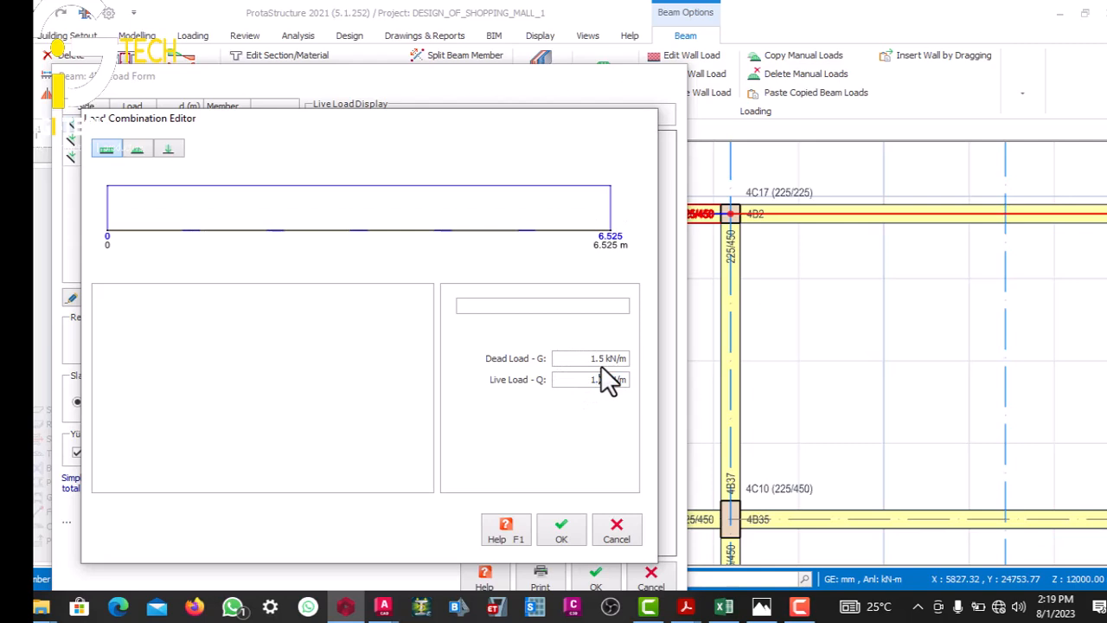
left_click(548, 523)
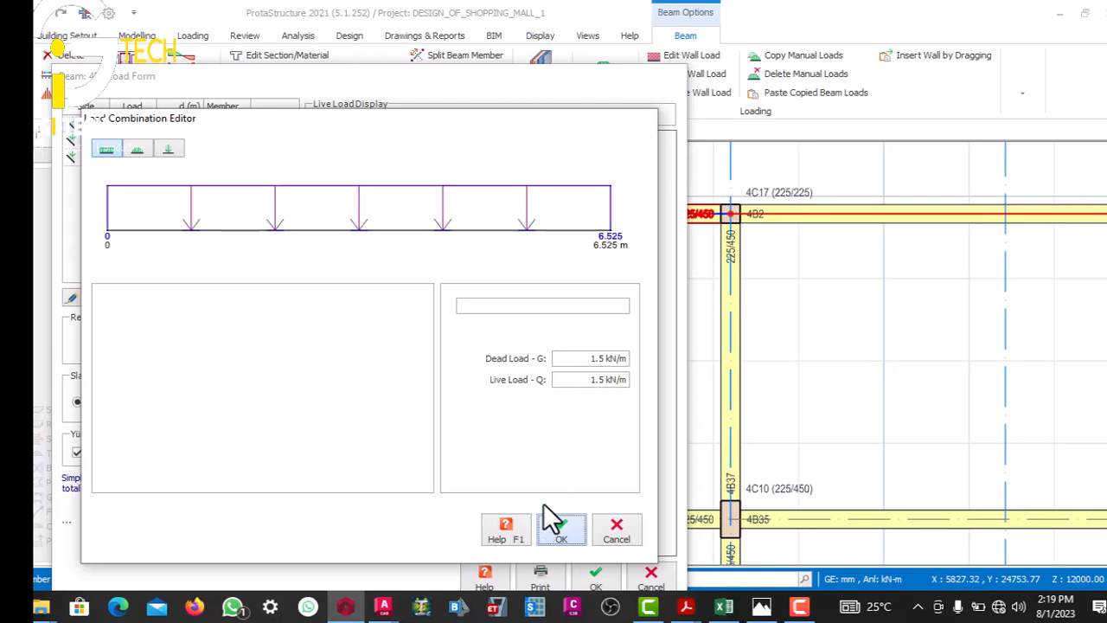
left_click(593, 573)
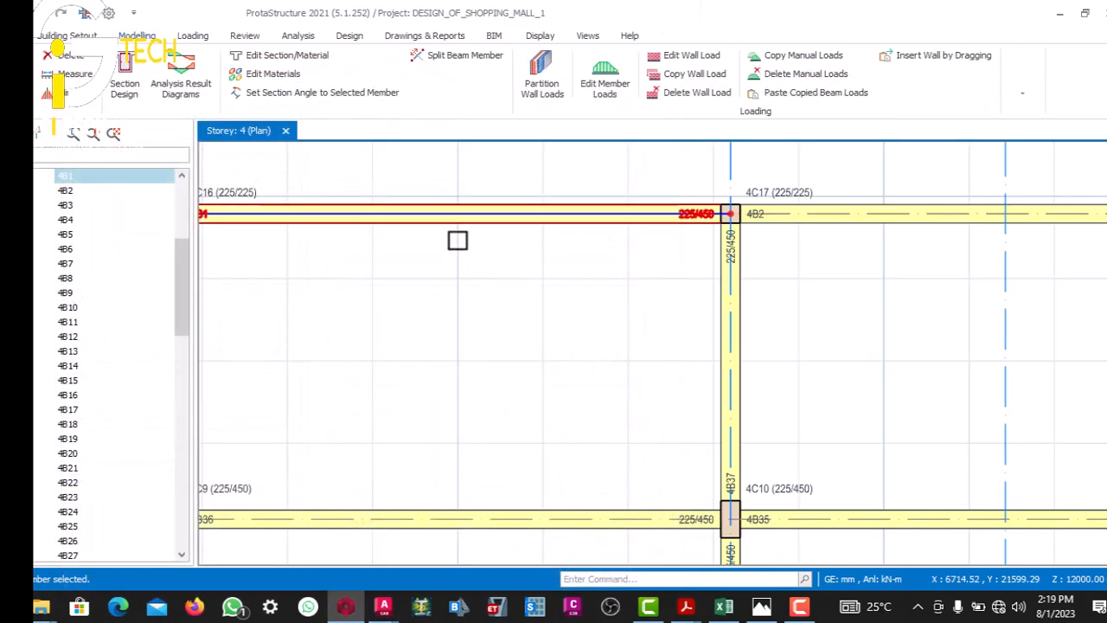
- Copy beam 4B1's manual member loads to the clipboard
right_click(487, 212)
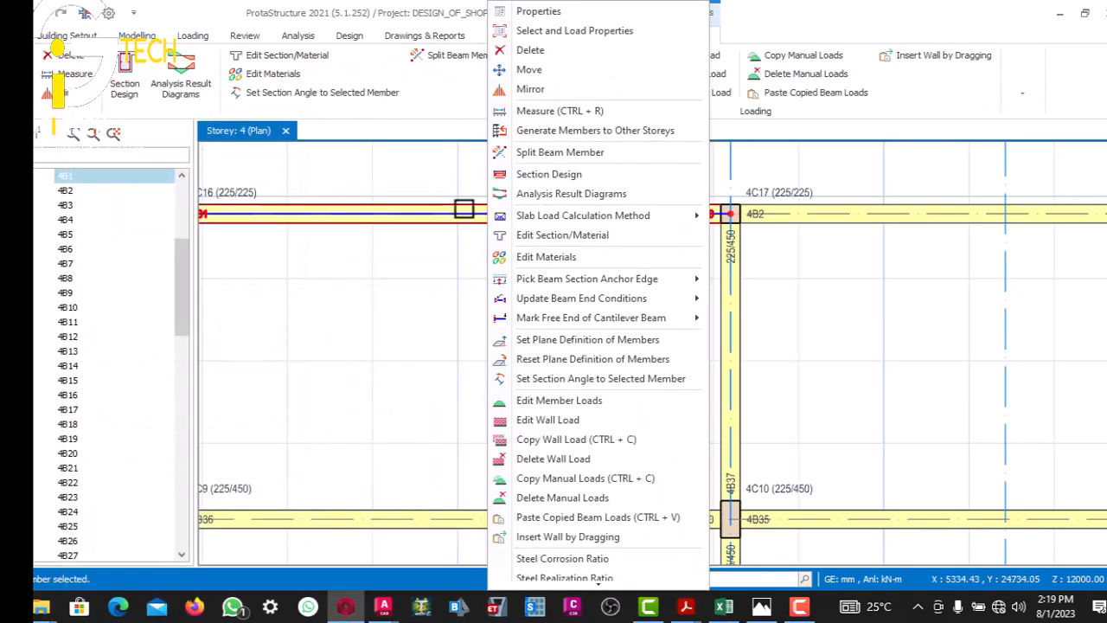
left_click(512, 472)
scroll(143, 290, "up", 2)
scroll(122, 285, "down", 12)
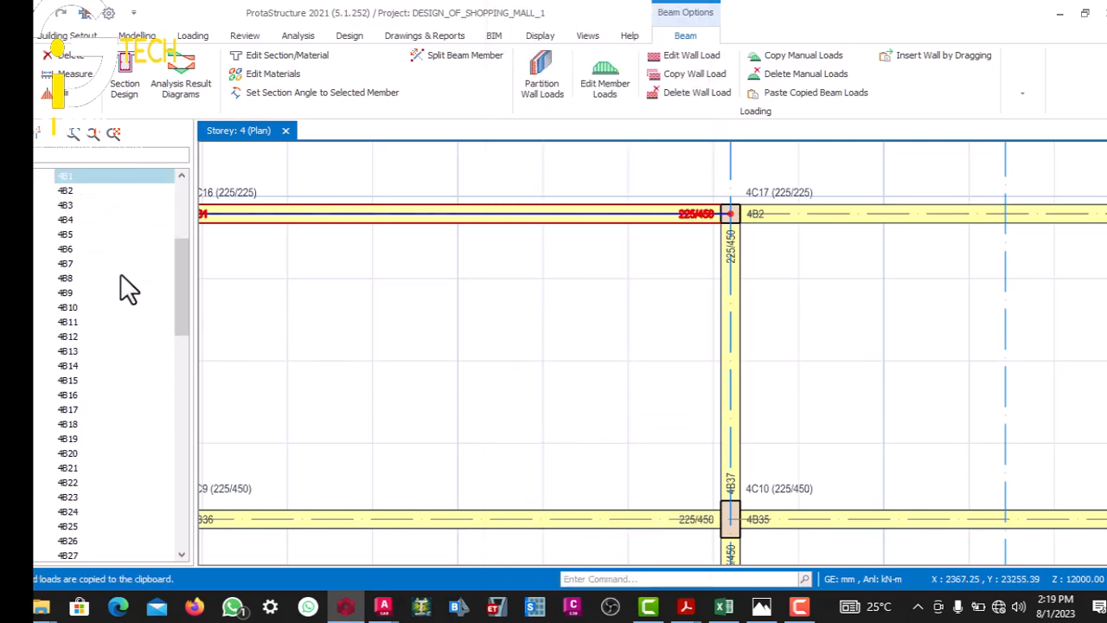
scroll(116, 308, "down", 9)
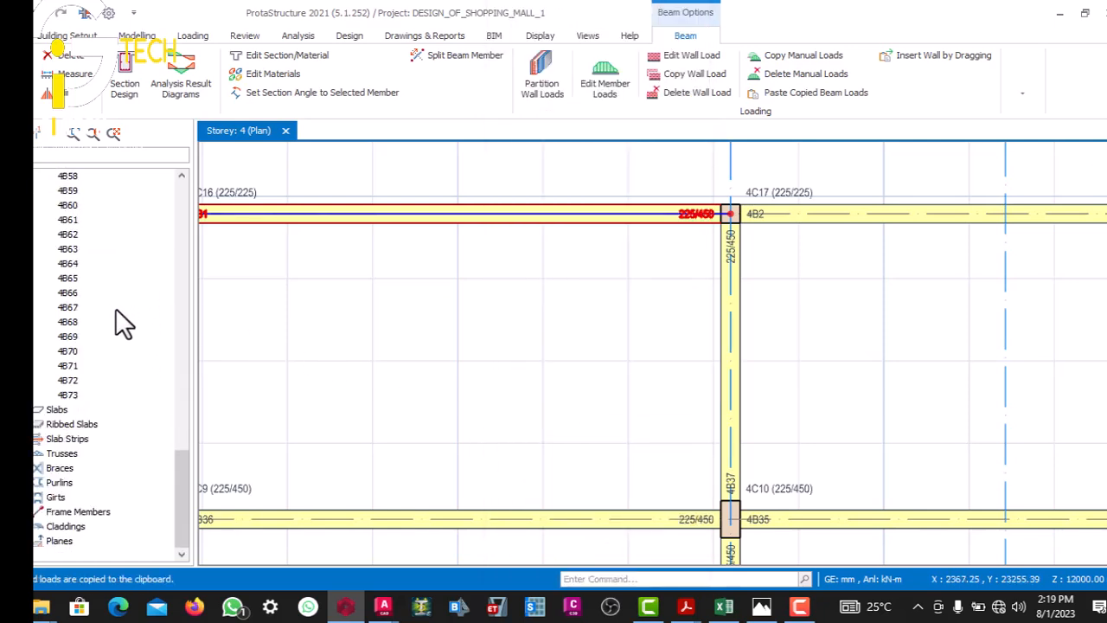
- Select every Storey 4 beam from the Beams tree and close the Summary Table
double_click(70, 376)
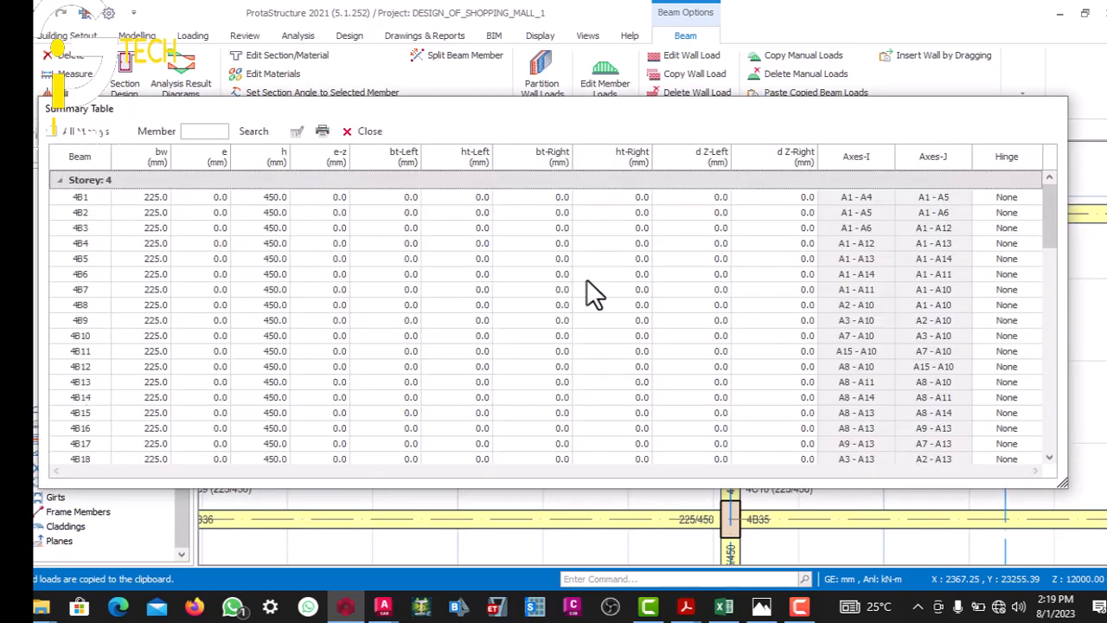
left_click(357, 132)
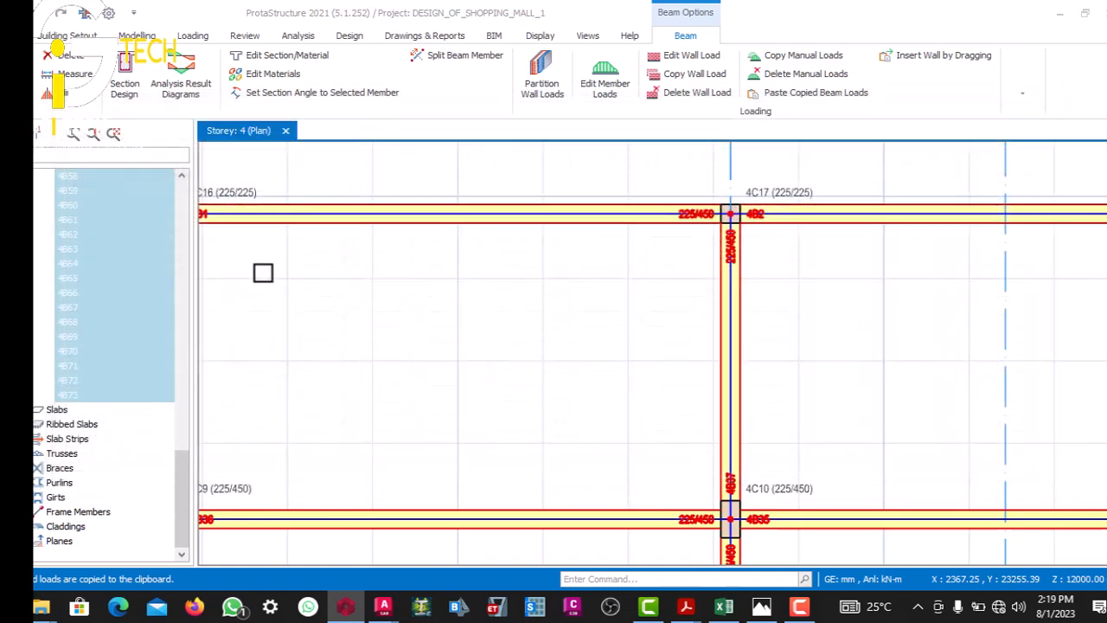
scroll(263, 273, "up", 1)
scroll(212, 268, "up", 2)
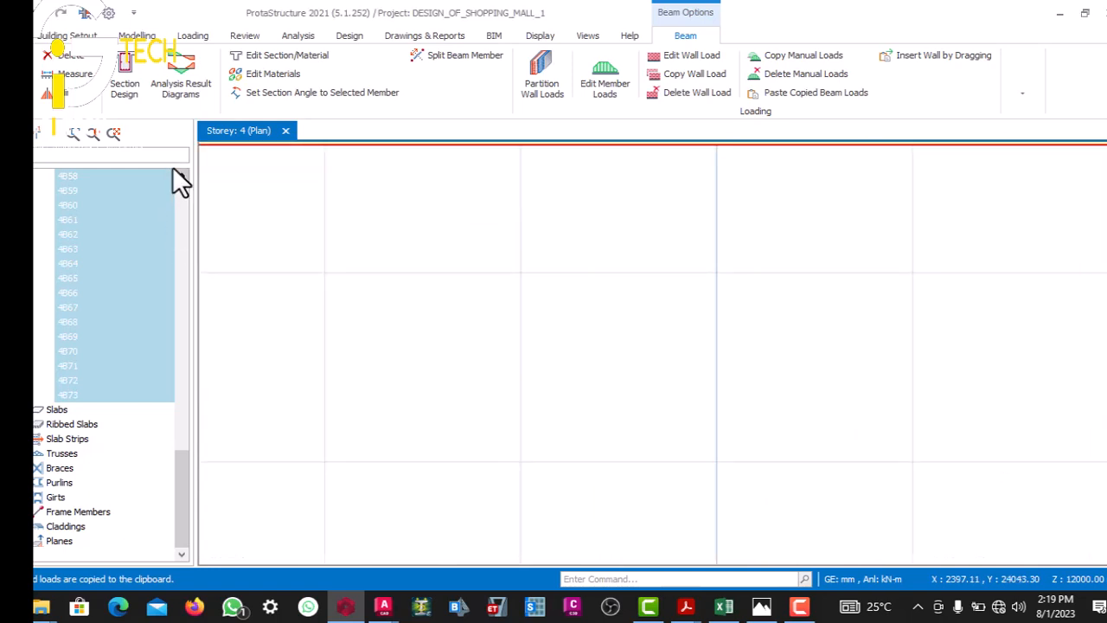
left_click(175, 171)
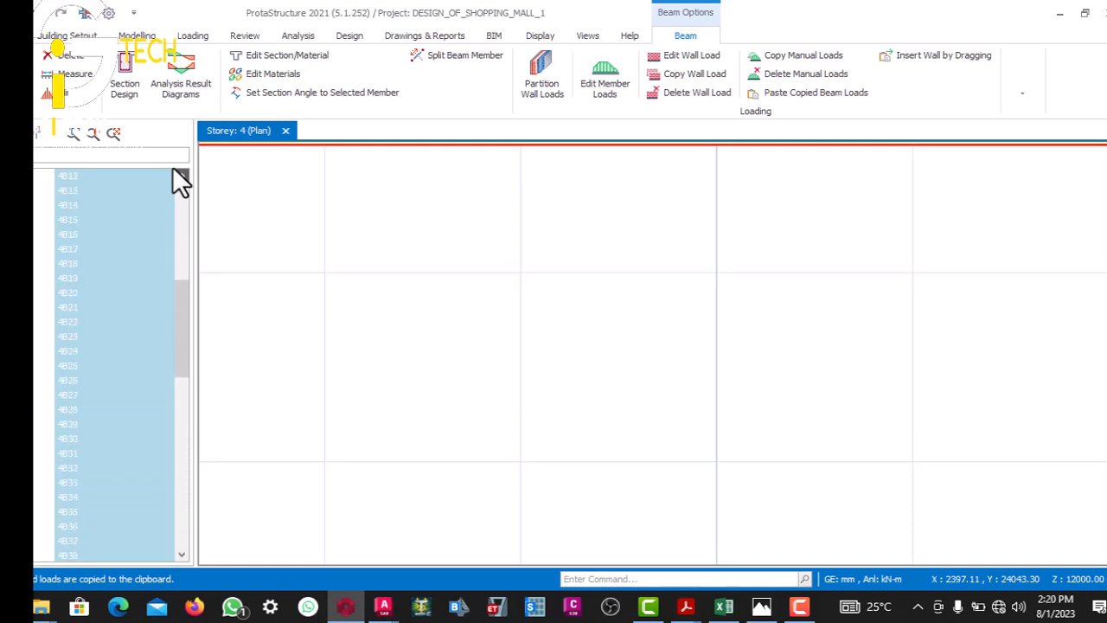
scroll(172, 172, "down", 2)
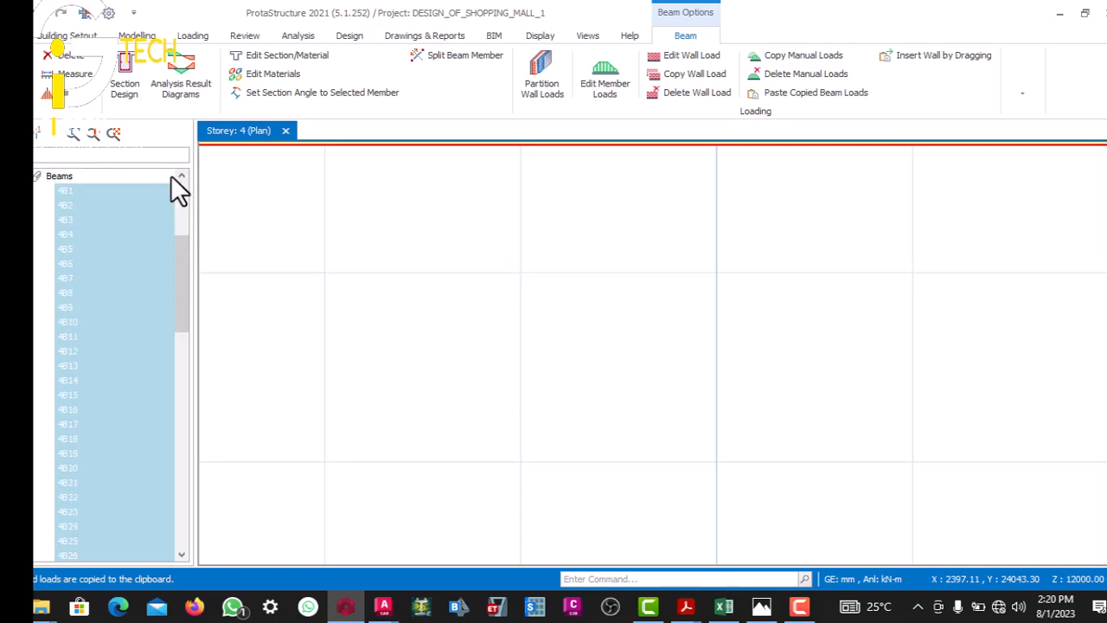
right_click(130, 239)
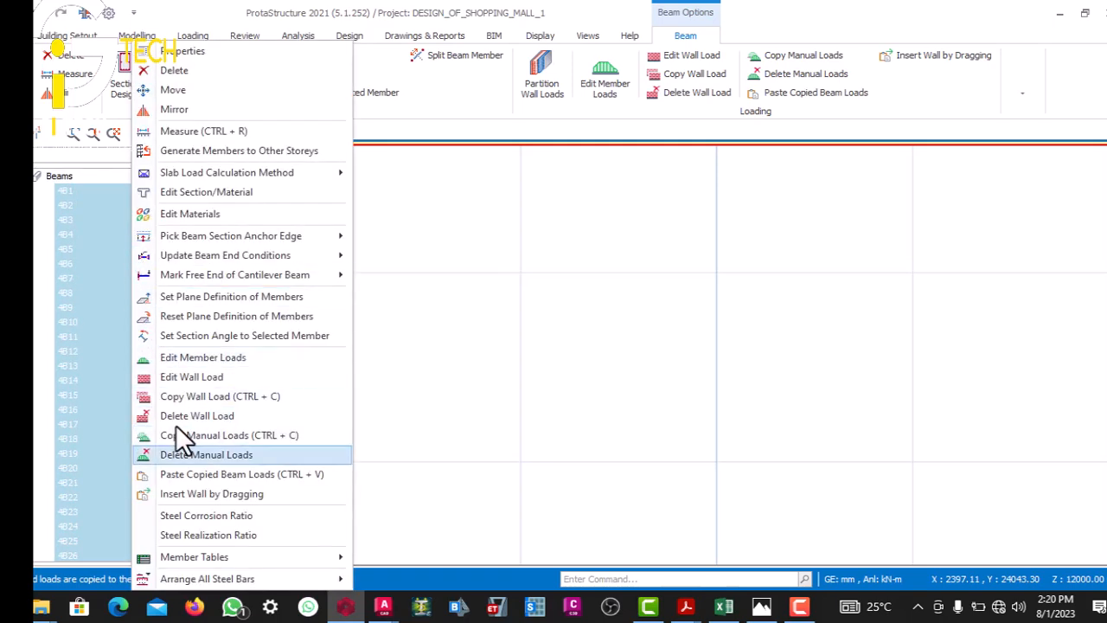
left_click(197, 470)
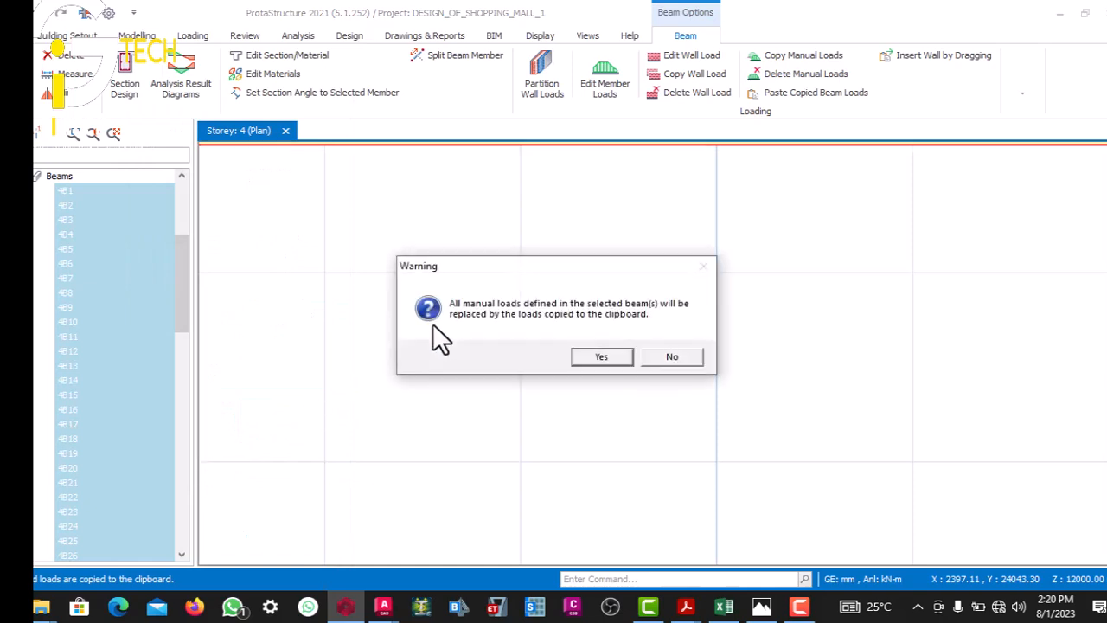
left_click(566, 354)
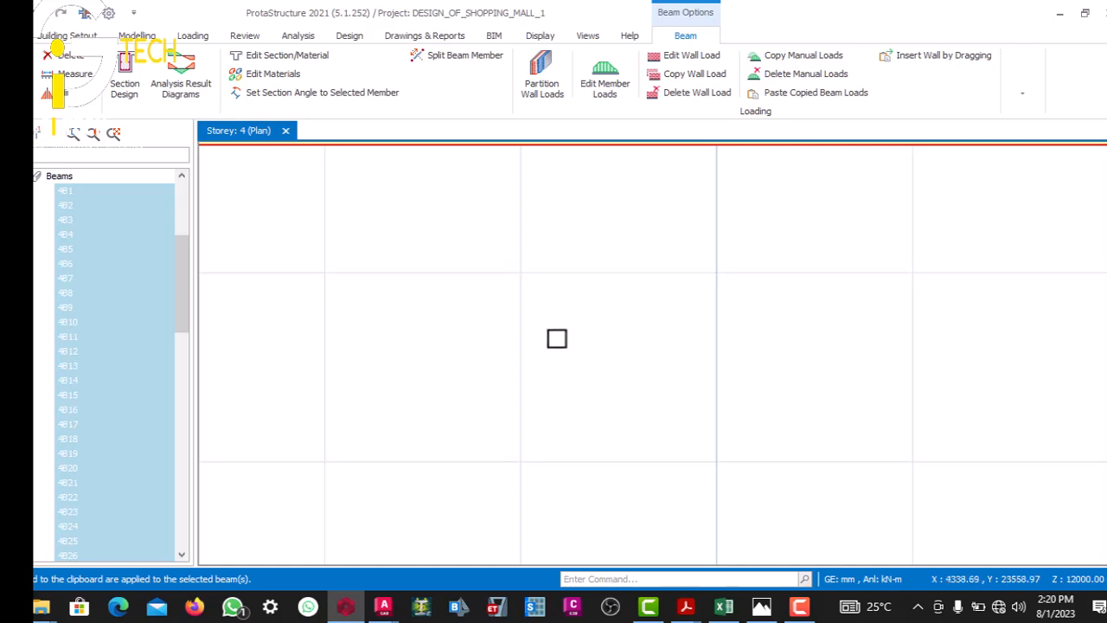
scroll(557, 339, "down", 3)
scroll(551, 339, "down", 2)
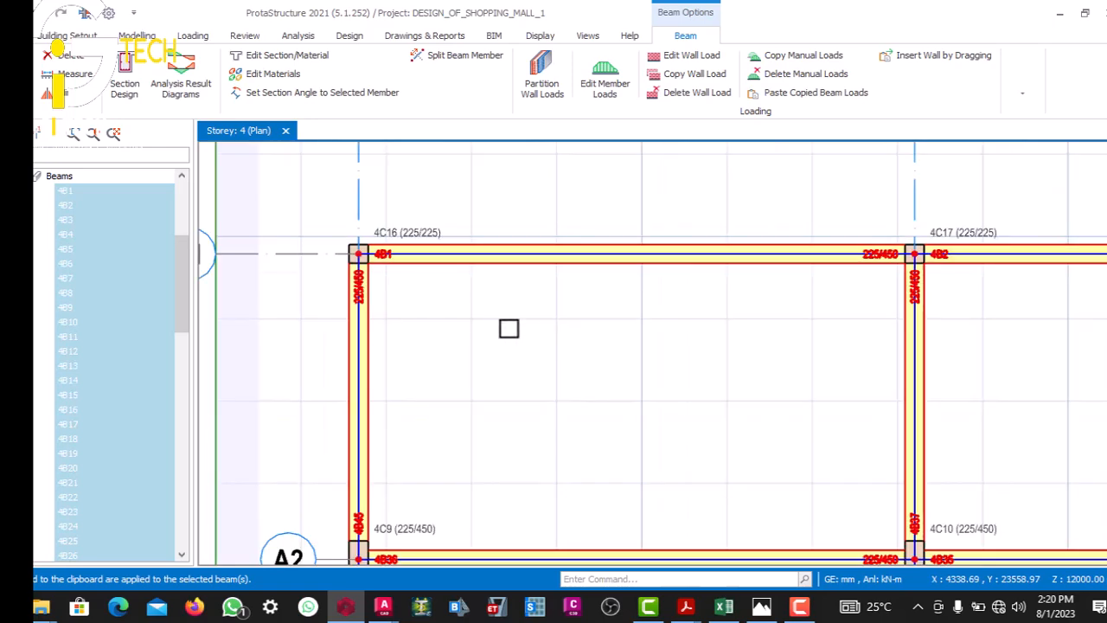
scroll(503, 324, "down", 1)
scroll(504, 324, "down", 1)
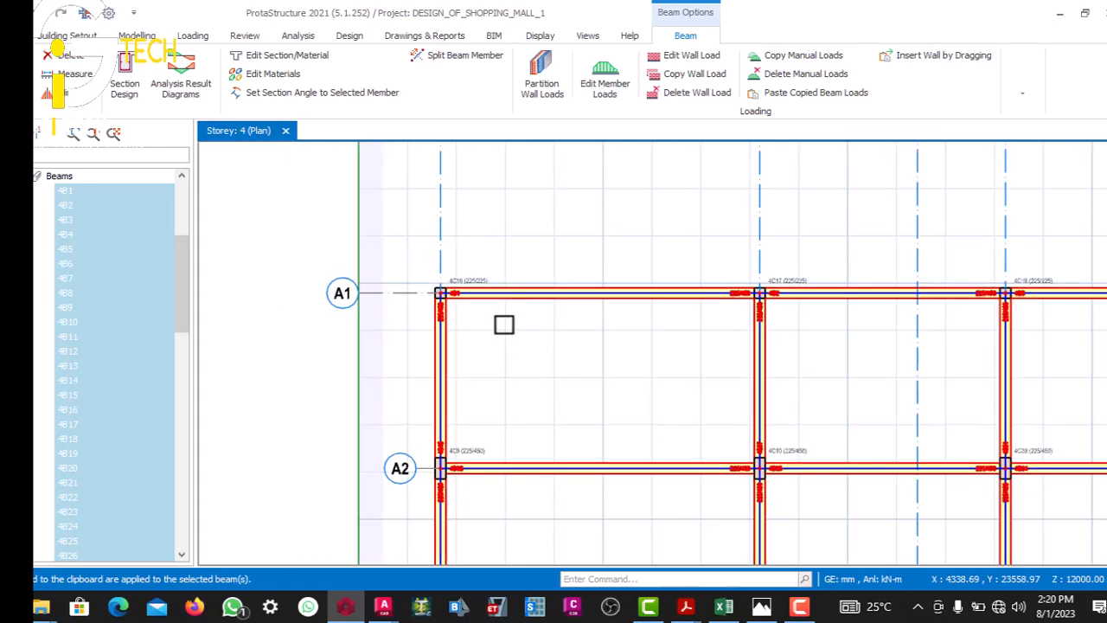
scroll(504, 324, "down", 1)
scroll(503, 324, "down", 1)
scroll(503, 324, "down", 1)
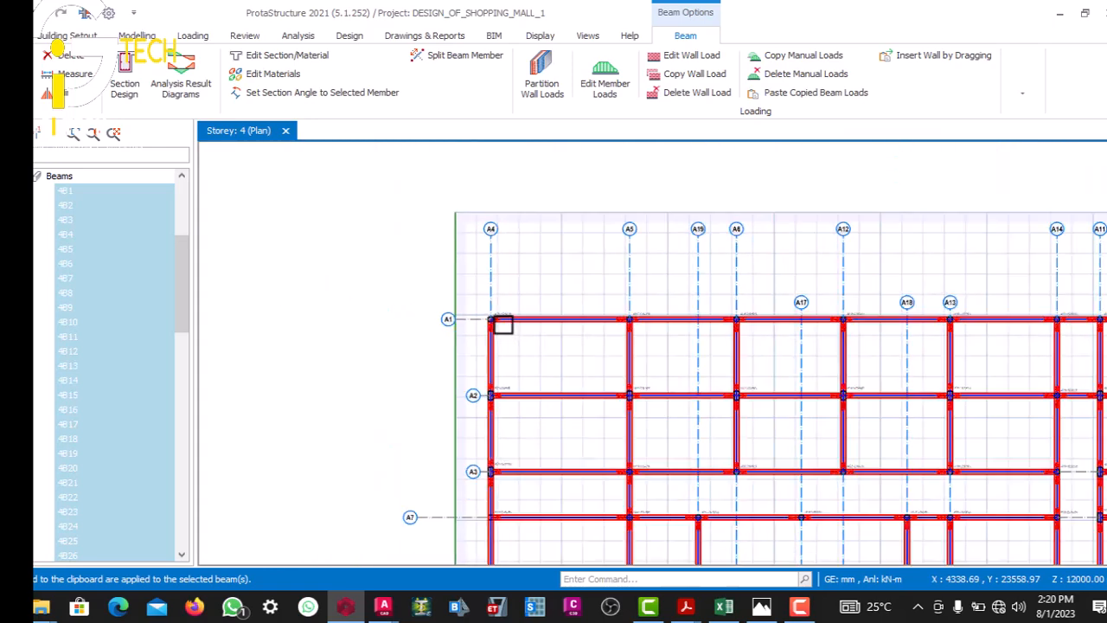
scroll(503, 325, "down", 4)
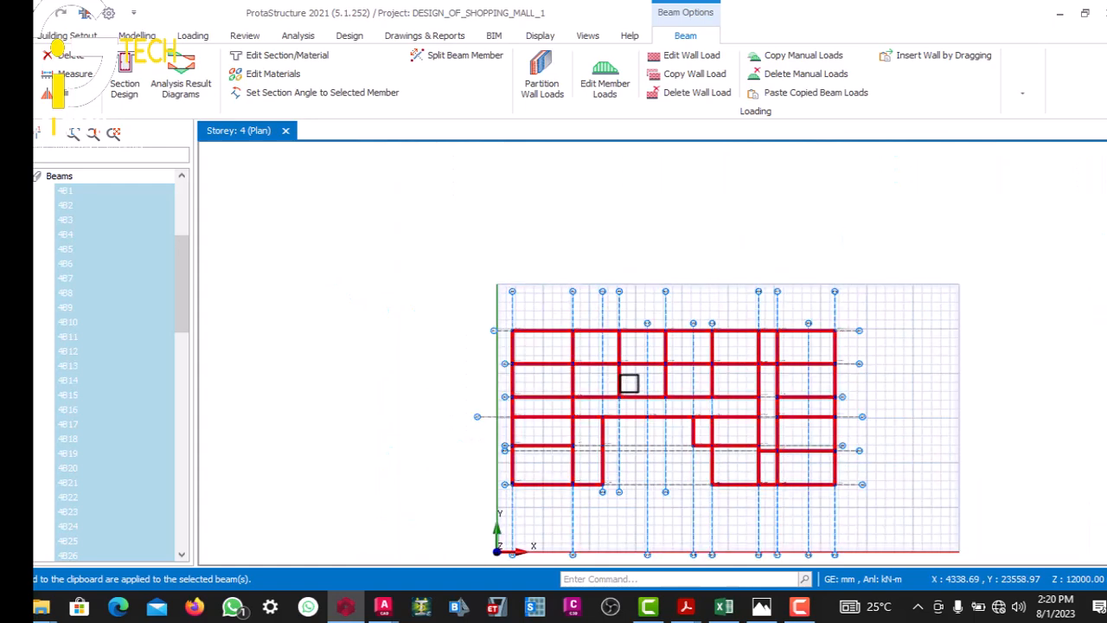
scroll(647, 364, "up", 1)
scroll(651, 359, "up", 2)
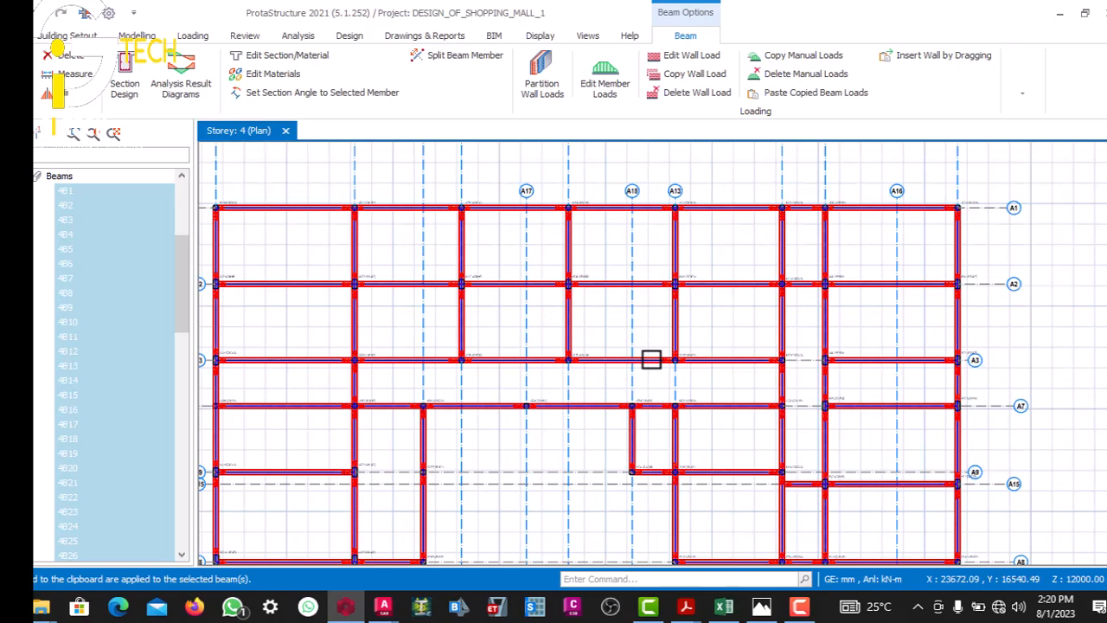
key("Escape")
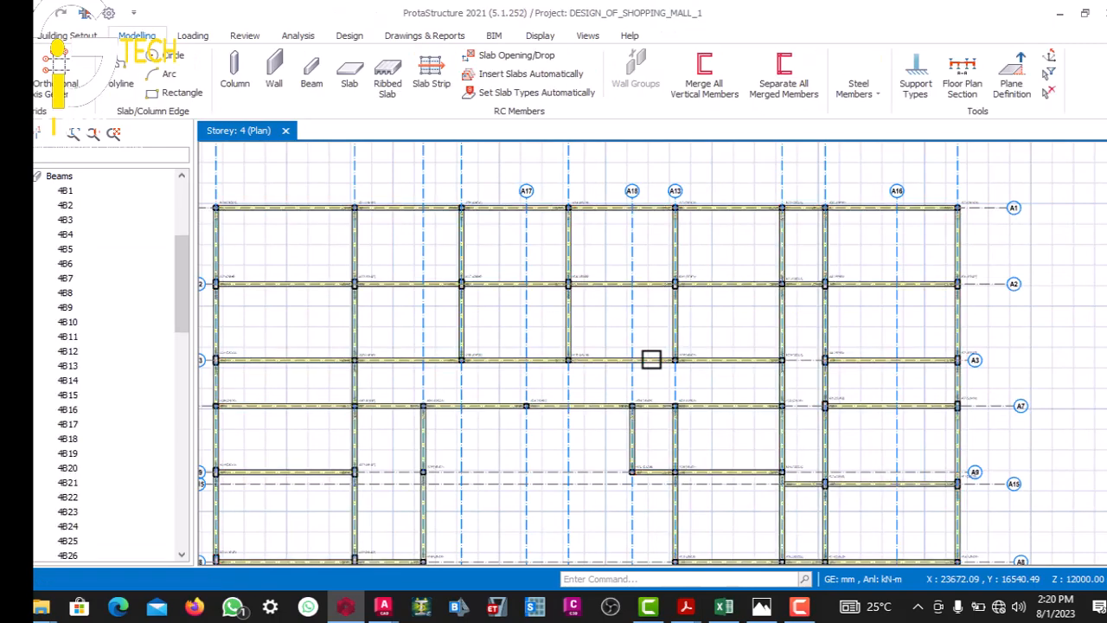
scroll(450, 221, "up", 2)
scroll(534, 267, "down", 5)
scroll(390, 248, "up", 7)
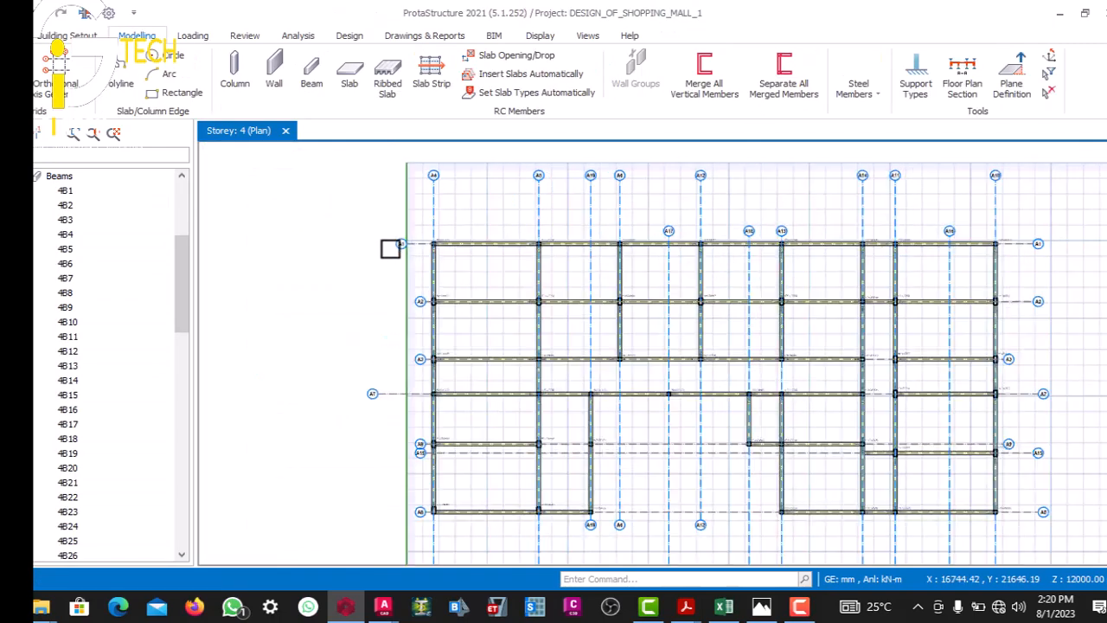
scroll(381, 242, "up", 3)
scroll(363, 257, "down", 5)
scroll(375, 237, "up", 5)
scroll(354, 250, "down", 3)
scroll(355, 250, "up", 4)
scroll(361, 260, "down", 4)
scroll(334, 262, "up", 4)
scroll(372, 275, "down", 1)
scroll(372, 275, "up", 3)
scroll(309, 240, "down", 3)
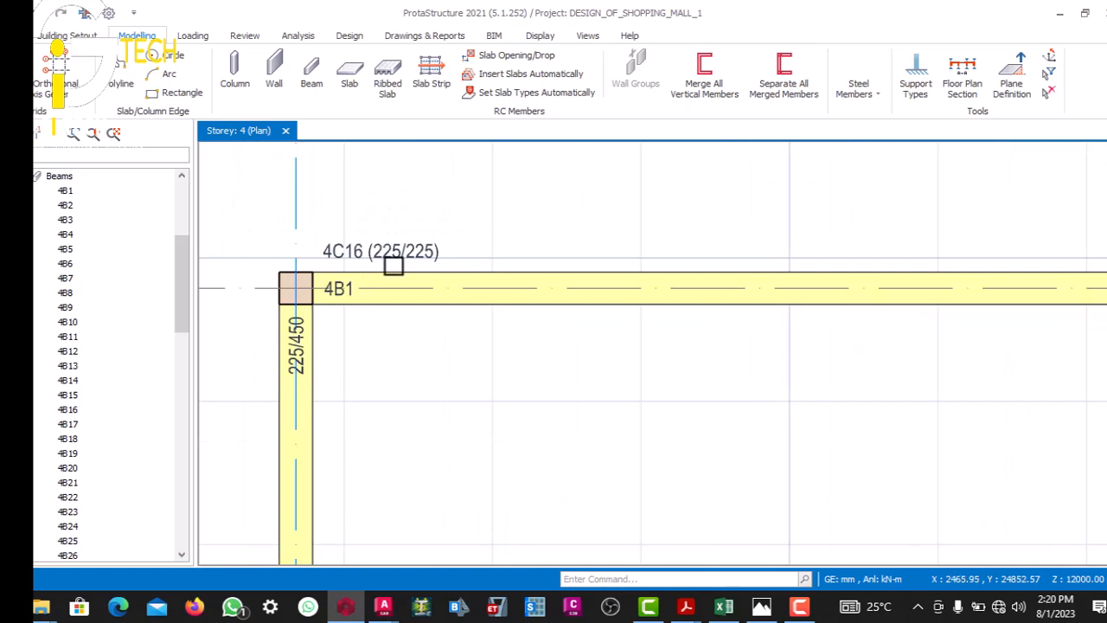
- Set up a type 12 slab, 100 mm thick, with a 600 mm cantilever and 2.25 parapet load
left_click(337, 78)
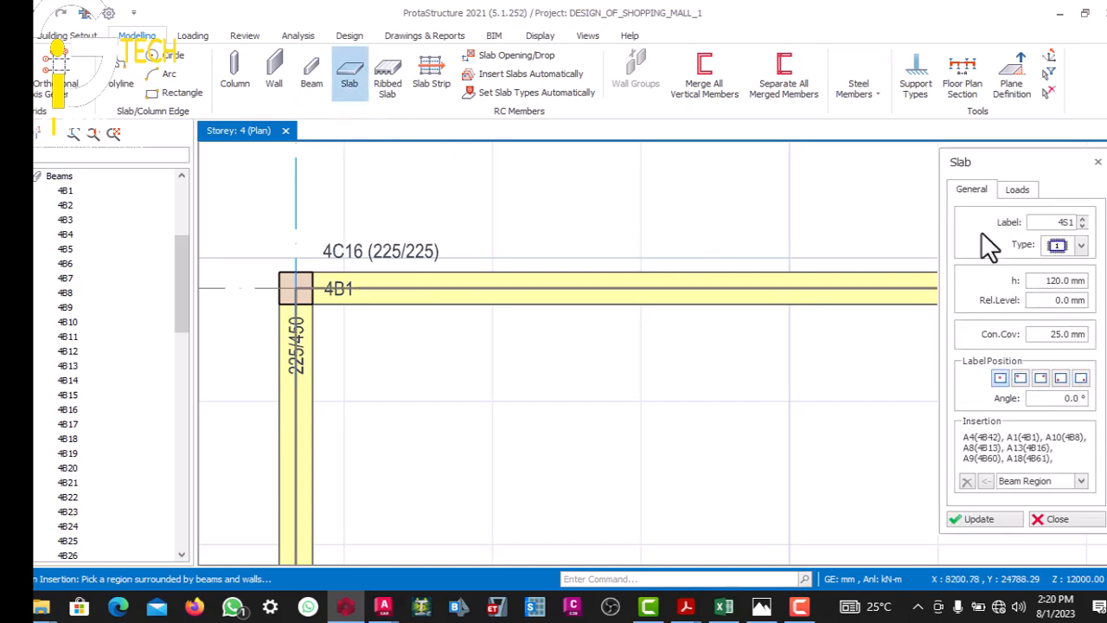
left_click(1028, 232)
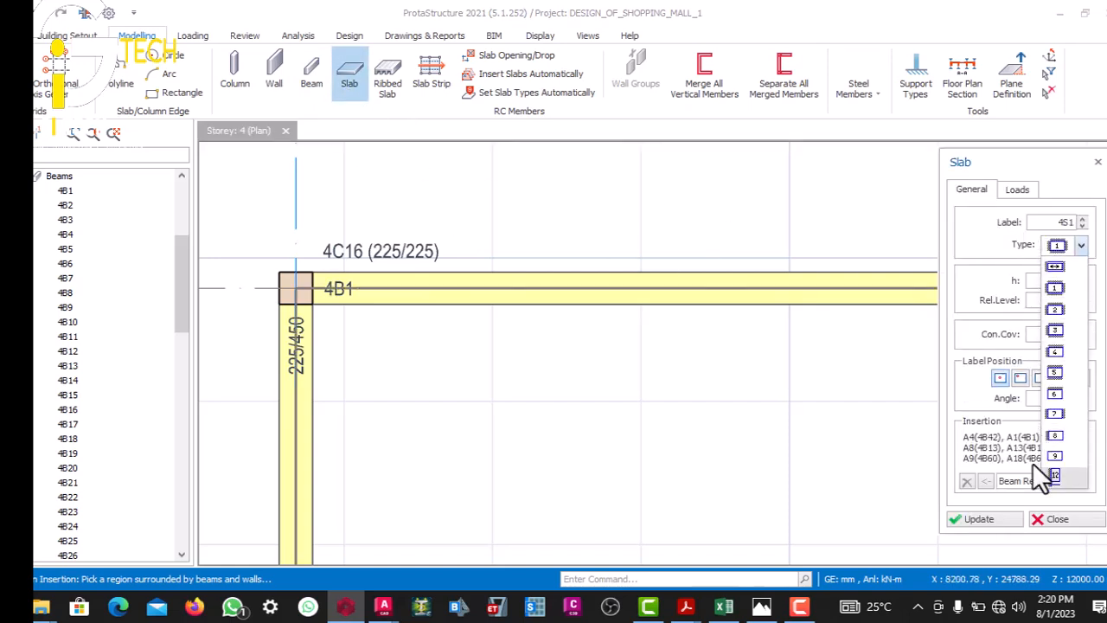
left_click(1009, 457)
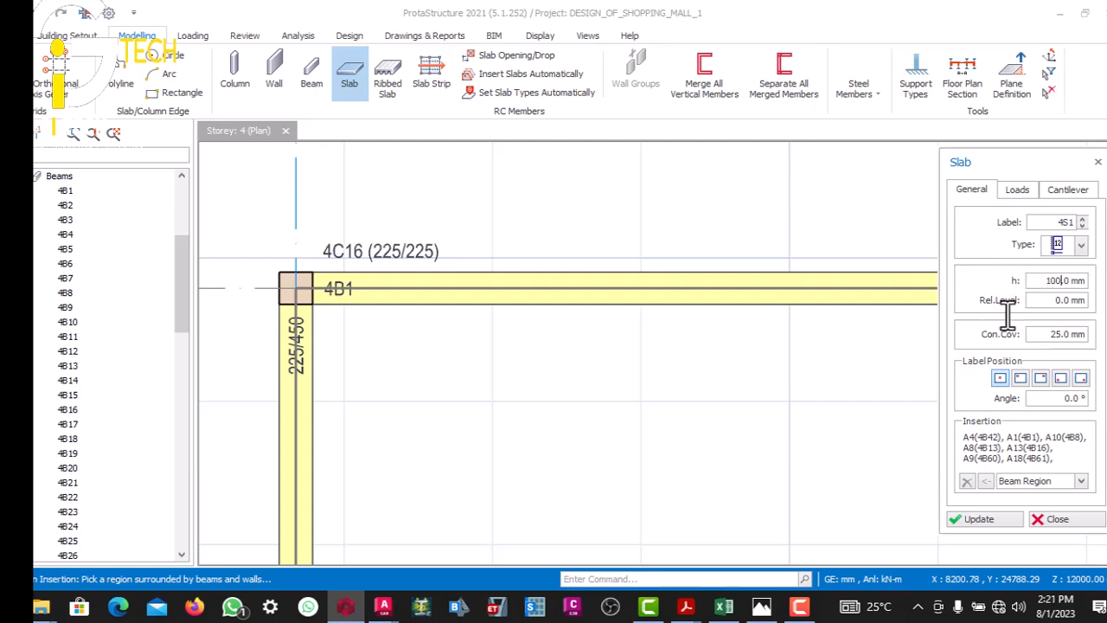
left_click(1069, 189)
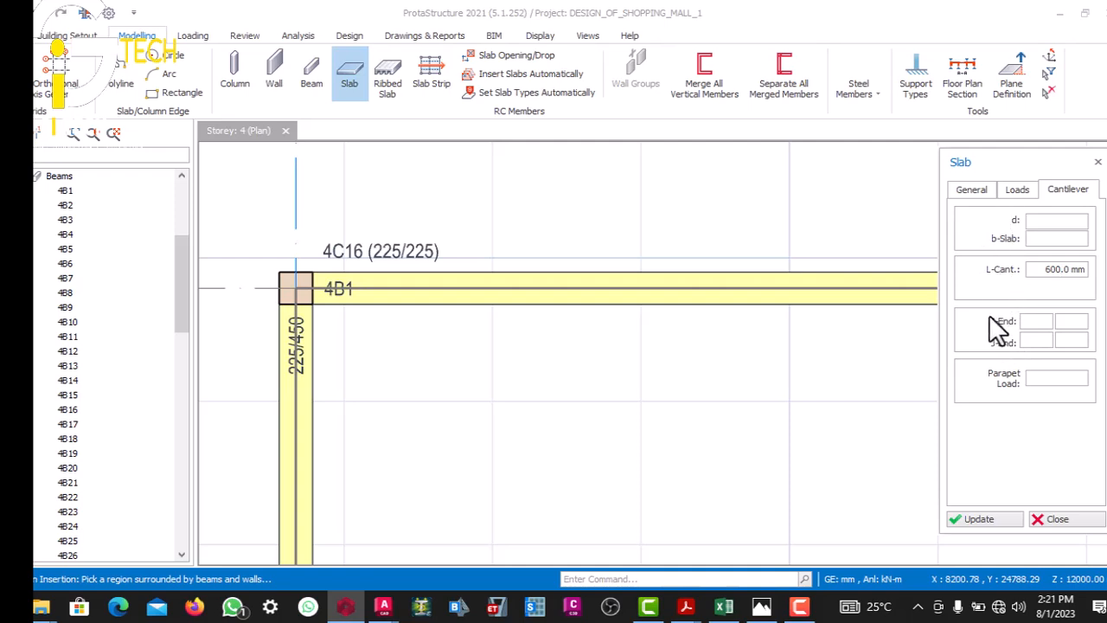
left_click(1054, 378)
scroll(718, 294, "down", 5)
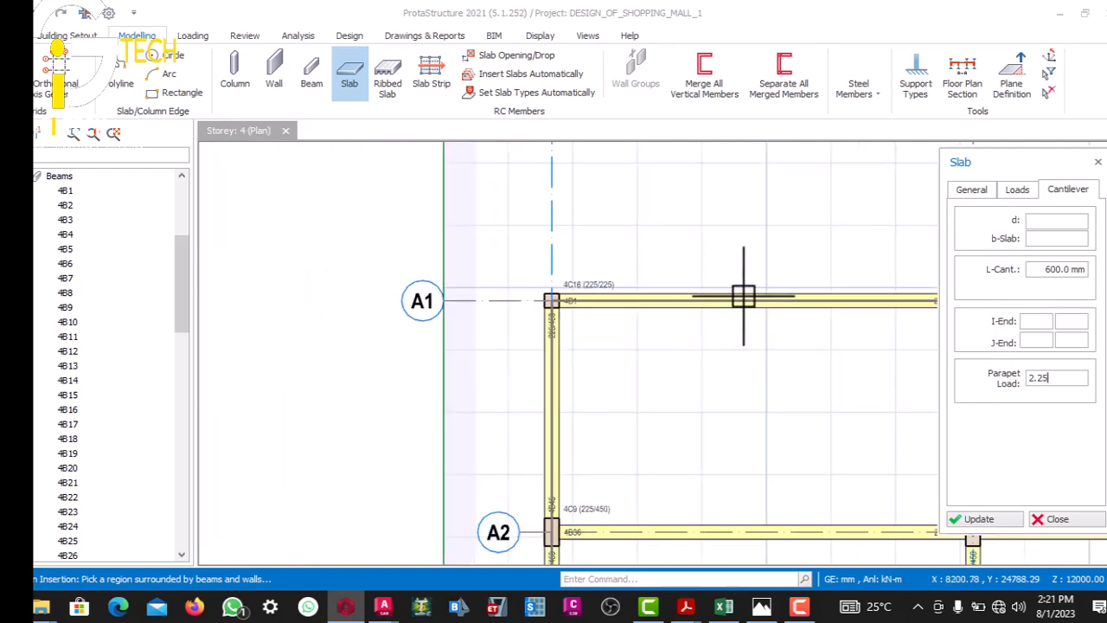
- Place the first cantilever slabs from the beam corner to column 4C37
scroll(624, 297, "up", 5)
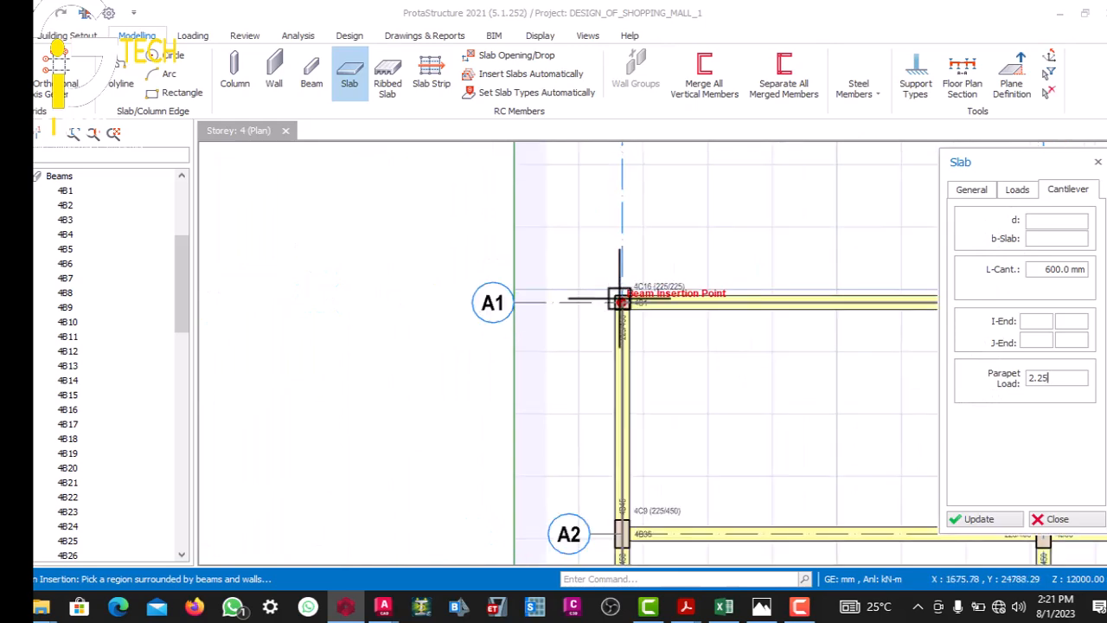
scroll(571, 279, "up", 1)
scroll(536, 273, "down", 4)
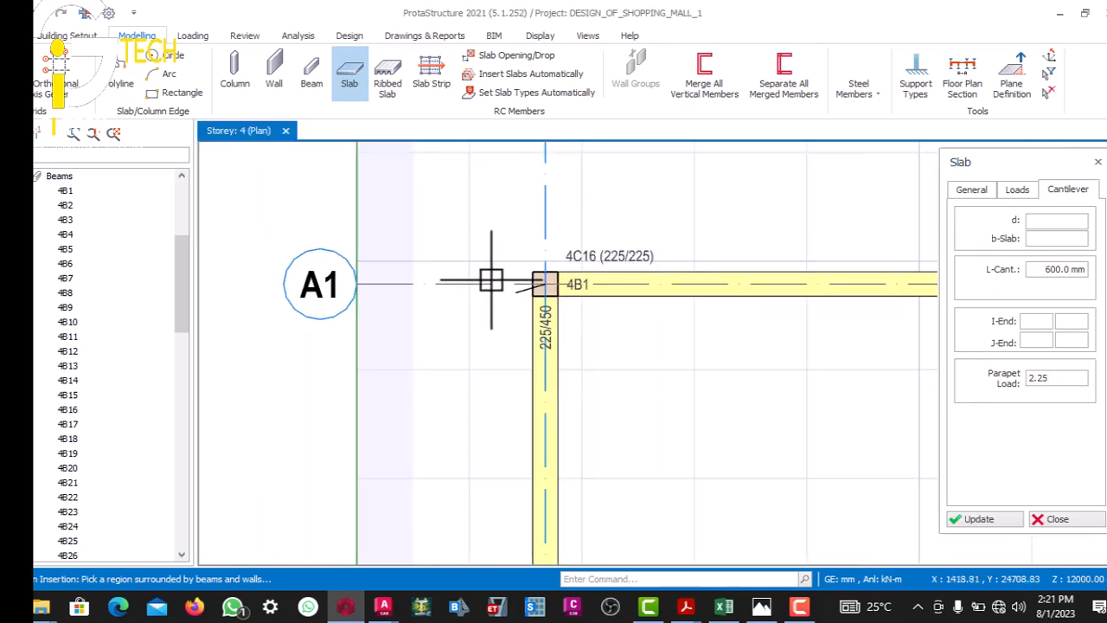
scroll(617, 292, "down", 3)
scroll(833, 280, "up", 6)
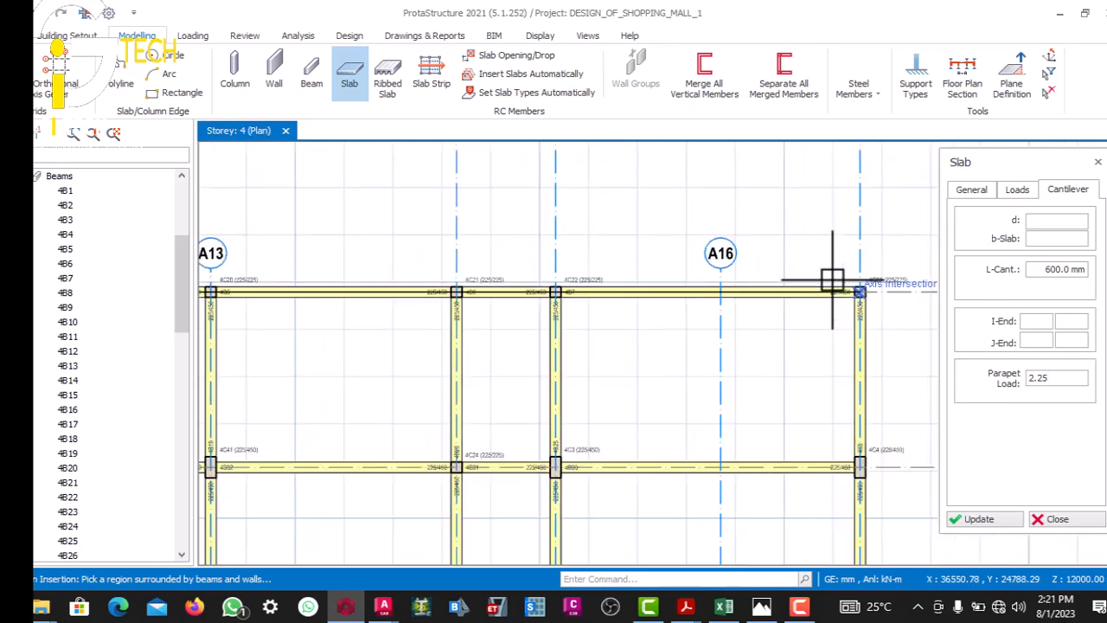
left_click(798, 273)
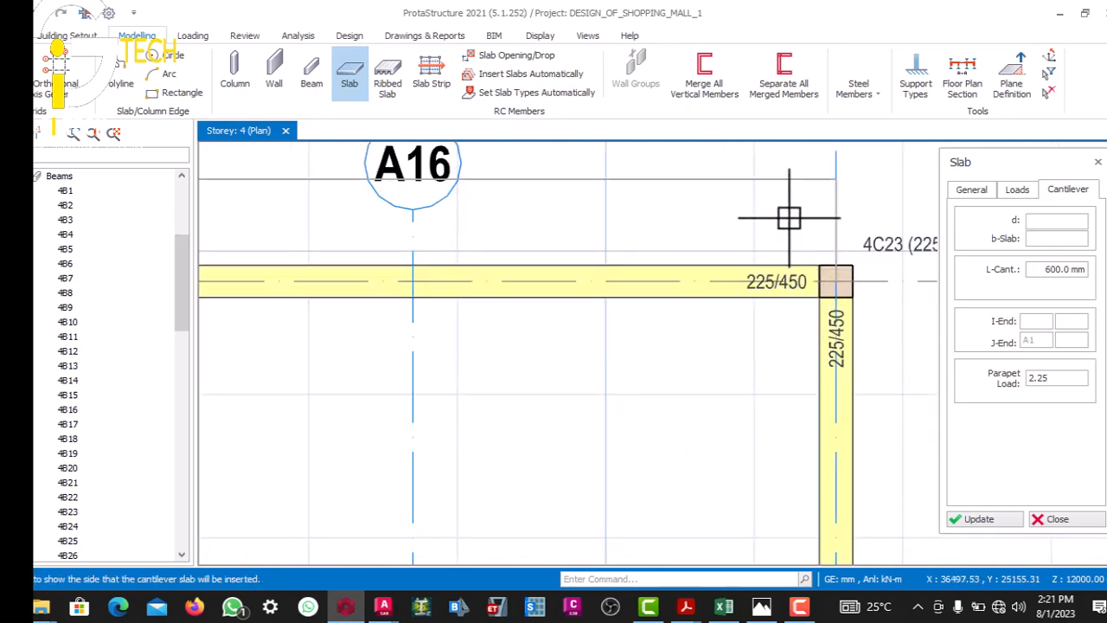
left_click(769, 227)
scroll(766, 240, "down", 3)
scroll(766, 240, "up", 5)
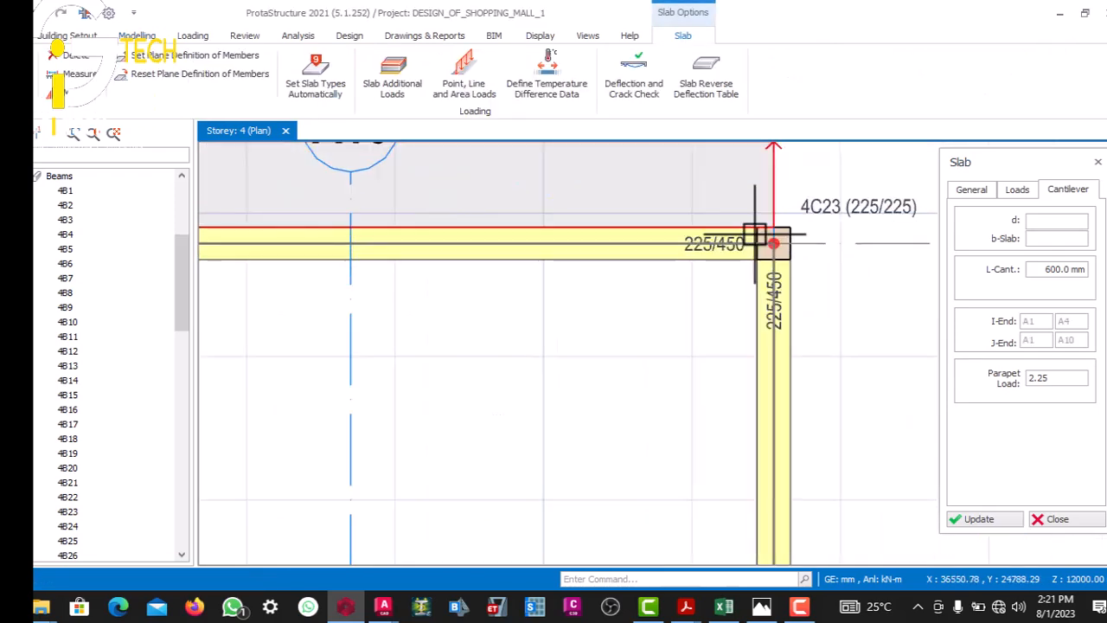
left_click(740, 238)
scroll(719, 164, "down", 7)
scroll(724, 413, "up", 1)
scroll(723, 414, "up", 5)
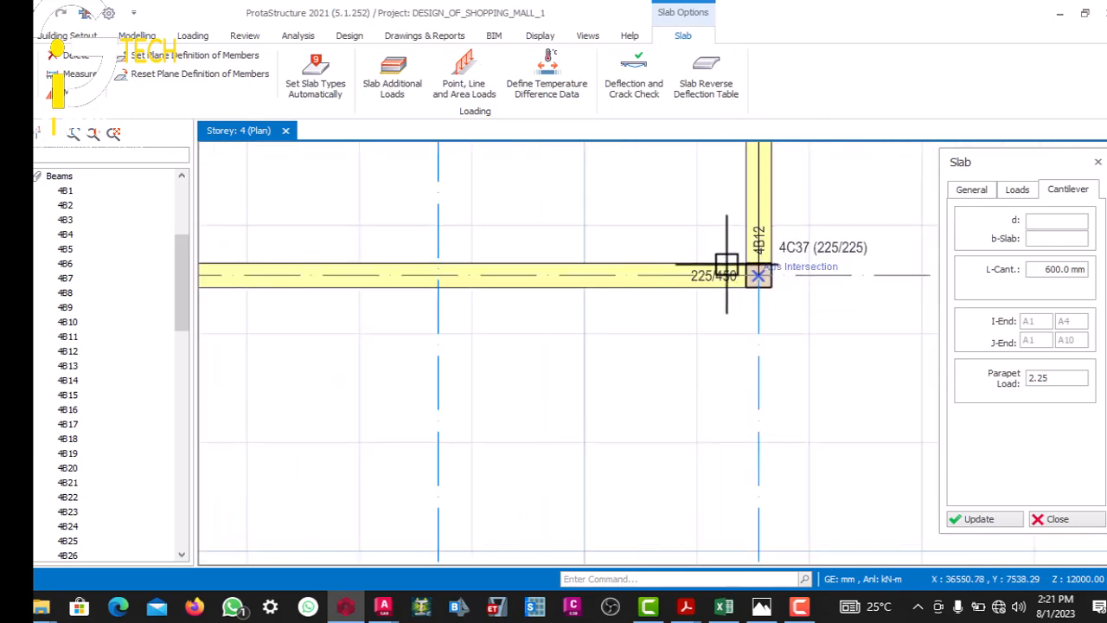
left_click(758, 270)
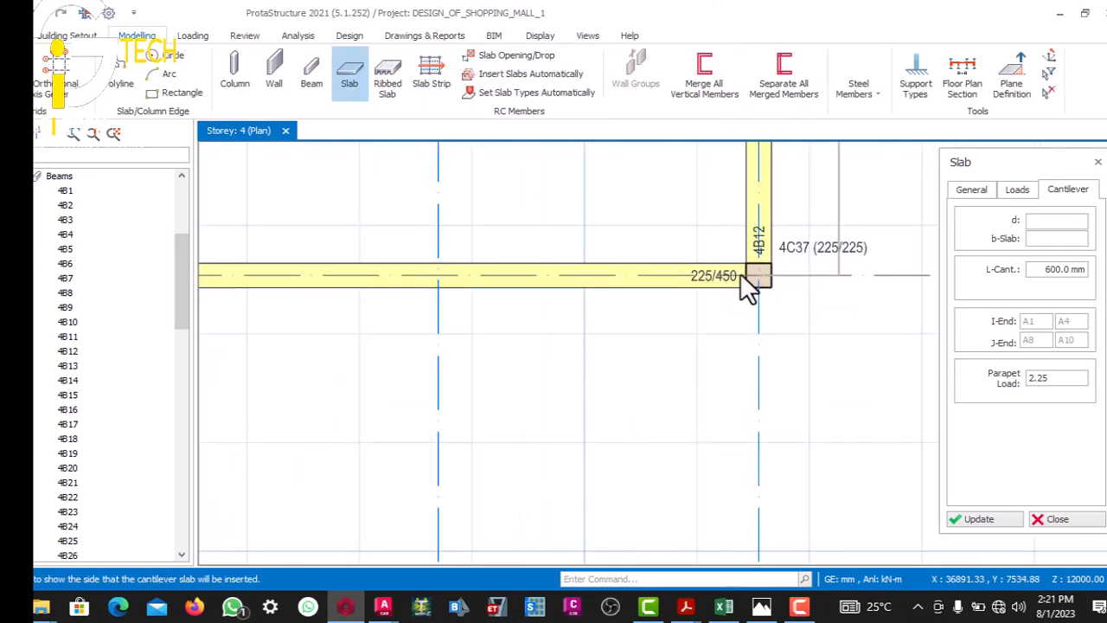
scroll(725, 273, "down", 4)
scroll(471, 268, "up", 4)
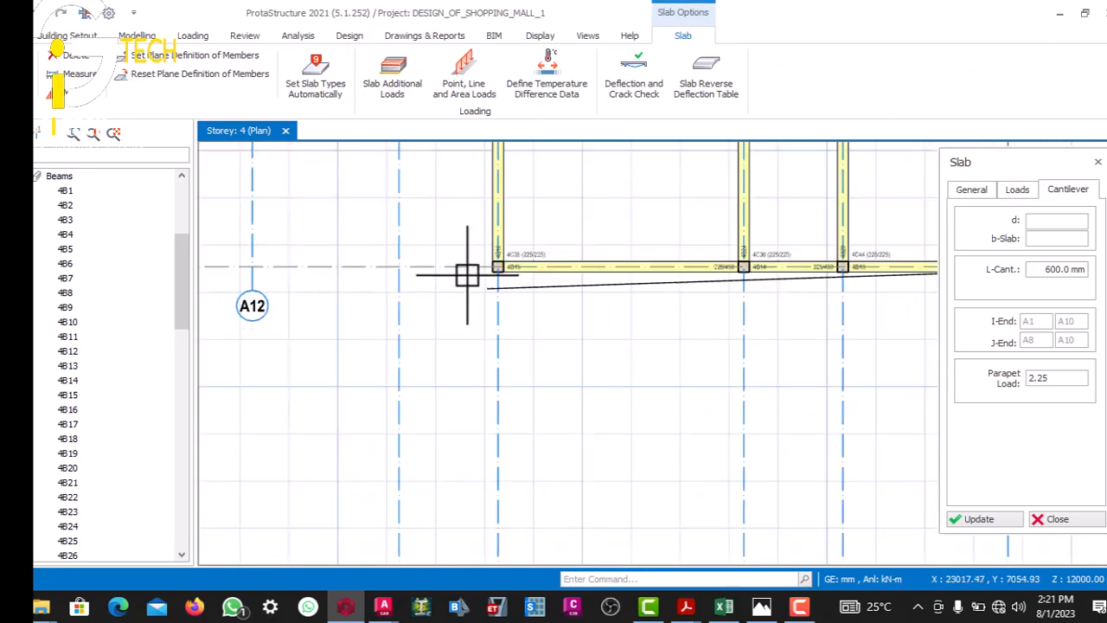
scroll(476, 264, "up", 2)
- Add cantilever slabs below 4B15, at column 4C34 (4S4), under 4B60 (4S5), and beside 4B63
left_click(474, 238)
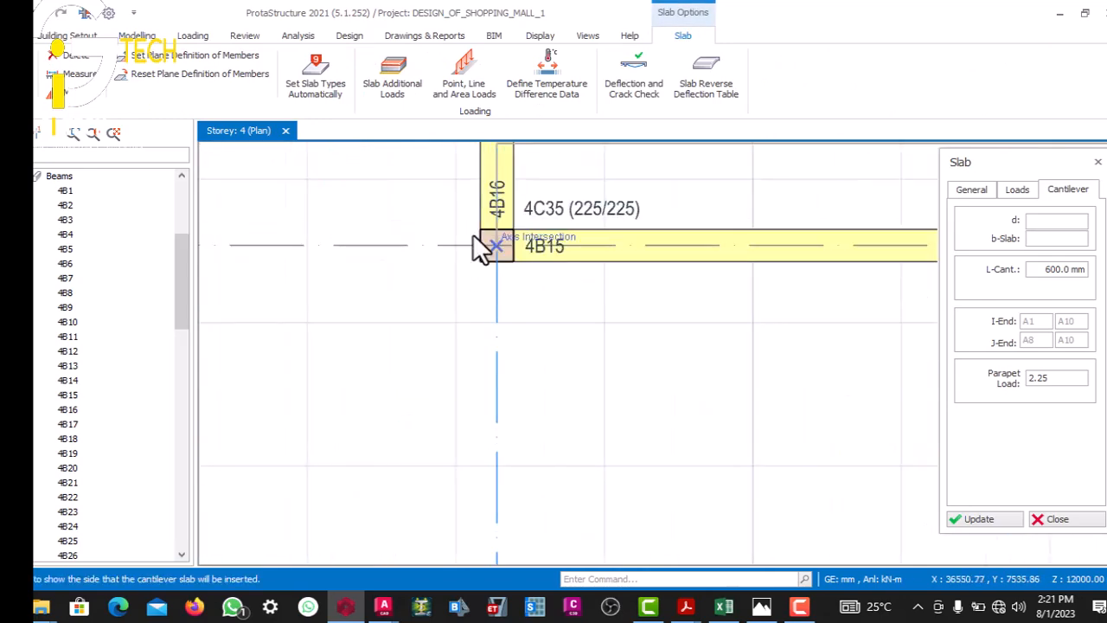
left_click(477, 289)
scroll(501, 309, "down", 3)
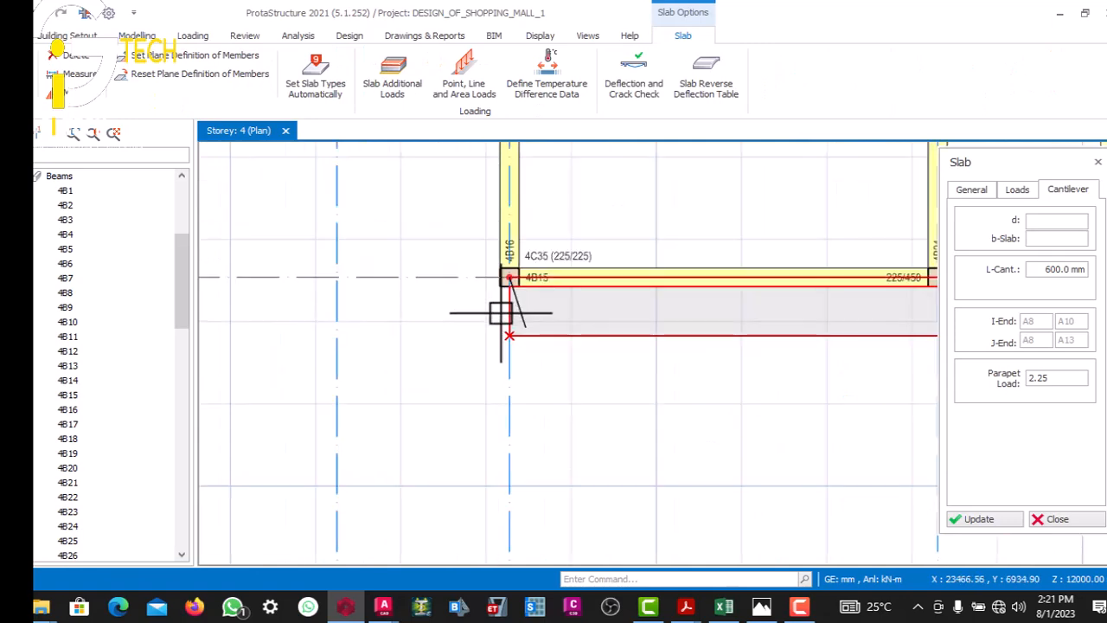
scroll(512, 333, "up", 5)
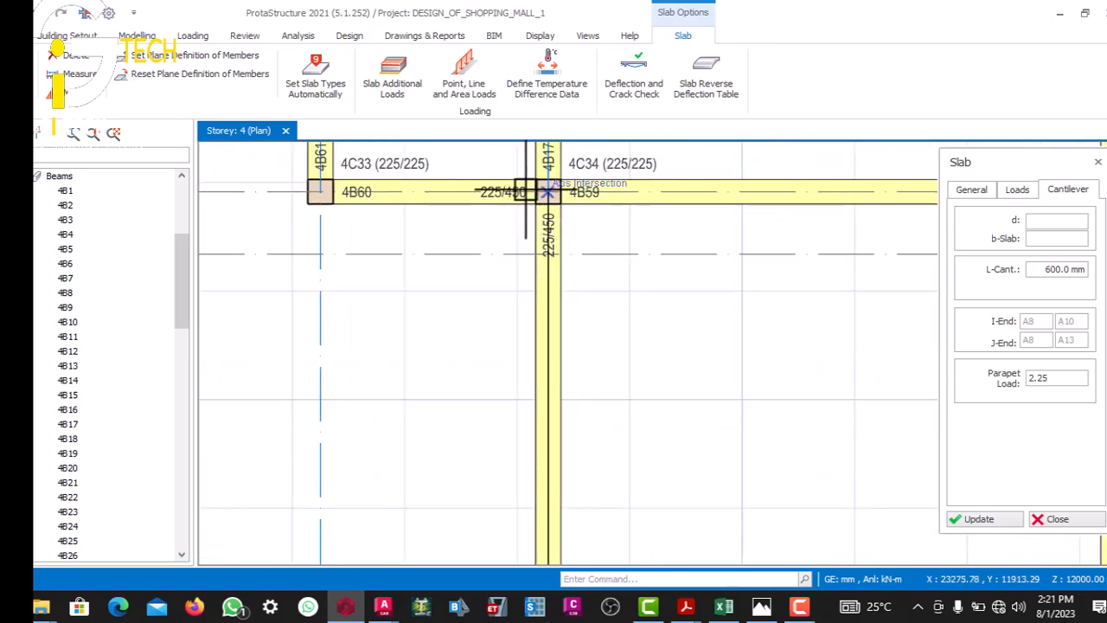
left_click(527, 187)
left_click(481, 204)
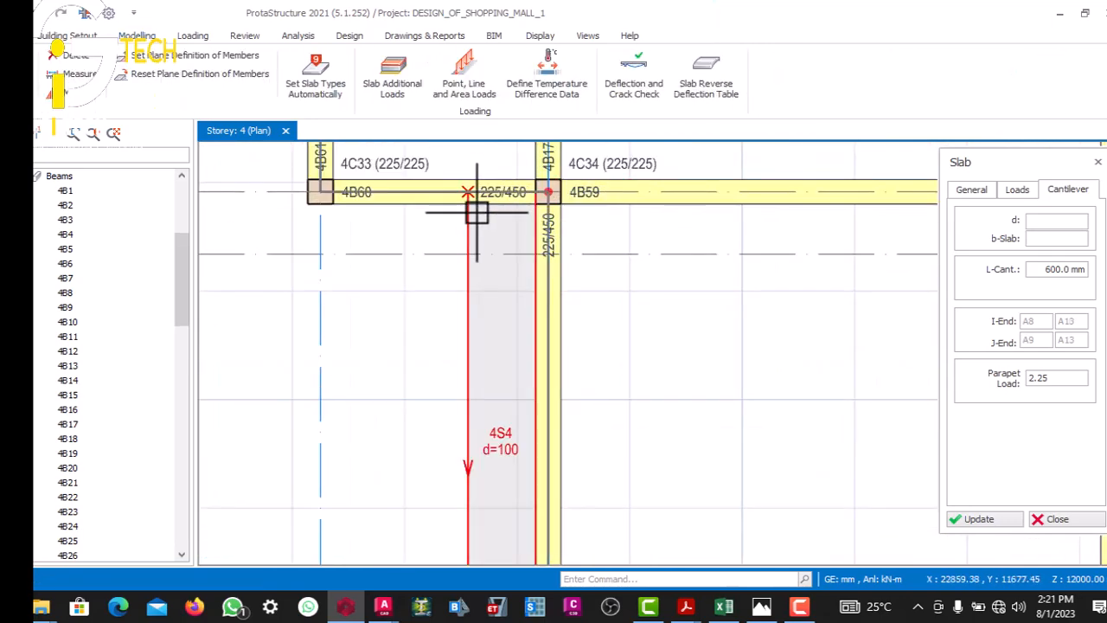
scroll(453, 245, "down", 3)
scroll(410, 211, "up", 5)
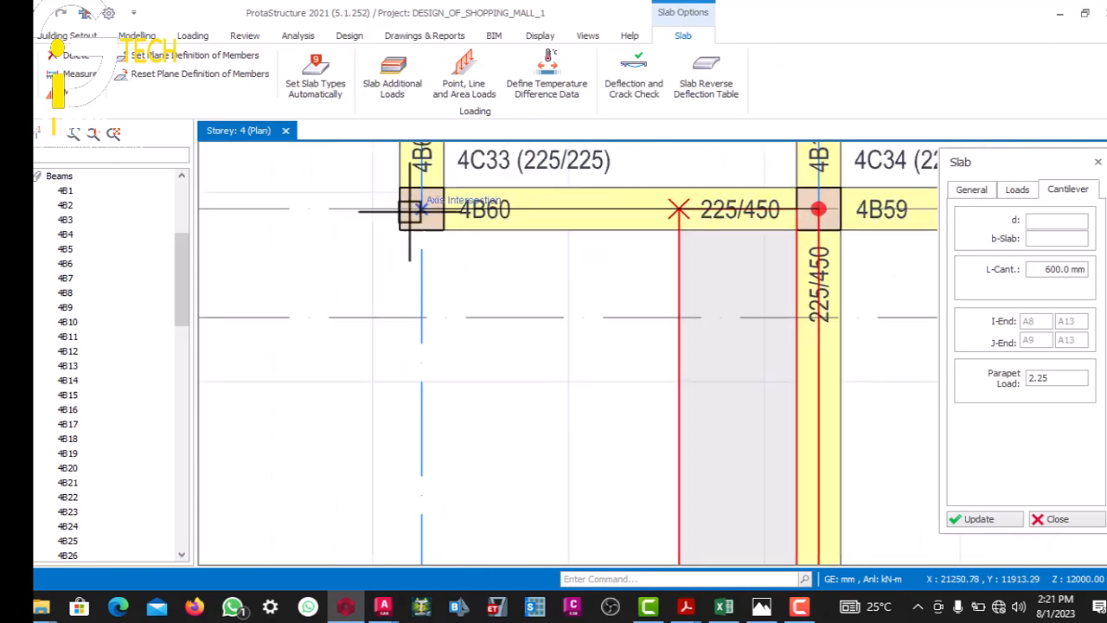
left_click(403, 206)
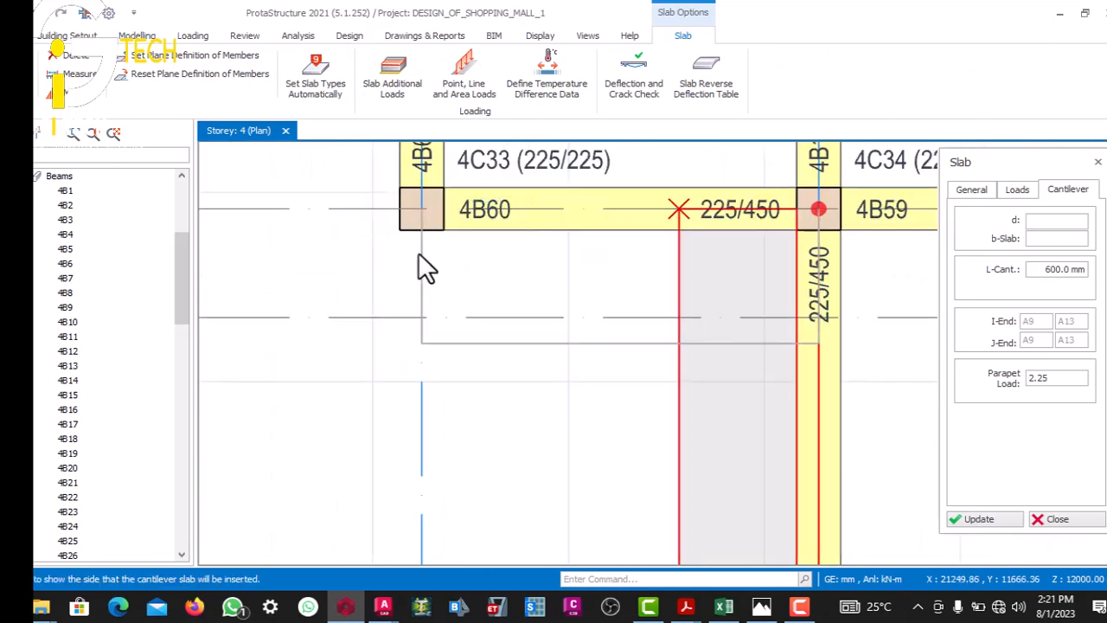
left_click(467, 281)
scroll(501, 306, "down", 2)
scroll(453, 239, "up", 3)
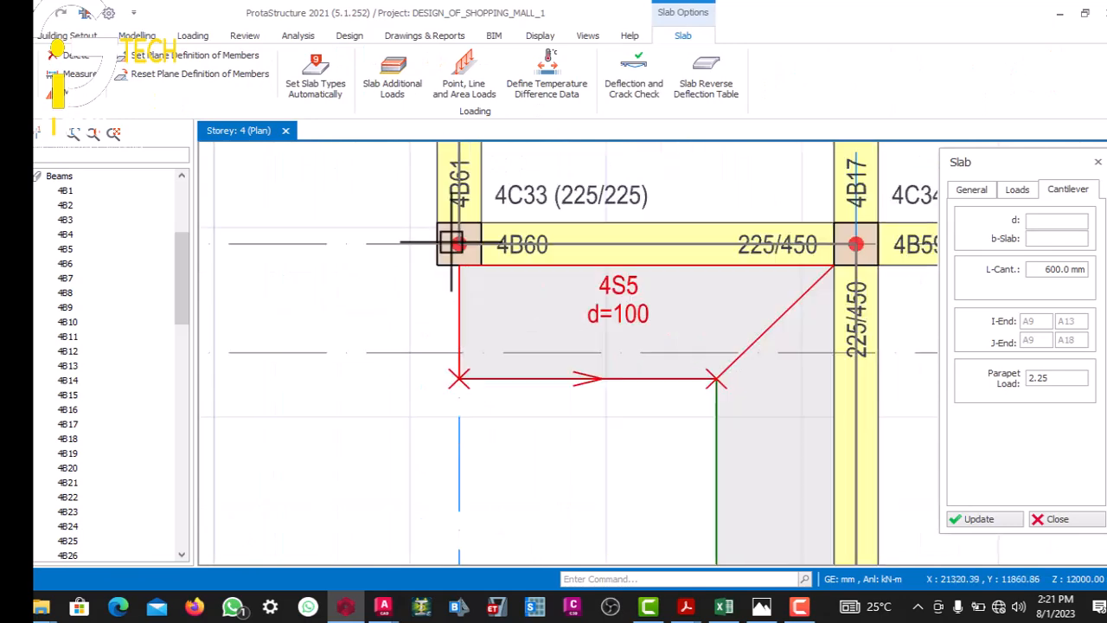
scroll(449, 240, "down", 3)
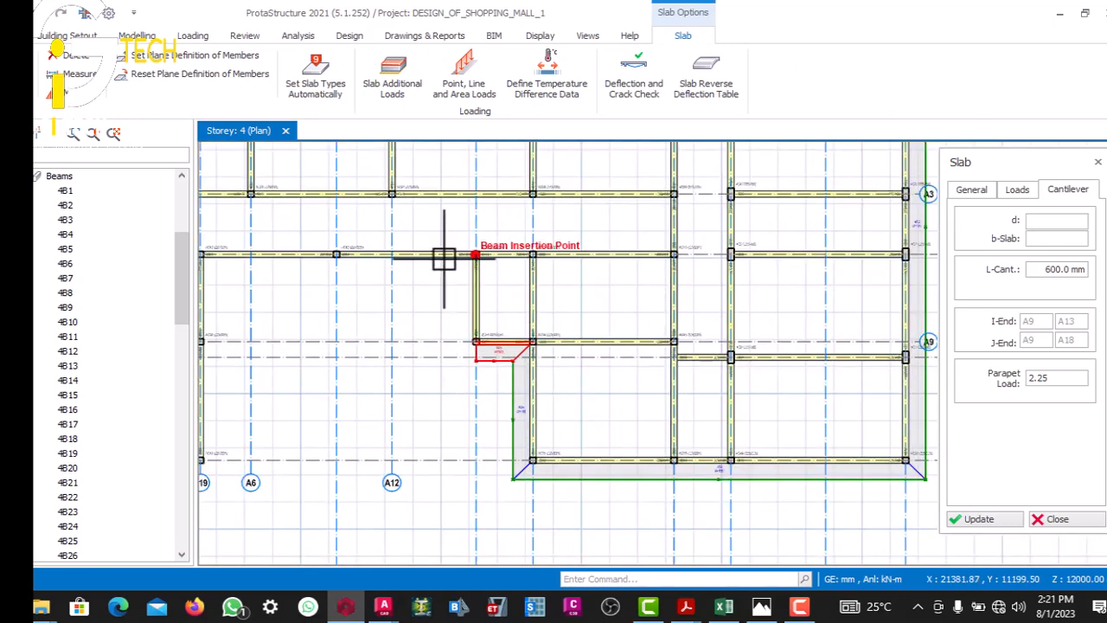
scroll(444, 259, "up", 2)
left_click(465, 219)
left_click(424, 230)
- Dismiss the overlap warnings and place cantilever slabs below beams 4B63 (4S6) and 4B65
left_click(666, 266)
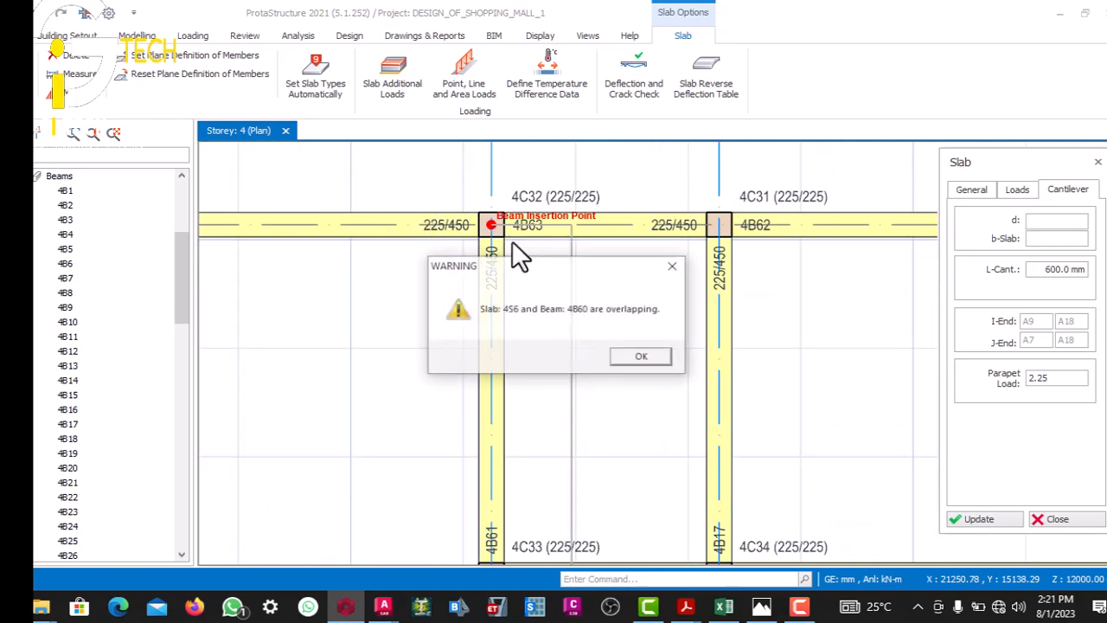
left_click(673, 265)
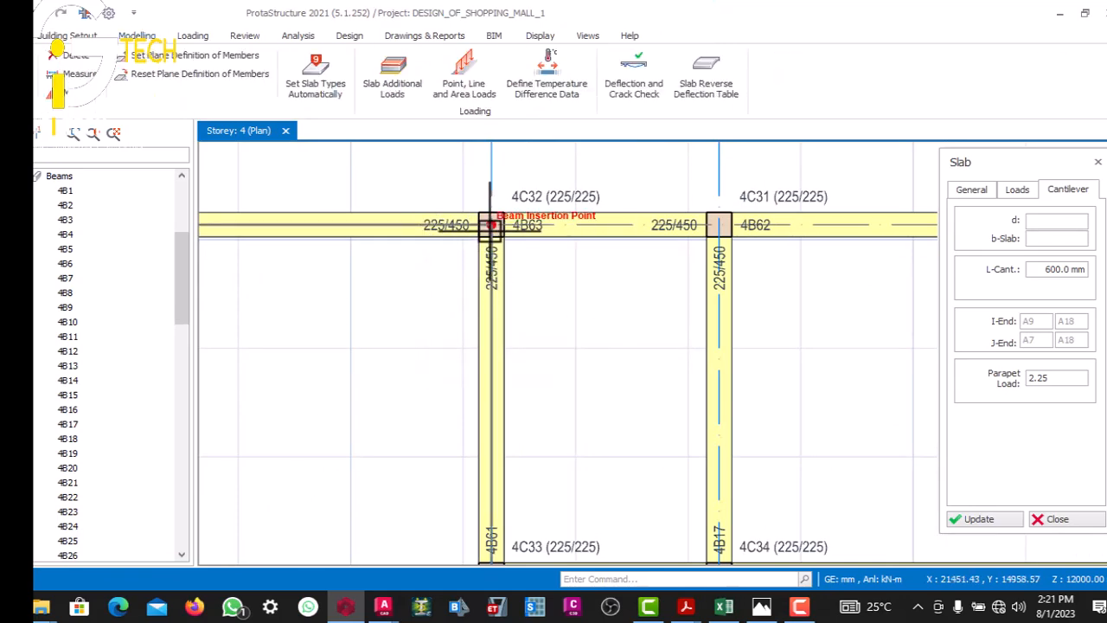
scroll(484, 241, "down", 2)
scroll(482, 400, "up", 2)
scroll(482, 399, "up", 2)
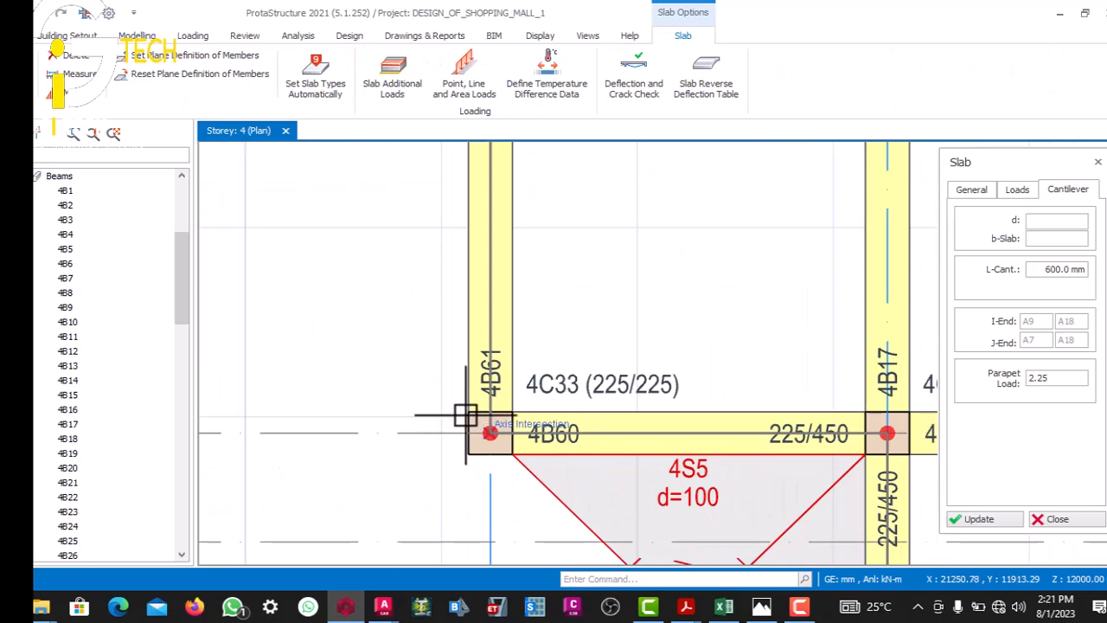
scroll(477, 383, "down", 4)
scroll(483, 267, "up", 3)
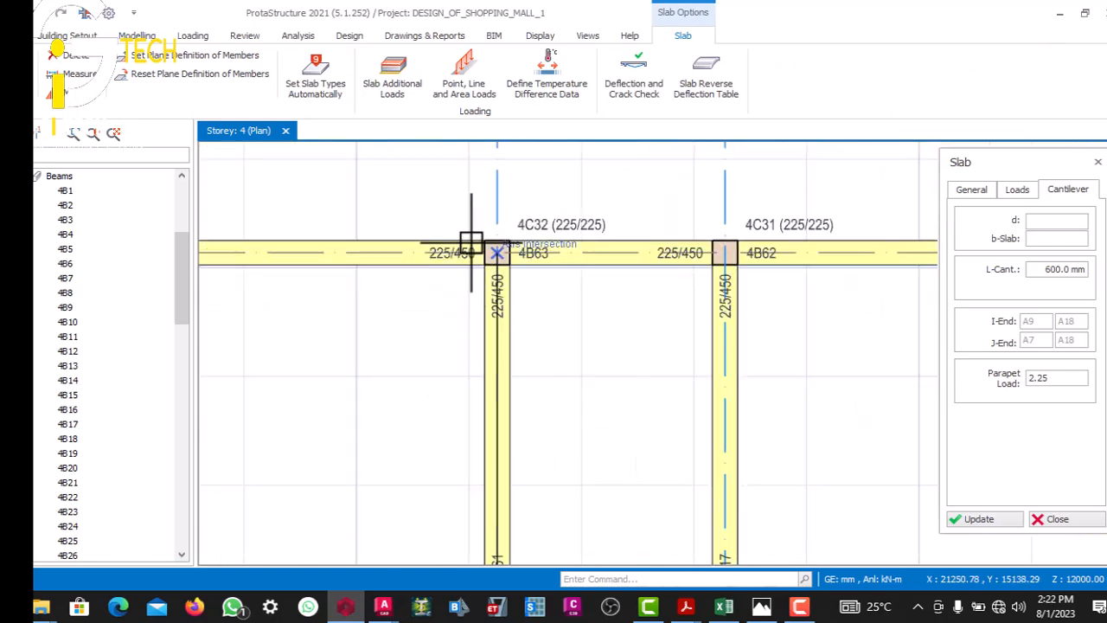
left_click(417, 270)
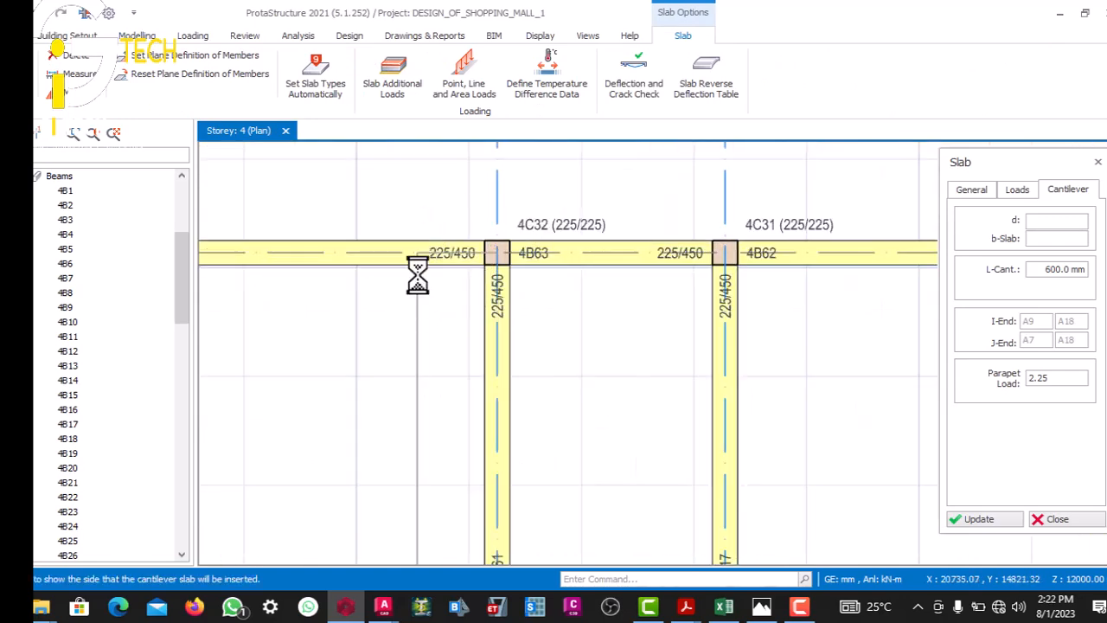
scroll(473, 248, "down", 5)
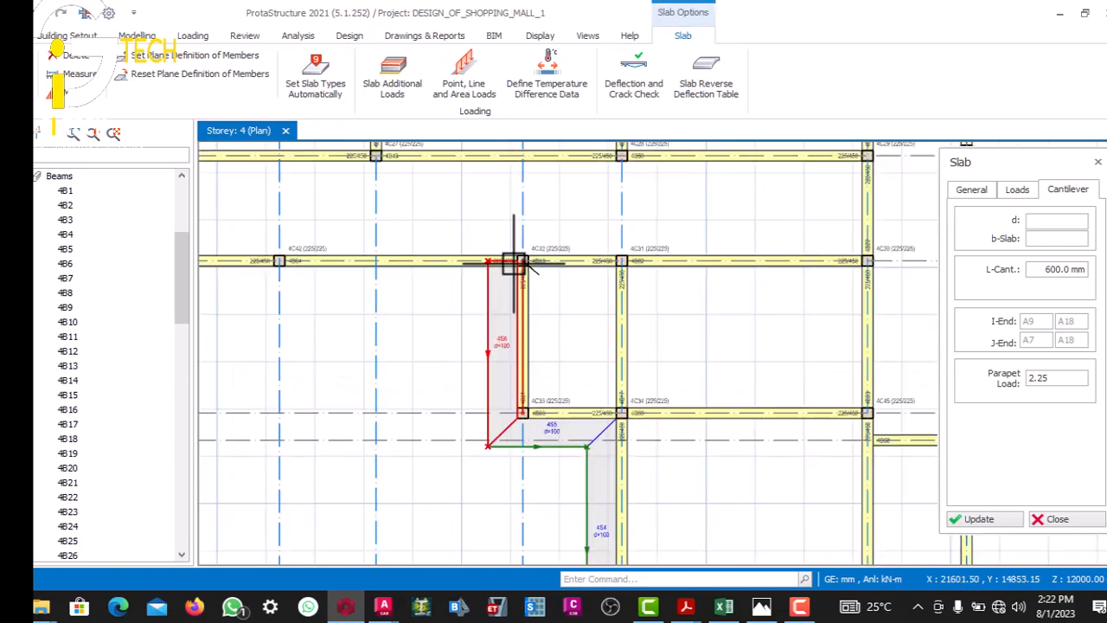
scroll(371, 272, "up", 3)
scroll(302, 269, "up", 3)
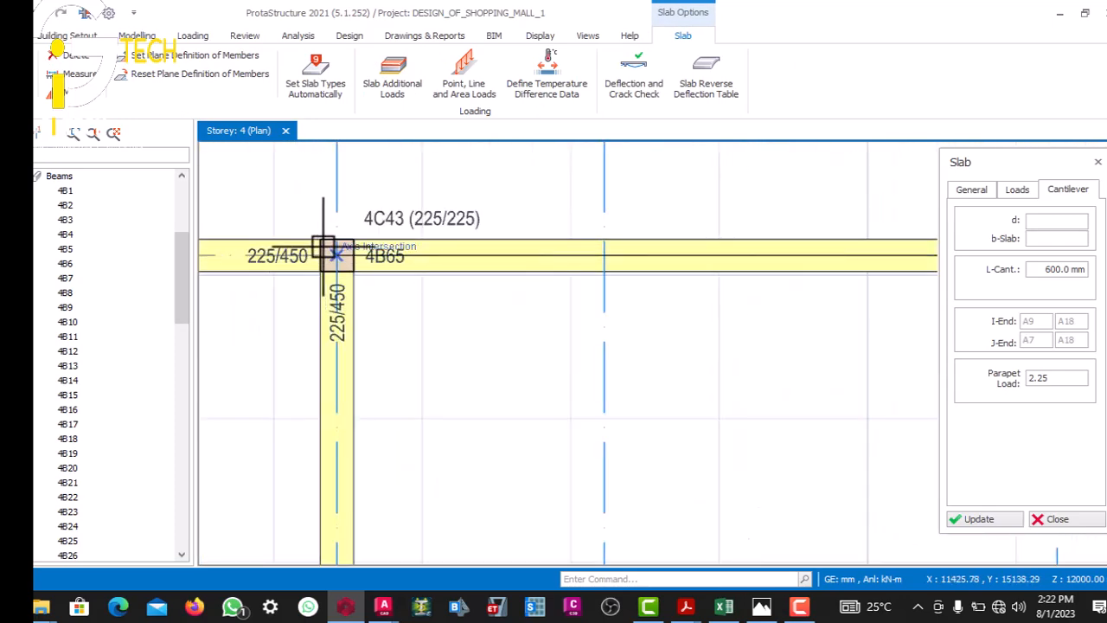
left_click(353, 305)
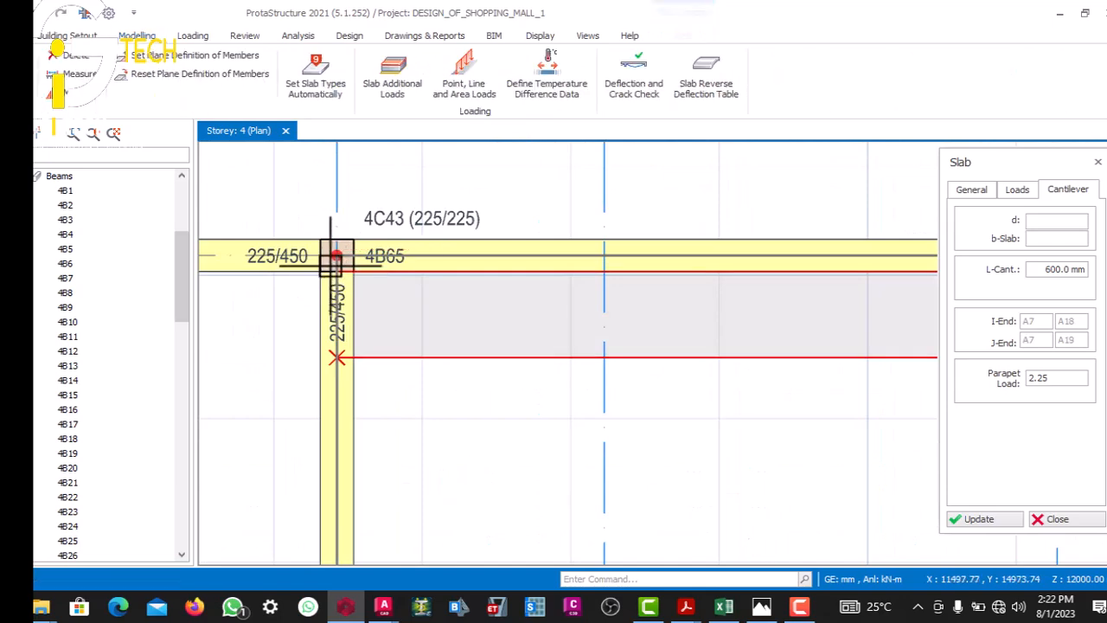
scroll(356, 259, "down", 3)
scroll(349, 452, "up", 3)
scroll(355, 424, "down", 3)
scroll(373, 419, "up", 3)
scroll(381, 419, "up", 1)
- Add the A8-edge cantilever slabs ending at column 4C46 and the A8 intersection (4S9)
left_click(363, 395)
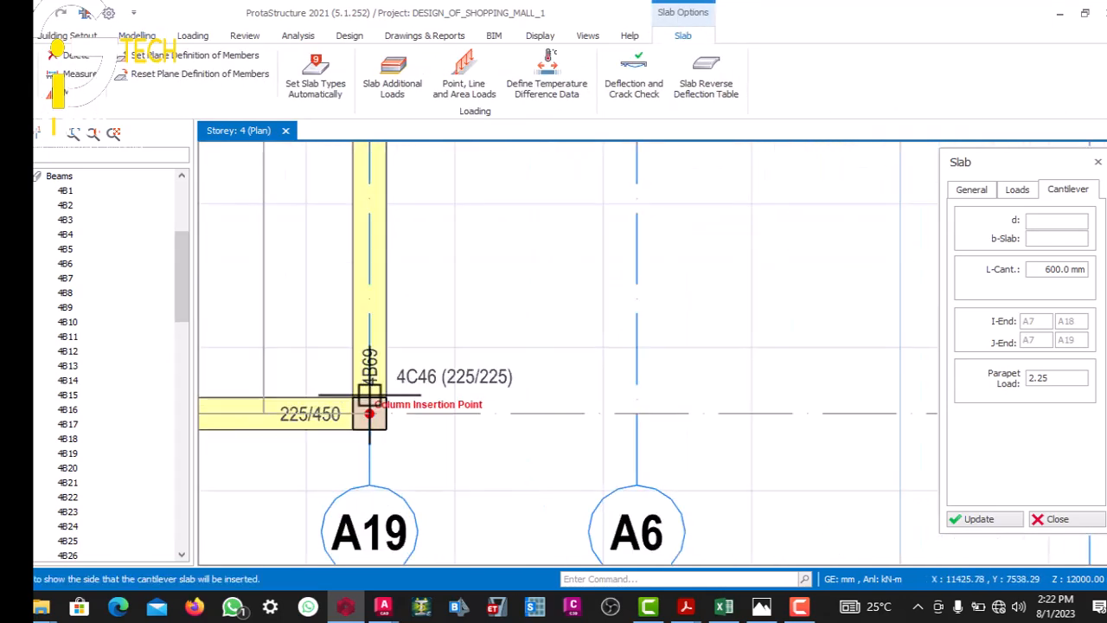
left_click(411, 397)
scroll(410, 354, "down", 2)
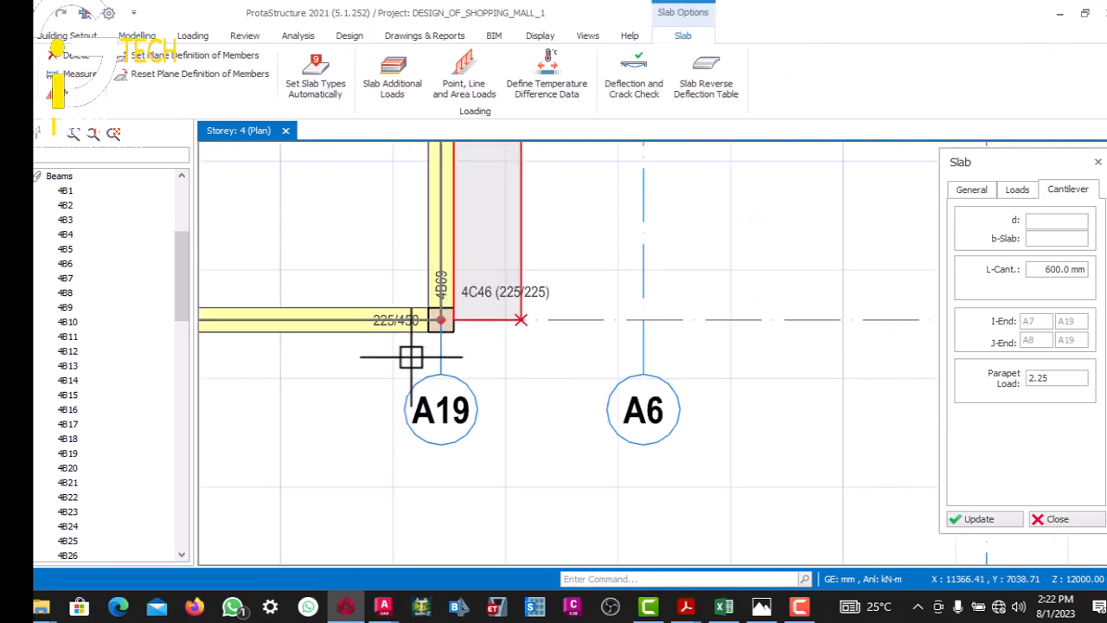
scroll(440, 277, "up", 4)
scroll(426, 275, "down", 6)
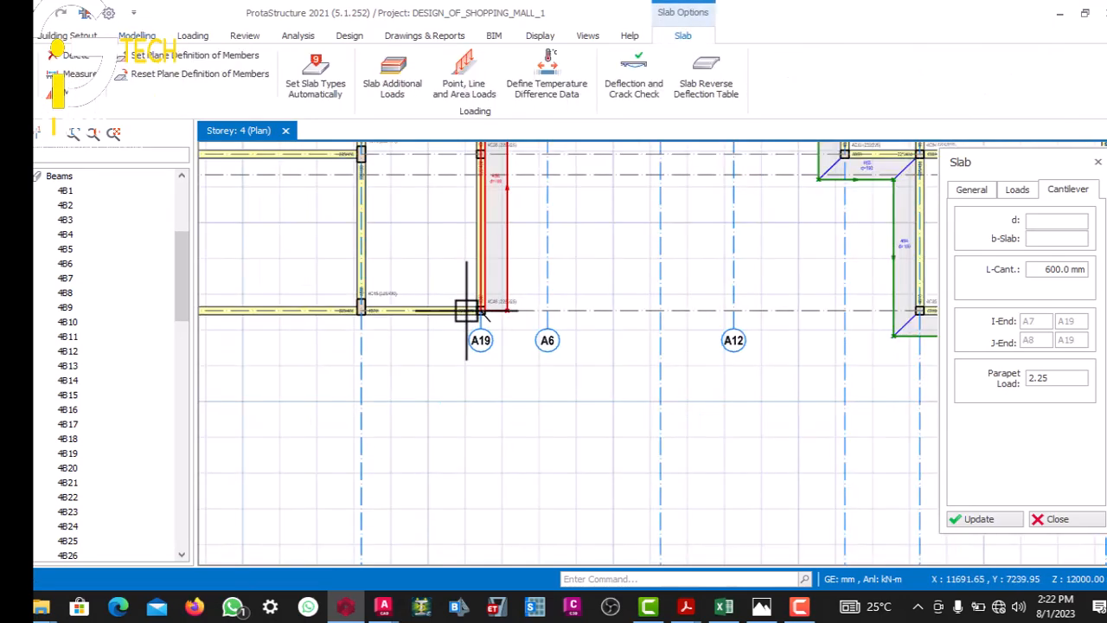
scroll(346, 324, "up", 5)
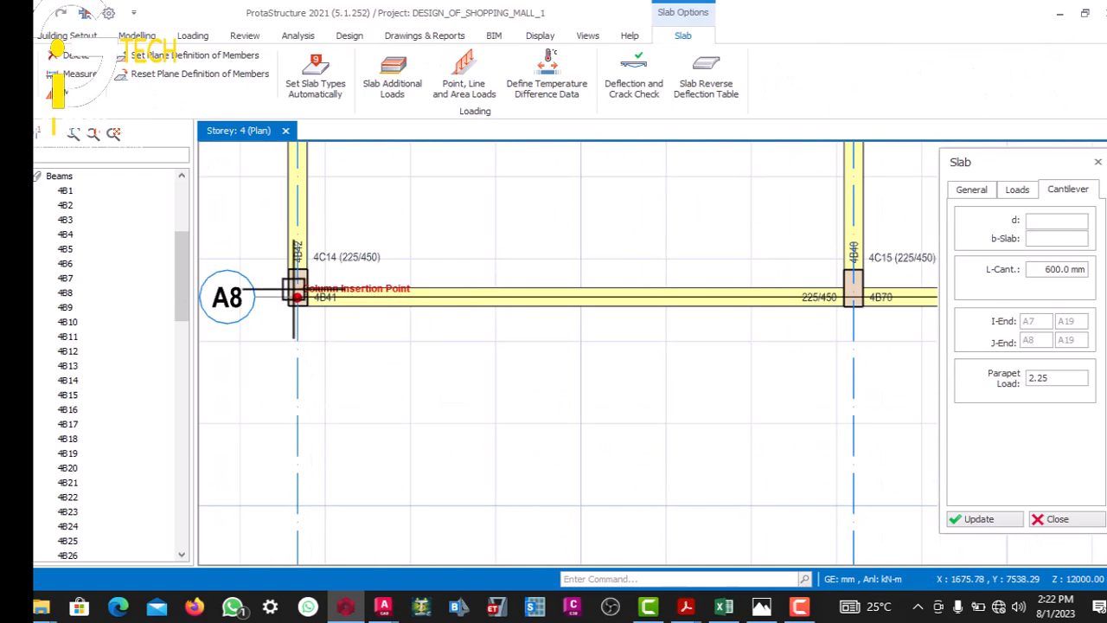
left_click(284, 283)
left_click(284, 315)
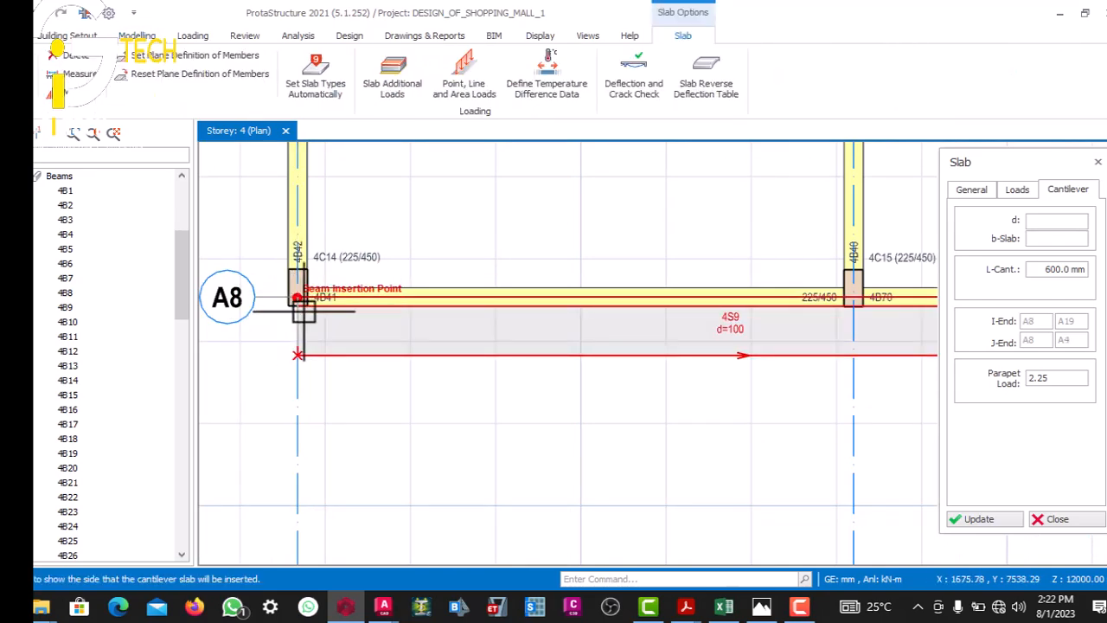
scroll(311, 320, "down", 5)
scroll(321, 251, "up", 5)
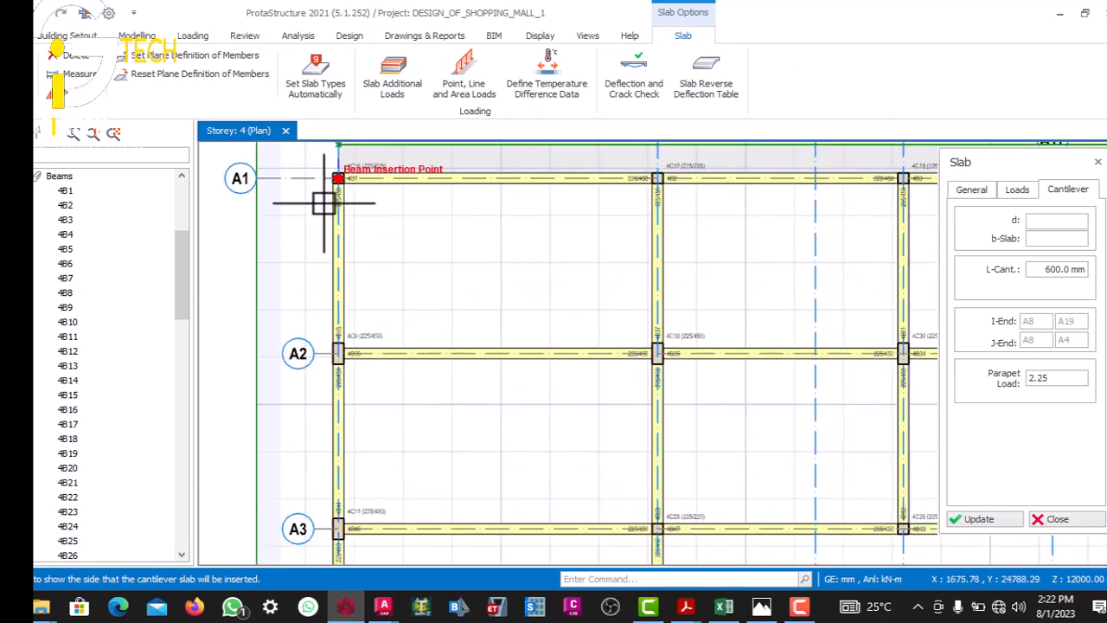
- Try starting an A1-edge cantilever at the A1 corner and column 4C16, dismissing overlap warnings
left_click(319, 171)
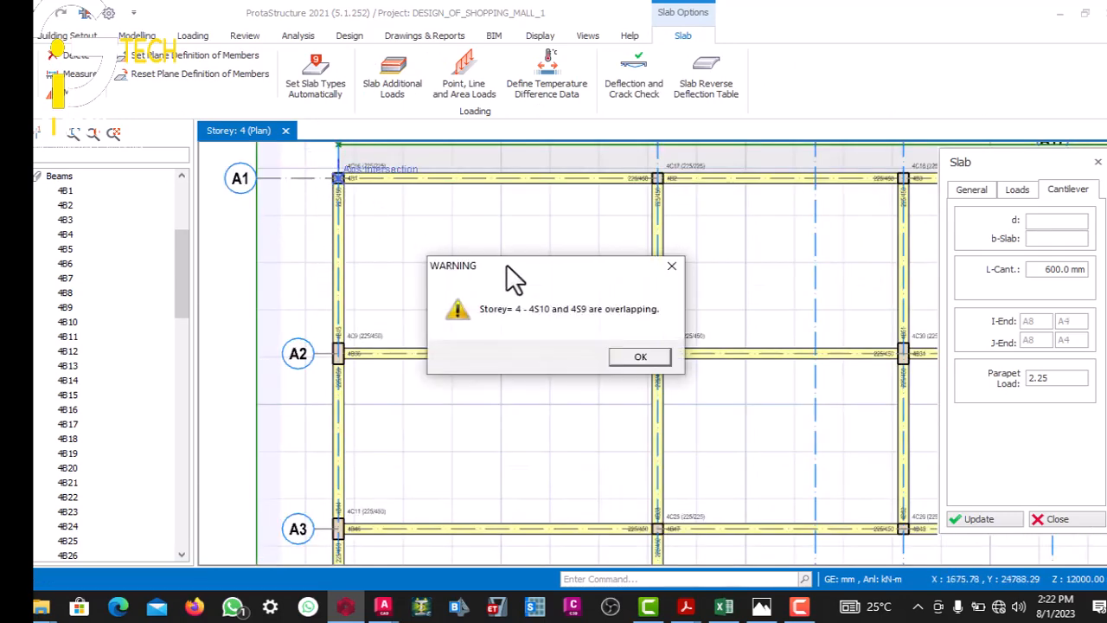
left_click(671, 265)
scroll(381, 233, "down", 2)
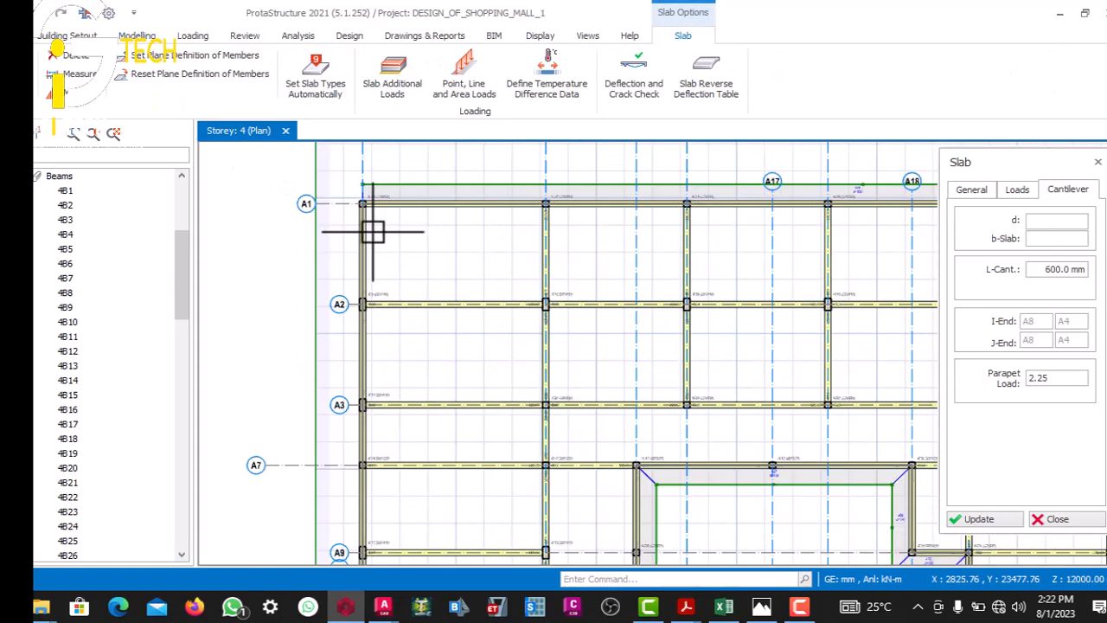
scroll(360, 294, "down", 3)
scroll(358, 477, "up", 7)
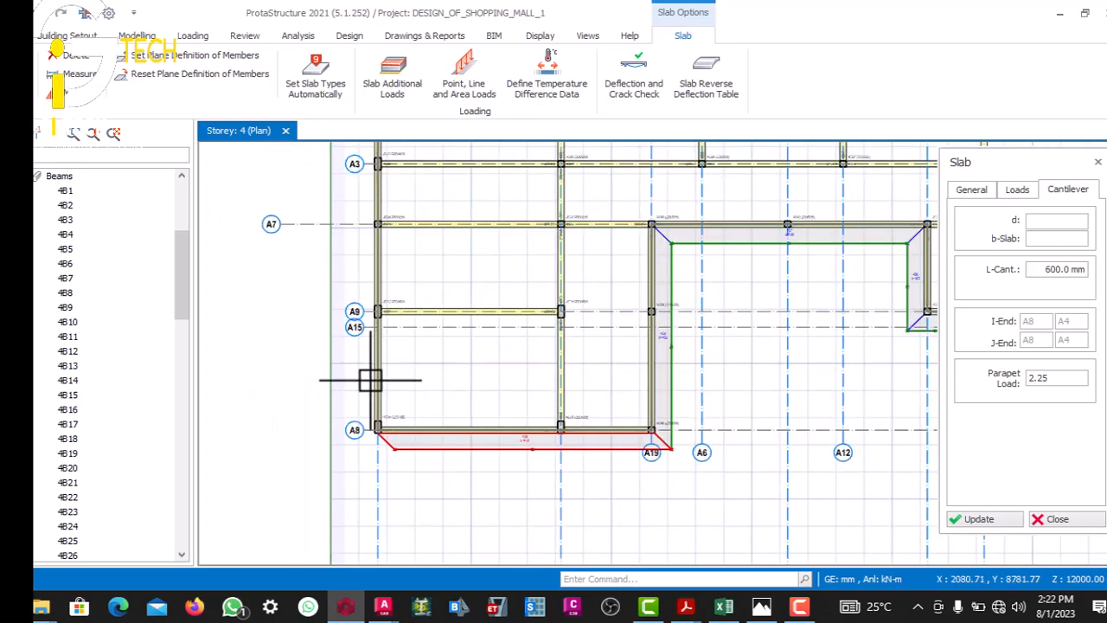
scroll(341, 346, "up", 2)
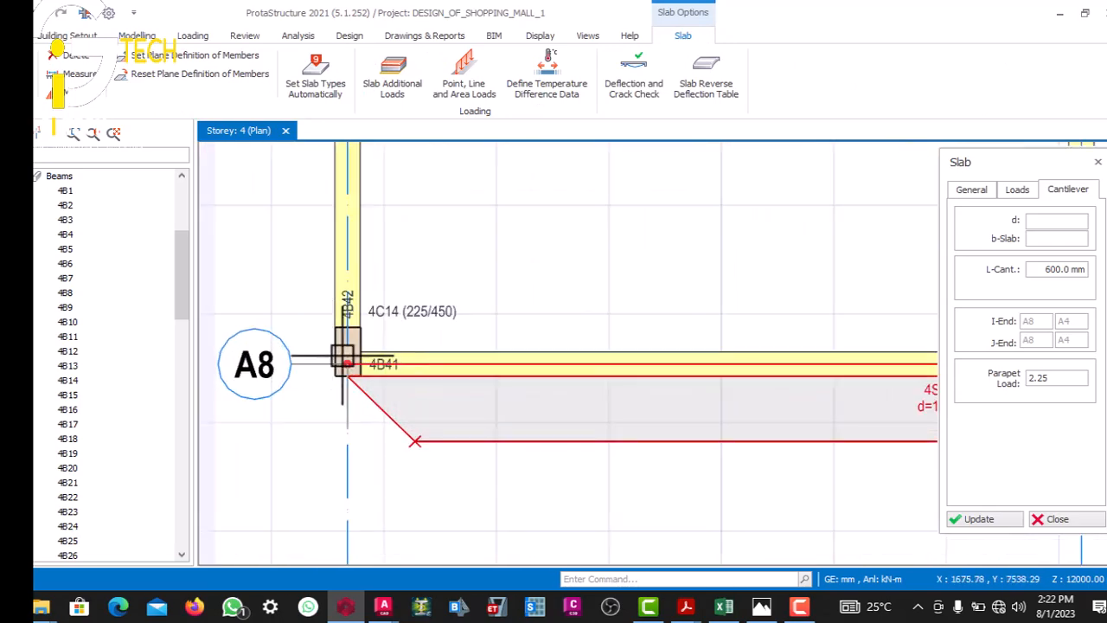
scroll(341, 385, "down", 4)
scroll(341, 389, "down", 3)
scroll(346, 272, "up", 7)
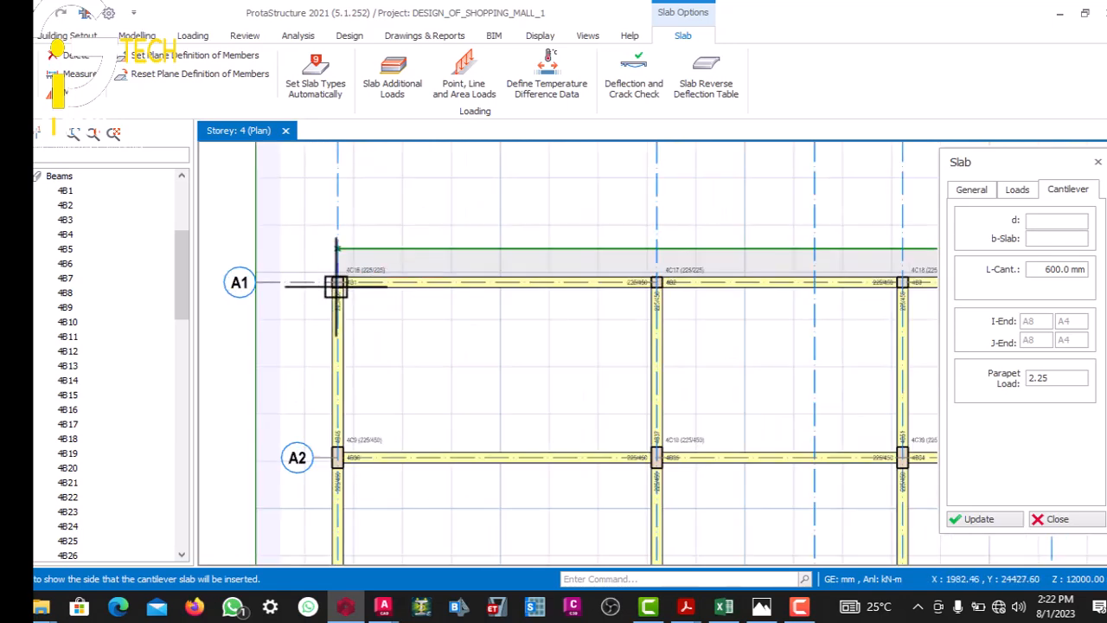
left_click(323, 269)
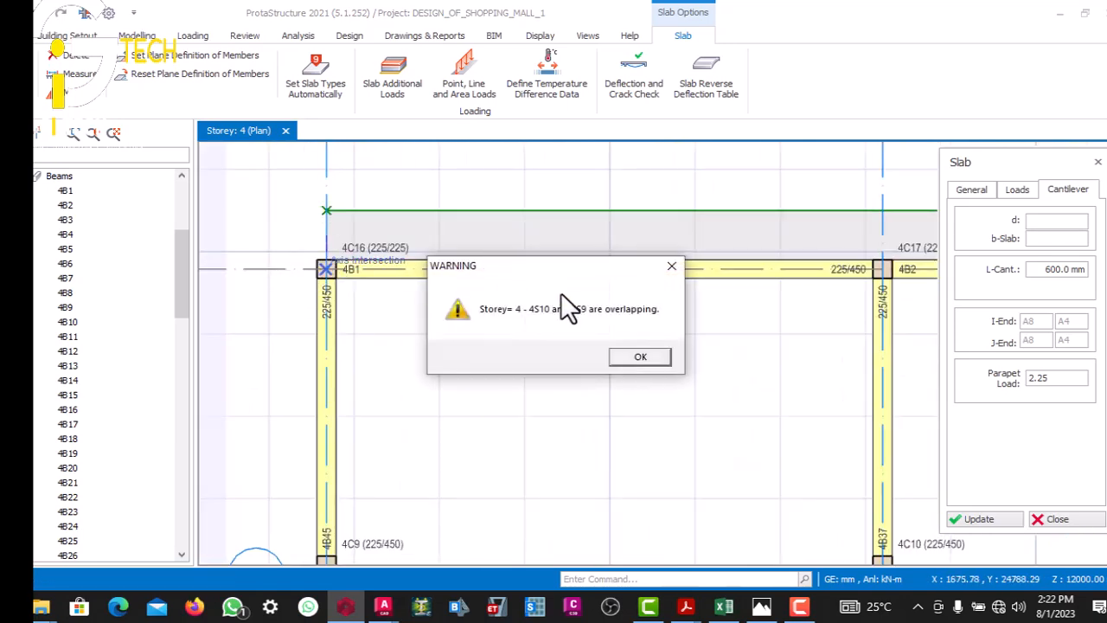
left_click(671, 266)
scroll(435, 261, "down", 5)
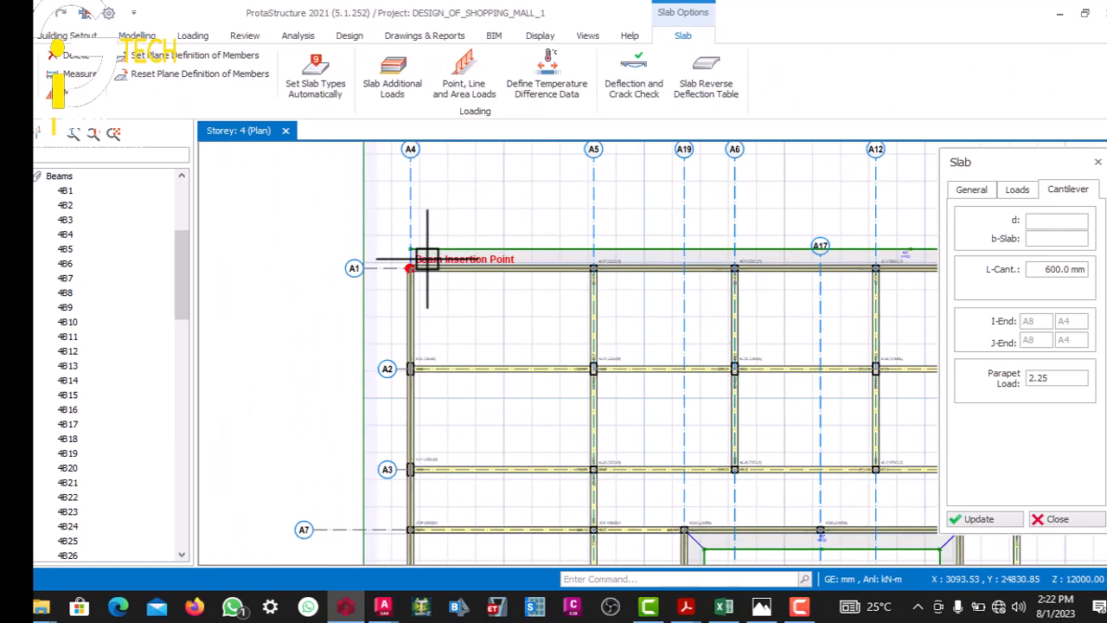
scroll(421, 269, "up", 2)
scroll(433, 251, "down", 5)
scroll(441, 398, "up", 2)
scroll(458, 424, "down", 3)
scroll(527, 389, "up", 7)
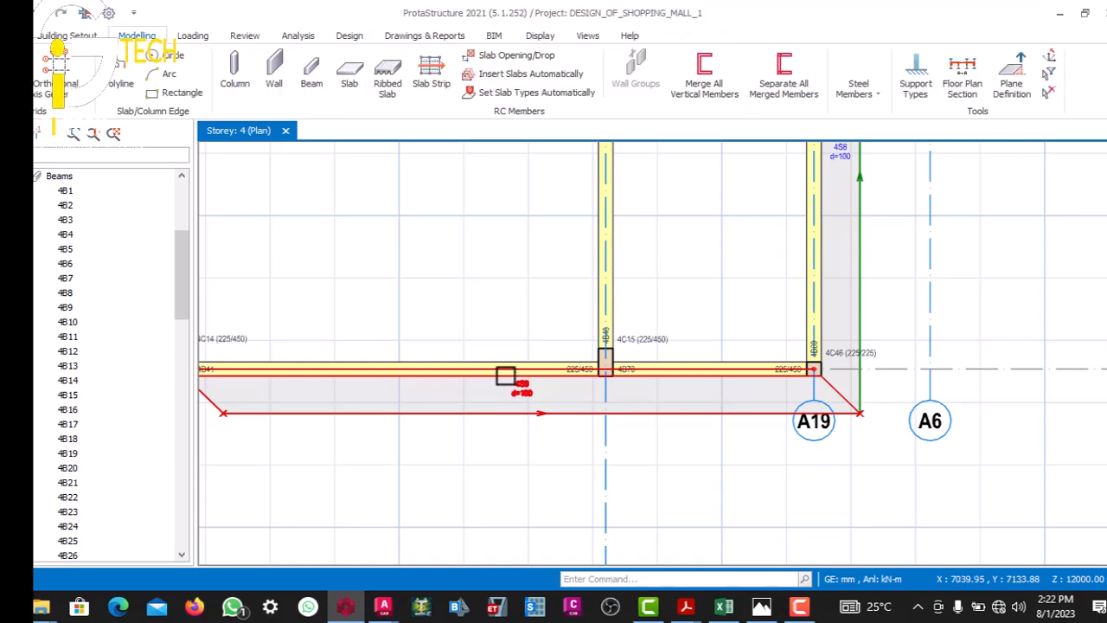
- Open slab 4S9's properties to check its data
left_click(503, 377)
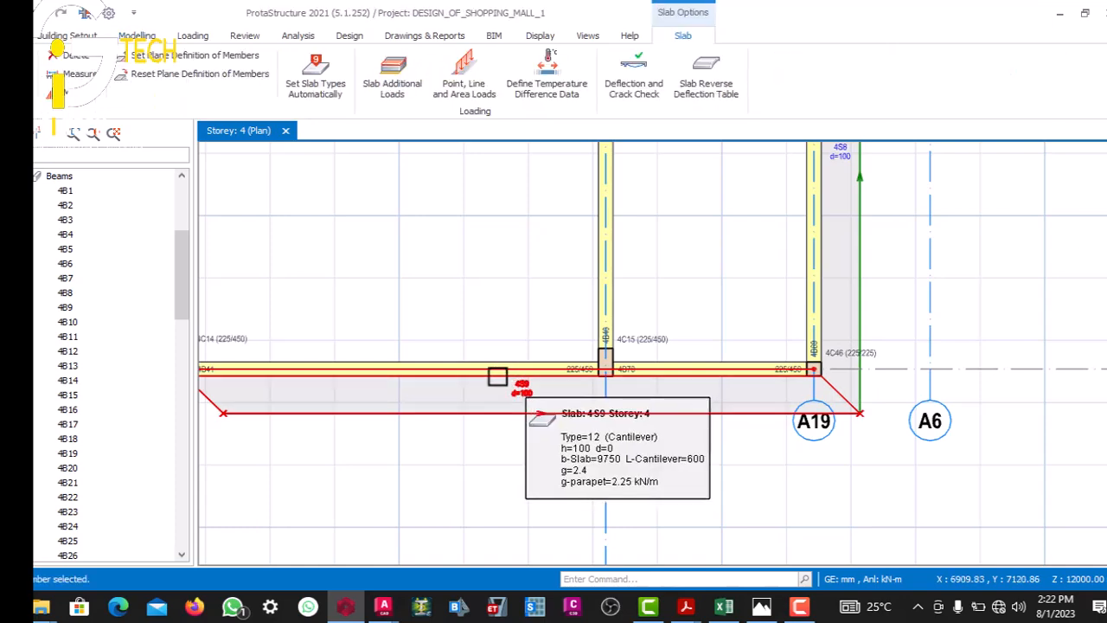
right_click(531, 157)
left_click(545, 177)
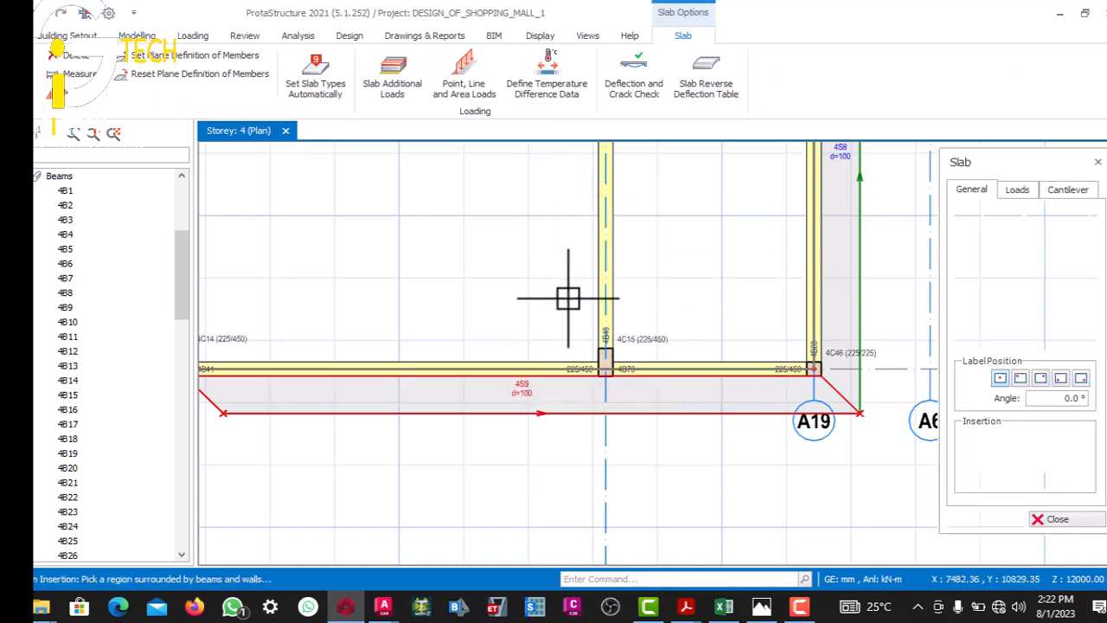
scroll(398, 328, "down", 3)
scroll(415, 329, "up", 6)
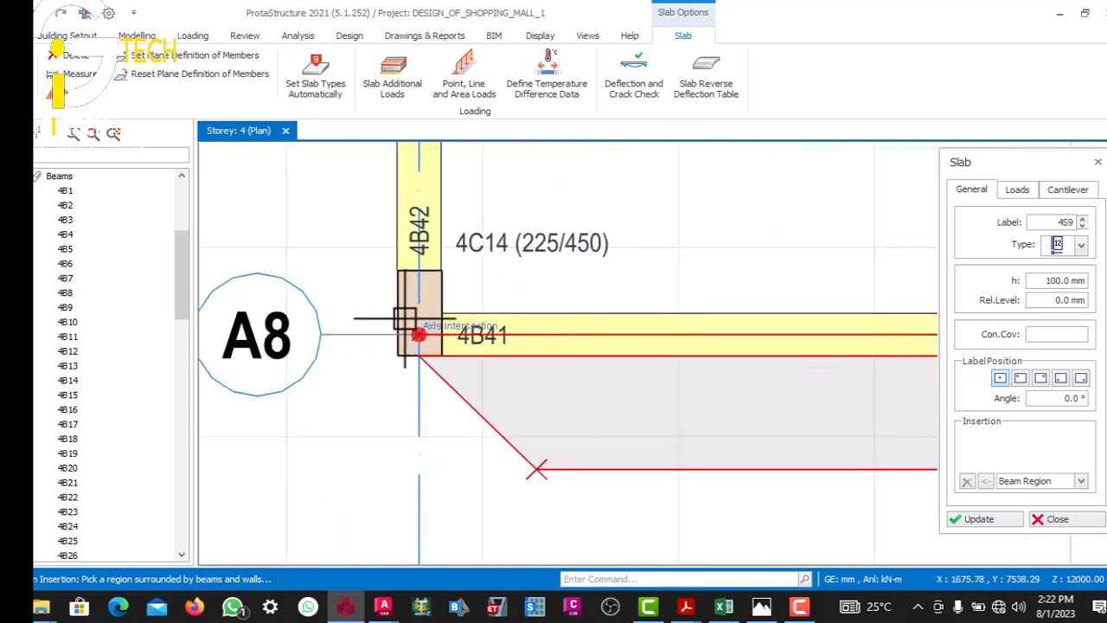
scroll(413, 346, "down", 4)
scroll(409, 242, "up", 4)
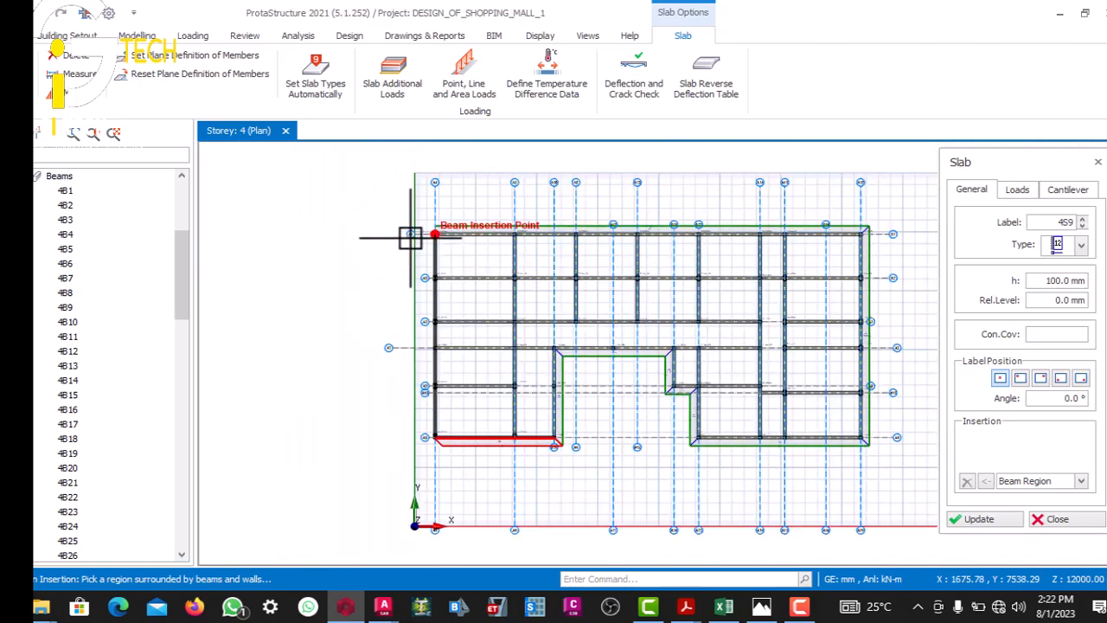
scroll(438, 223, "up", 1)
- Place the cantilever slab on the outer side of the A1 beam
left_click(416, 200)
left_click(388, 199)
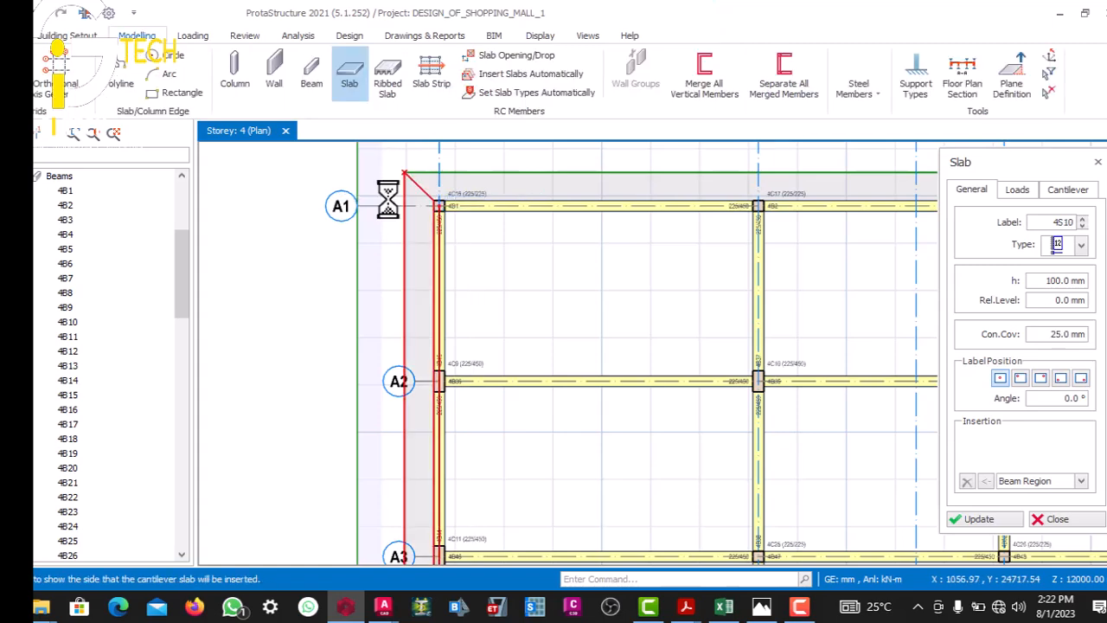
scroll(398, 212, "down", 2)
scroll(408, 225, "down", 3)
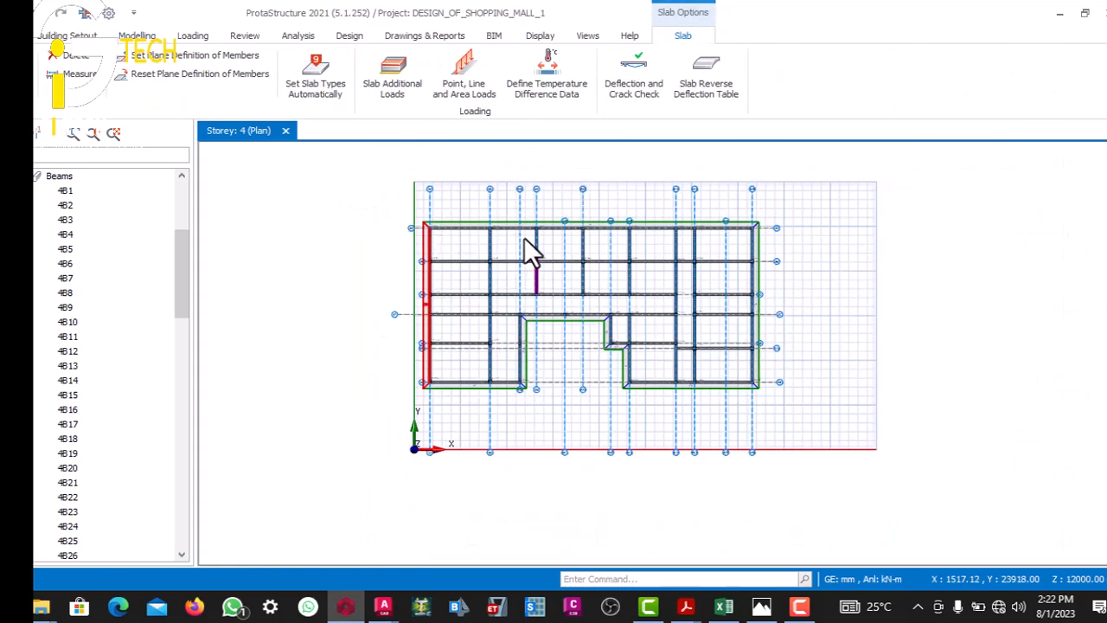
scroll(523, 241, "up", 3)
scroll(496, 239, "down", 3)
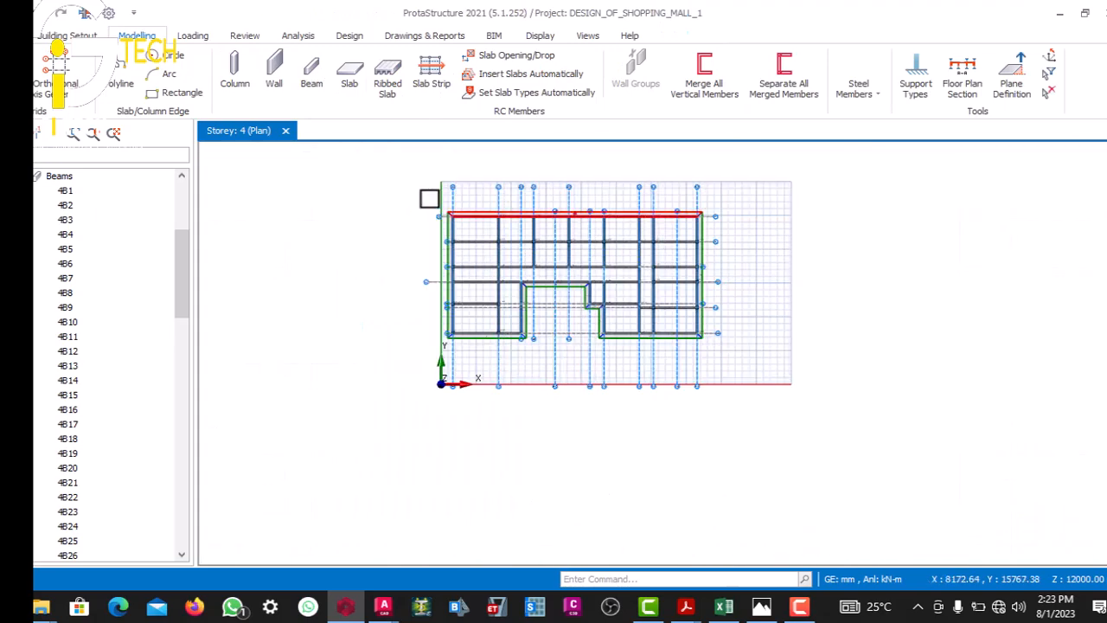
scroll(459, 208, "up", 4)
scroll(485, 258, "down", 3)
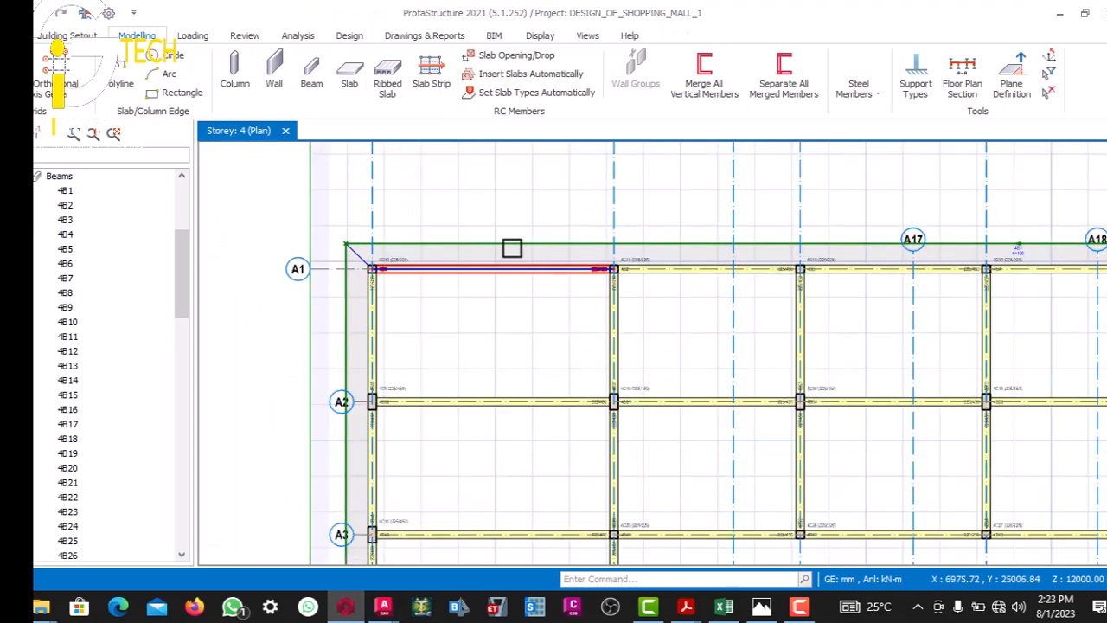
scroll(525, 245, "up", 2)
scroll(524, 245, "down", 3)
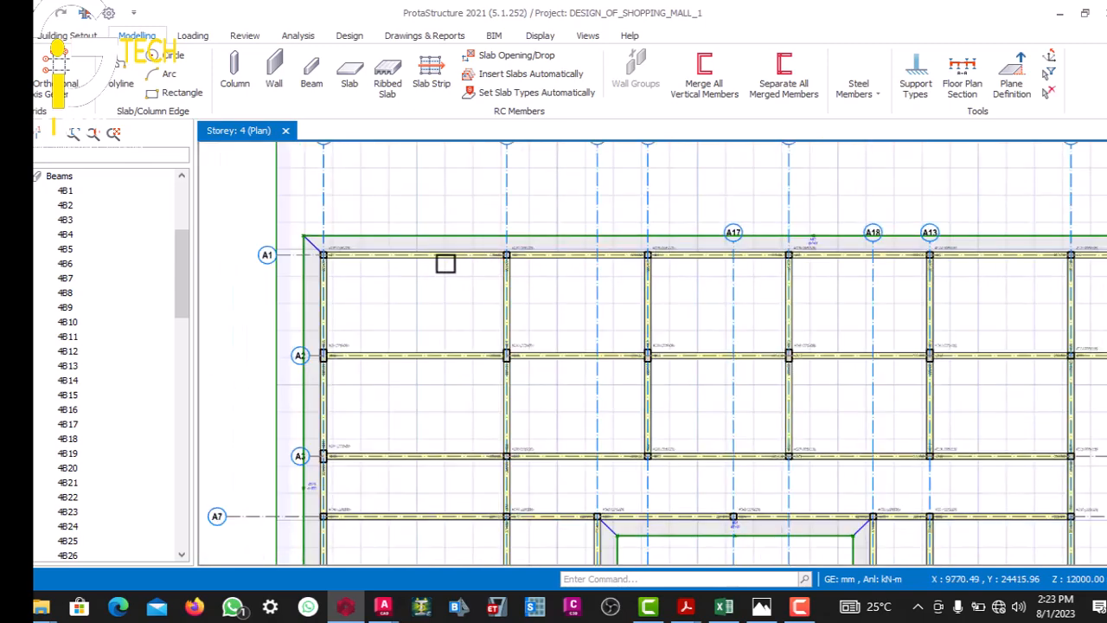
scroll(462, 237, "up", 4)
scroll(334, 237, "down", 1)
scroll(334, 237, "up", 3)
scroll(393, 234, "down", 2)
scroll(344, 250, "up", 3)
scroll(340, 231, "down", 1)
scroll(367, 241, "down", 1)
scroll(657, 237, "up", 1)
scroll(684, 247, "up", 1)
scroll(758, 231, "down", 1)
scroll(718, 237, "up", 2)
- Select beam 4B1 beside column 4C17
left_click(710, 235)
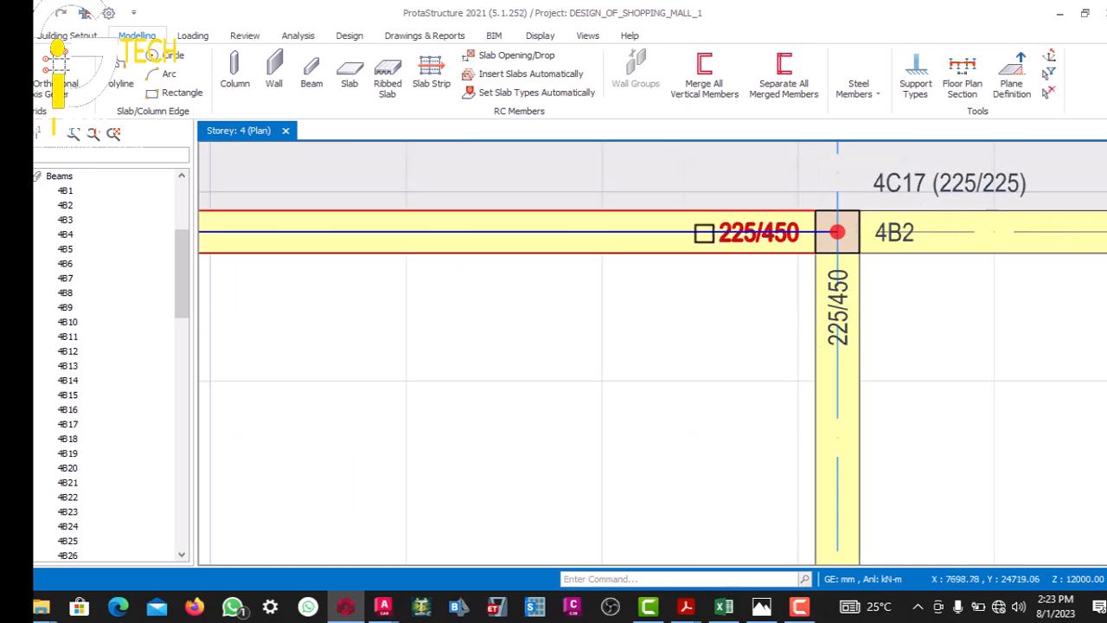
right_click(705, 234)
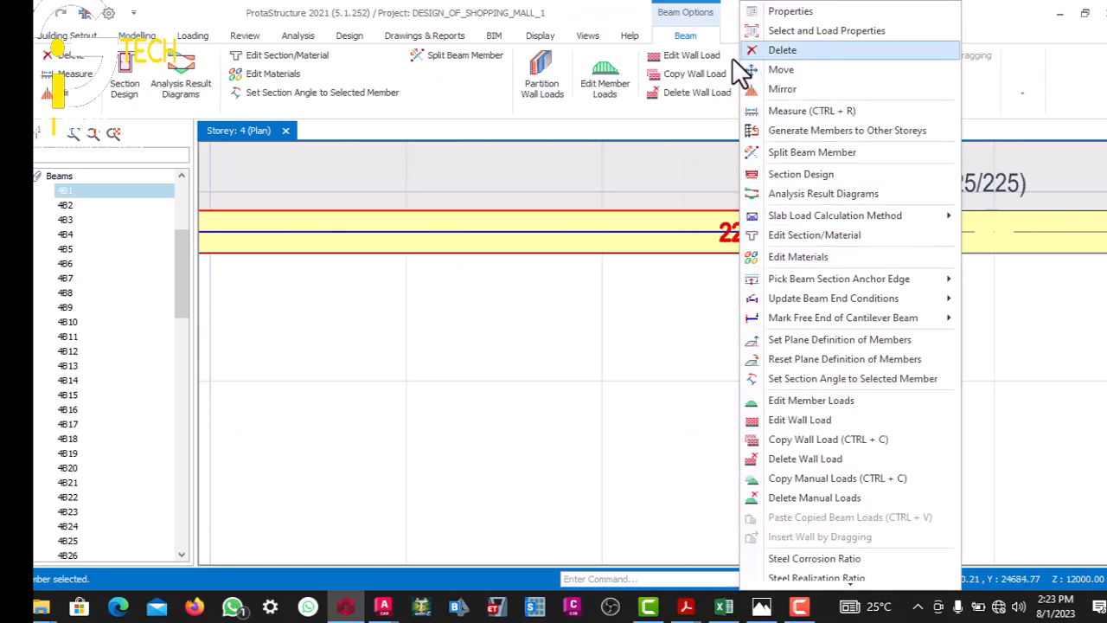
left_click(680, 234)
key("Escape")
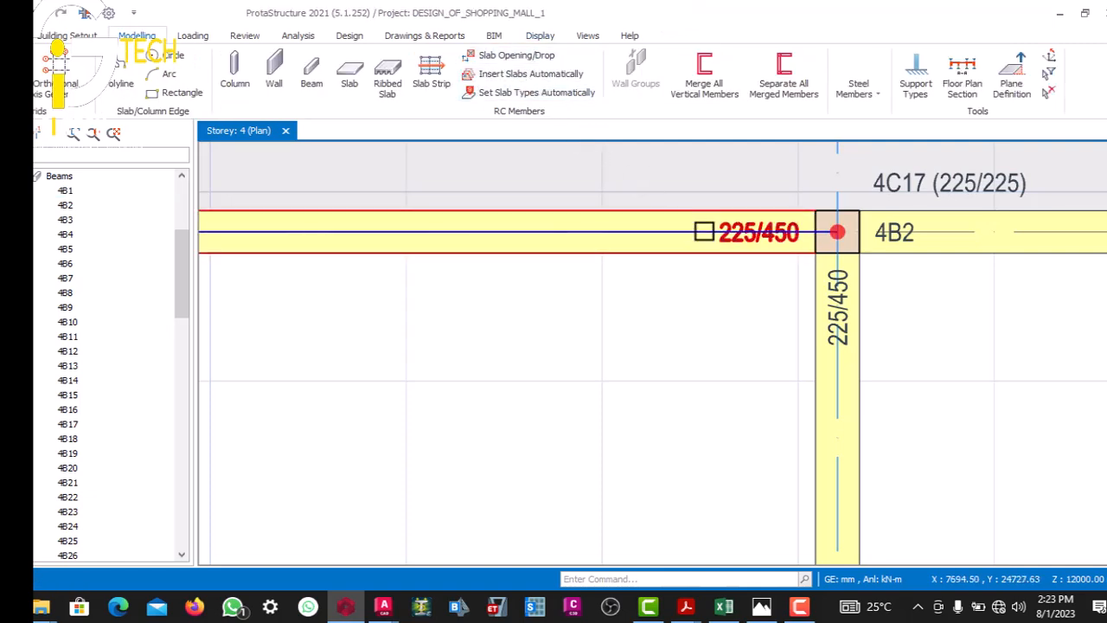
left_click(700, 234)
- Set the Beam Hatch layer colour to Magenta in Layers and apply
left_click(520, 38)
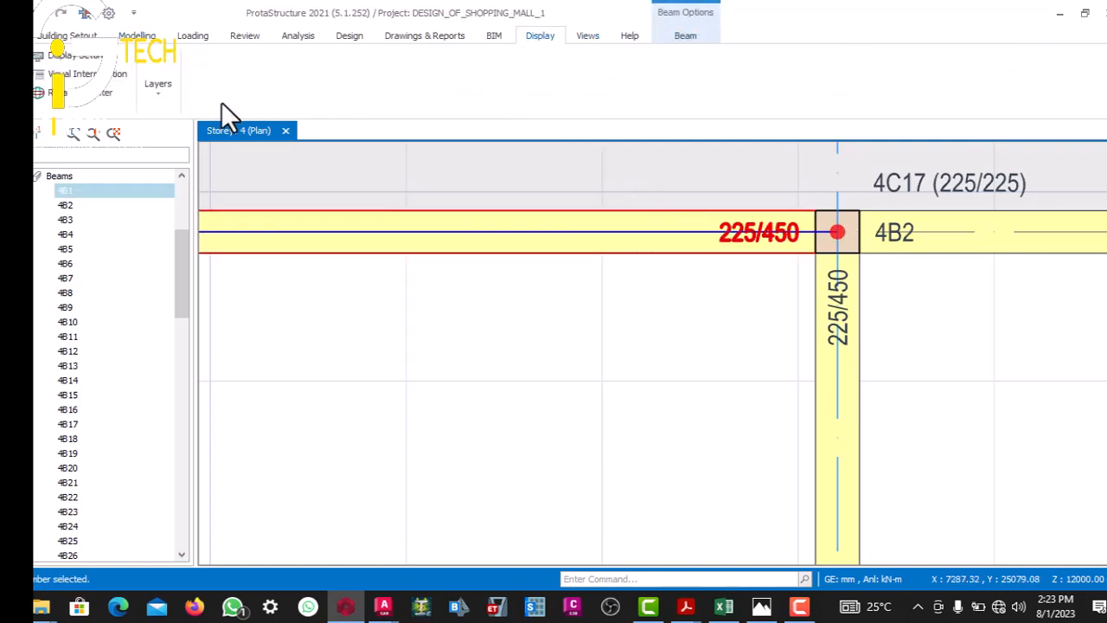
left_click(157, 84)
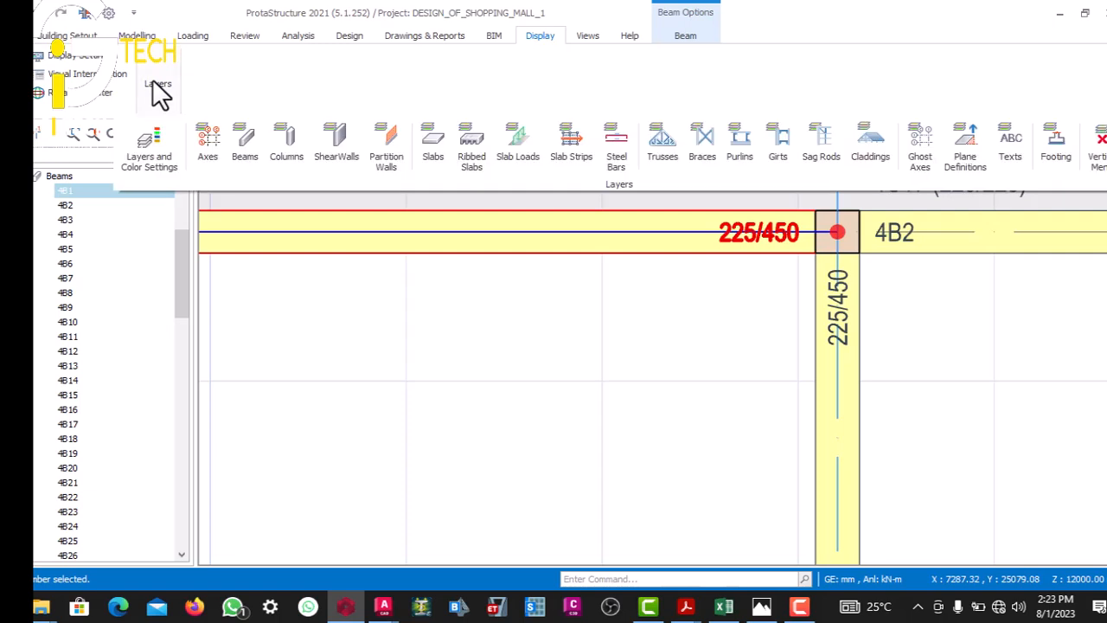
left_click(139, 134)
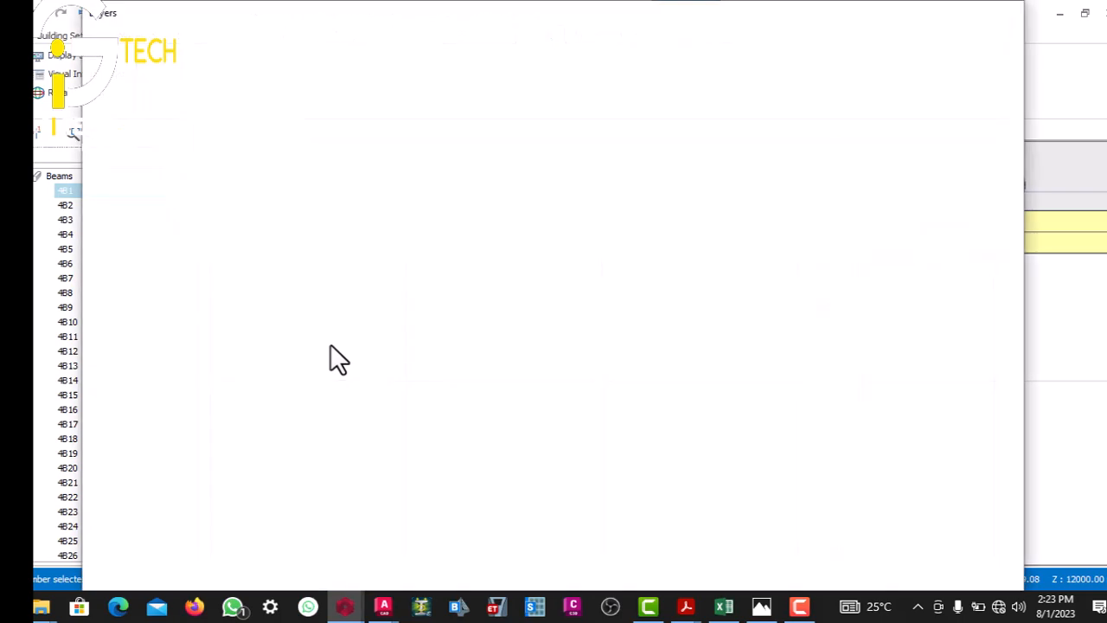
scroll(323, 343, "down", 2)
scroll(323, 355, "down", 3)
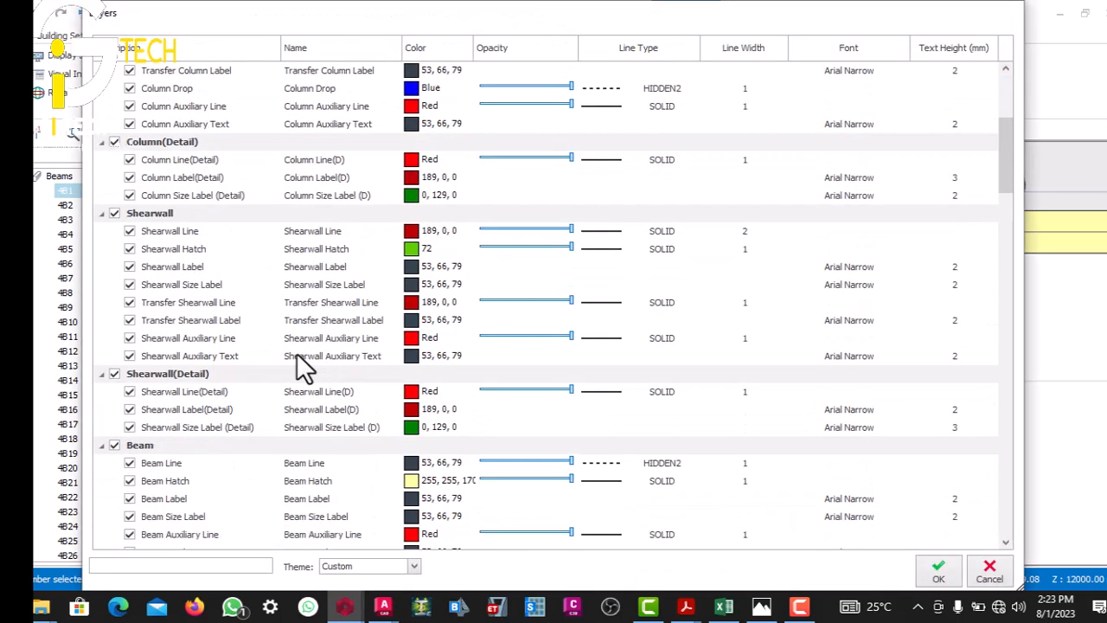
scroll(257, 362, "down", 2)
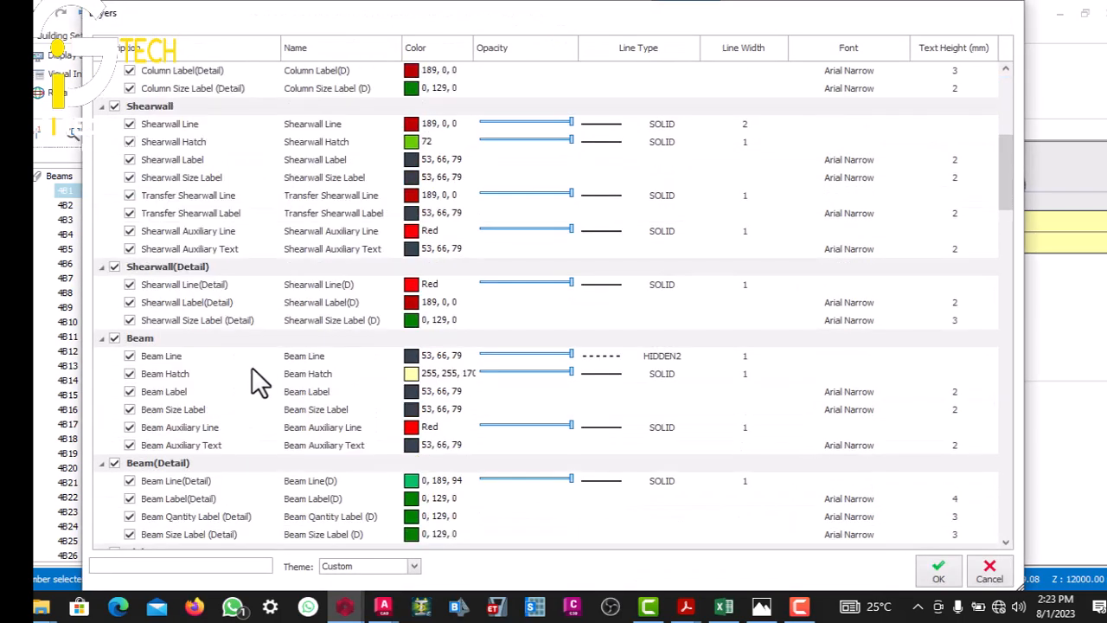
double_click(396, 363)
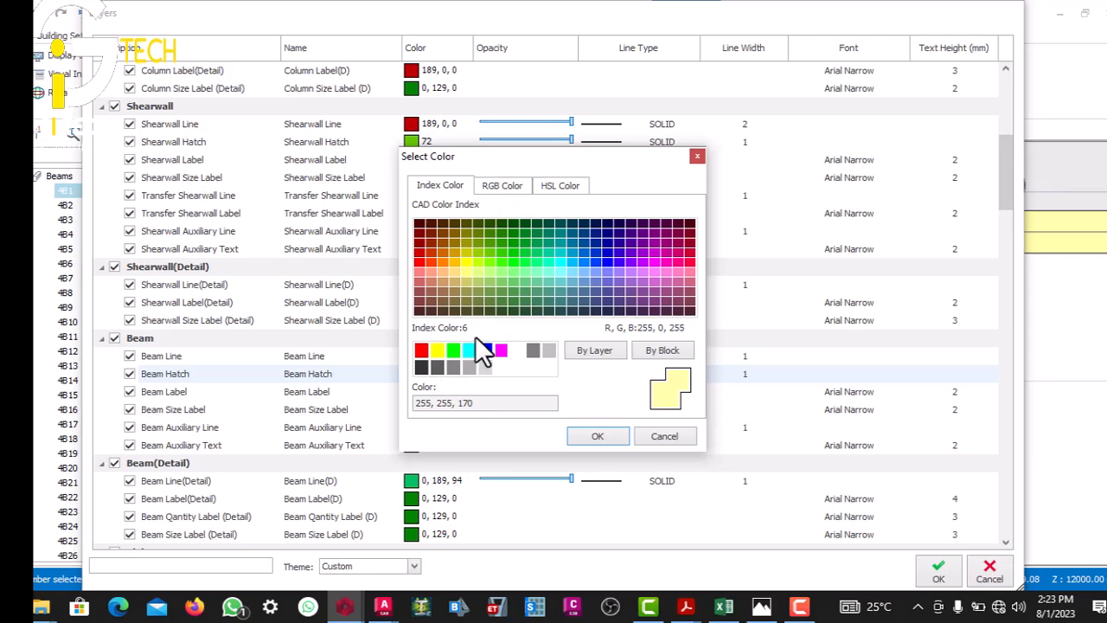
left_click(501, 350)
left_click(597, 436)
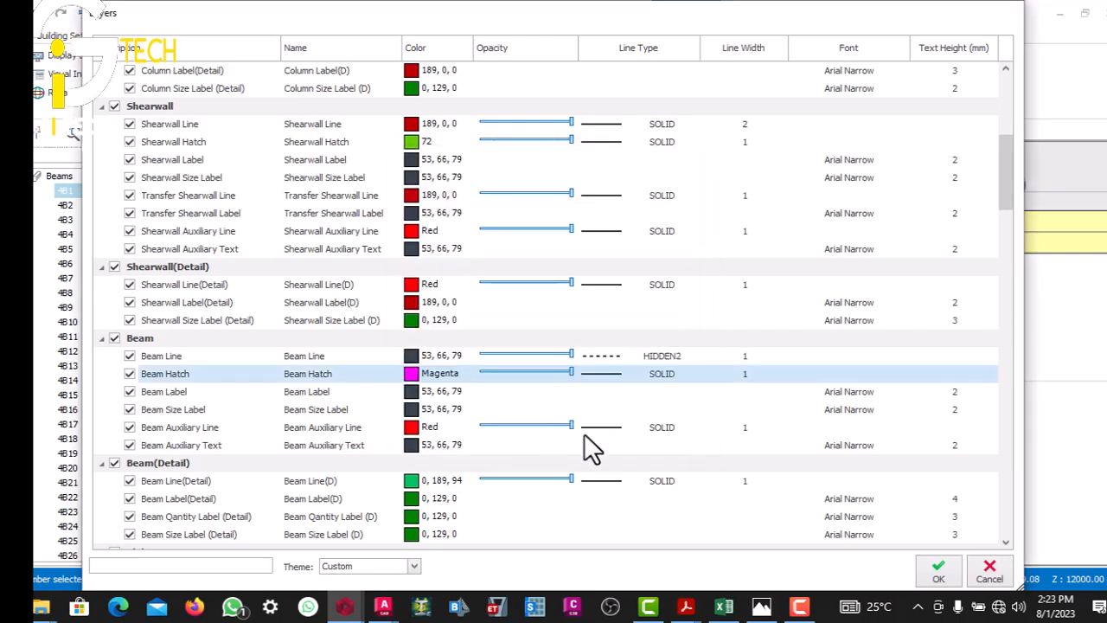
left_click(933, 568)
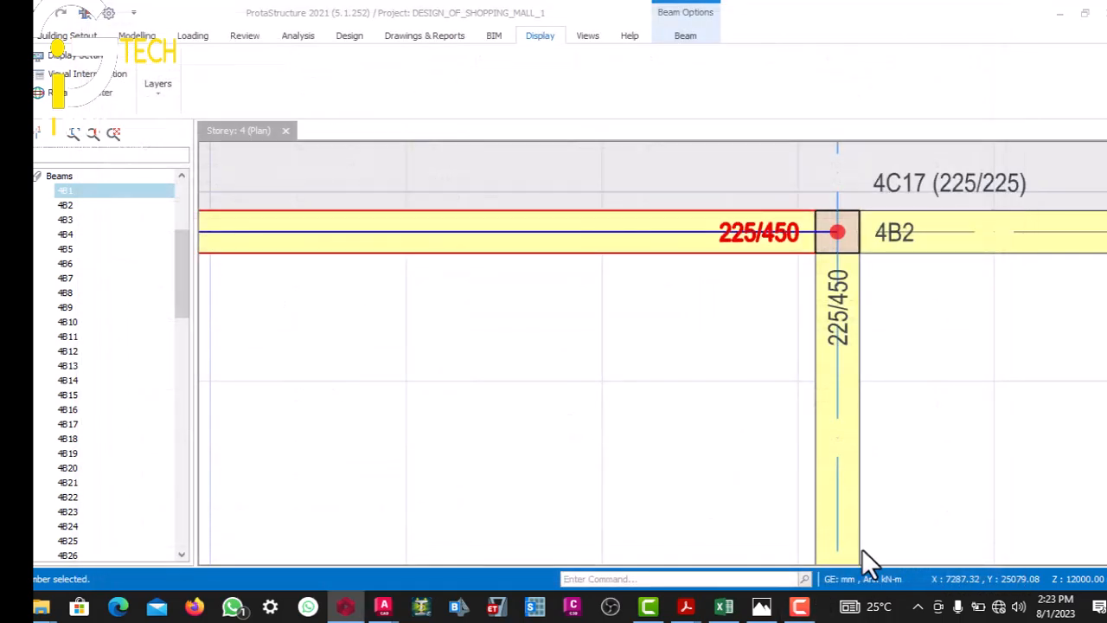
scroll(491, 270, "down", 5)
scroll(497, 256, "down", 4)
scroll(509, 355, "up", 4)
scroll(553, 341, "down", 5)
scroll(479, 257, "up", 4)
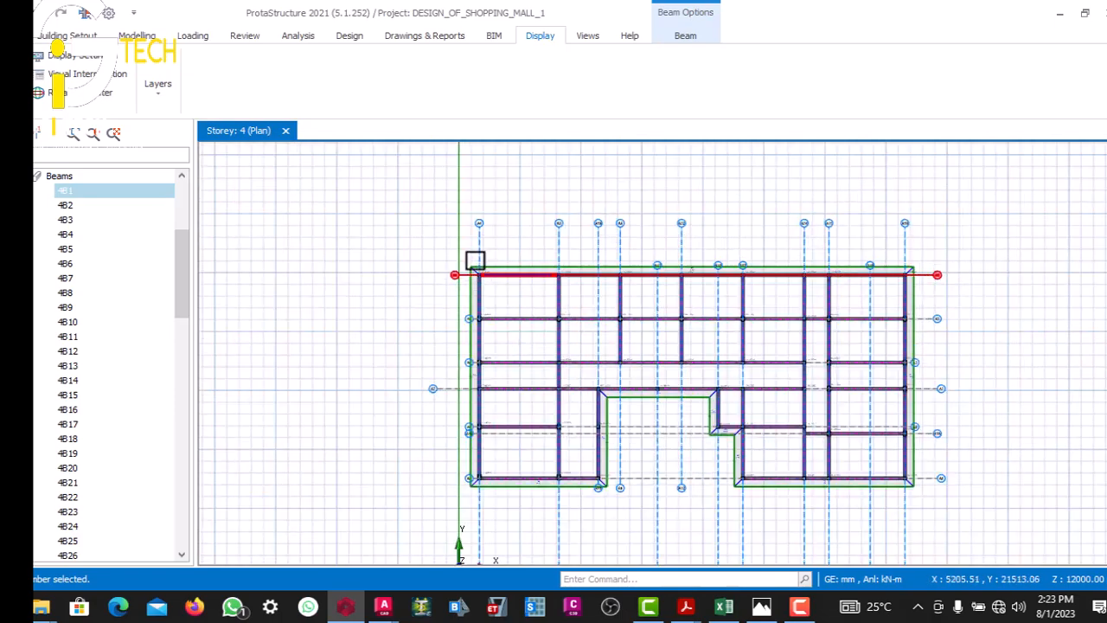
scroll(677, 254, "up", 4)
scroll(678, 254, "down", 4)
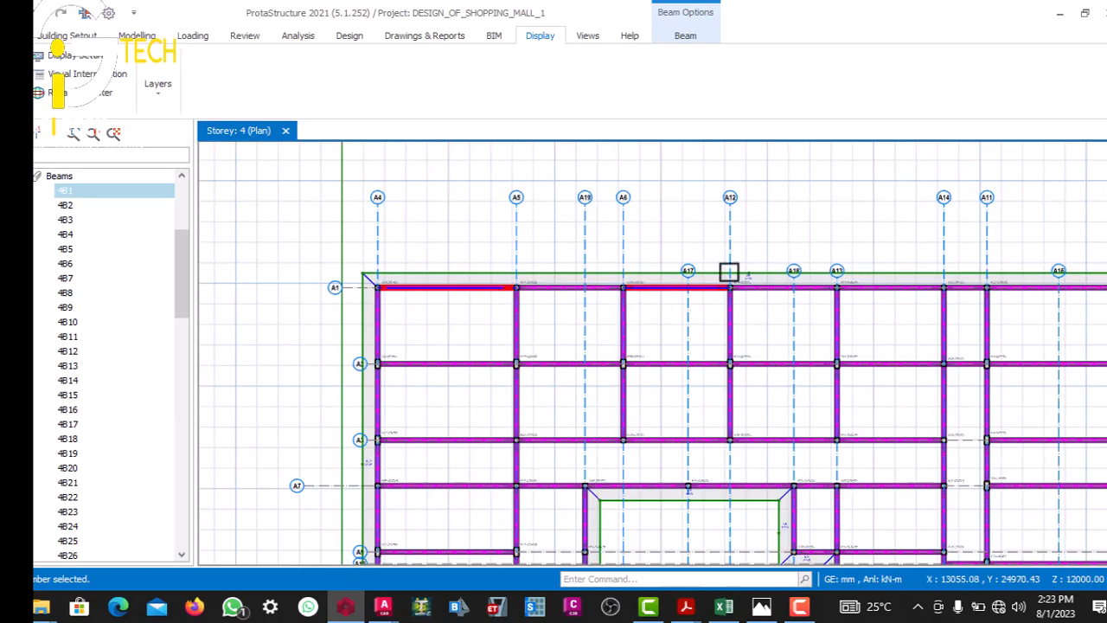
scroll(717, 274, "up", 4)
left_click(603, 274)
scroll(602, 274, "up", 2)
right_click(599, 279)
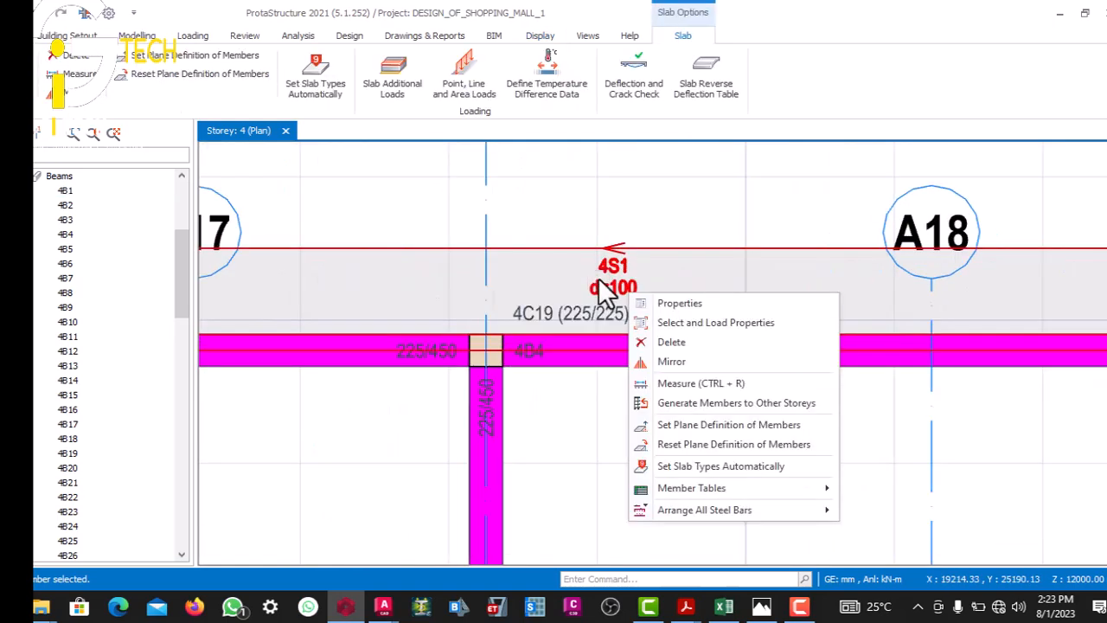
left_click(582, 270)
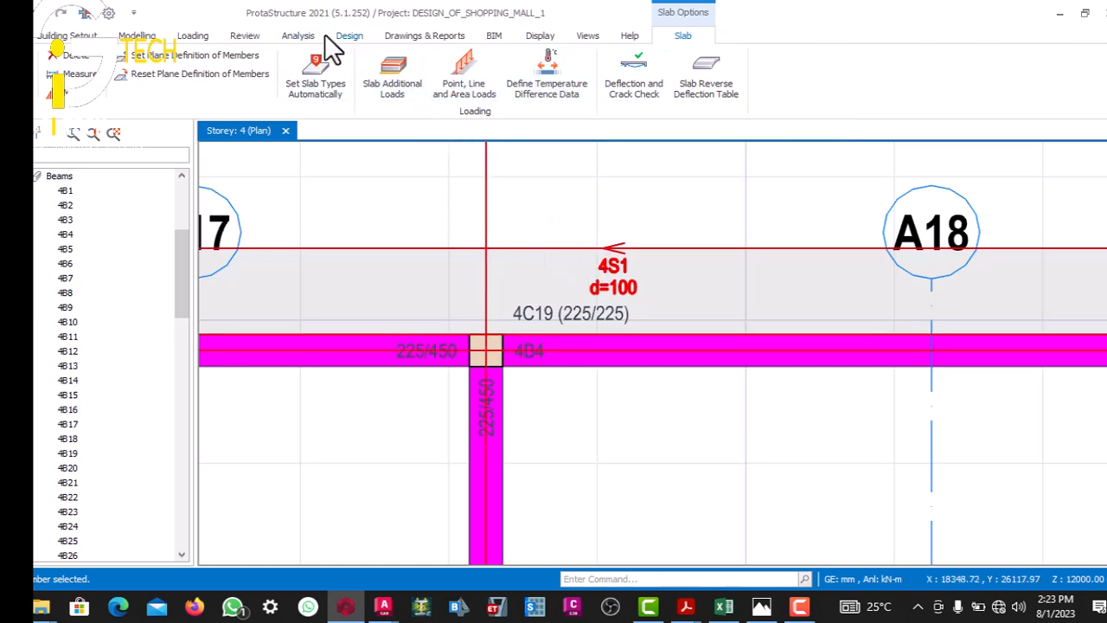
scroll(506, 37, "up", 3)
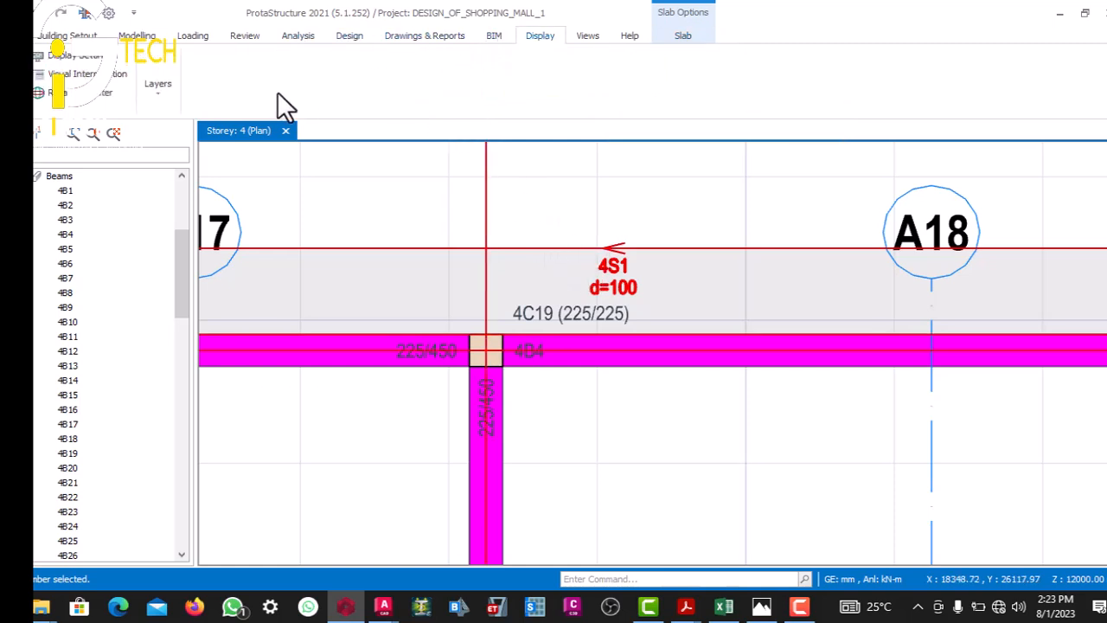
- In Layers and Label Settings, set the Slab Hatch colour to Cyan and apply it
left_click(155, 89)
left_click(138, 146)
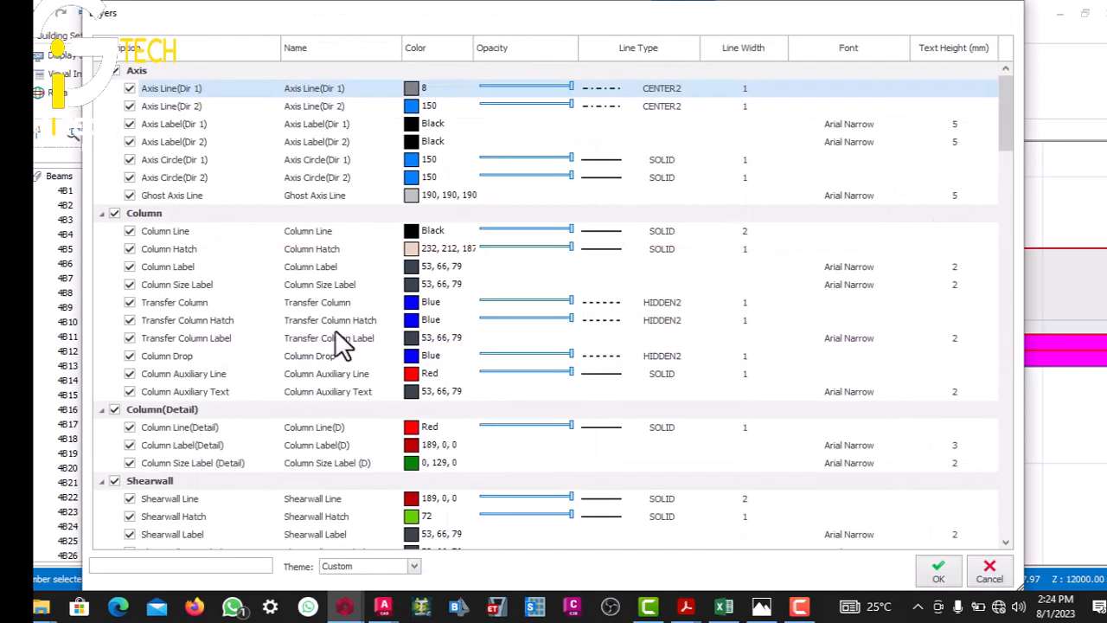
scroll(208, 307, "down", 7)
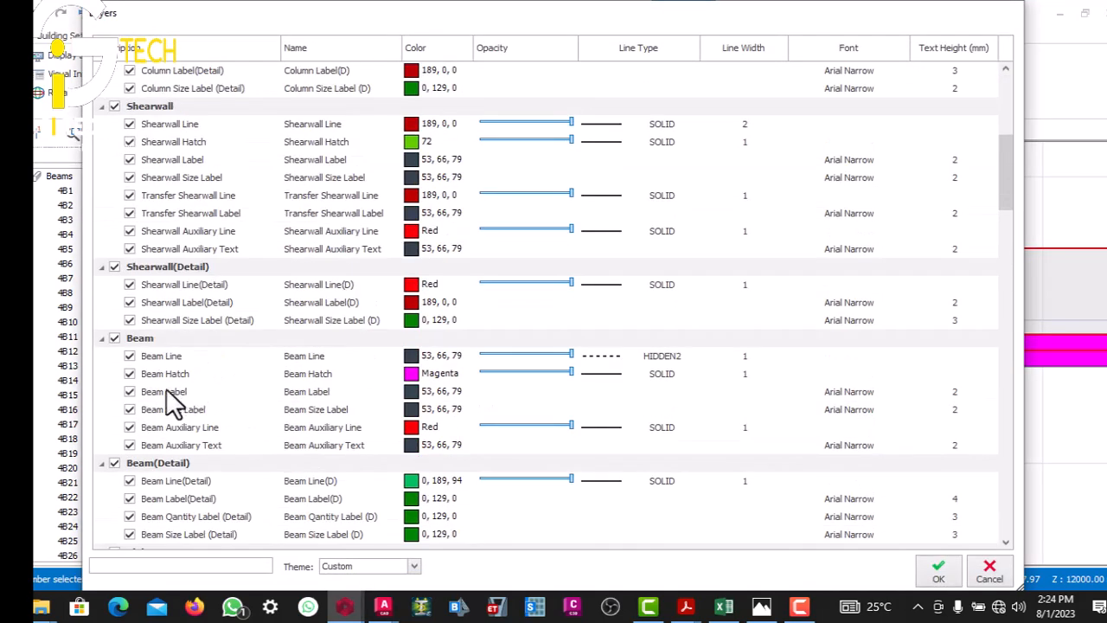
scroll(141, 346, "down", 4)
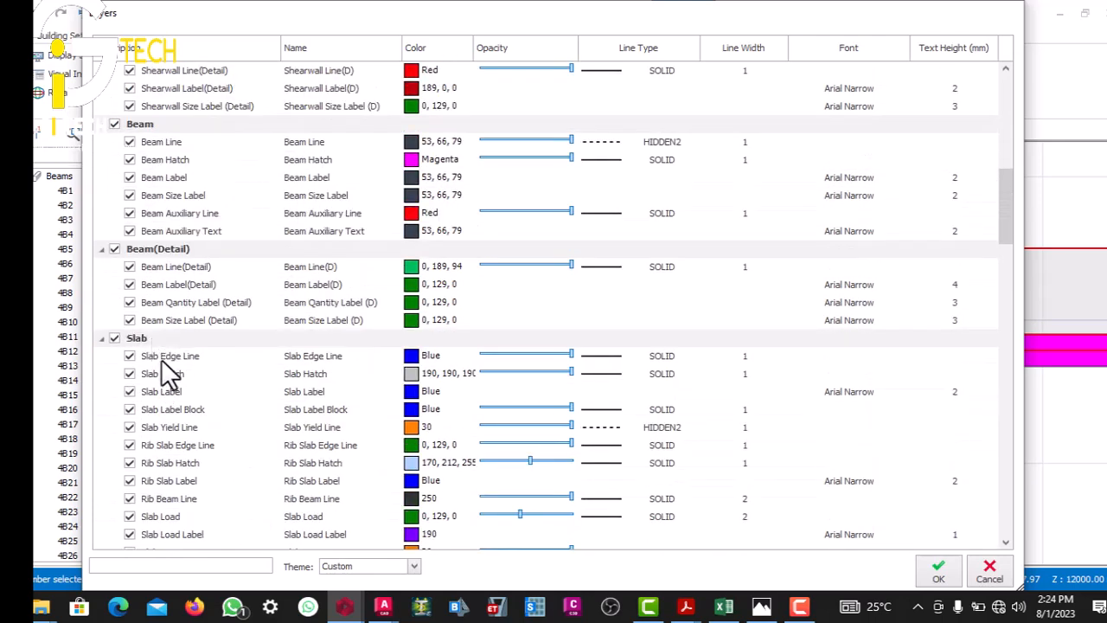
left_click(396, 370)
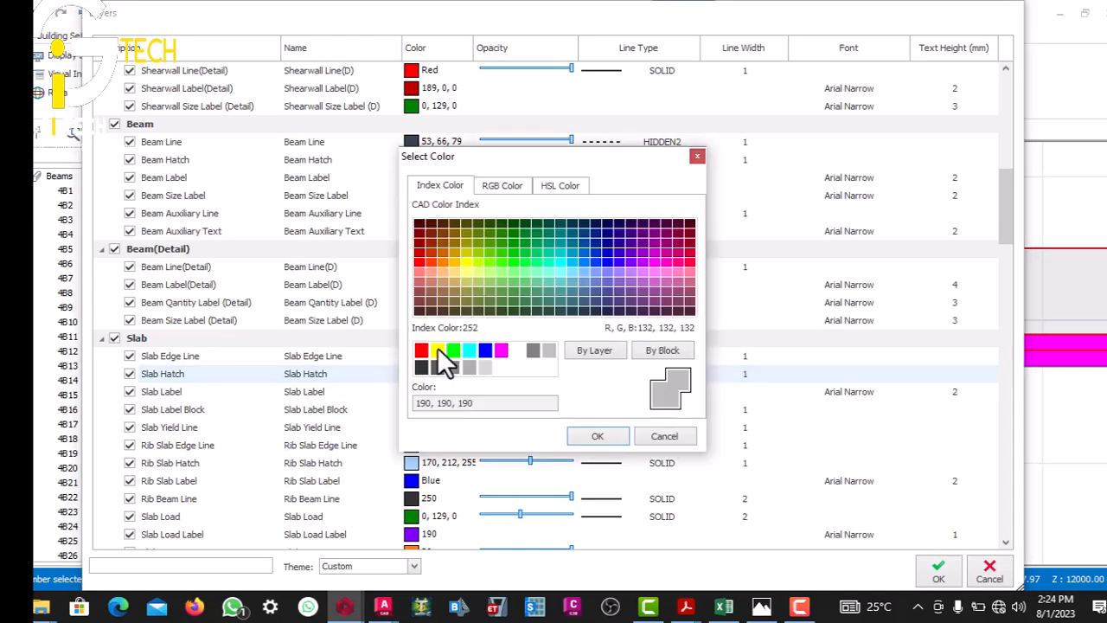
left_click(469, 350)
left_click(569, 429)
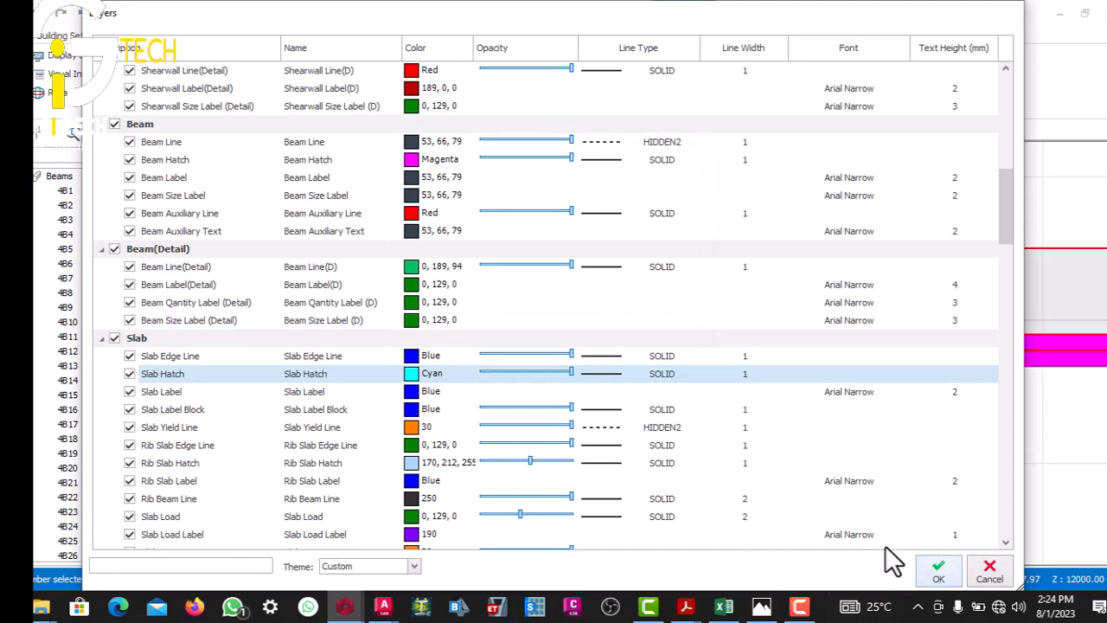
left_click(934, 570)
scroll(542, 299, "down", 3)
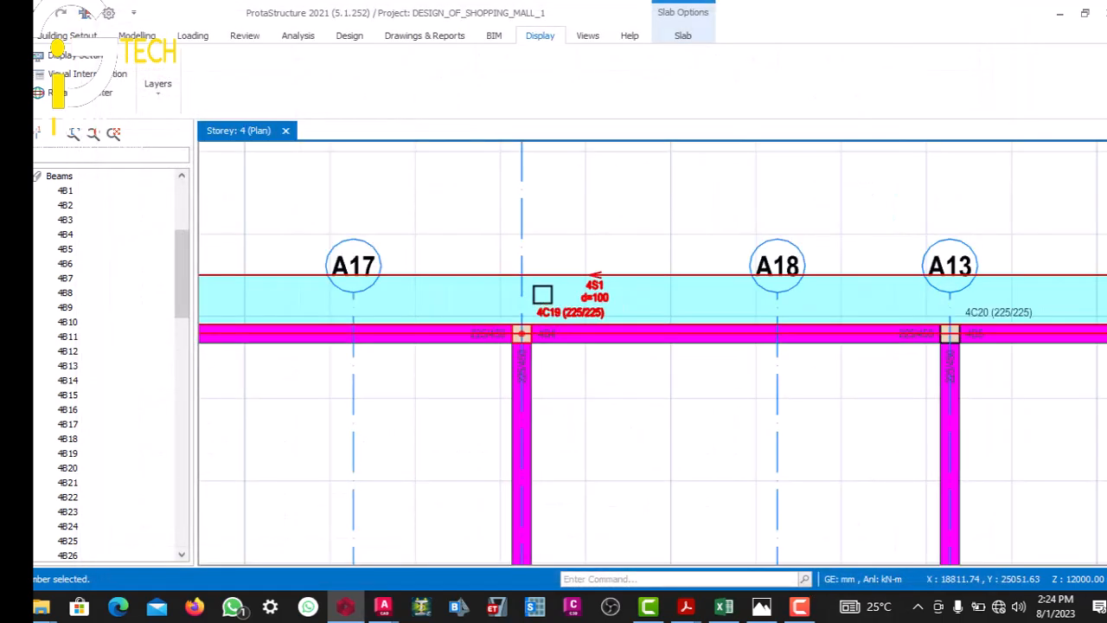
scroll(543, 294, "down", 5)
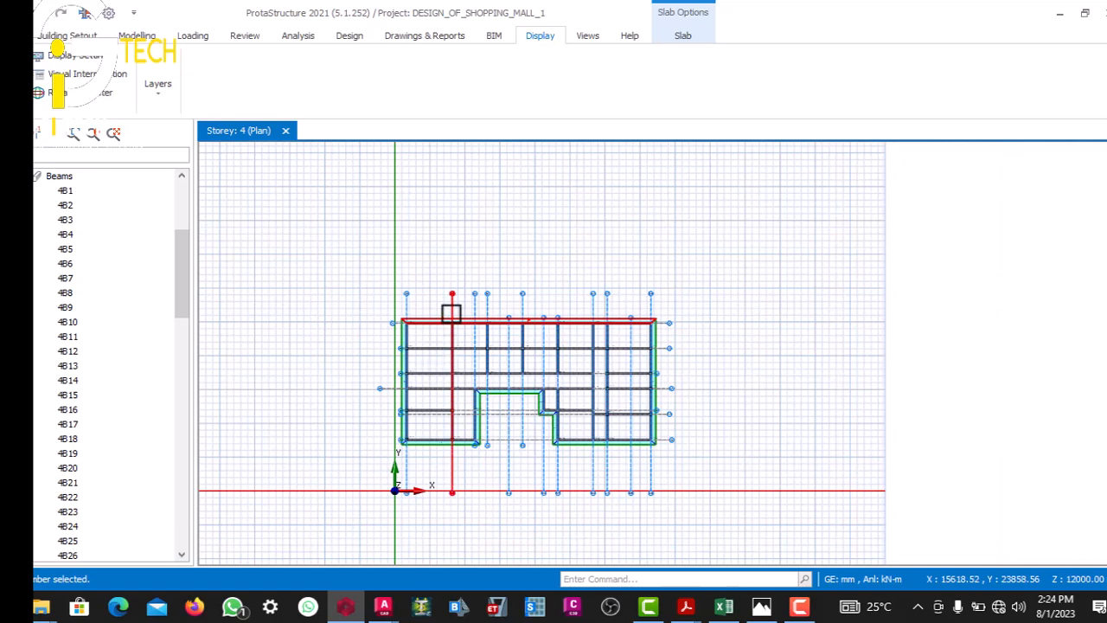
- Switch the storey view to 3D and orbit to a low front view of the building
scroll(451, 312, "up", 2)
scroll(95, 199, "up", 5)
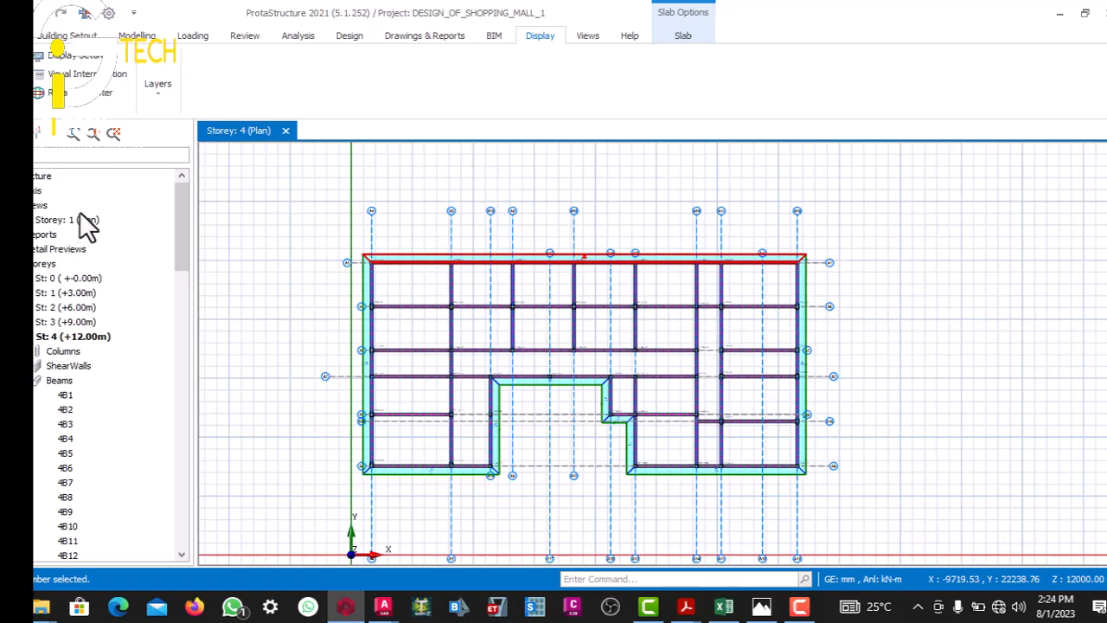
right_click(87, 223)
left_click(112, 229)
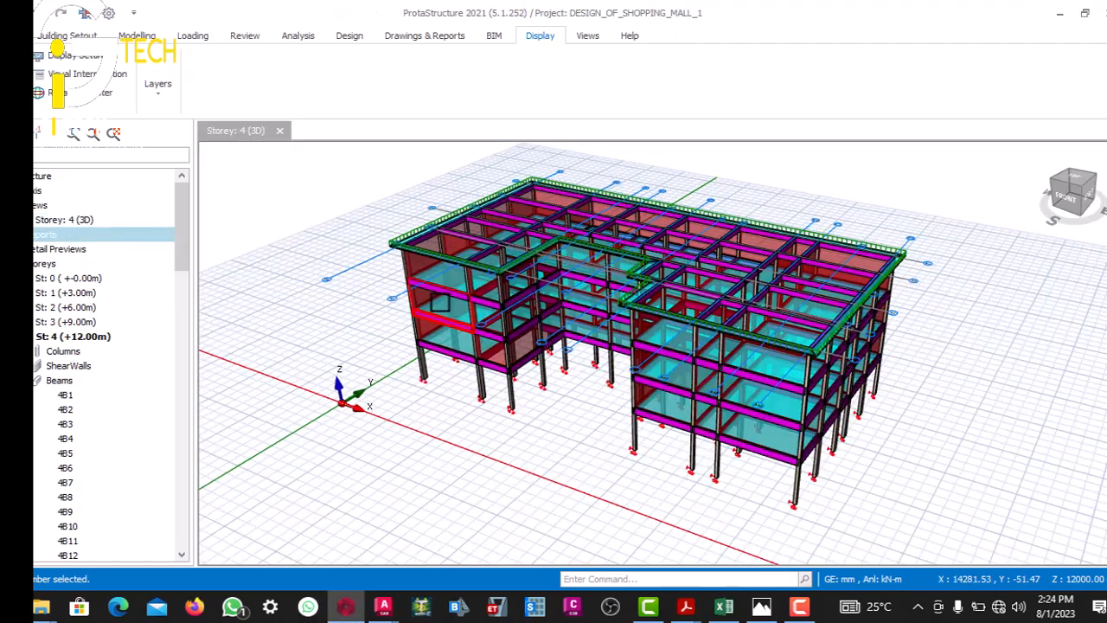
middle_click_drag(454, 312, 495, 291)
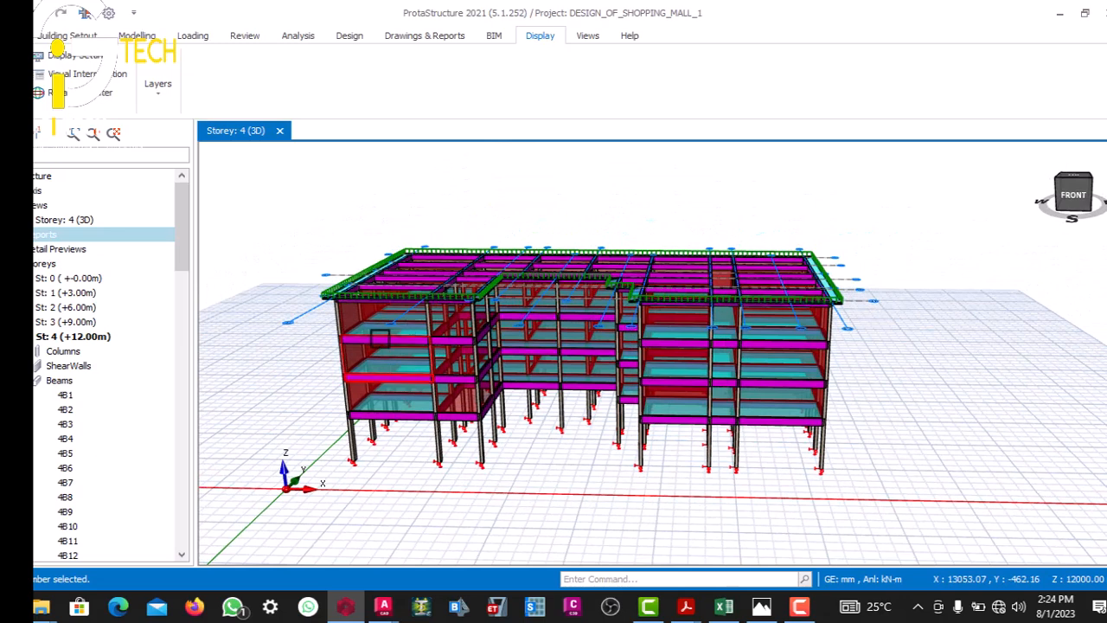
scroll(379, 337, "up", 3)
- Make St: 0 the current storey and orbit the model to an oblique top view
left_click(94, 276)
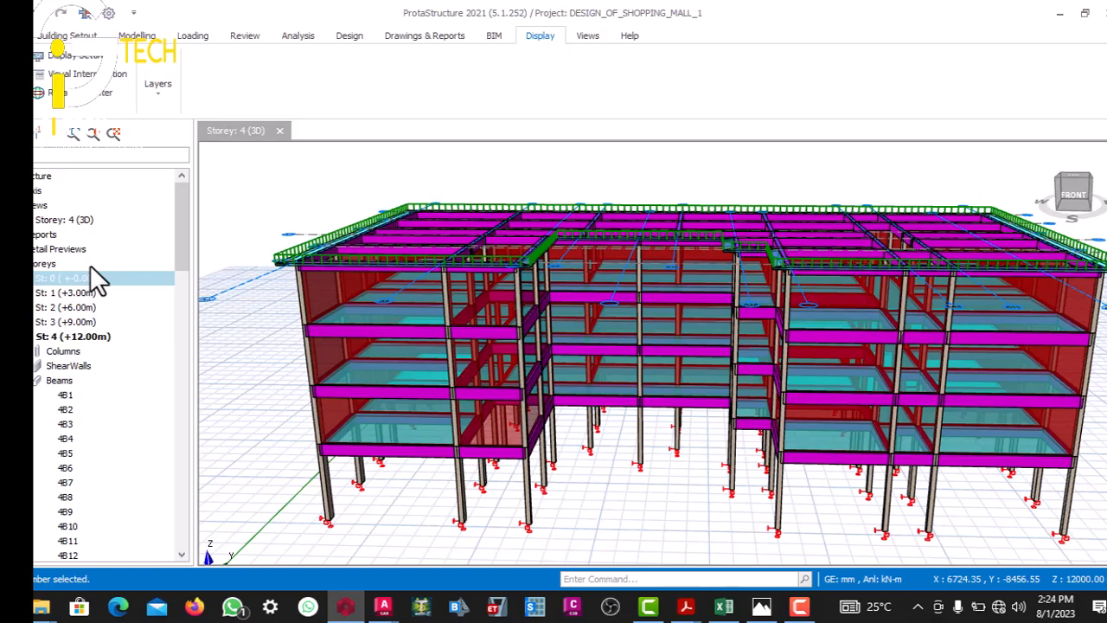
double_click(93, 278)
middle_click_drag(386, 330, 511, 407)
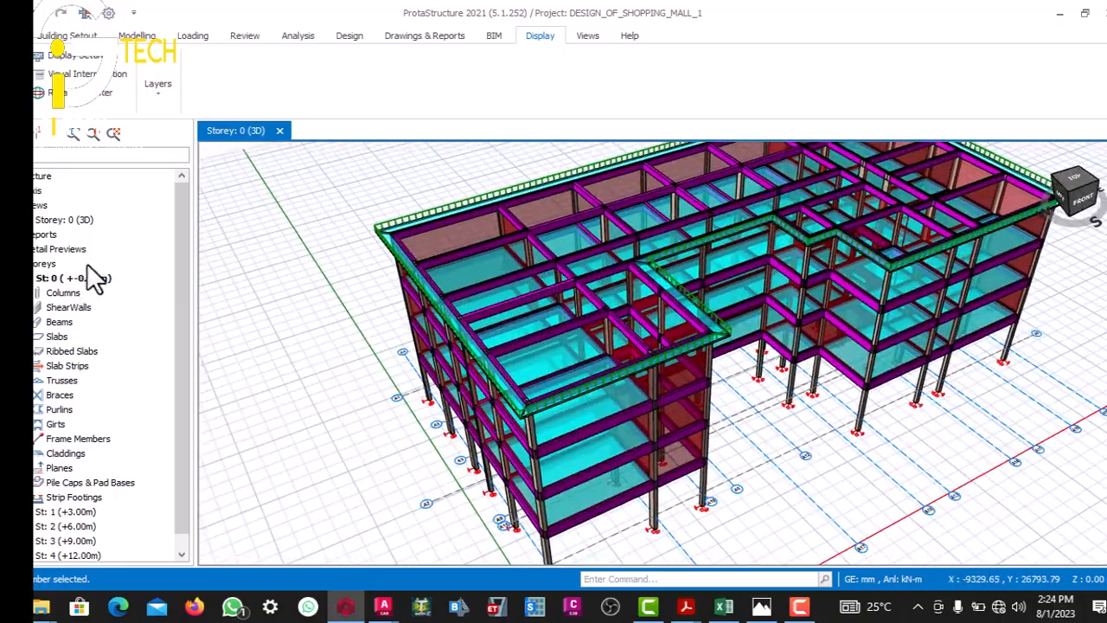
right_click(69, 220)
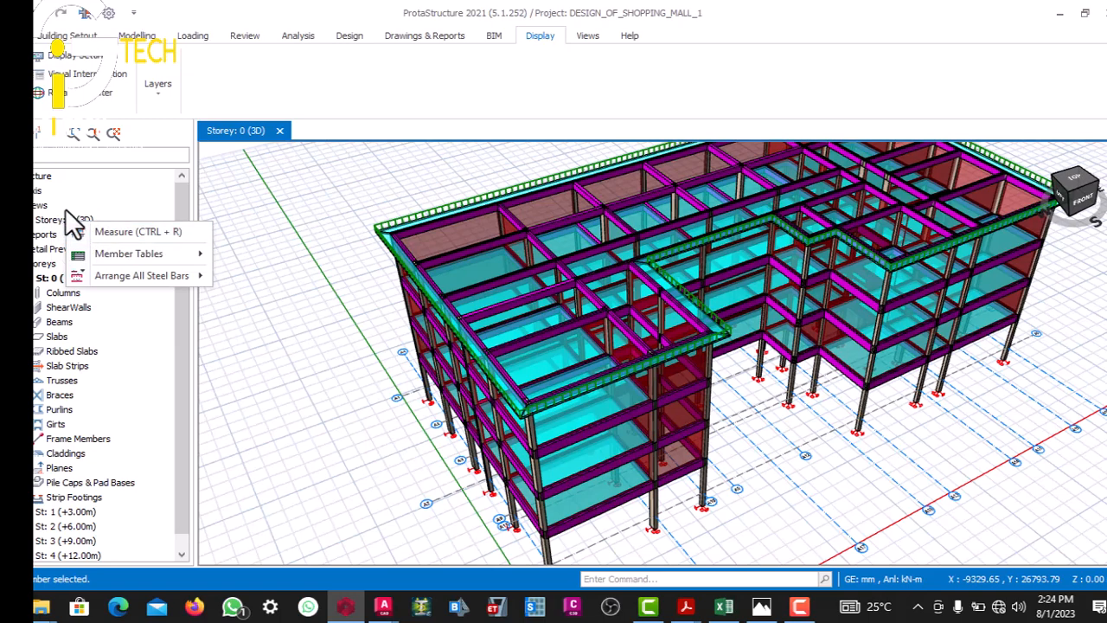
left_click(57, 213)
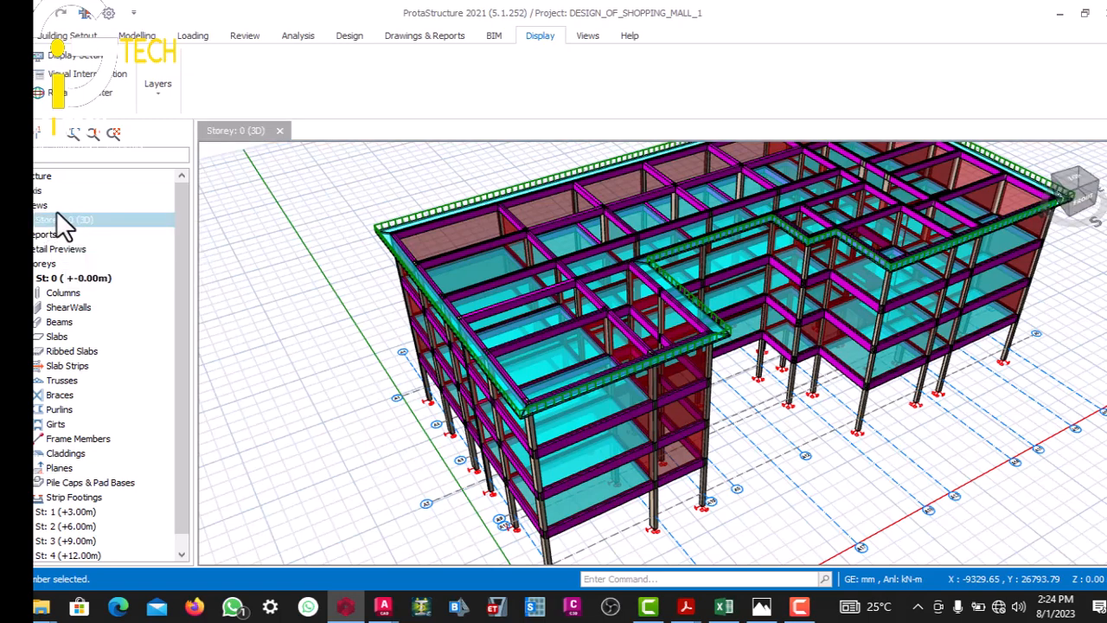
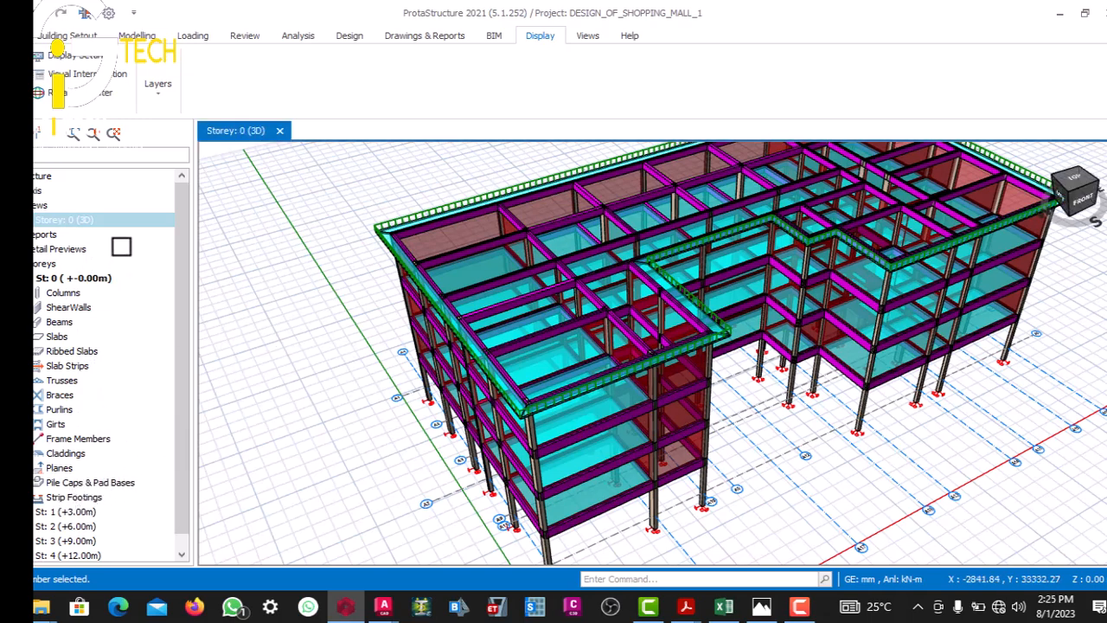
- Switch Storey 1 from 3D to a plan view and zoom to fit the whole floor plan
left_click(78, 511)
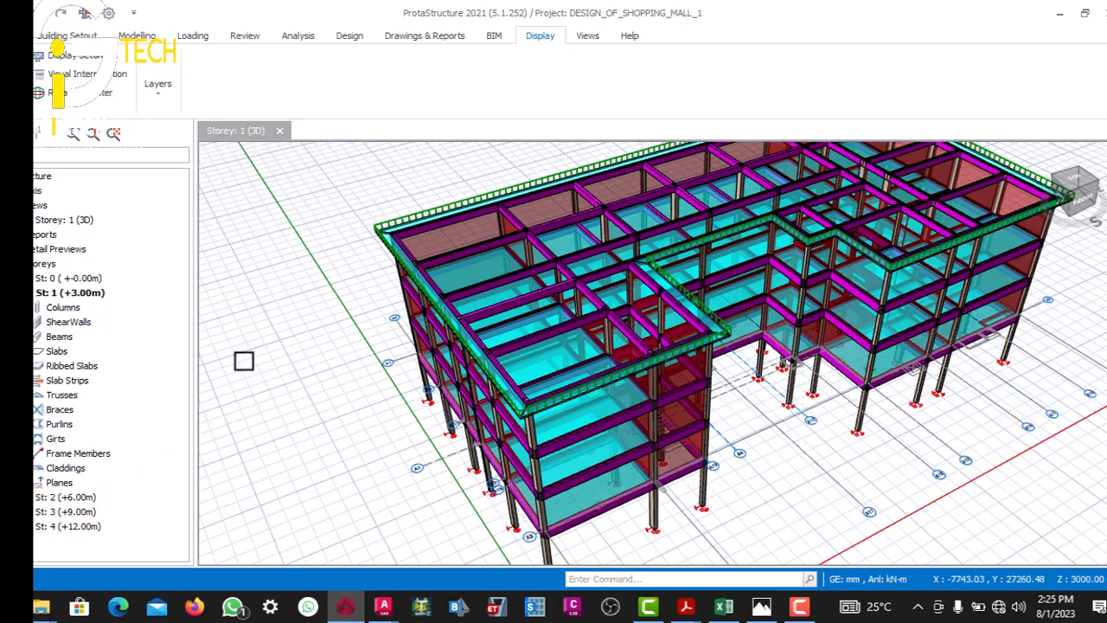
left_click(73, 214)
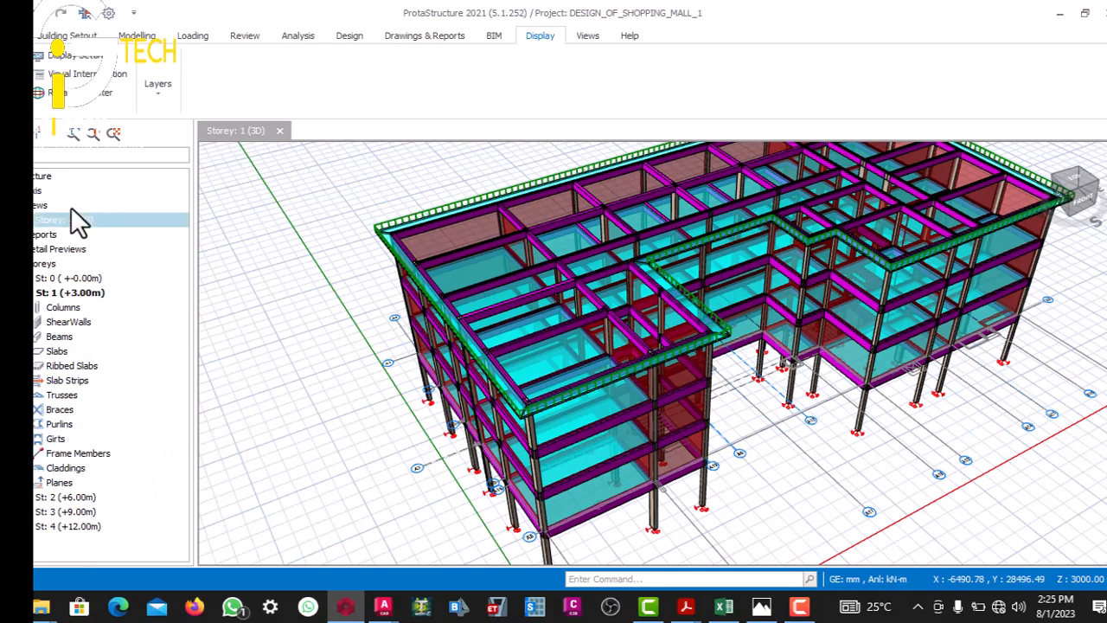
right_click(77, 218)
left_click(114, 227)
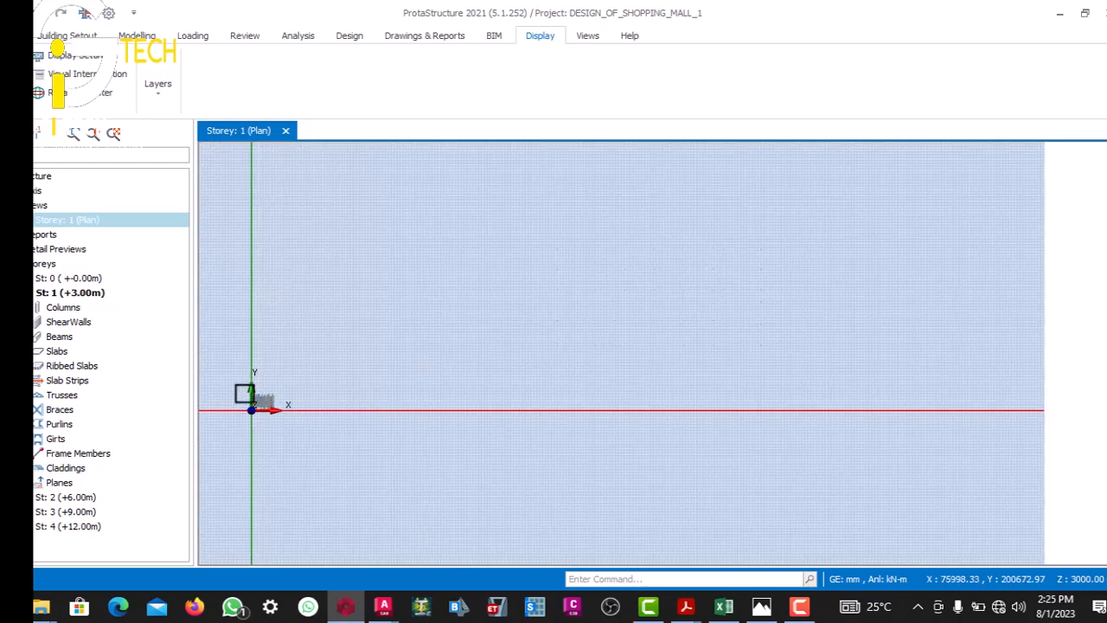
scroll(244, 394, "up", 12)
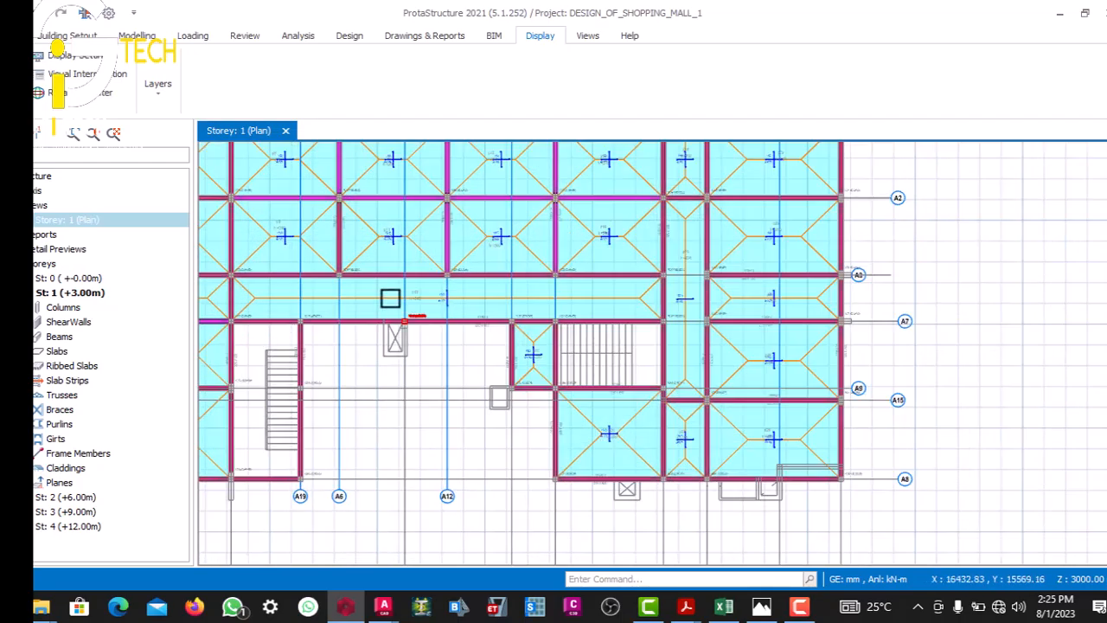
scroll(421, 309, "down", 6)
scroll(353, 284, "up", 5)
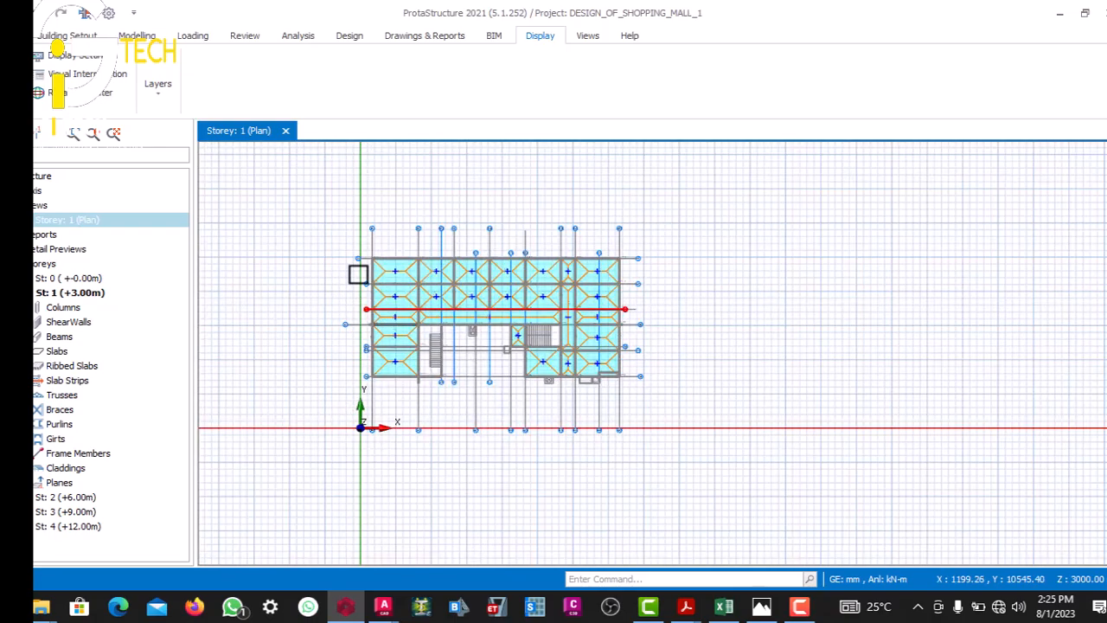
scroll(385, 236, "up", 3)
scroll(396, 257, "down", 5)
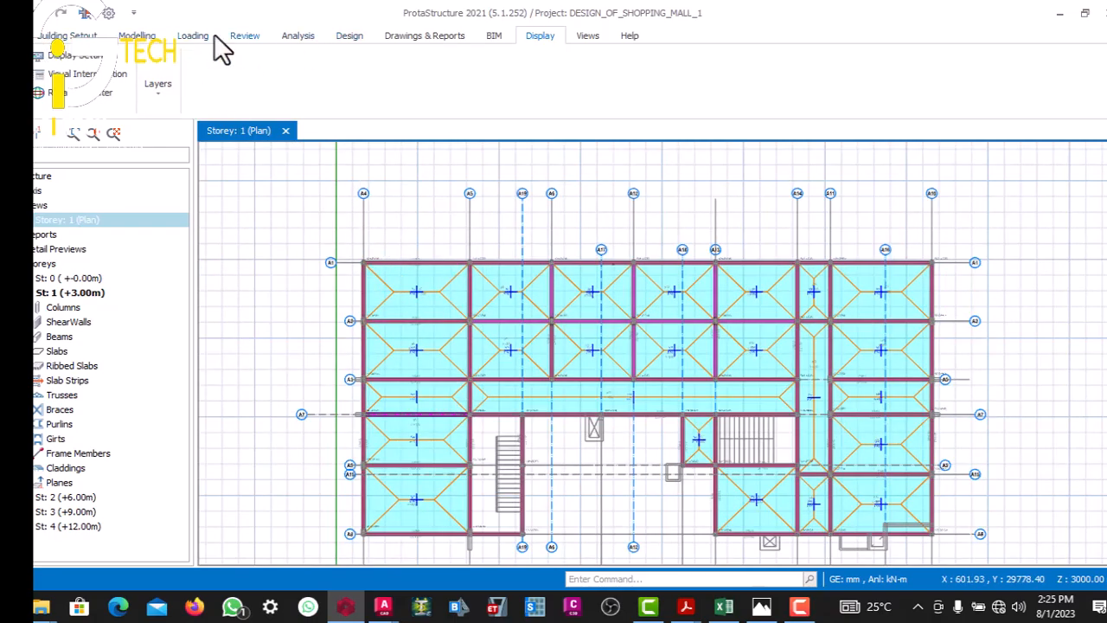
- In Building Analysis Project Parameters, enter 150 as the Foundations allowable soil stress
left_click(294, 38)
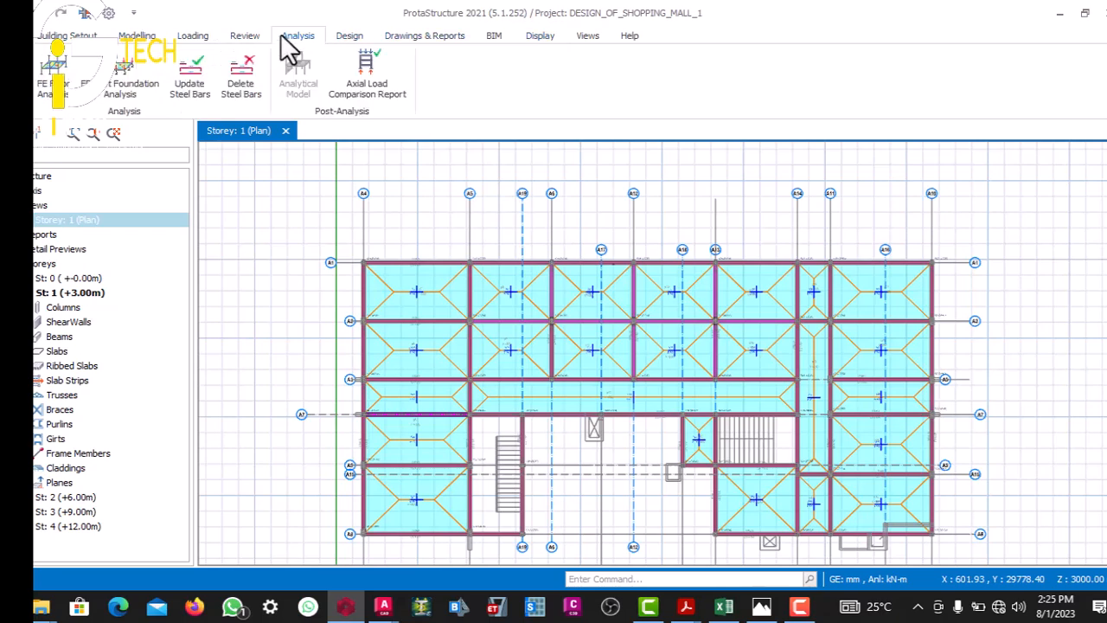
left_click(11, 76)
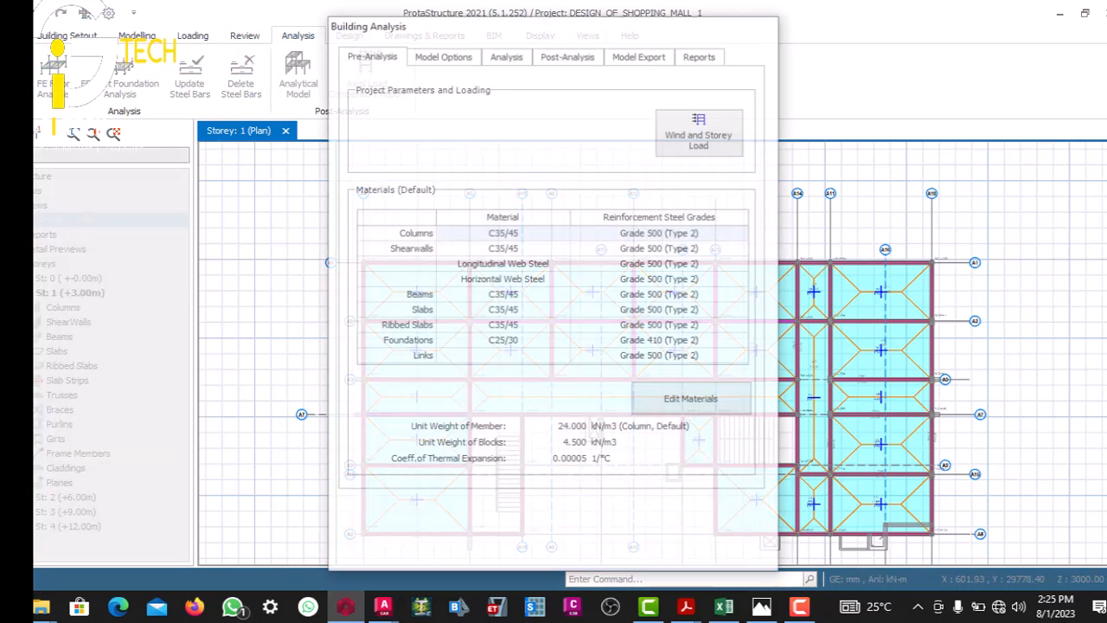
left_click(468, 141)
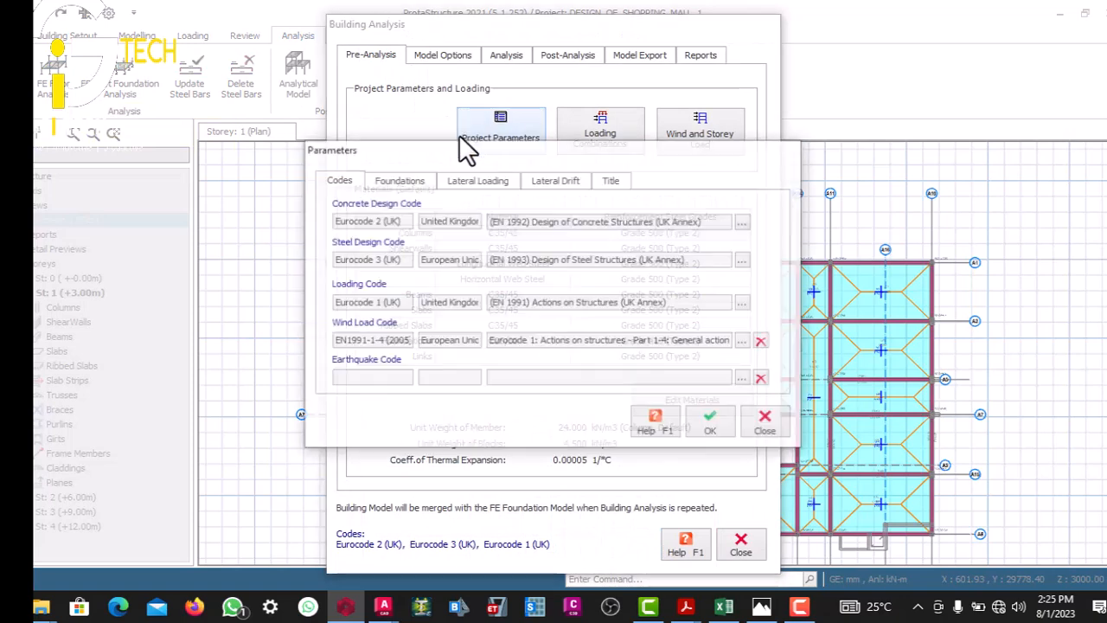
left_click(402, 180)
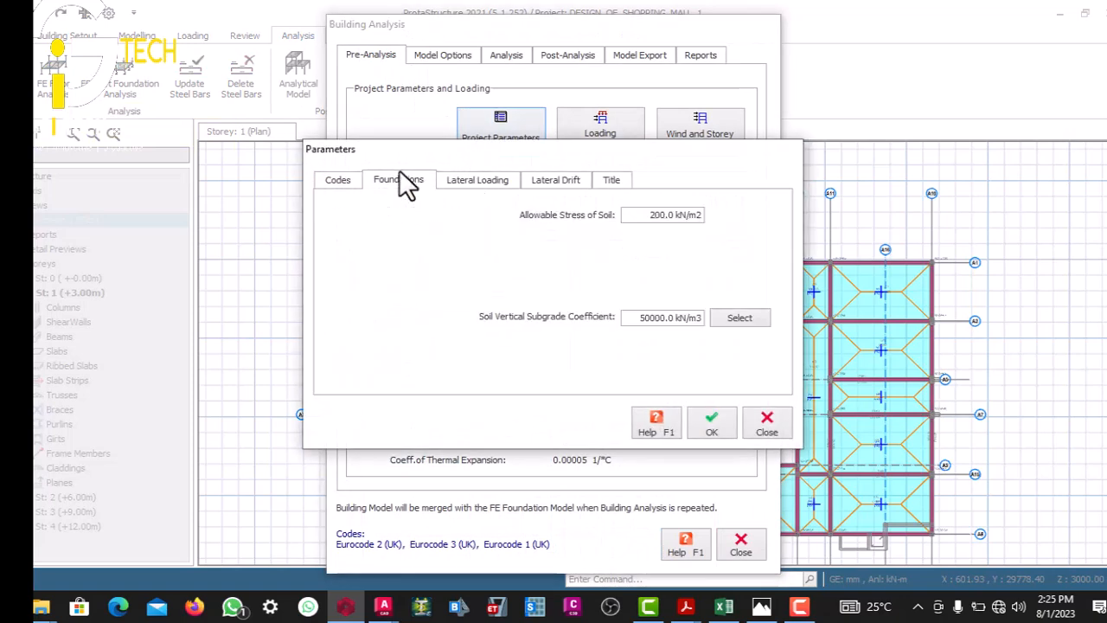
left_click(625, 215)
left_click_drag(626, 215, 705, 215)
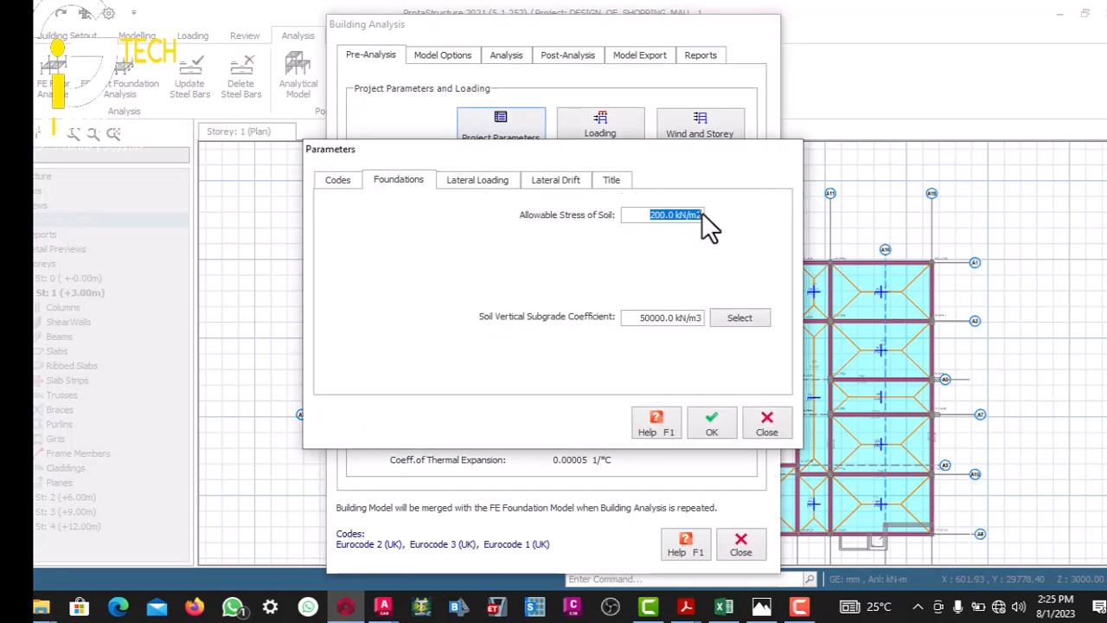
type("150")
- On the Title tab, complete the header 'PROPOSED DESIGN FOR SHOPPING MALL' and enter the engineer's name as maker and checker
left_click(606, 180)
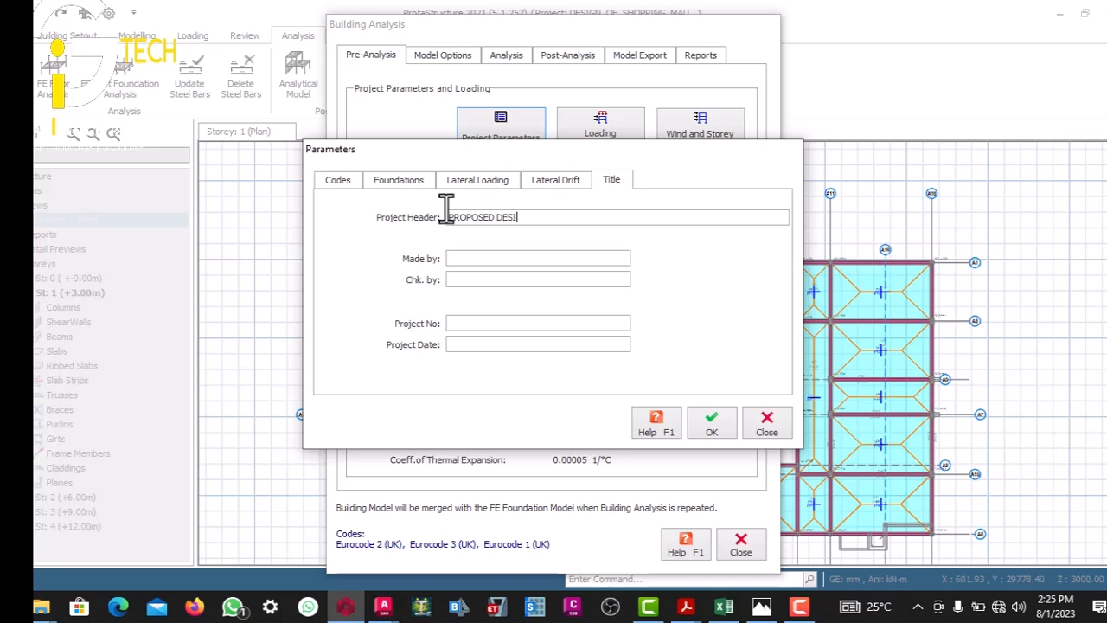
type("FOR SHOPPING MALL")
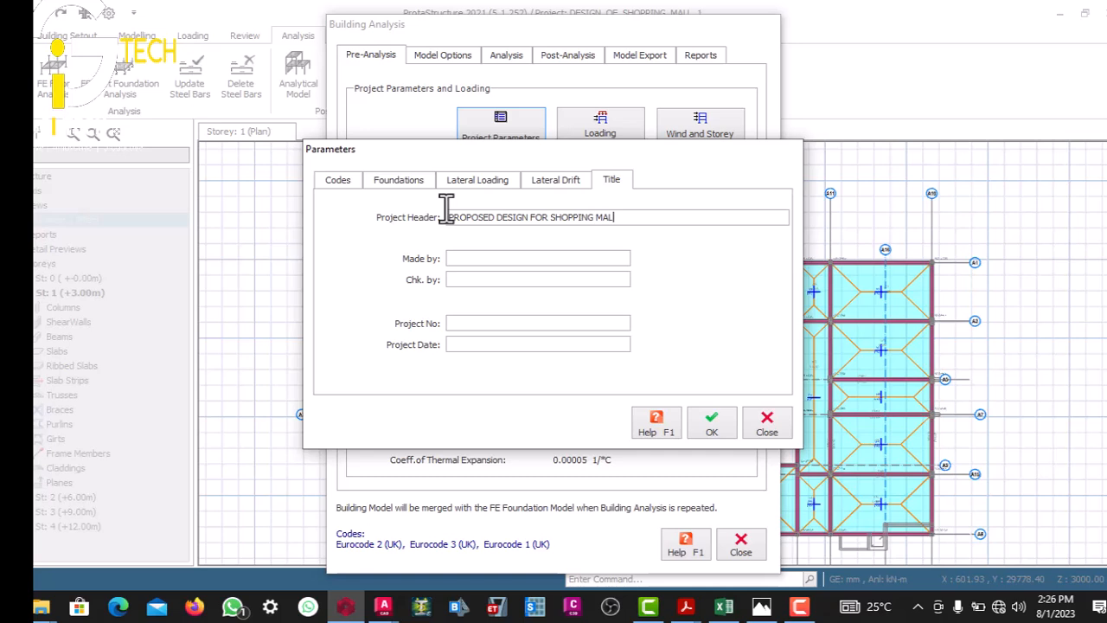
left_click(439, 254)
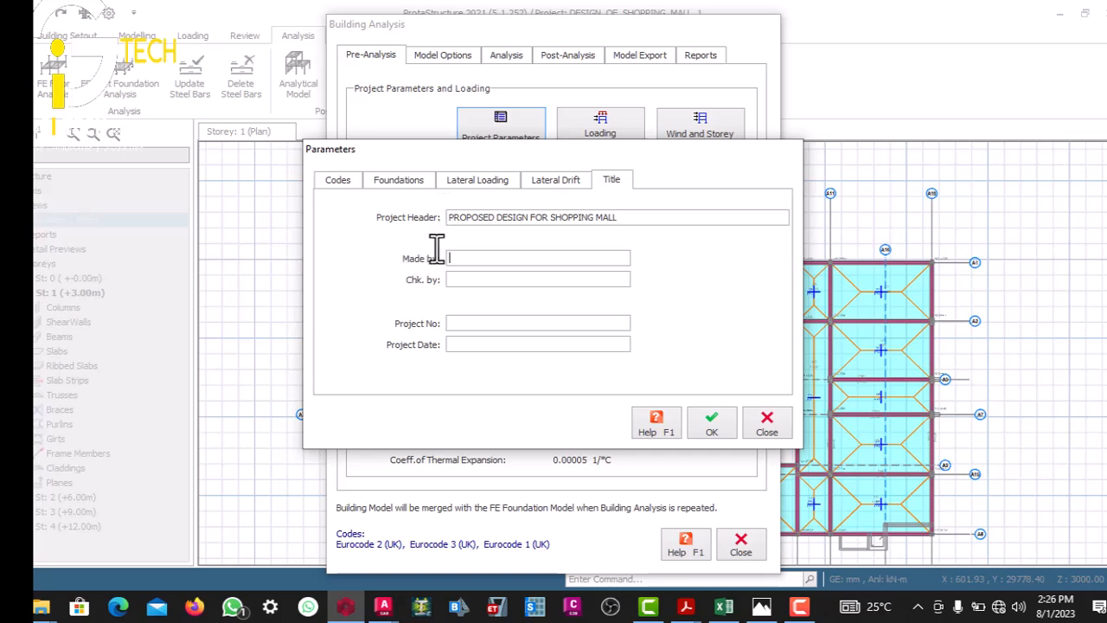
type("ENG")
type("R. ")
type("NDIF")
type("R")
type("EKE ")
type("OKON ")
type("ENGR")
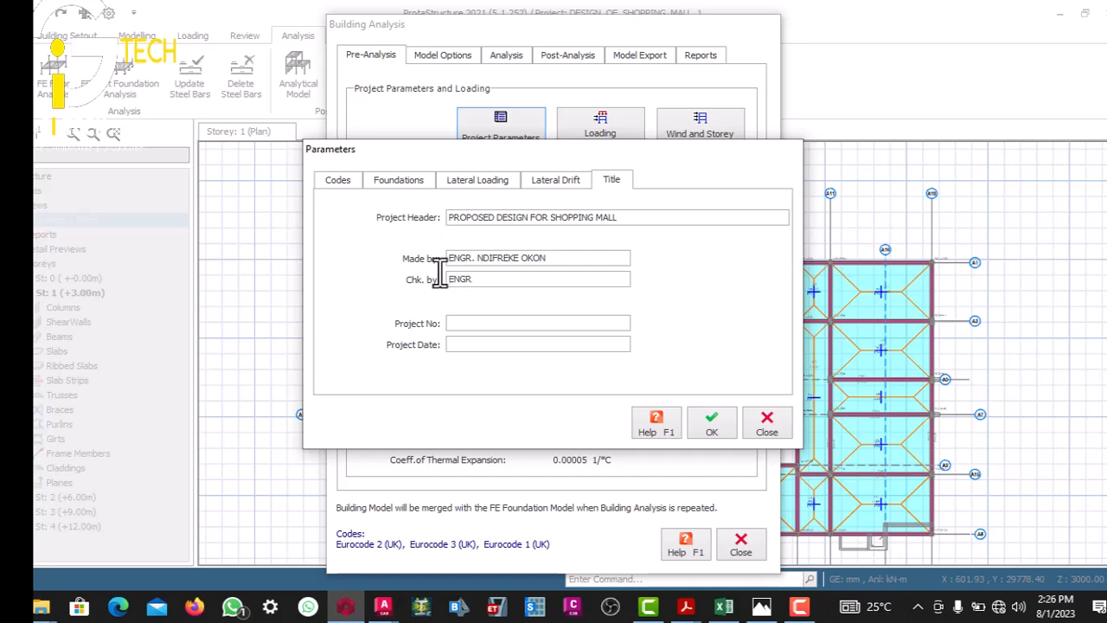
key("BackSpace")
type(".")
key("BackSpace")
key("BackSpace")
type("R. NDIFREKE OKON")
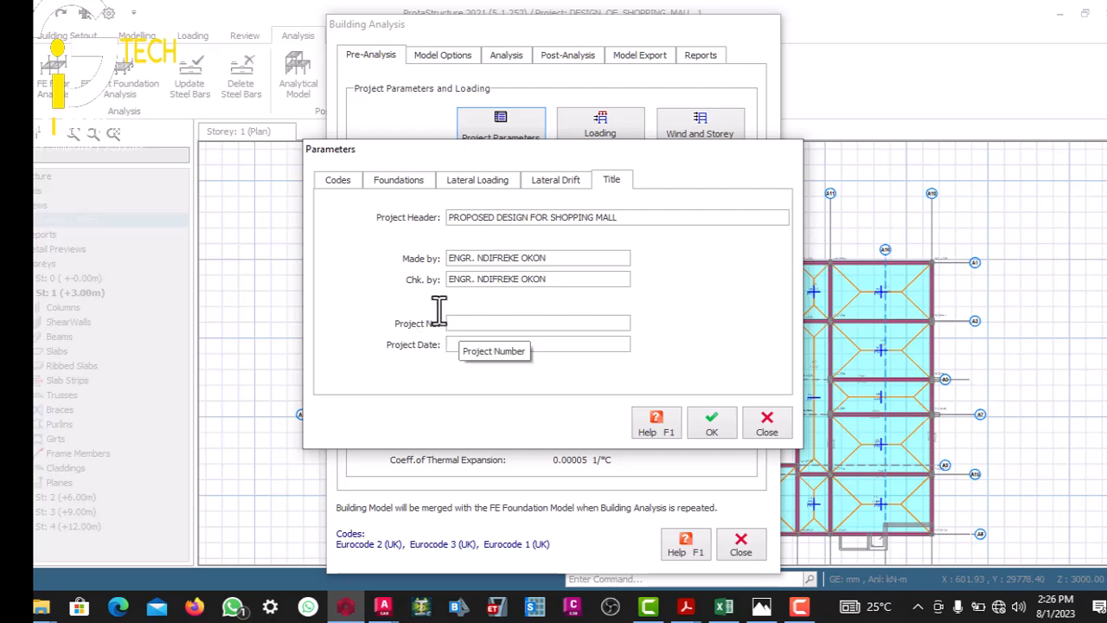
- Confirm the parameters, then auto-generate and accept the 11 load combinations, G+Q through G-Ny+Q
left_click(699, 424)
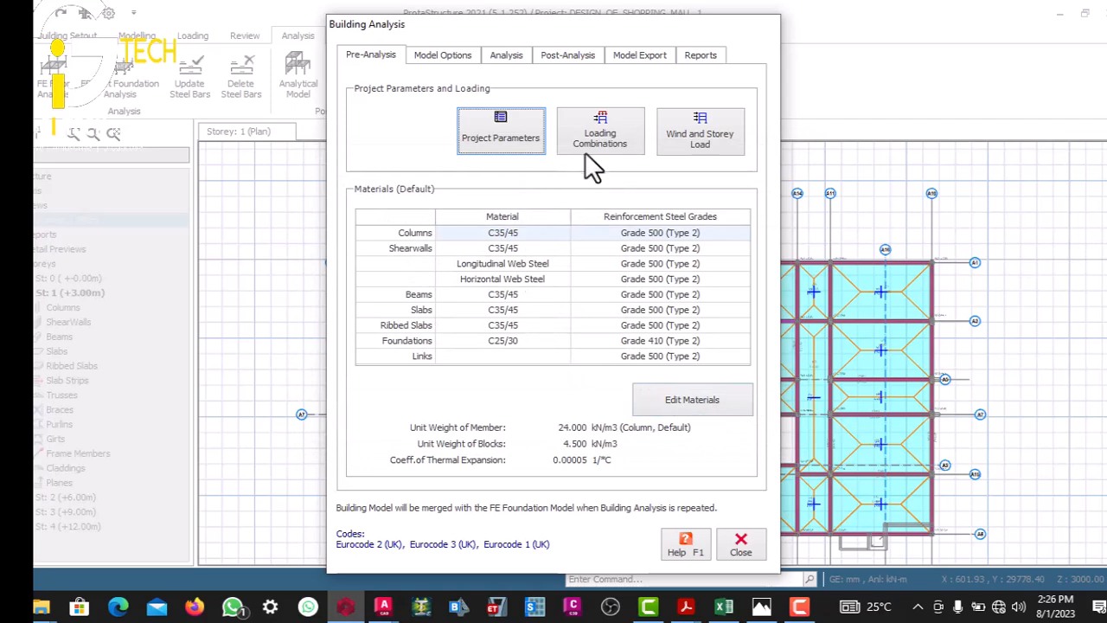
left_click(564, 134)
left_click(268, 482)
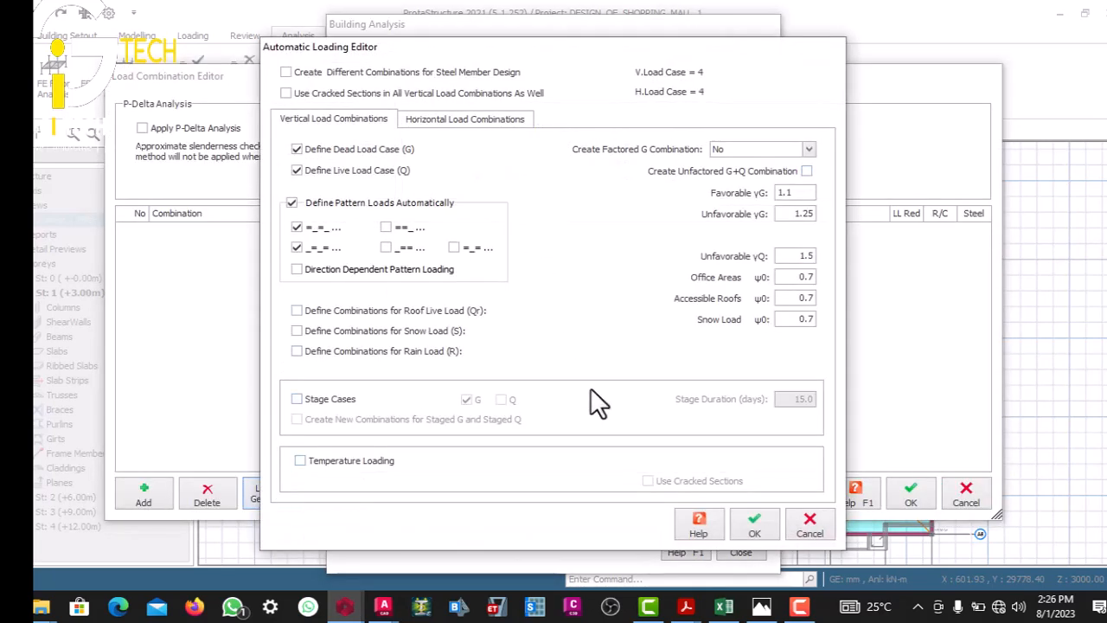
left_click_drag(514, 44, 342, 45)
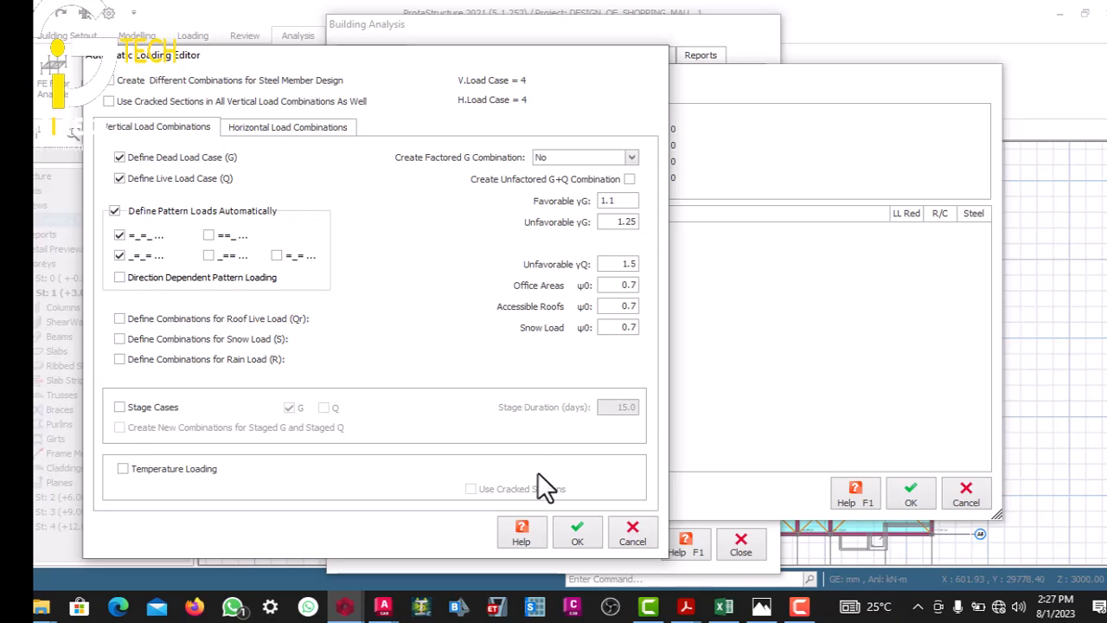
left_click(554, 519)
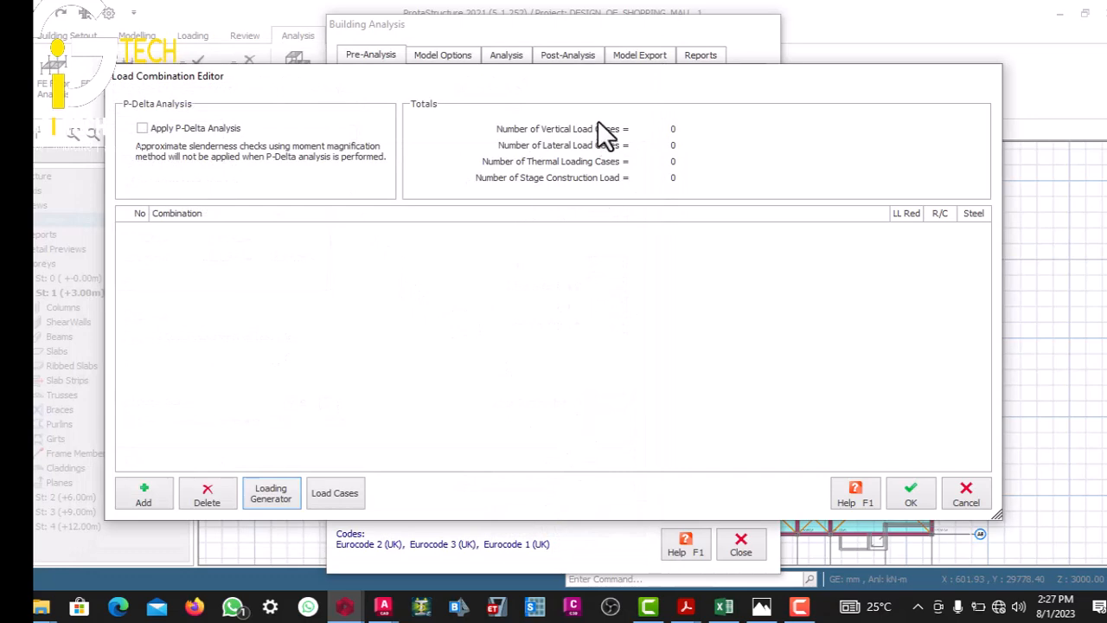
left_click(326, 483)
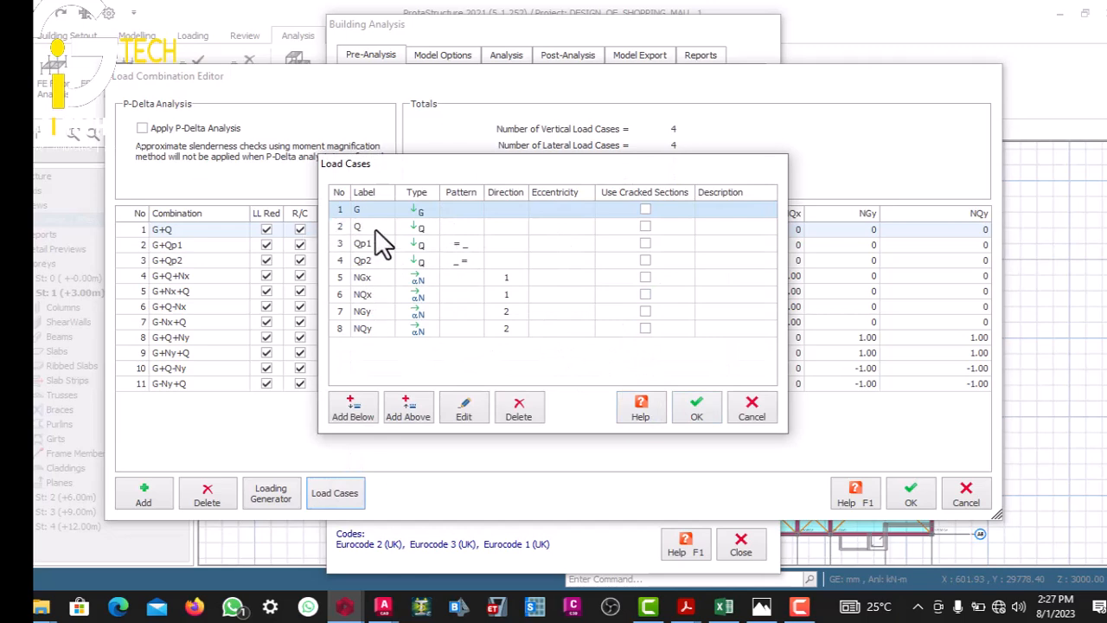
left_click(673, 396)
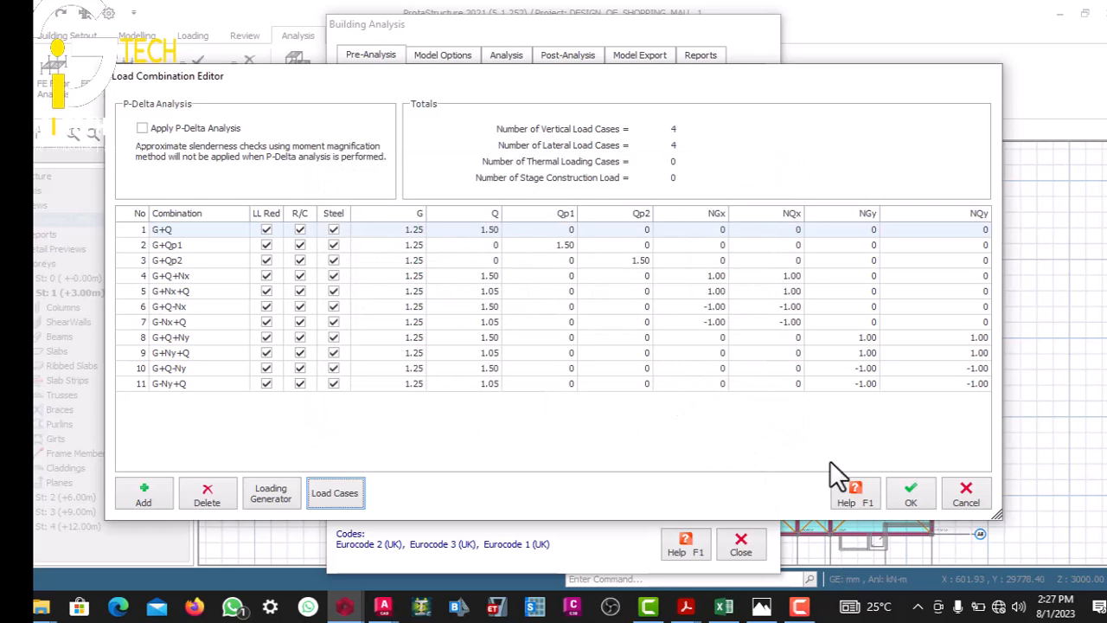
left_click(904, 492)
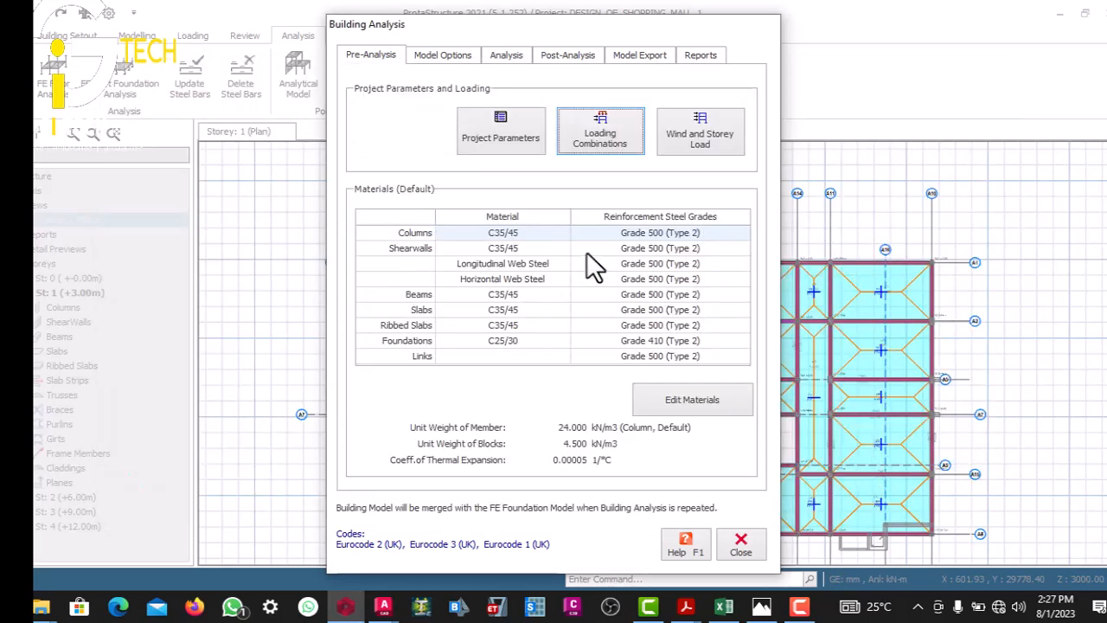
- Set C20/25 concrete for columns and apply it to all concrete members in the storey
left_click(657, 394)
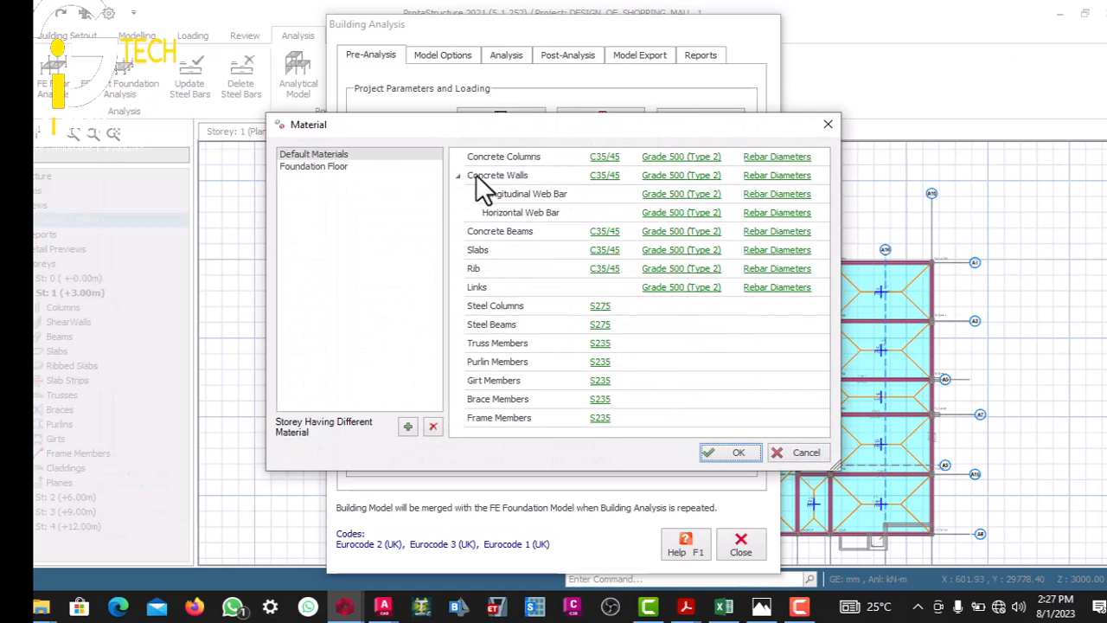
left_click(563, 157)
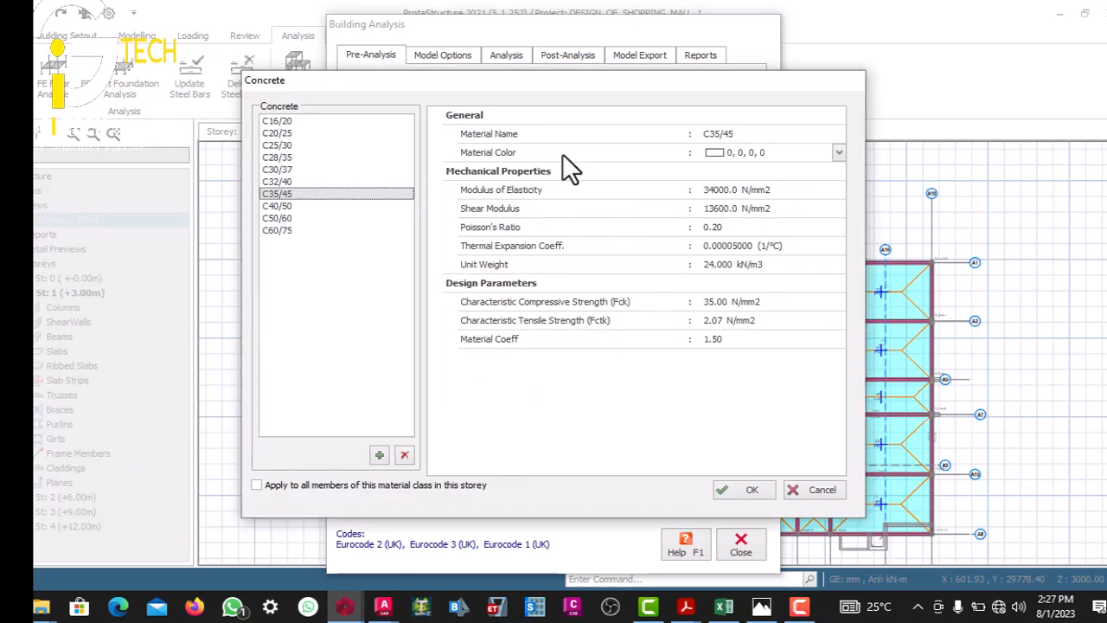
left_click(265, 132)
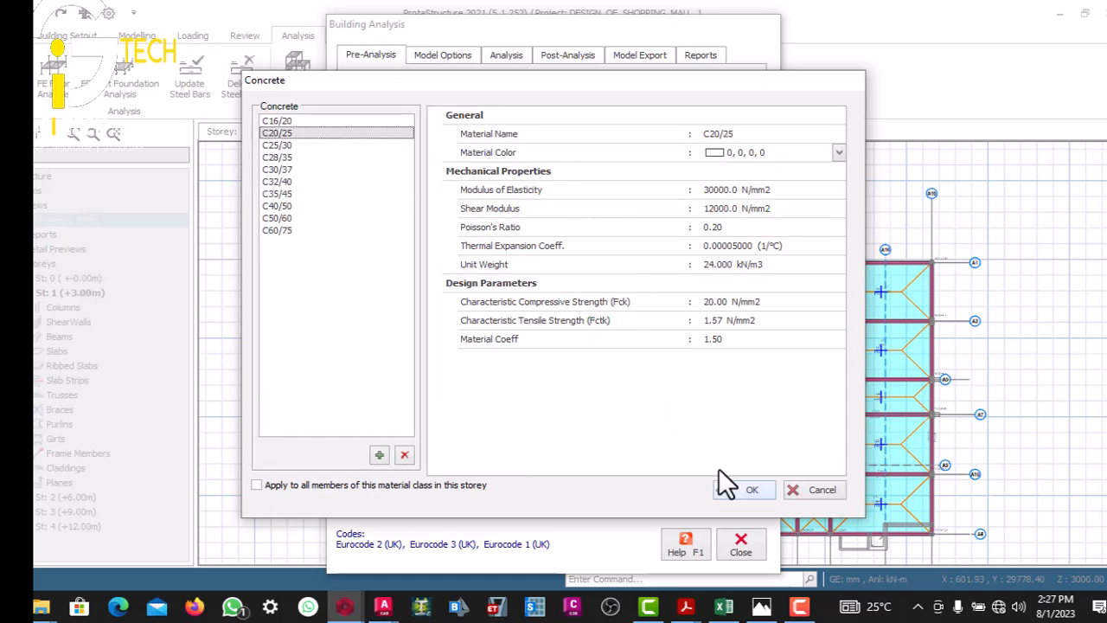
left_click_drag(358, 89, 289, 82)
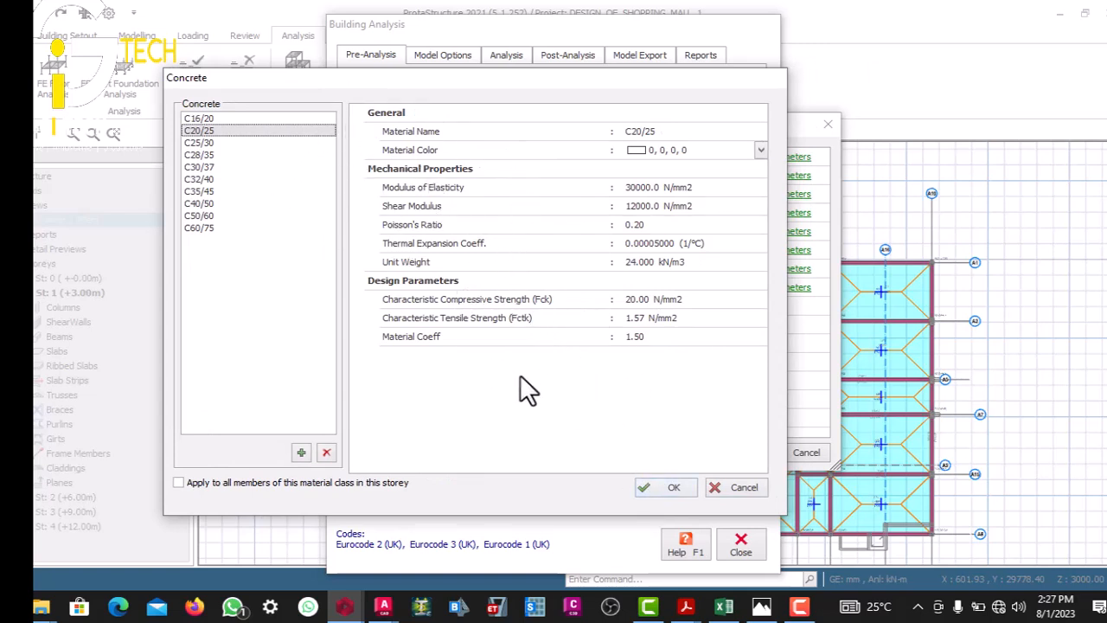
left_click(640, 480)
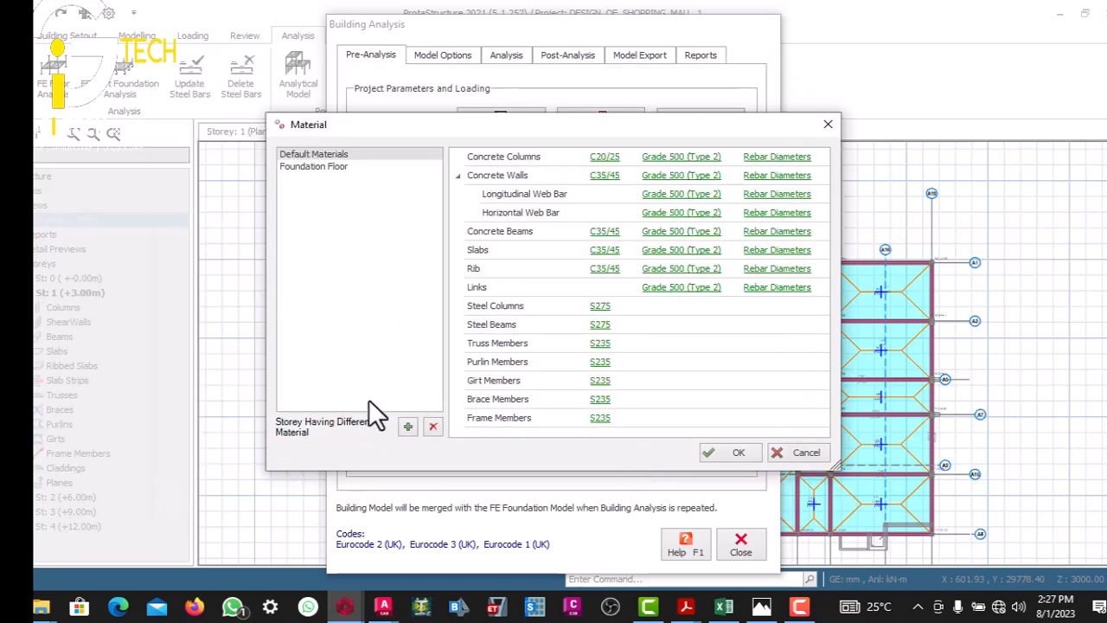
left_click(591, 157)
left_click(248, 475)
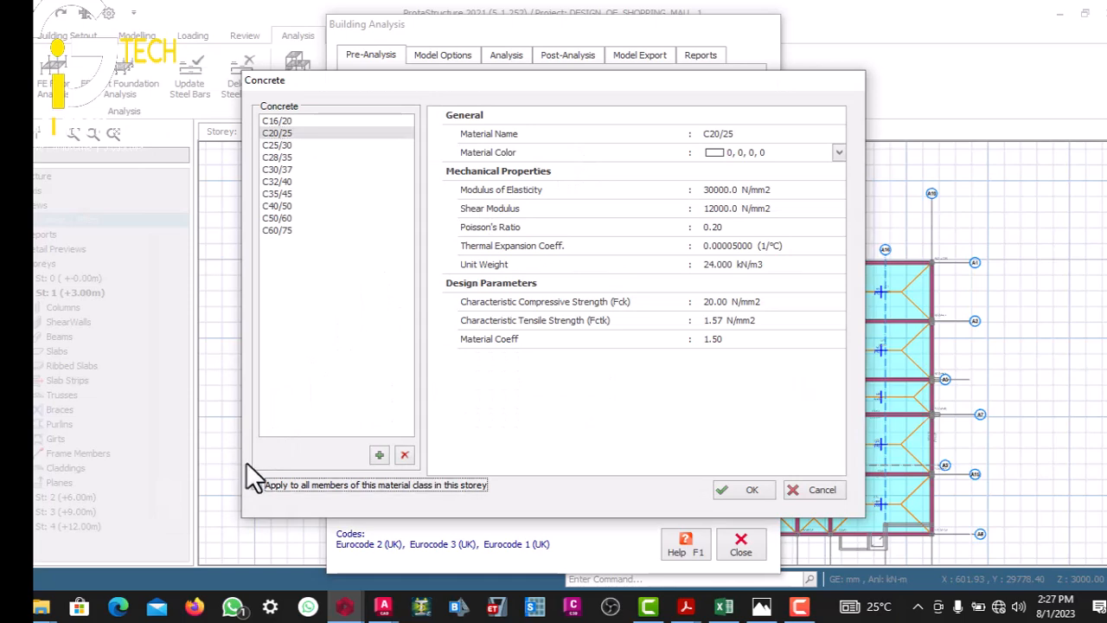
left_click(716, 487)
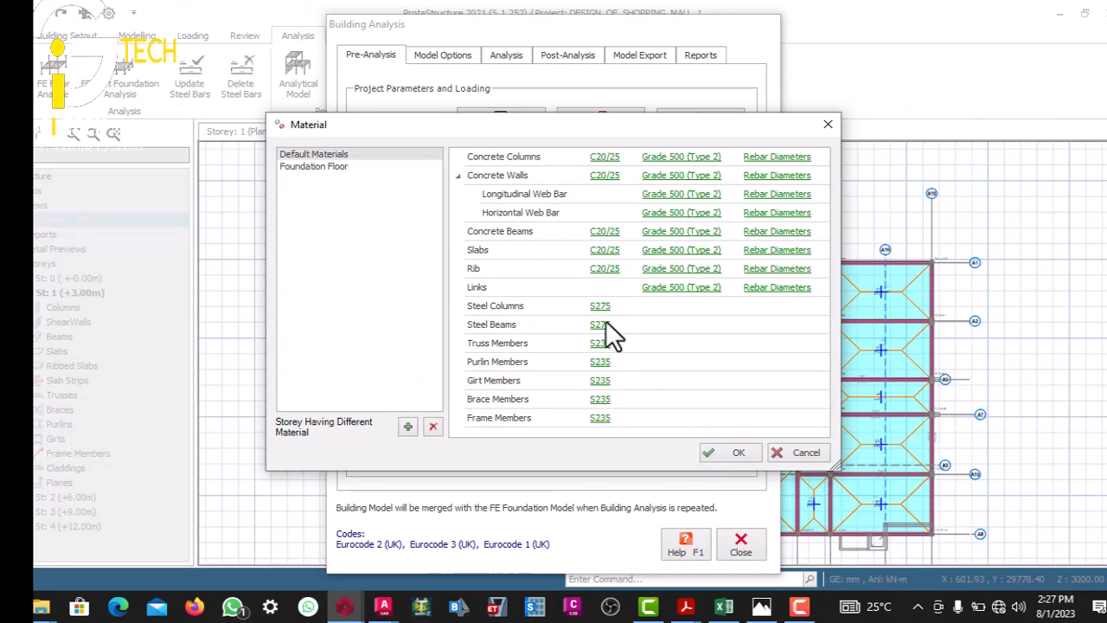
- Choose Grade 410 (Type 2) rebar and apply it to all members of the concrete class
left_click(640, 158)
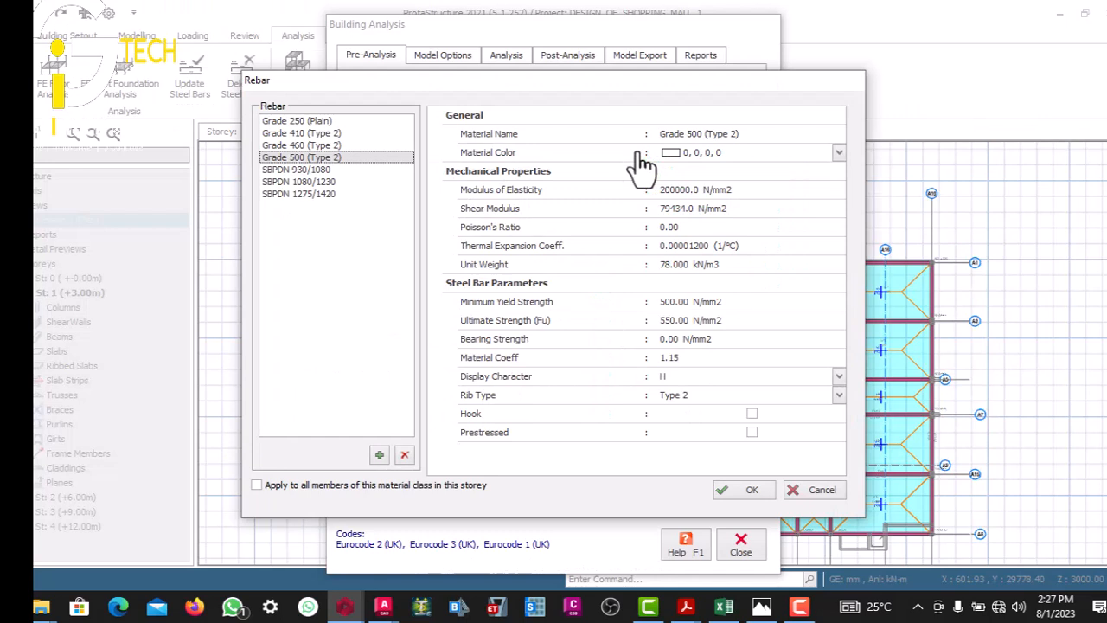
left_click(283, 129)
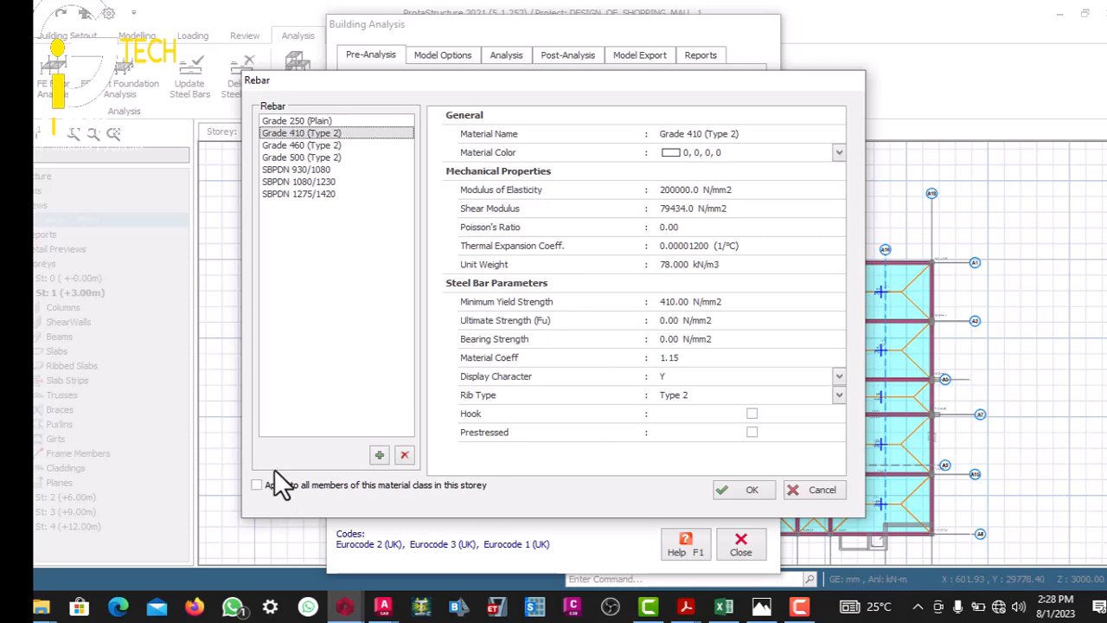
left_click(256, 484)
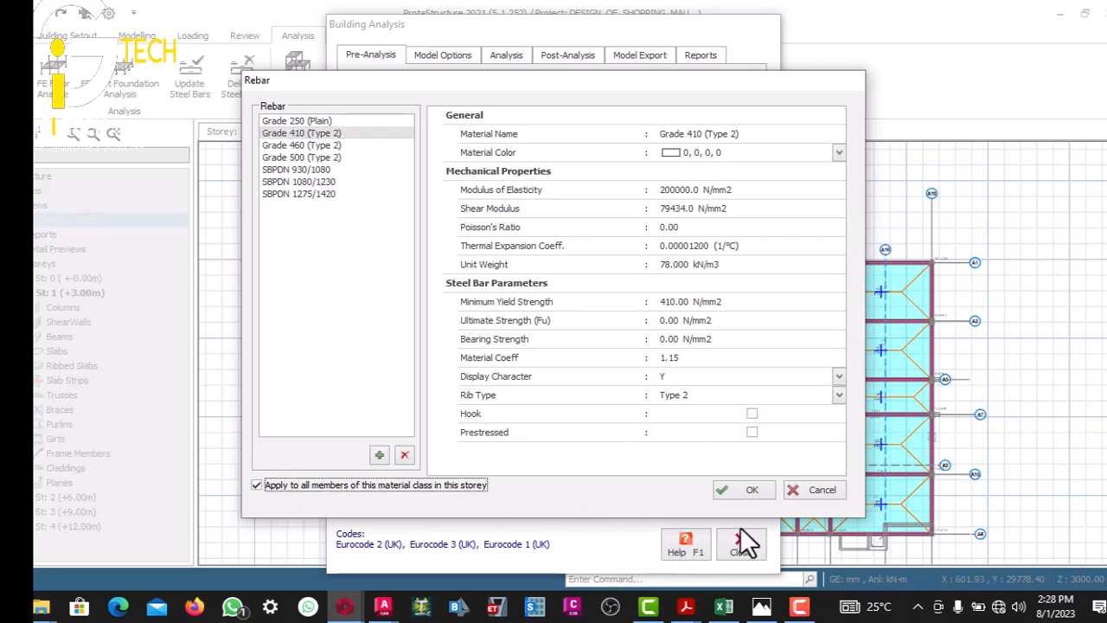
left_click(744, 489)
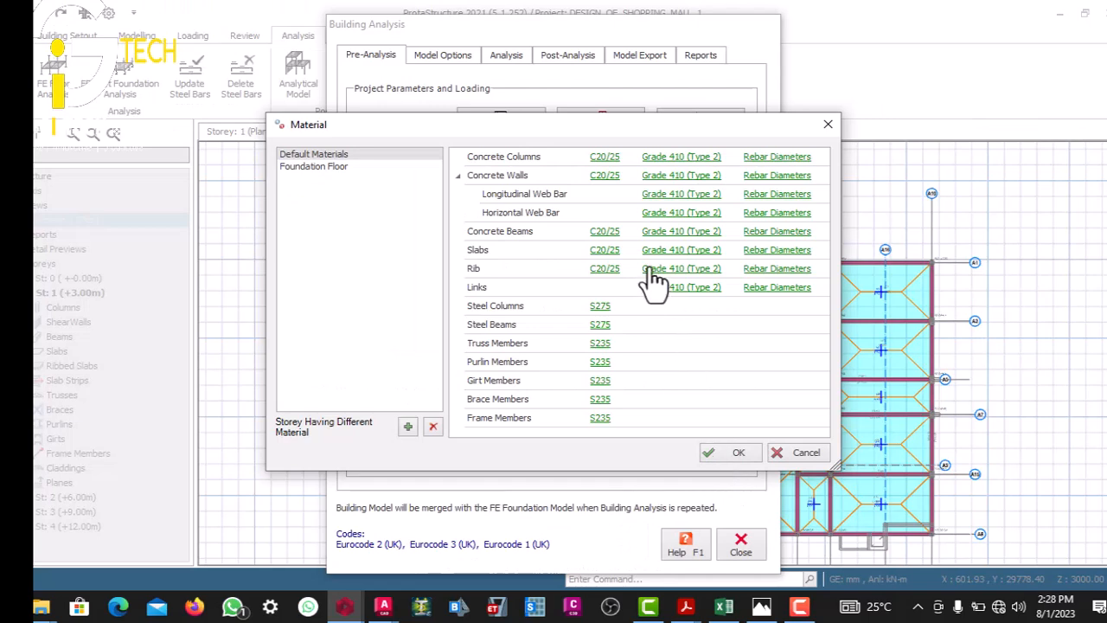
- Trim the column bar diameters, dropping Y10, Y13, Y25 and Y32 and adding Y12
left_click(752, 158)
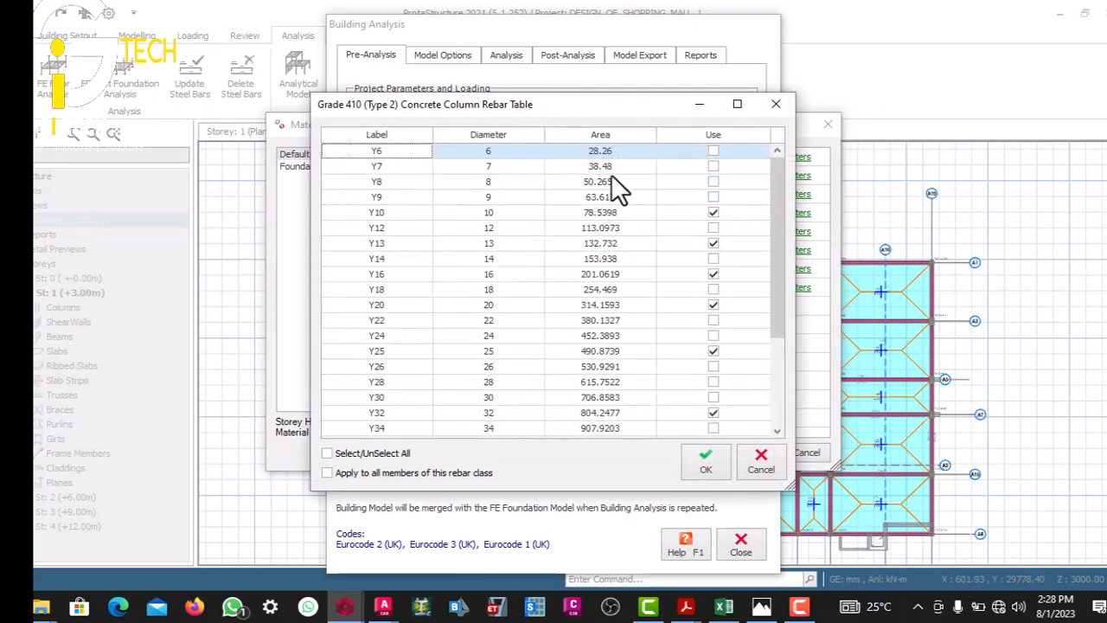
left_click(680, 207)
left_click(679, 212)
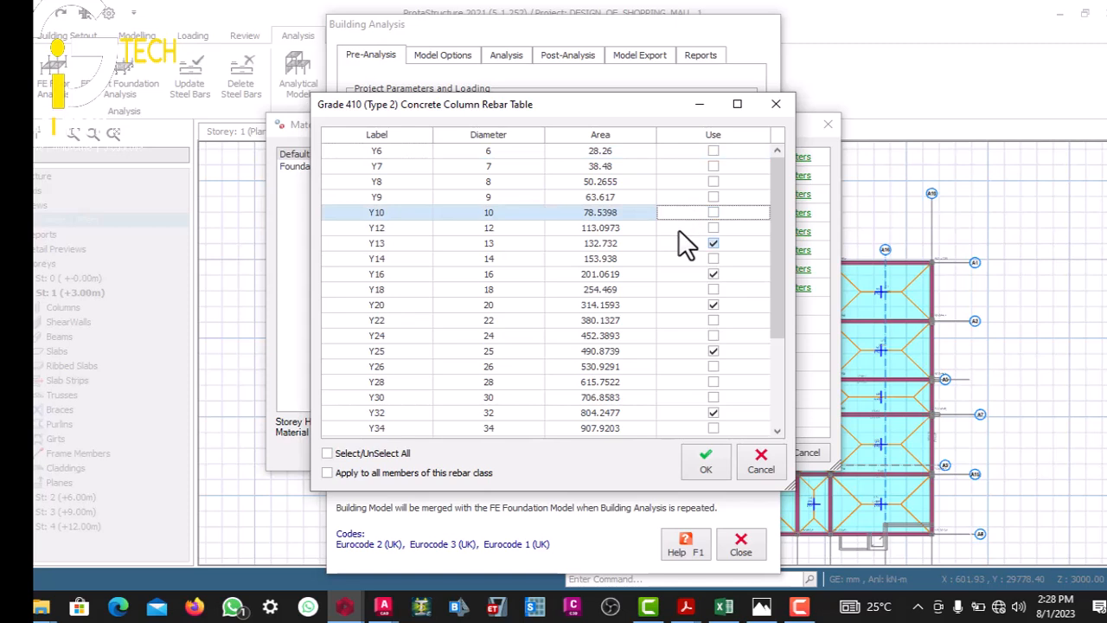
left_click(679, 236)
left_click(677, 223)
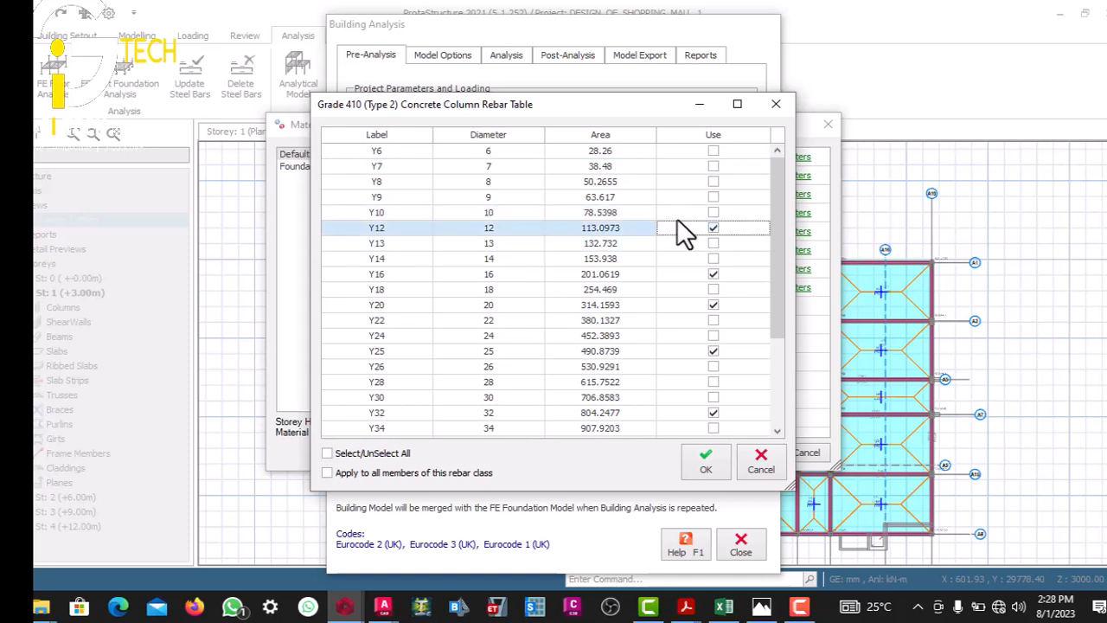
left_click(677, 266)
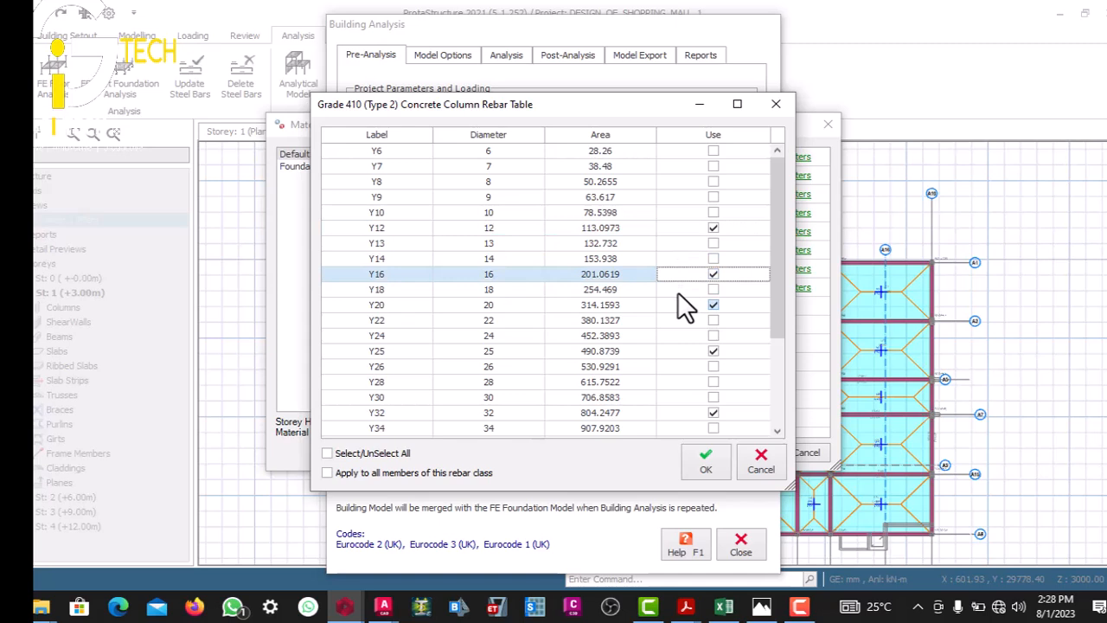
left_click(677, 291)
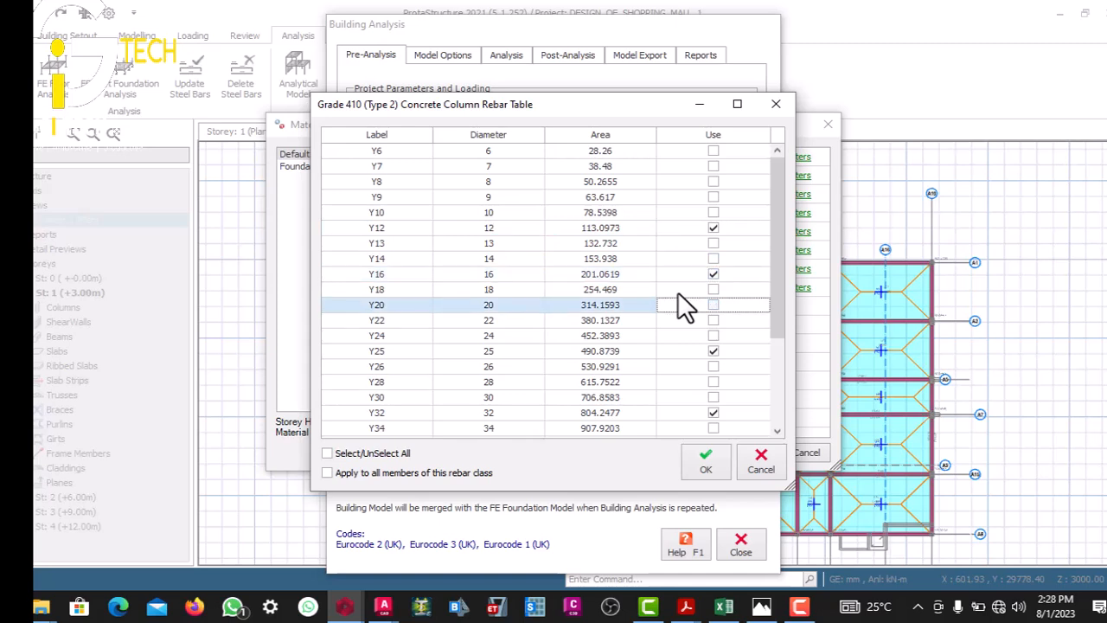
left_click(681, 334)
left_click(681, 336)
left_click(727, 413)
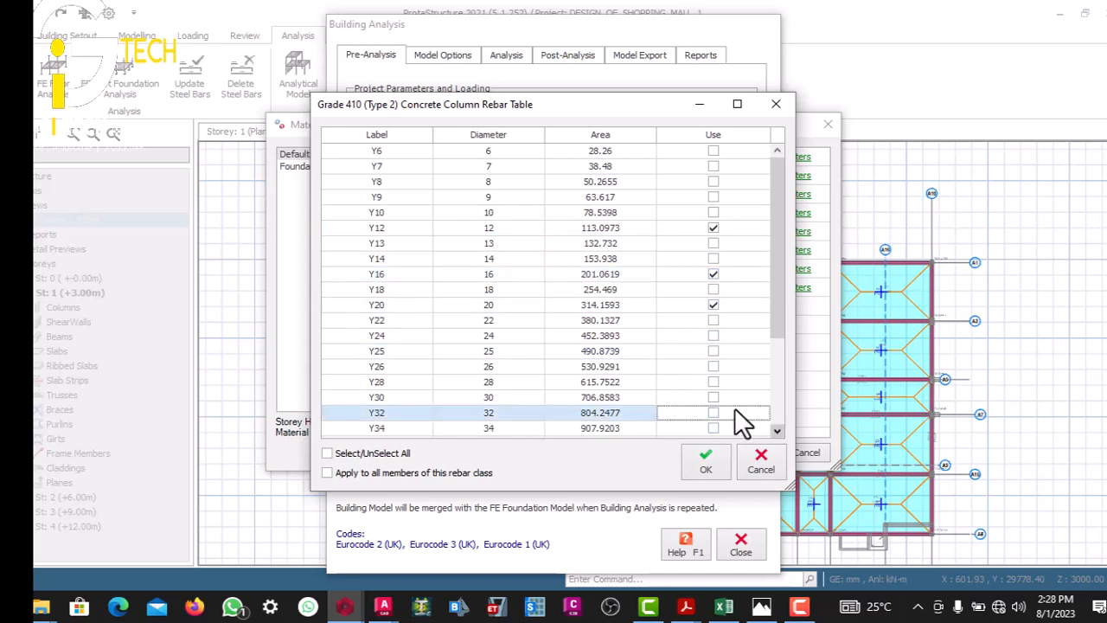
scroll(734, 408, "down", 1)
scroll(734, 408, "down", 2)
left_click(692, 450)
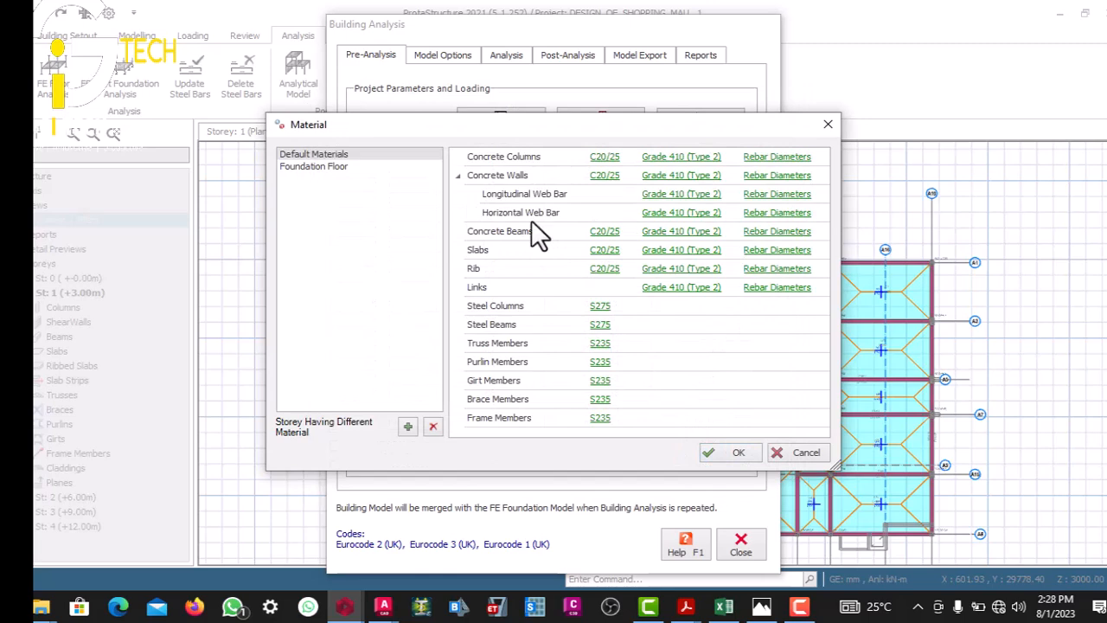
- Trim the beam bar diameters, dropping Y10, Y13, Y25 and Y32 while keeping Y16 and Y20
left_click(720, 234)
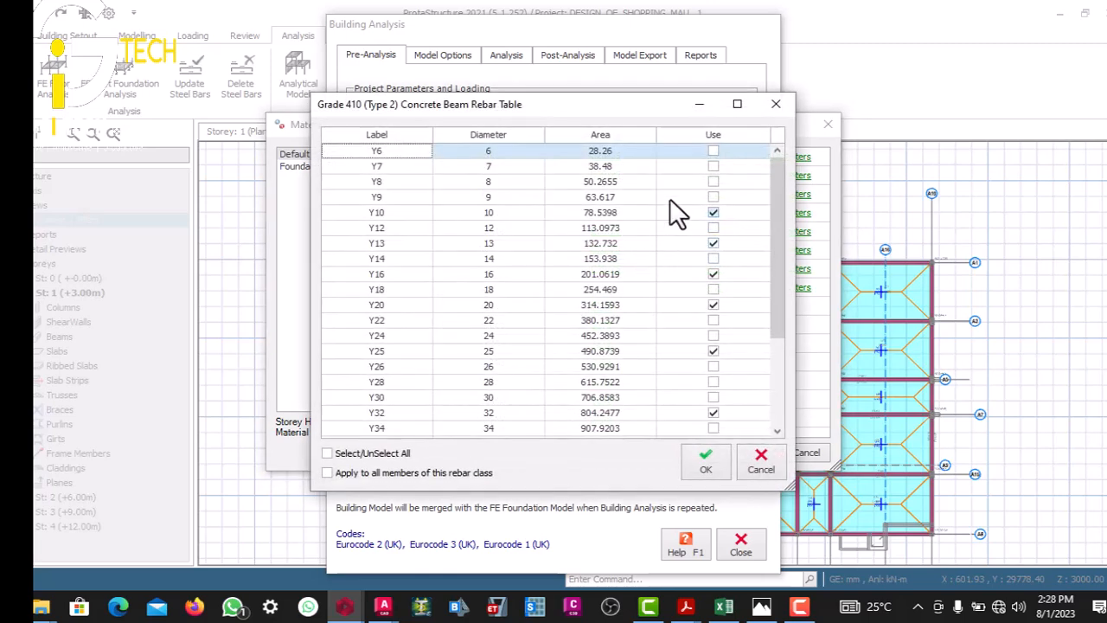
left_click(678, 213)
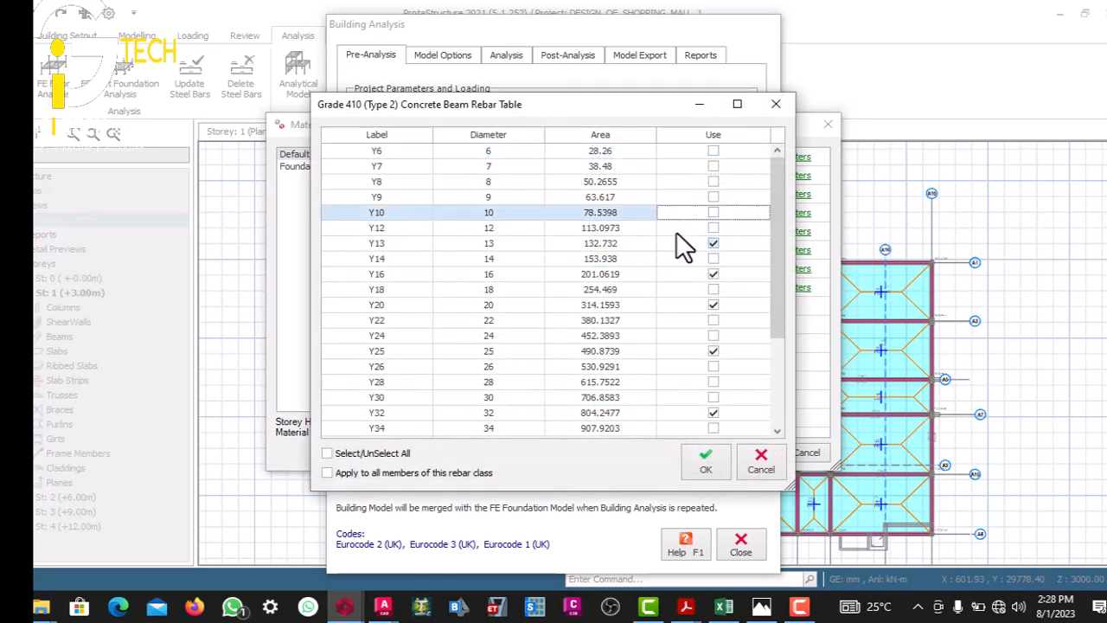
left_click(677, 235)
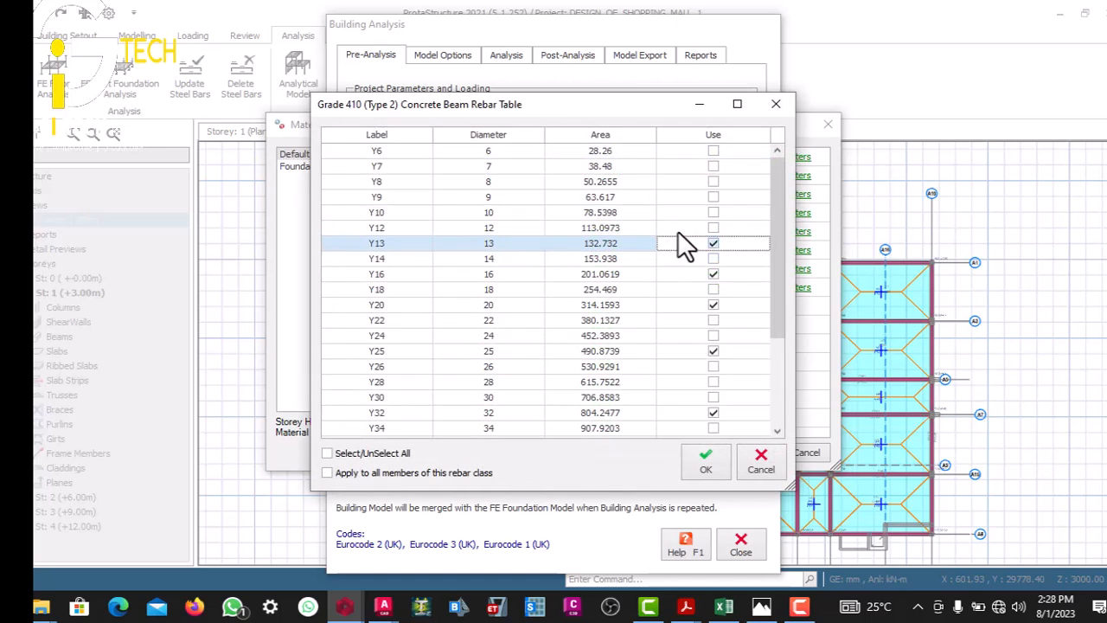
left_click(679, 263)
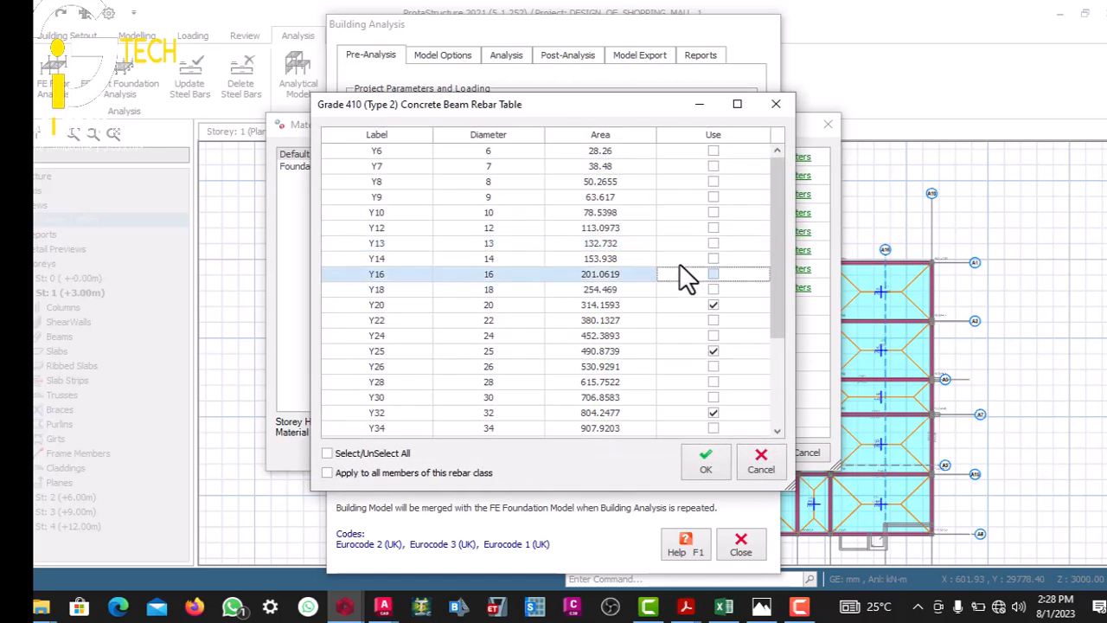
left_click(680, 267)
left_click(680, 294)
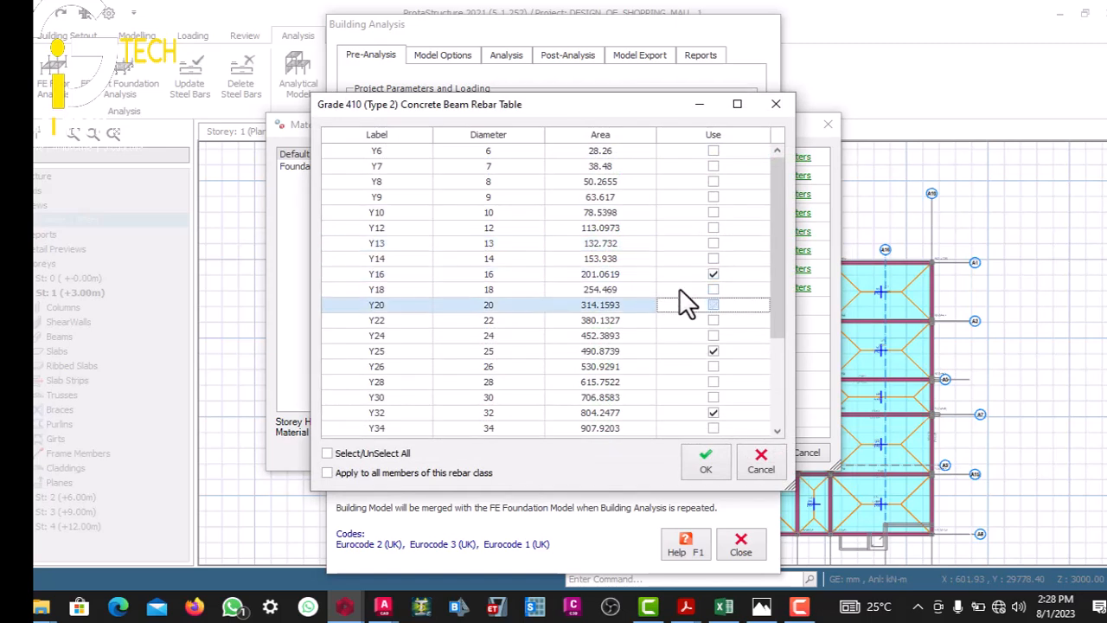
left_click(680, 298)
left_click(682, 350)
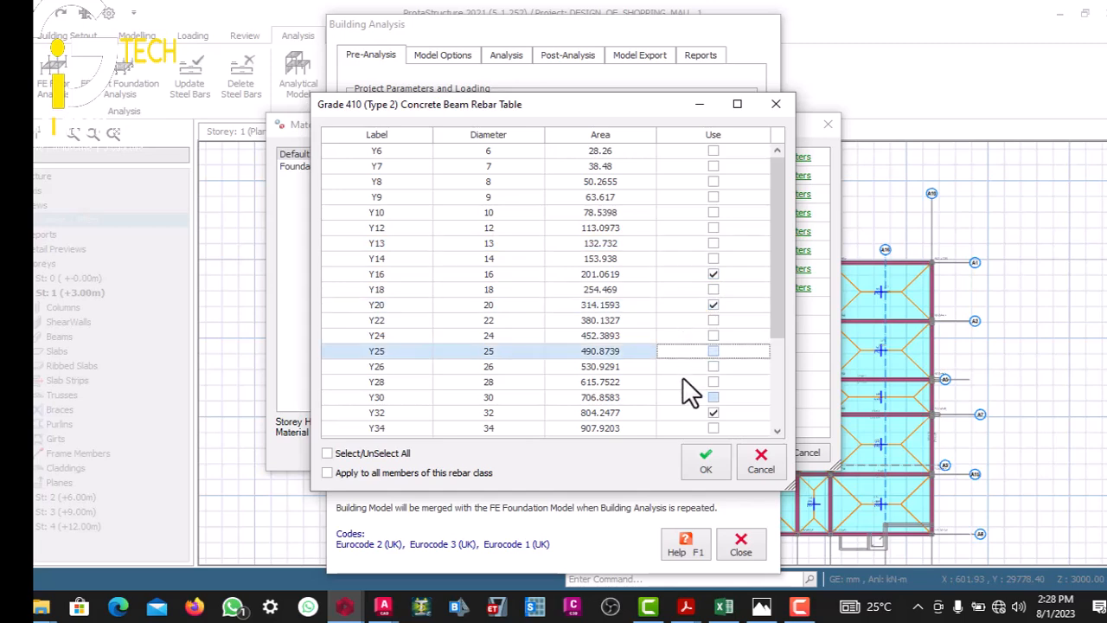
left_click(681, 413)
scroll(739, 406, "down", 3)
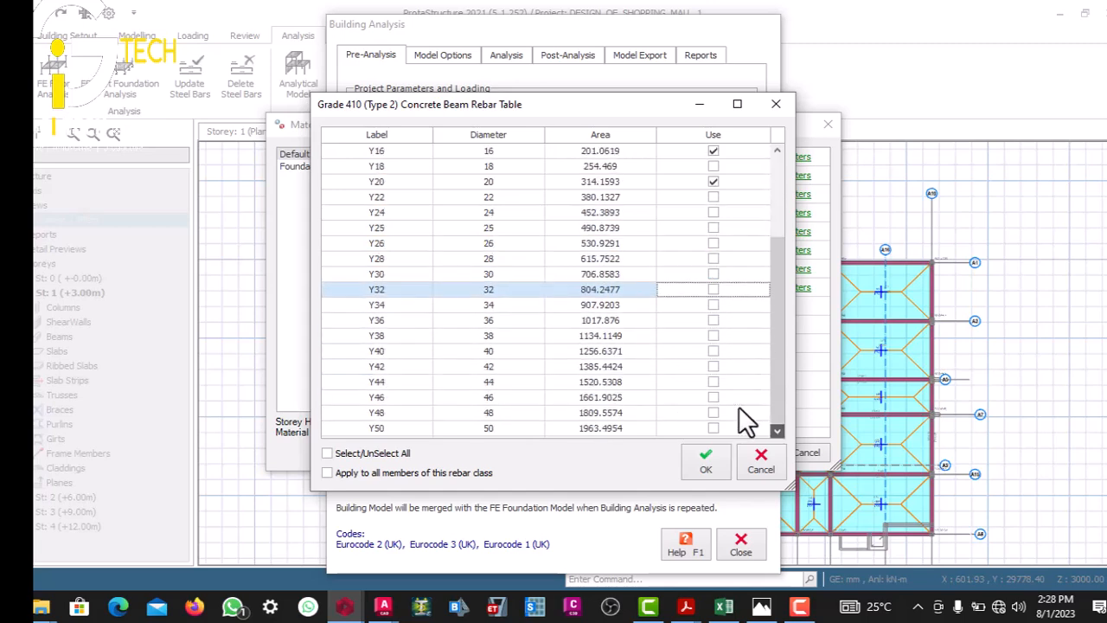
left_click(696, 459)
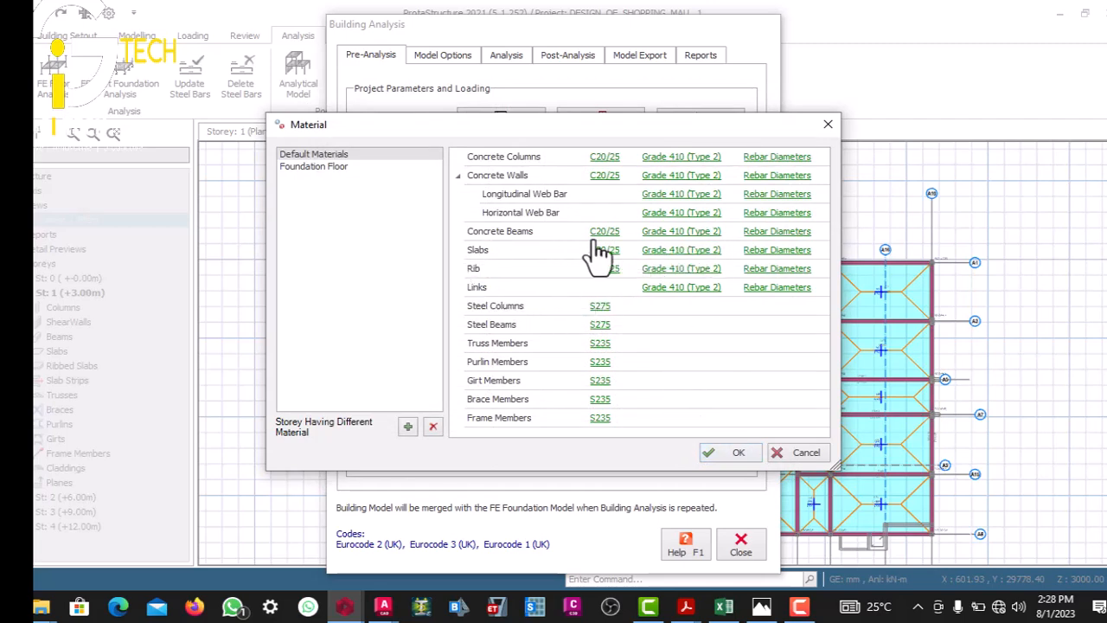
- Trim the slab bar diameters, dropping Y8, Y10, Y13, Y16, Y20, Y25 and Y32 and adding Y12
left_click(725, 248)
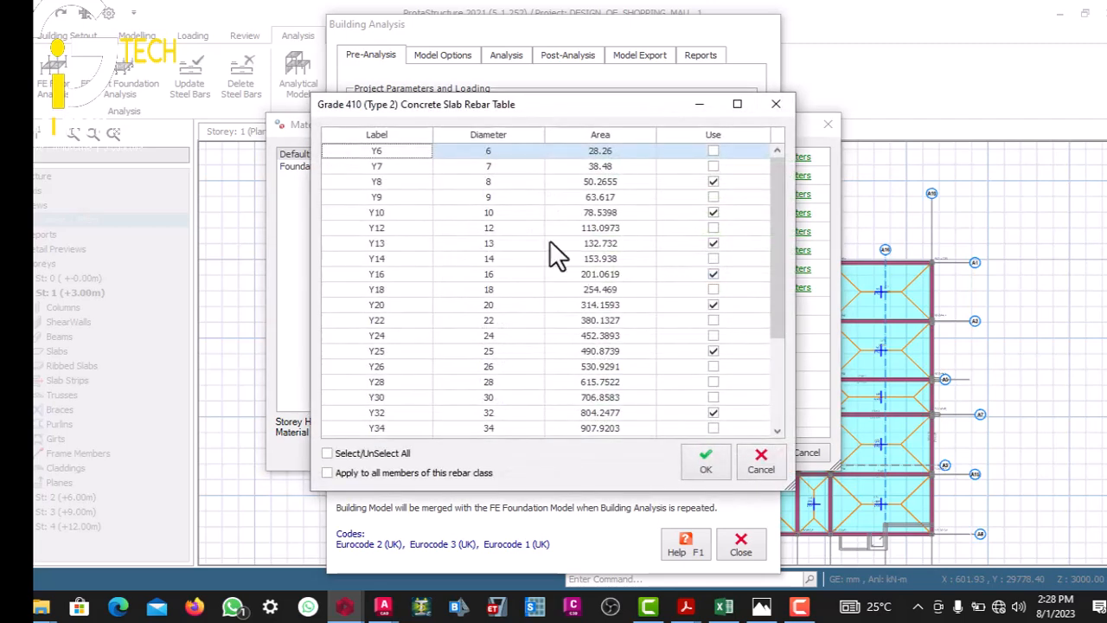
left_click(679, 181)
left_click(679, 209)
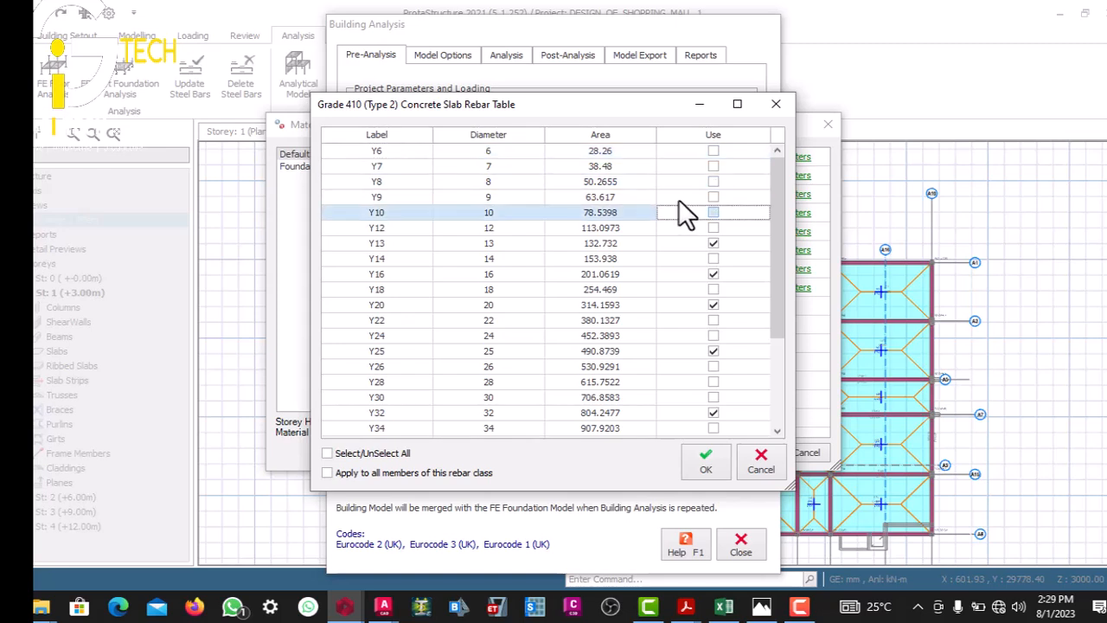
left_click(679, 239)
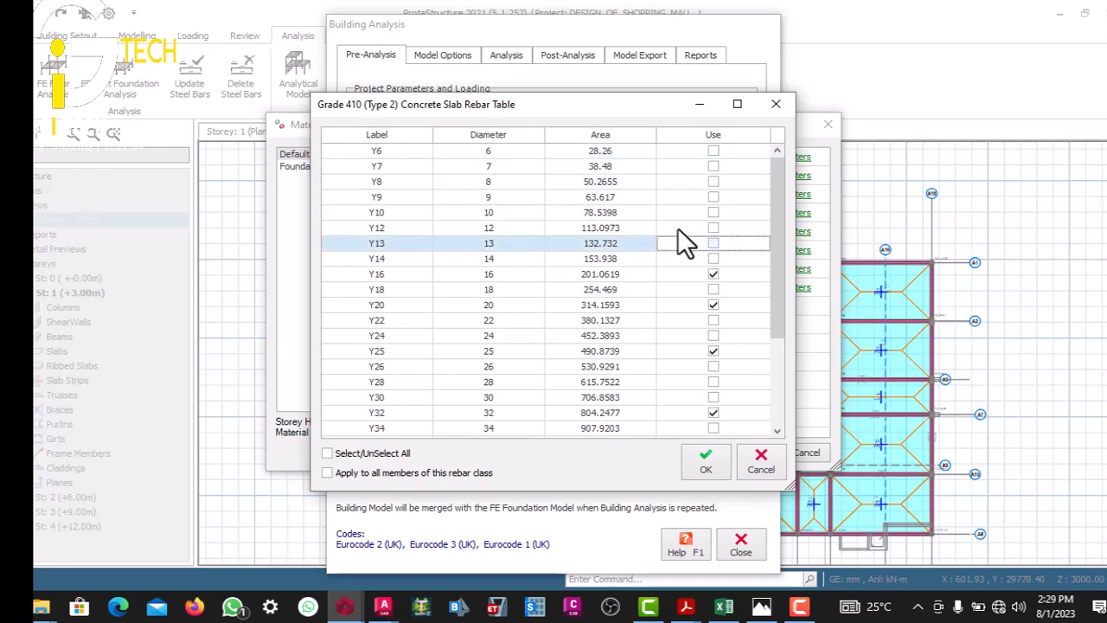
left_click(678, 227)
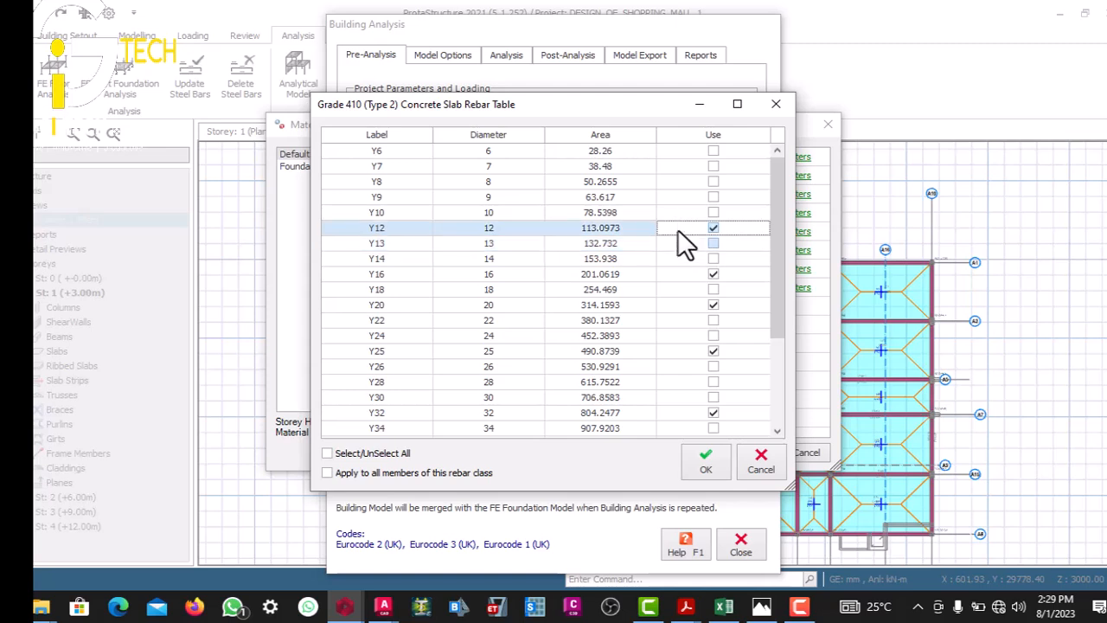
left_click(679, 270)
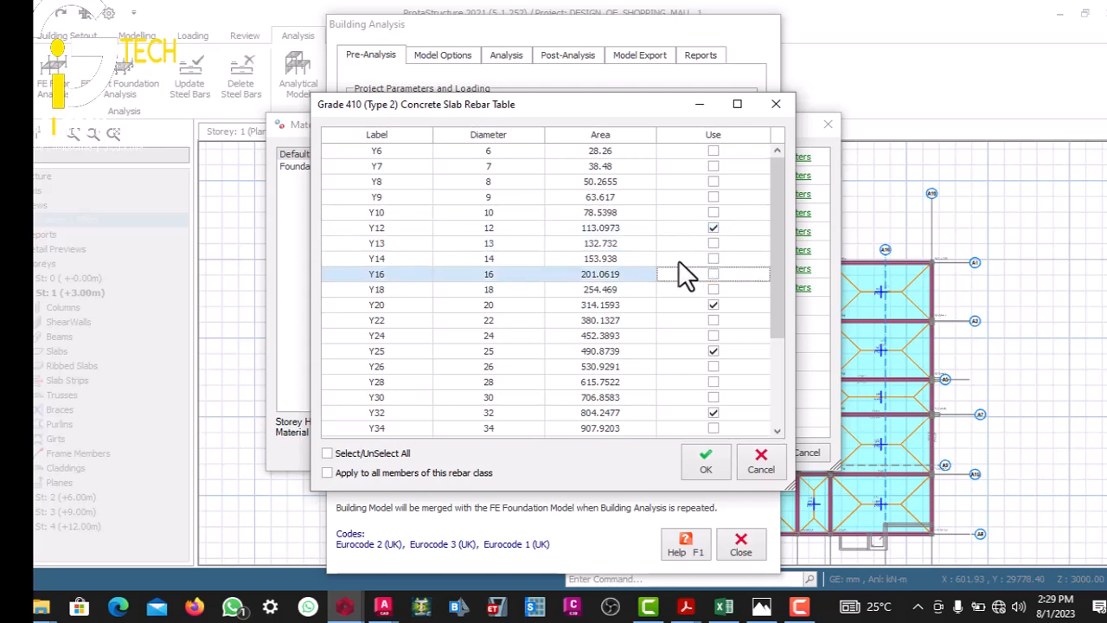
left_click(680, 304)
left_click(689, 350)
left_click(776, 430)
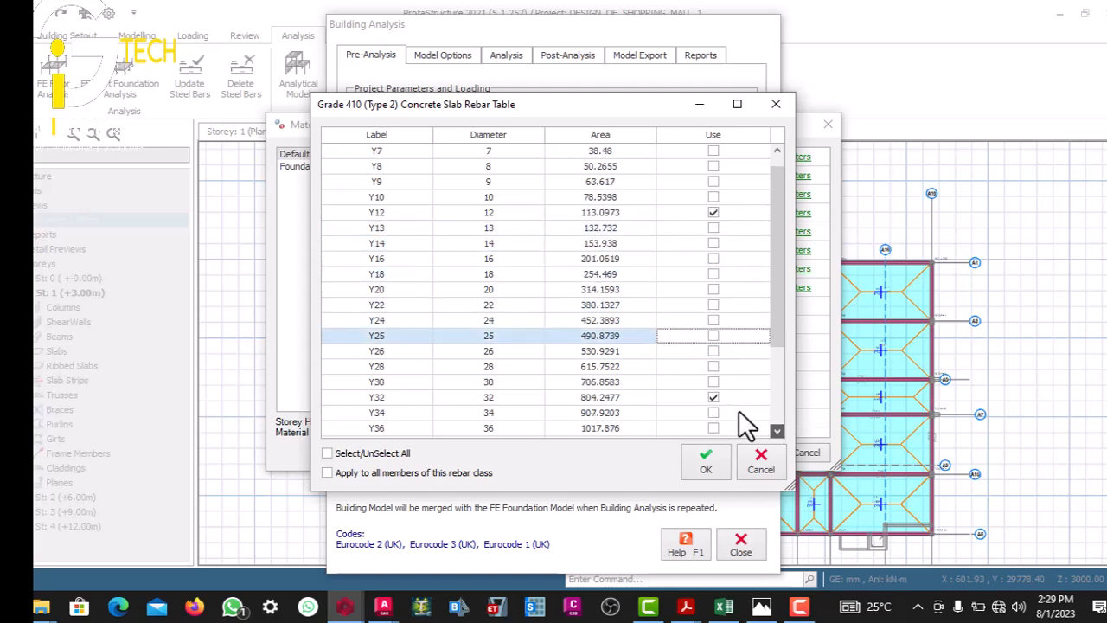
left_click(682, 289)
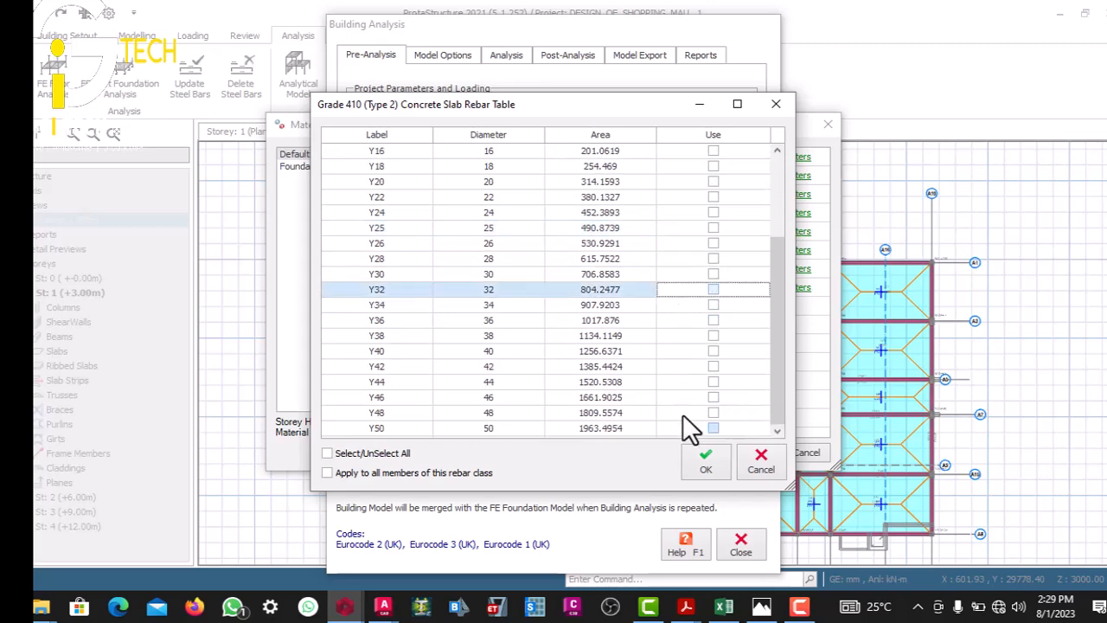
left_click(699, 459)
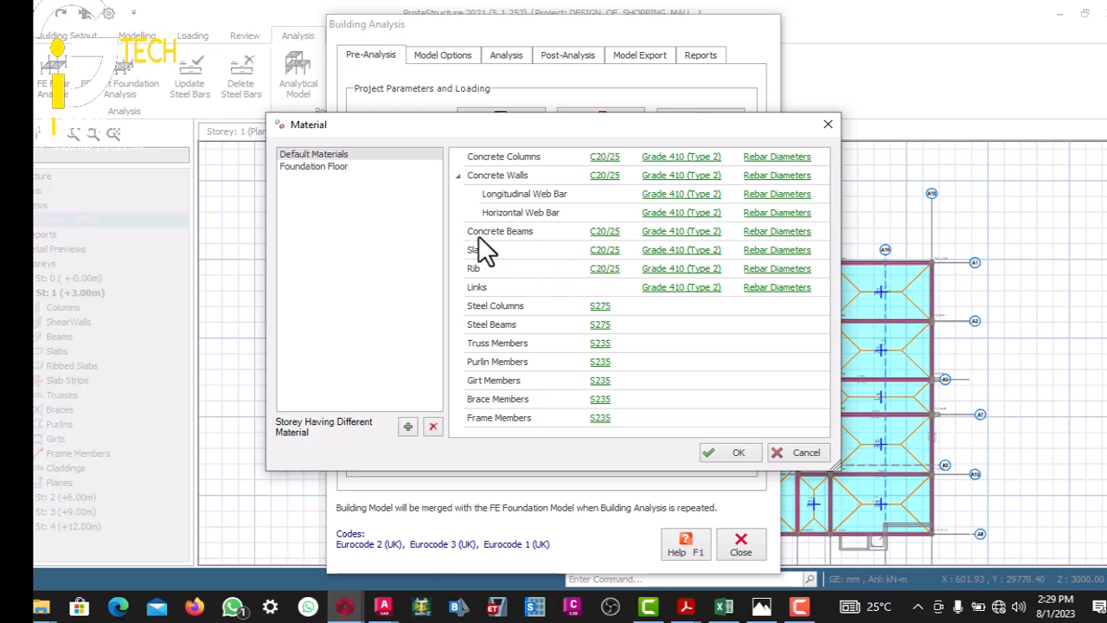
- Restrict link bars to Y10 only and confirm the default material settings
left_click(711, 287)
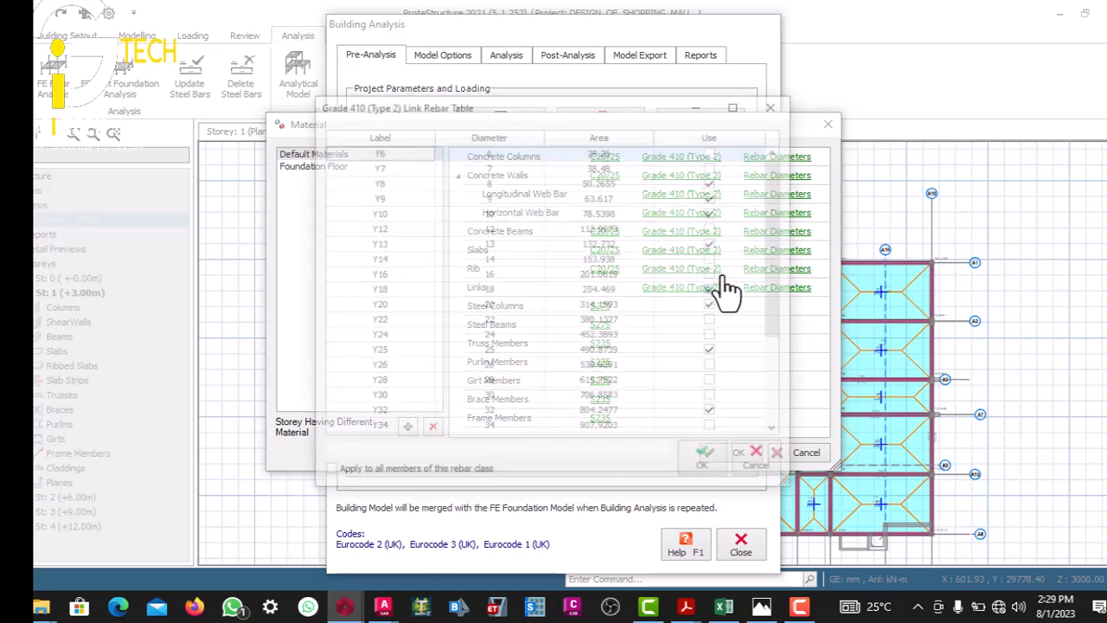
left_click(678, 179)
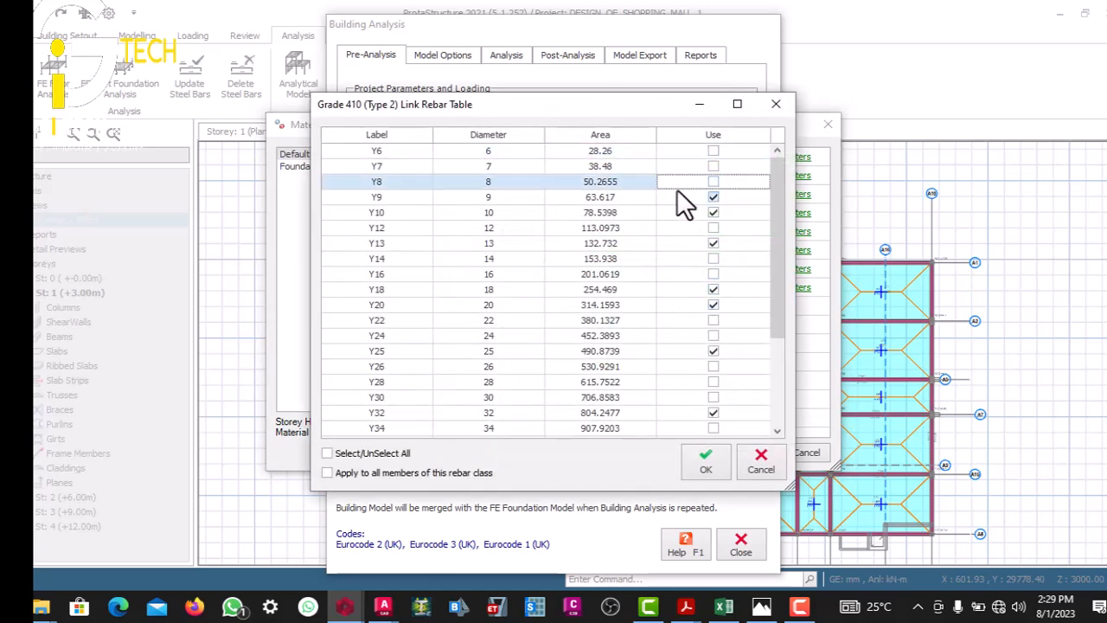
left_click(676, 196)
left_click(677, 208)
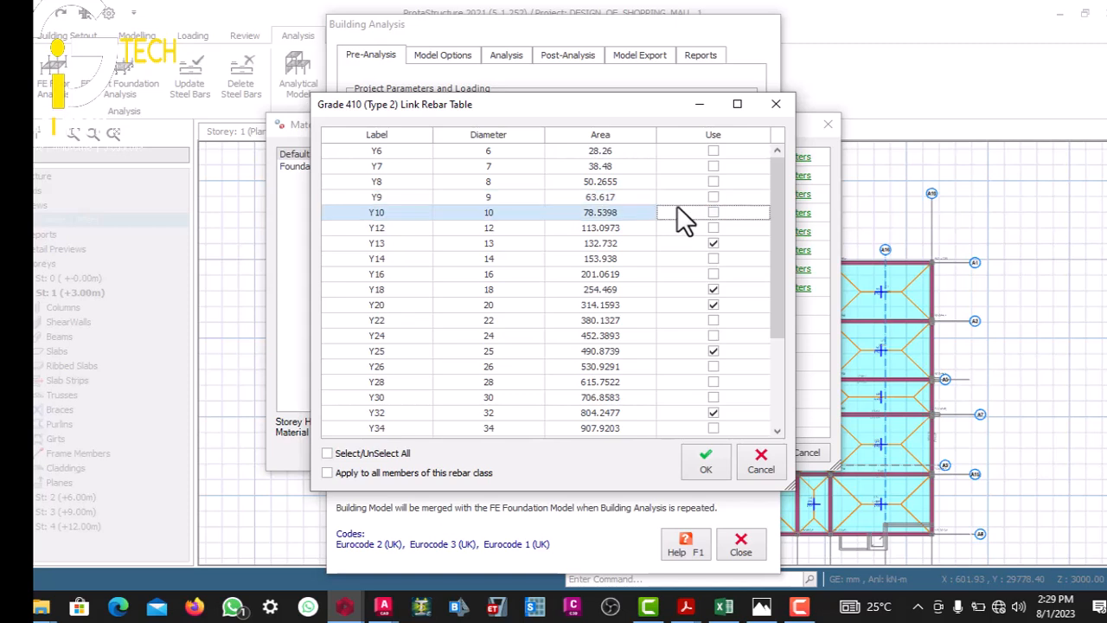
left_click(678, 207)
left_click(681, 211)
left_click(683, 243)
left_click(678, 289)
left_click(678, 305)
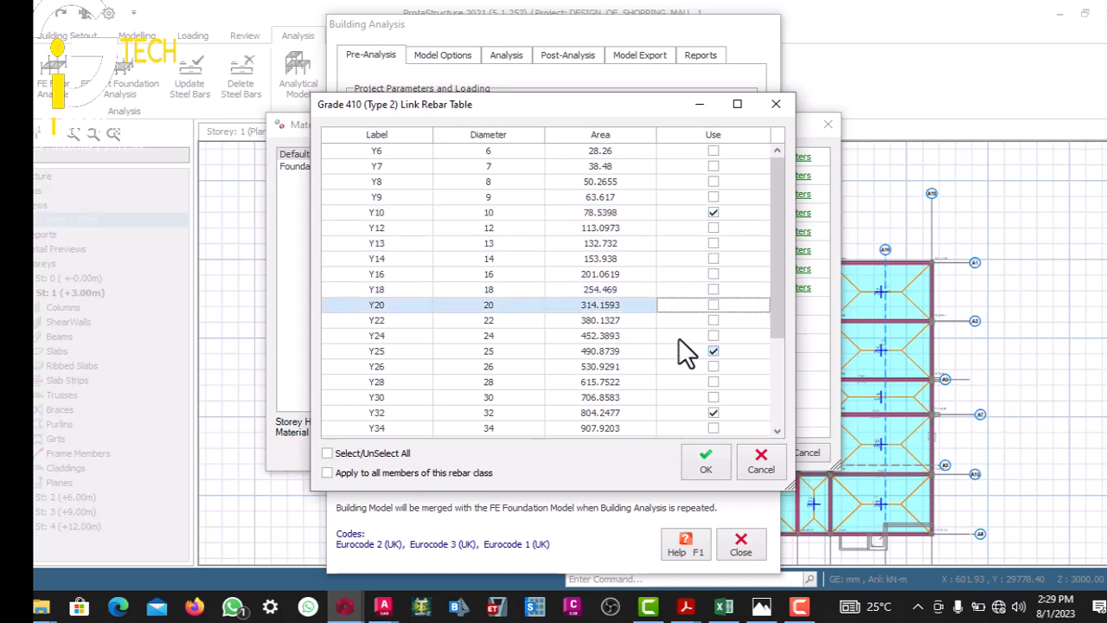
left_click(681, 351)
left_click(711, 412)
scroll(738, 408, "down", 3)
left_click(696, 454)
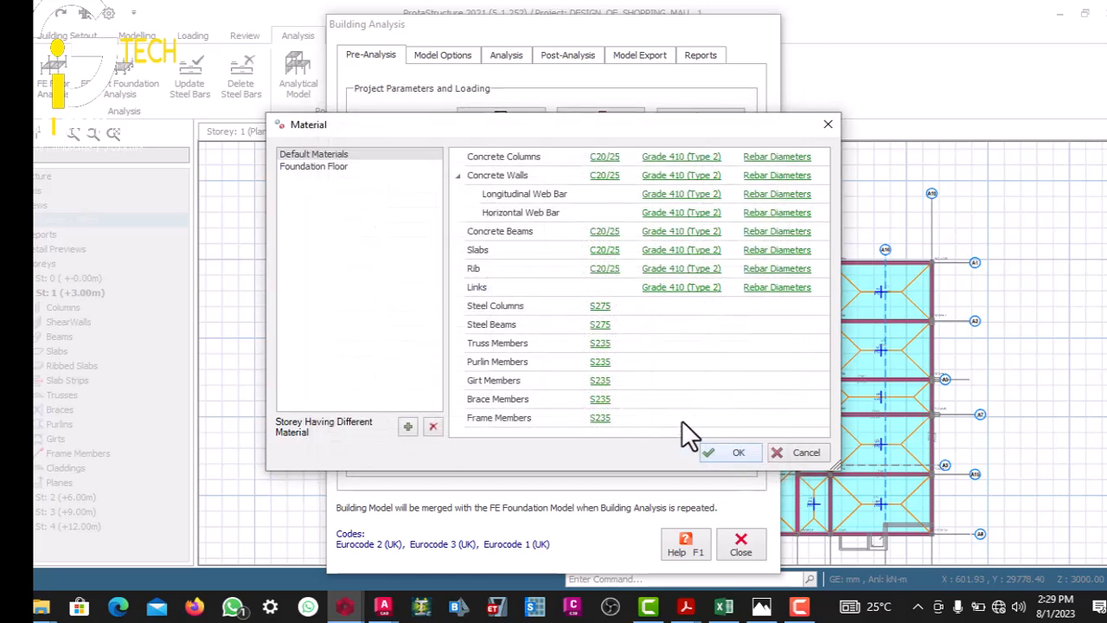
left_click(736, 452)
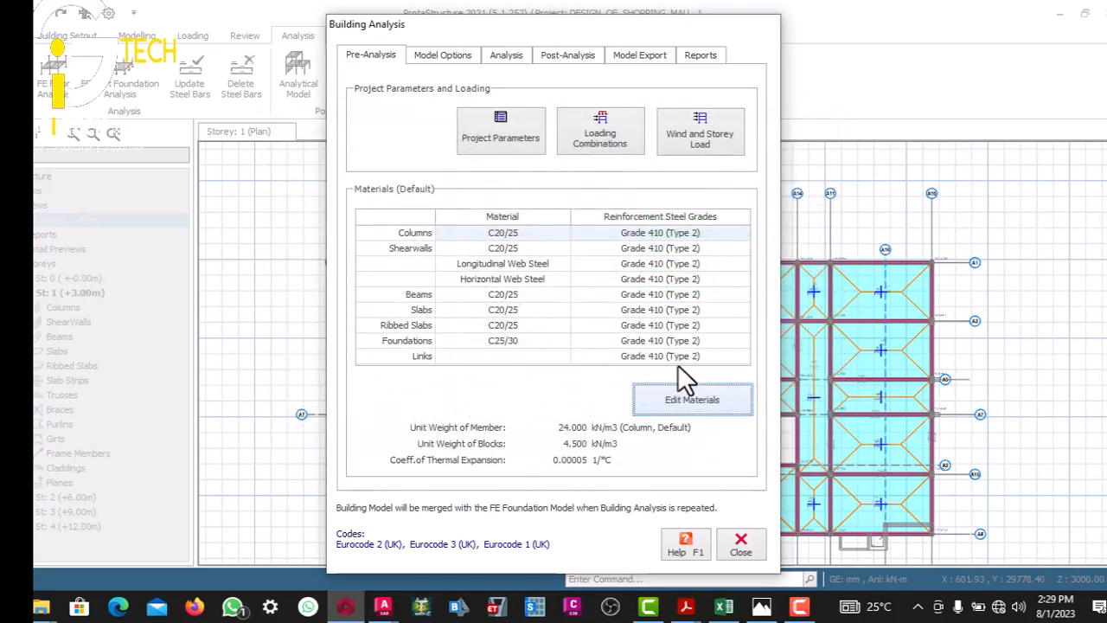
- Close and reopen Building Analysis, then launch the building analysis from the Analysis tab
left_click_drag(518, 24, 364, 10)
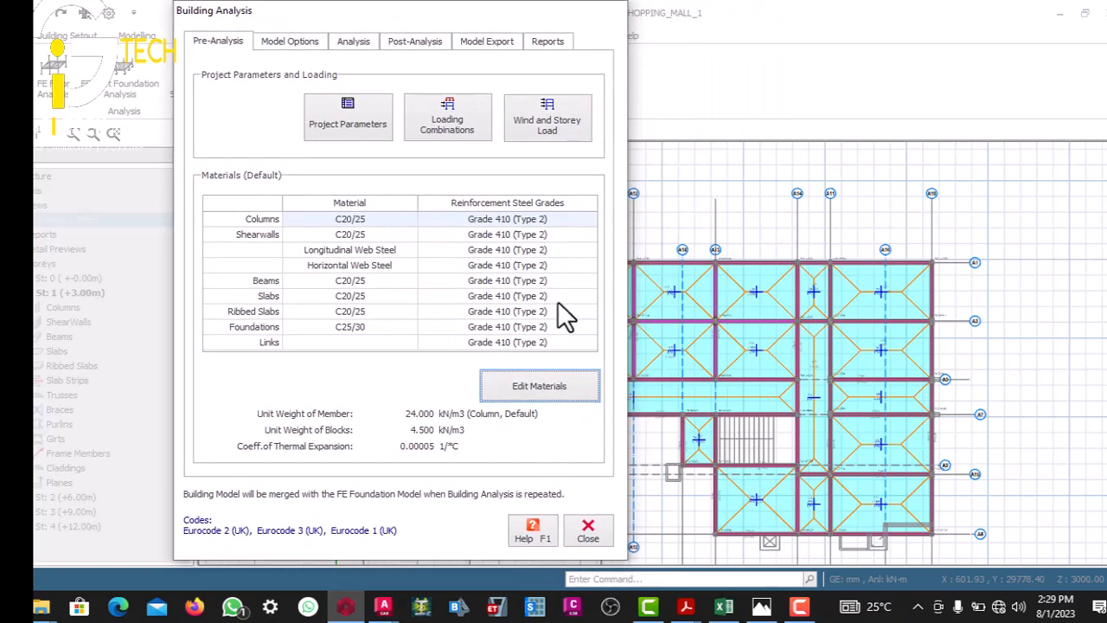
left_click(574, 524)
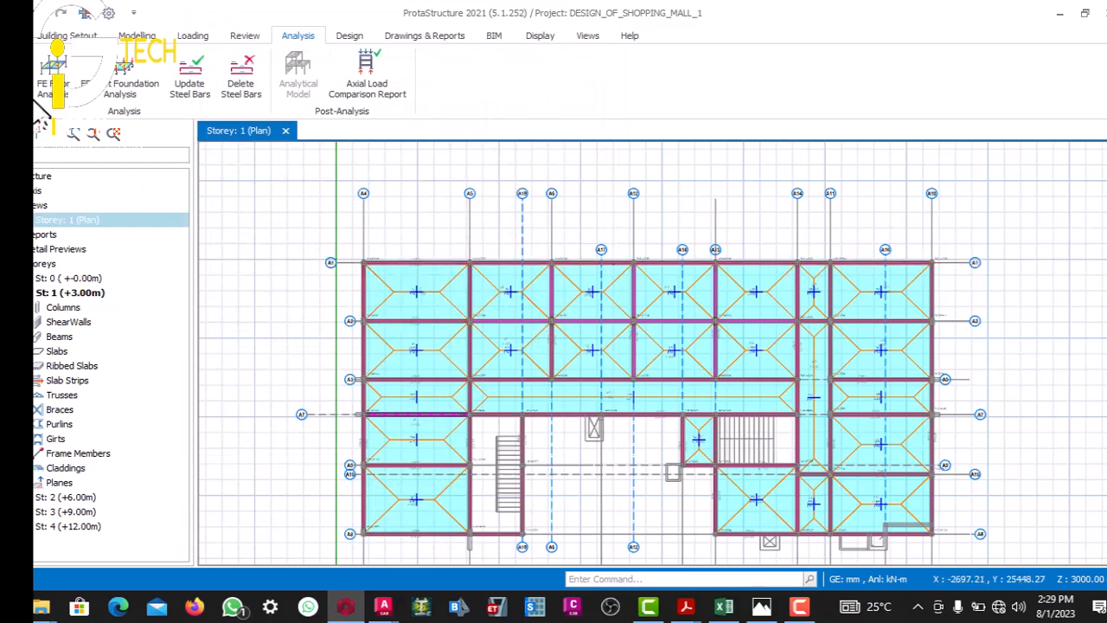
left_click(15, 76)
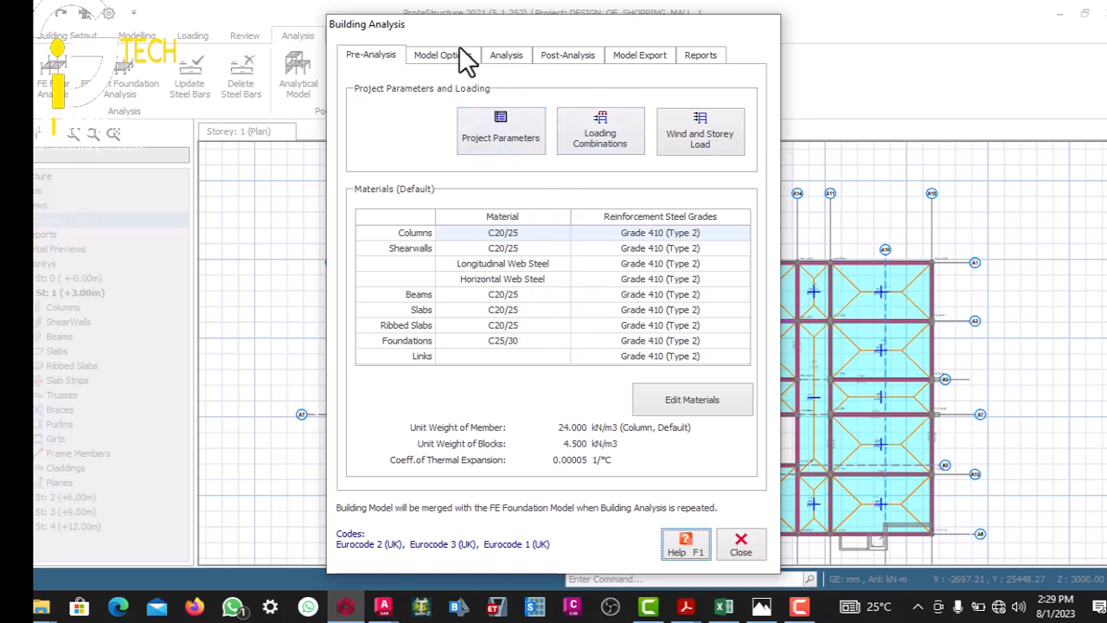
left_click(483, 55)
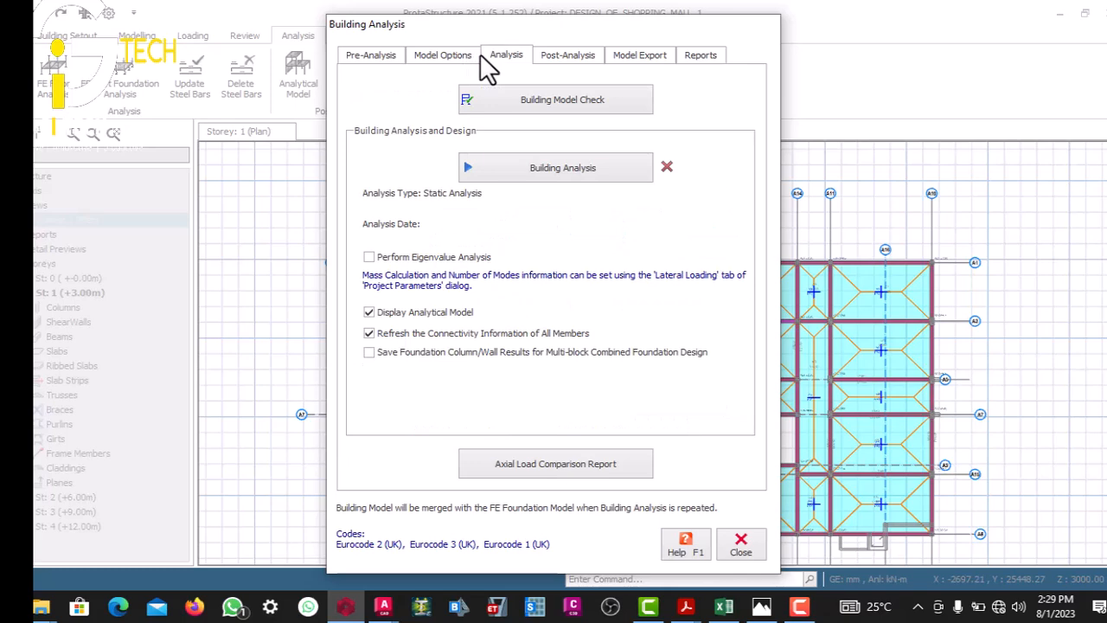
left_click(523, 166)
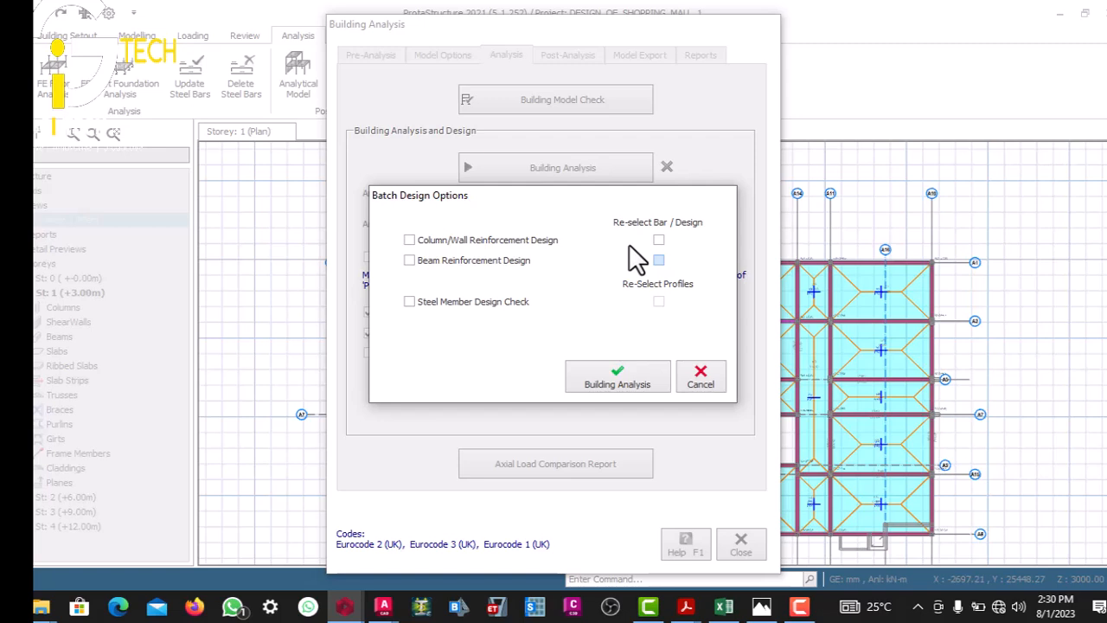
- Run the building analysis without batch design; it completes in 29.10 seconds
left_click(592, 362)
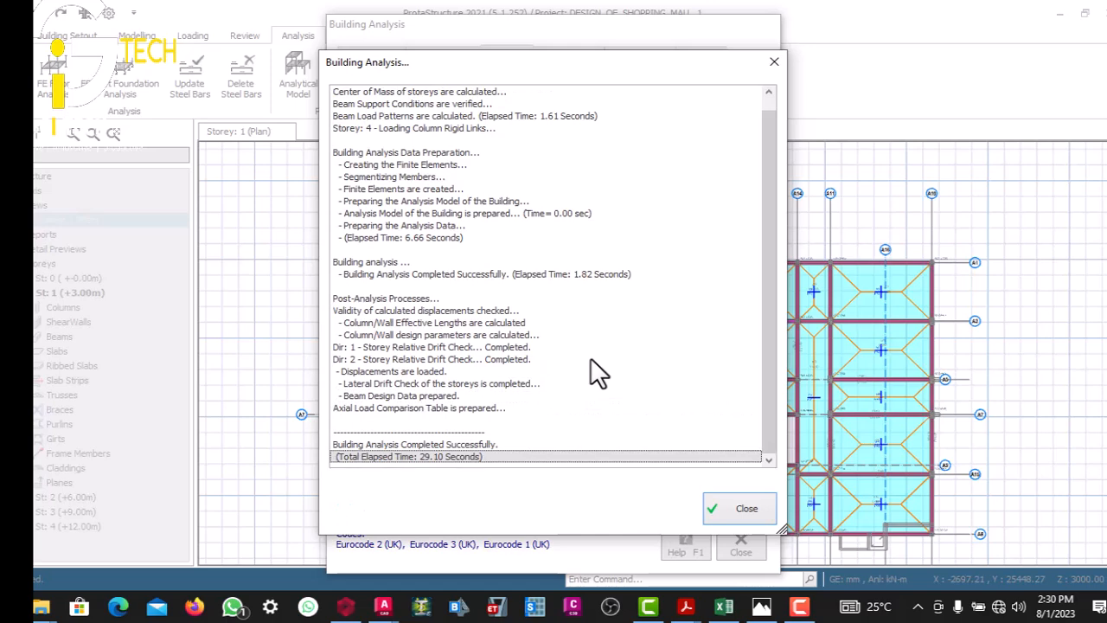
left_click_drag(484, 68, 391, 62)
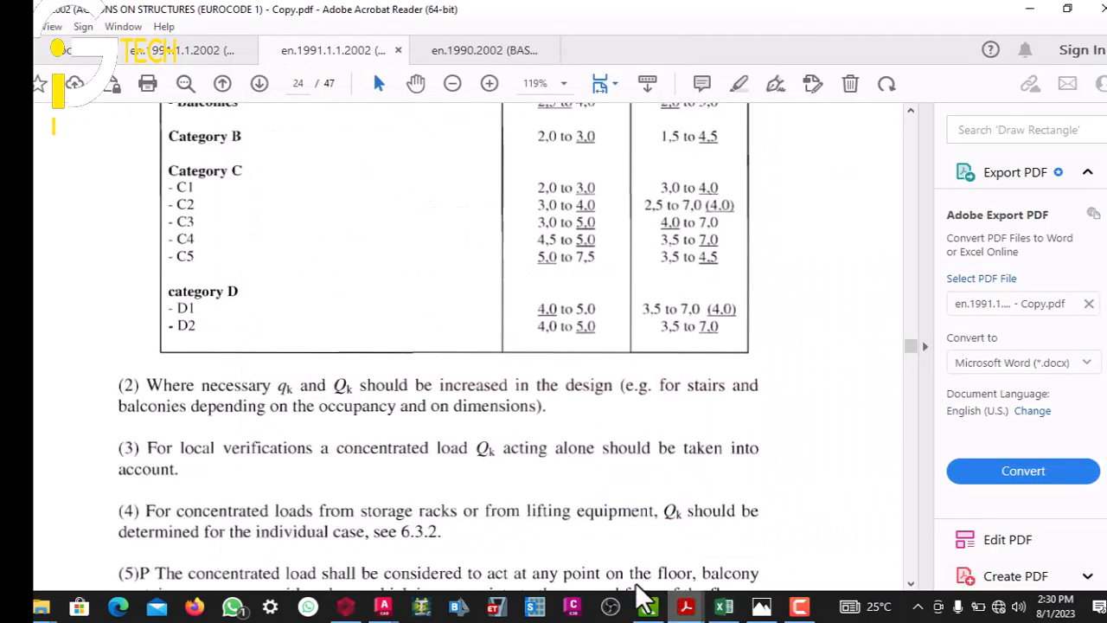
- Switch from Acrobat Reader back to ProtaStructure's completed analysis page
mouse_move(340, 584)
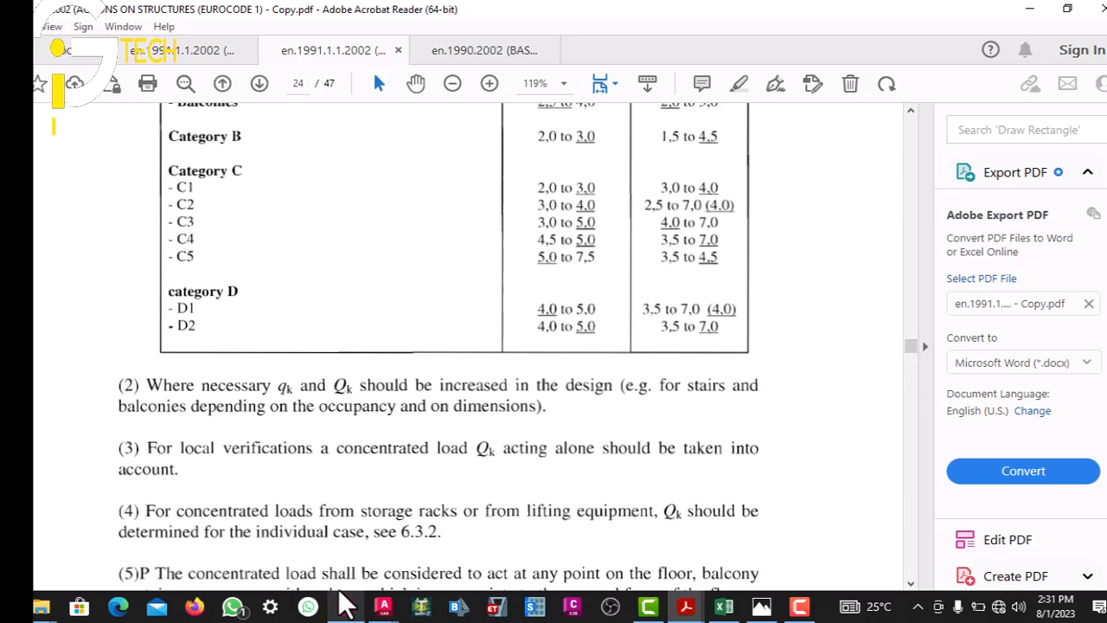
left_click(346, 605)
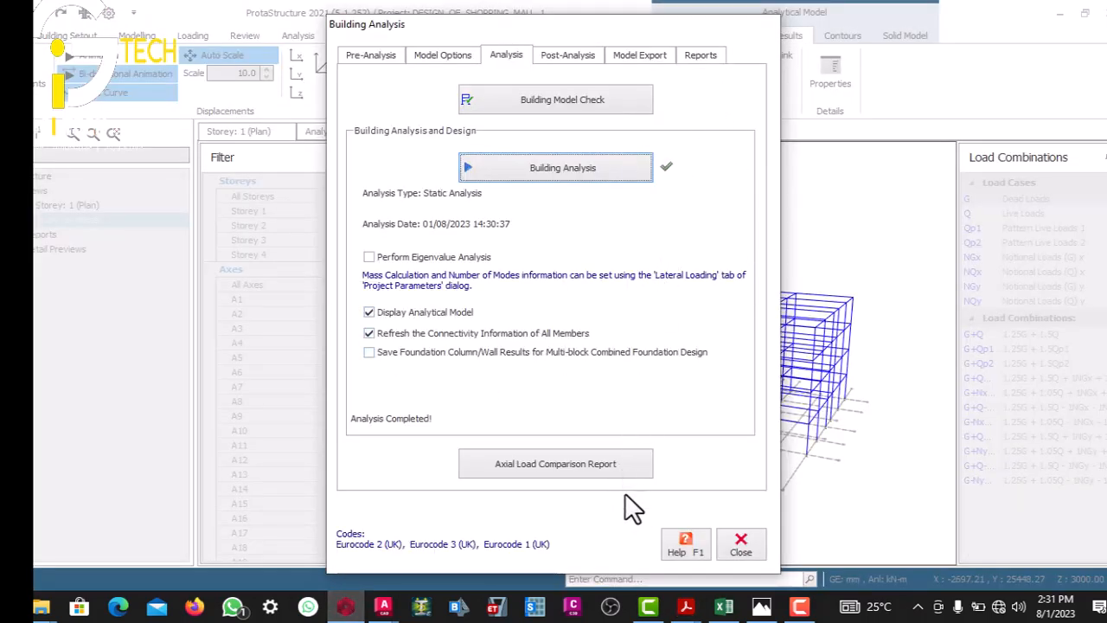
- Close the completed Building Analysis window and the Analytical Model view
left_click_drag(626, 26, 458, 40)
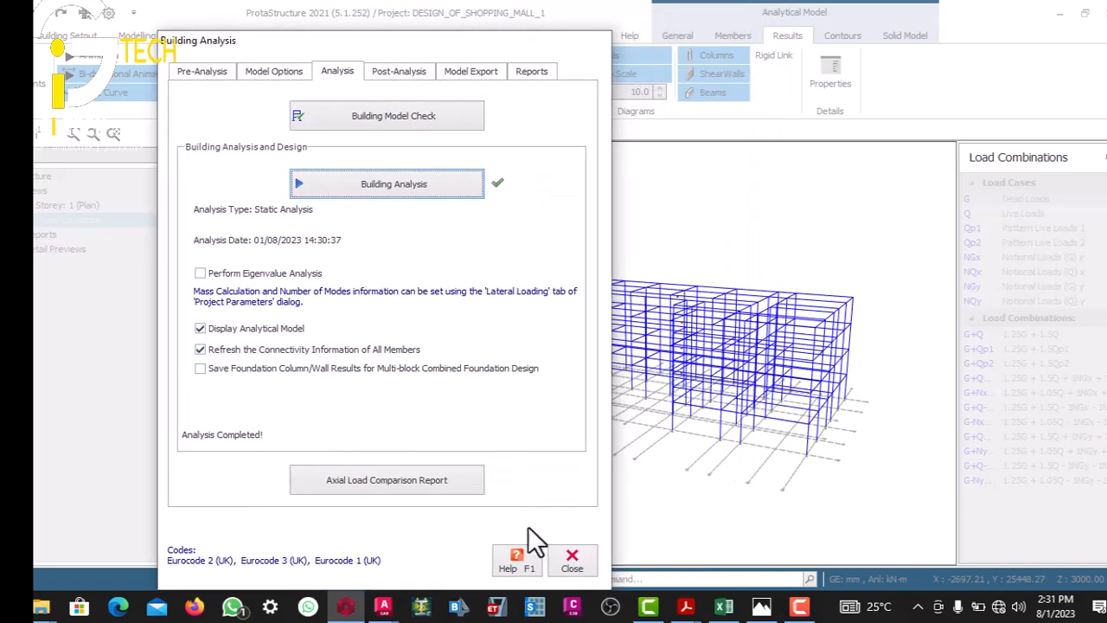
left_click(566, 558)
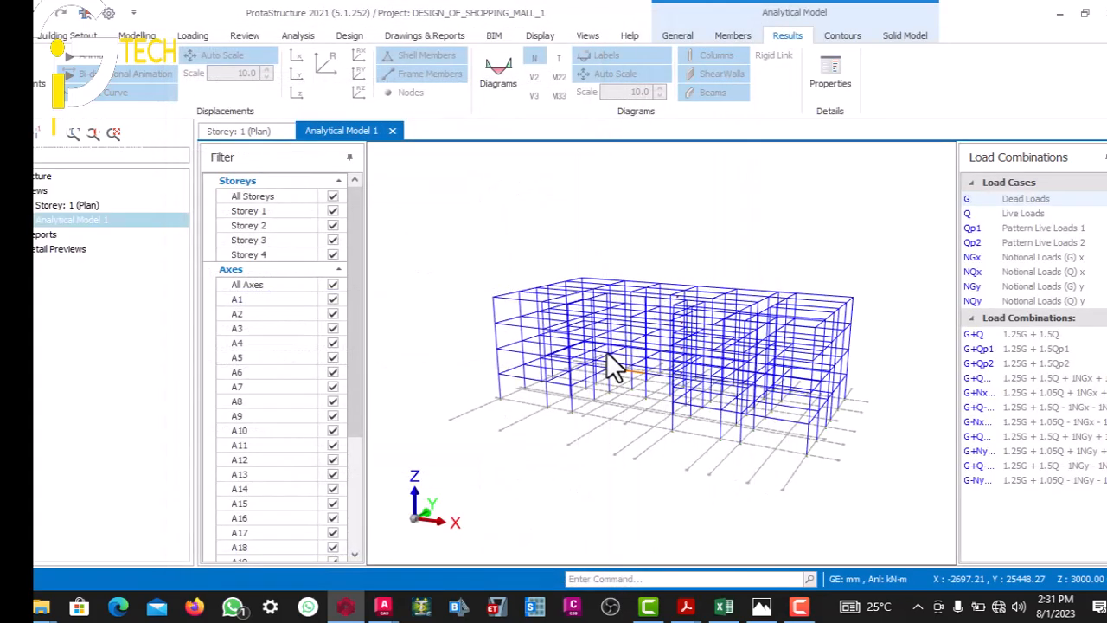
left_click(389, 131)
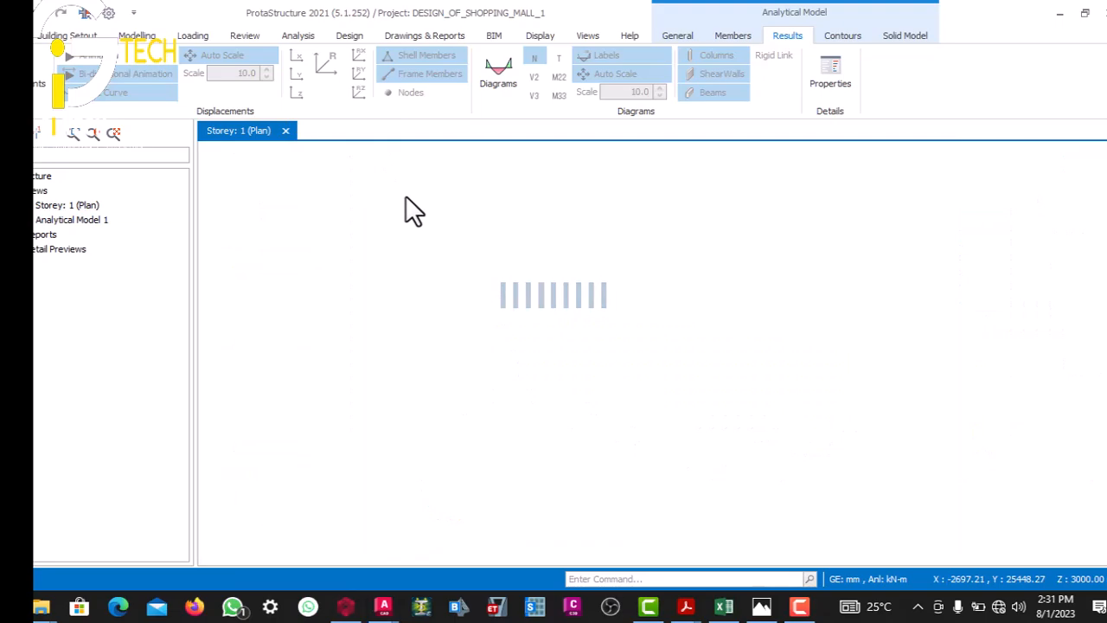
scroll(480, 259, "down", 3)
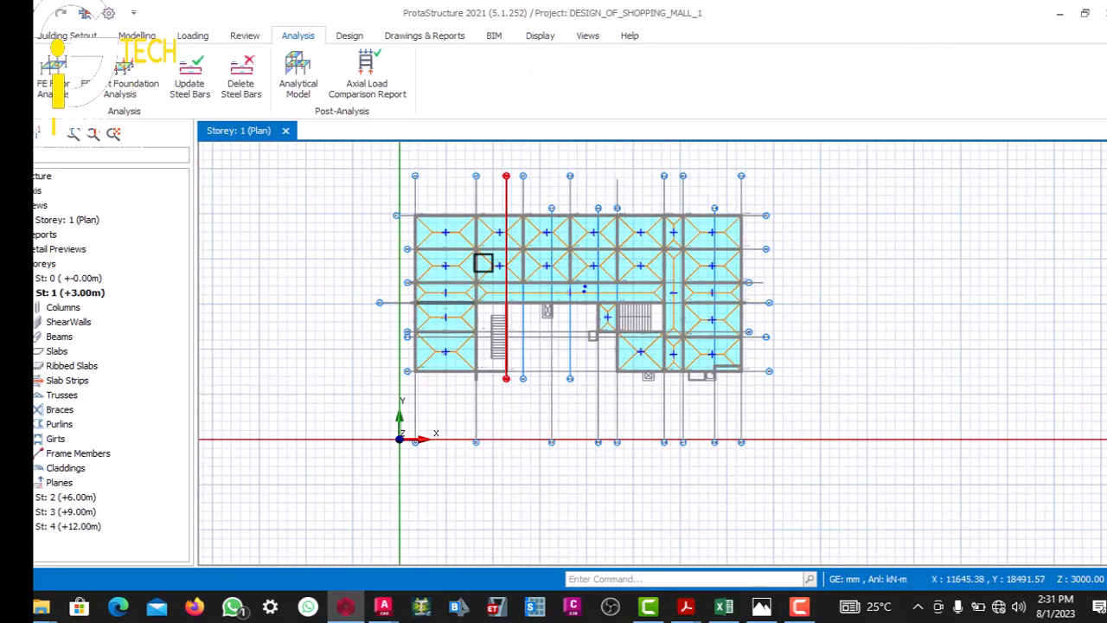
scroll(482, 262, "up", 5)
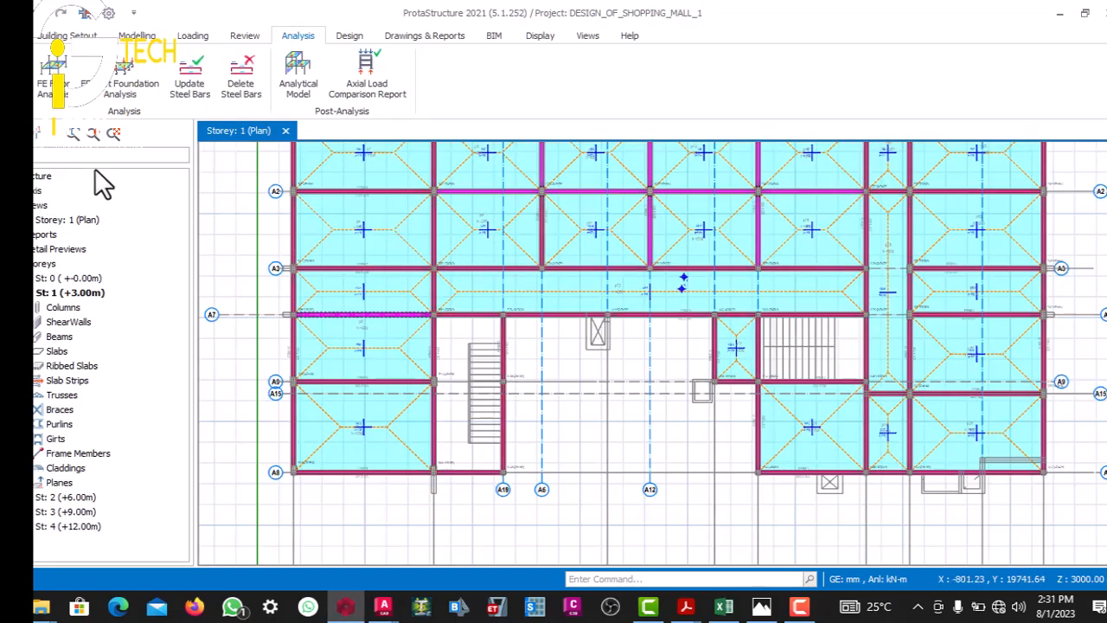
- Change the Storey 1 plan view into a 3D view
left_click(131, 37)
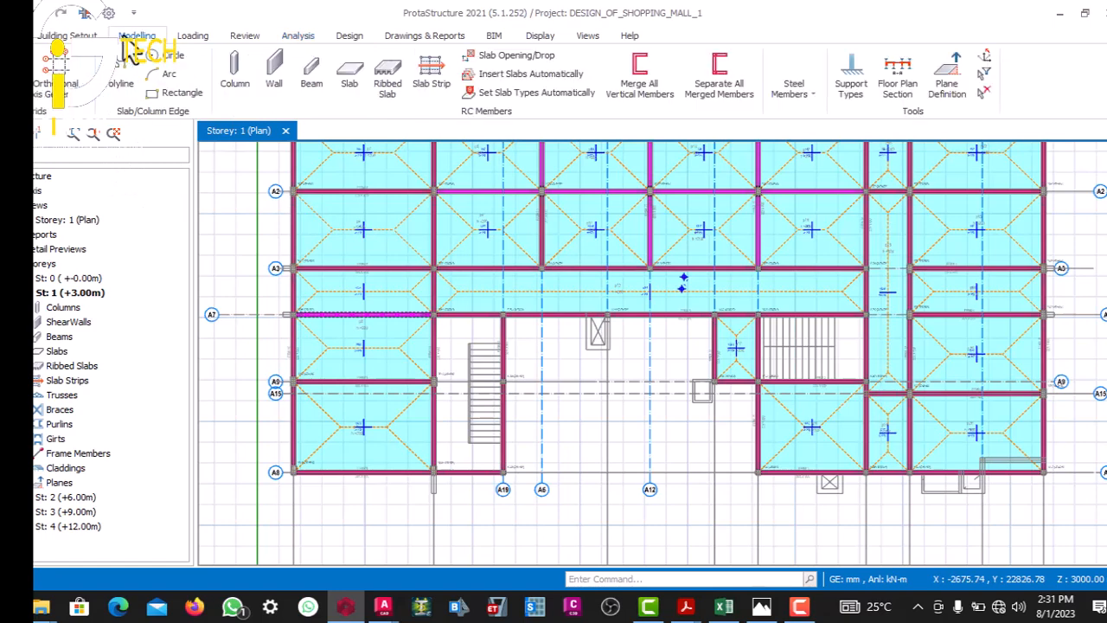
right_click(88, 222)
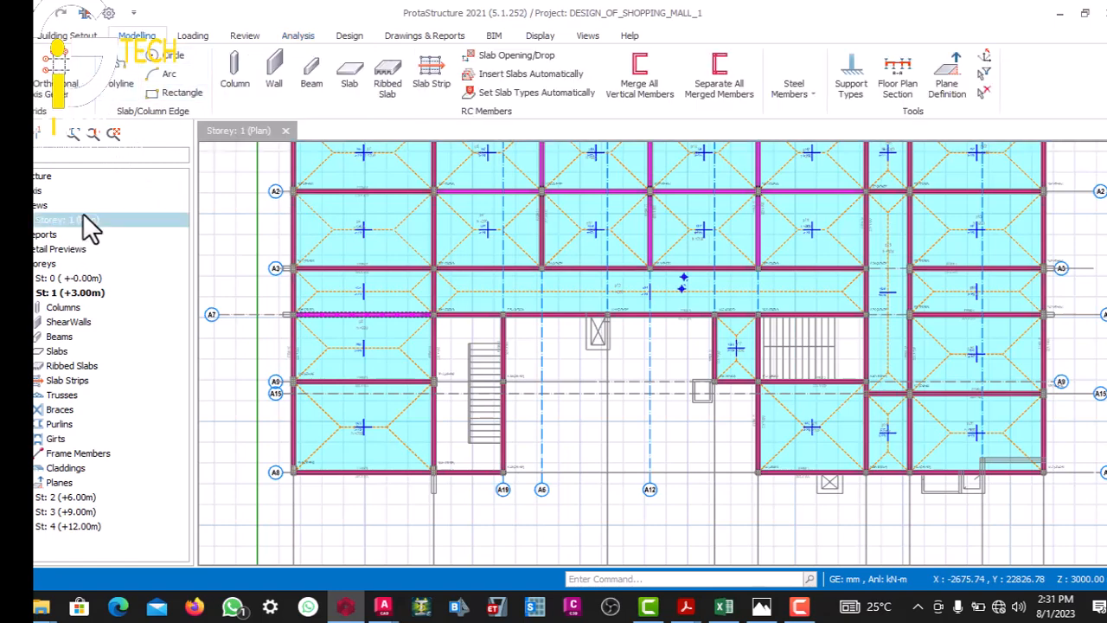
left_click(125, 234)
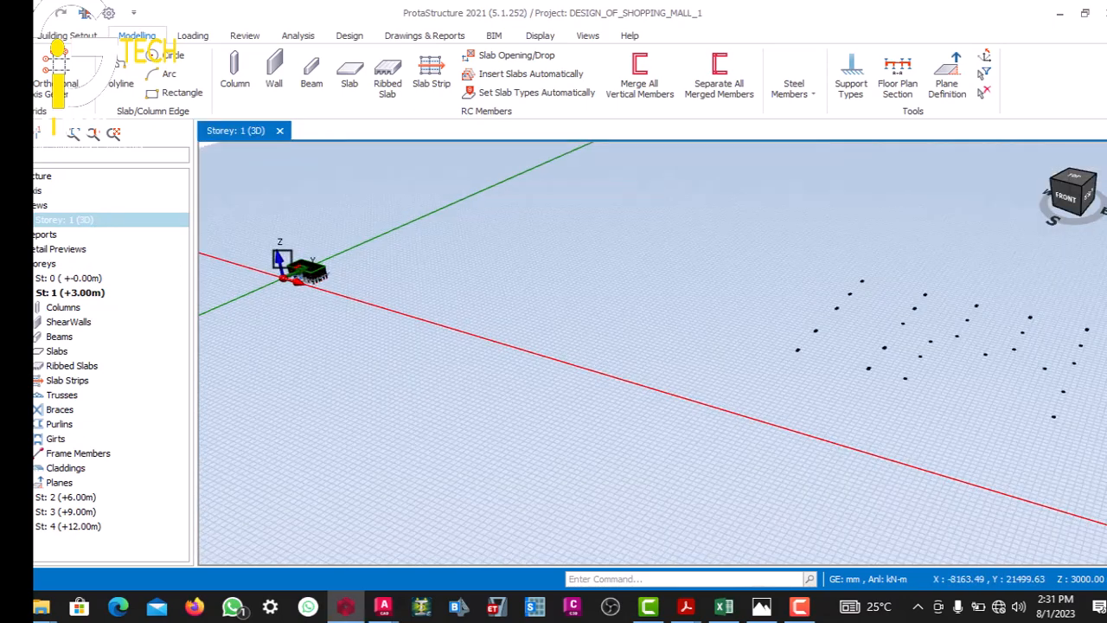
- Orbit and zoom the 3D view around the building from several angles
scroll(300, 274, "up", 8)
middle_click_drag(300, 274, 362, 256)
scroll(362, 255, "down", 10)
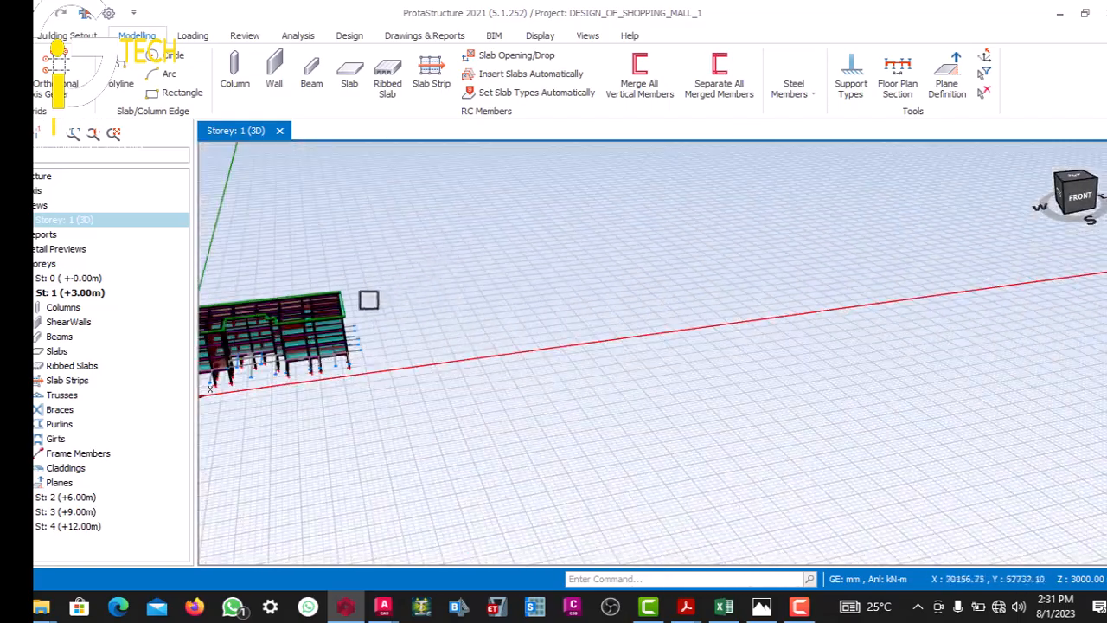
scroll(363, 327, "up", 6)
scroll(528, 314, "down", 6)
middle_click_drag(528, 314, 497, 299)
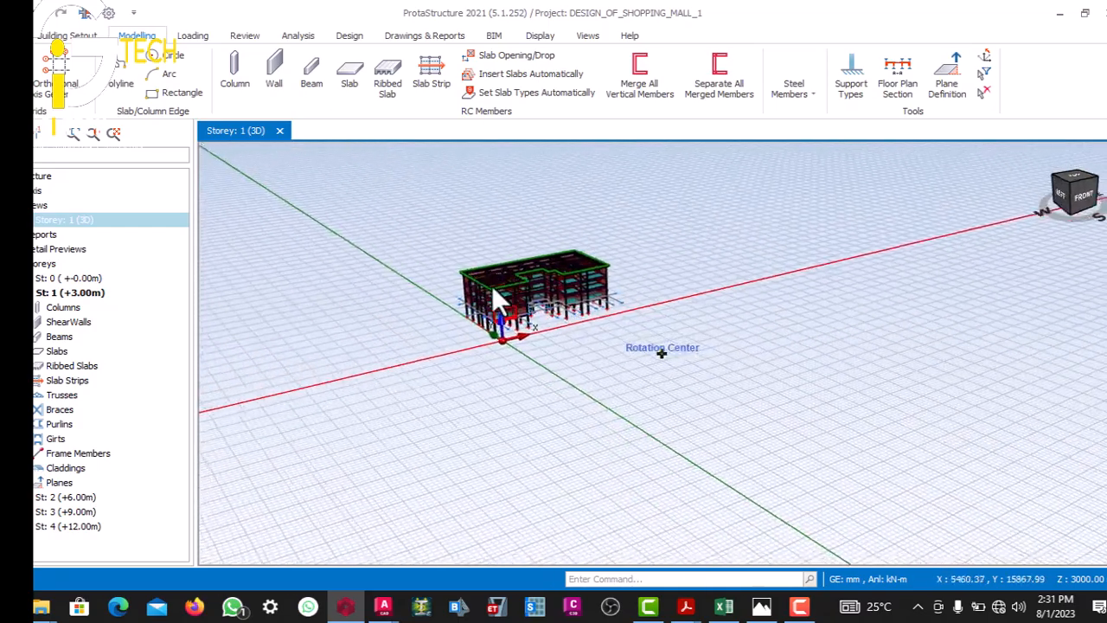
scroll(500, 277, "up", 8)
scroll(500, 277, "down", 8)
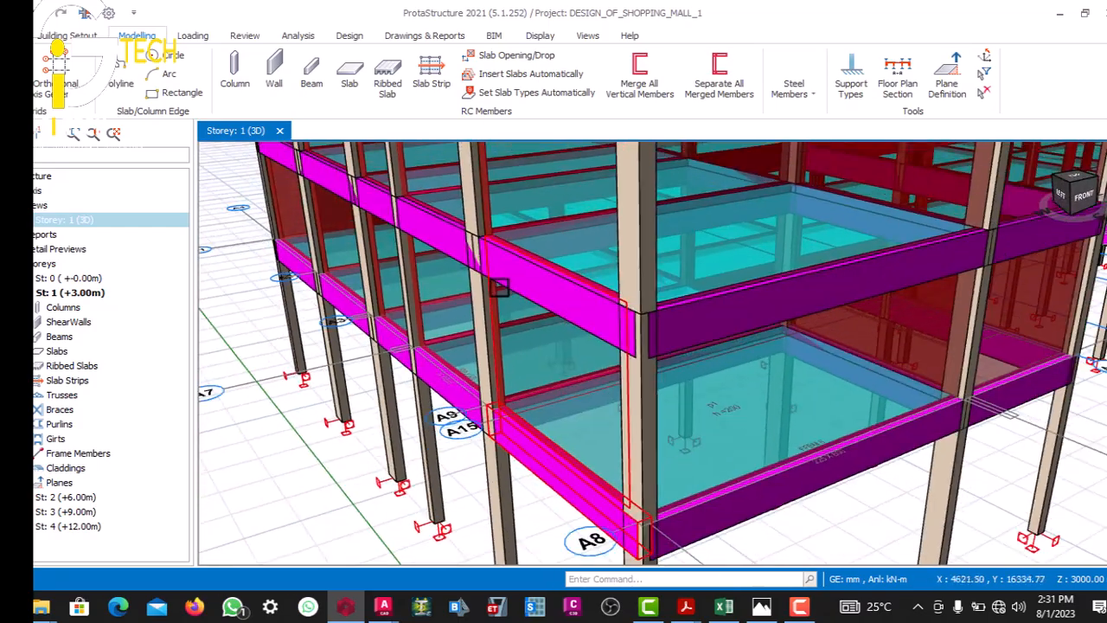
scroll(481, 310, "down", 6)
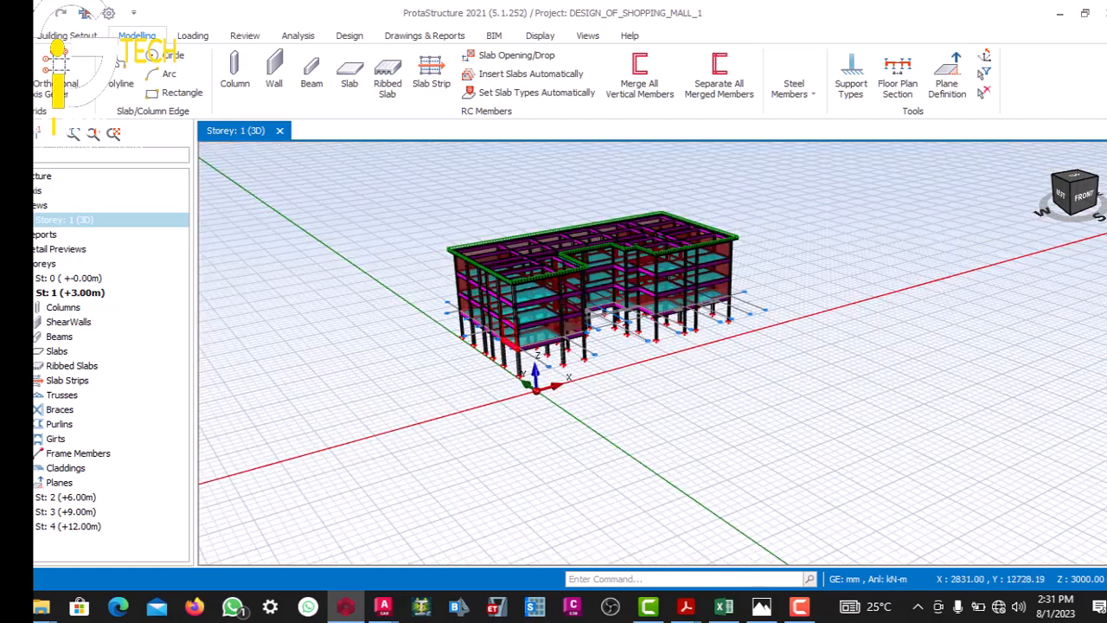
scroll(561, 322, "up", 7)
middle_click_drag(560, 321, 524, 321)
scroll(510, 318, "down", 10)
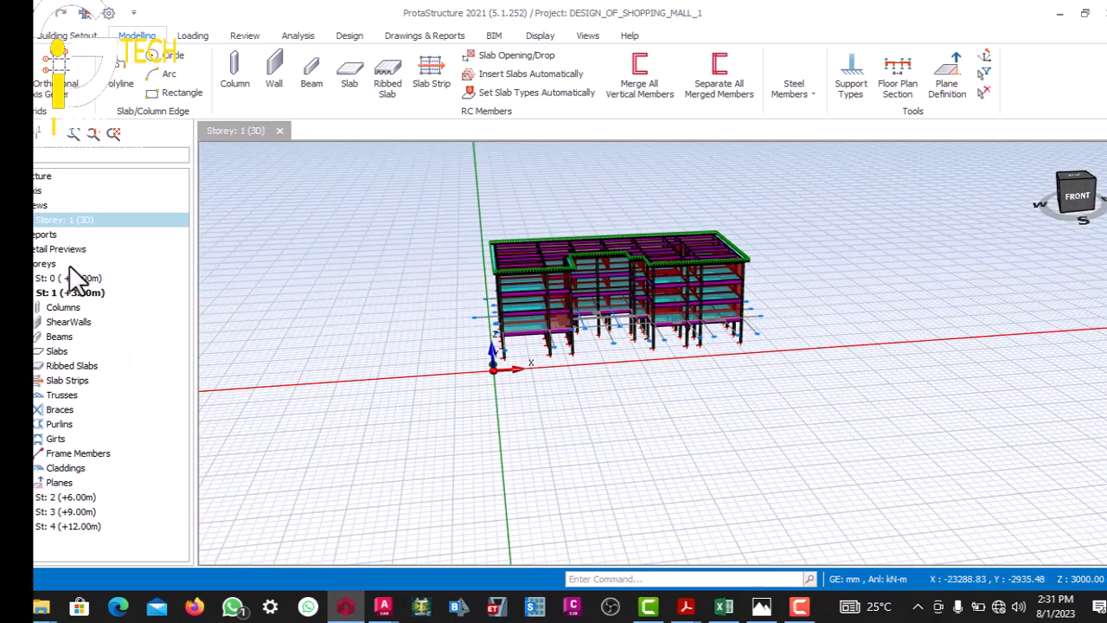
- Show Storey 0 in the 3D view and rotate it to the building's opposite face
double_click(69, 277)
middle_click_drag(558, 312, 569, 307)
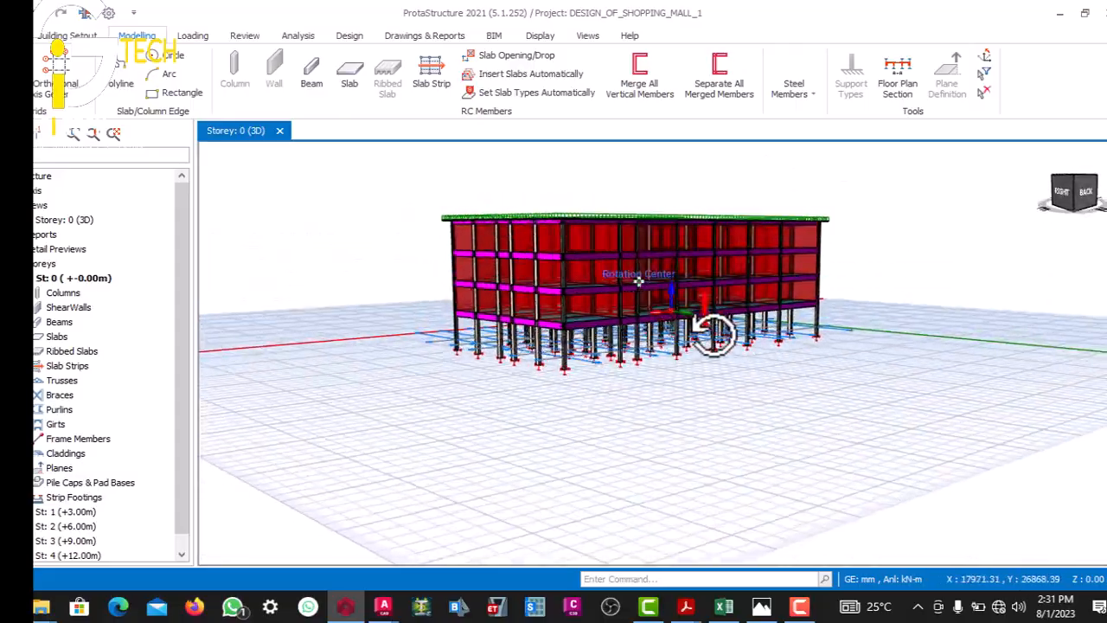
middle_click_drag(731, 381, 570, 372)
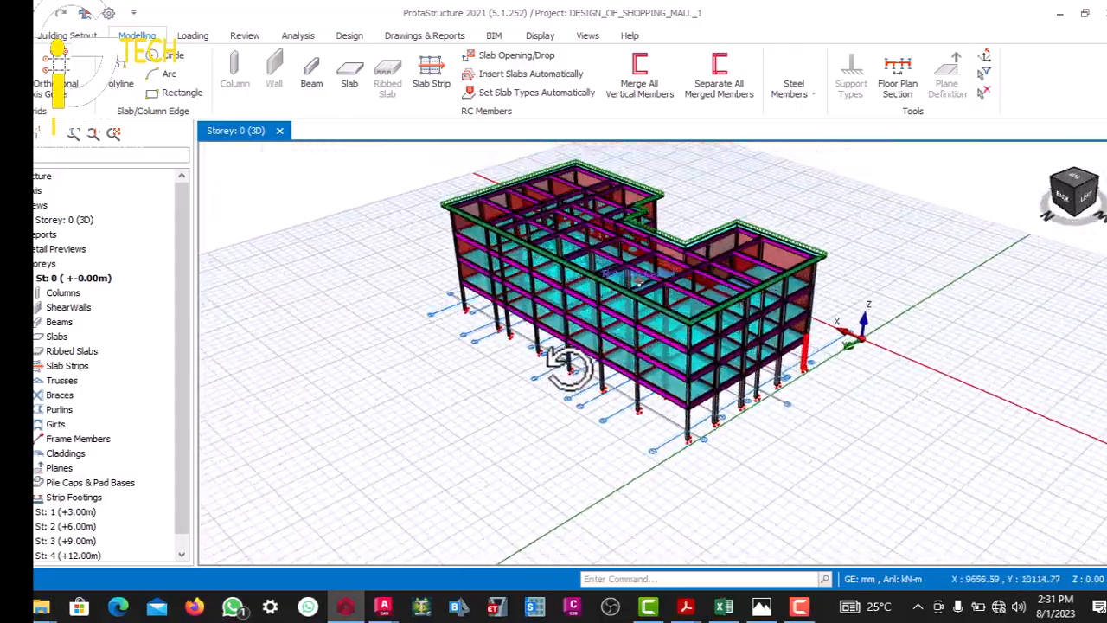
middle_click_drag(569, 324, 372, 346)
- Inspect the frame from an elevated corner, a close front beam, a low frontal view and the left corner
scroll(612, 343, "up", 3)
mouse_move(612, 343)
middle_mouse_down()
mouse_move(574, 321)
mouse_move(616, 340)
middle_mouse_up()
middle_click_drag(670, 396, 541, 326)
scroll(518, 347, "up", 3)
scroll(517, 346, "down", 3)
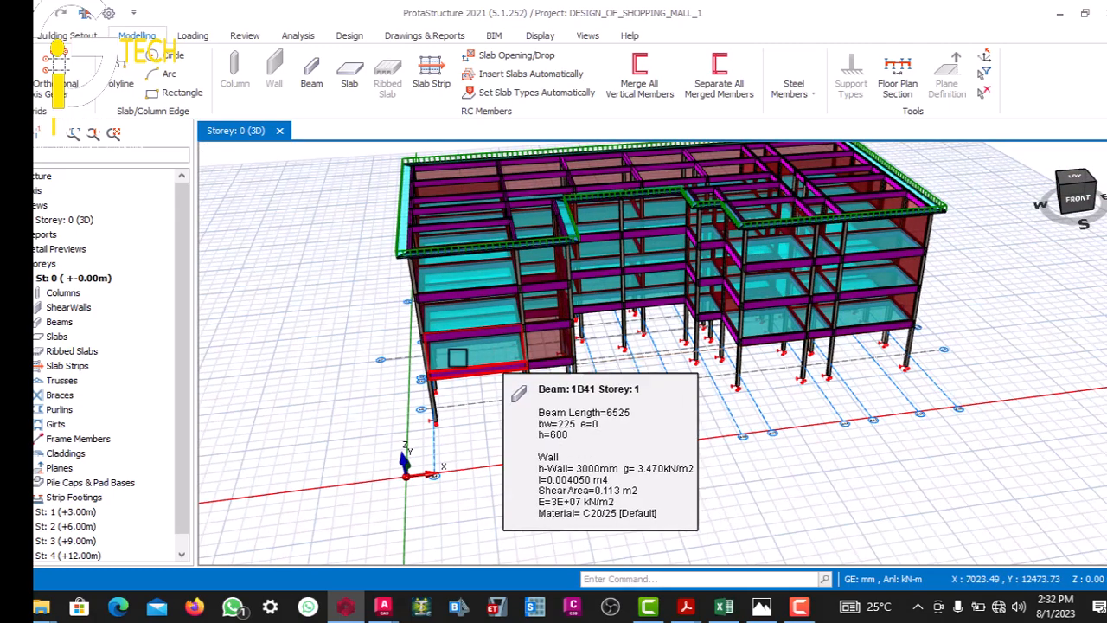
middle_click_drag(480, 351, 476, 296)
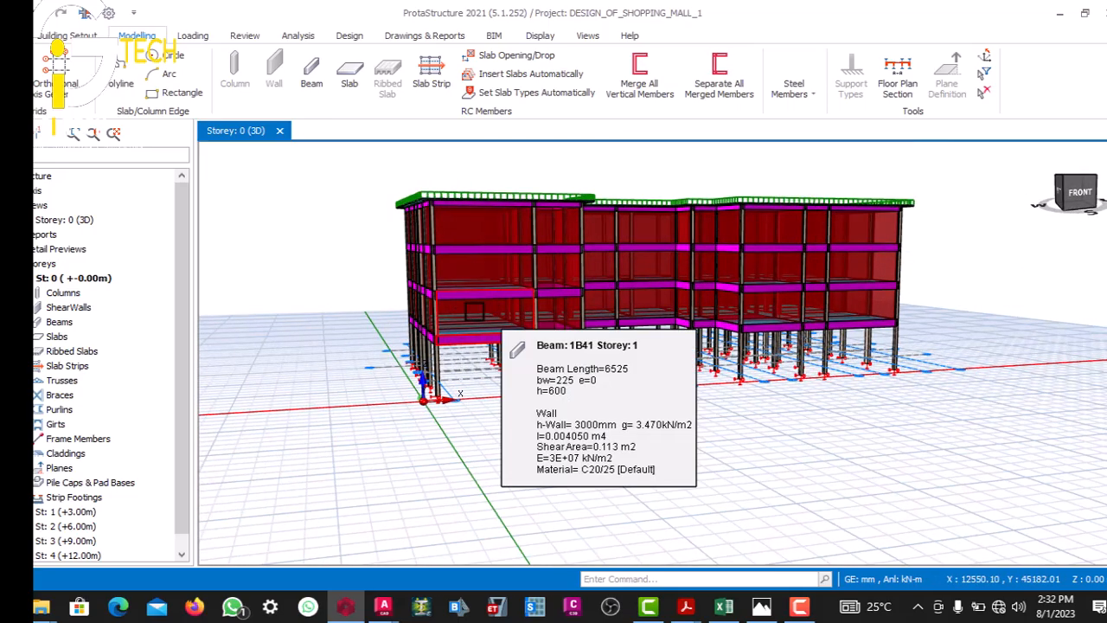
middle_click_drag(476, 297, 747, 312)
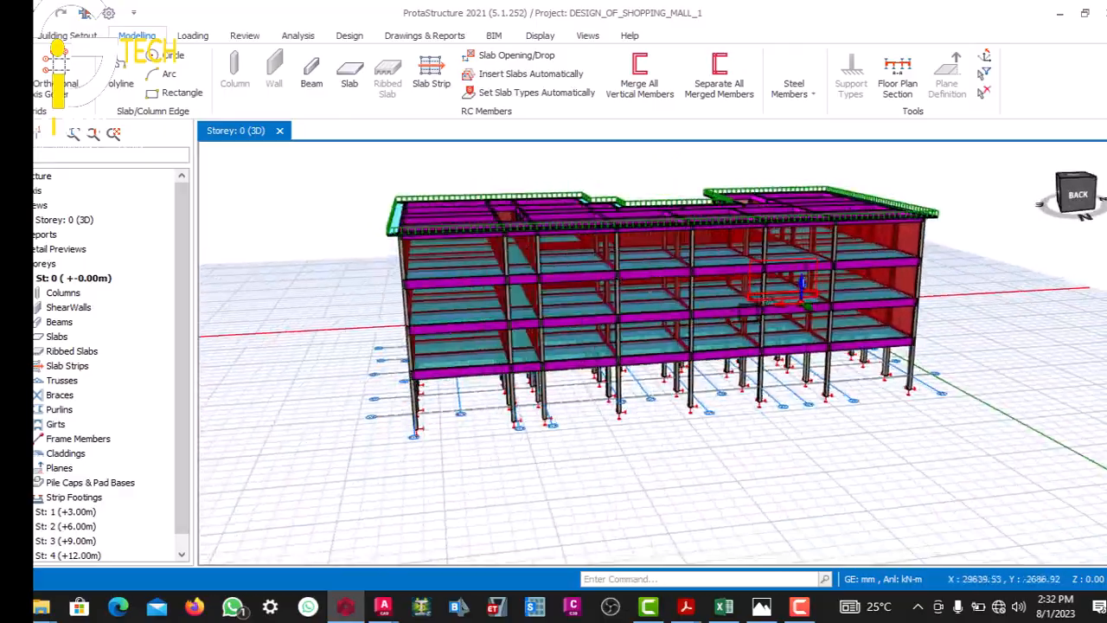